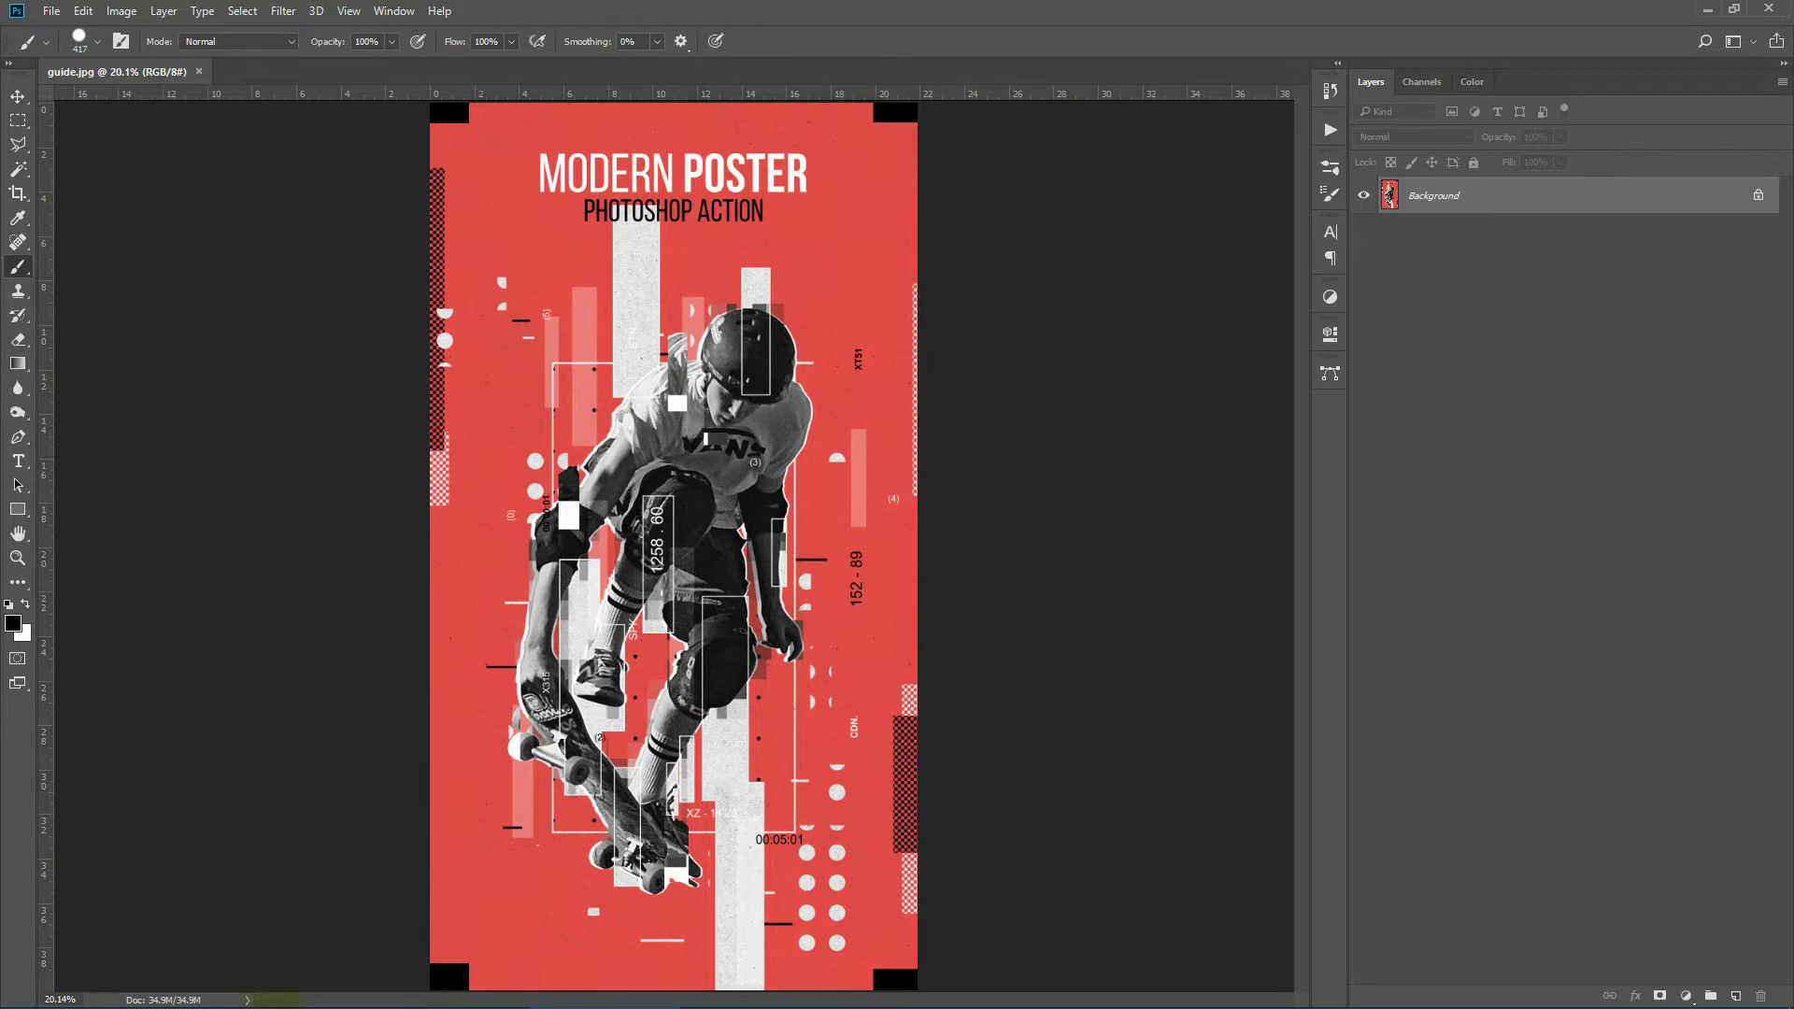
# Open 1.jpg in Photos and page through the example posters to 7.jpg, the basketball player
pyautogui.click(420, 1003)
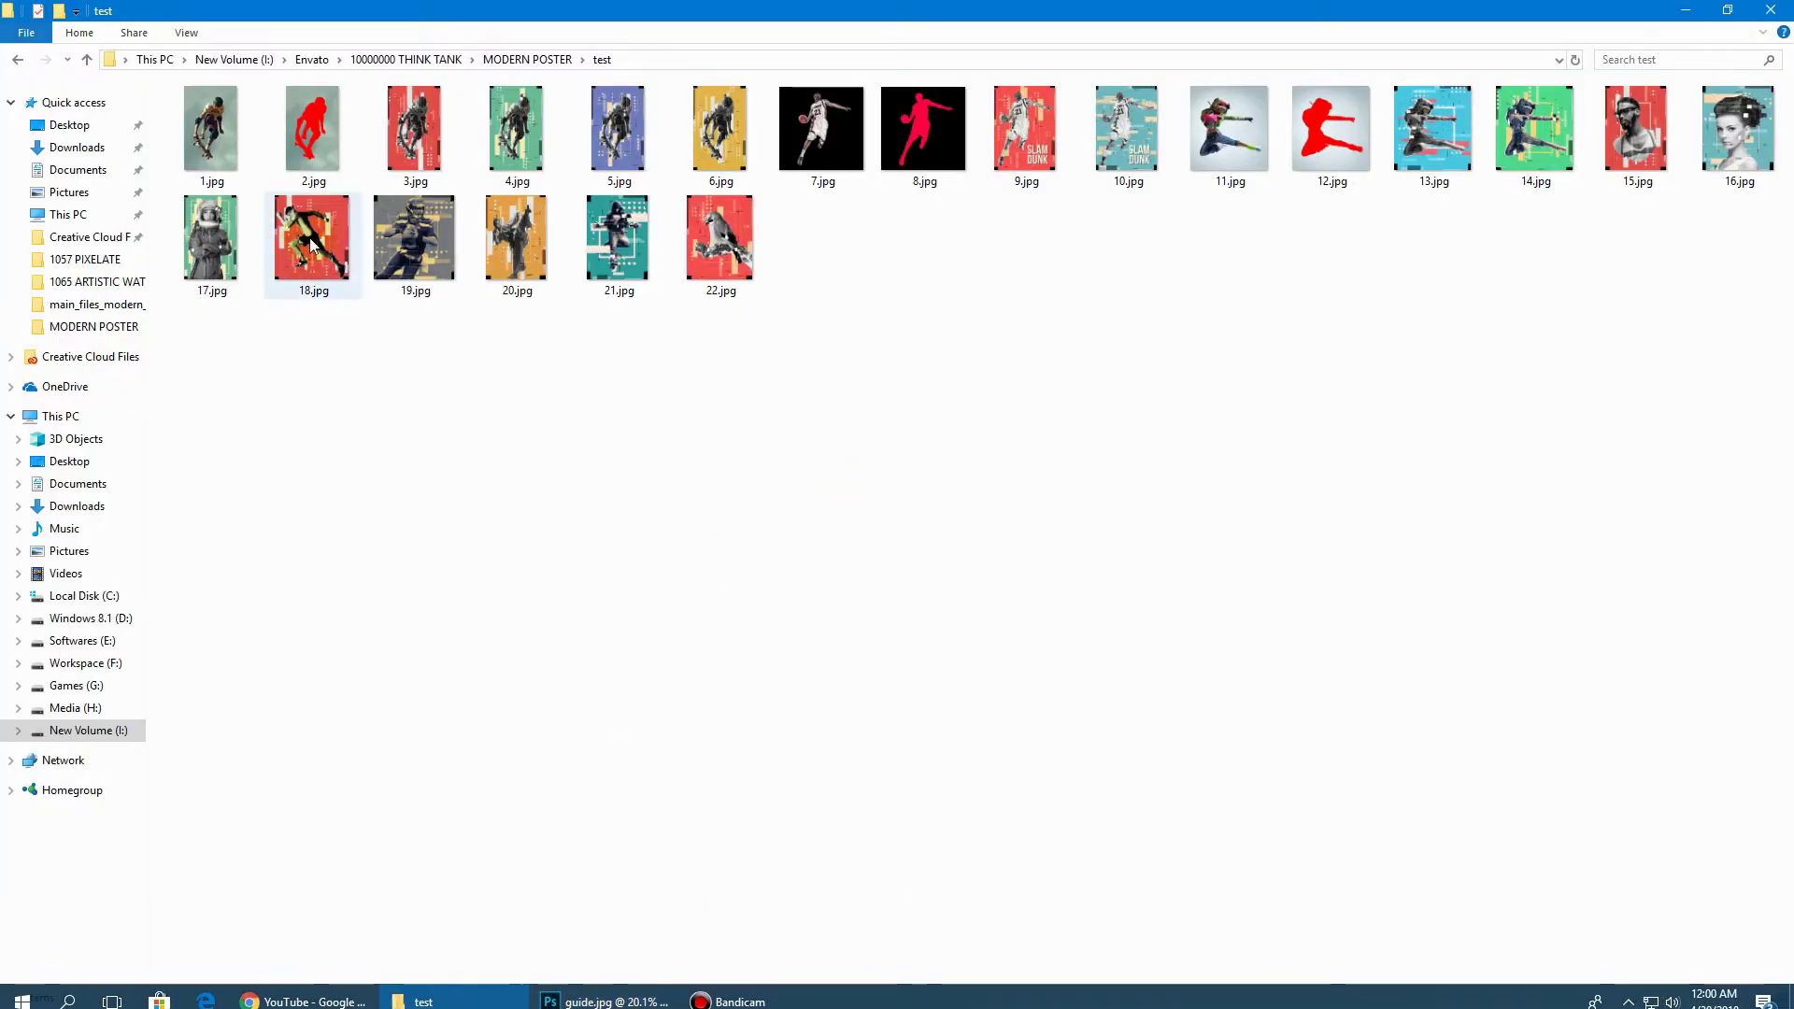
pyautogui.doubleClick(247, 178)
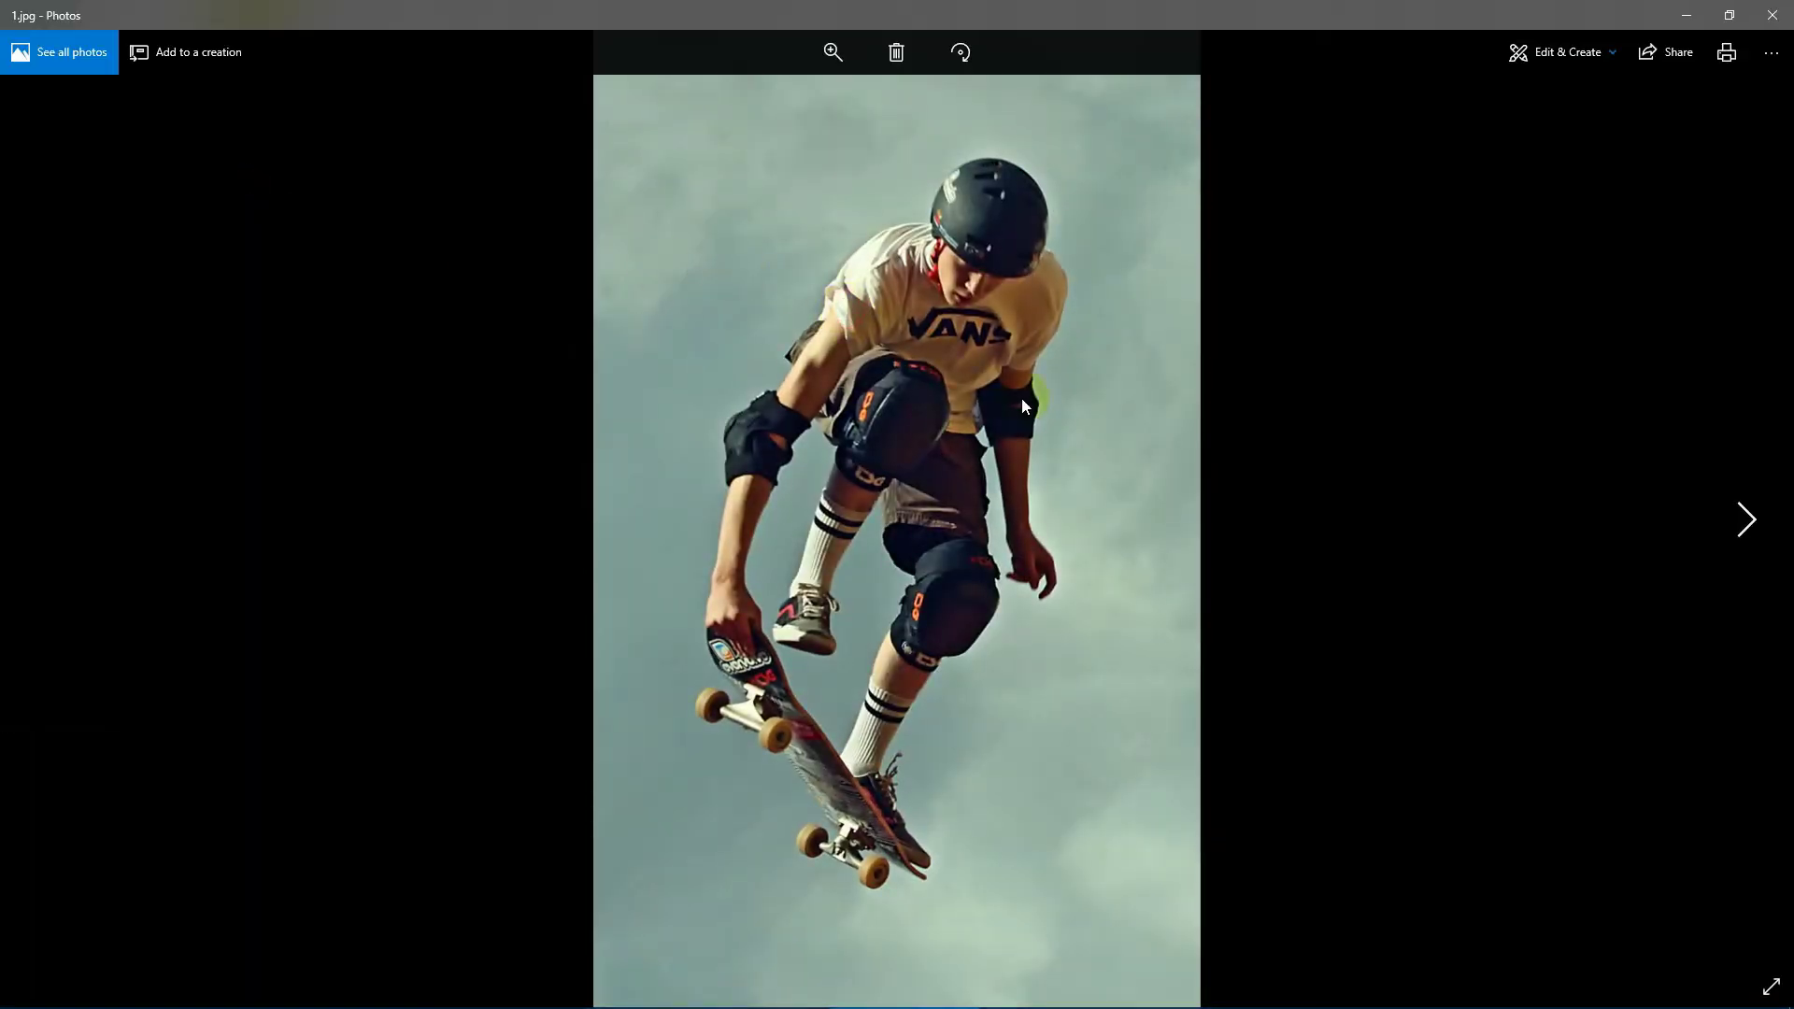
pyautogui.press('Right')
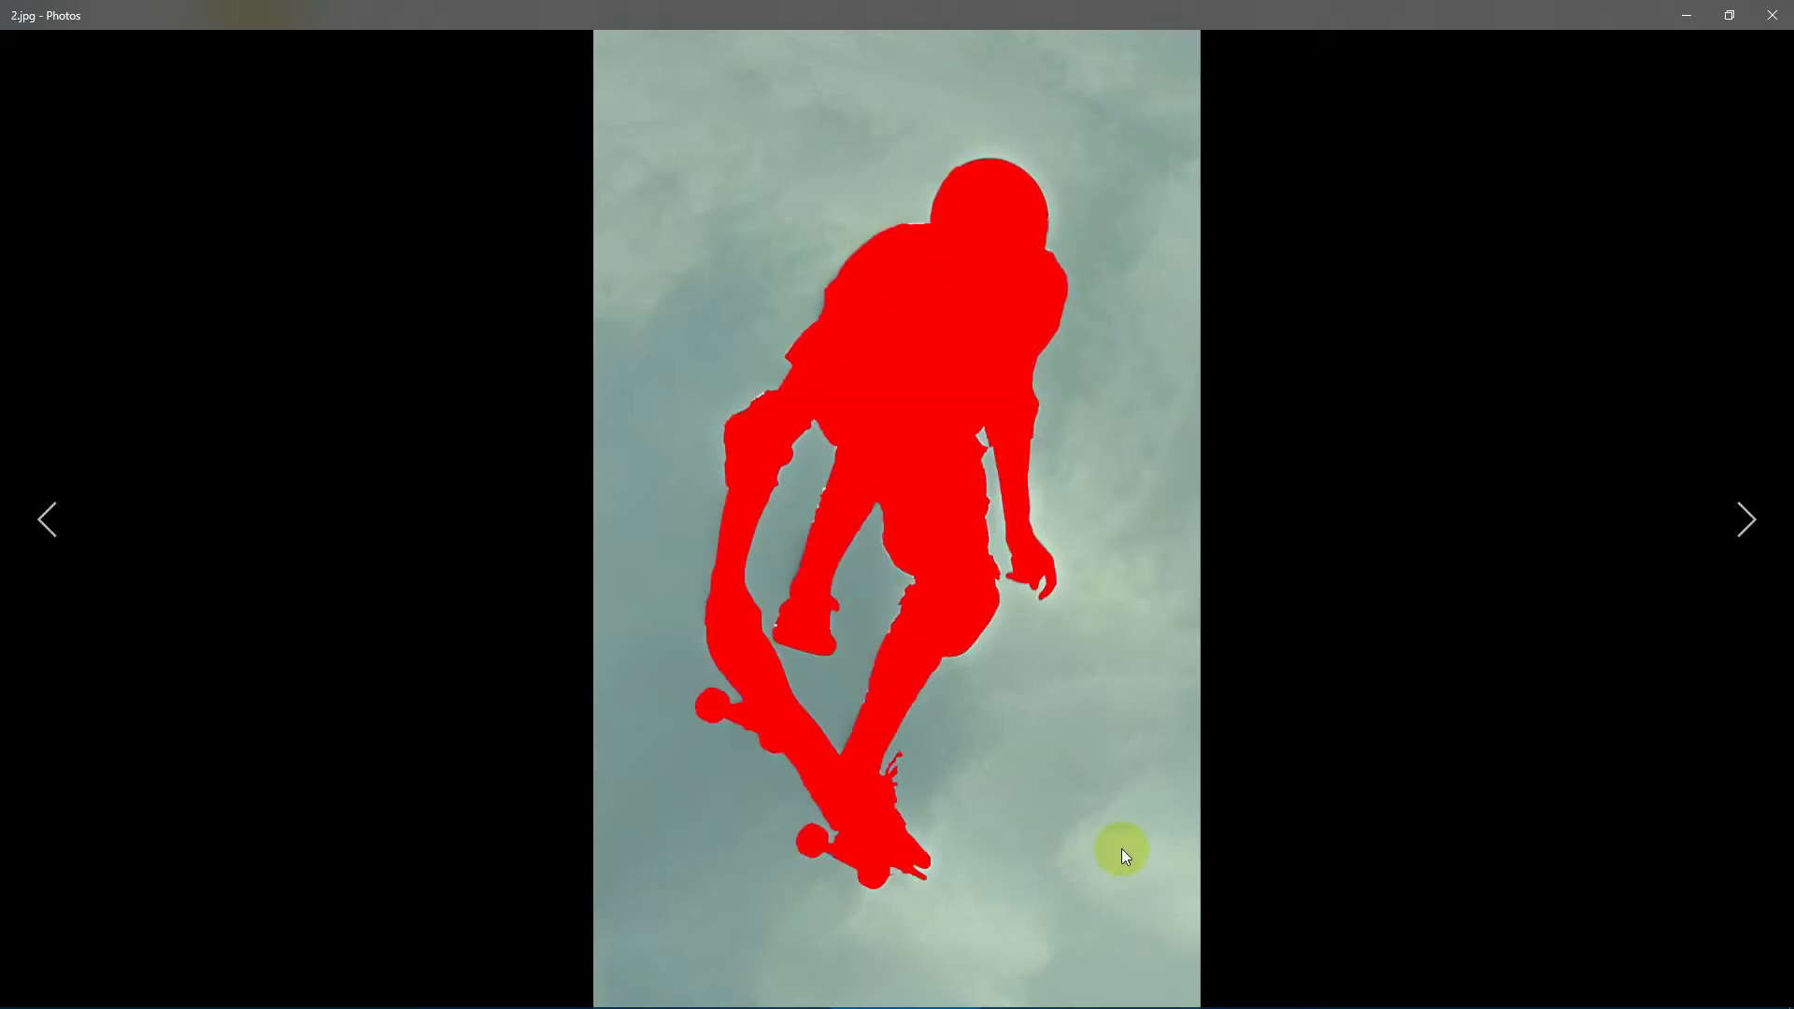
pyautogui.press('Right')
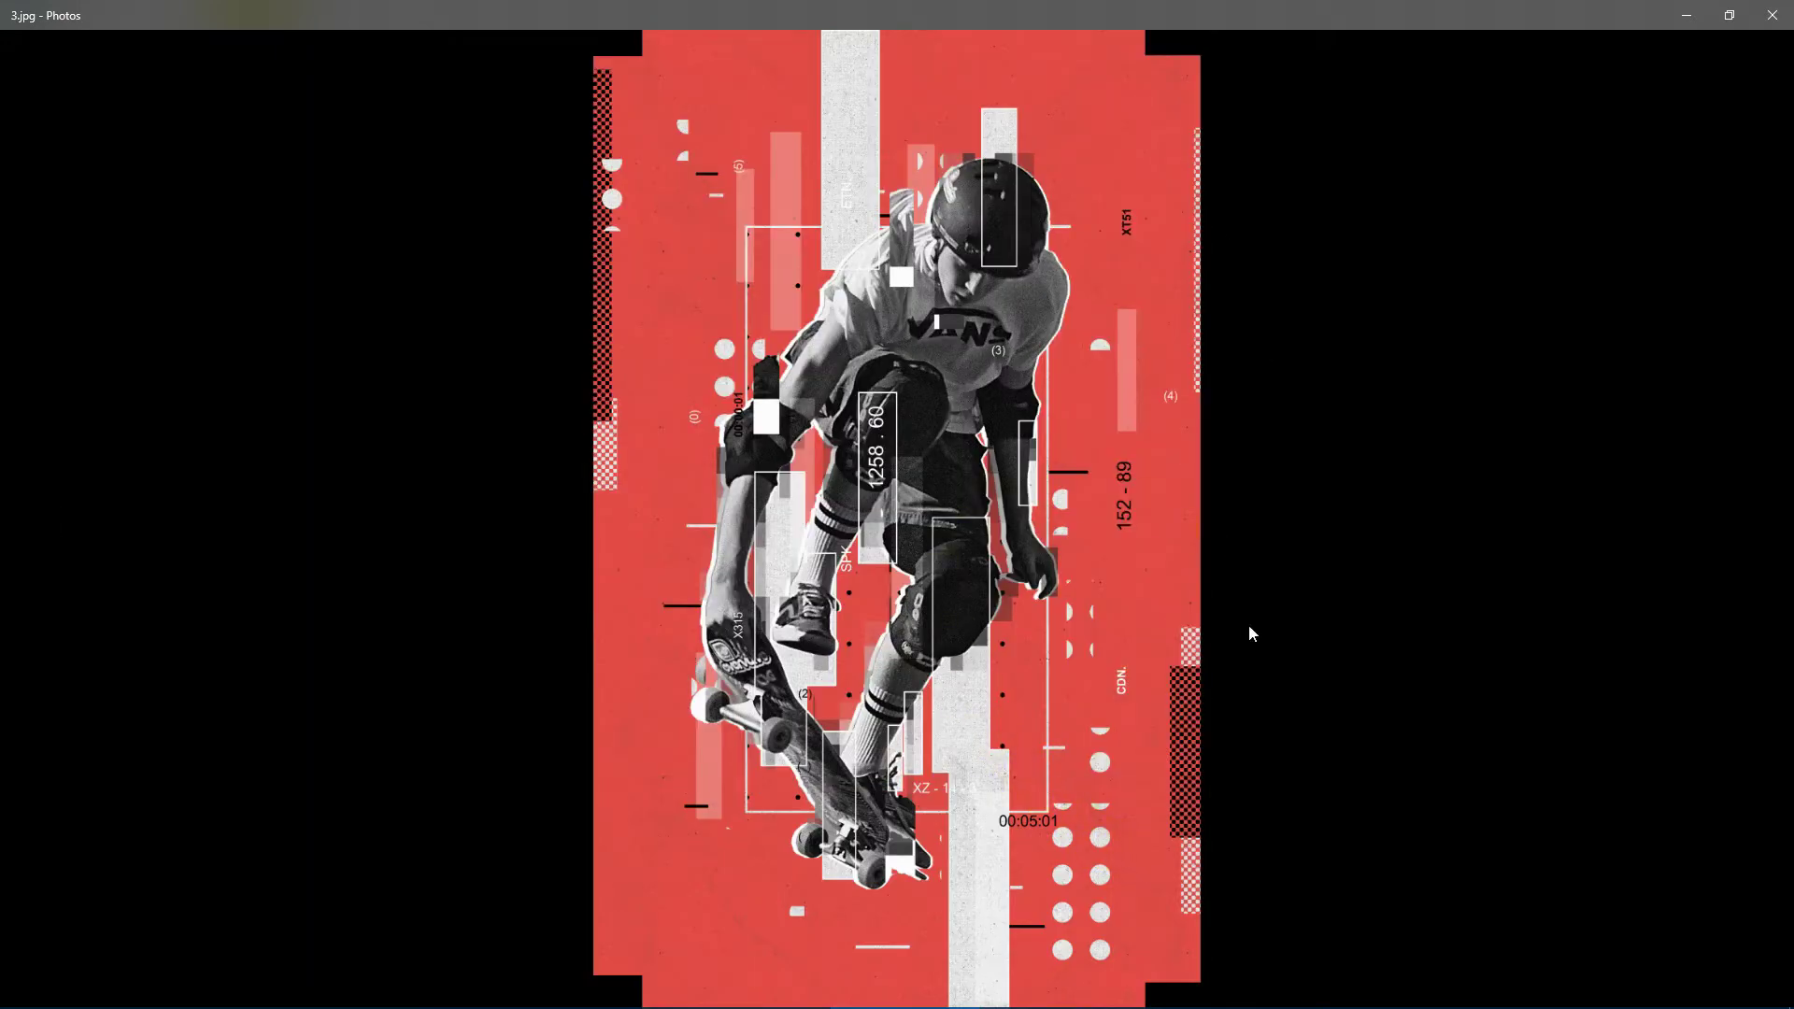
pyautogui.click(1074, 388)
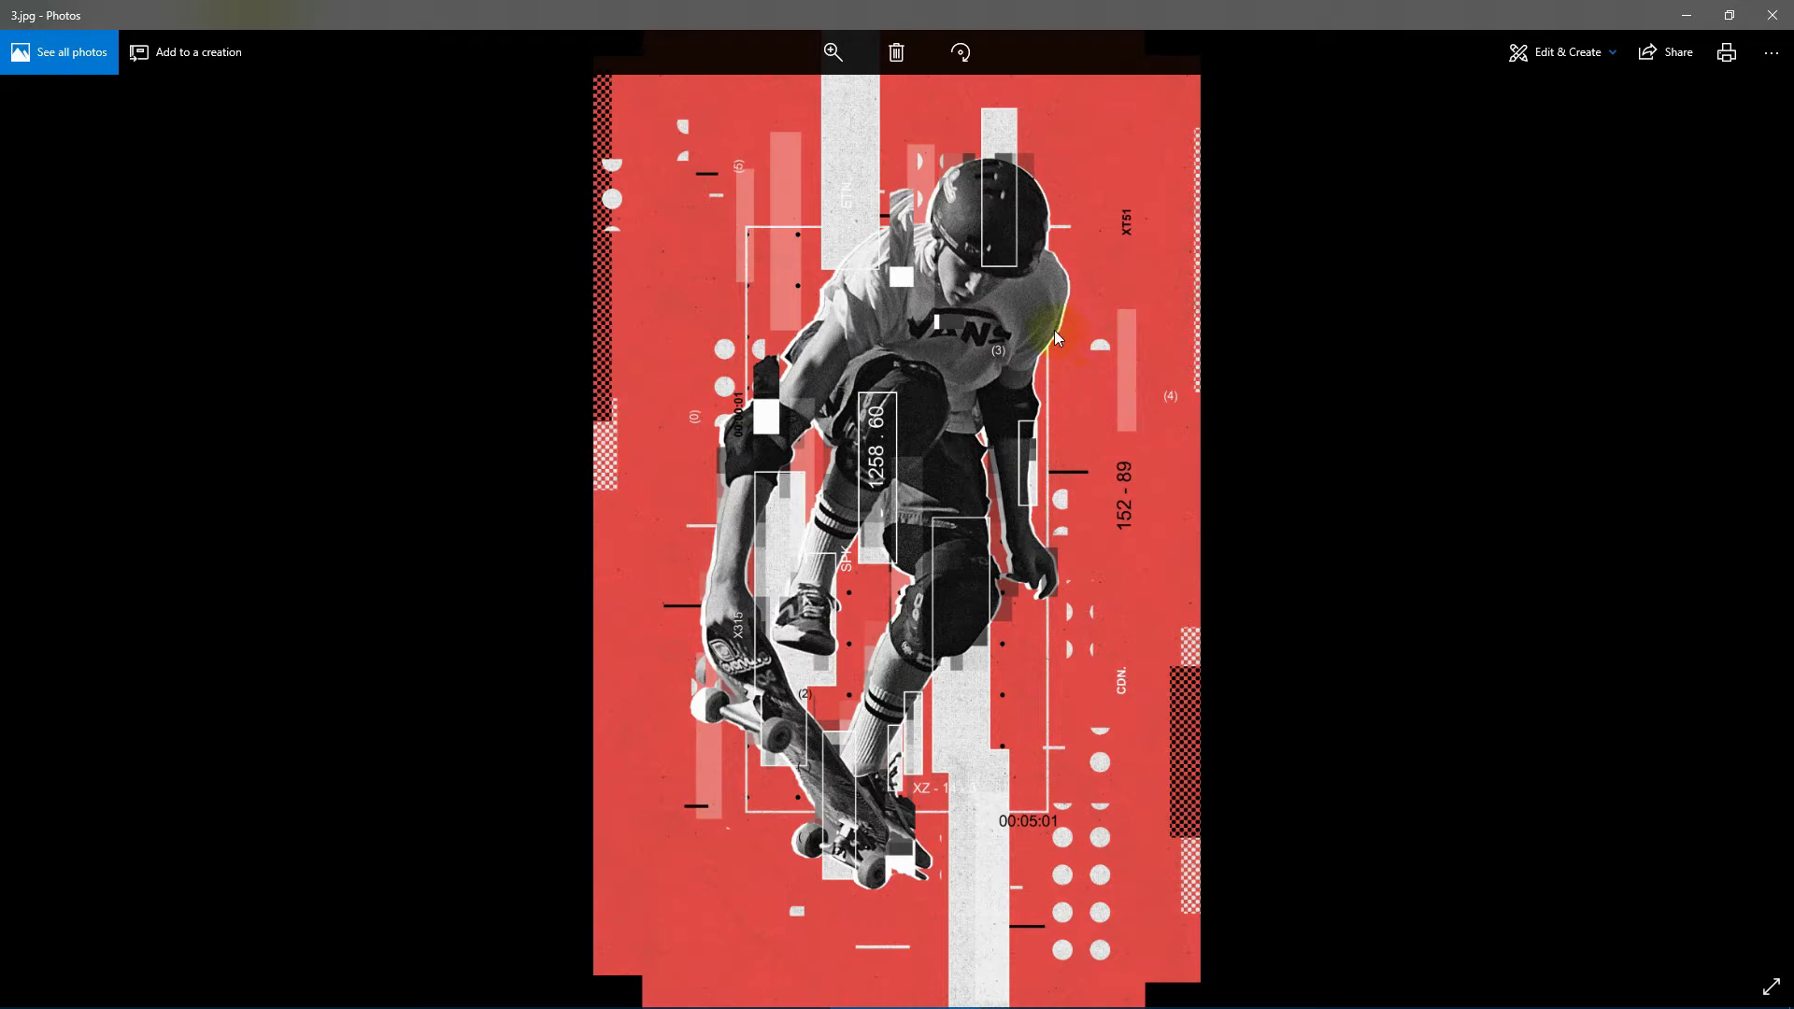
pyautogui.press('Right')
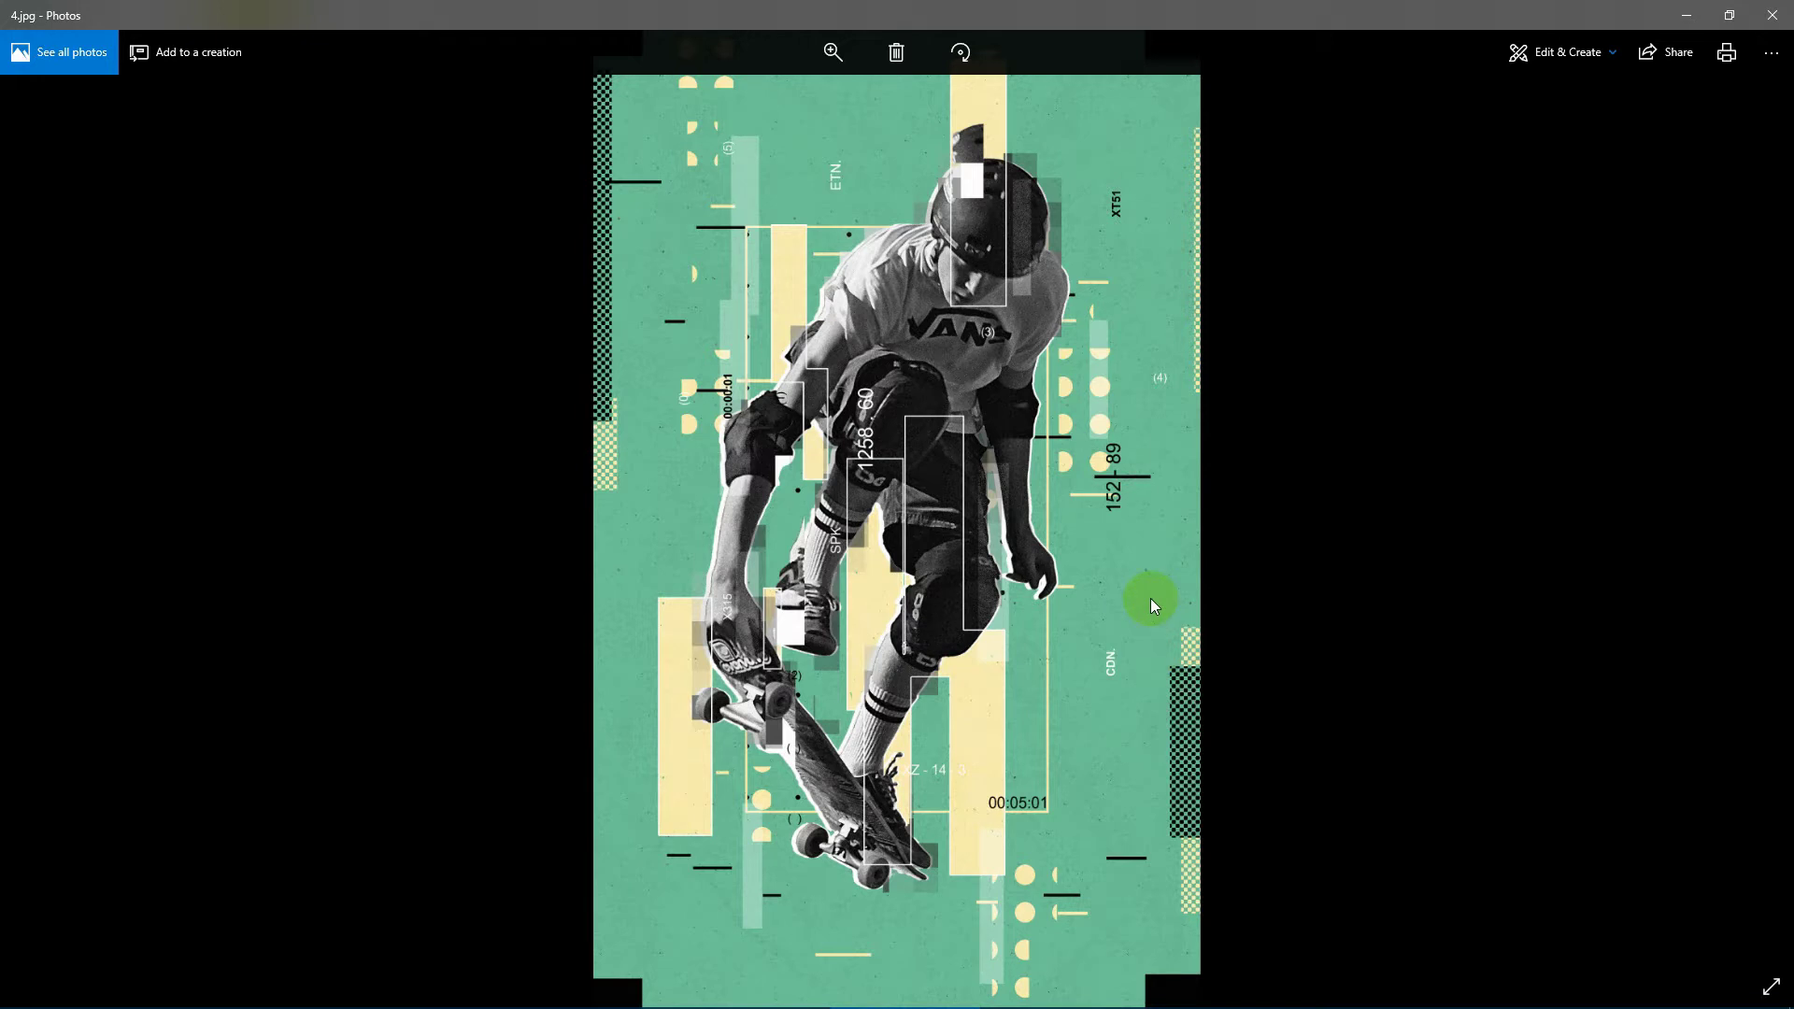
pyautogui.press('Right')
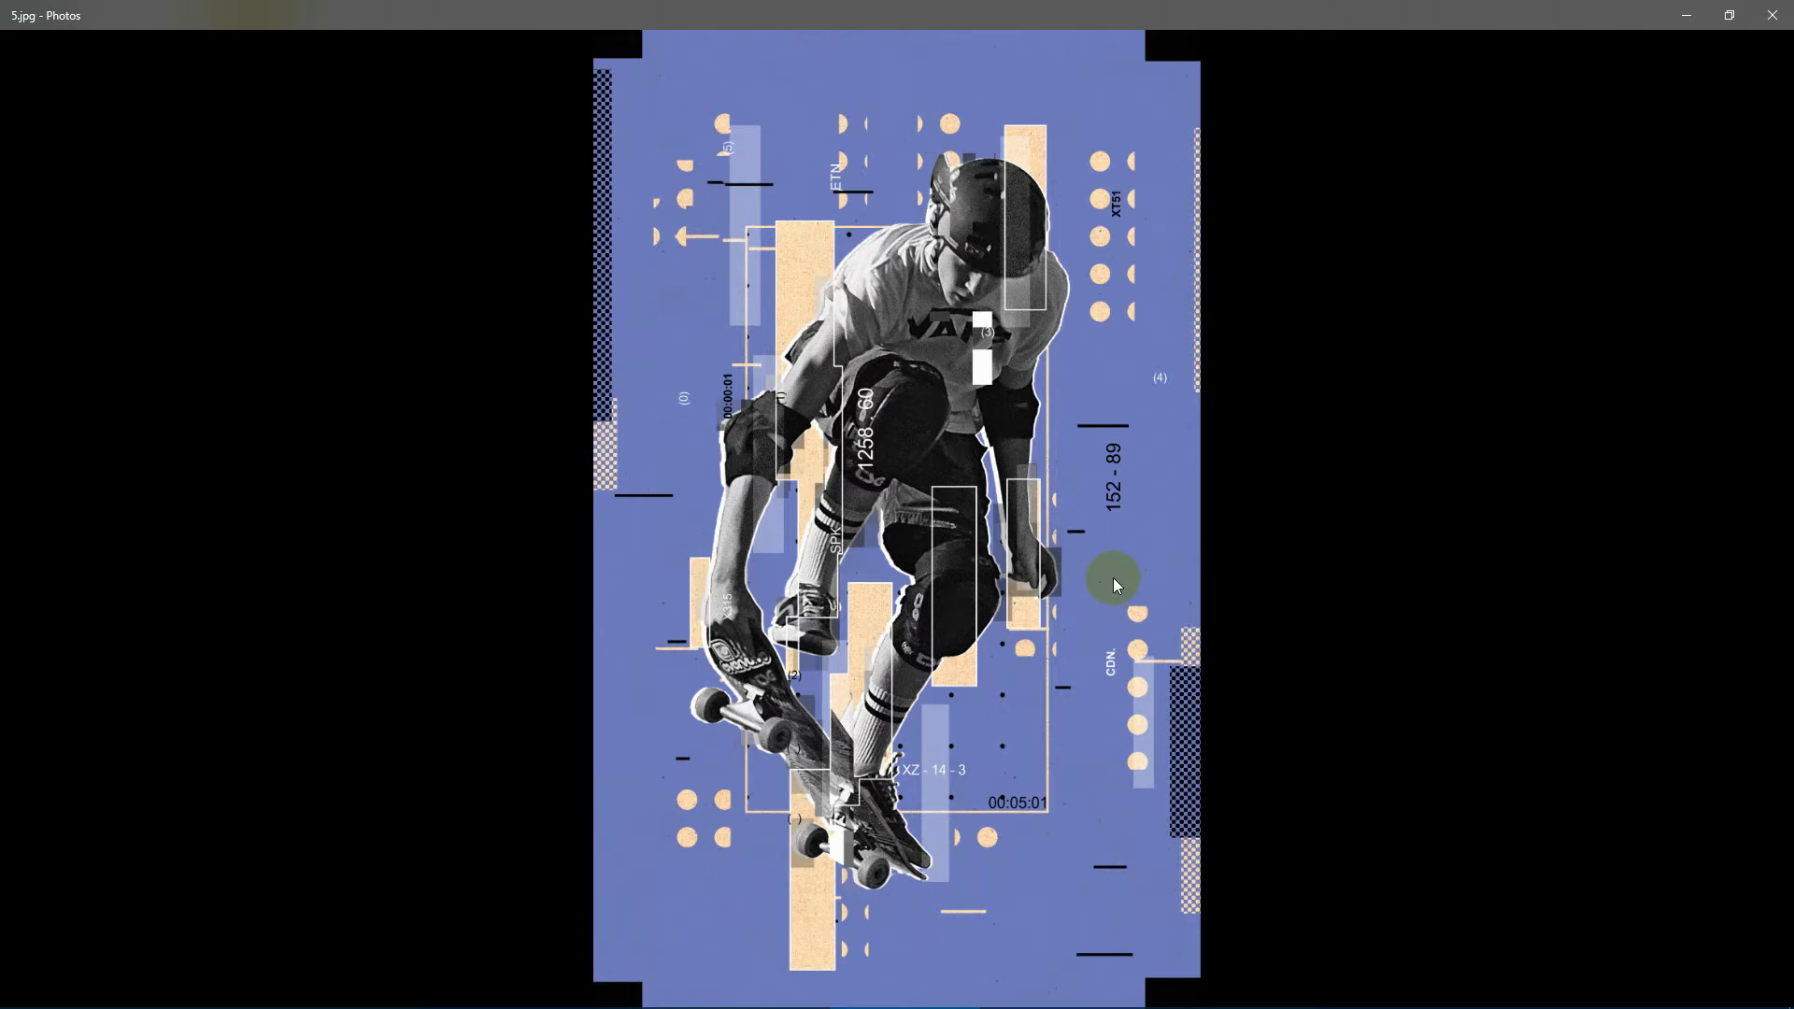
pyautogui.press('Right')
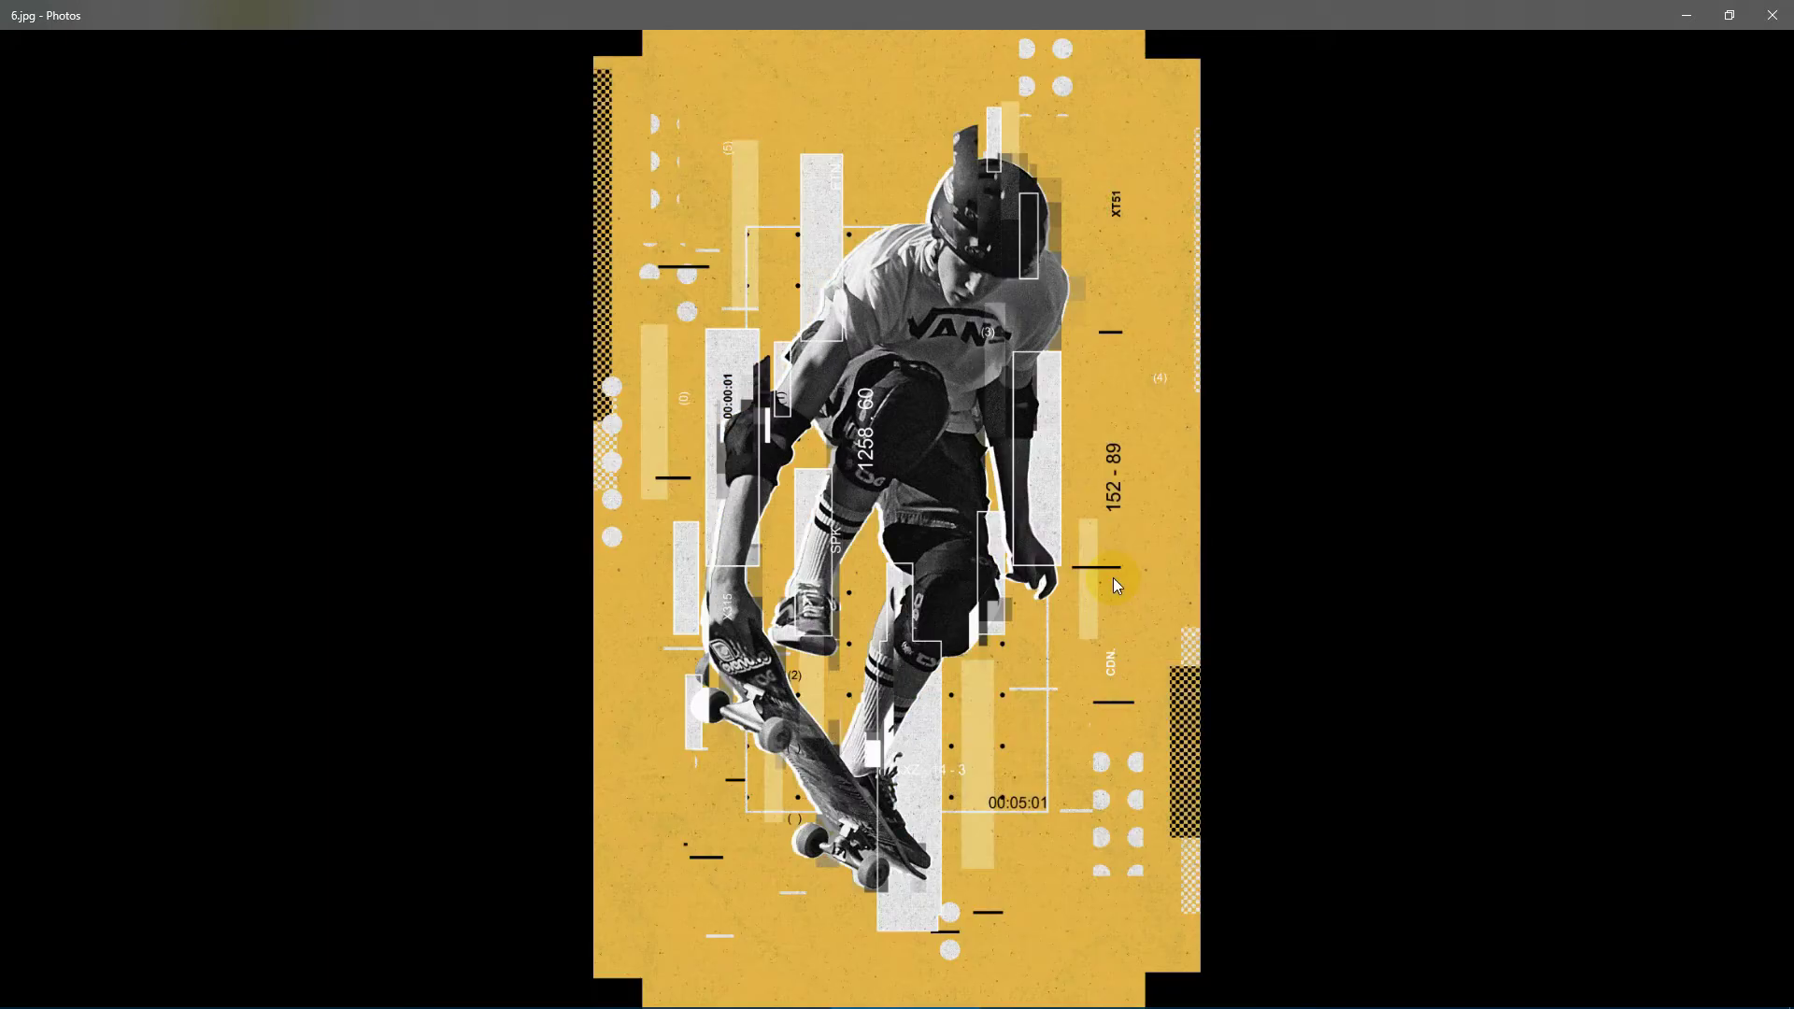
pyautogui.press('Right')
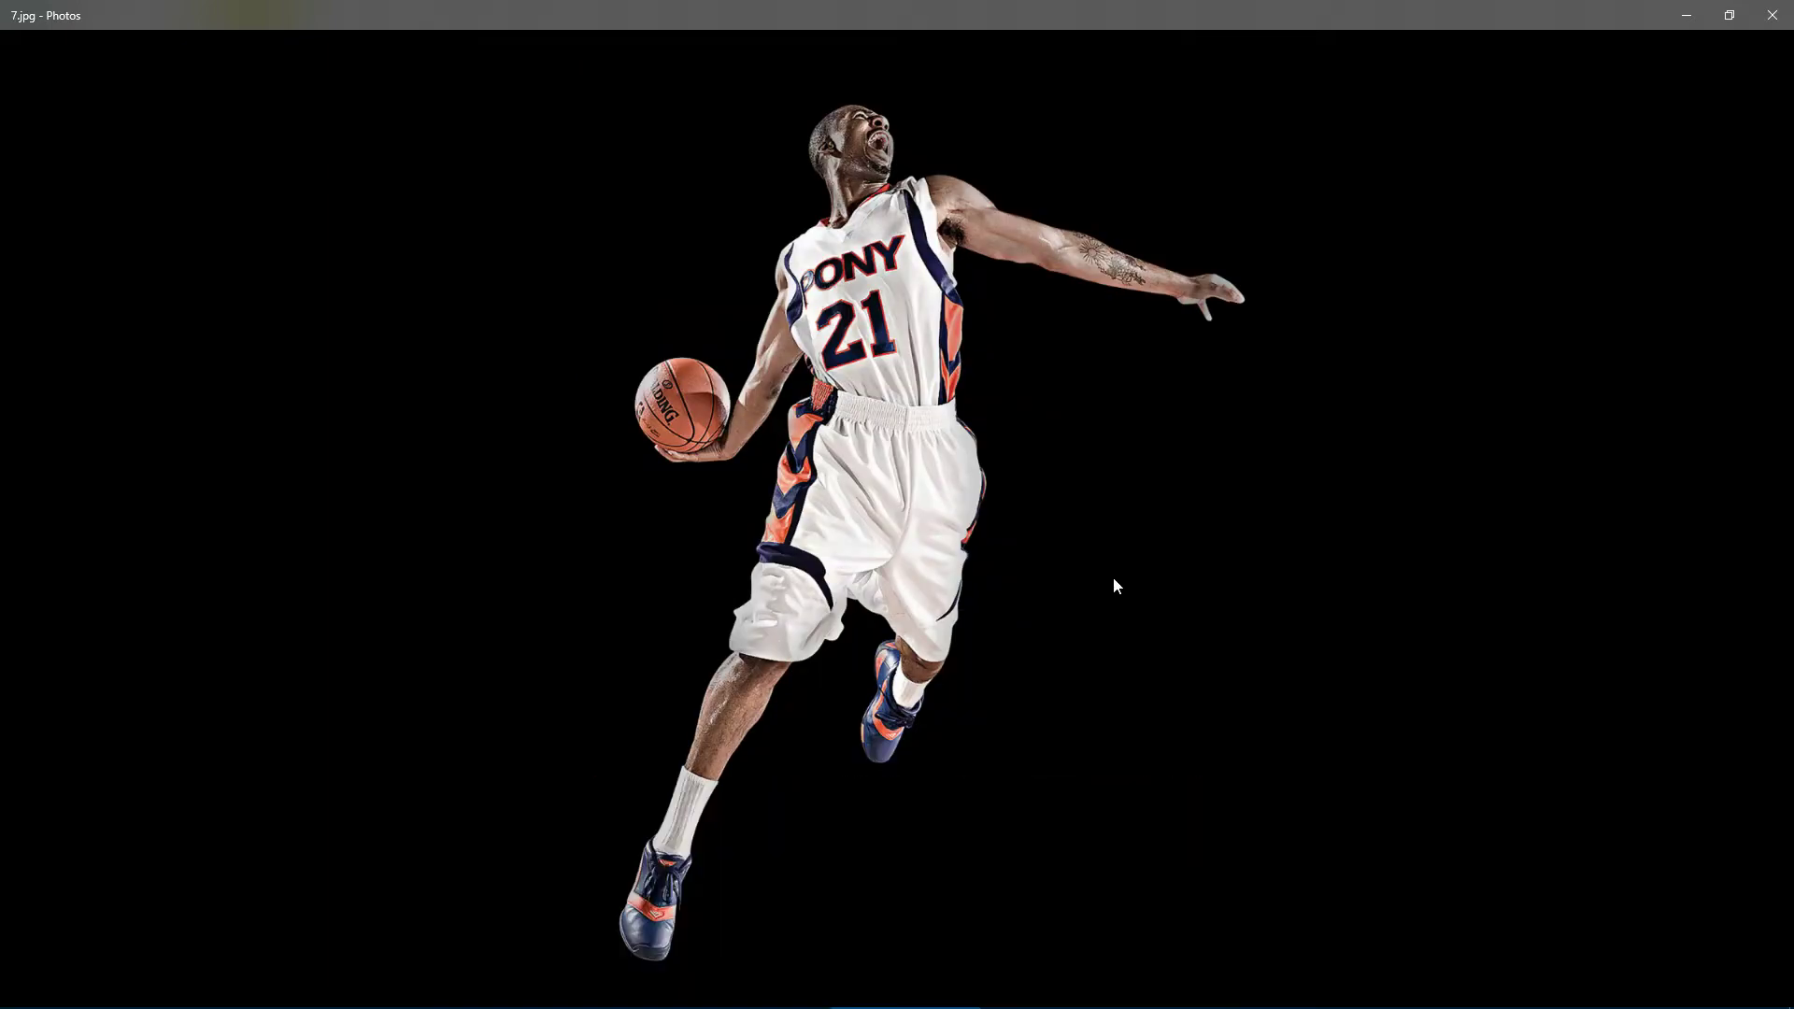
# Page through examples 8.jpg to the 22.jpg bird collage, then close the Photos viewer
pyautogui.press('Right')
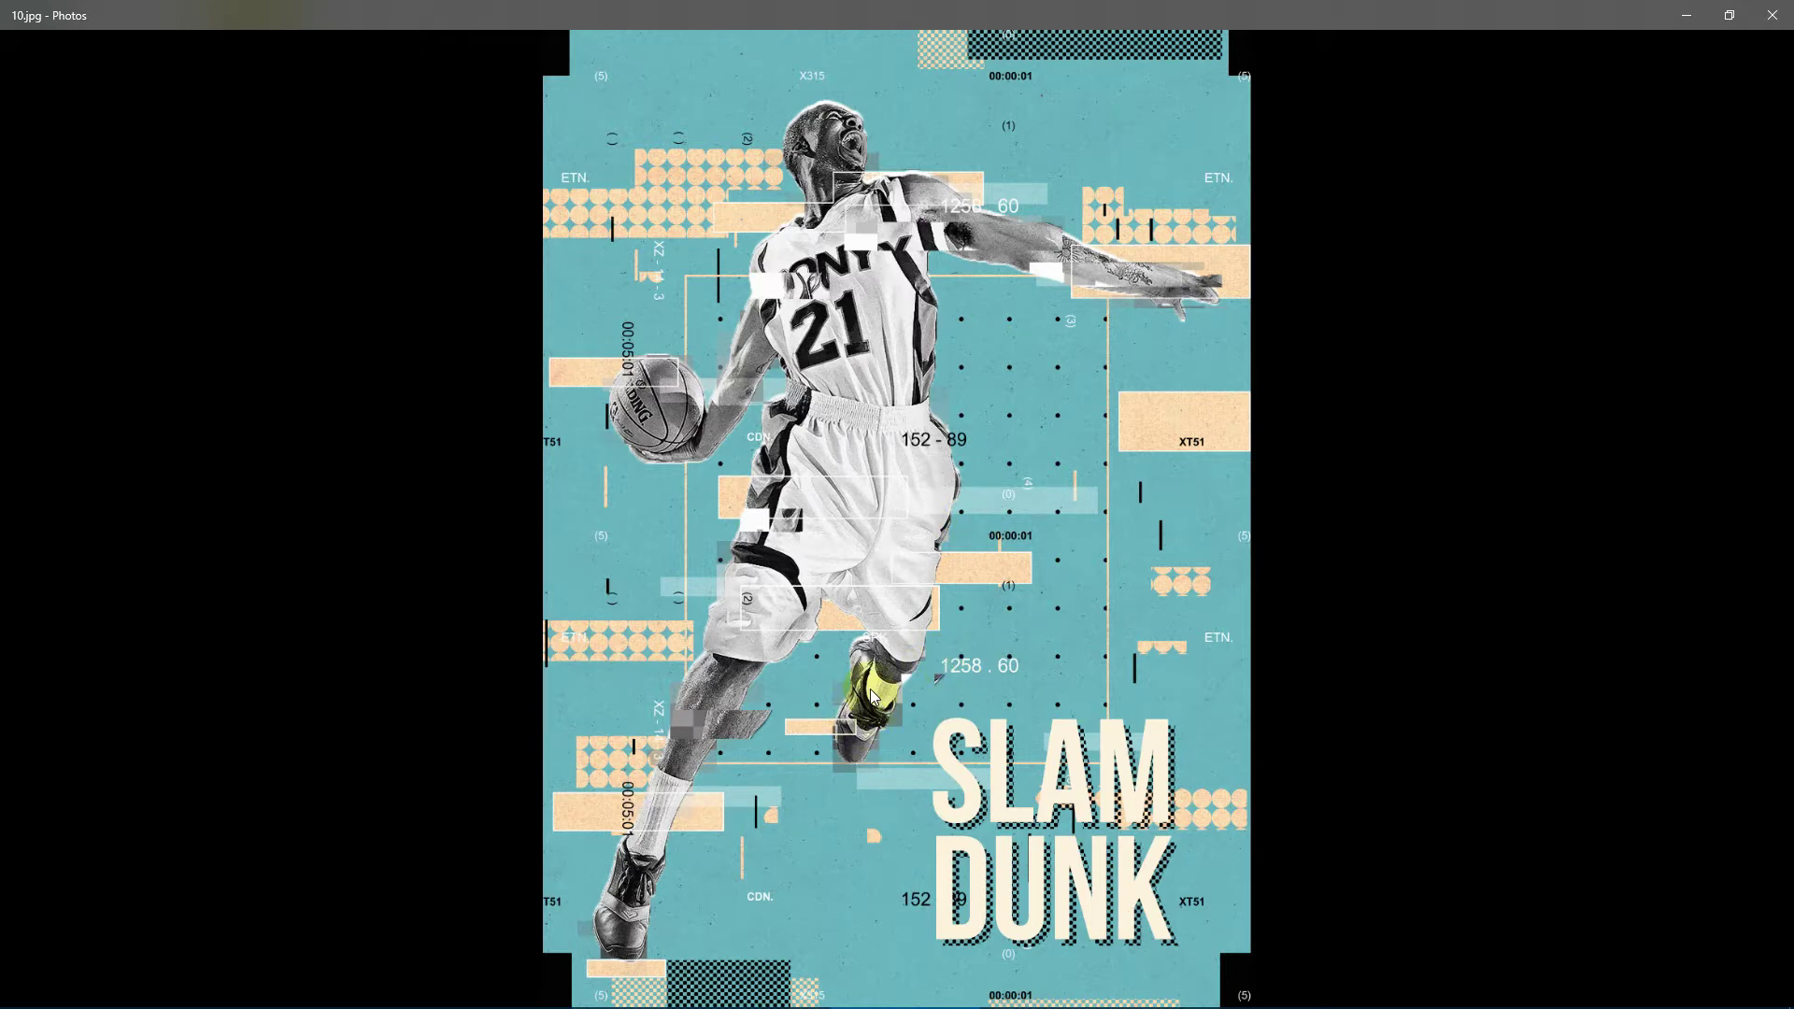
pyautogui.press('Right')
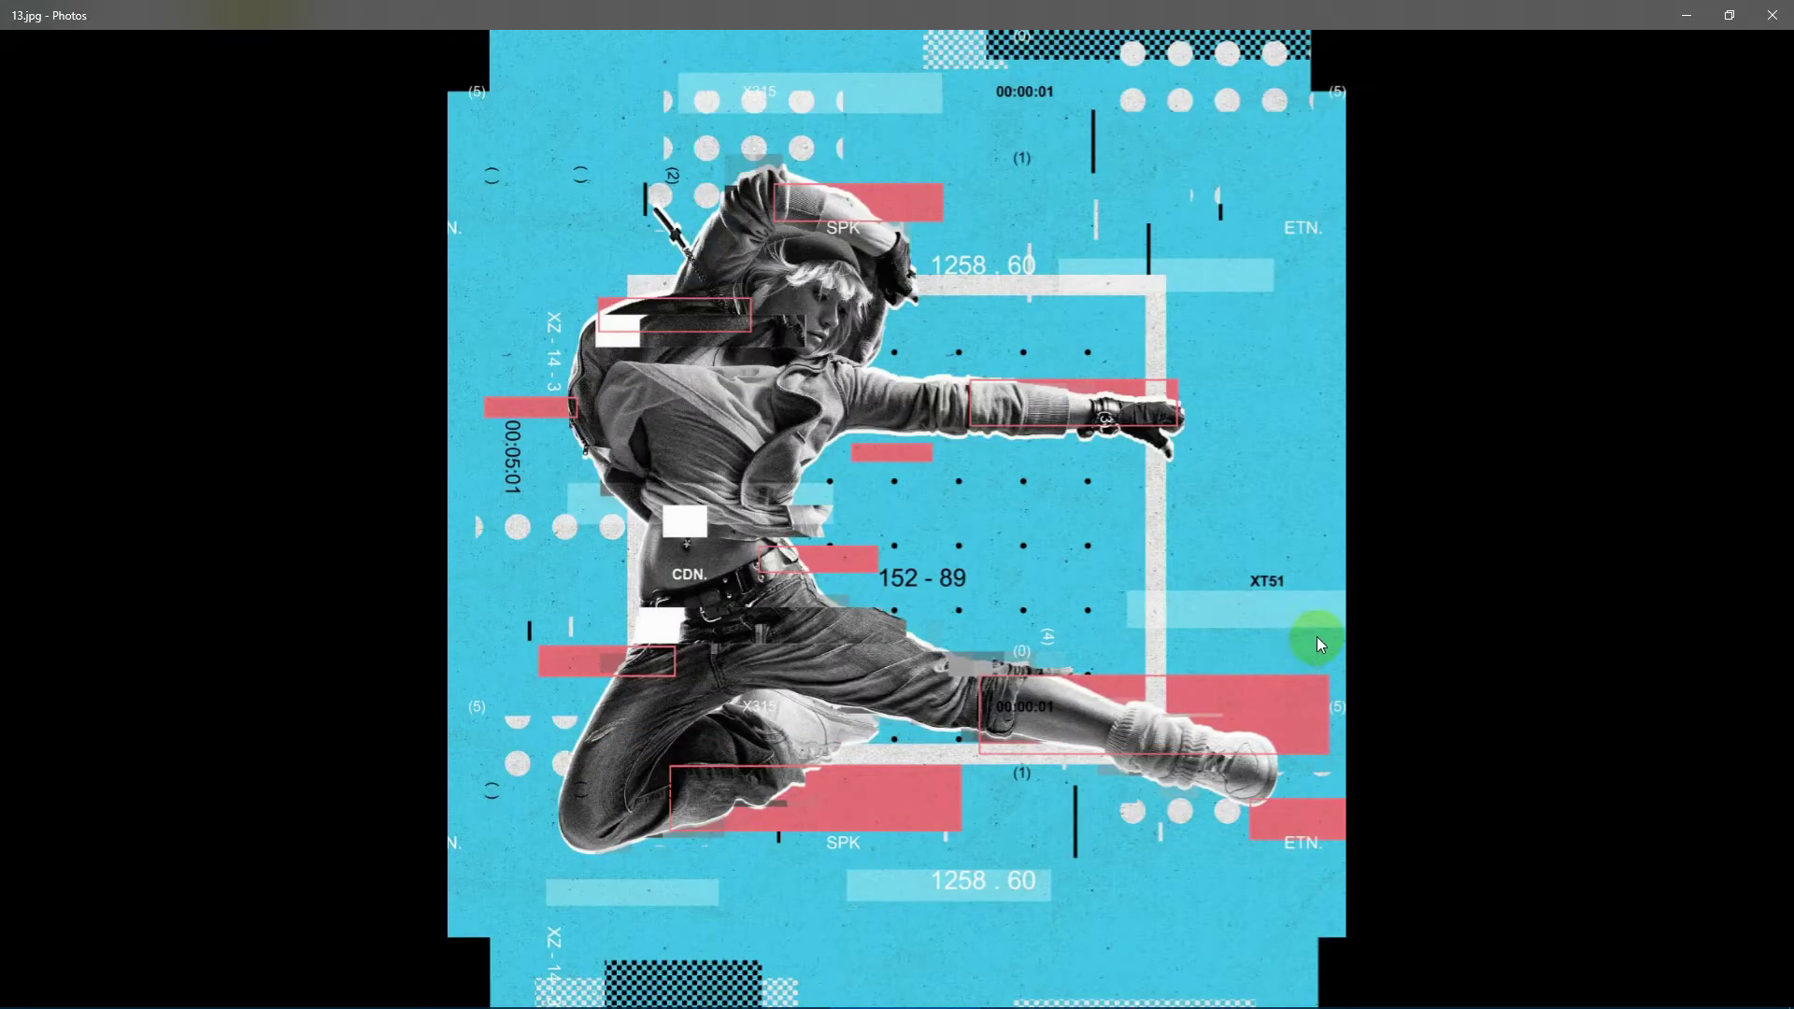
pyautogui.press('Right')
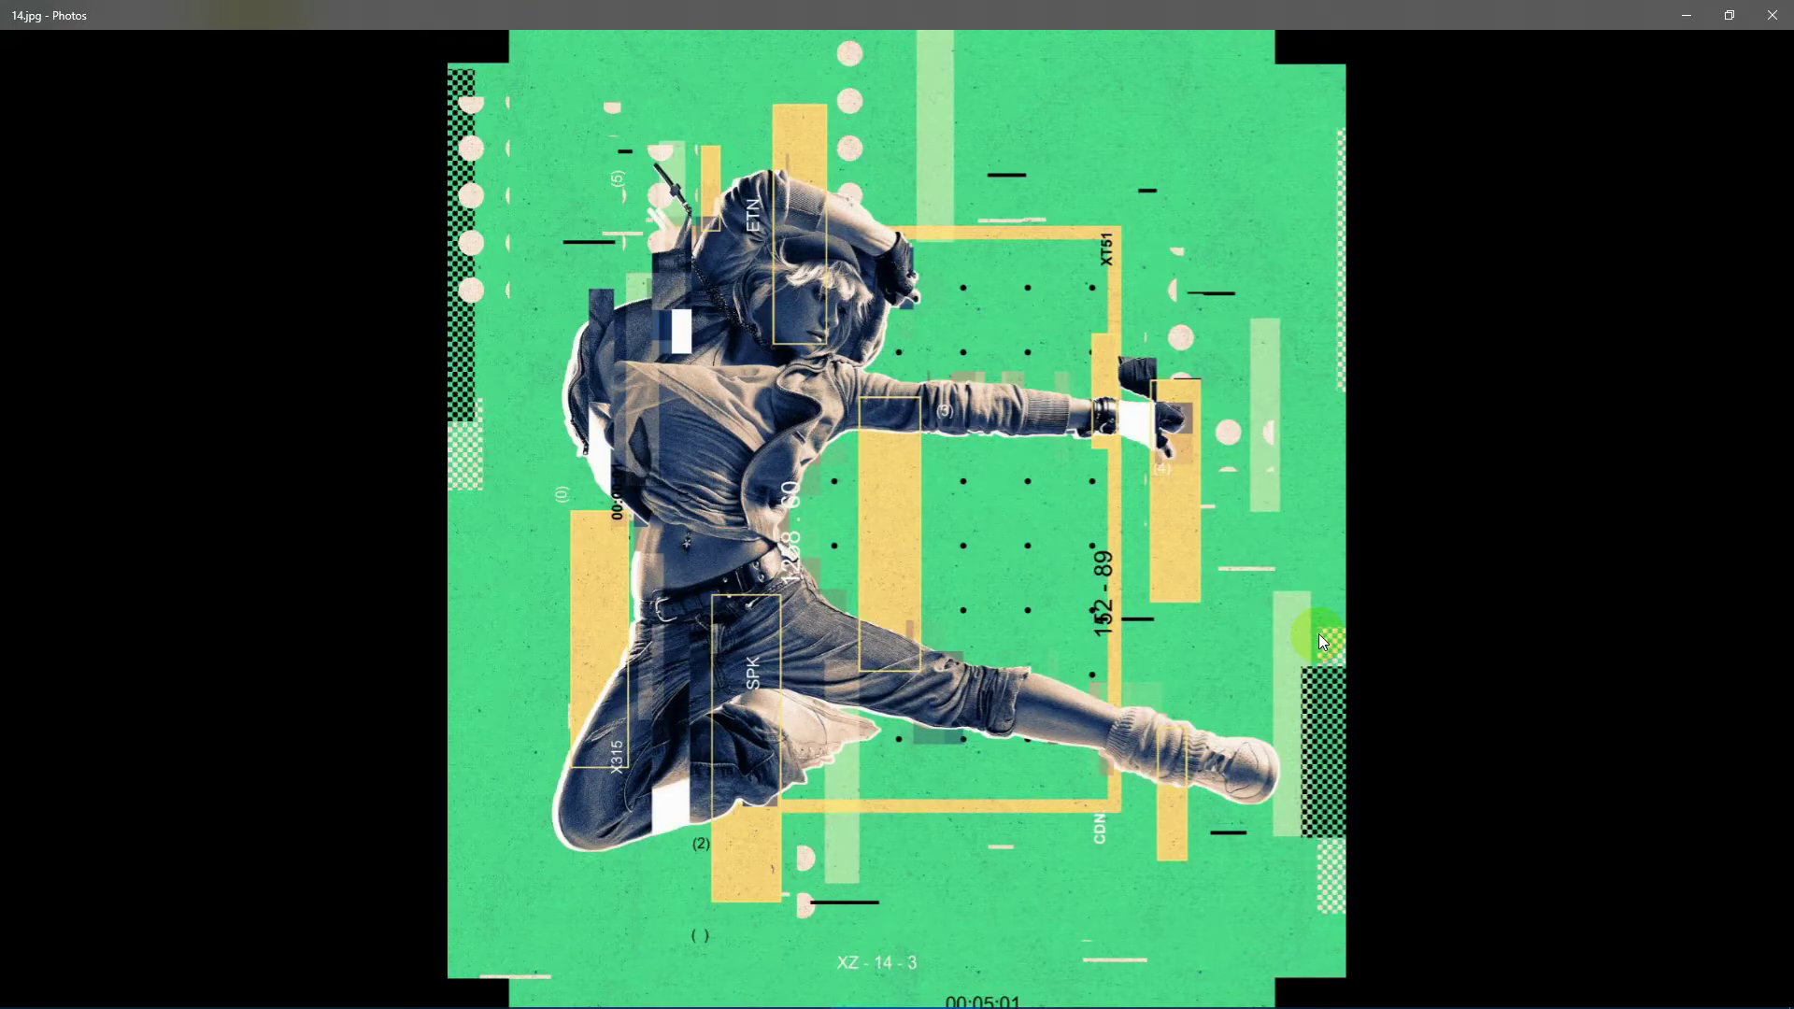
pyautogui.press('Right')
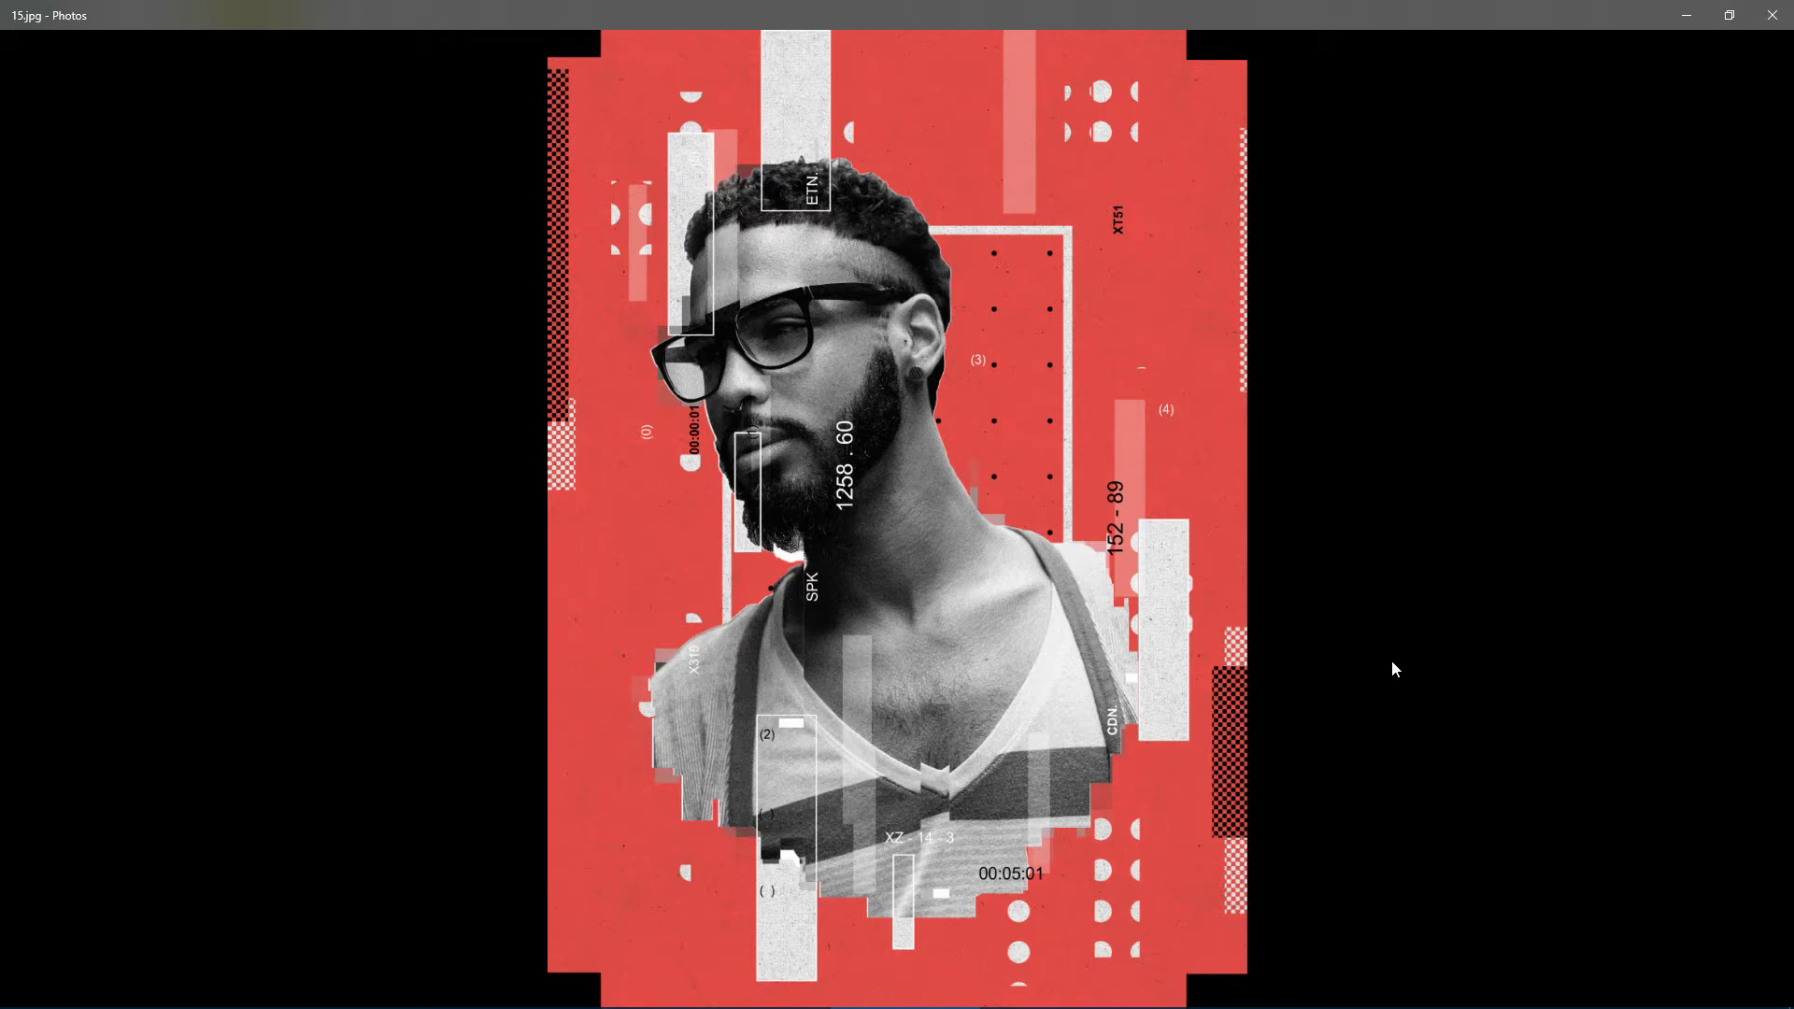
pyautogui.press('Right')
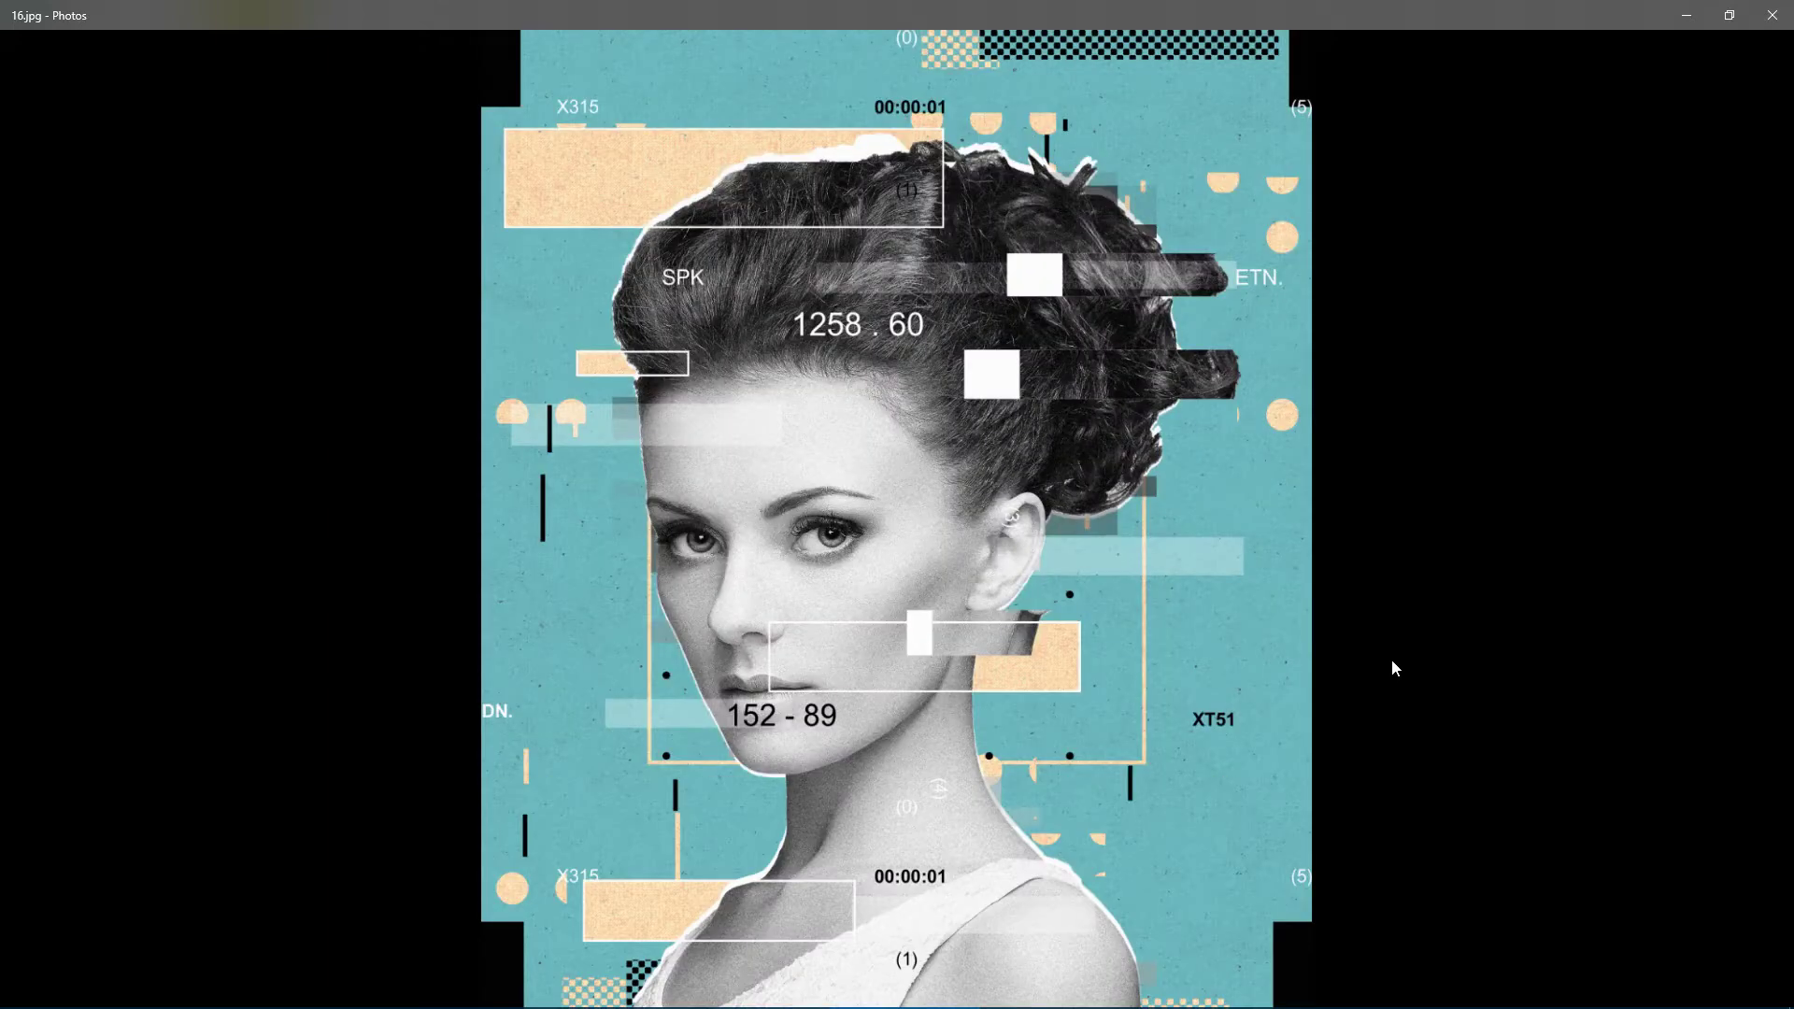
pyautogui.press('Right')
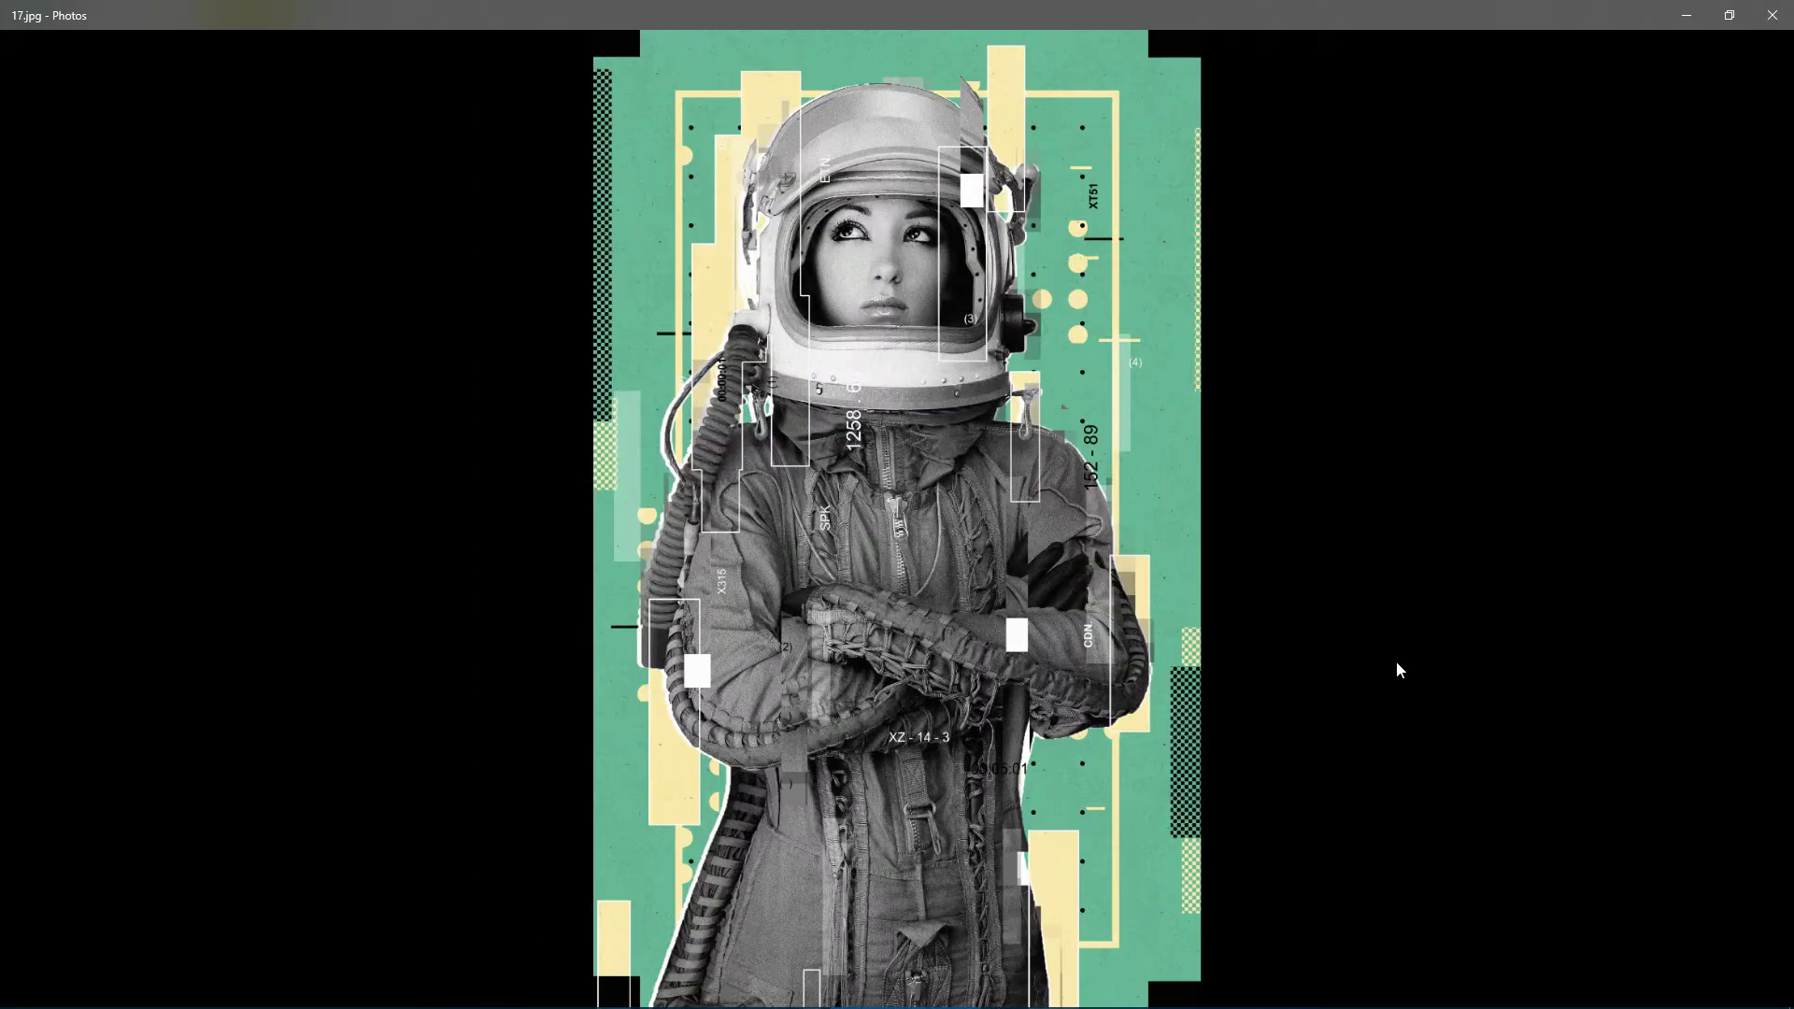
pyautogui.press('Right')
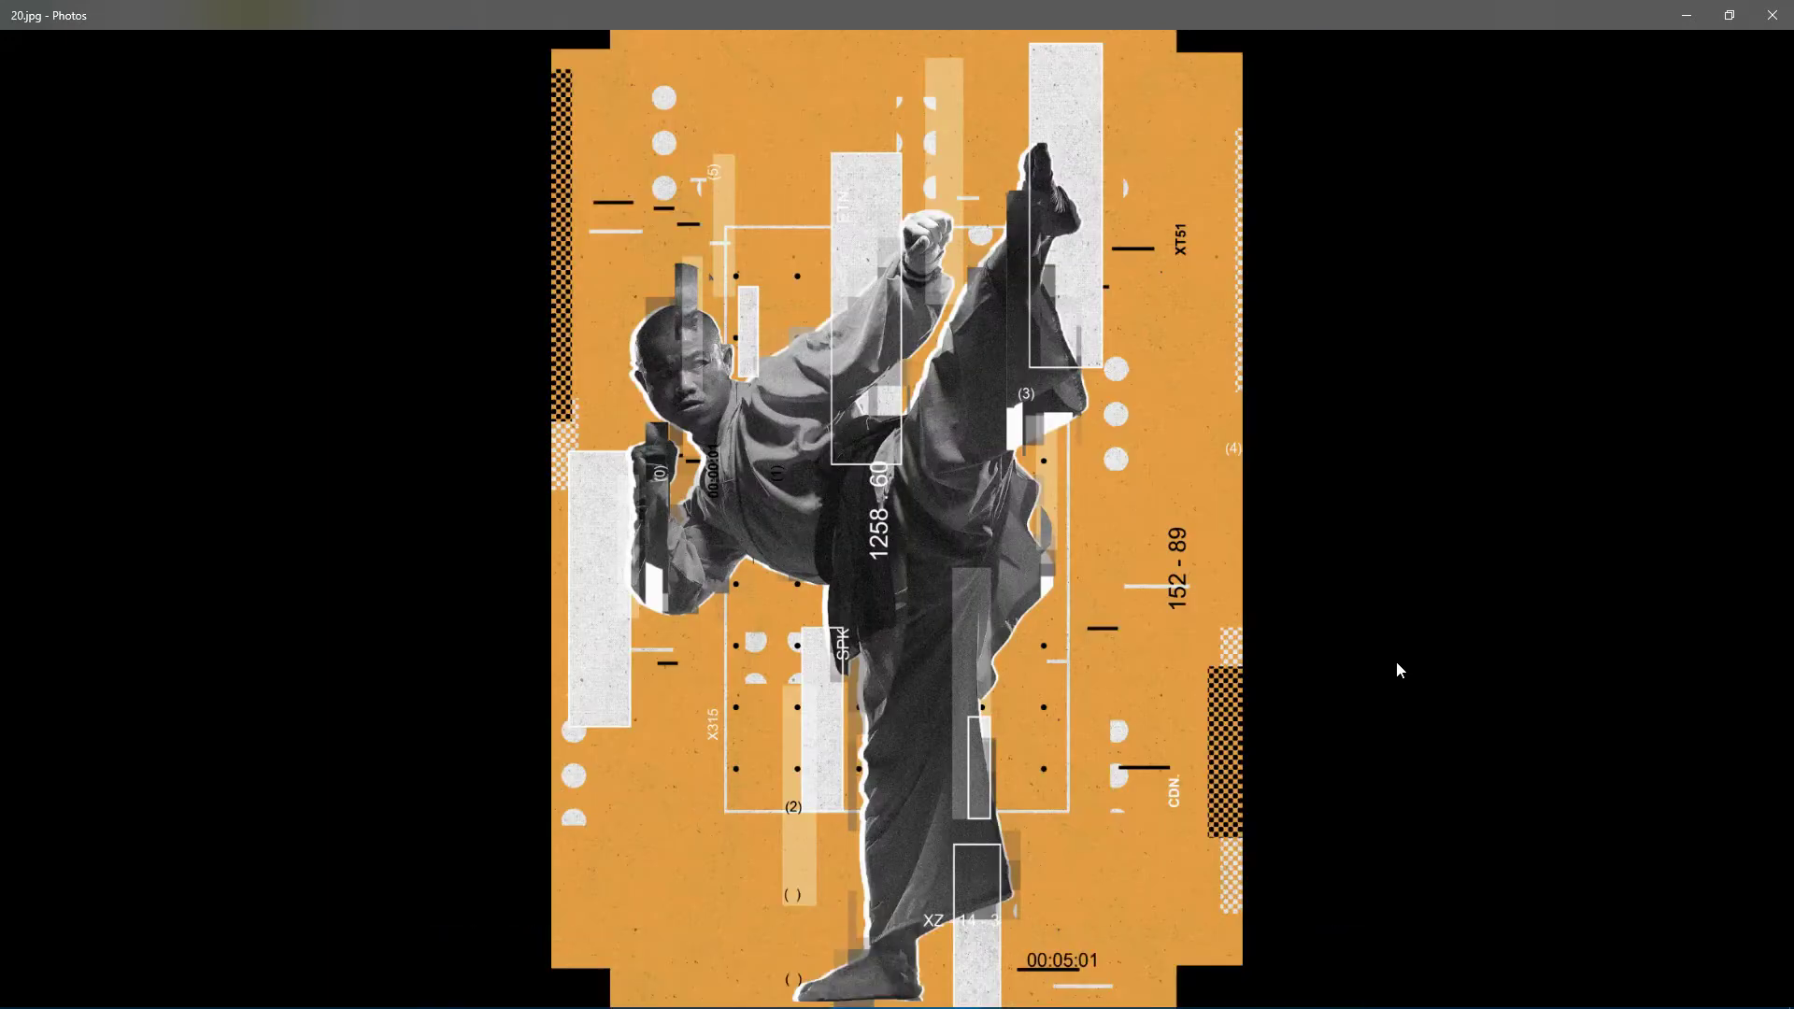
pyautogui.press('Right')
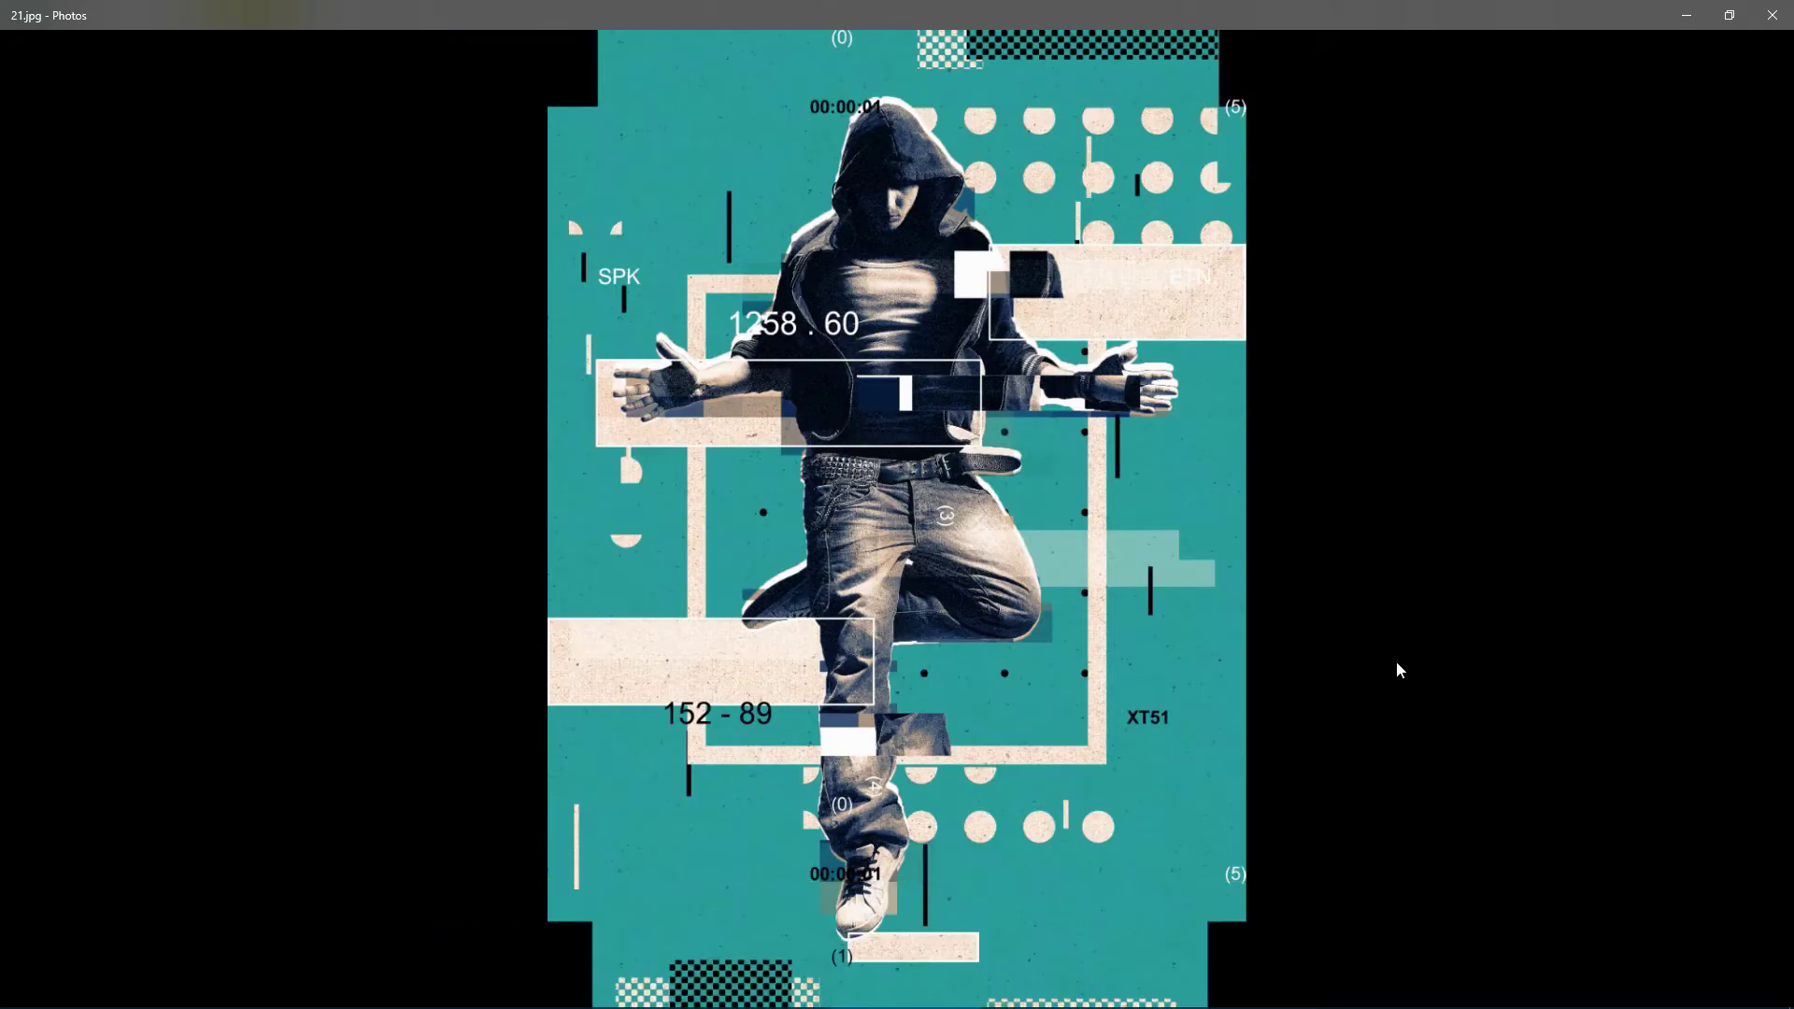
pyautogui.press('Right')
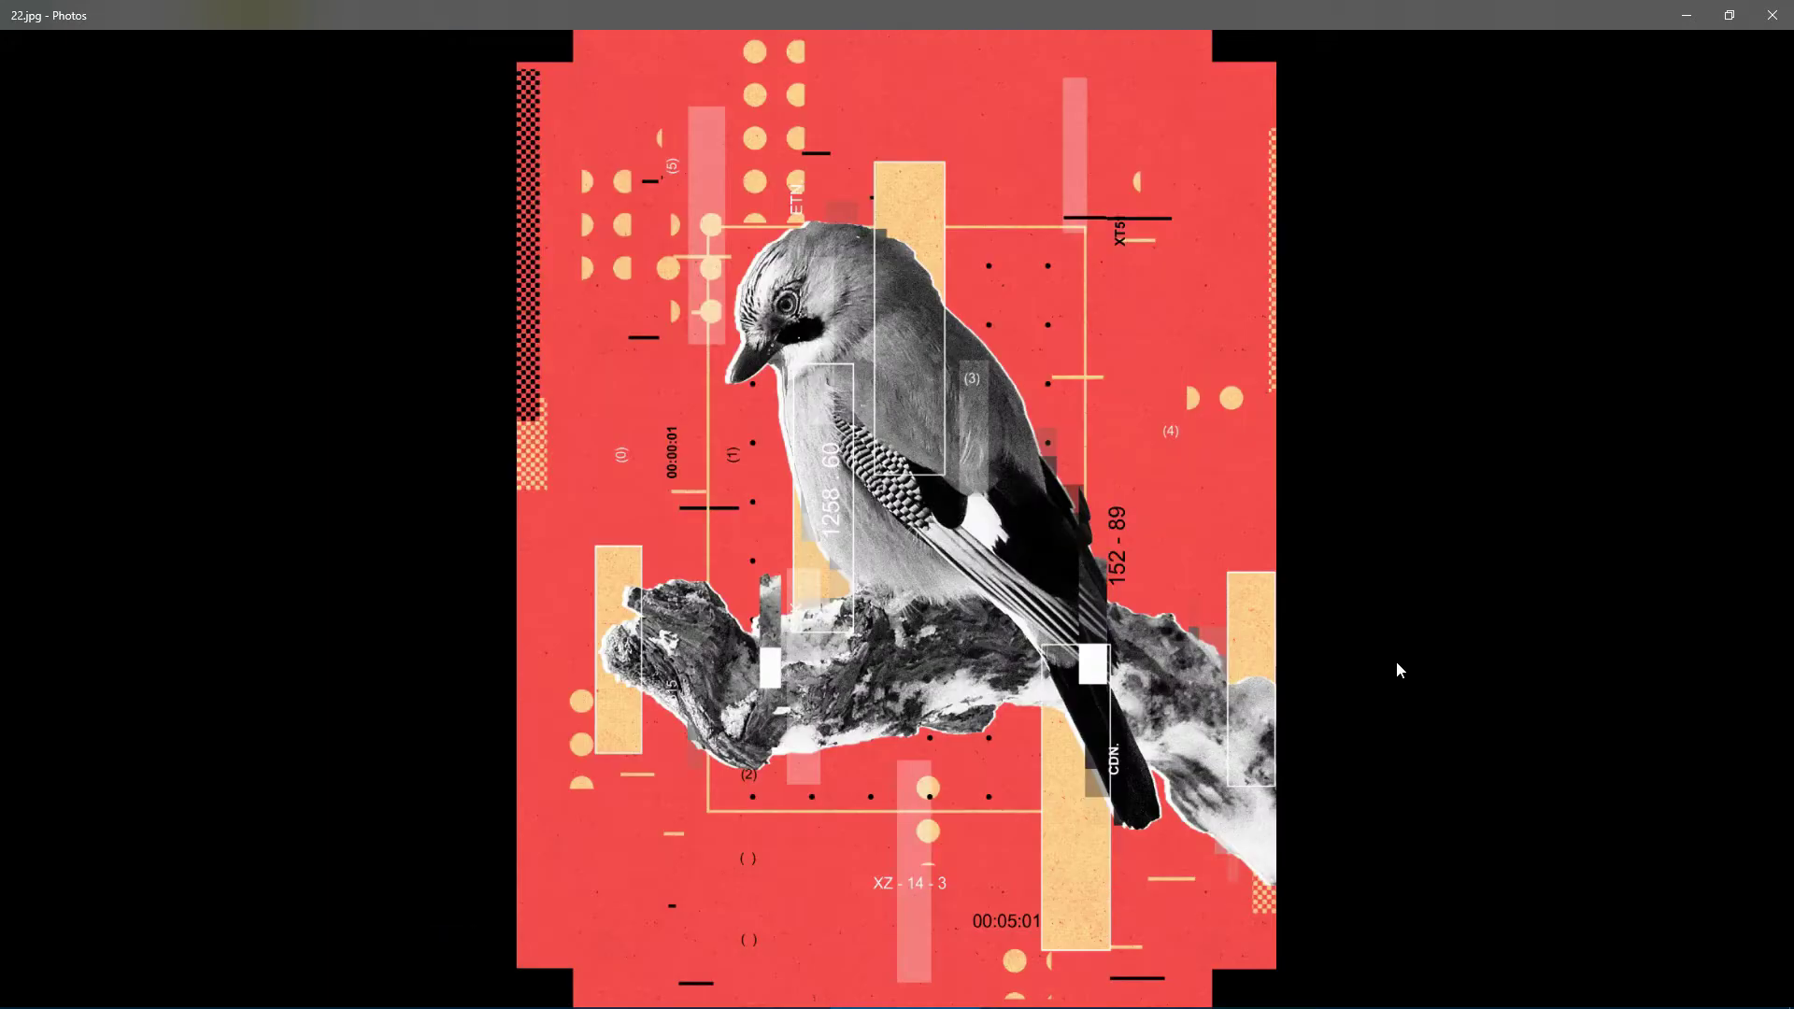
pyautogui.click(1772, 13)
# Close guide.jpg in Photoshop and open 1.jpg by dragging it in from the test folder
pyautogui.click(629, 993)
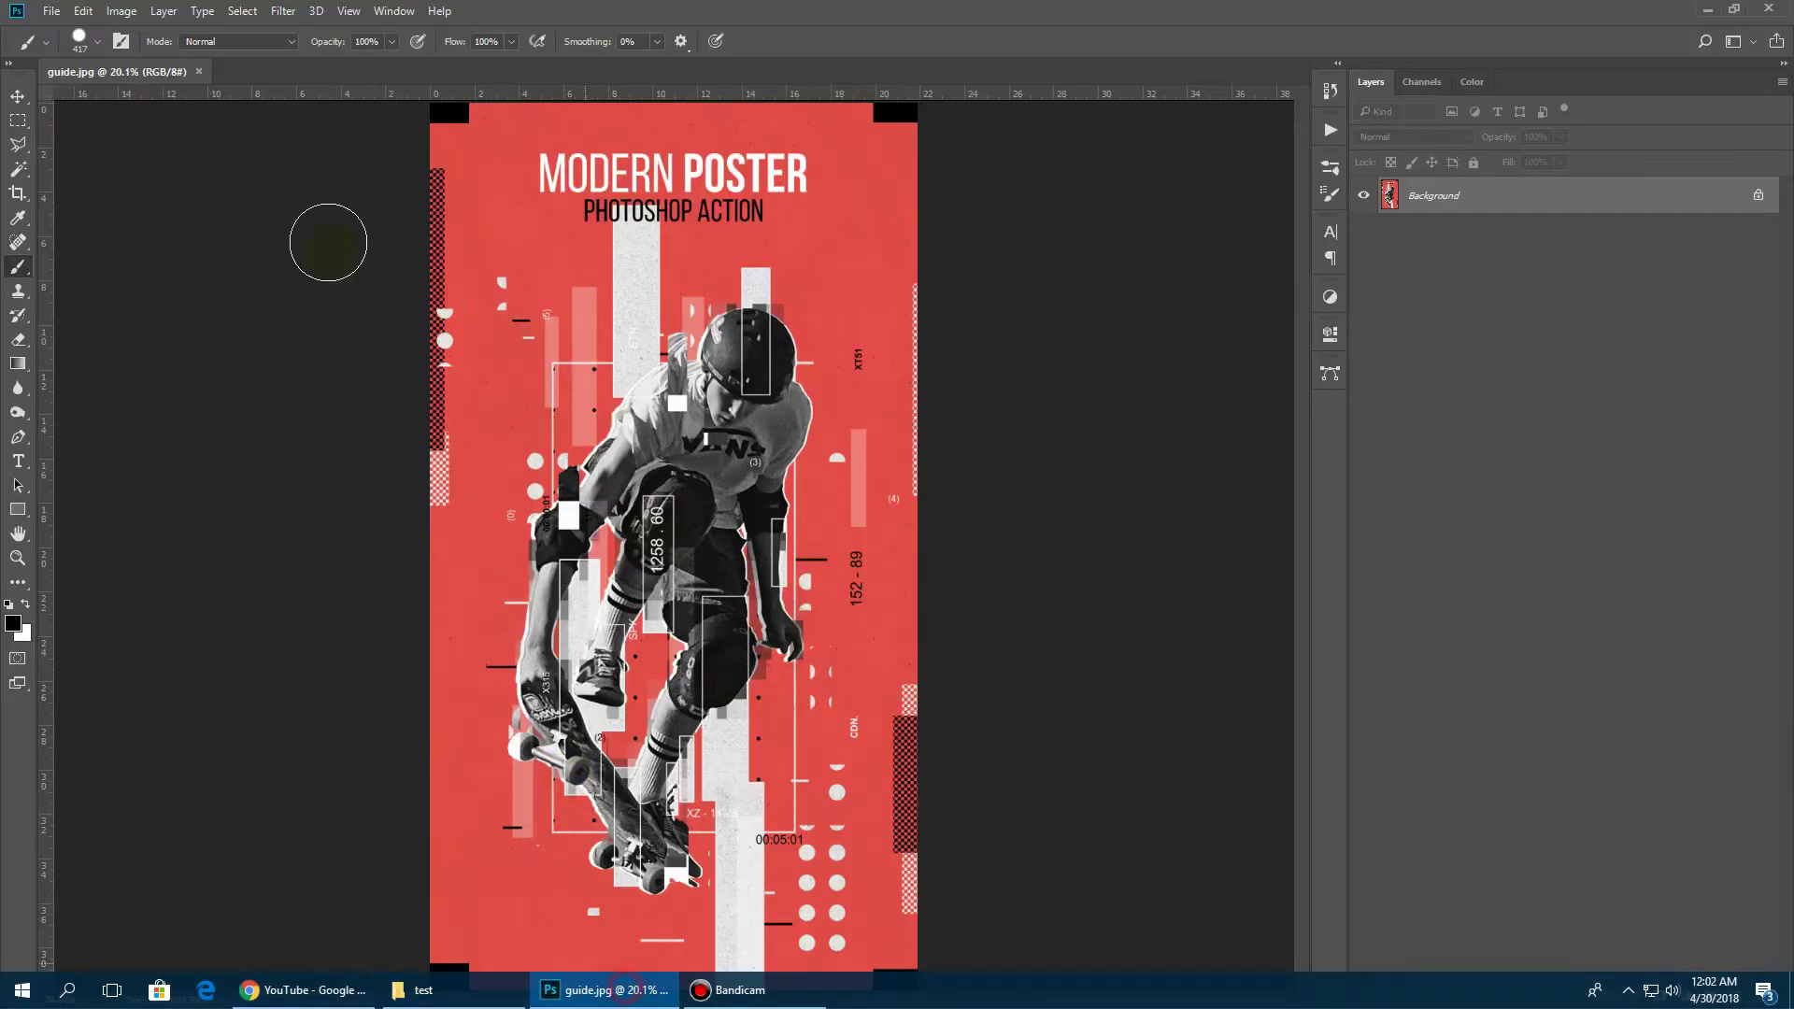
pyautogui.click(200, 71)
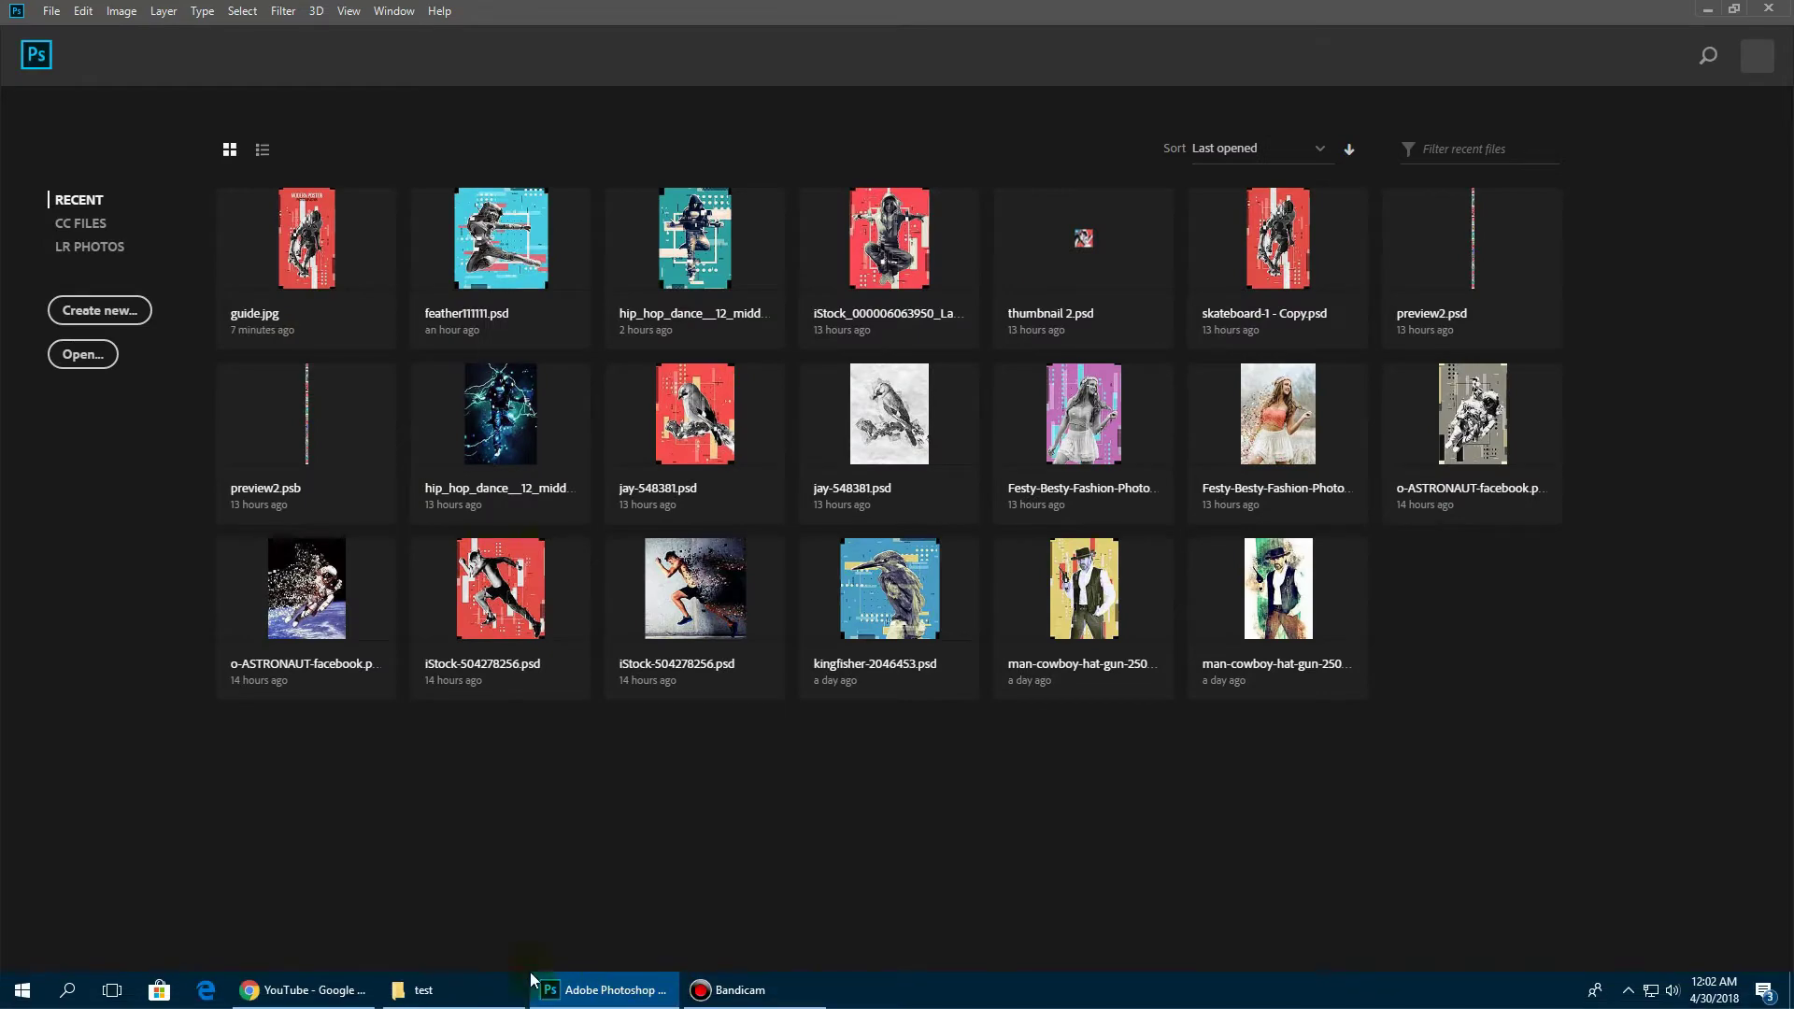
pyautogui.click(455, 990)
pyautogui.moveTo(232, 238)
pyautogui.mouseDown()
pyautogui.moveTo(409, 505)
pyautogui.moveTo(601, 986)
pyautogui.moveTo(494, 884)
pyautogui.moveTo(596, 809)
pyautogui.mouseUp()
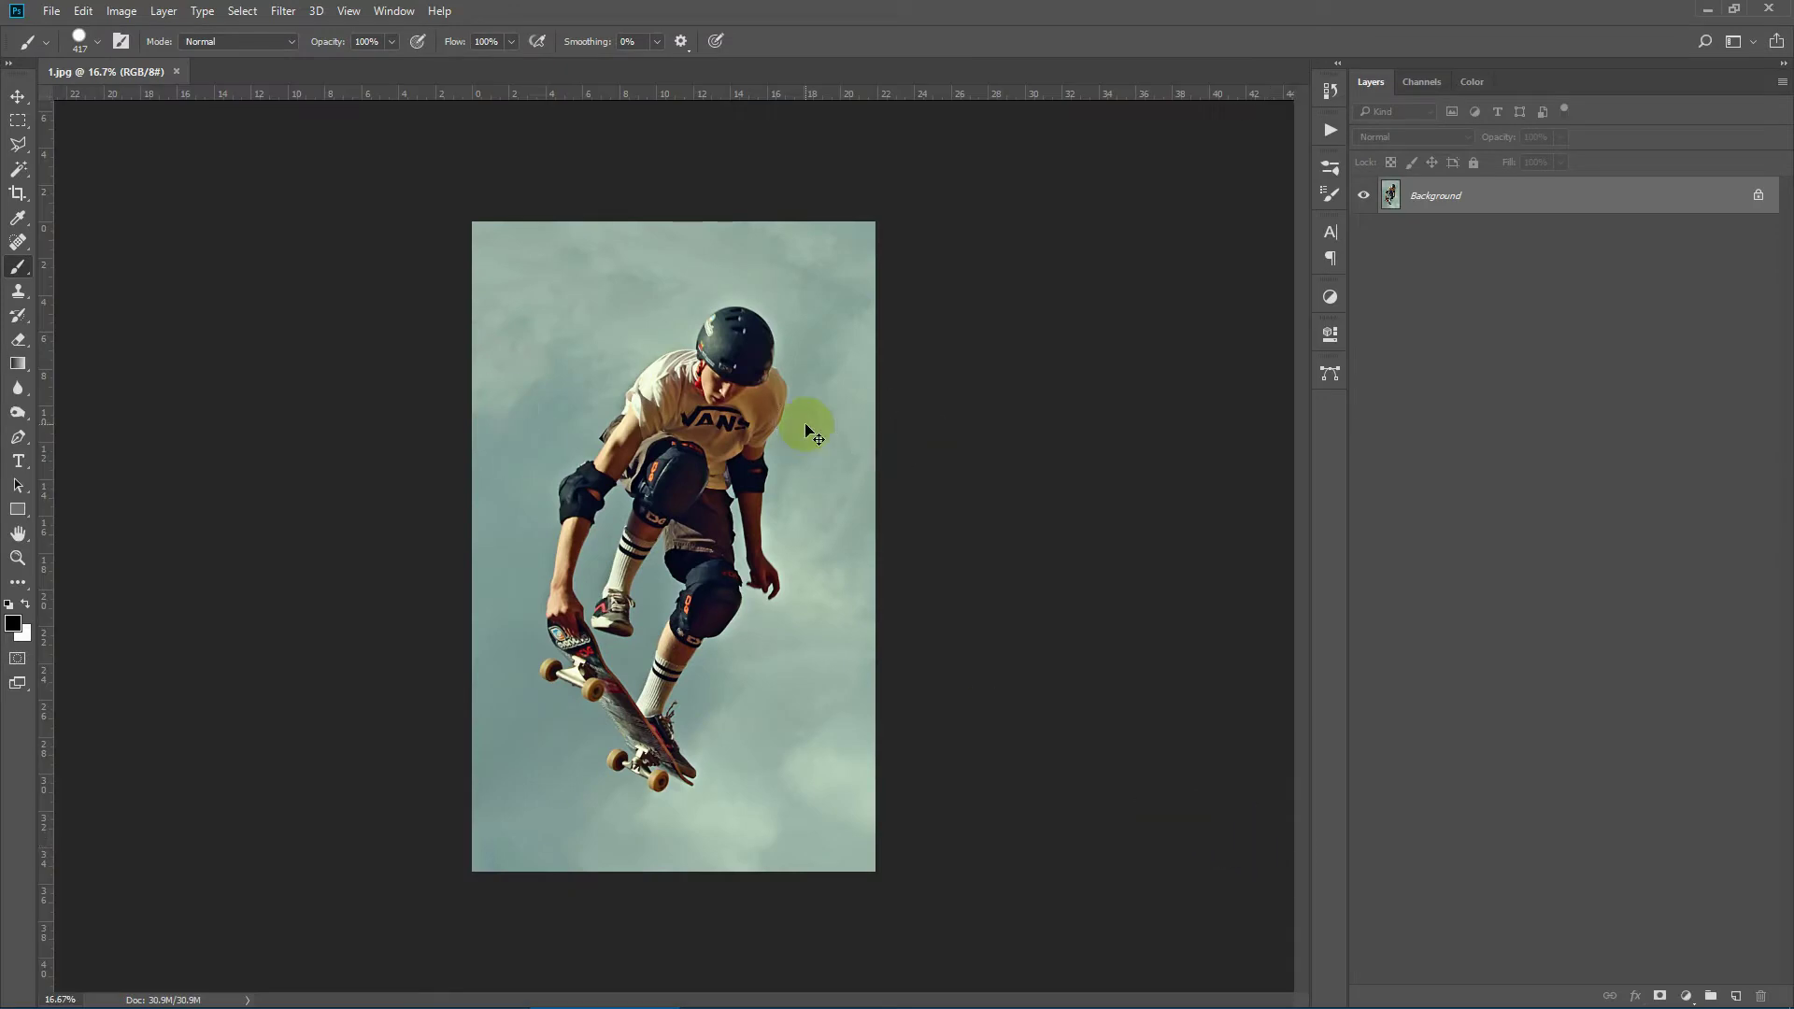
pyautogui.hotkey('ctrl', '0')
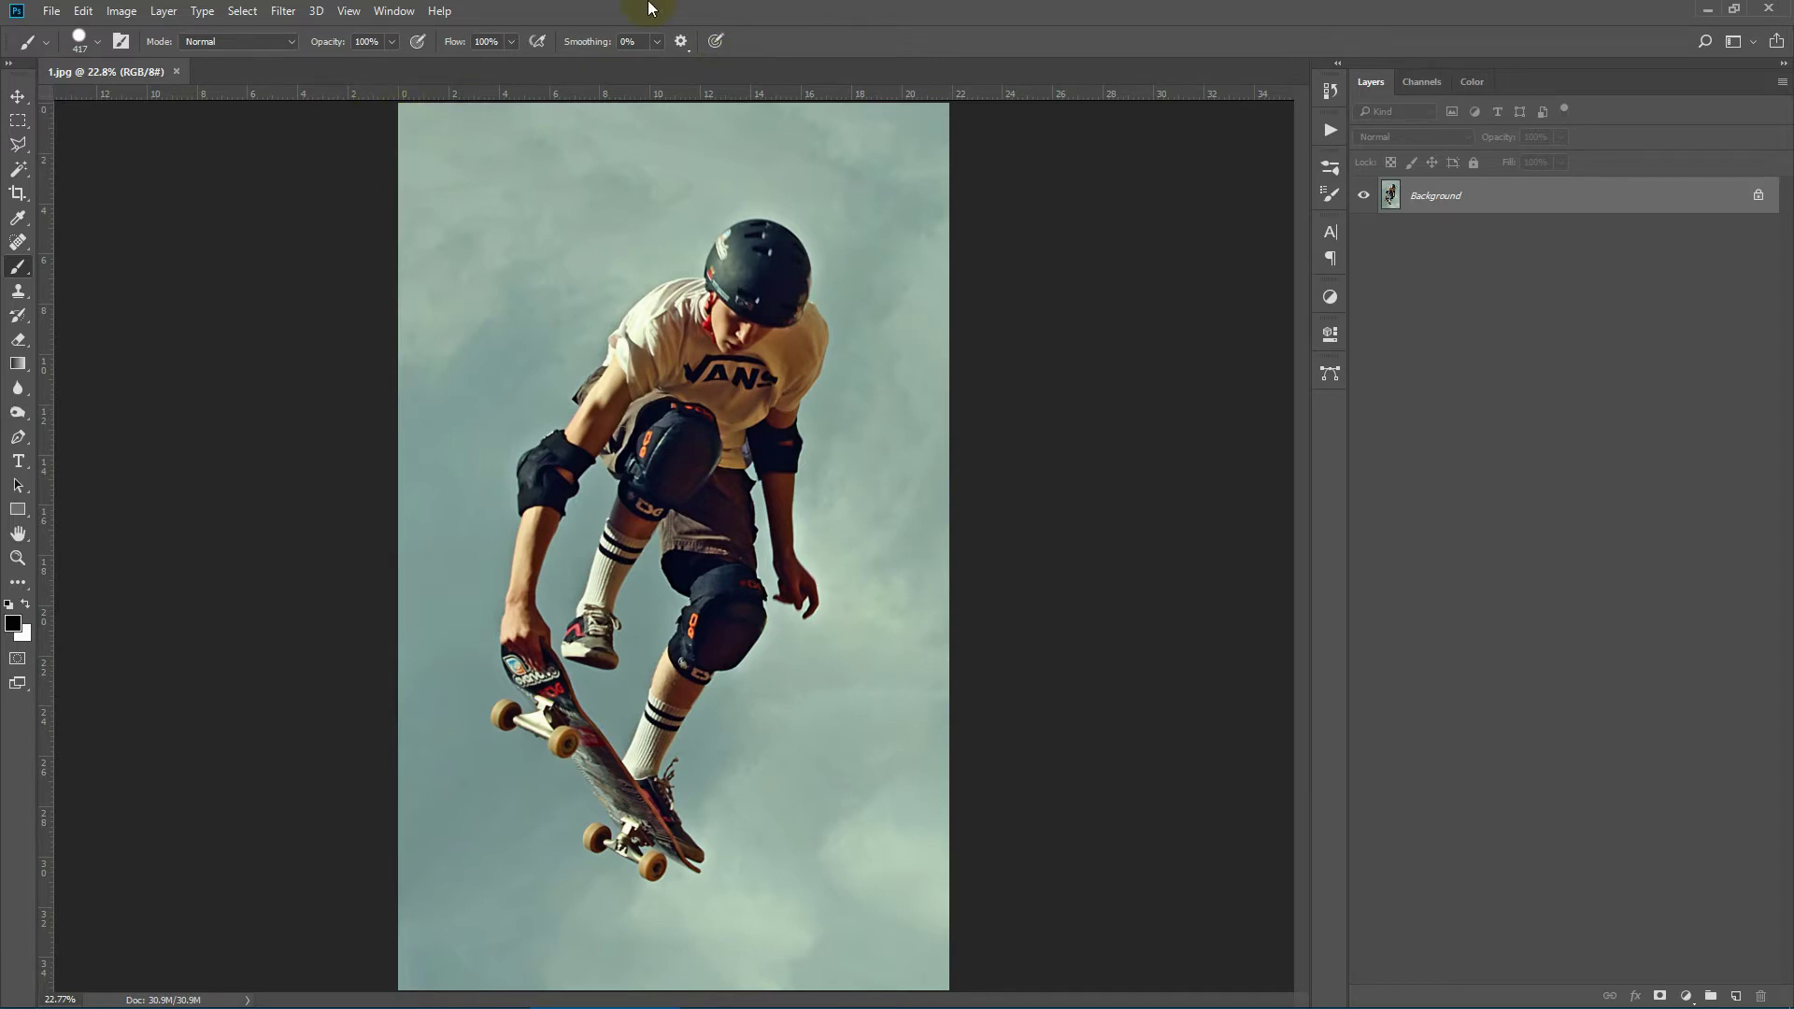
pyautogui.click(131, 9)
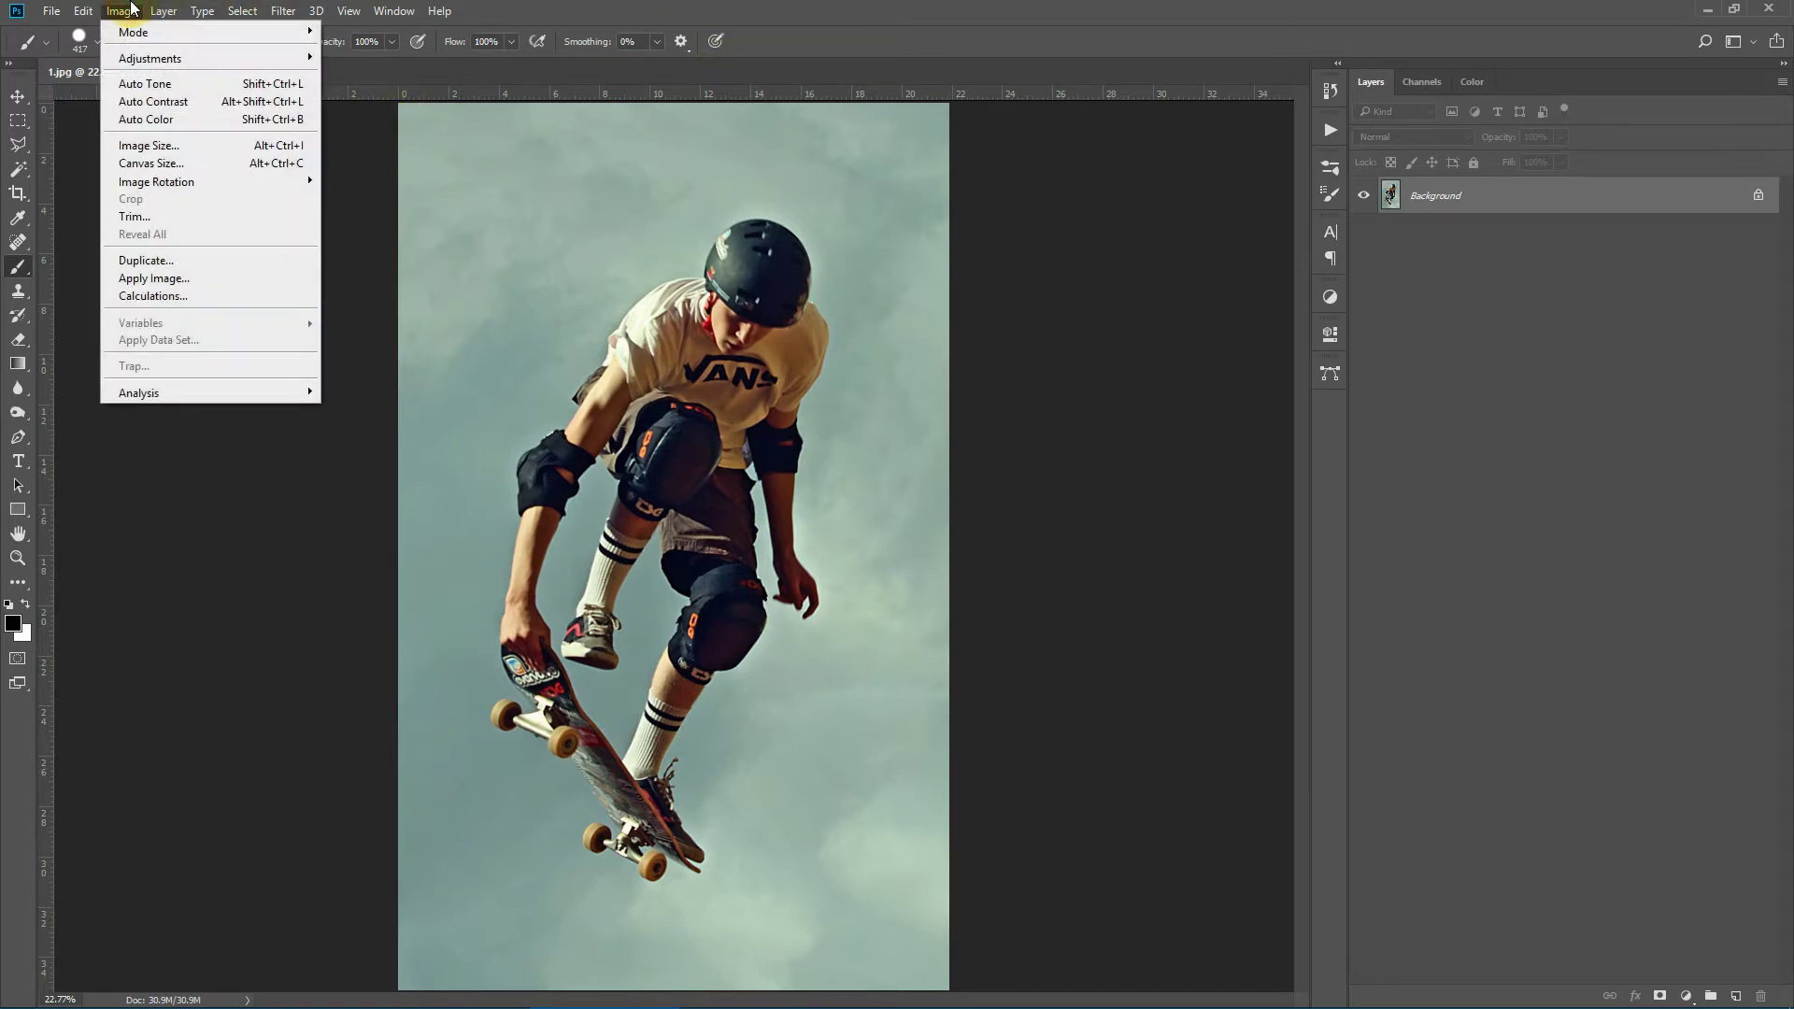
pyautogui.moveTo(188, 32)
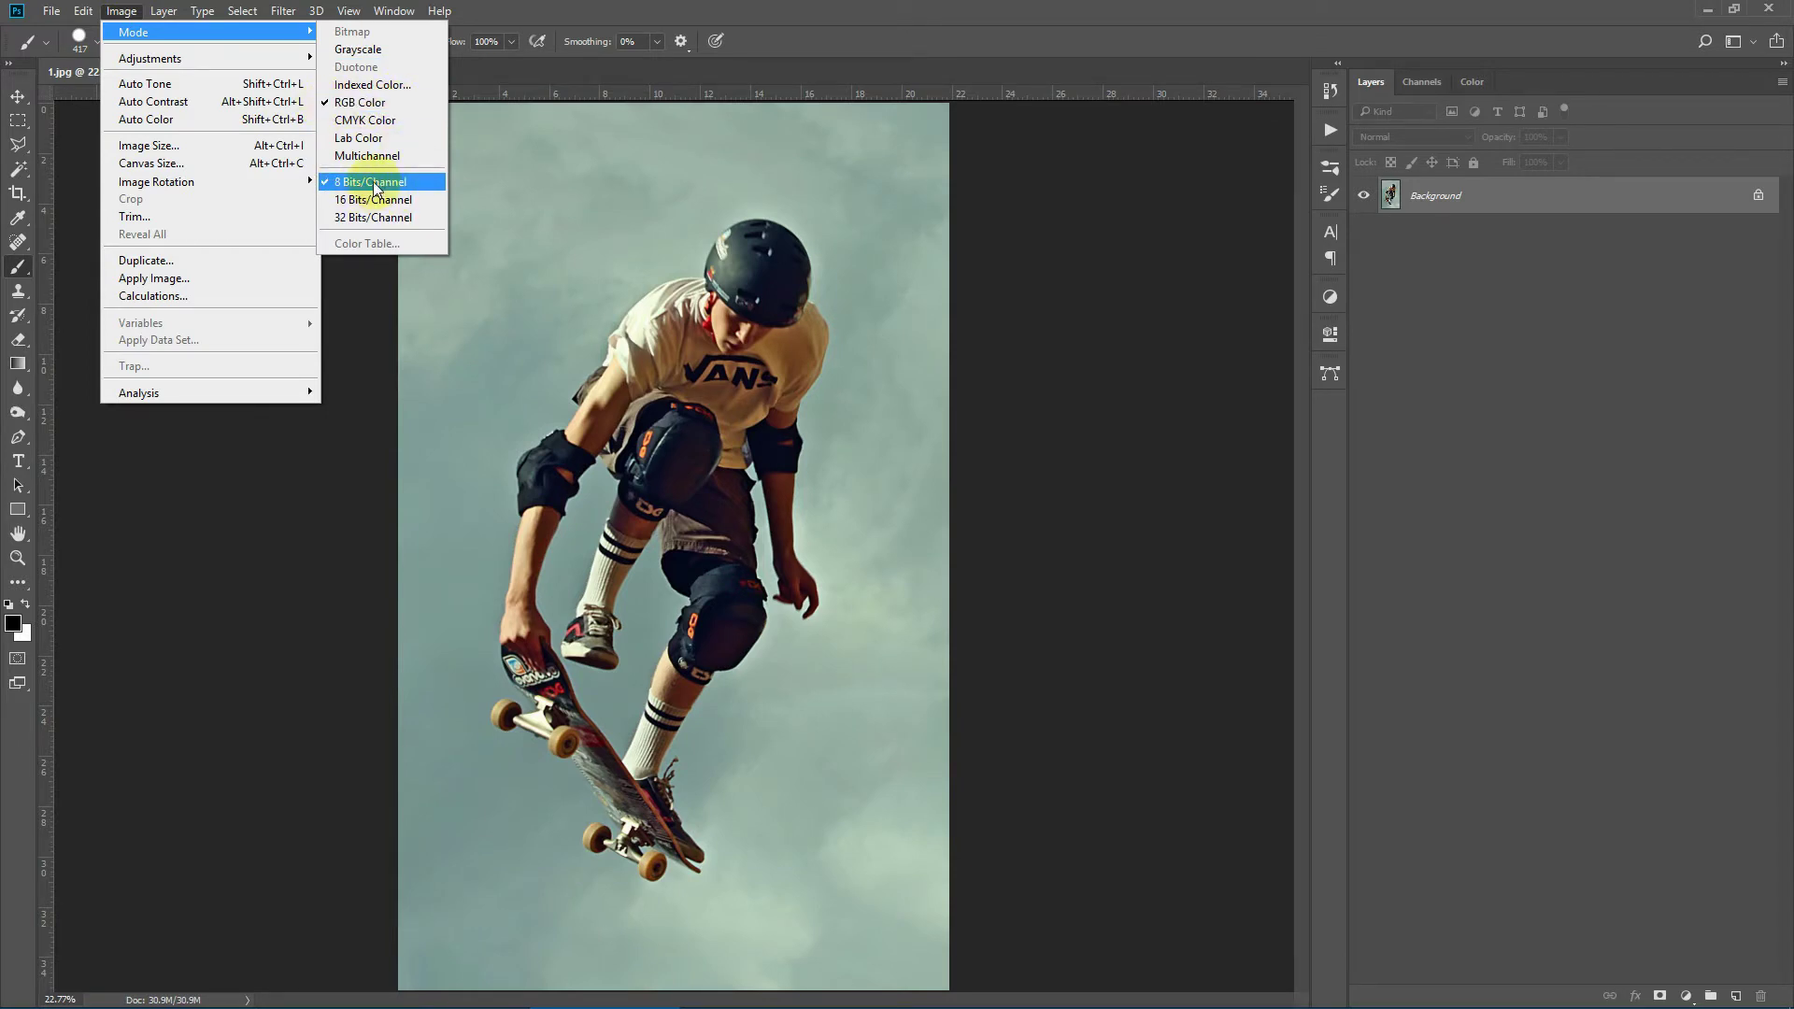
pyautogui.click(934, 70)
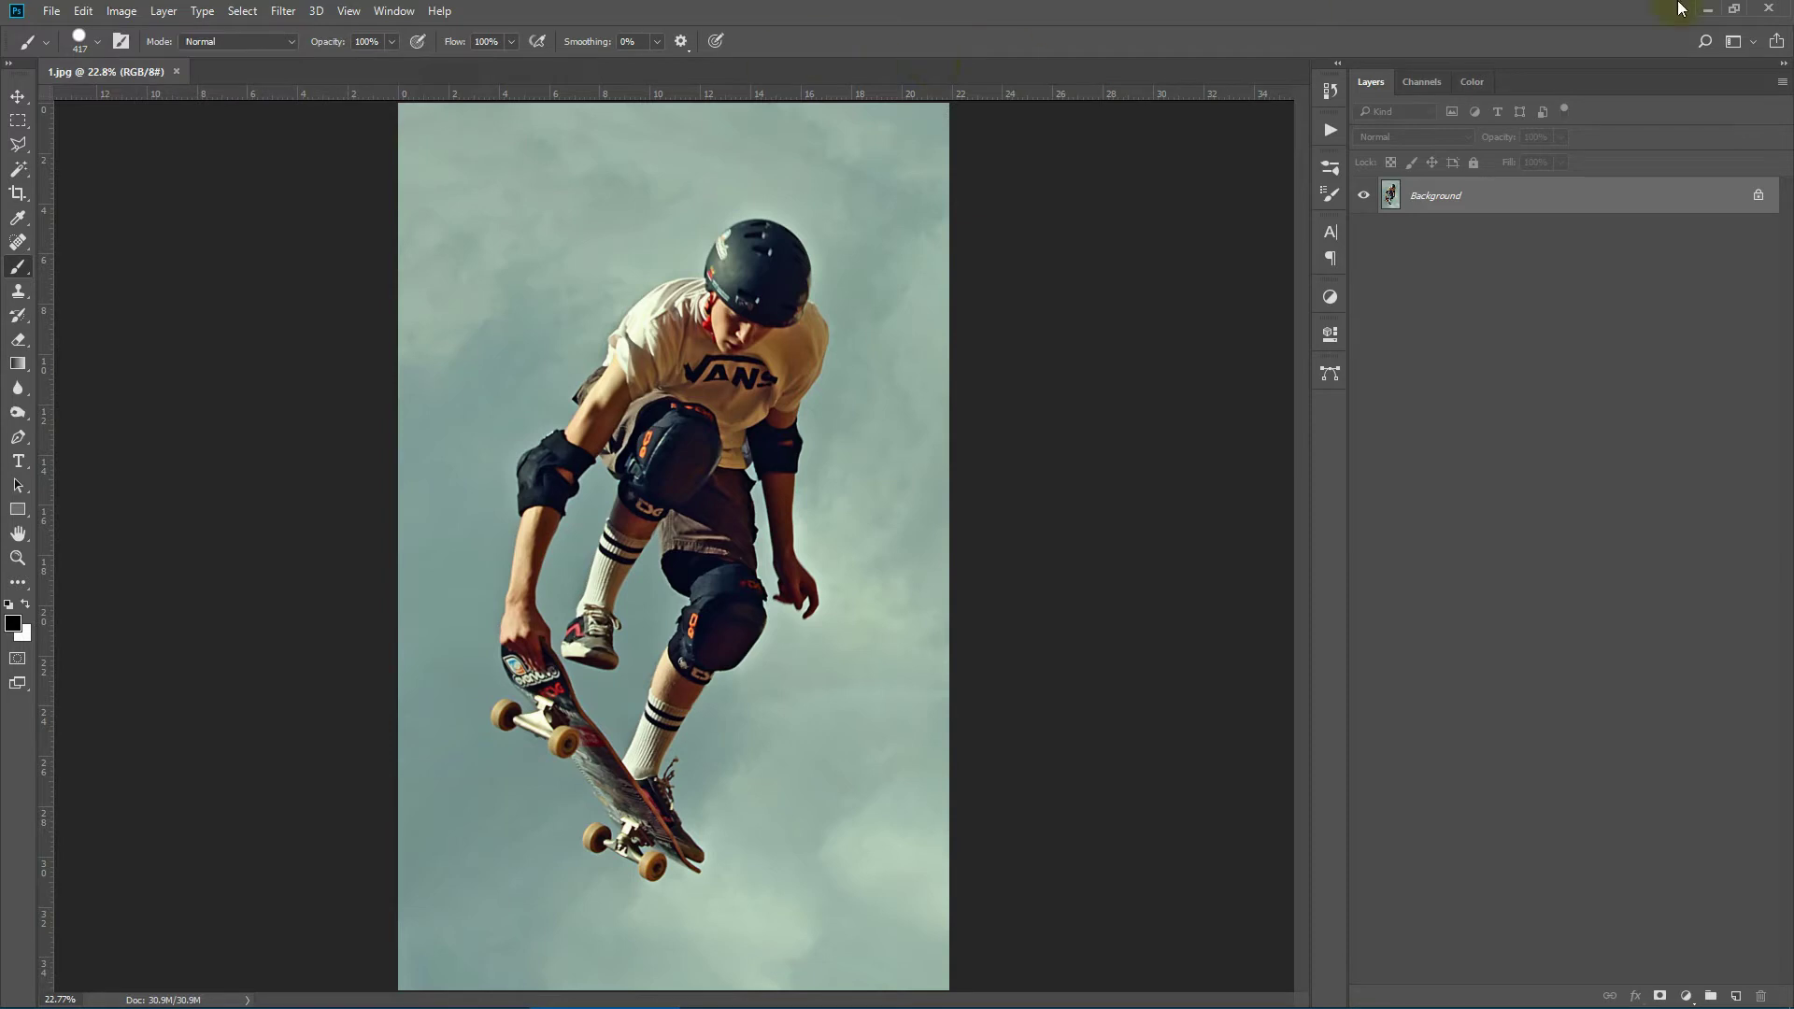
pyautogui.click(1782, 82)
pyautogui.click(1618, 637)
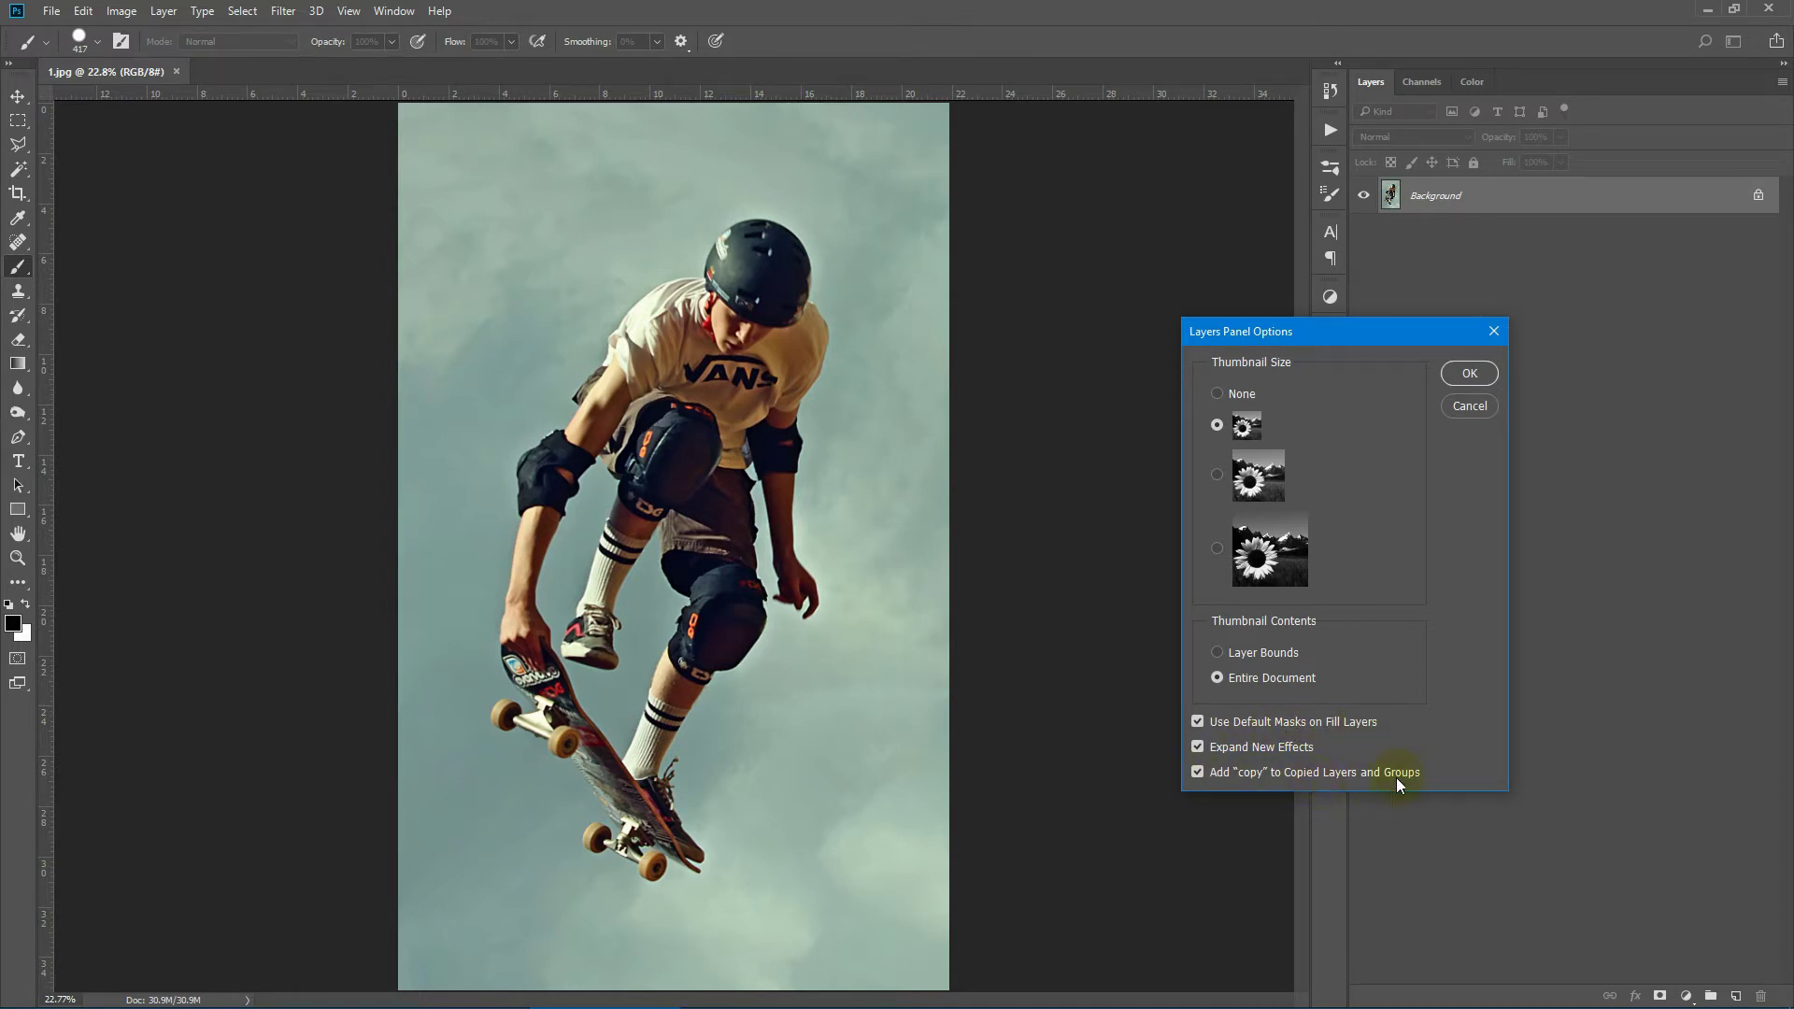
pyautogui.click(1494, 331)
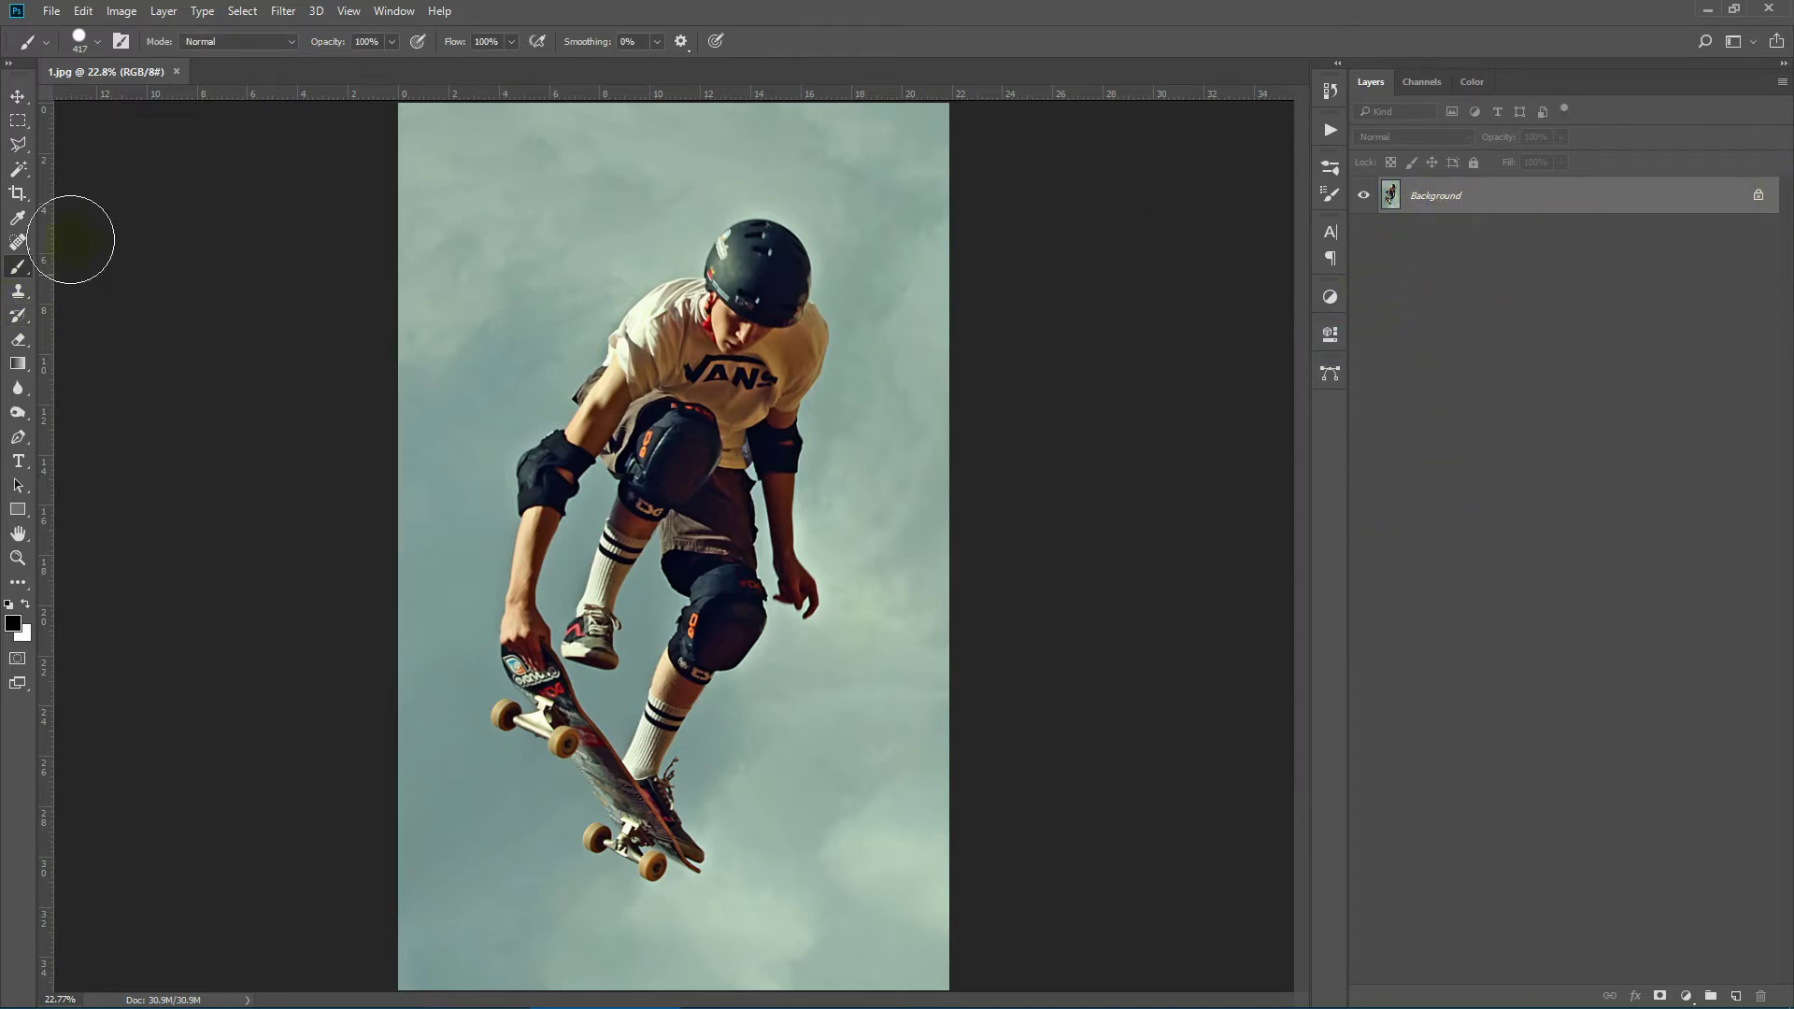
# Apply a crop with Delete Cropped Pixels turned off, which turns Background into Layer 0
pyautogui.click(17, 194)
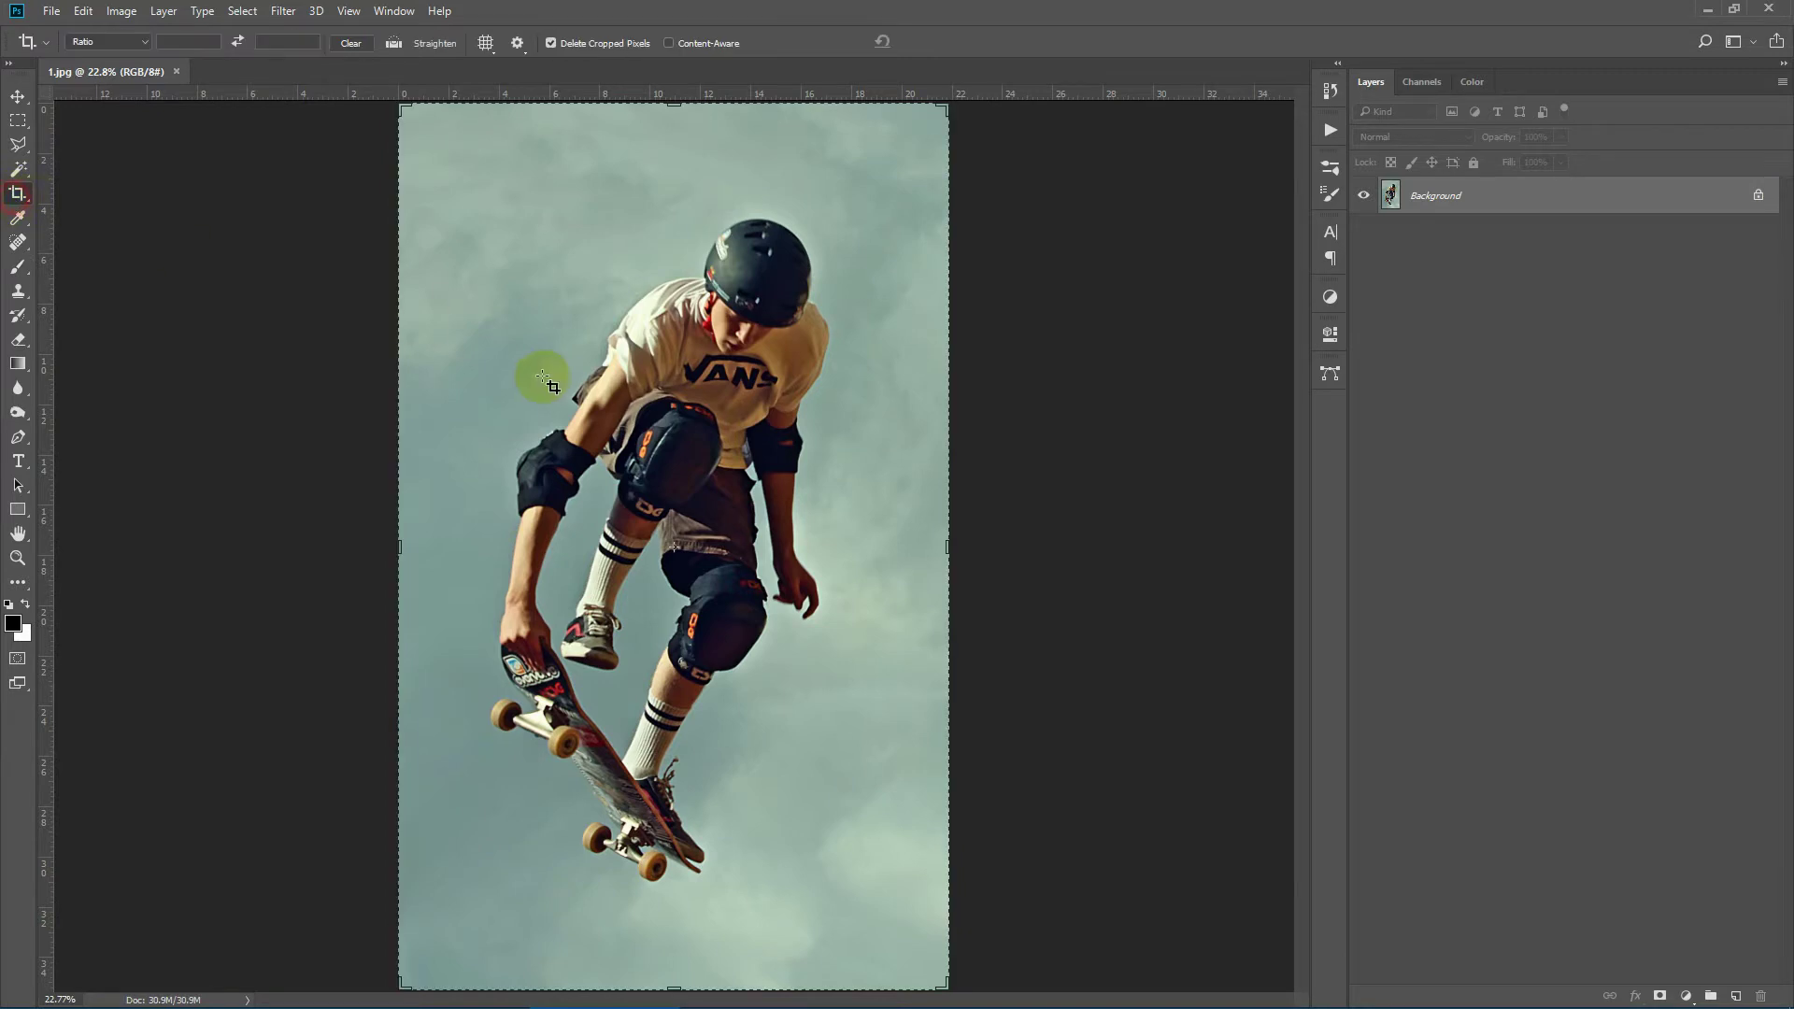
pyautogui.click(566, 47)
pyautogui.press('Return')
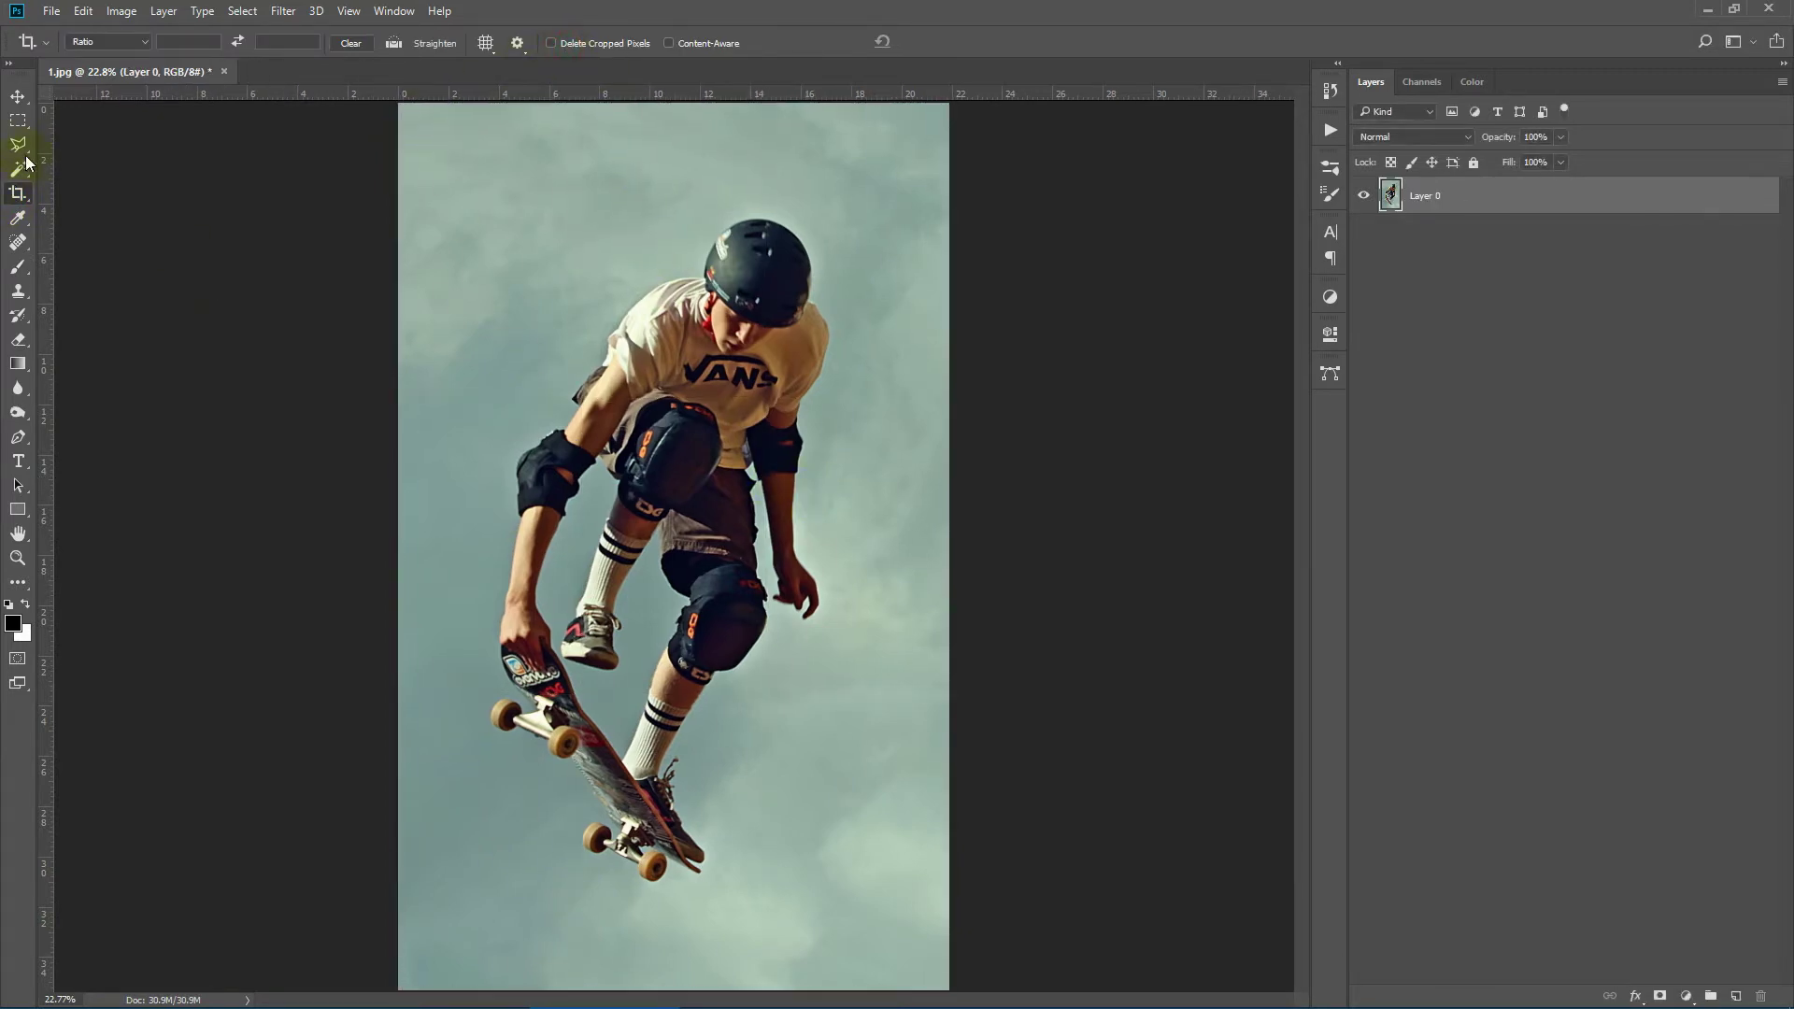
pyautogui.click(19, 121)
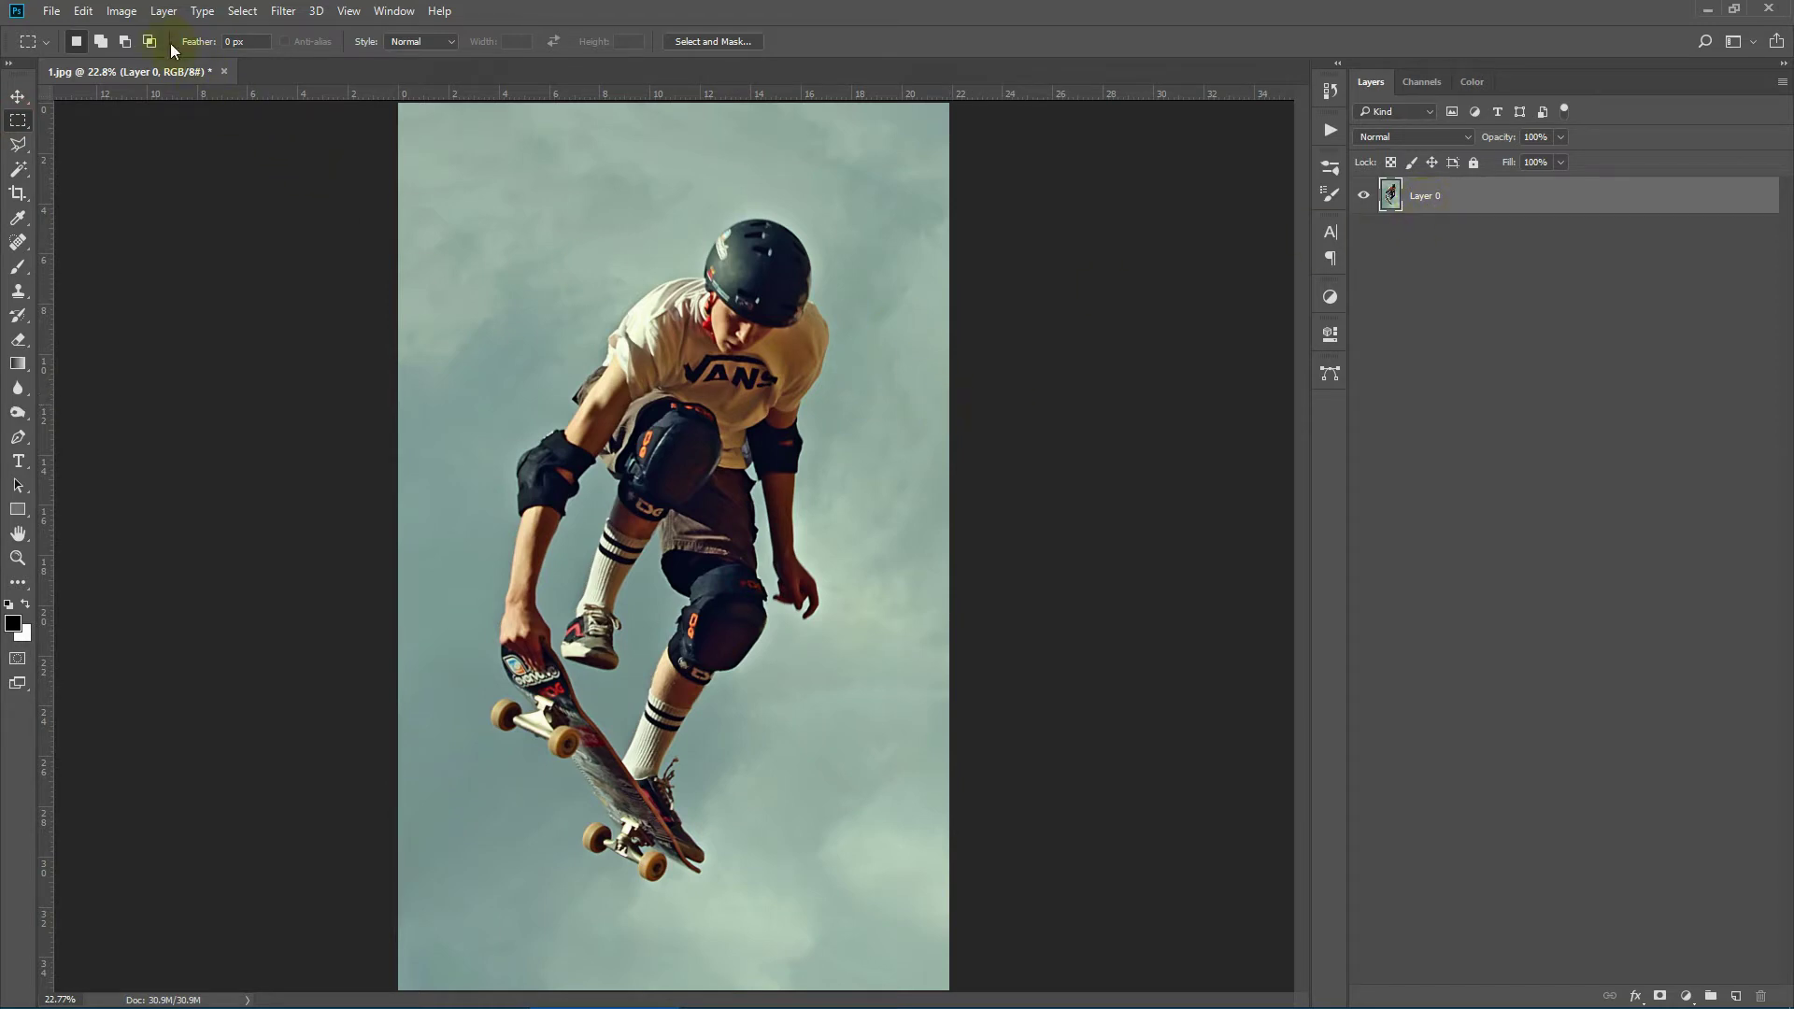
# Convert Layer 0 back into the Background layer and narrow the side panel dock
pyautogui.click(162, 11)
pyautogui.moveTo(173, 45)
pyautogui.click(502, 50)
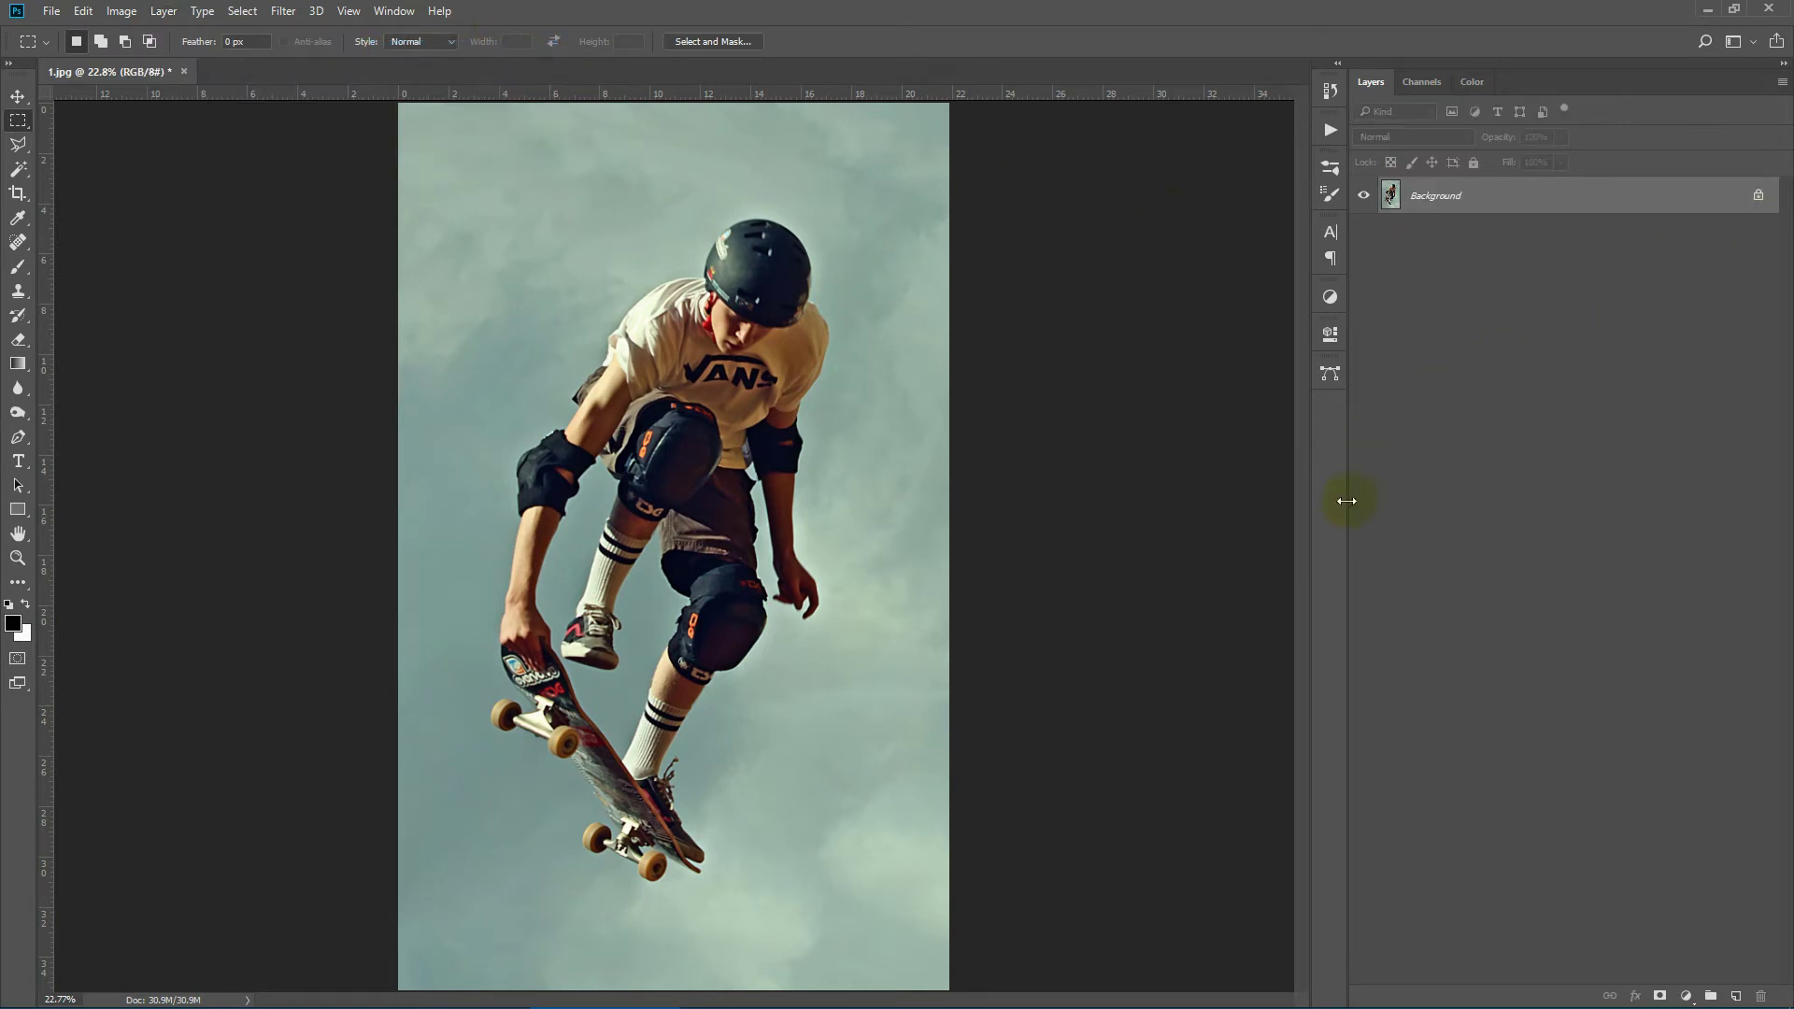
pyautogui.moveTo(1350, 499); pyautogui.dragTo(1408, 499)
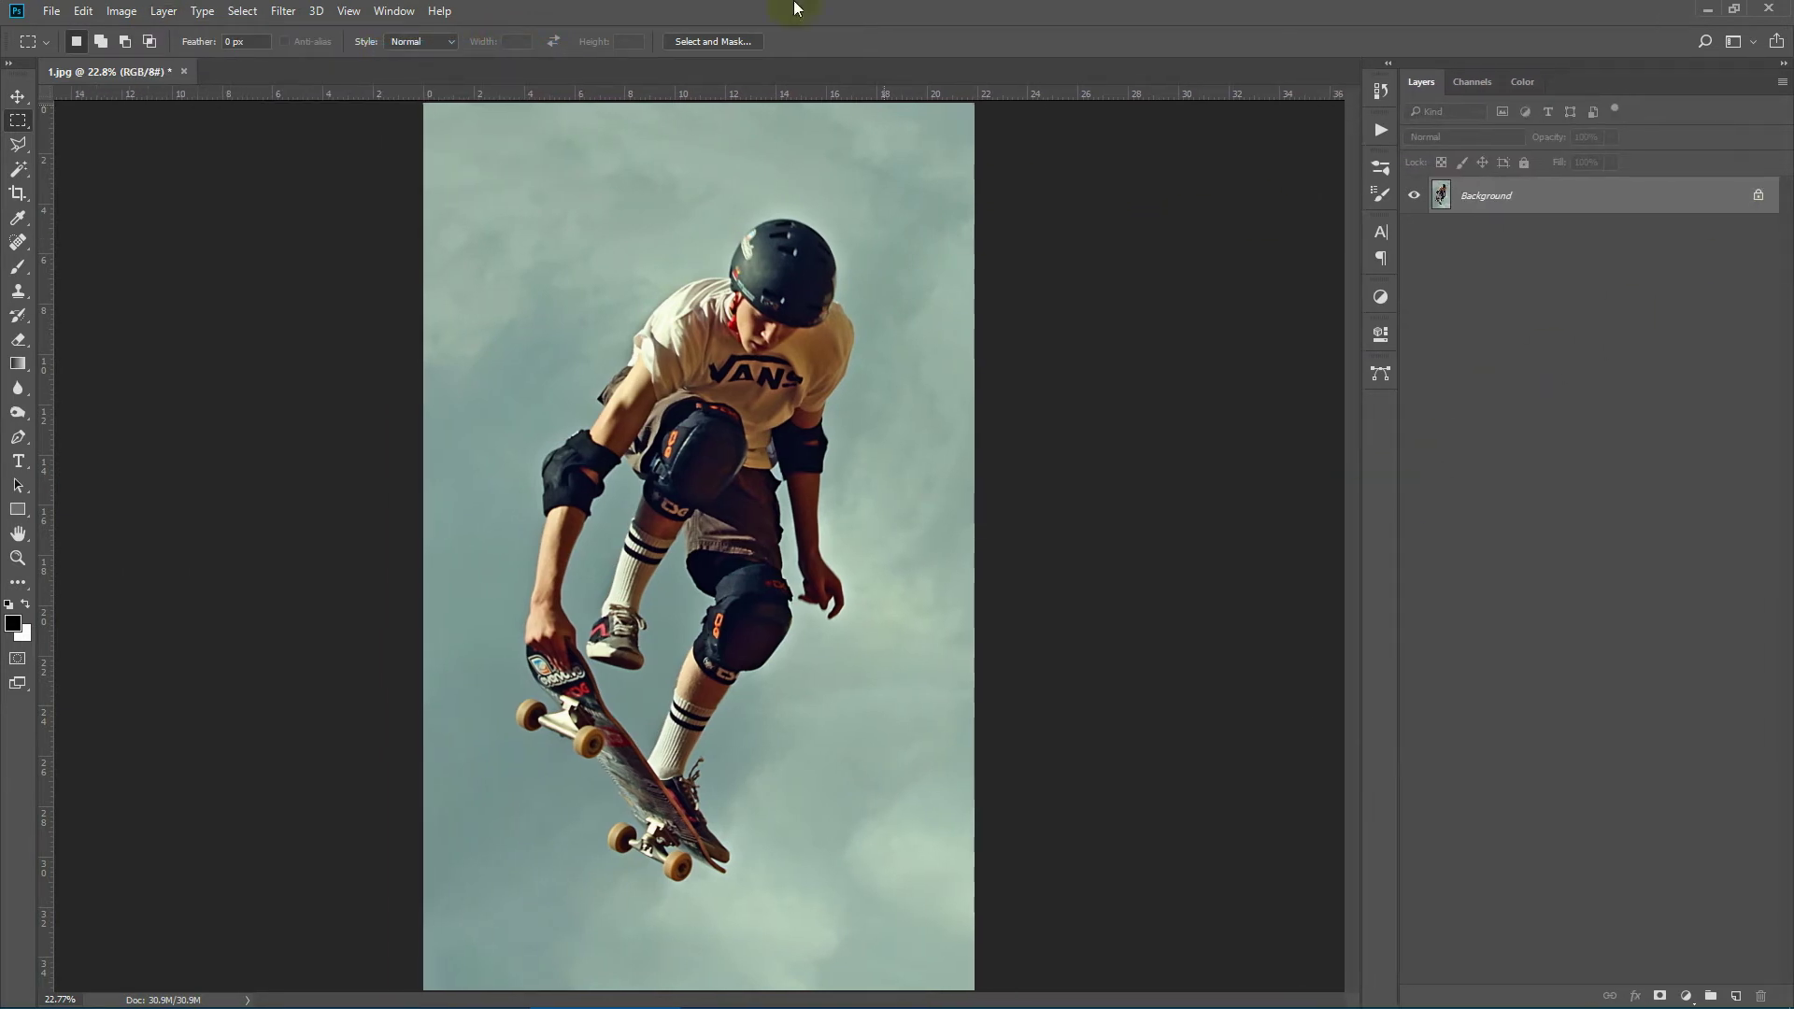
pyautogui.click(121, 12)
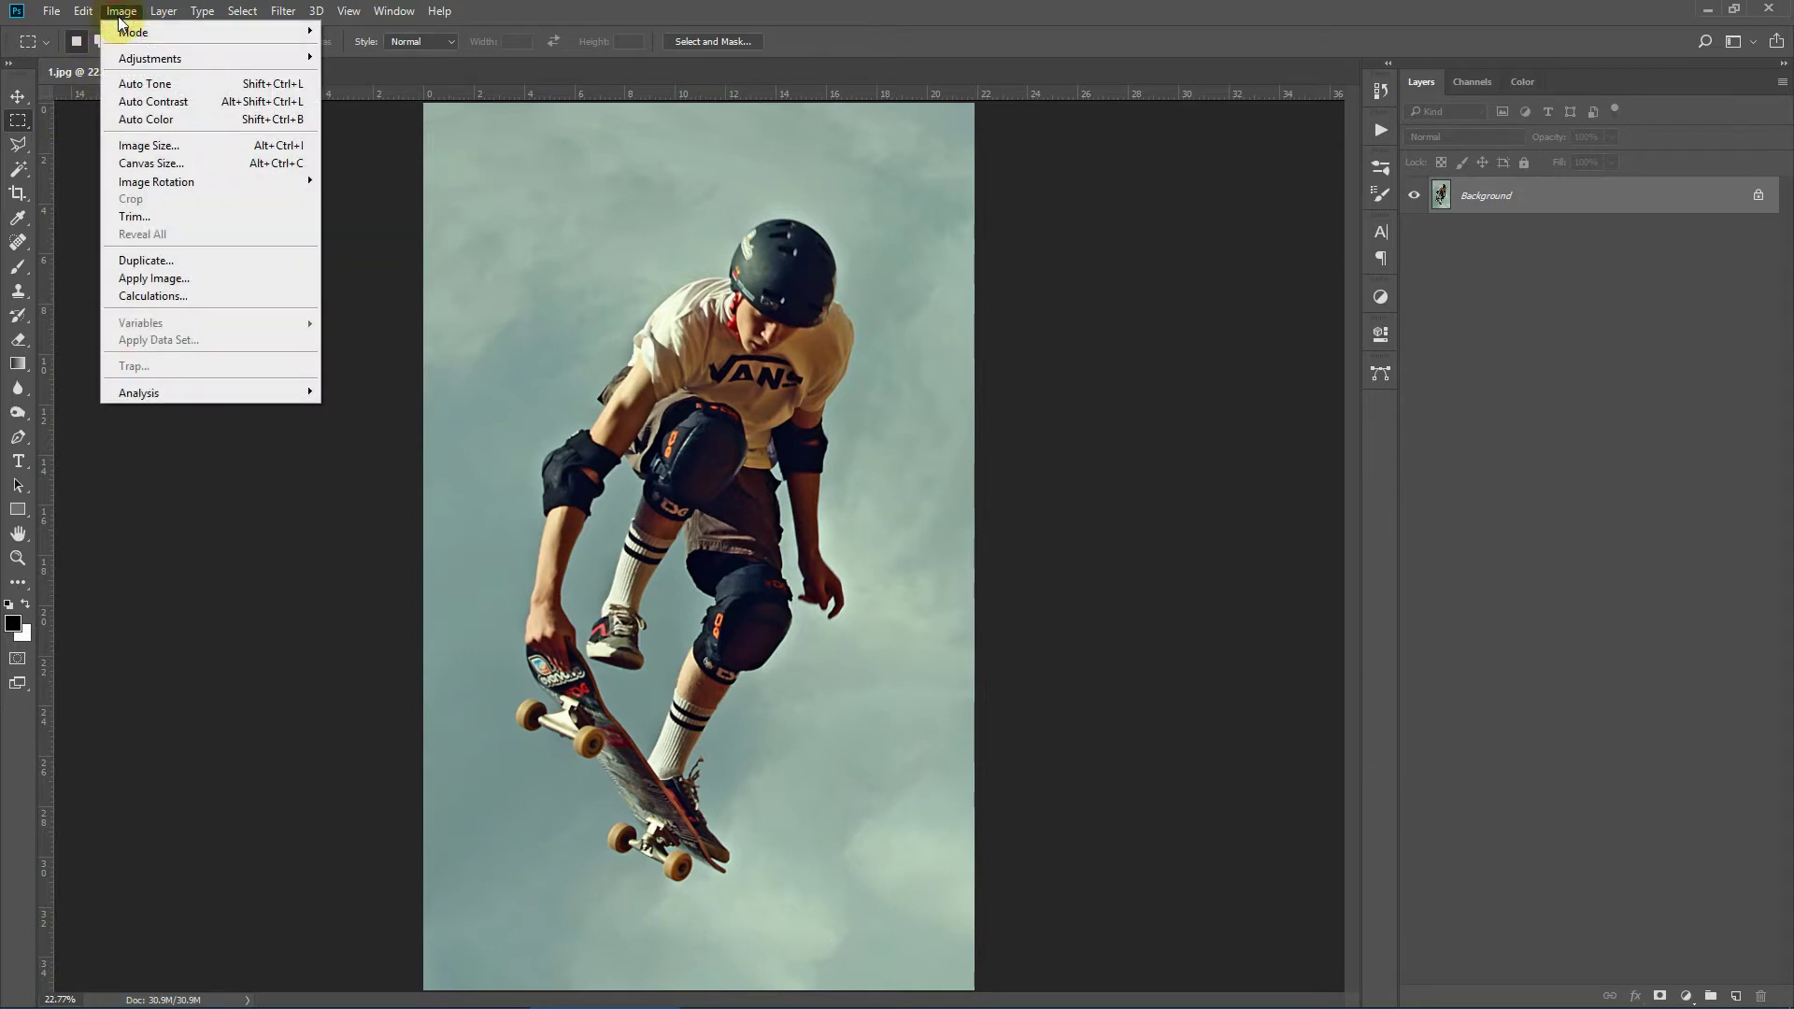
pyautogui.click(140, 146)
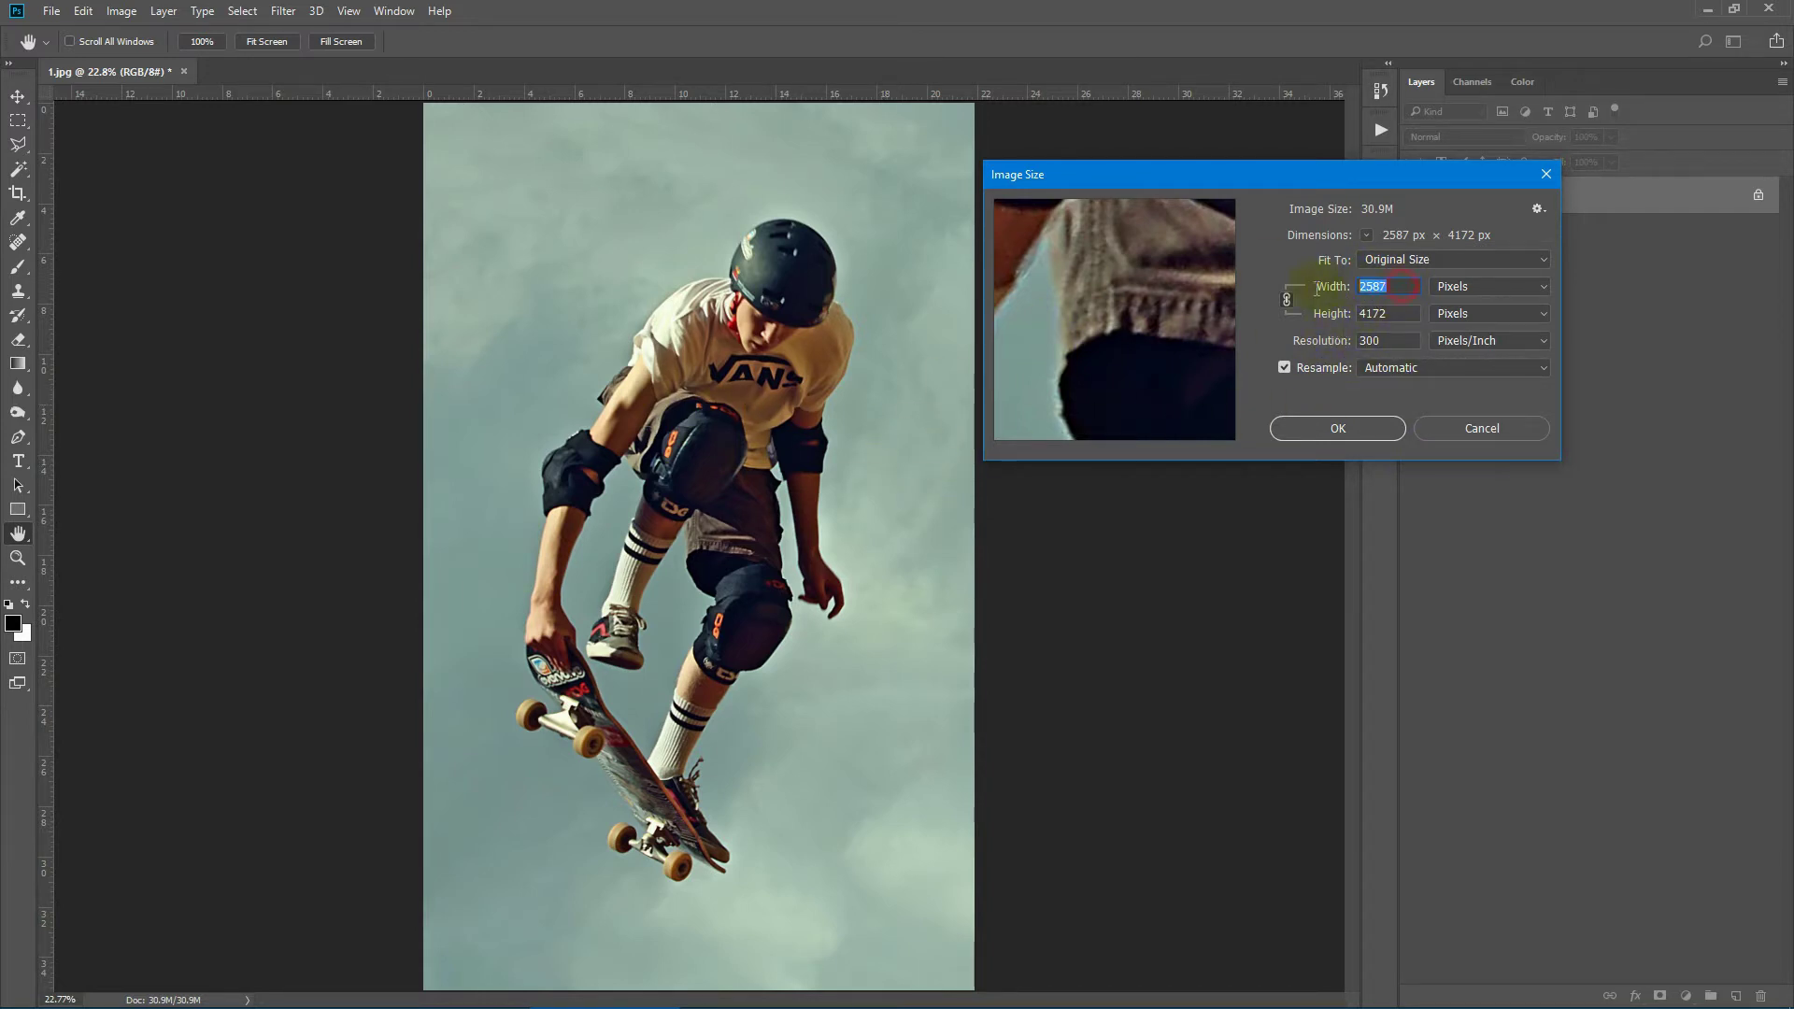
pyautogui.press('Tab')
pyautogui.click(1399, 295)
pyautogui.click(1388, 340)
pyautogui.click(1391, 343)
pyautogui.doubleClick(1399, 340)
pyautogui.click(1547, 175)
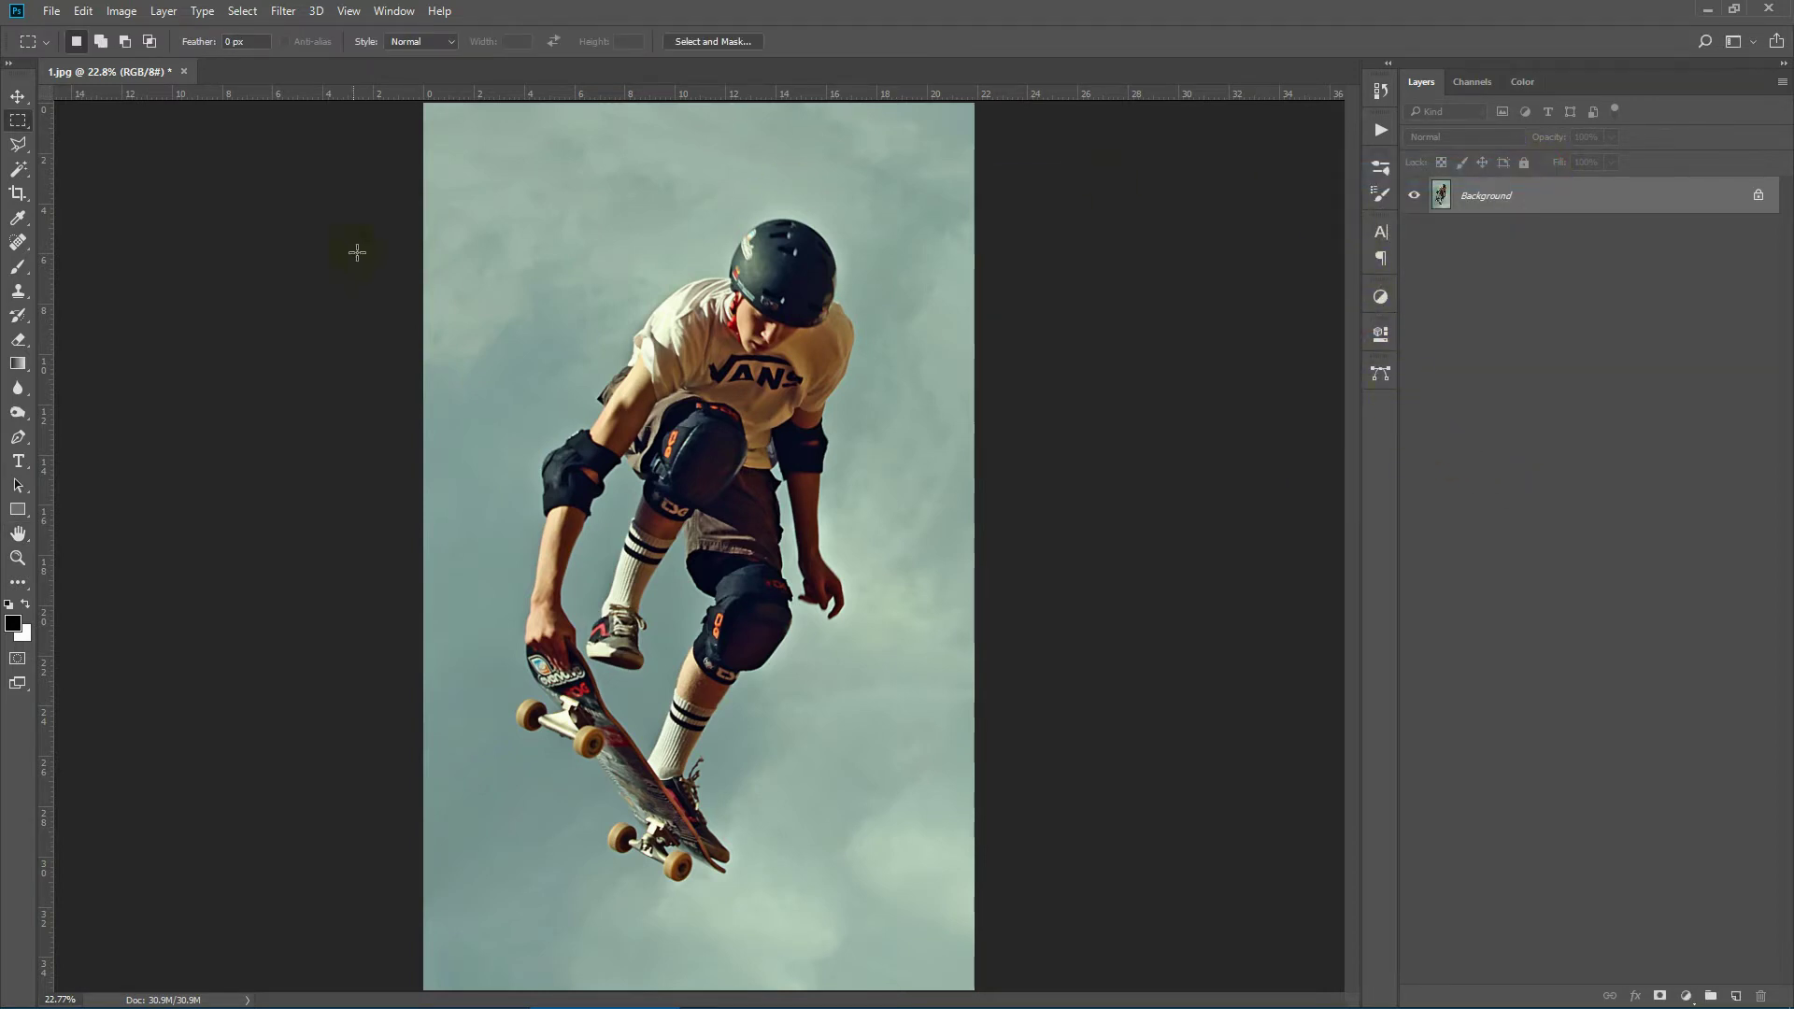
# Load Modern Poster Photoshop Action.atn into the Actions panel
pyautogui.click(393, 10)
pyautogui.click(402, 134)
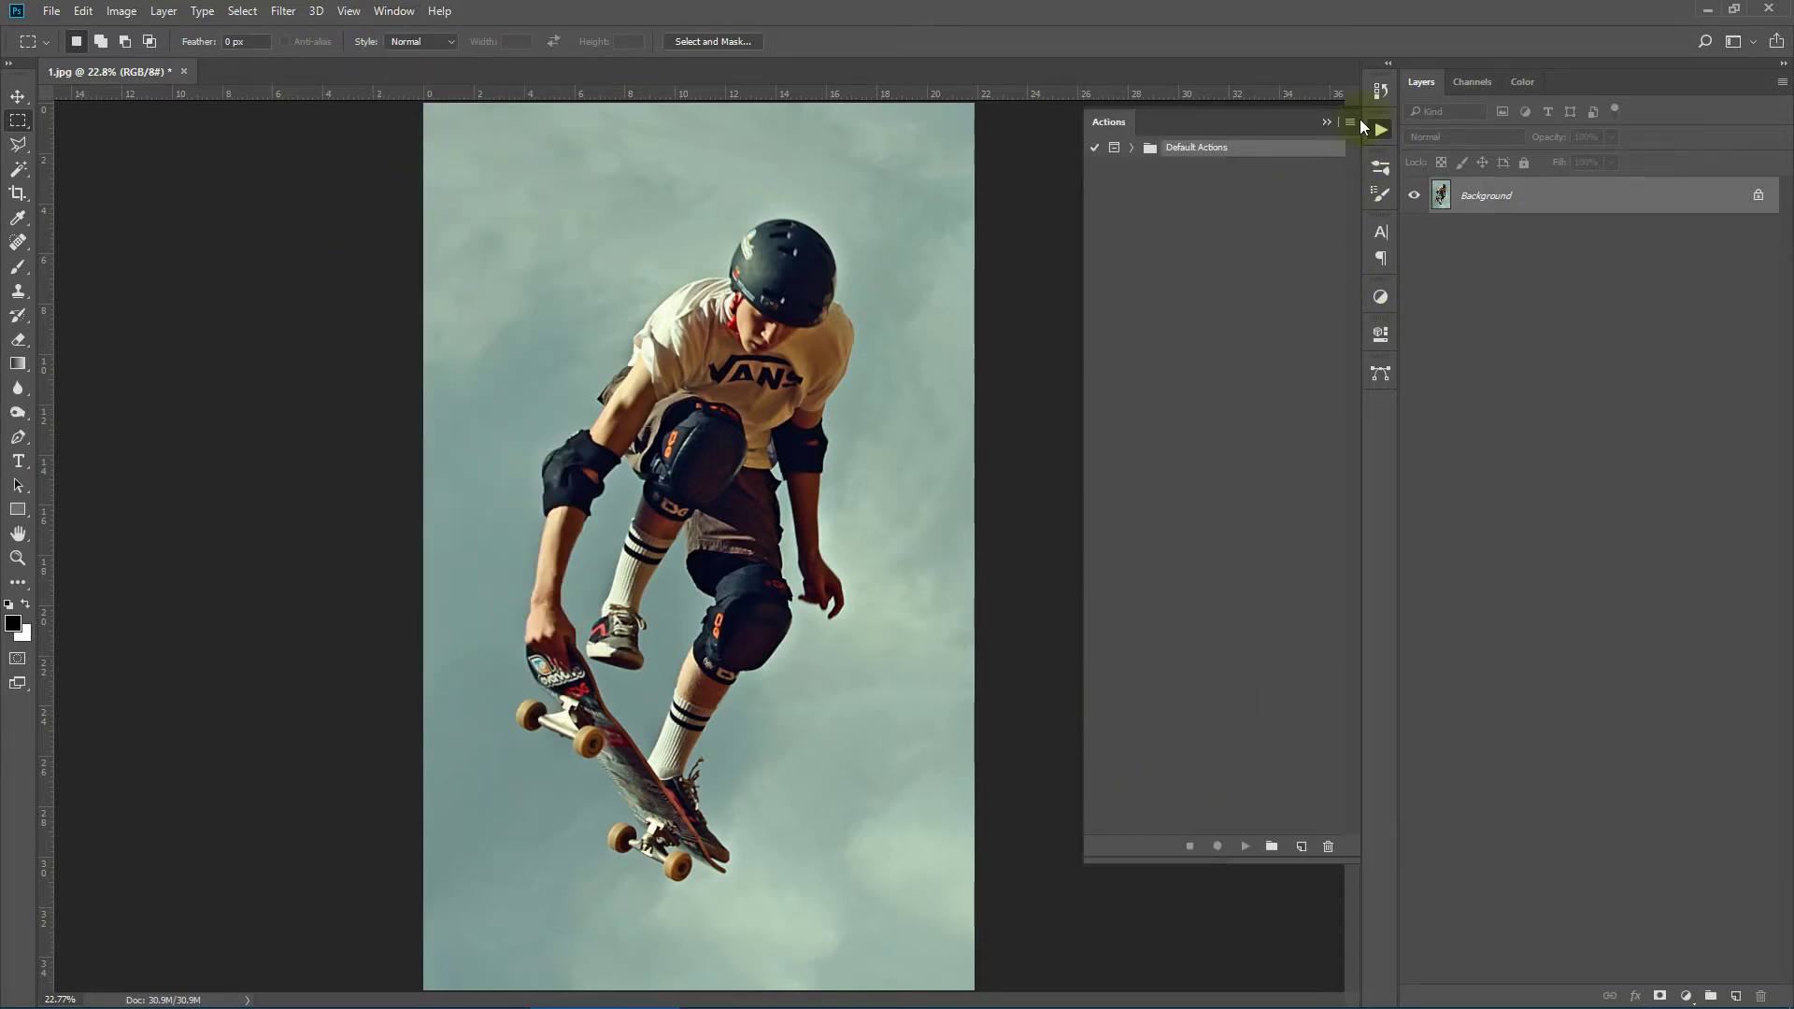
pyautogui.click(1352, 123)
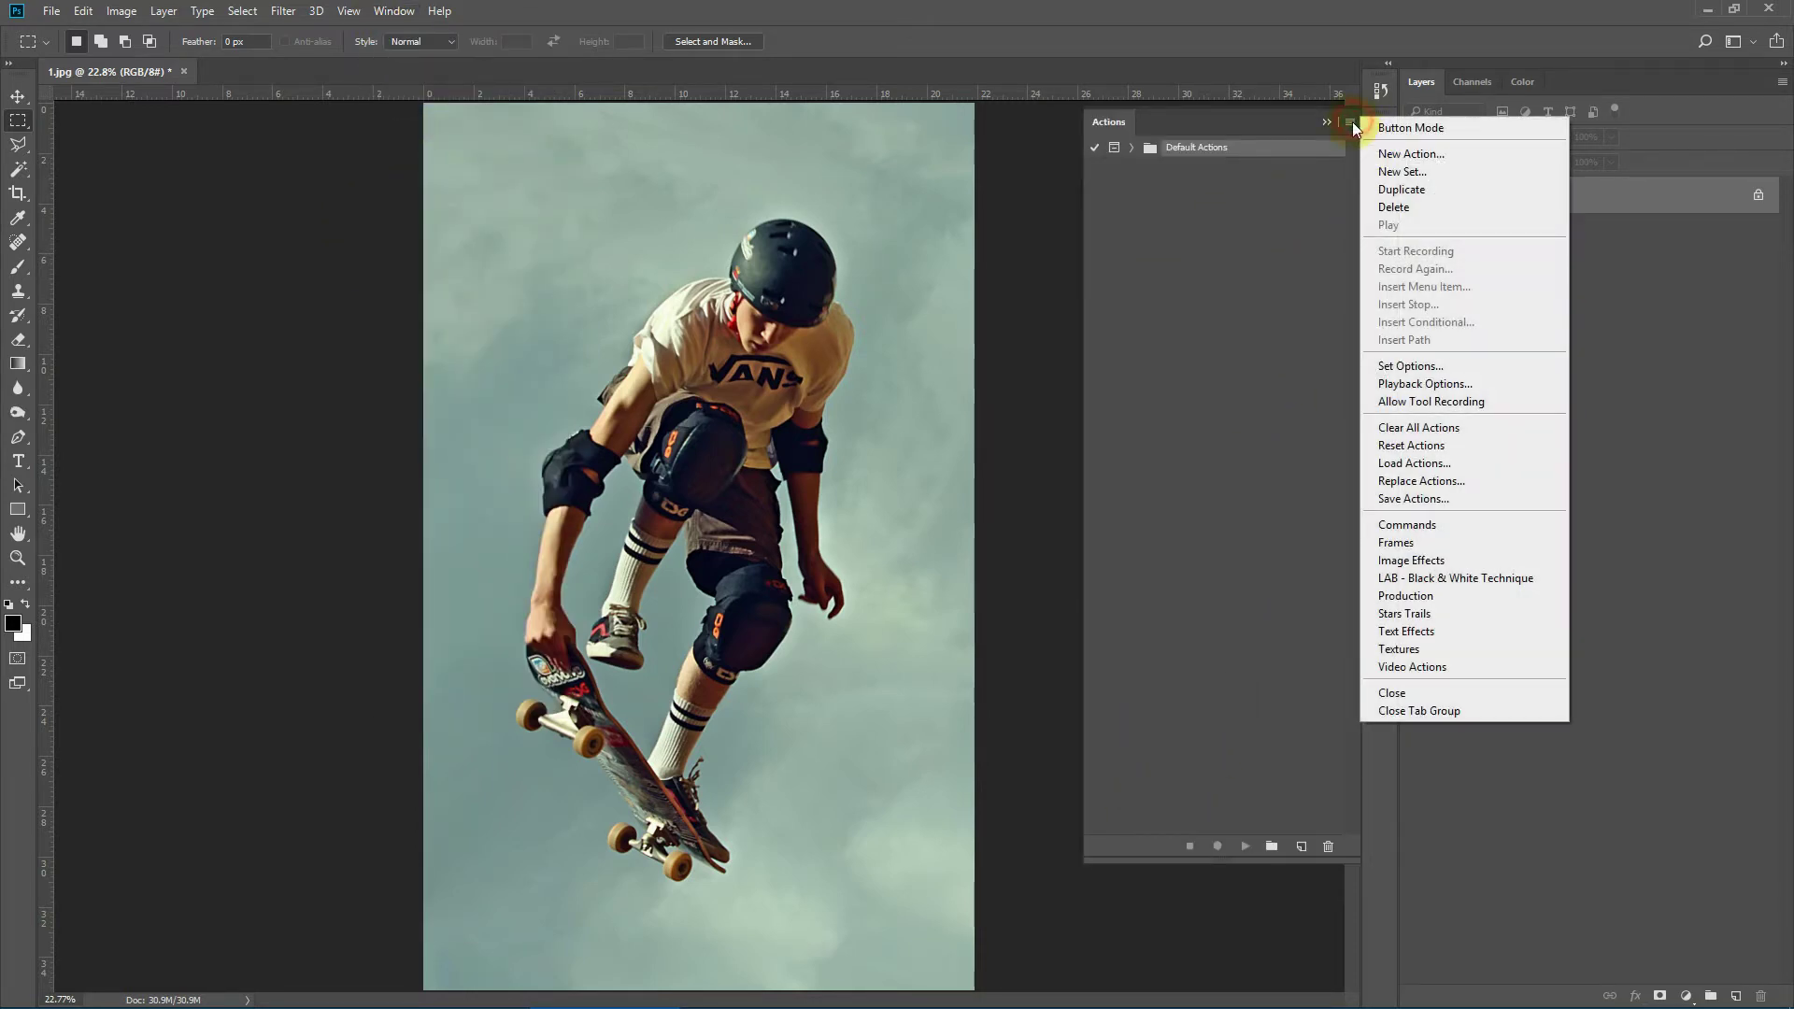
pyautogui.click(1416, 463)
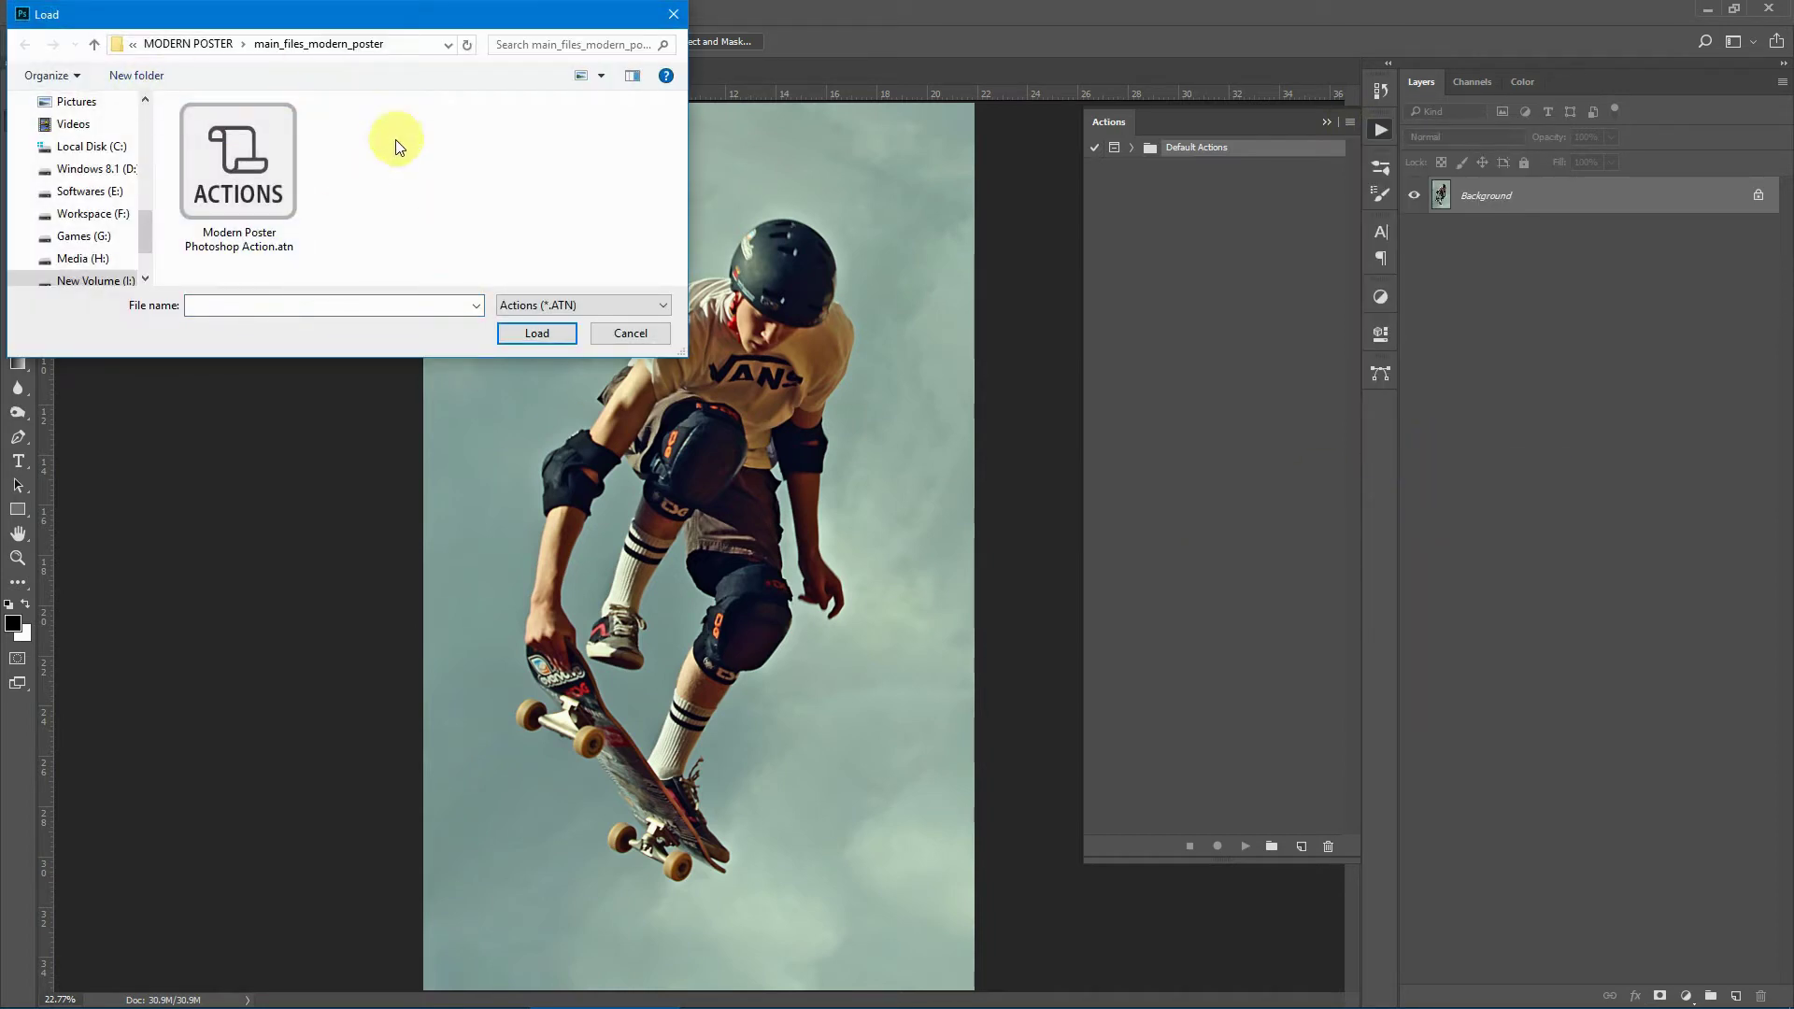
pyautogui.click(266, 177)
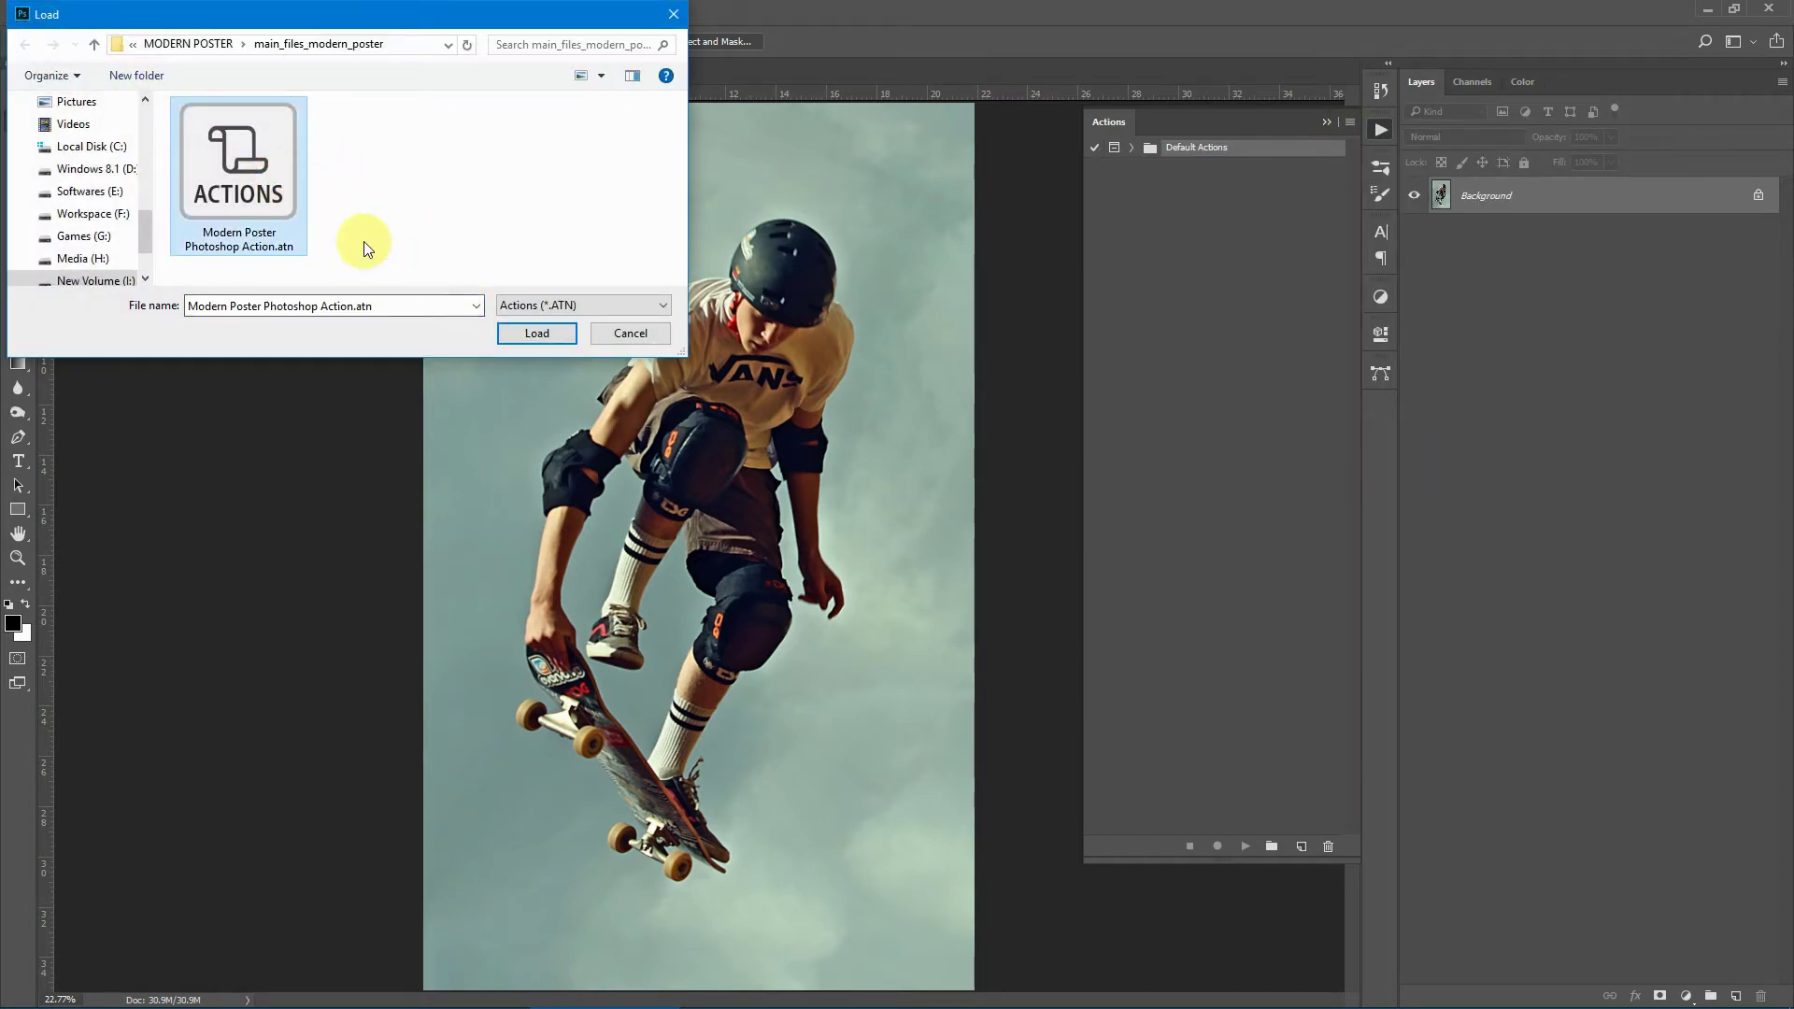
pyautogui.click(540, 335)
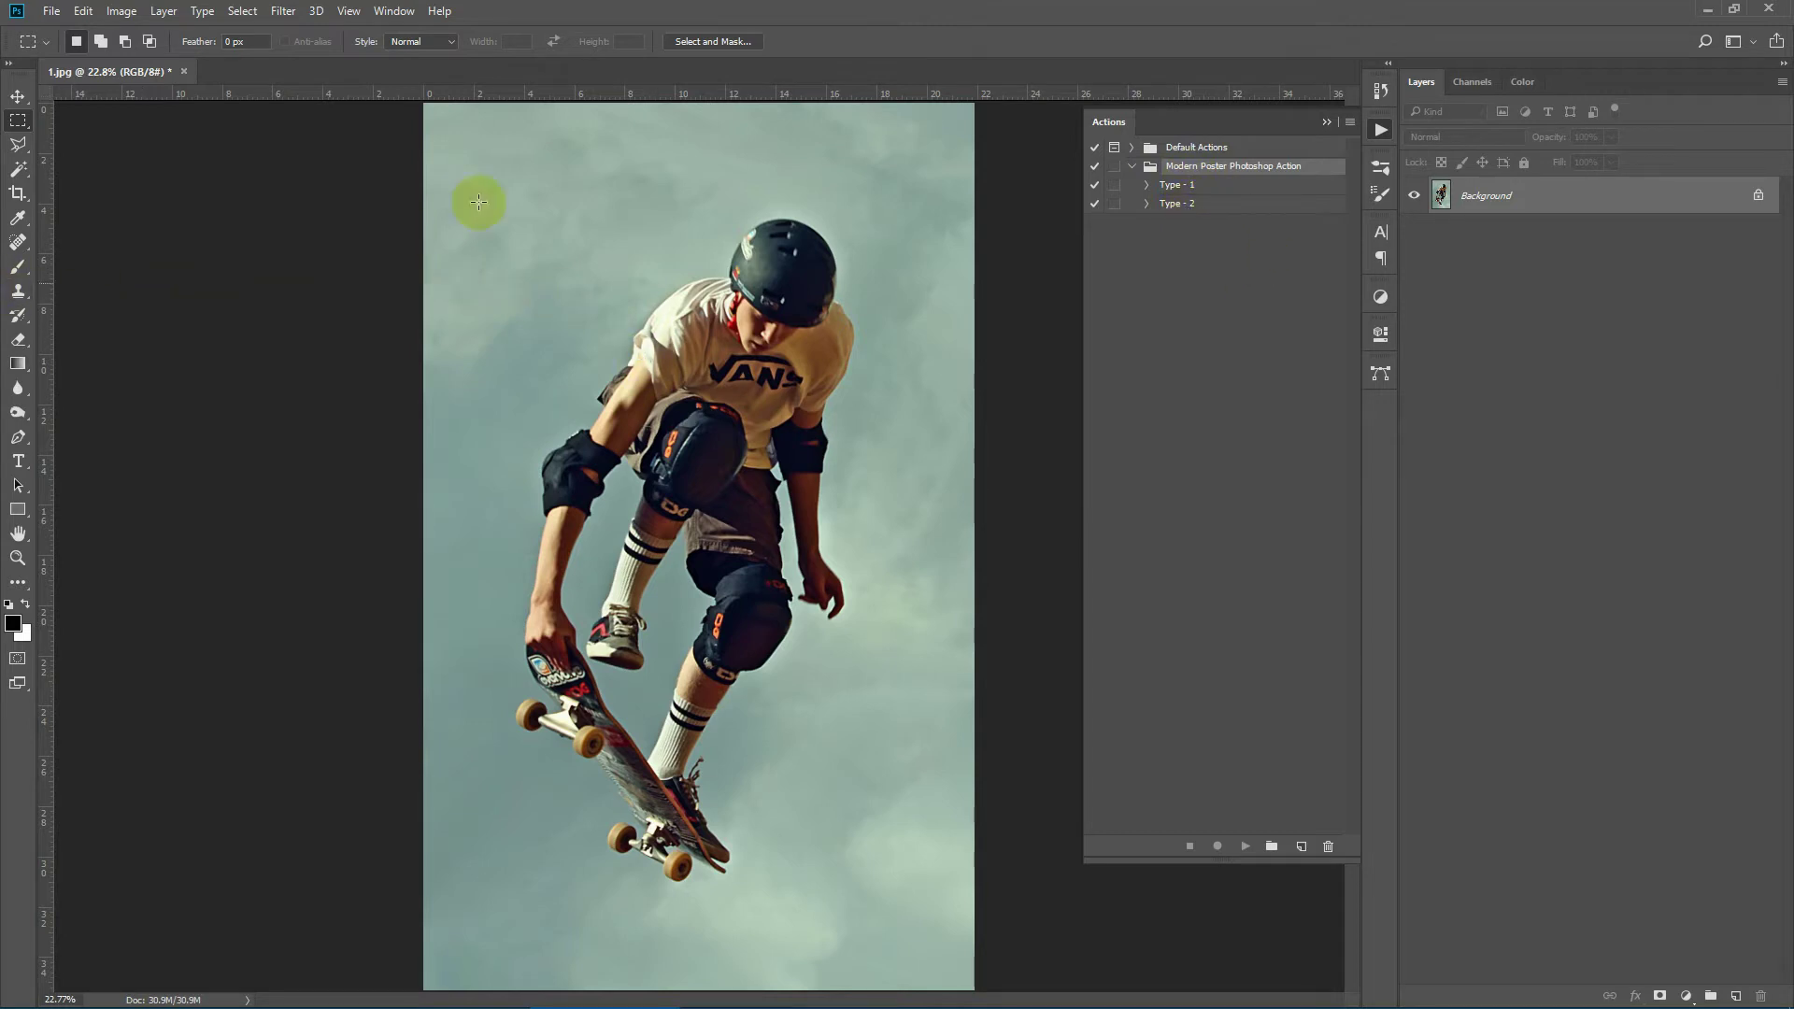
# Load the Modern Poster Brushes.abr brush presets through the Preset Manager
pyautogui.click(80, 11)
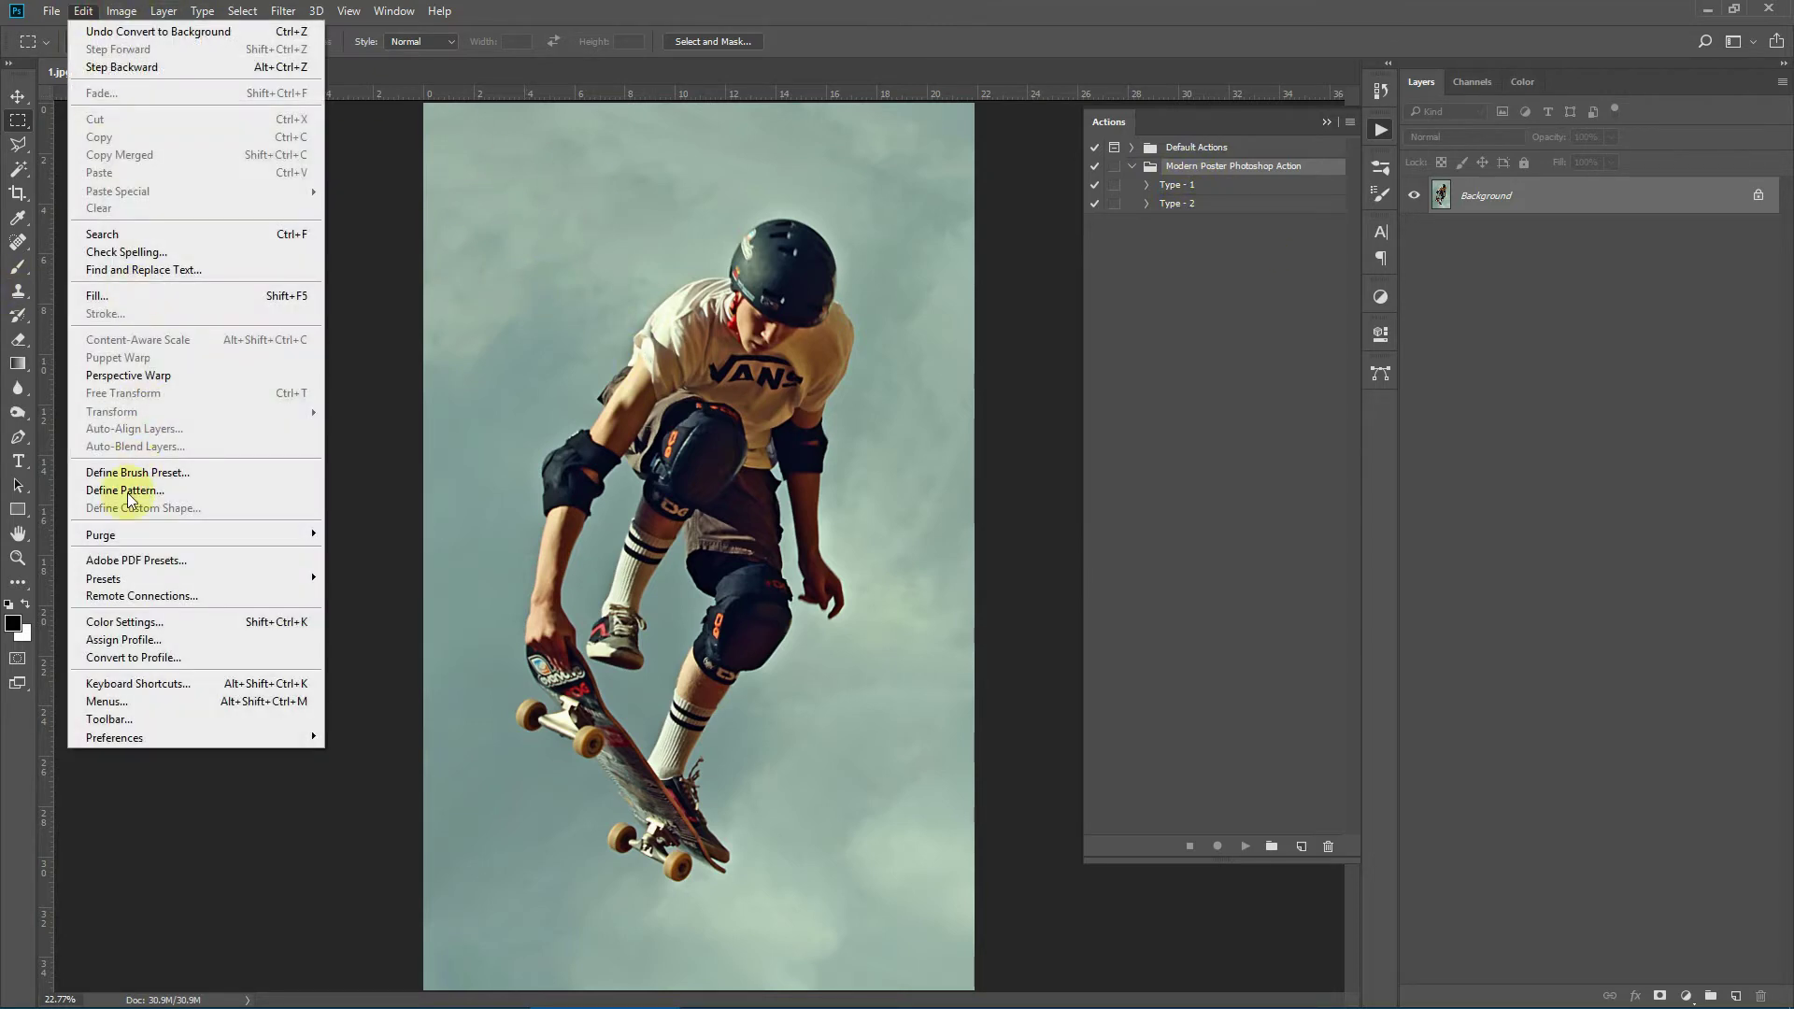
pyautogui.moveTo(103, 579)
pyautogui.click(373, 579)
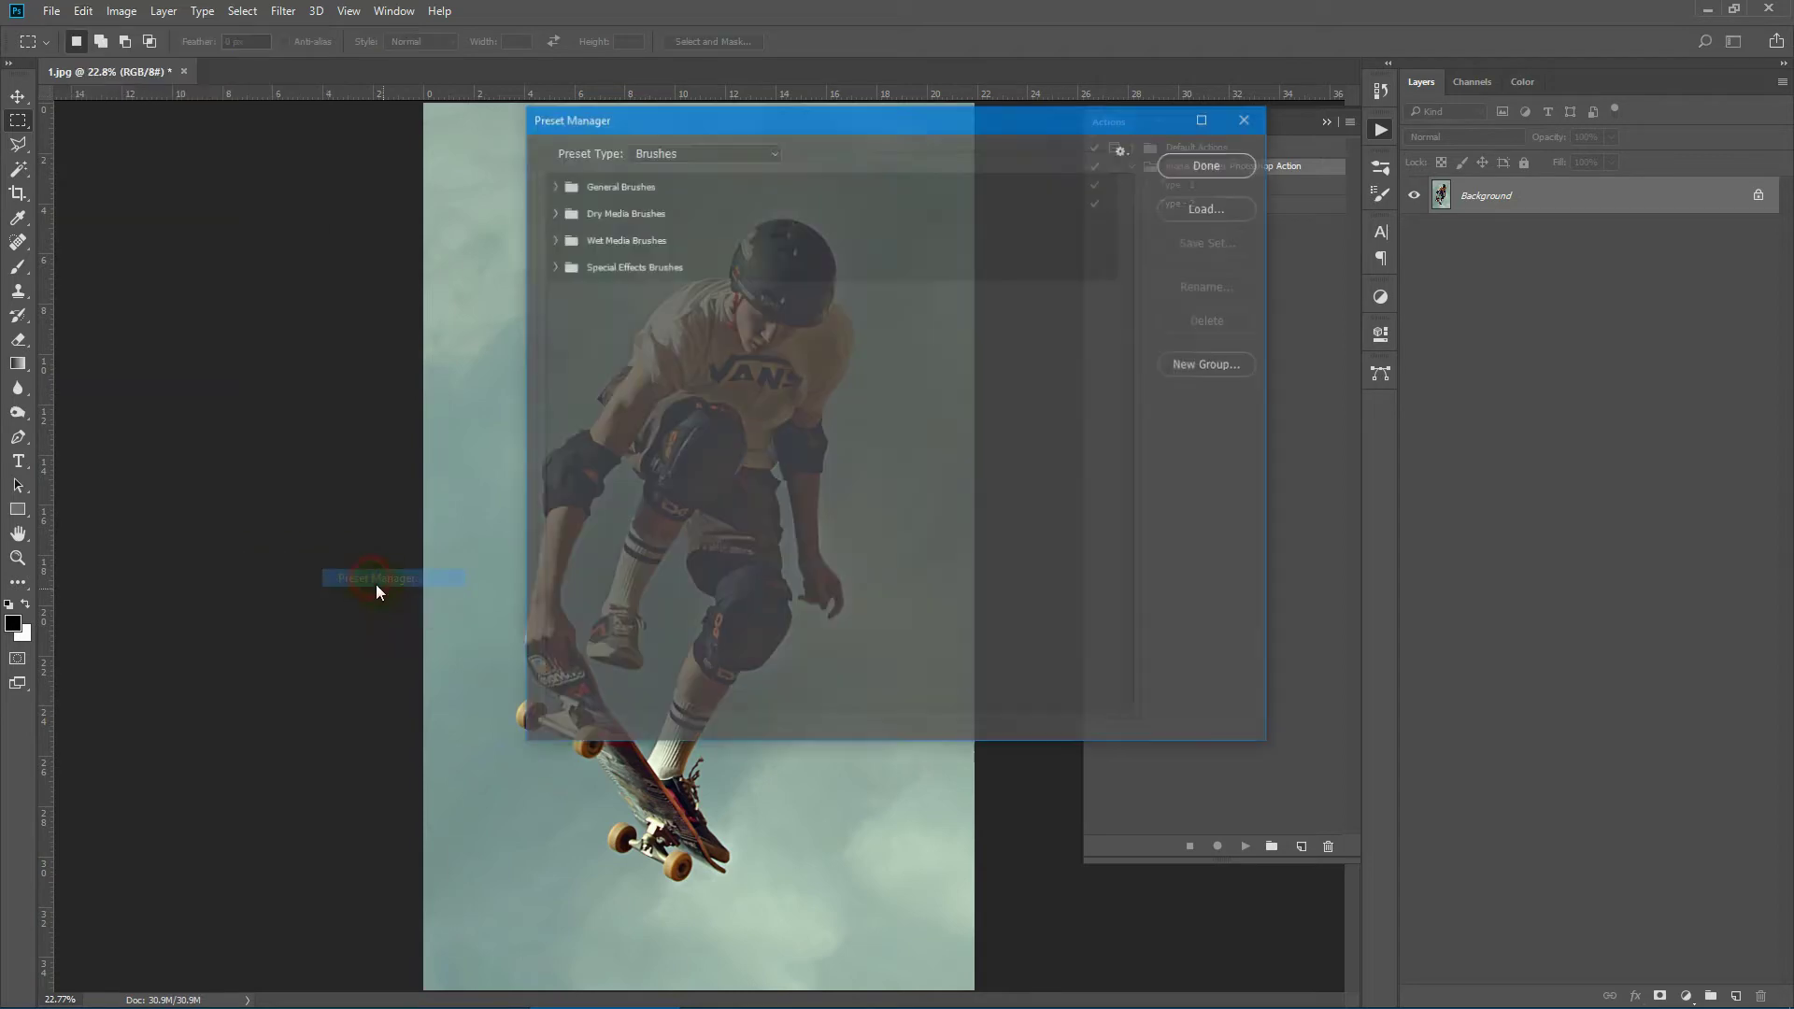
pyautogui.click(673, 149)
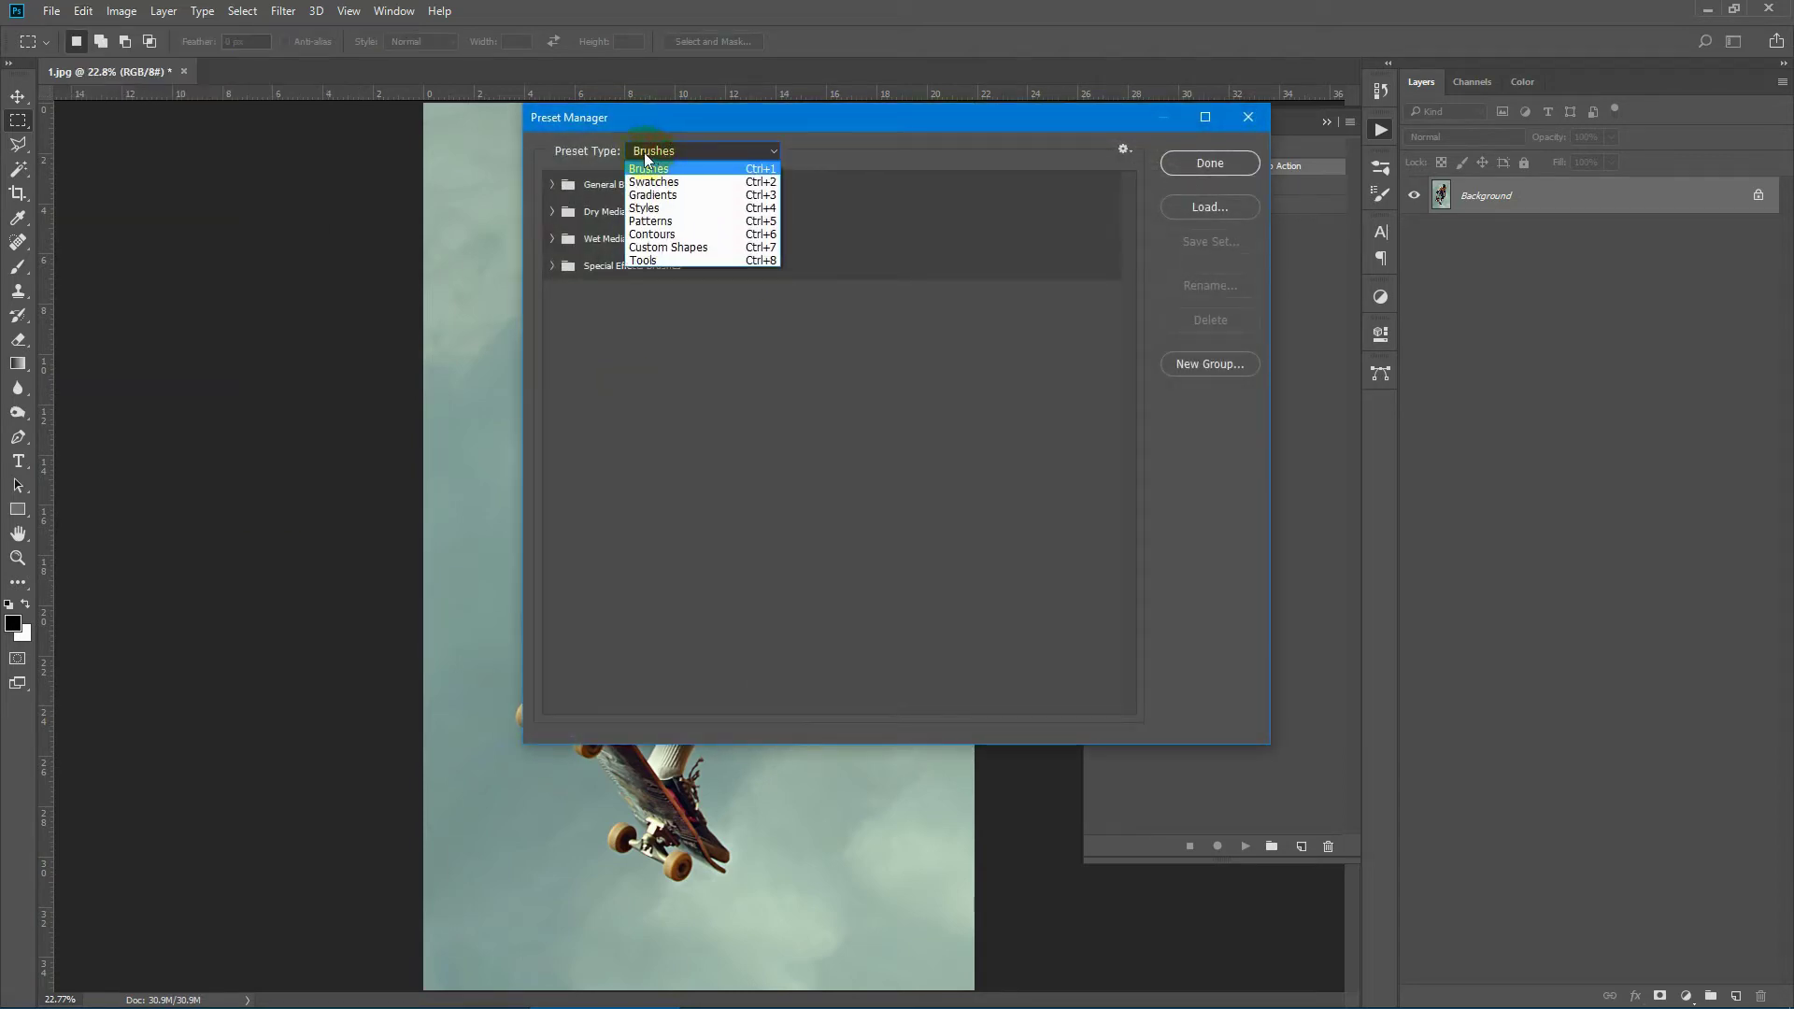
pyautogui.click(860, 417)
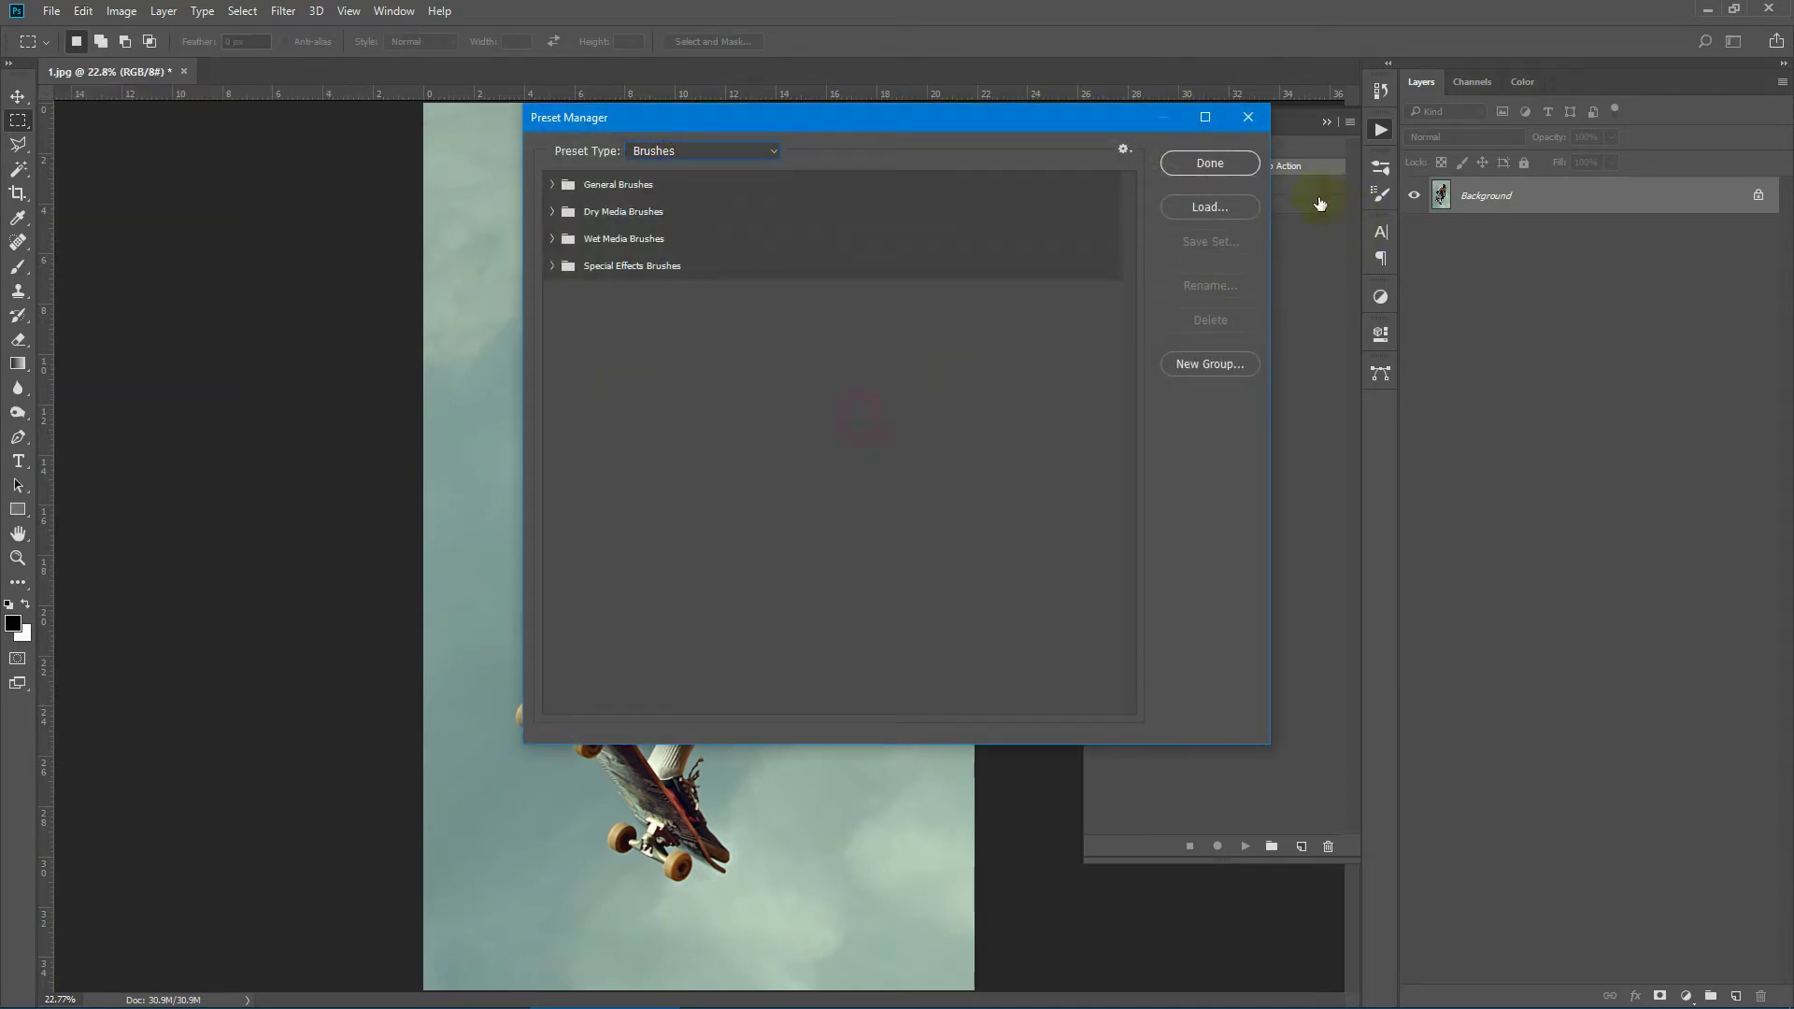
pyautogui.click(1210, 206)
pyautogui.click(752, 369)
pyautogui.click(1065, 465)
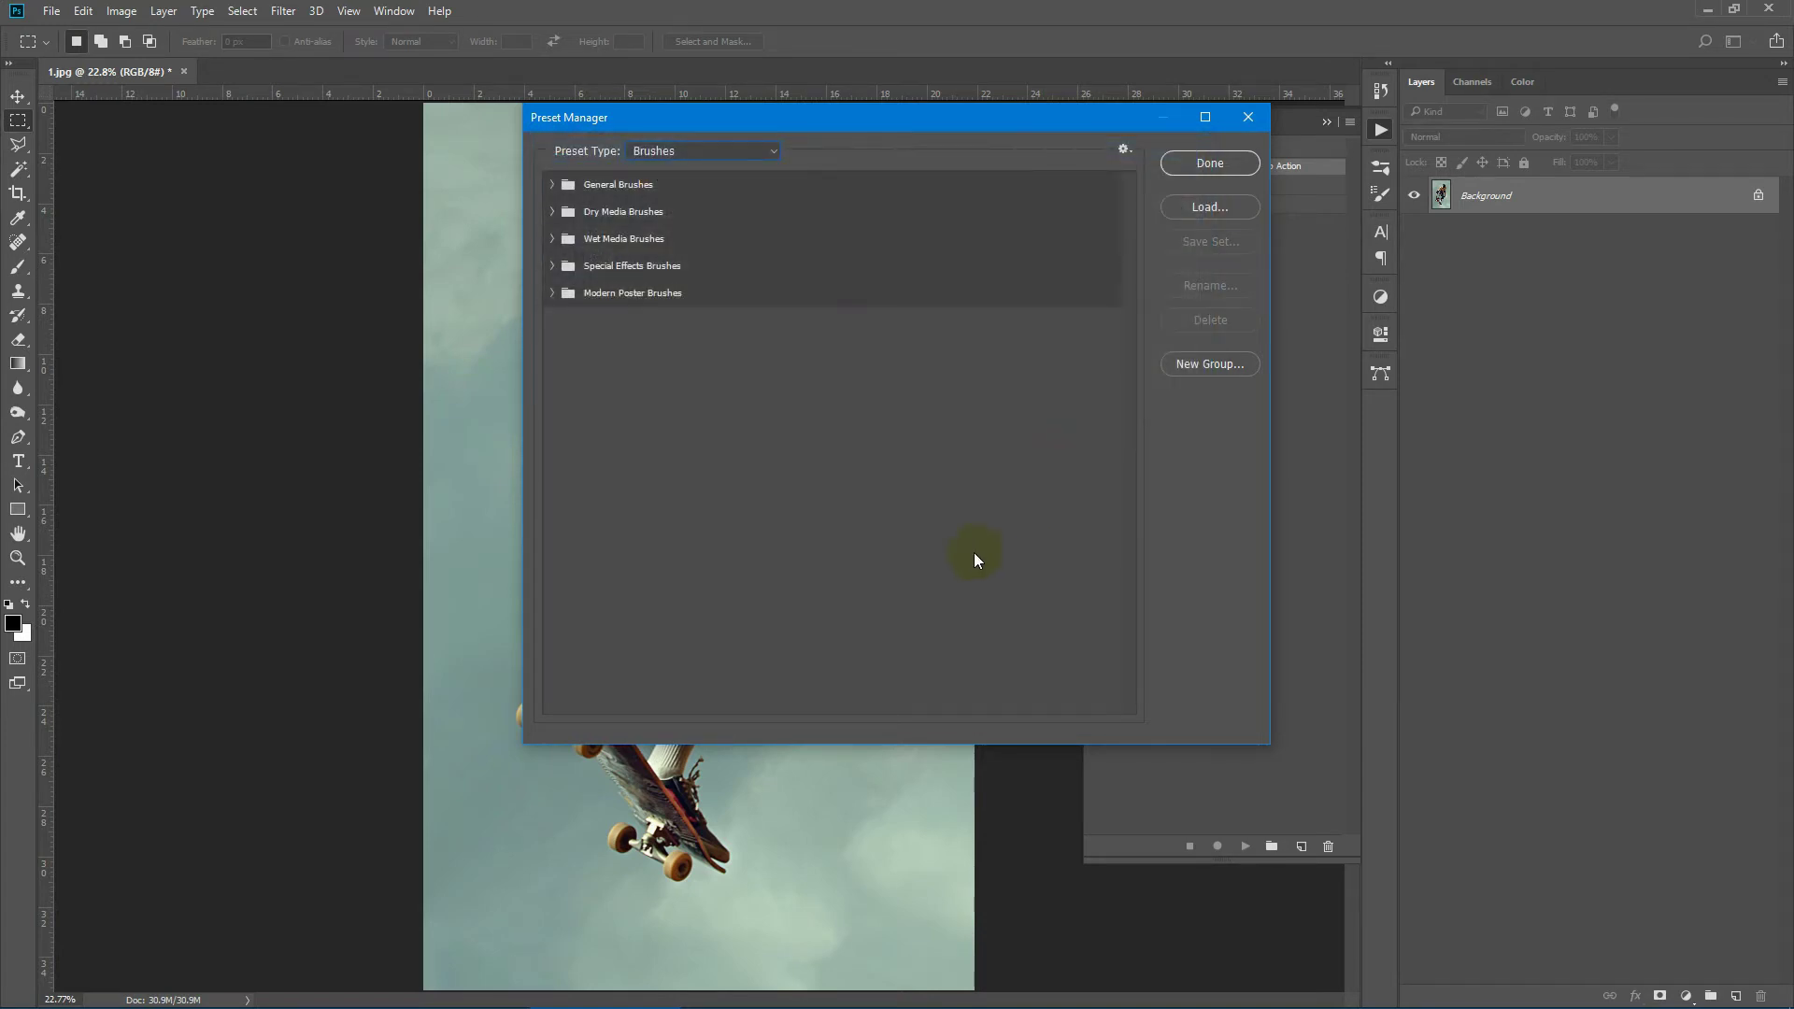
# Load the Modern Poster Patterns.pat pattern presets and close the Preset Manager
pyautogui.click(691, 153)
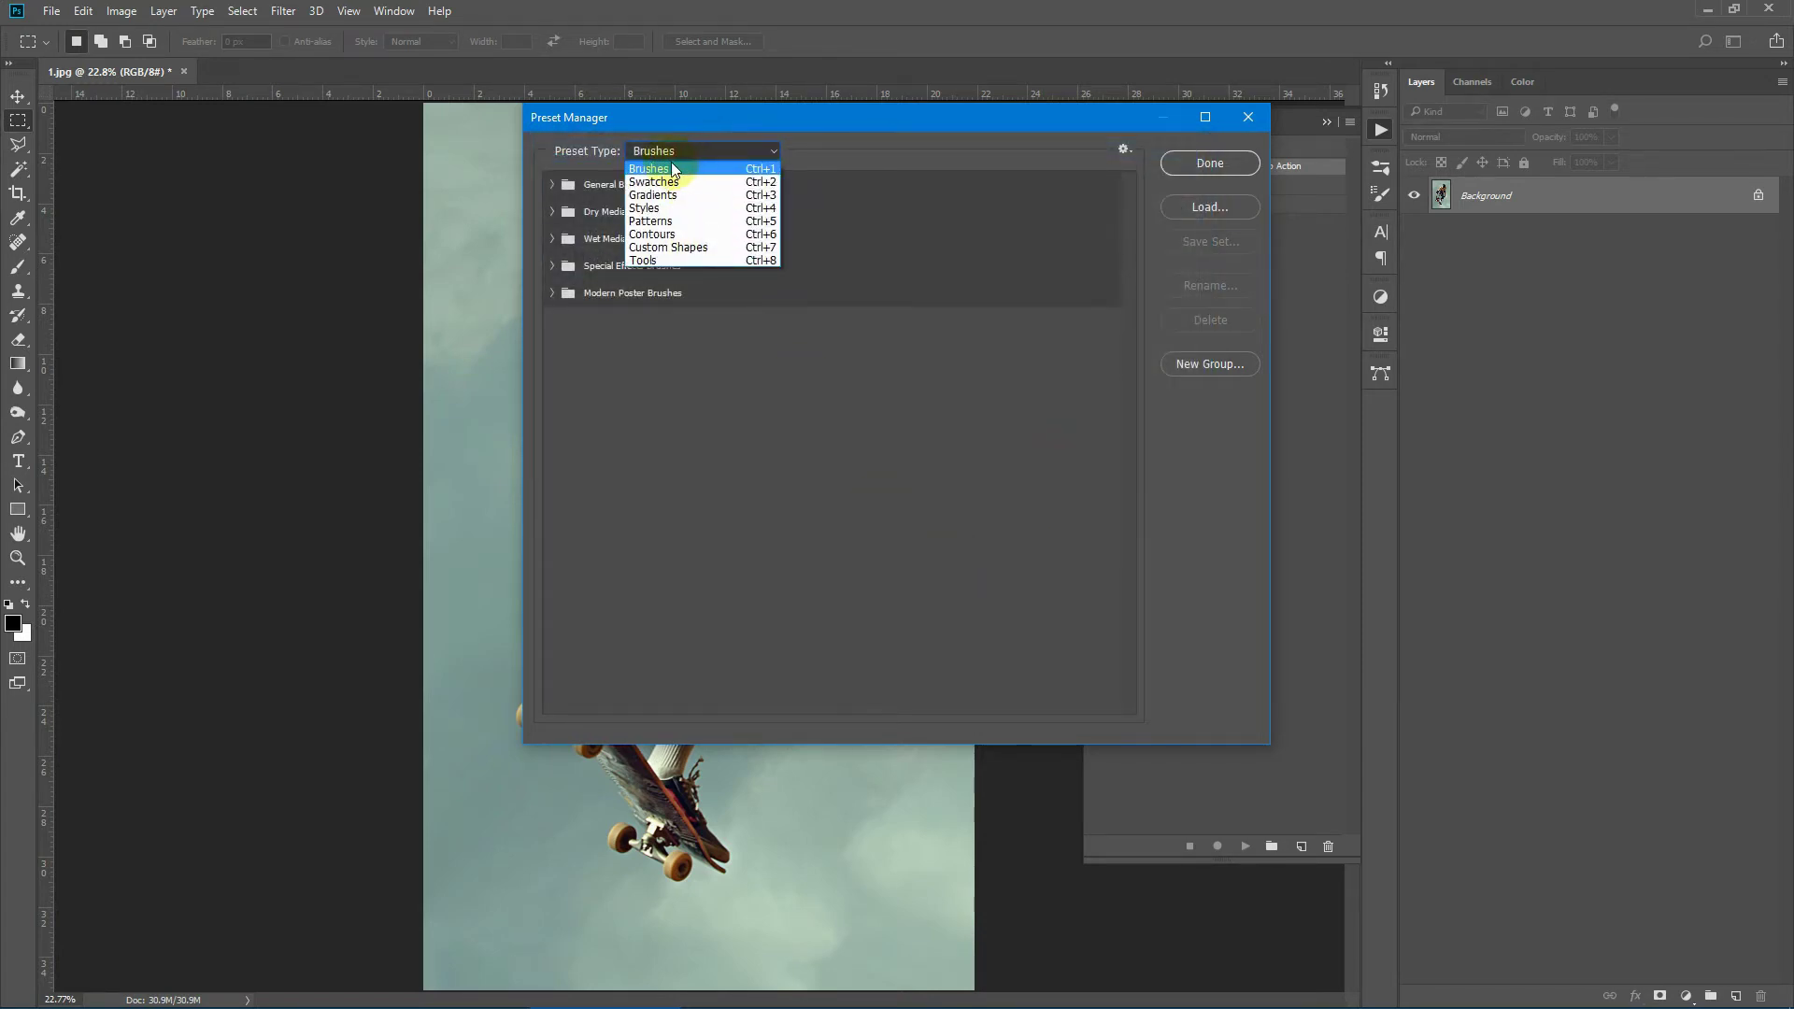
pyautogui.click(655, 219)
pyautogui.click(1206, 208)
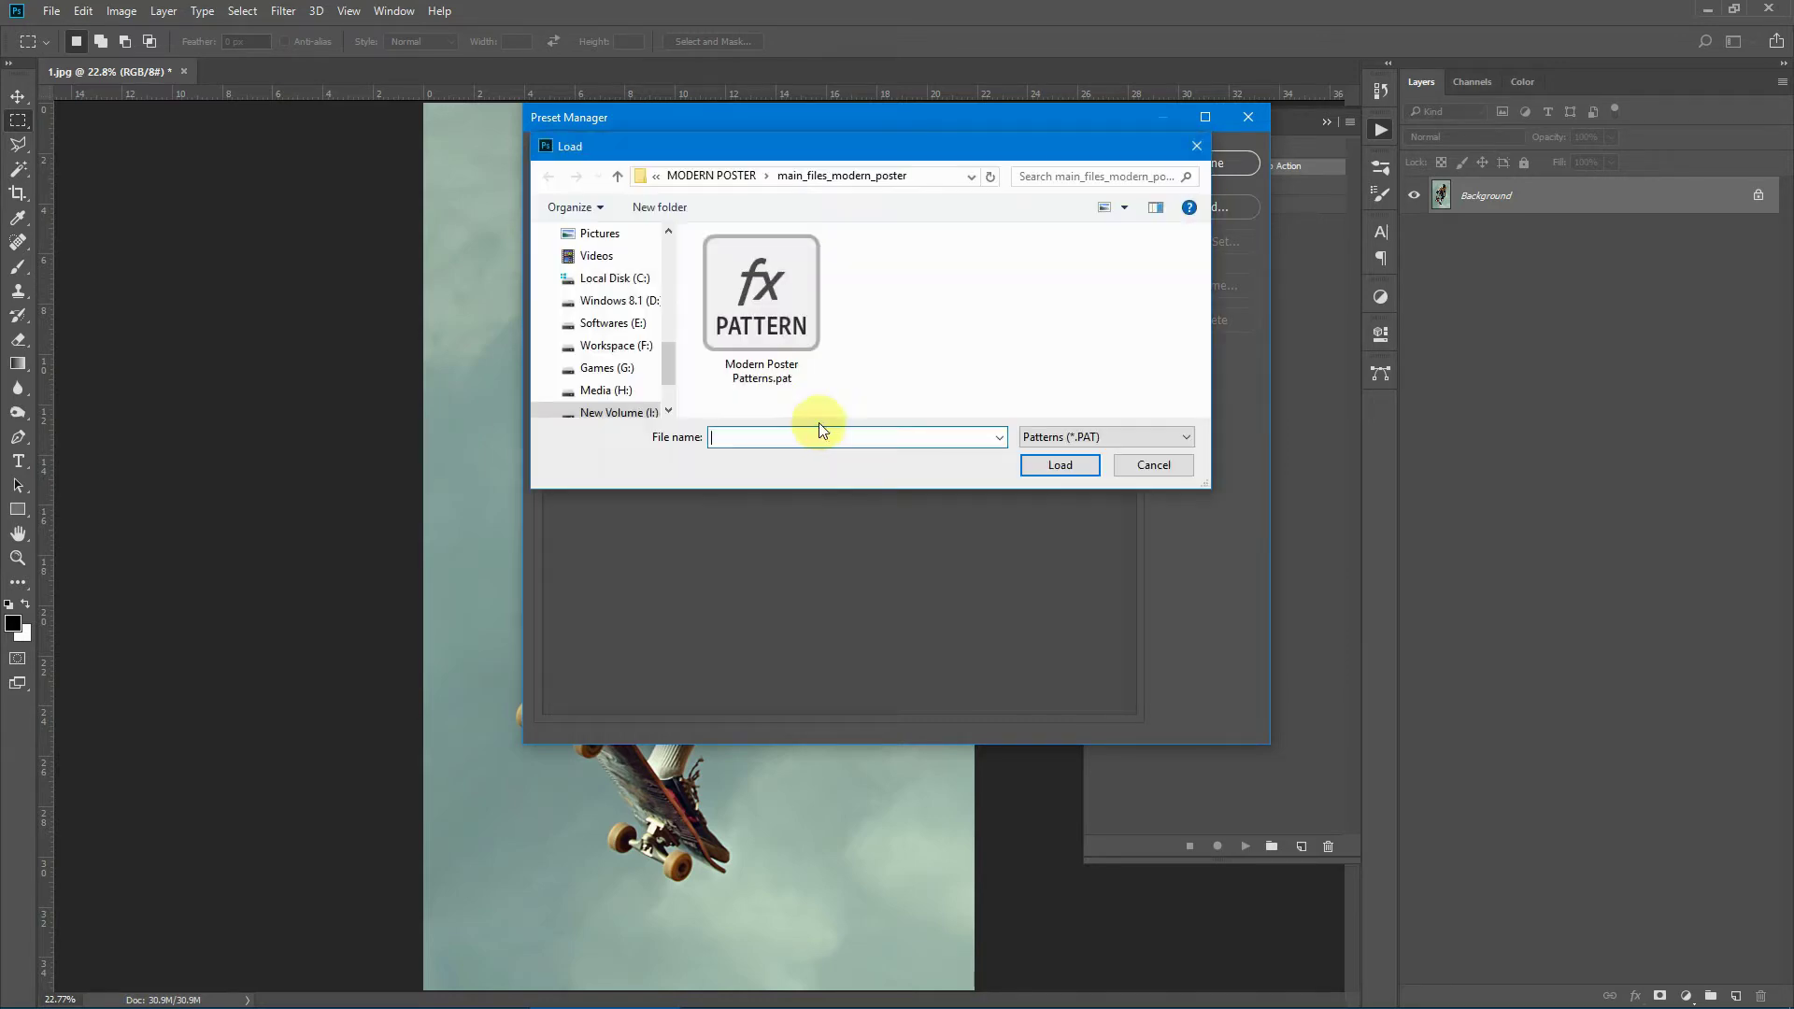
pyautogui.click(717, 294)
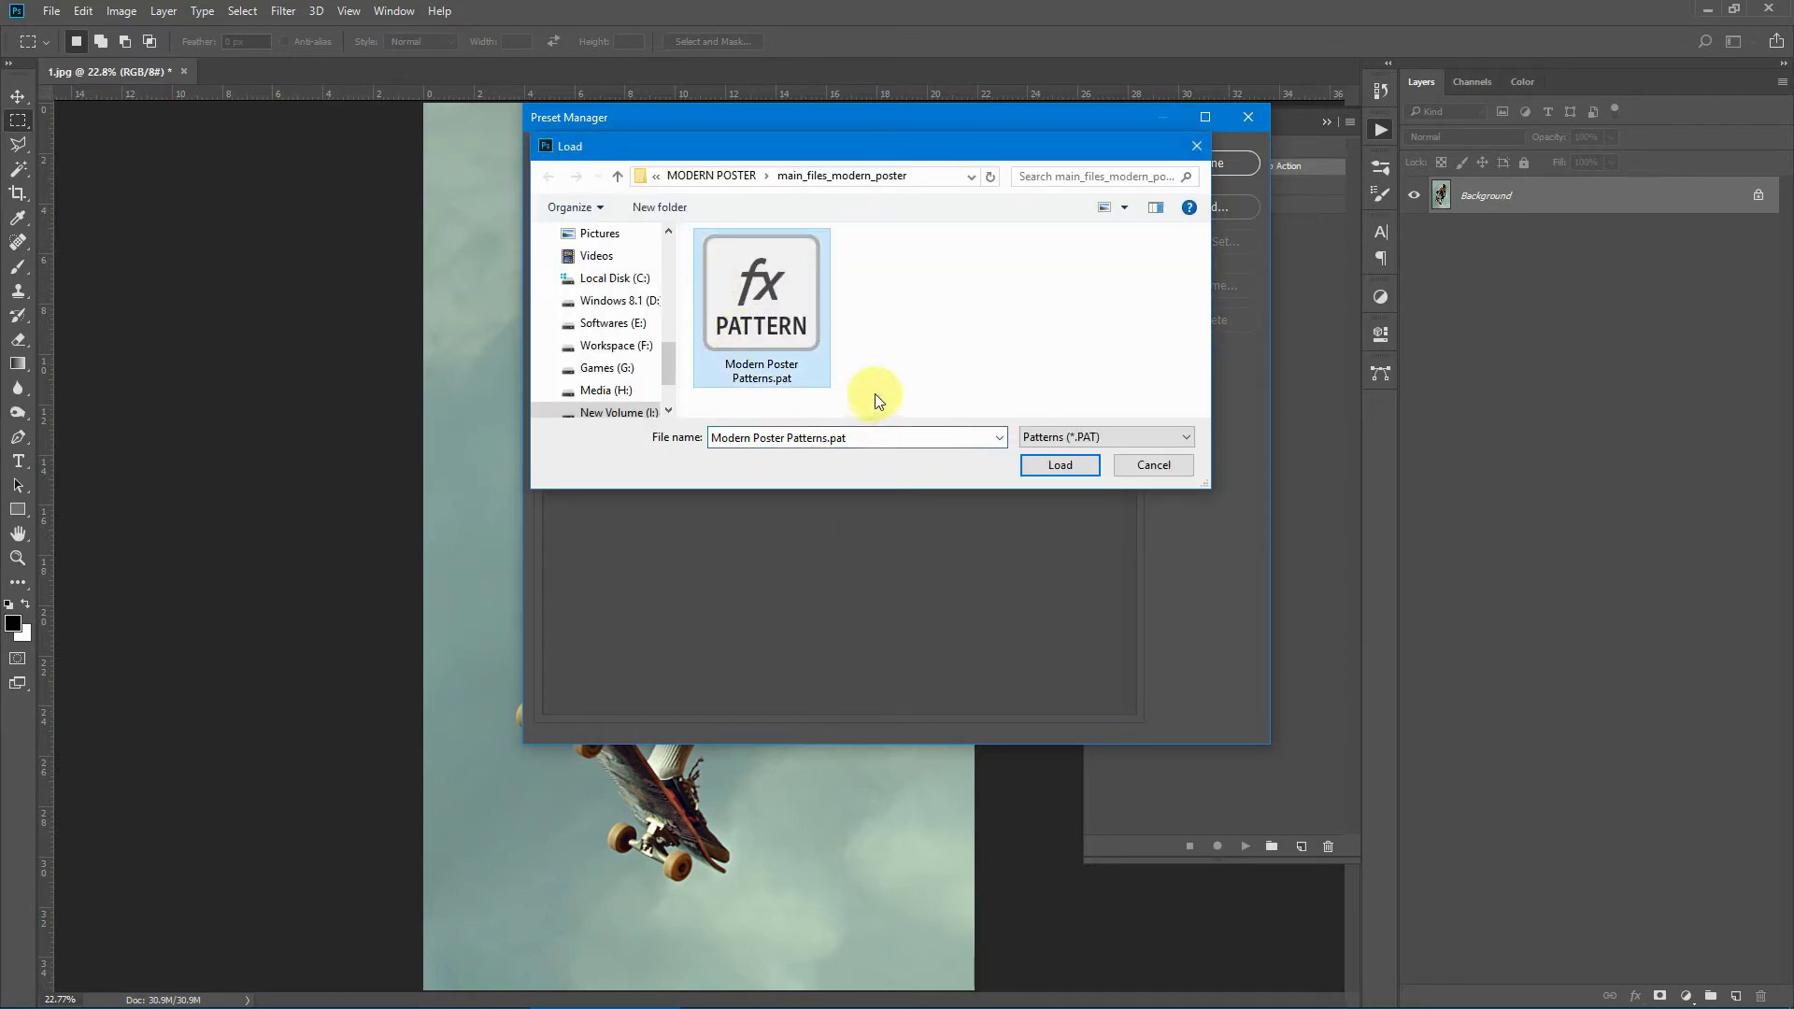
pyautogui.click(1059, 464)
pyautogui.click(1202, 164)
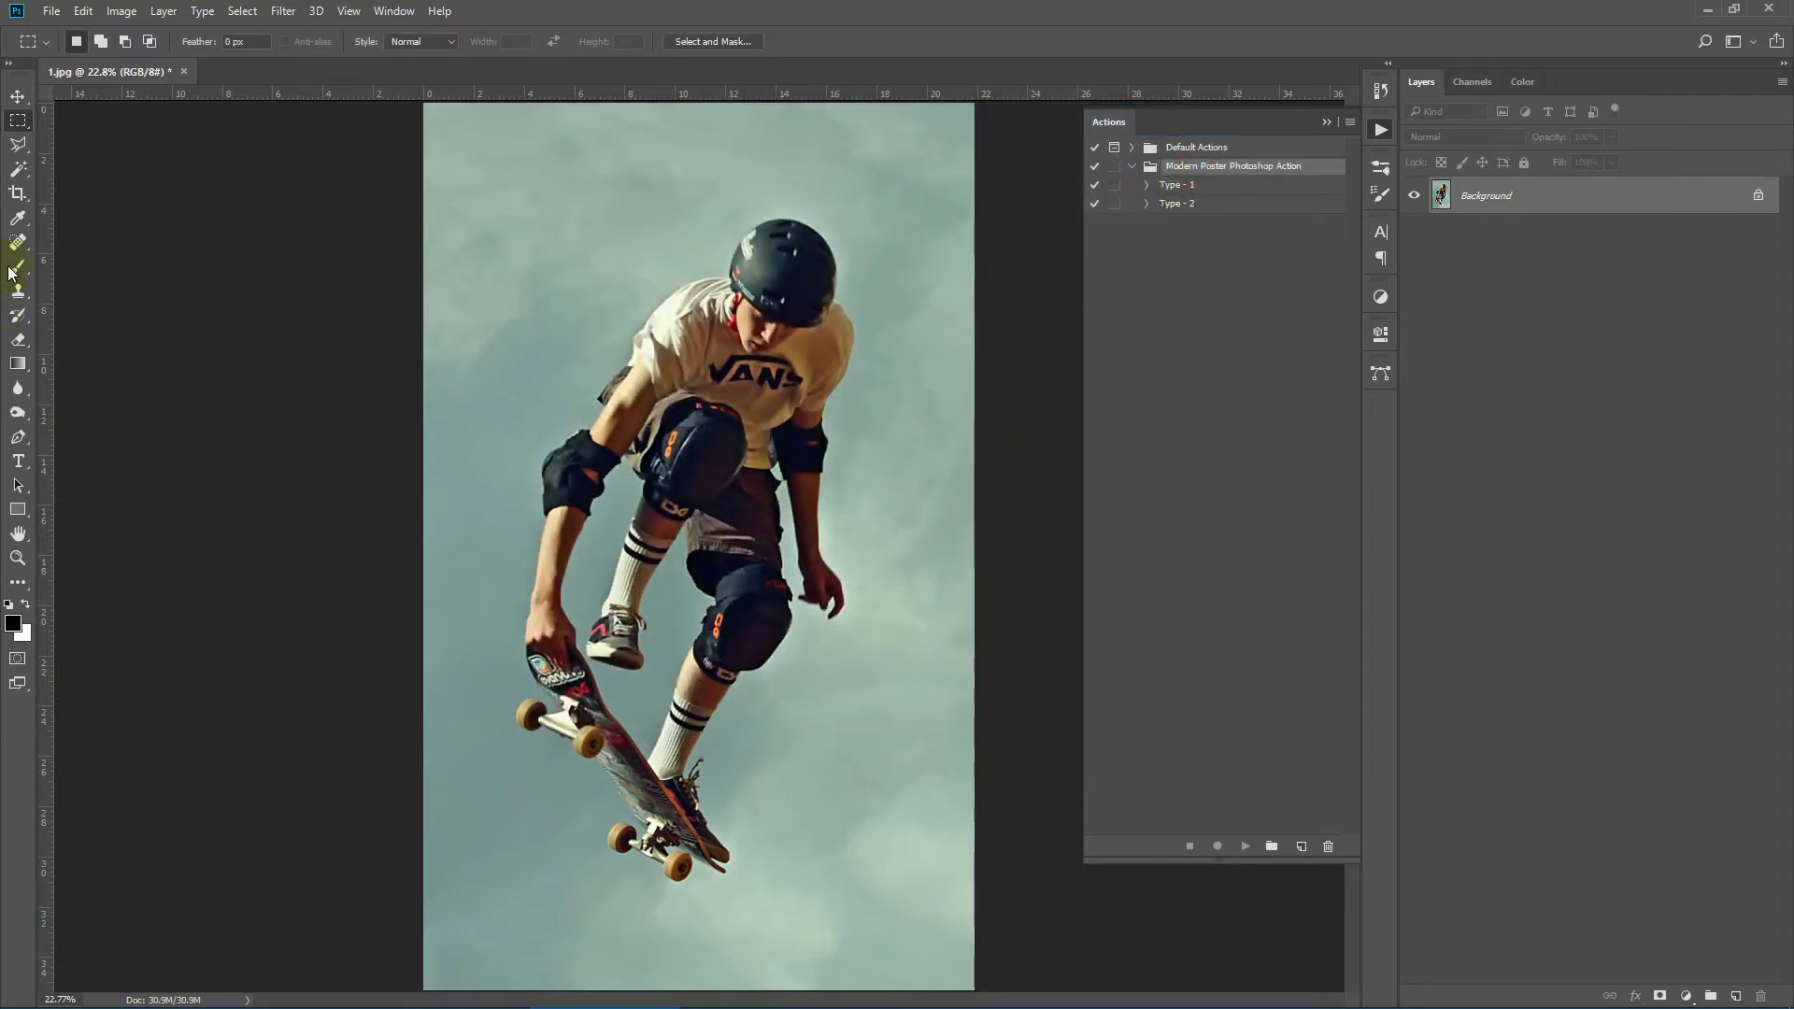
# Set up the Brush tool at 100% opacity with Normal blend mode
pyautogui.click(19, 270)
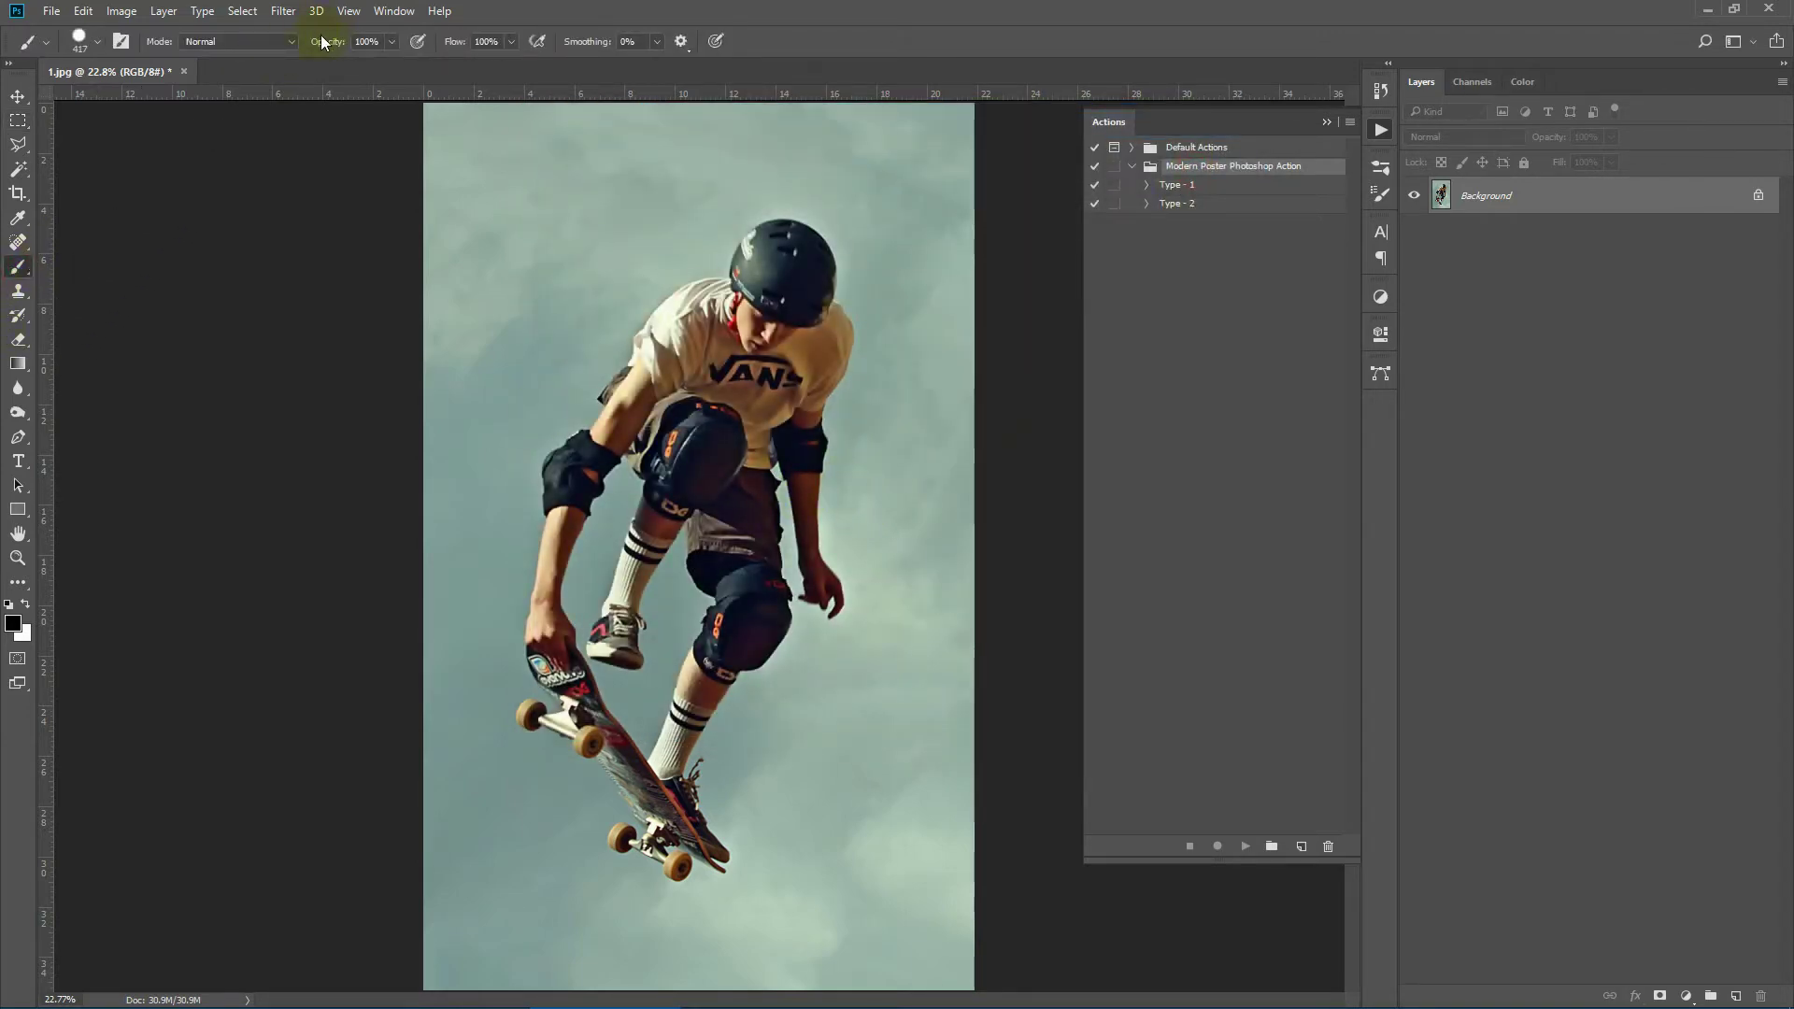
pyautogui.click(360, 42)
pyautogui.click(231, 42)
pyautogui.click(227, 43)
# Add a new empty layer and rename it to subject
pyautogui.click(1737, 995)
pyautogui.doubleClick(1474, 198)
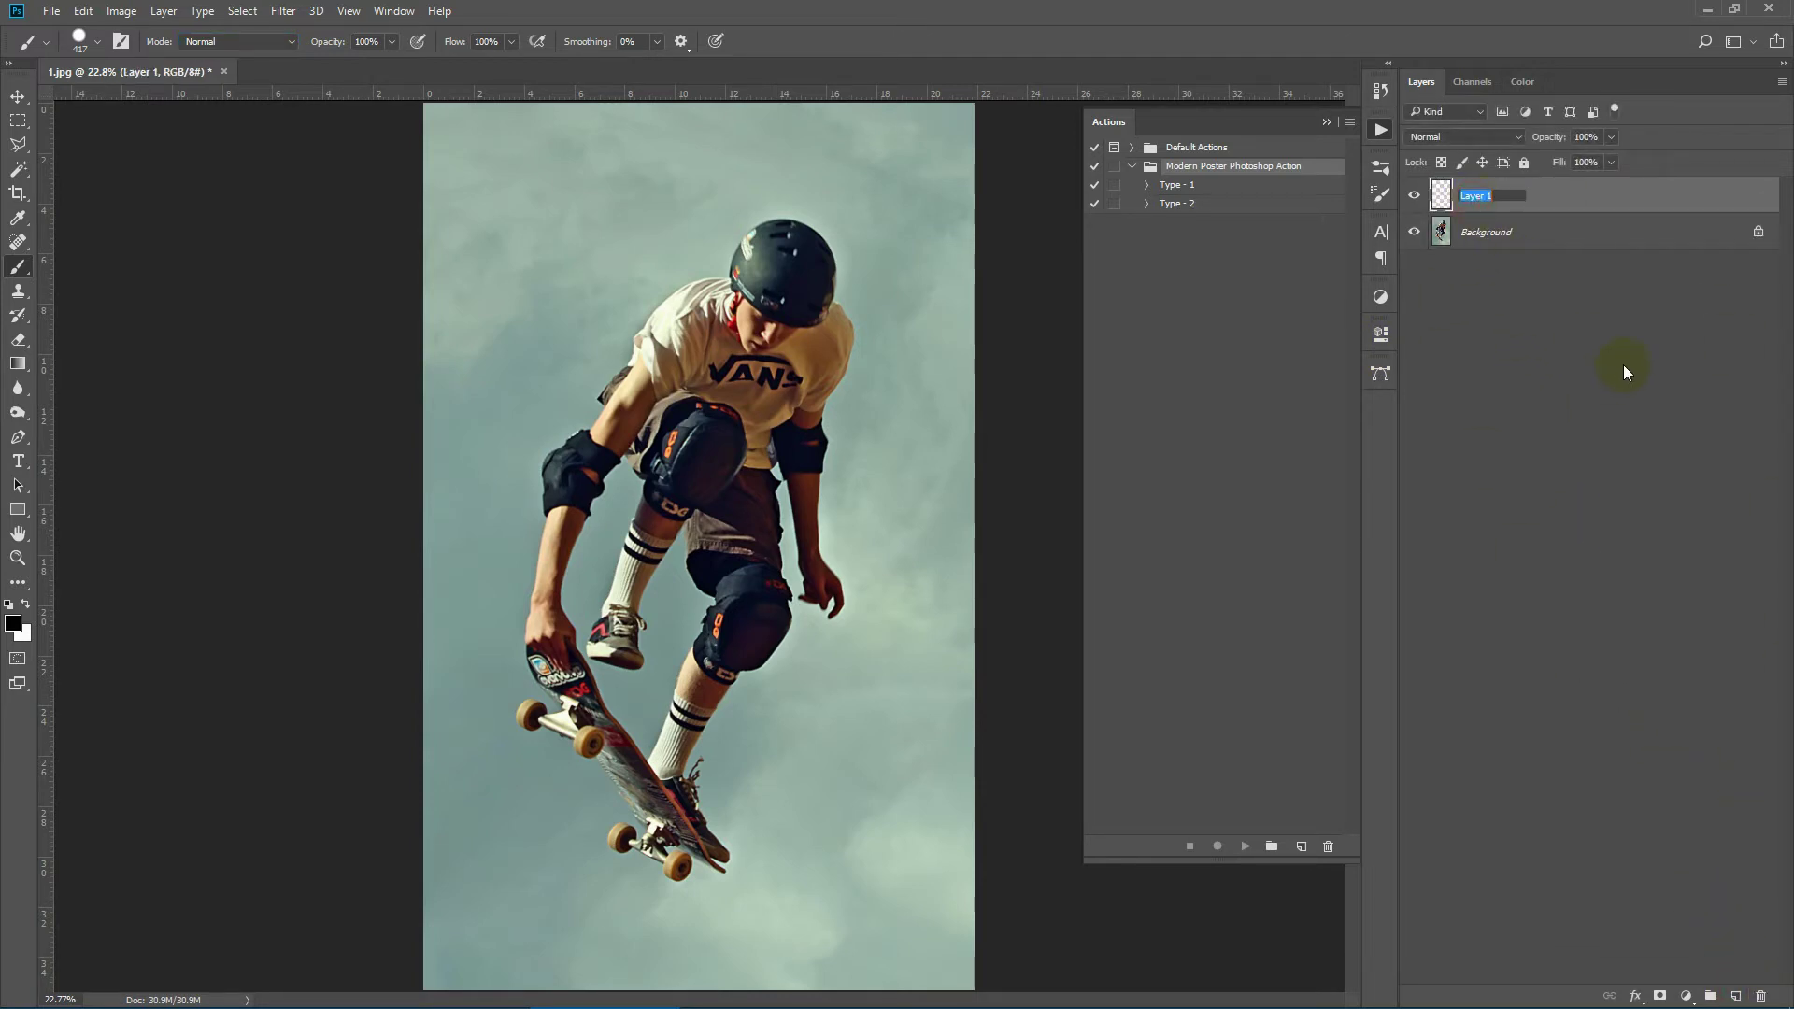
pyautogui.write('subject')
pyautogui.doubleClick(1496, 196)
# On Background, quick-select the skater's helmet, shirt, arm, lower leg and shoe
pyautogui.click(1532, 239)
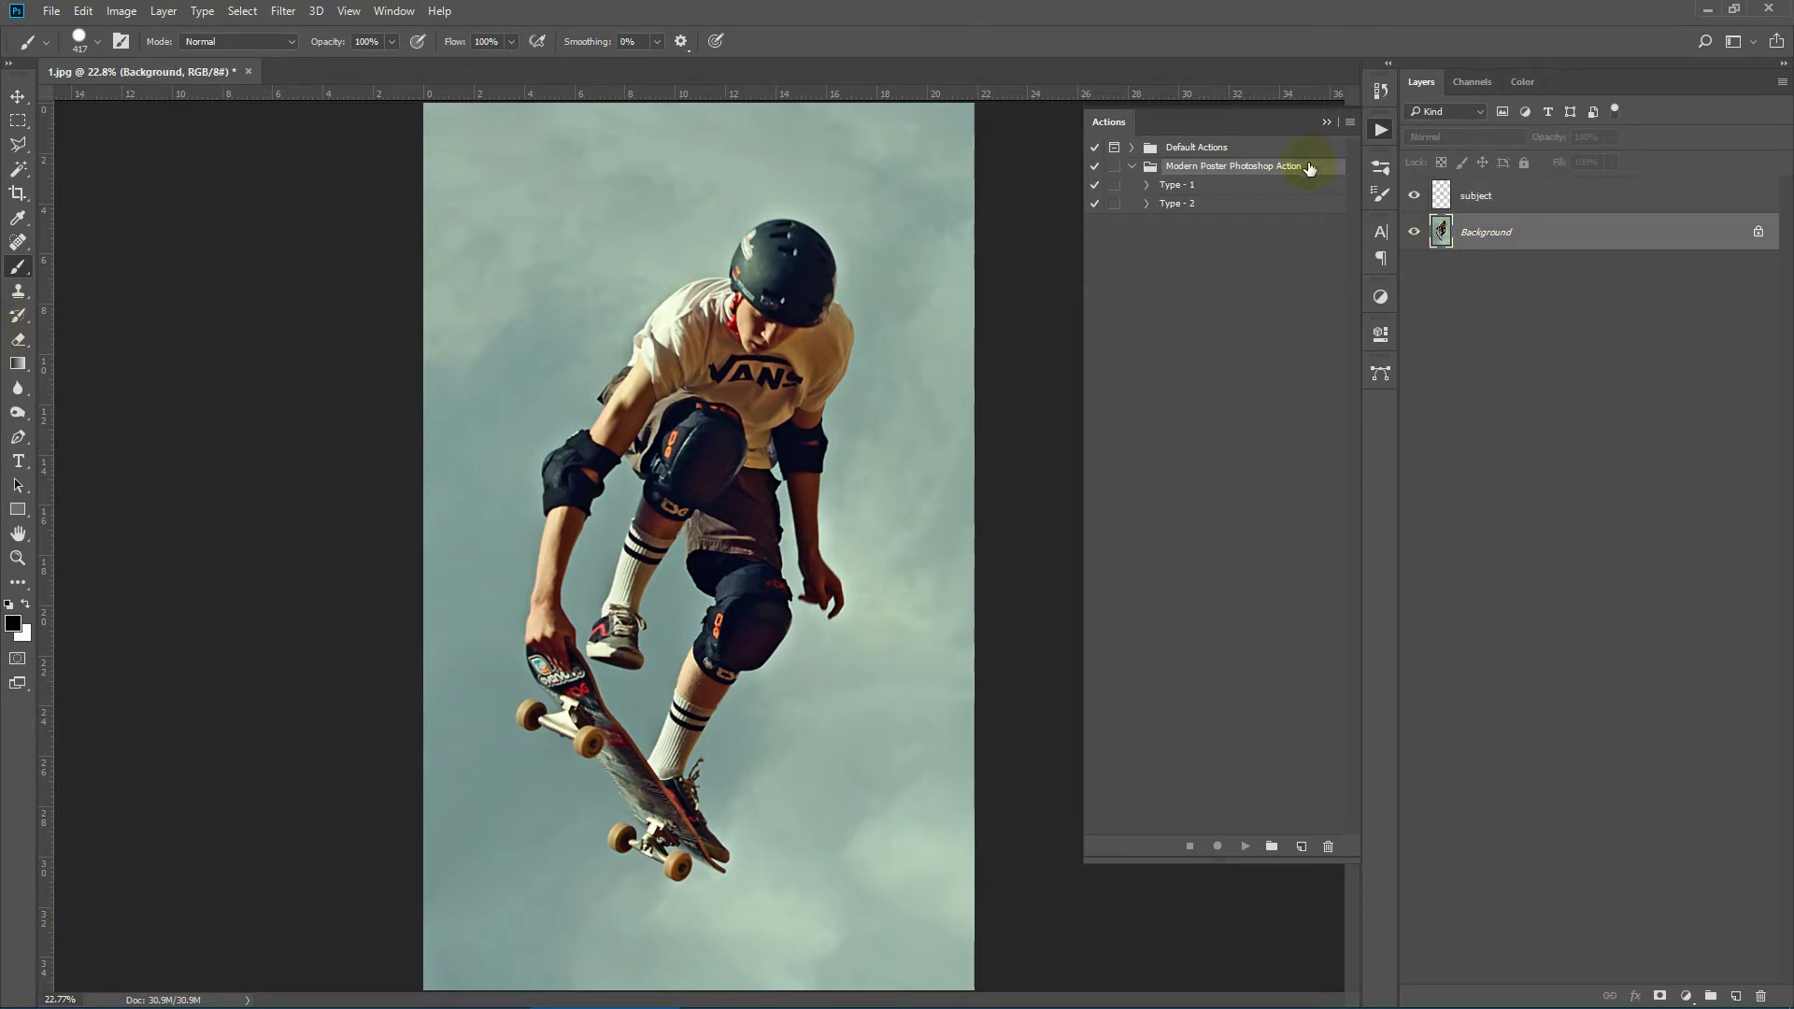
pyautogui.moveTo(18, 169); pyautogui.dragTo(121, 170)
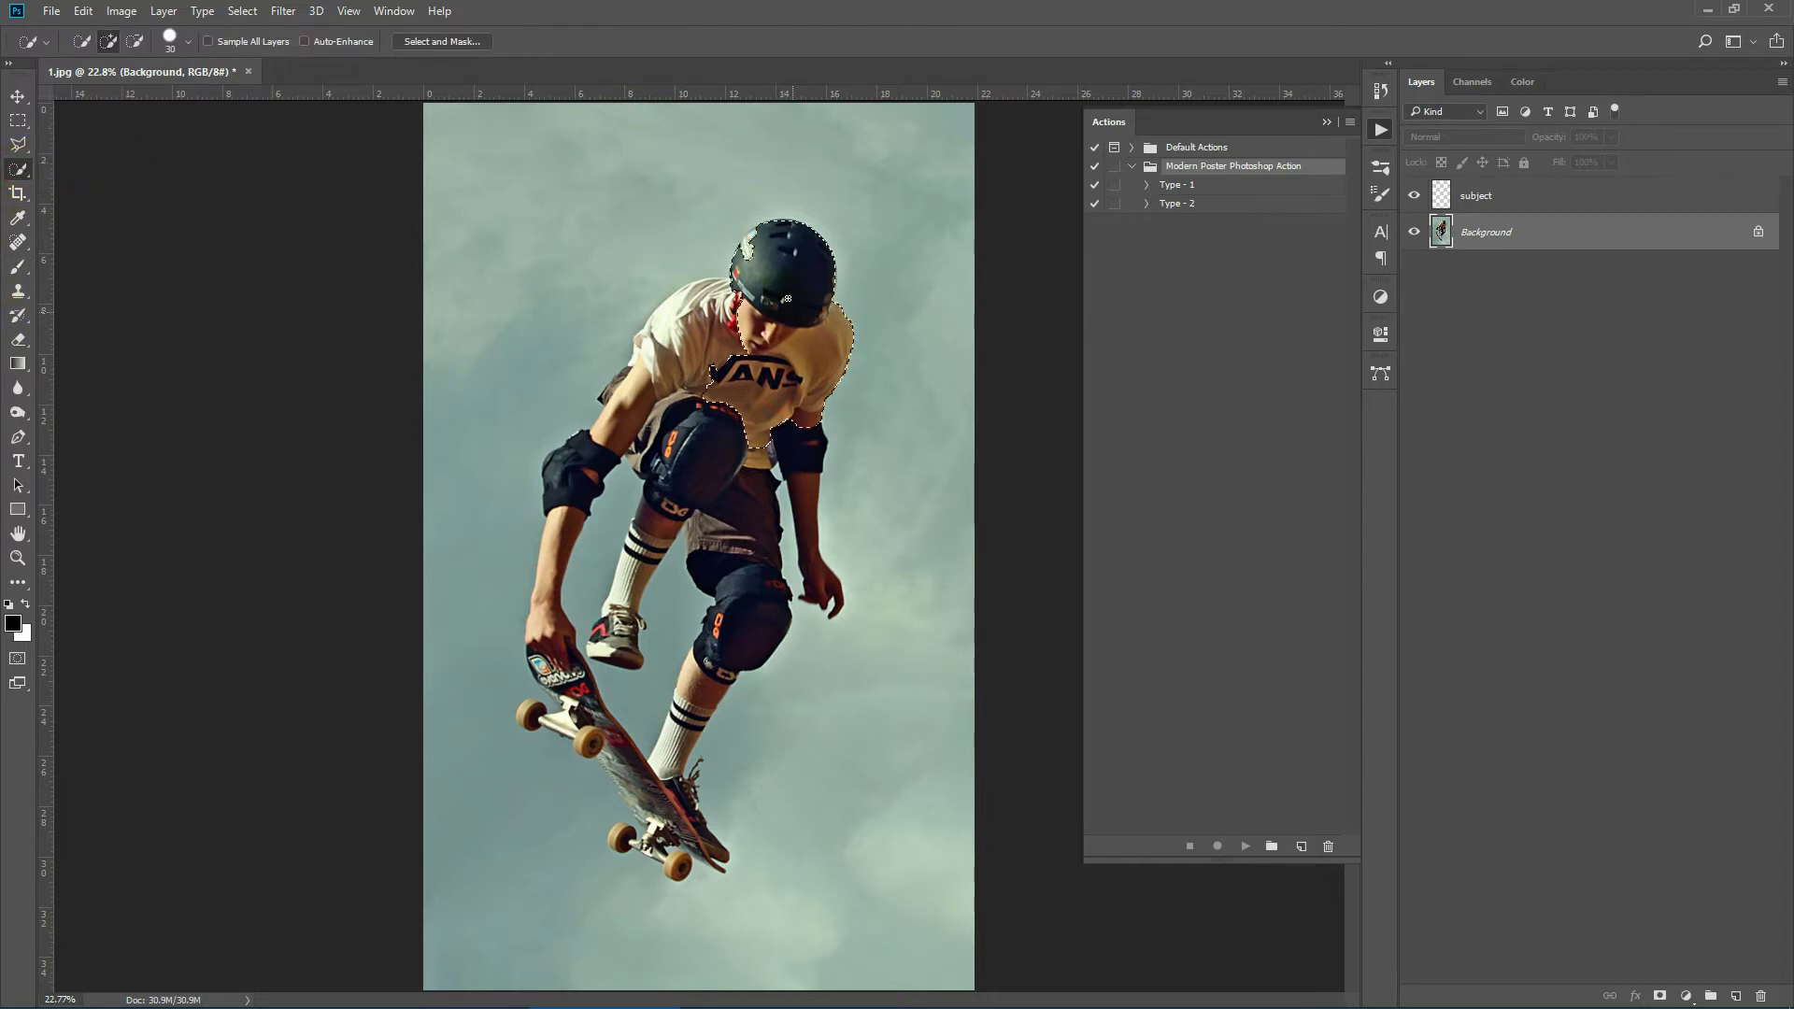
pyautogui.moveTo(785, 297)
pyautogui.mouseDown()
pyautogui.moveTo(801, 374)
pyautogui.moveTo(759, 335)
pyautogui.moveTo(662, 337)
pyautogui.moveTo(734, 281)
pyautogui.moveTo(707, 269)
pyautogui.moveTo(699, 319)
pyautogui.moveTo(605, 397)
pyautogui.moveTo(650, 399)
pyautogui.moveTo(639, 427)
pyautogui.moveTo(707, 471)
pyautogui.mouseUp()
pyautogui.moveTo(746, 408)
pyautogui.mouseDown()
pyautogui.moveTo(789, 451)
pyautogui.moveTo(779, 497)
pyautogui.moveTo(827, 584)
pyautogui.moveTo(751, 588)
pyautogui.moveTo(754, 493)
pyautogui.moveTo(720, 558)
pyautogui.moveTo(759, 610)
pyautogui.moveTo(689, 528)
pyautogui.mouseUp()
pyautogui.moveTo(689, 555)
pyautogui.mouseDown()
pyautogui.moveTo(715, 629)
pyautogui.moveTo(671, 742)
pyautogui.moveTo(681, 731)
pyautogui.moveTo(684, 795)
pyautogui.moveTo(700, 757)
pyautogui.moveTo(696, 839)
pyautogui.mouseUp()
# Refine the selection to add the forearm, front truck and board, trimming around the rear truck
pyautogui.press('alt')
pyautogui.moveTo(533, 641); pyautogui.dragTo(568, 495)
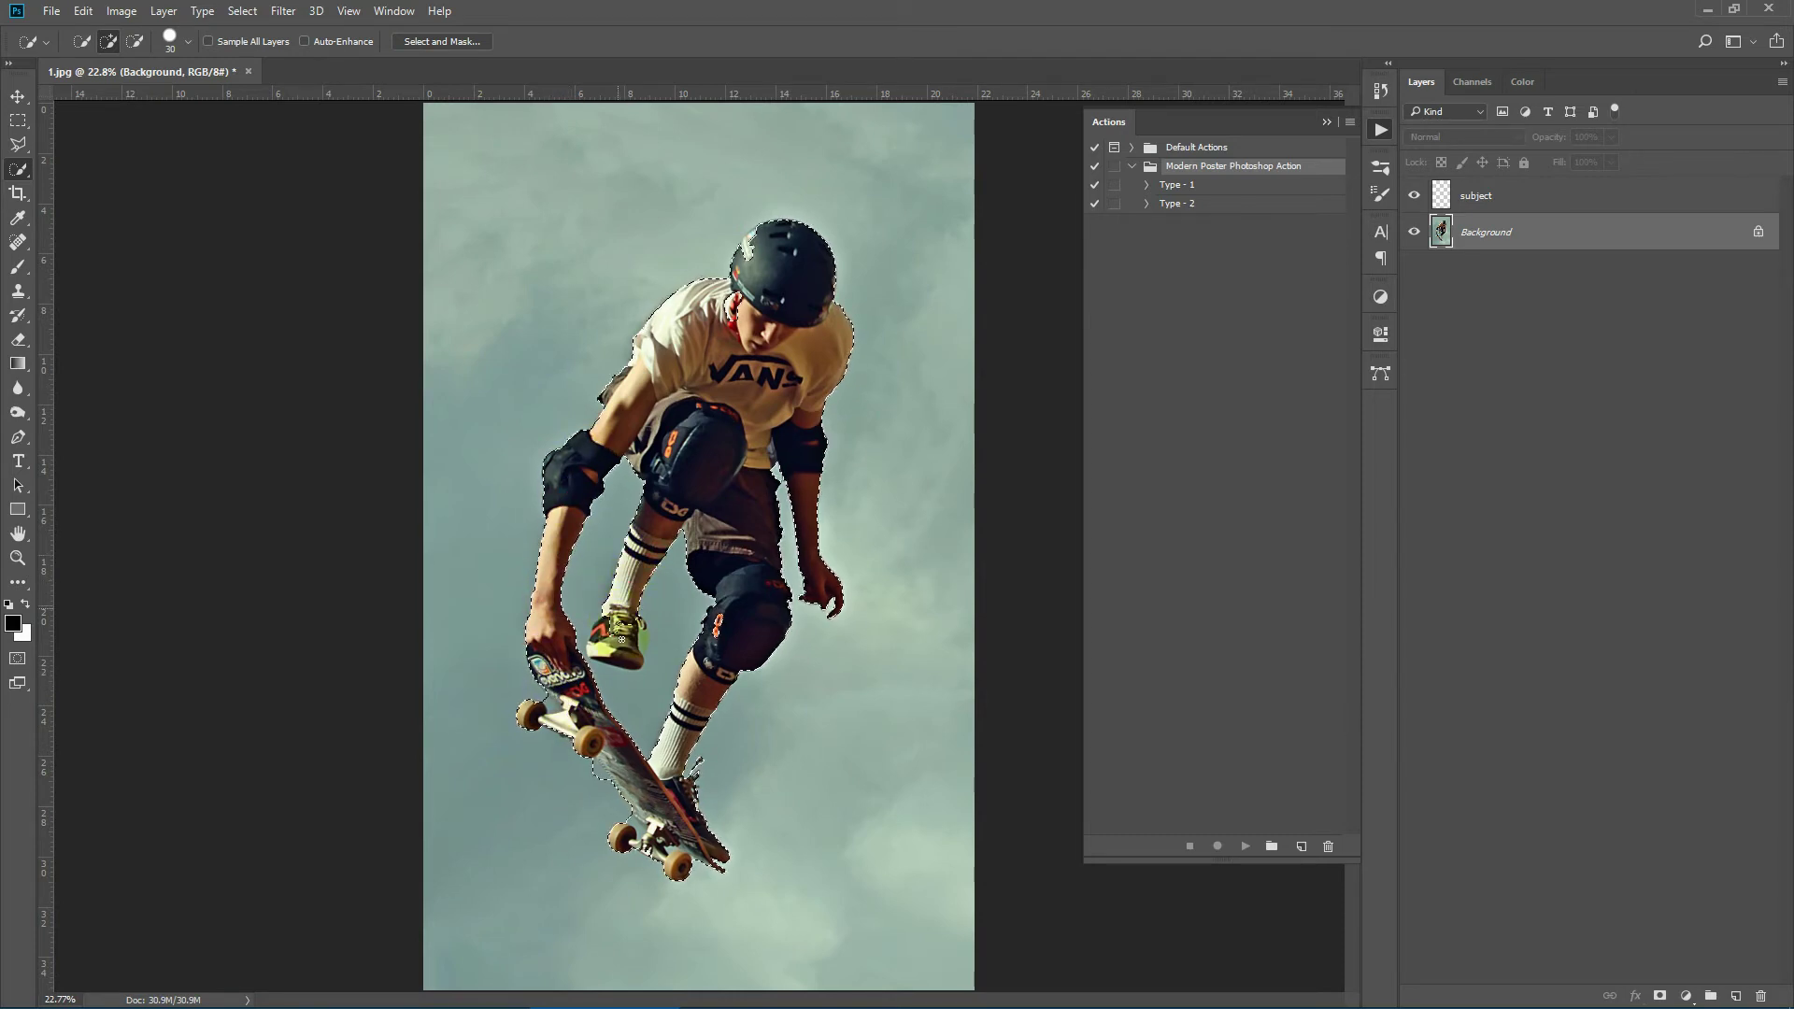
pyautogui.press('alt')
pyautogui.press('alt')
pyautogui.click(551, 699)
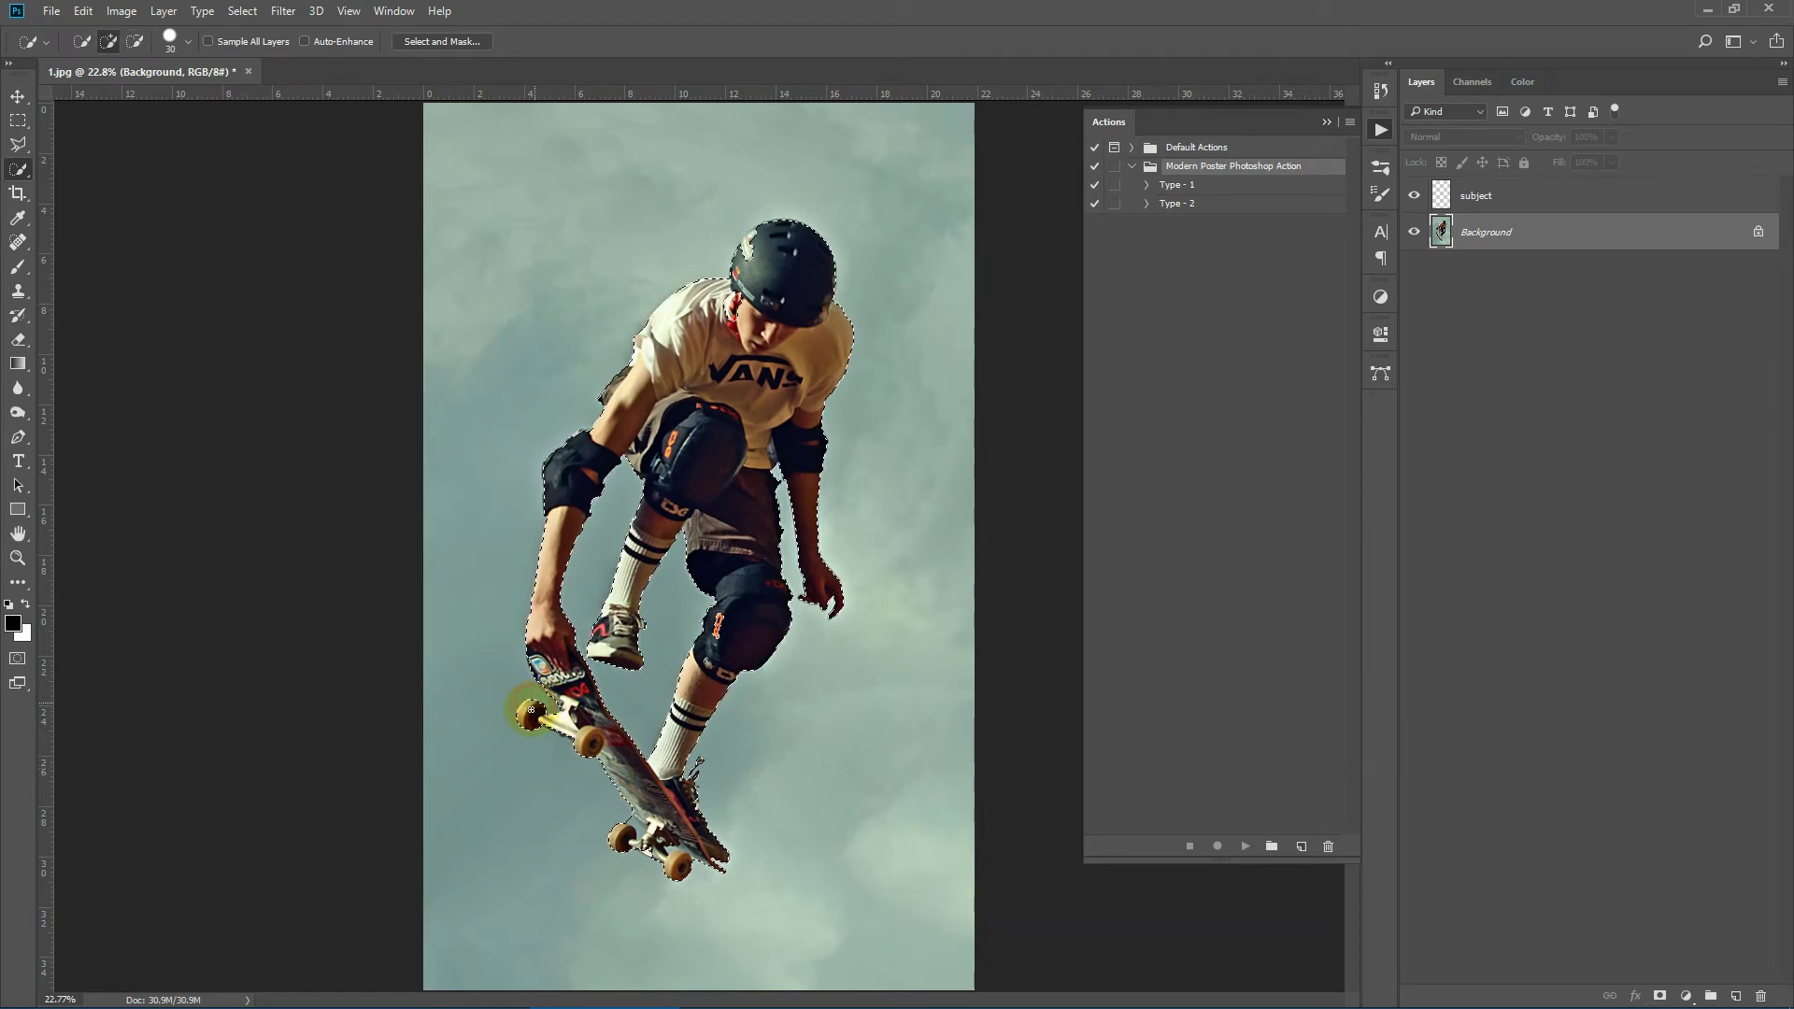
pyautogui.keyDown('alt'); pyautogui.click(632, 820); pyautogui.keyUp('alt')
pyautogui.keyDown('alt'); pyautogui.click(628, 820); pyautogui.keyUp('alt')
pyautogui.moveTo(604, 799); pyautogui.dragTo(629, 799)
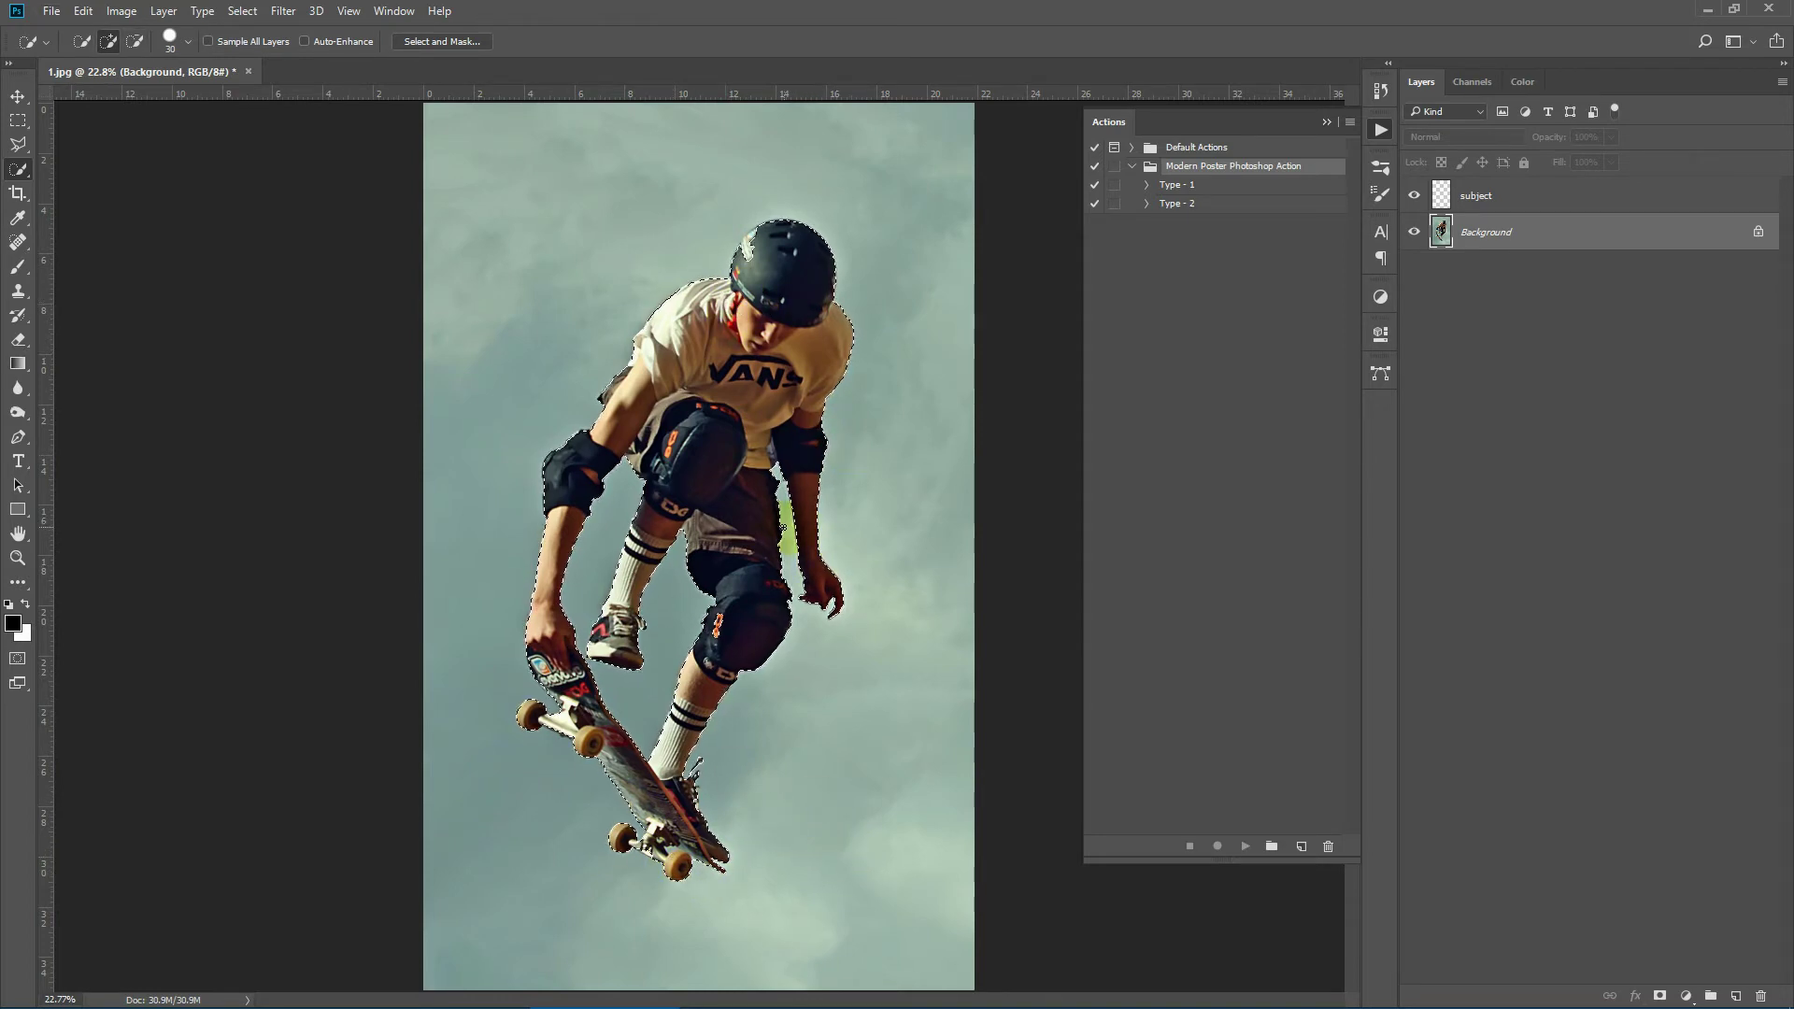
pyautogui.click(1476, 195)
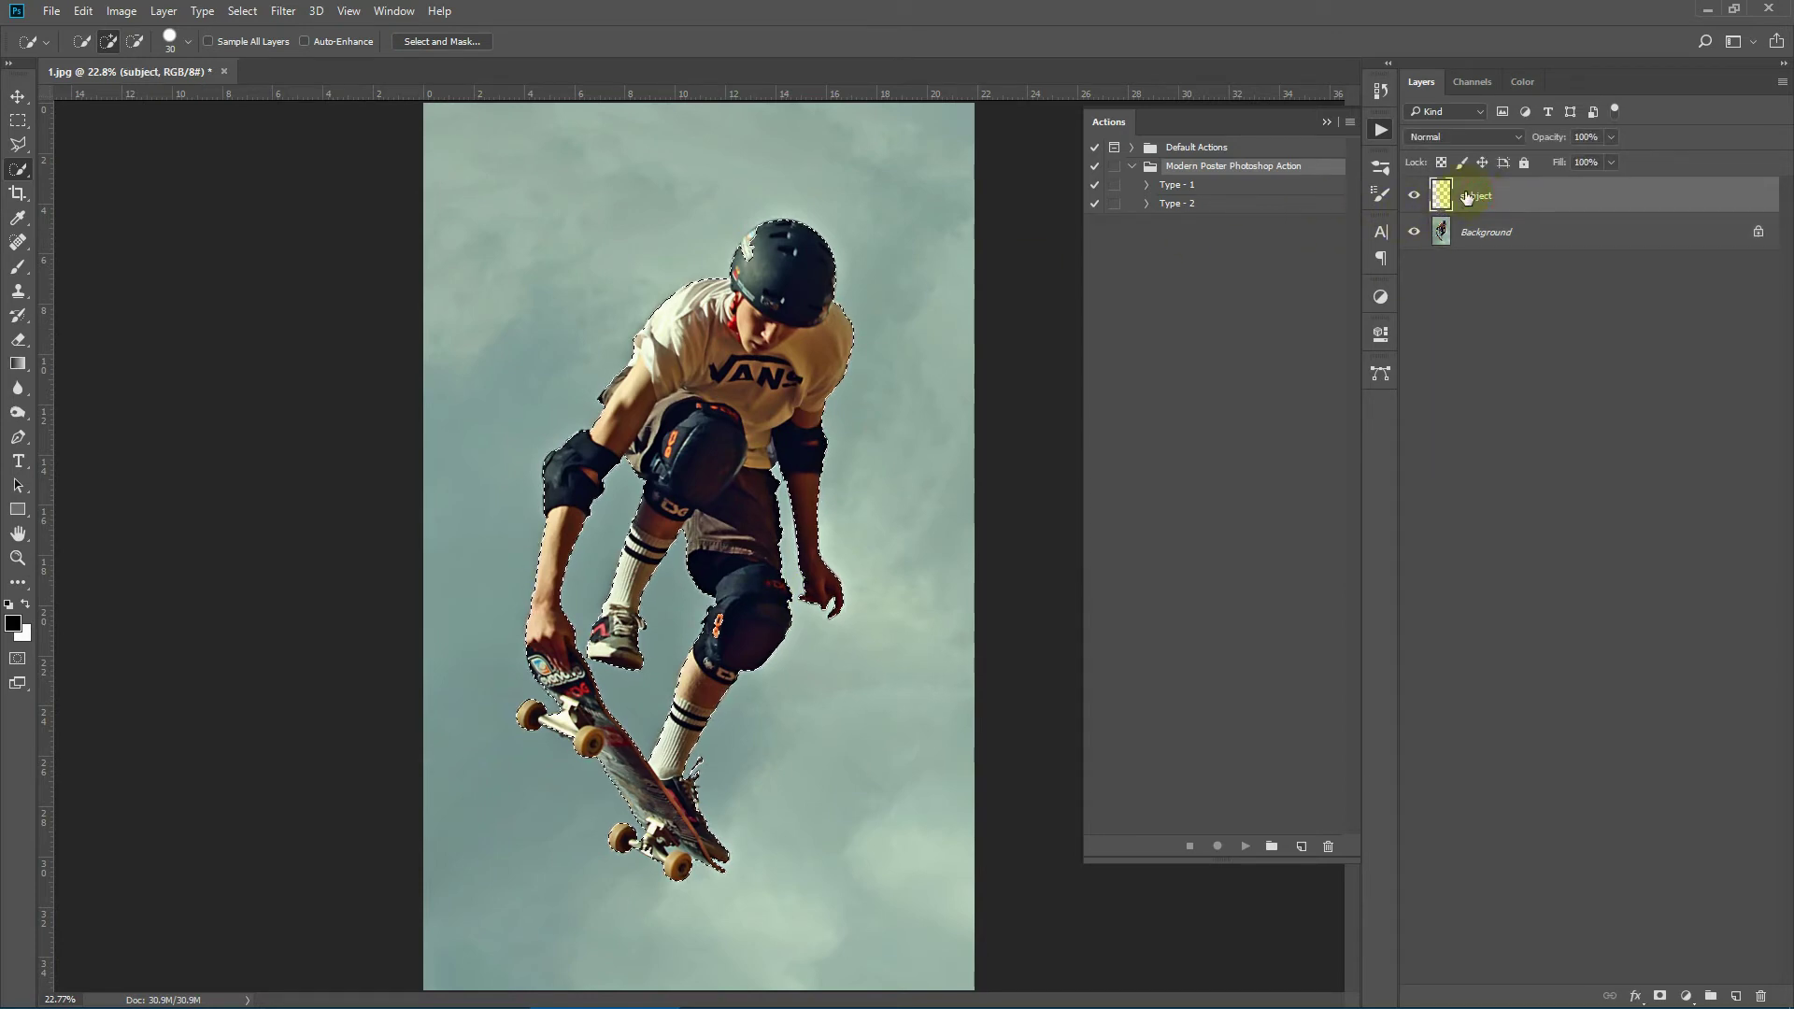
# Paint the selected skater solid red (ff0000) with a hard round brush on the subject layer
pyautogui.click(18, 266)
pyautogui.click(13, 623)
pyautogui.write('ff0000')
pyautogui.click(1572, 251)
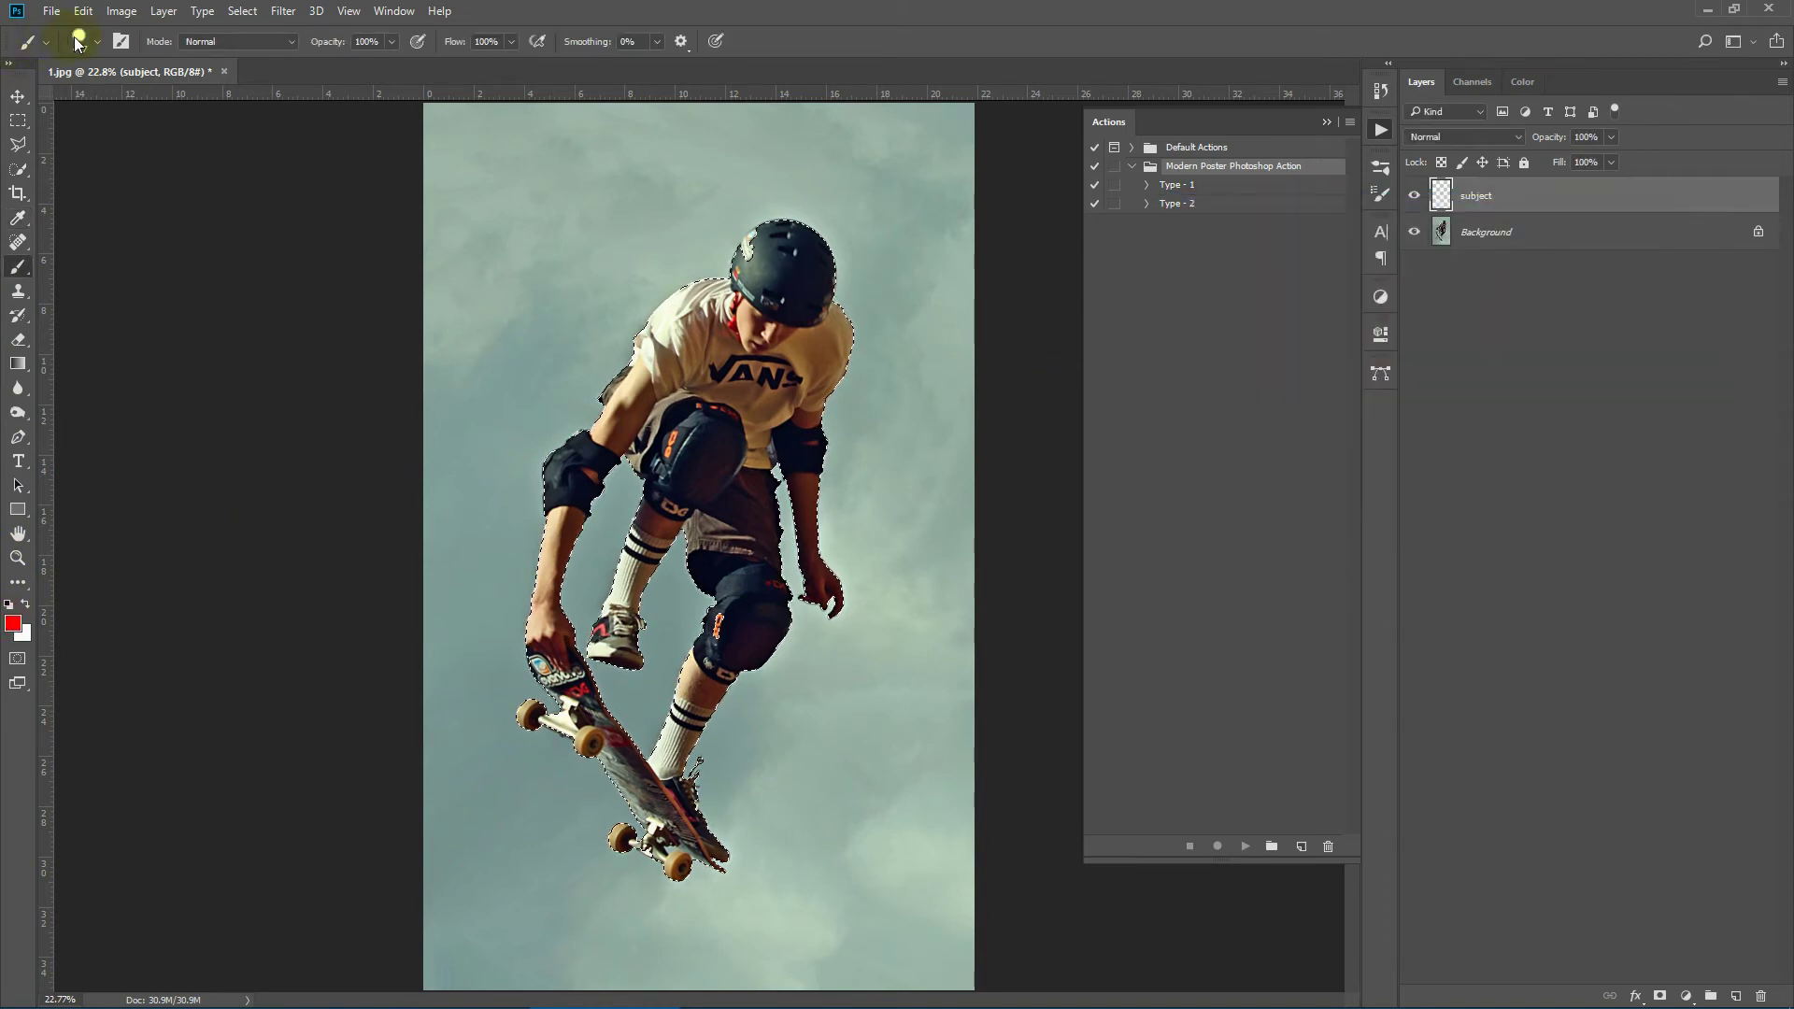
pyautogui.click(81, 41)
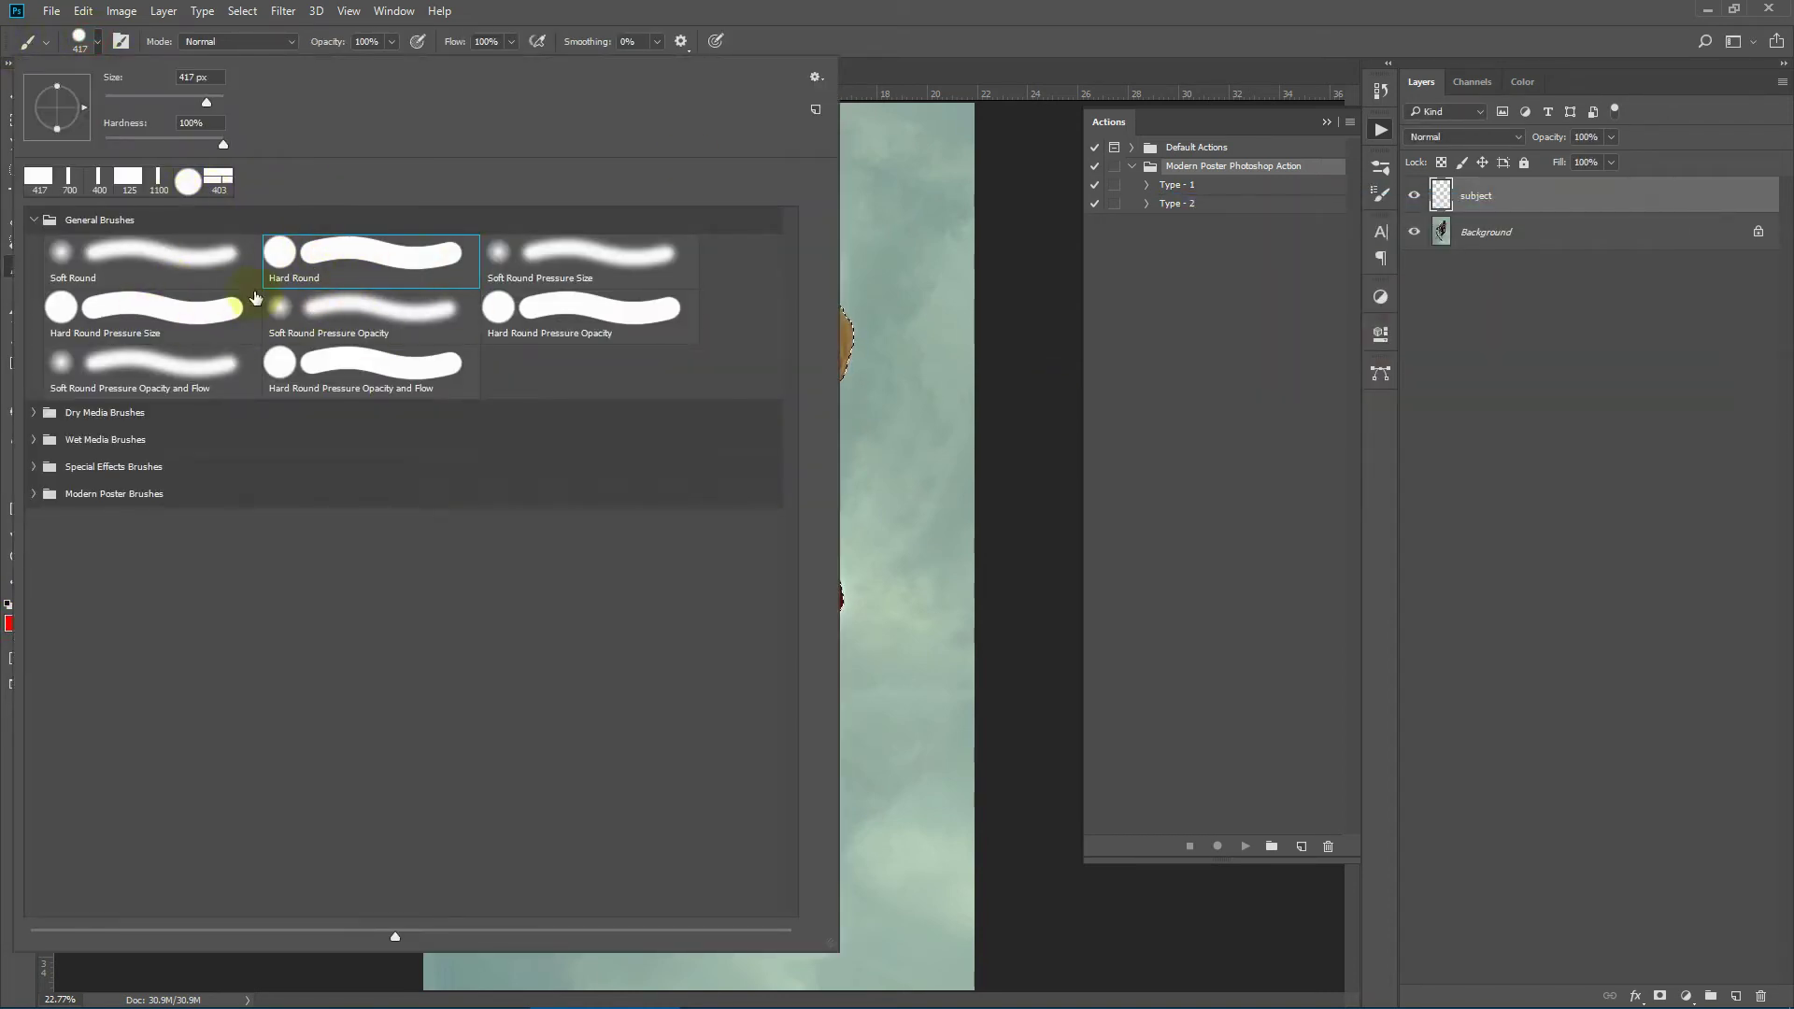
pyautogui.doubleClick(281, 251)
pyautogui.moveTo(826, 251)
pyautogui.mouseDown()
pyautogui.moveTo(828, 334)
pyautogui.moveTo(907, 261)
pyautogui.moveTo(852, 245)
pyautogui.moveTo(809, 444)
pyautogui.moveTo(738, 502)
pyautogui.moveTo(301, 613)
pyautogui.moveTo(435, 676)
pyautogui.moveTo(415, 748)
pyautogui.moveTo(547, 847)
pyautogui.moveTo(767, 882)
pyautogui.moveTo(802, 664)
pyautogui.moveTo(582, 846)
pyautogui.moveTo(743, 823)
pyautogui.mouseUp()
# Deselect and touch up the helmet edge and knee gap in red with a smaller brush
pyautogui.click(17, 119)
pyautogui.click(681, 240)
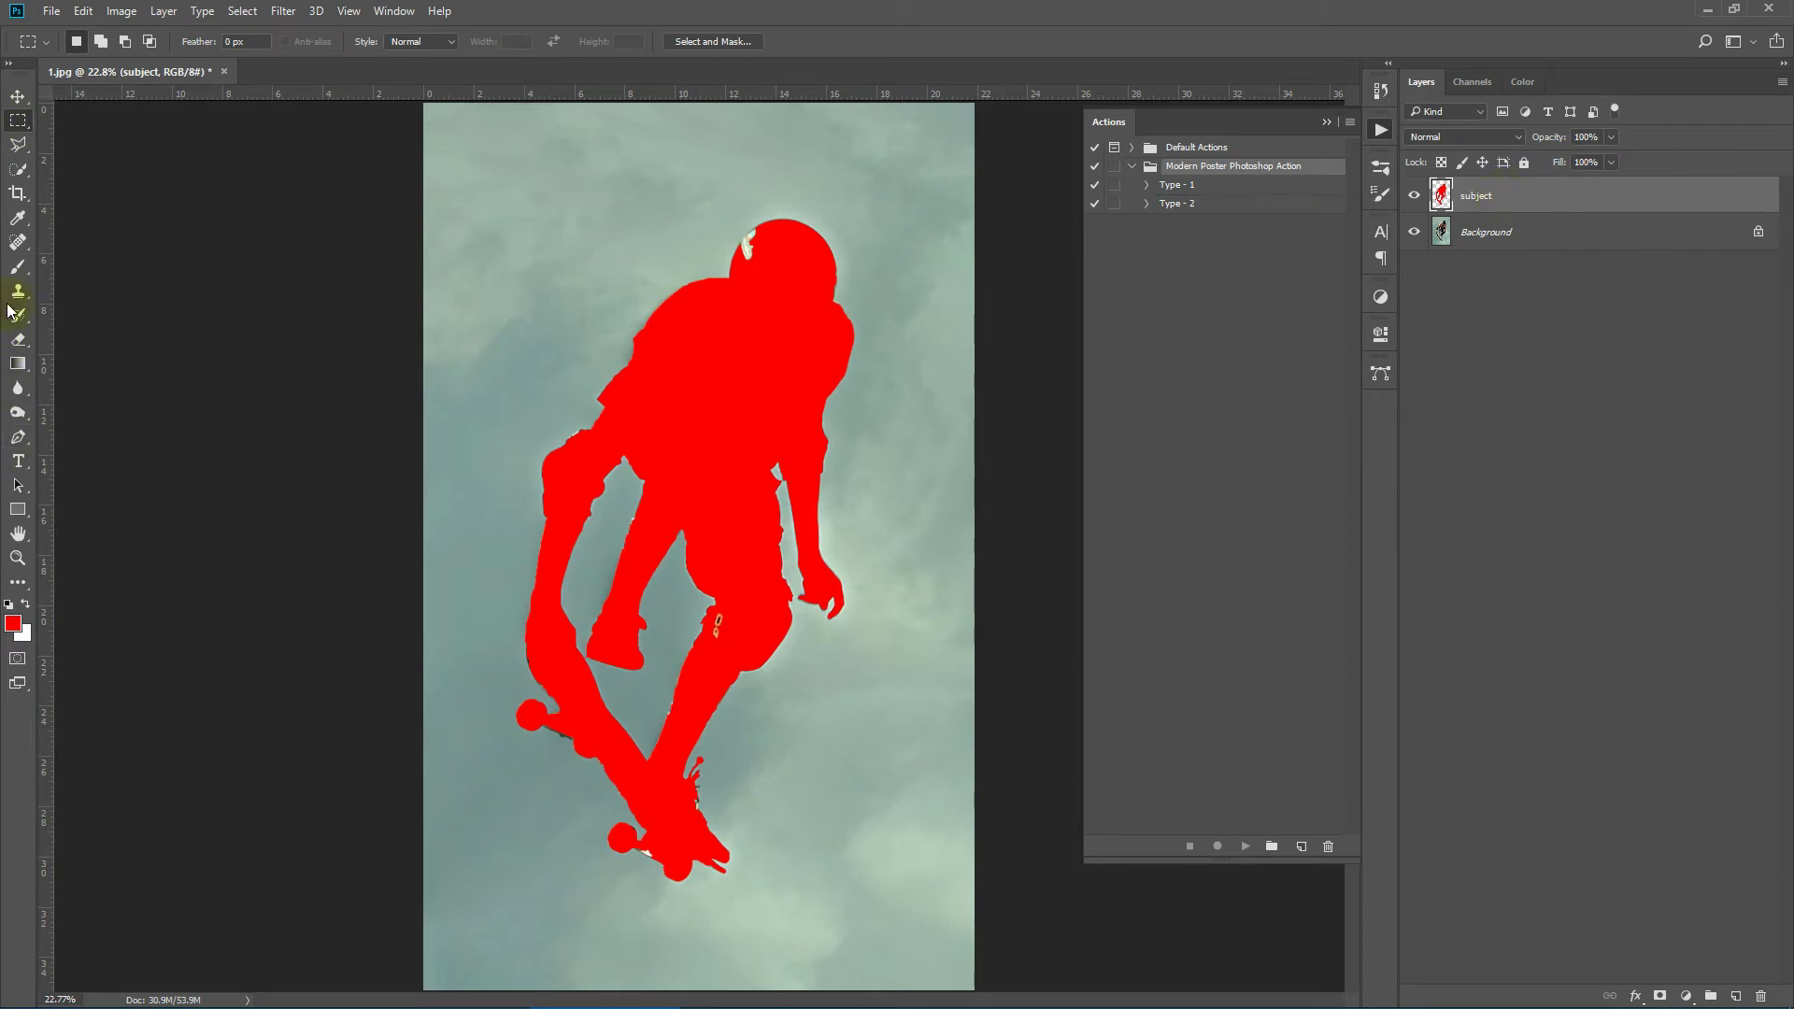
pyautogui.click(17, 267)
pyautogui.press('[')
pyautogui.press('[')
pyautogui.press('[')
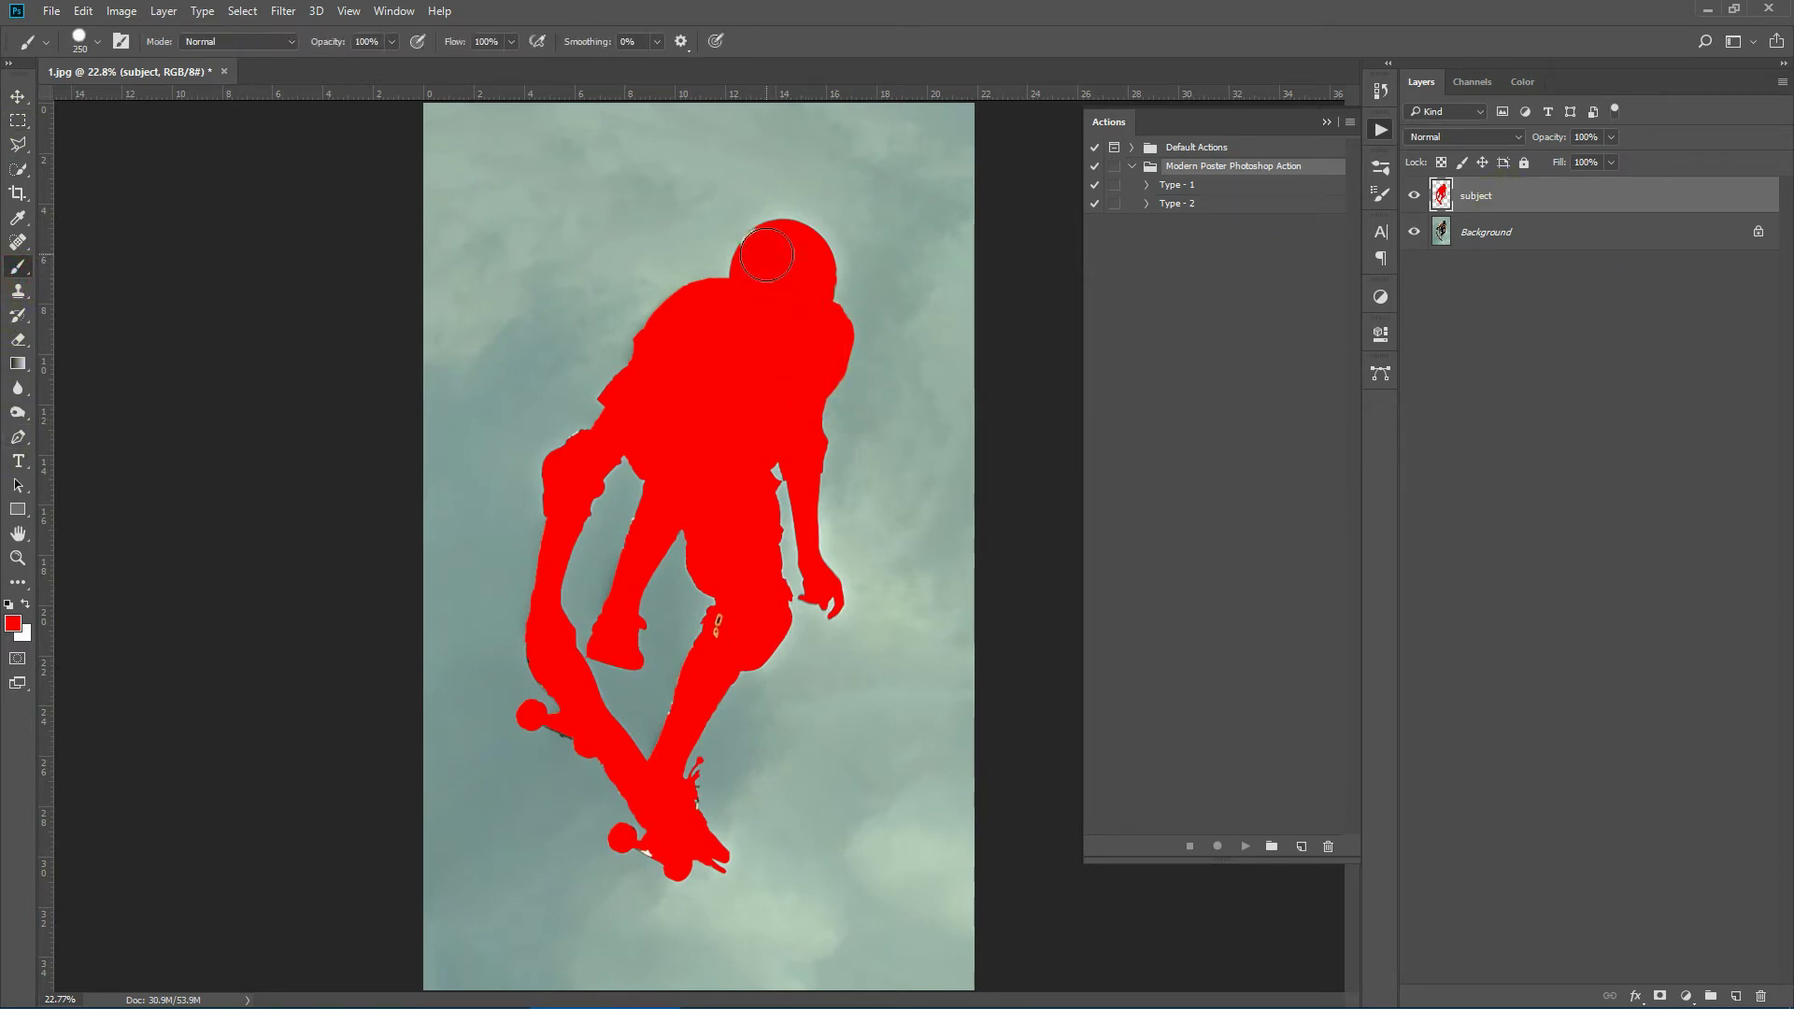
pyautogui.moveTo(767, 254); pyautogui.dragTo(772, 249)
pyautogui.moveTo(730, 633); pyautogui.dragTo(723, 642)
pyautogui.press('[')
pyautogui.press('[')
pyautogui.press('[')
pyautogui.press('[')
pyautogui.press('[')
pyautogui.press('[')
pyautogui.press('[')
# Run the Type - 1 action from the Modern Poster set
pyautogui.click(1198, 185)
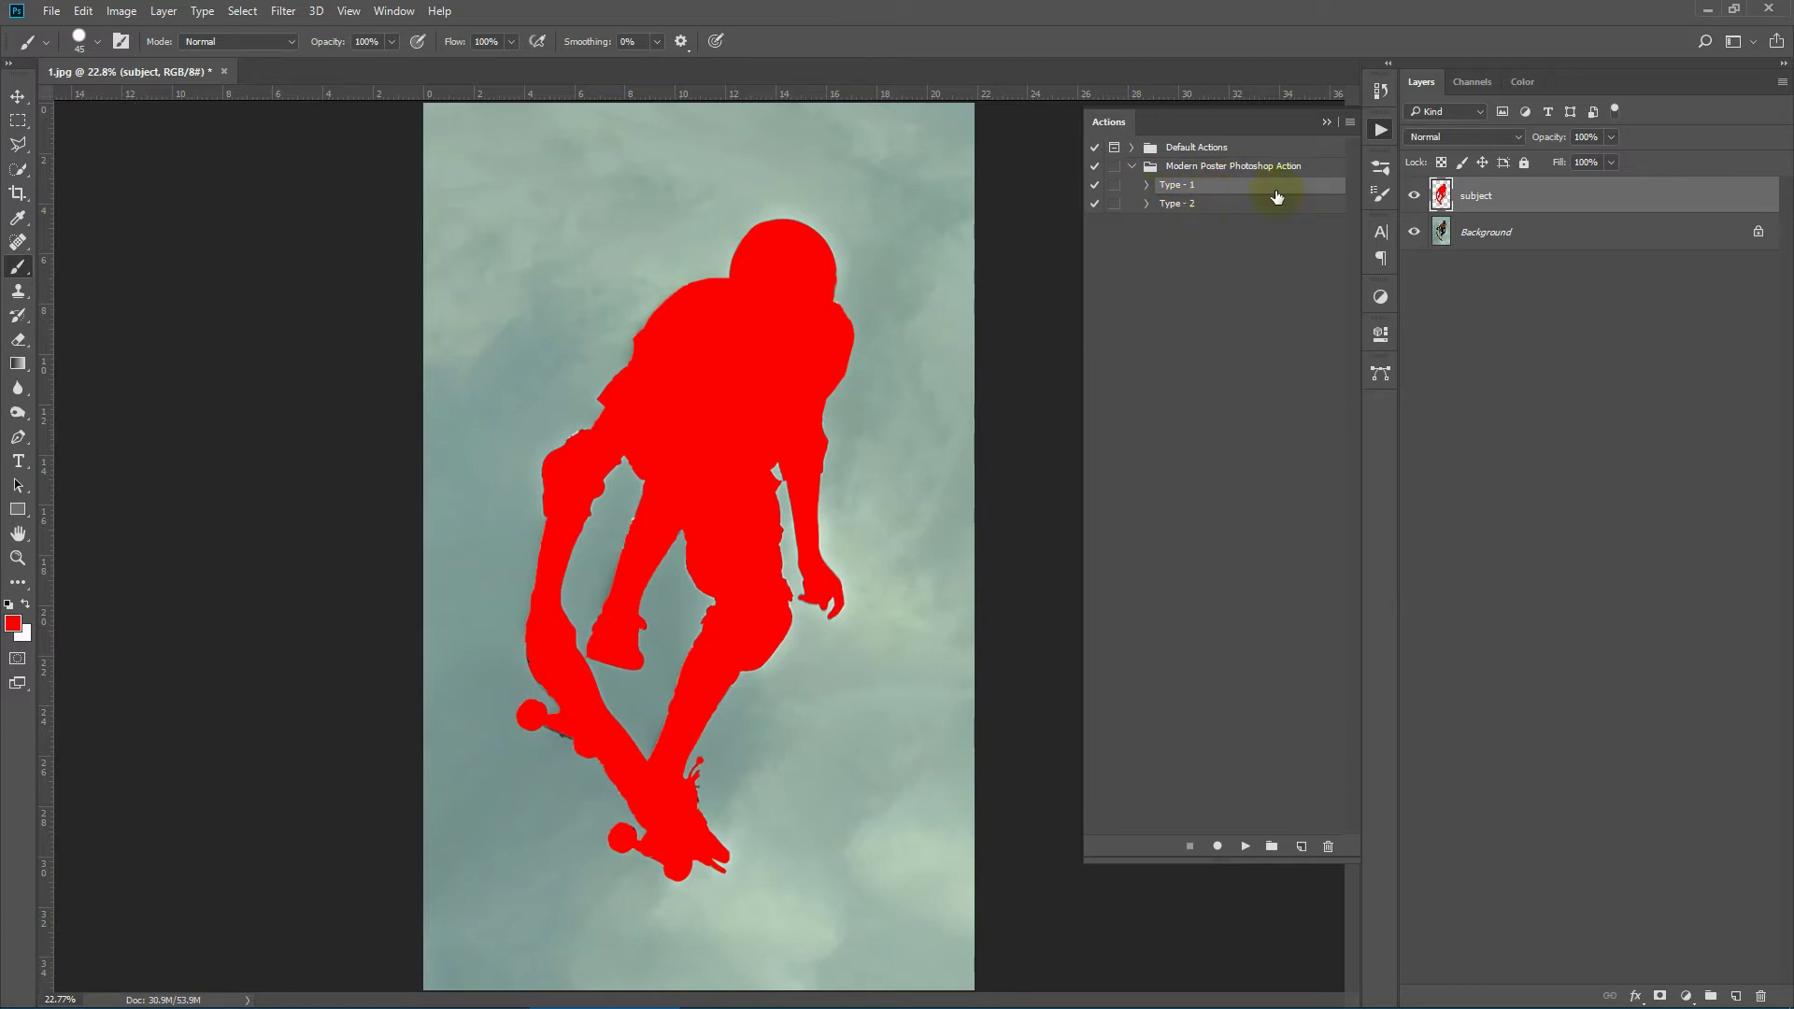
pyautogui.click(1249, 847)
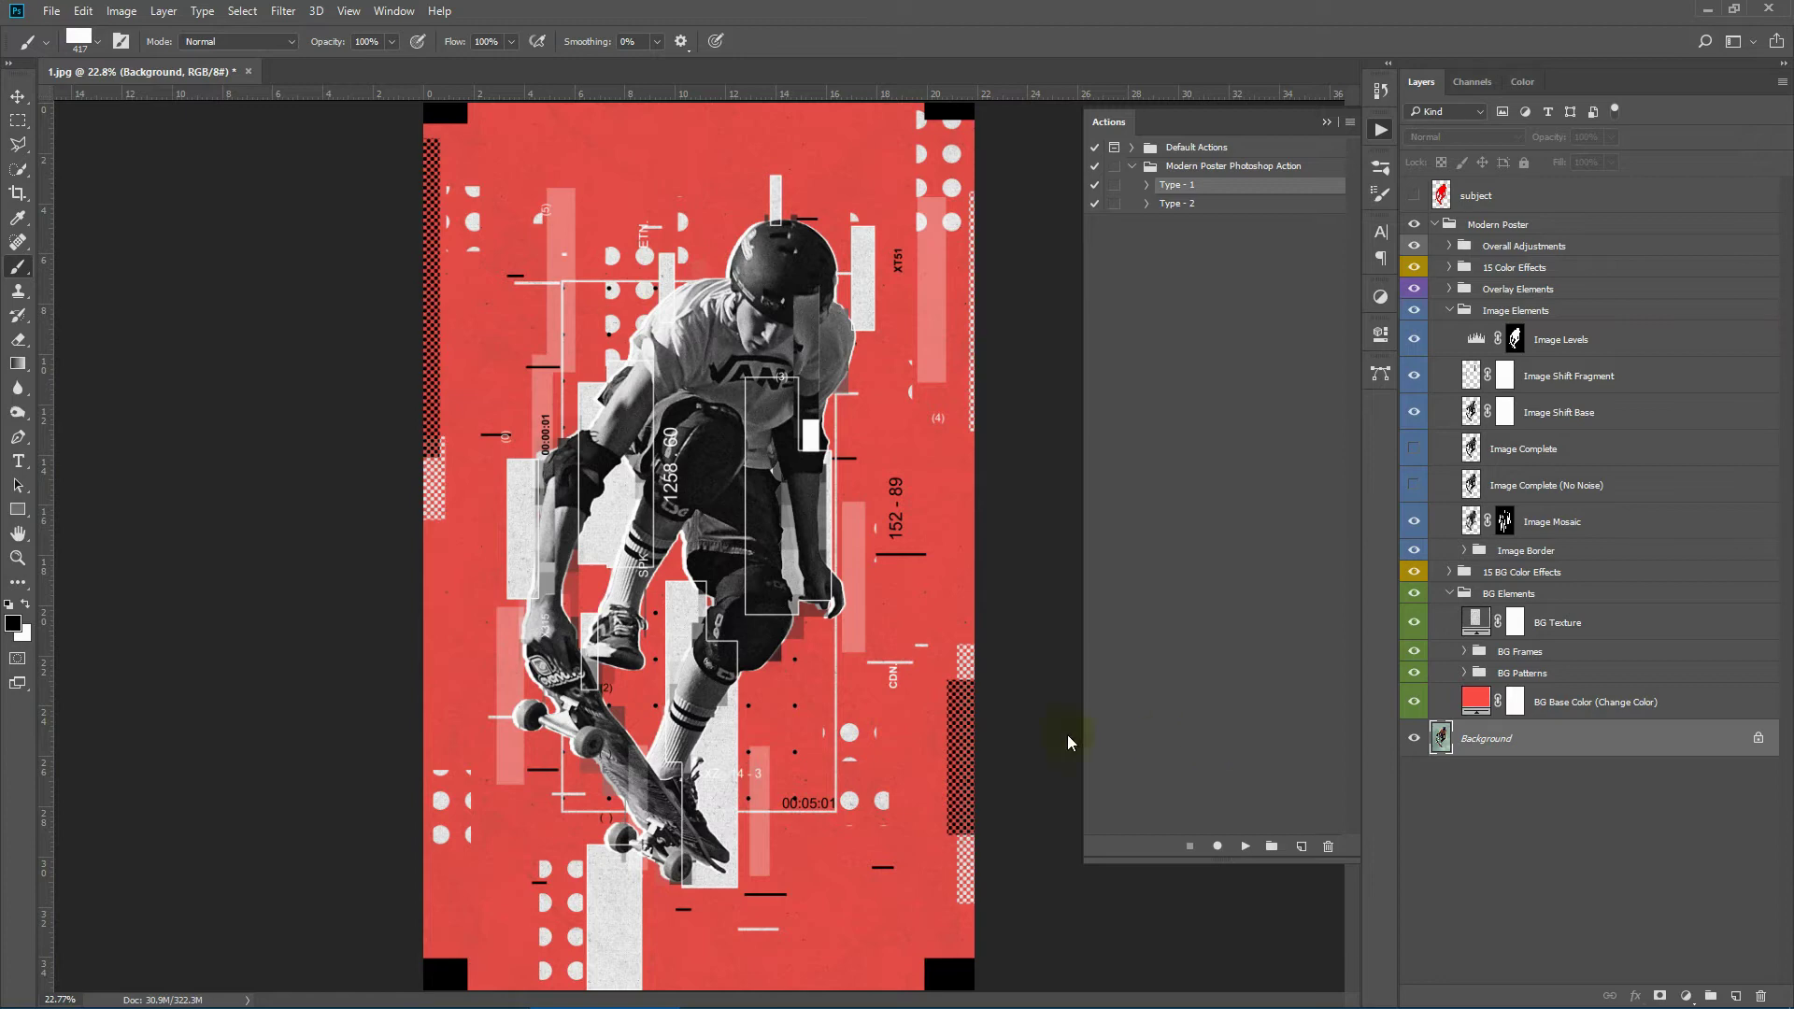
# Collapse the Actions panel and zoom into the poster, checking it at actual size
pyautogui.click(1327, 123)
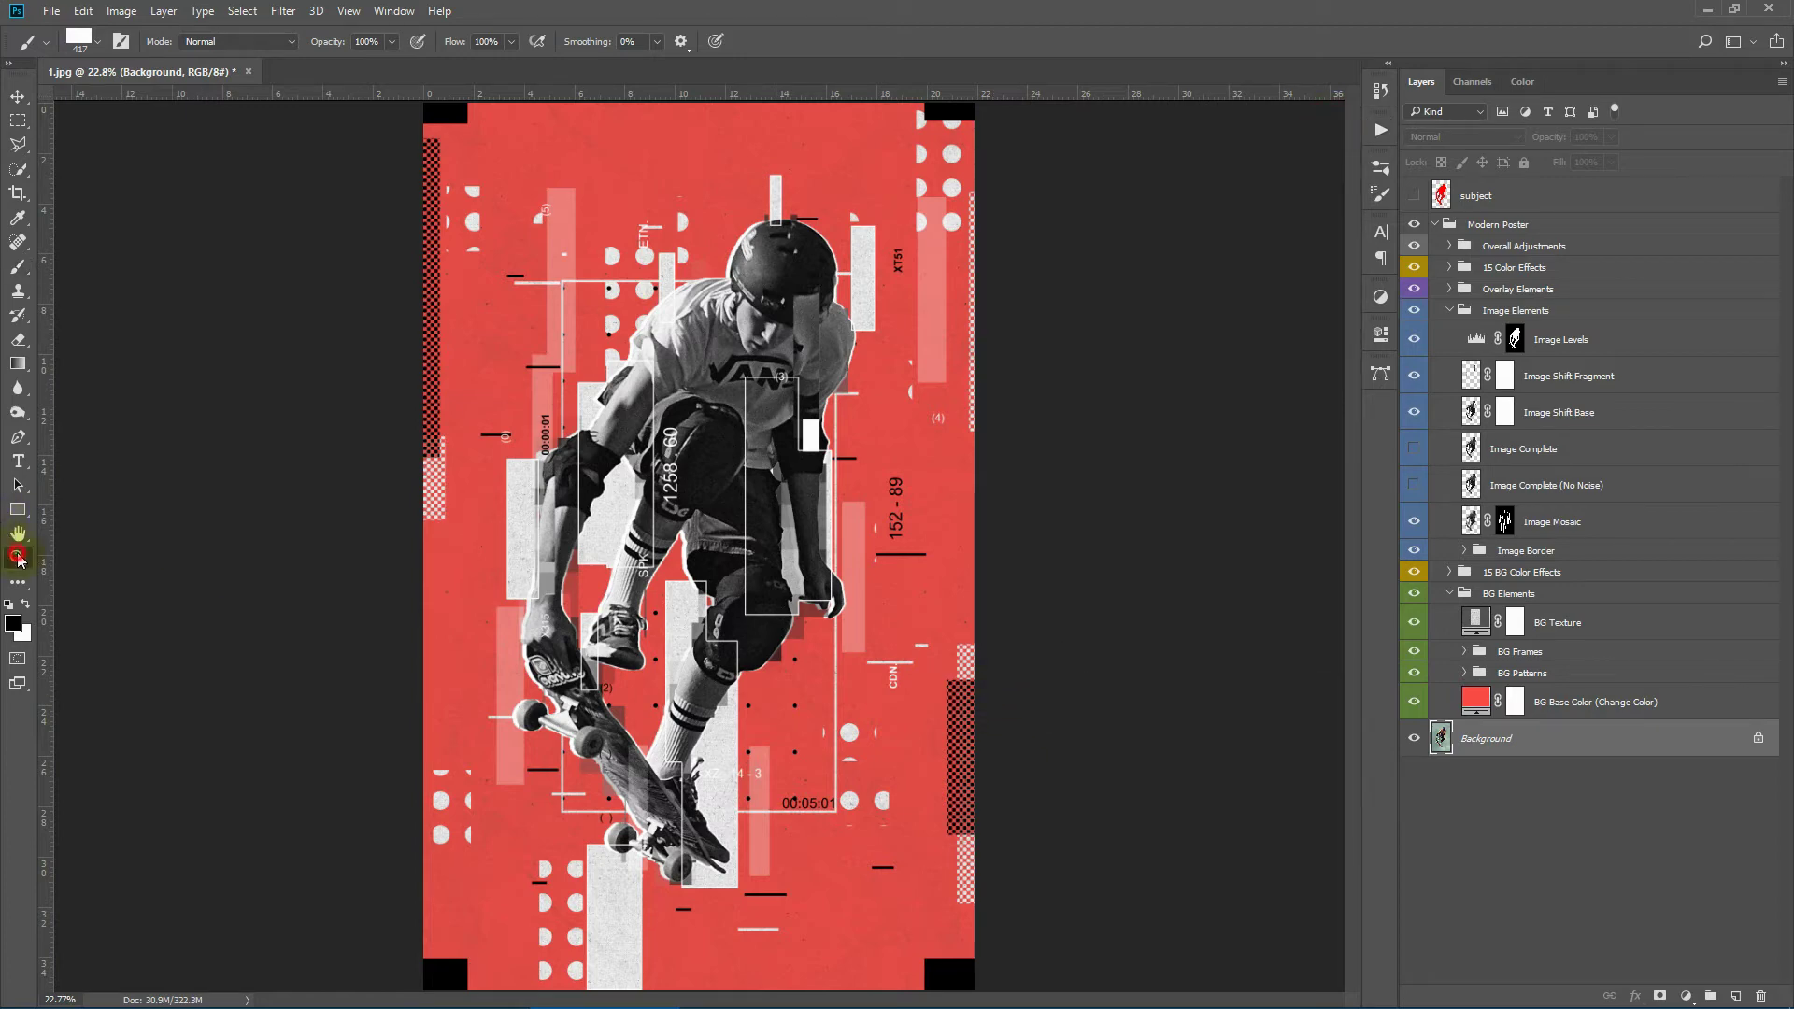
pyautogui.click(17, 557)
pyautogui.click(848, 518)
pyautogui.moveTo(849, 519); pyautogui.dragTo(462, 338)
pyautogui.click(461, 41)
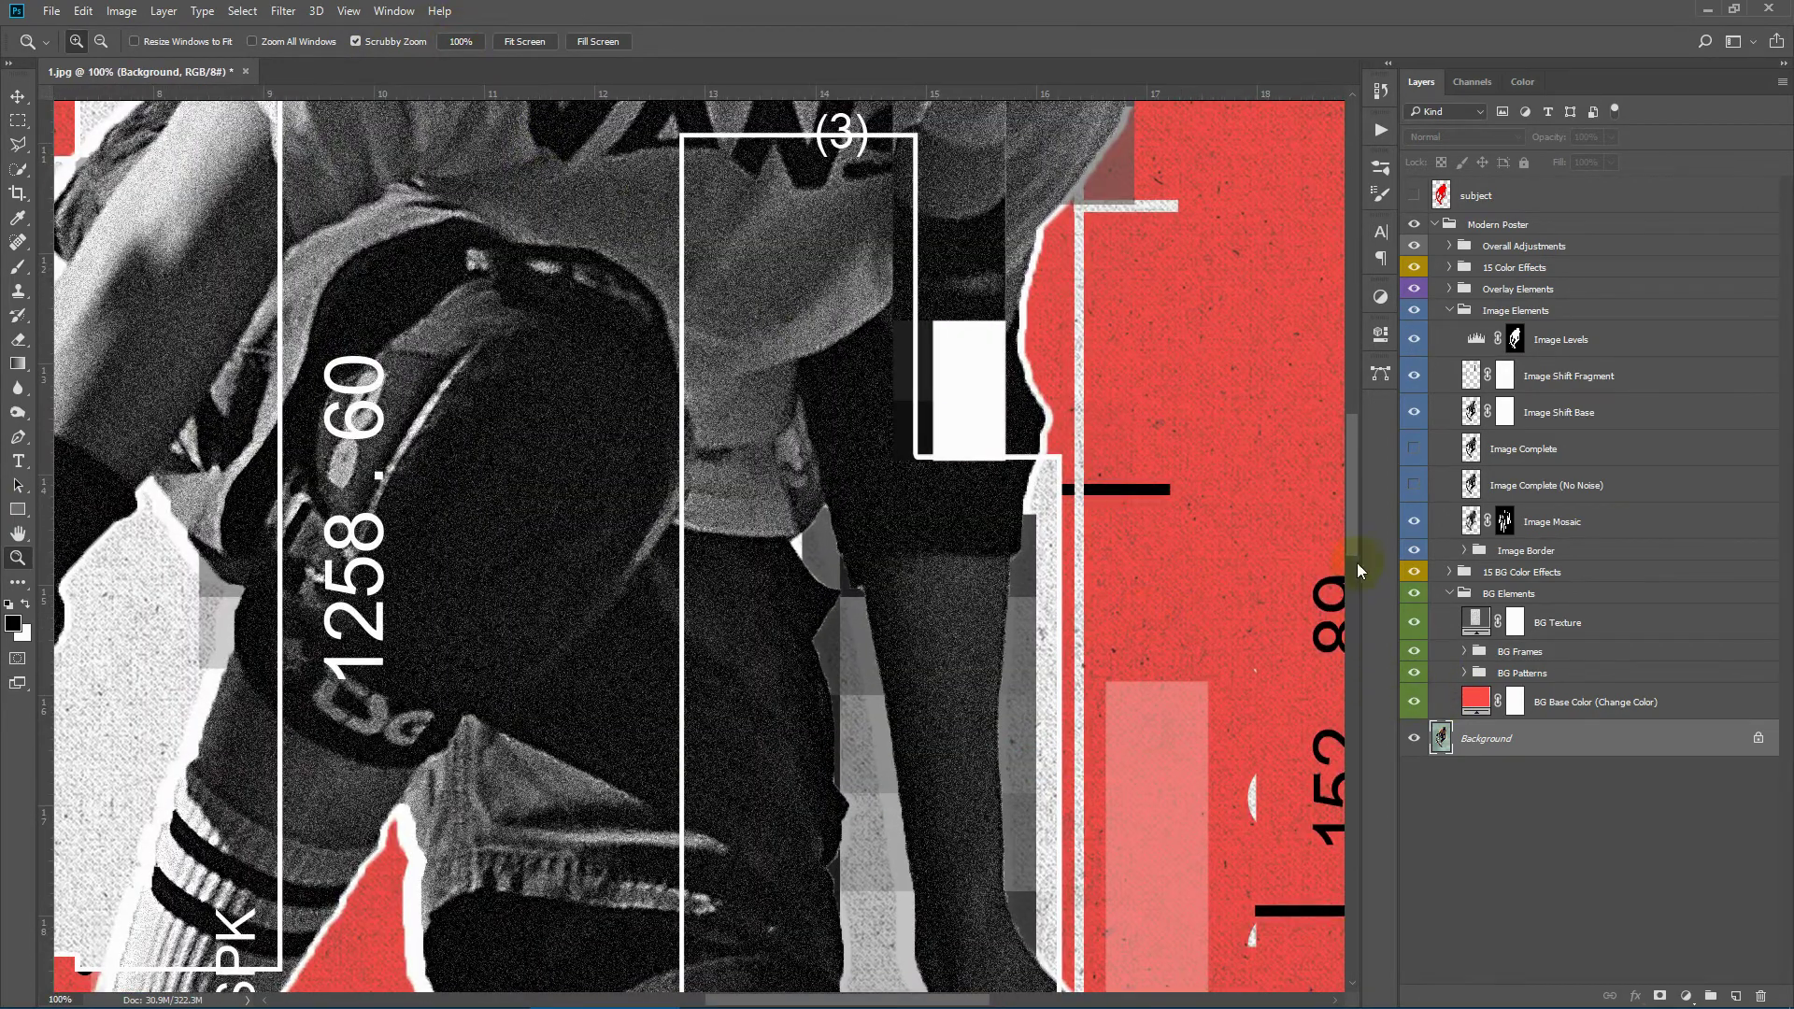
pyautogui.moveTo(1359, 557); pyautogui.dragTo(1357, 441)
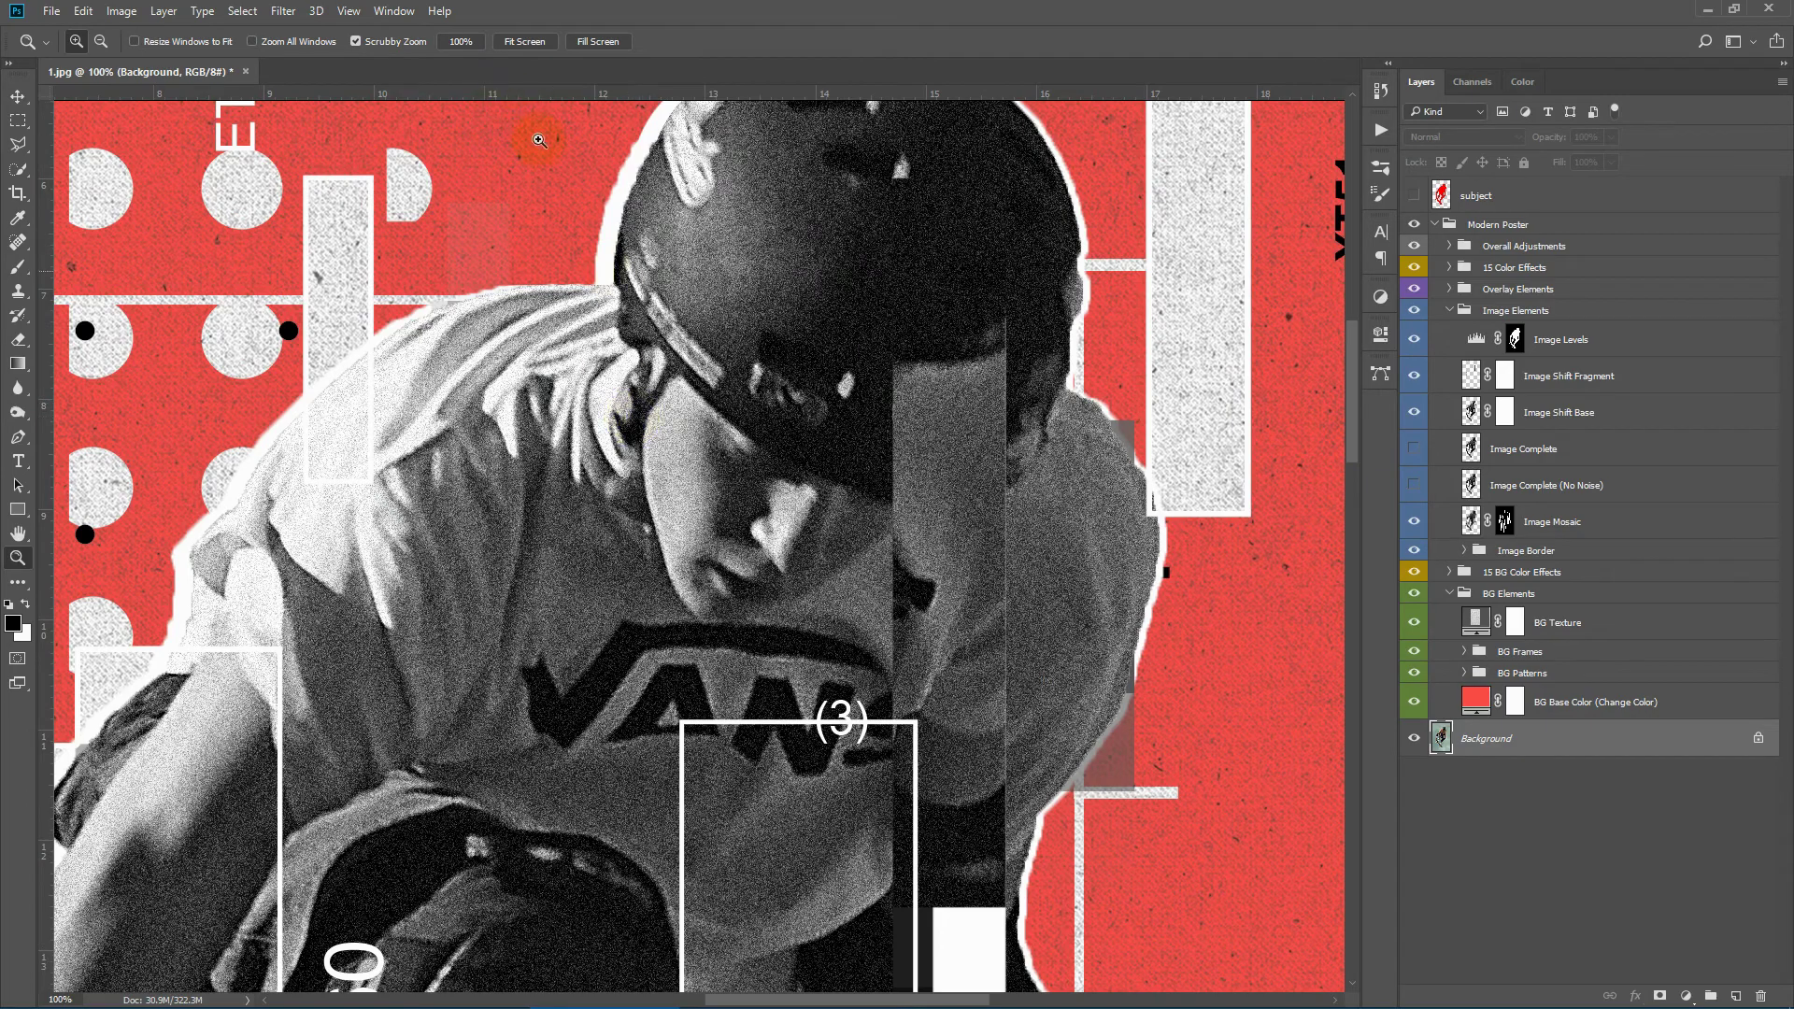
pyautogui.click(524, 41)
# Zoom in around the skater's helmet, switching between actual size and the full view
pyautogui.click(713, 228)
pyautogui.click(598, 162)
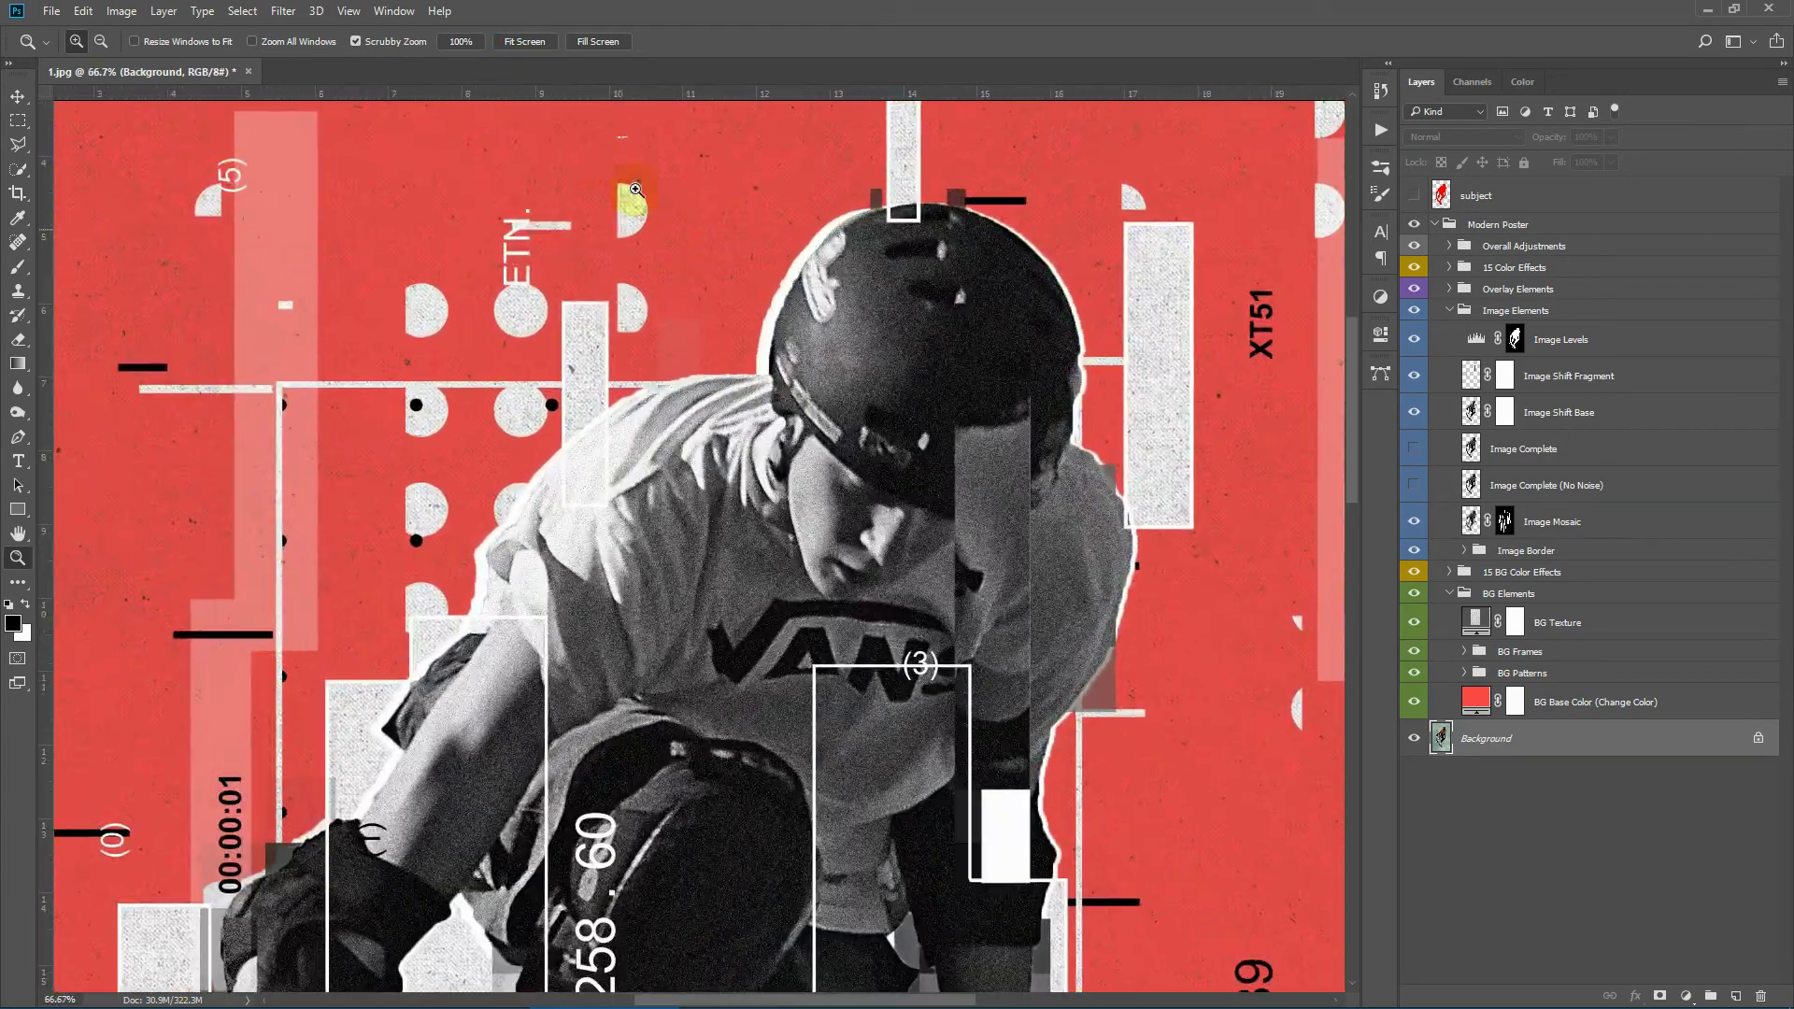
pyautogui.click(461, 41)
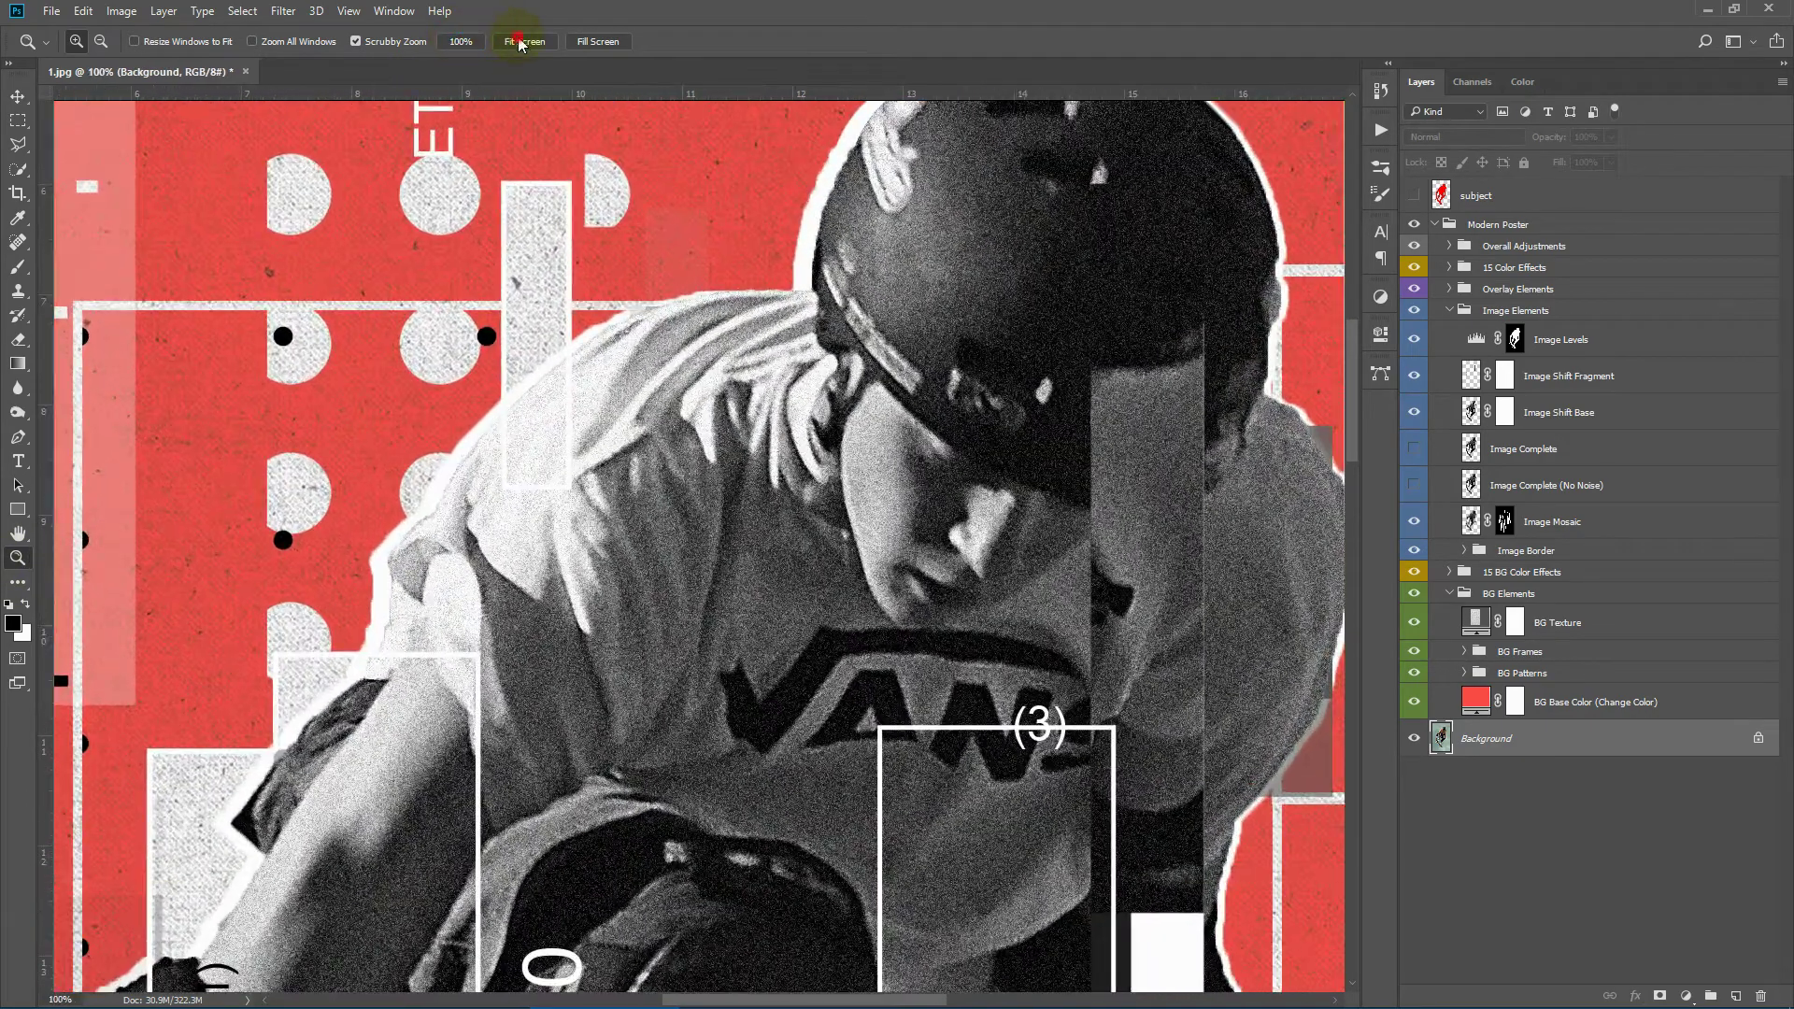
pyautogui.click(525, 41)
pyautogui.click(620, 160)
pyautogui.click(620, 160)
# Pan down past the knees to the skateboard, then fit the whole poster in the window
pyautogui.click(18, 532)
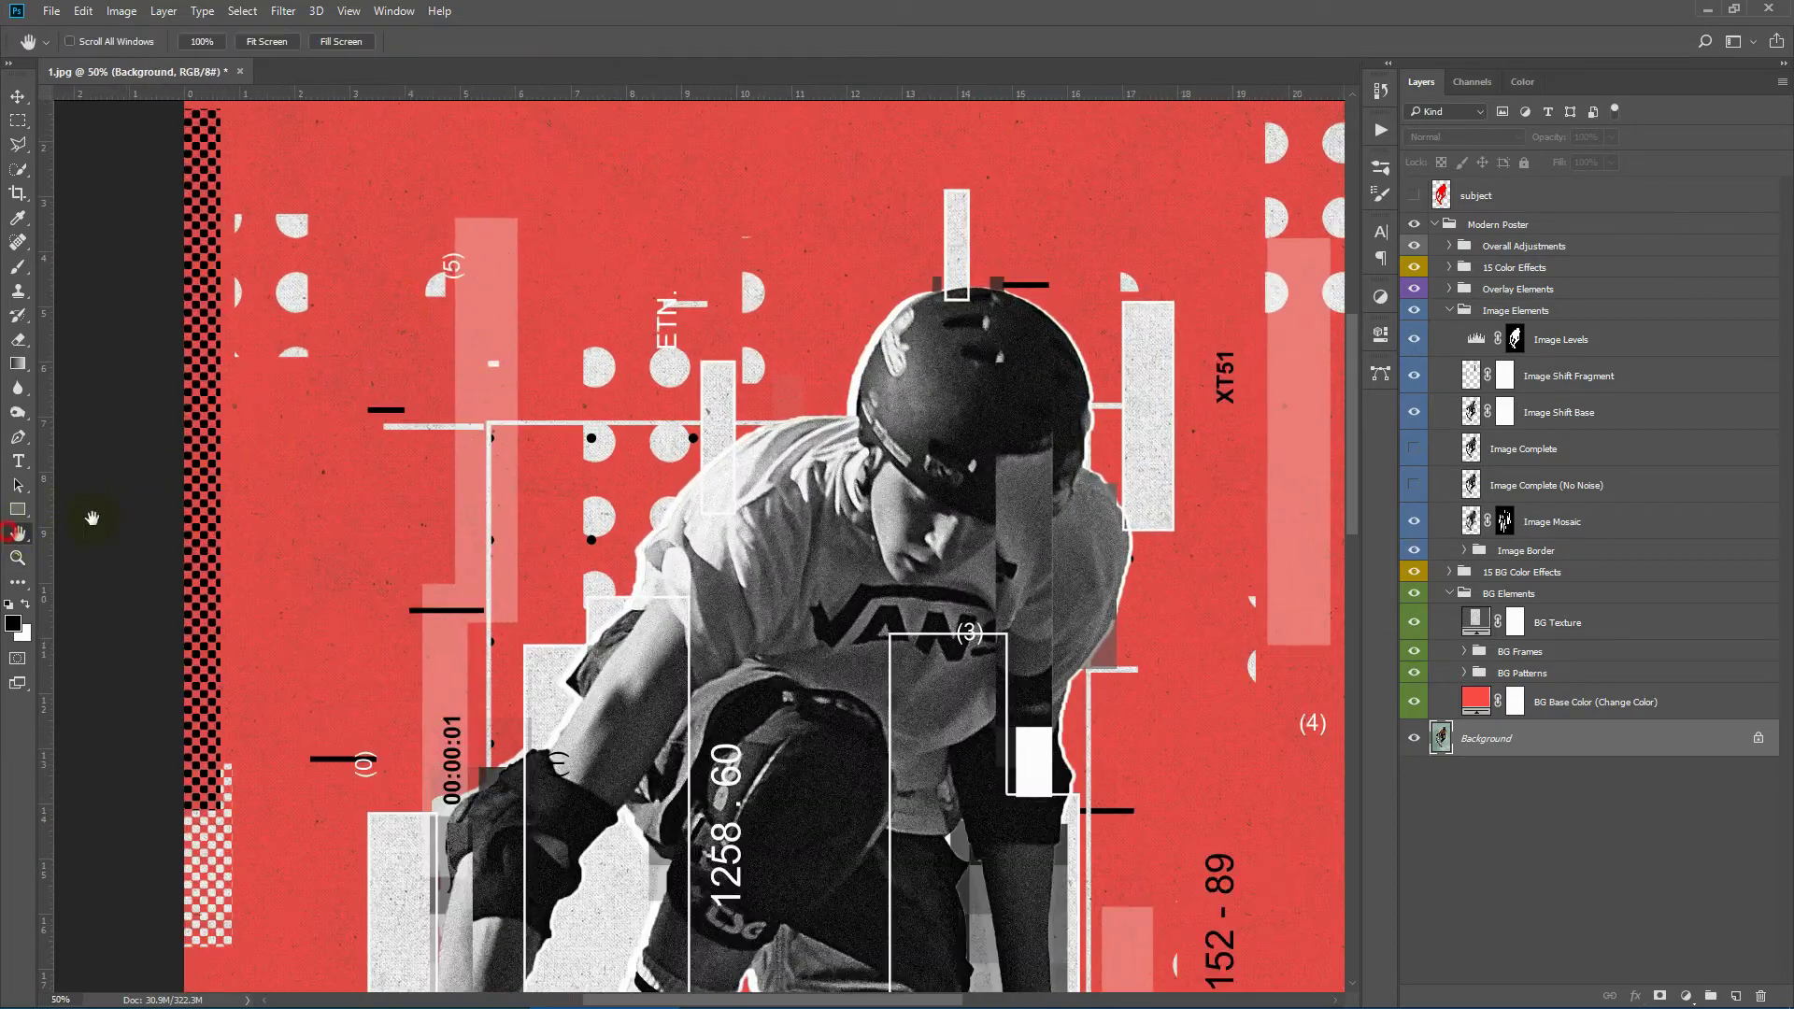
pyautogui.moveTo(326, 479); pyautogui.dragTo(549, 404)
pyautogui.moveTo(829, 849); pyautogui.dragTo(914, 251)
pyautogui.moveTo(946, 673); pyautogui.dragTo(950, 627)
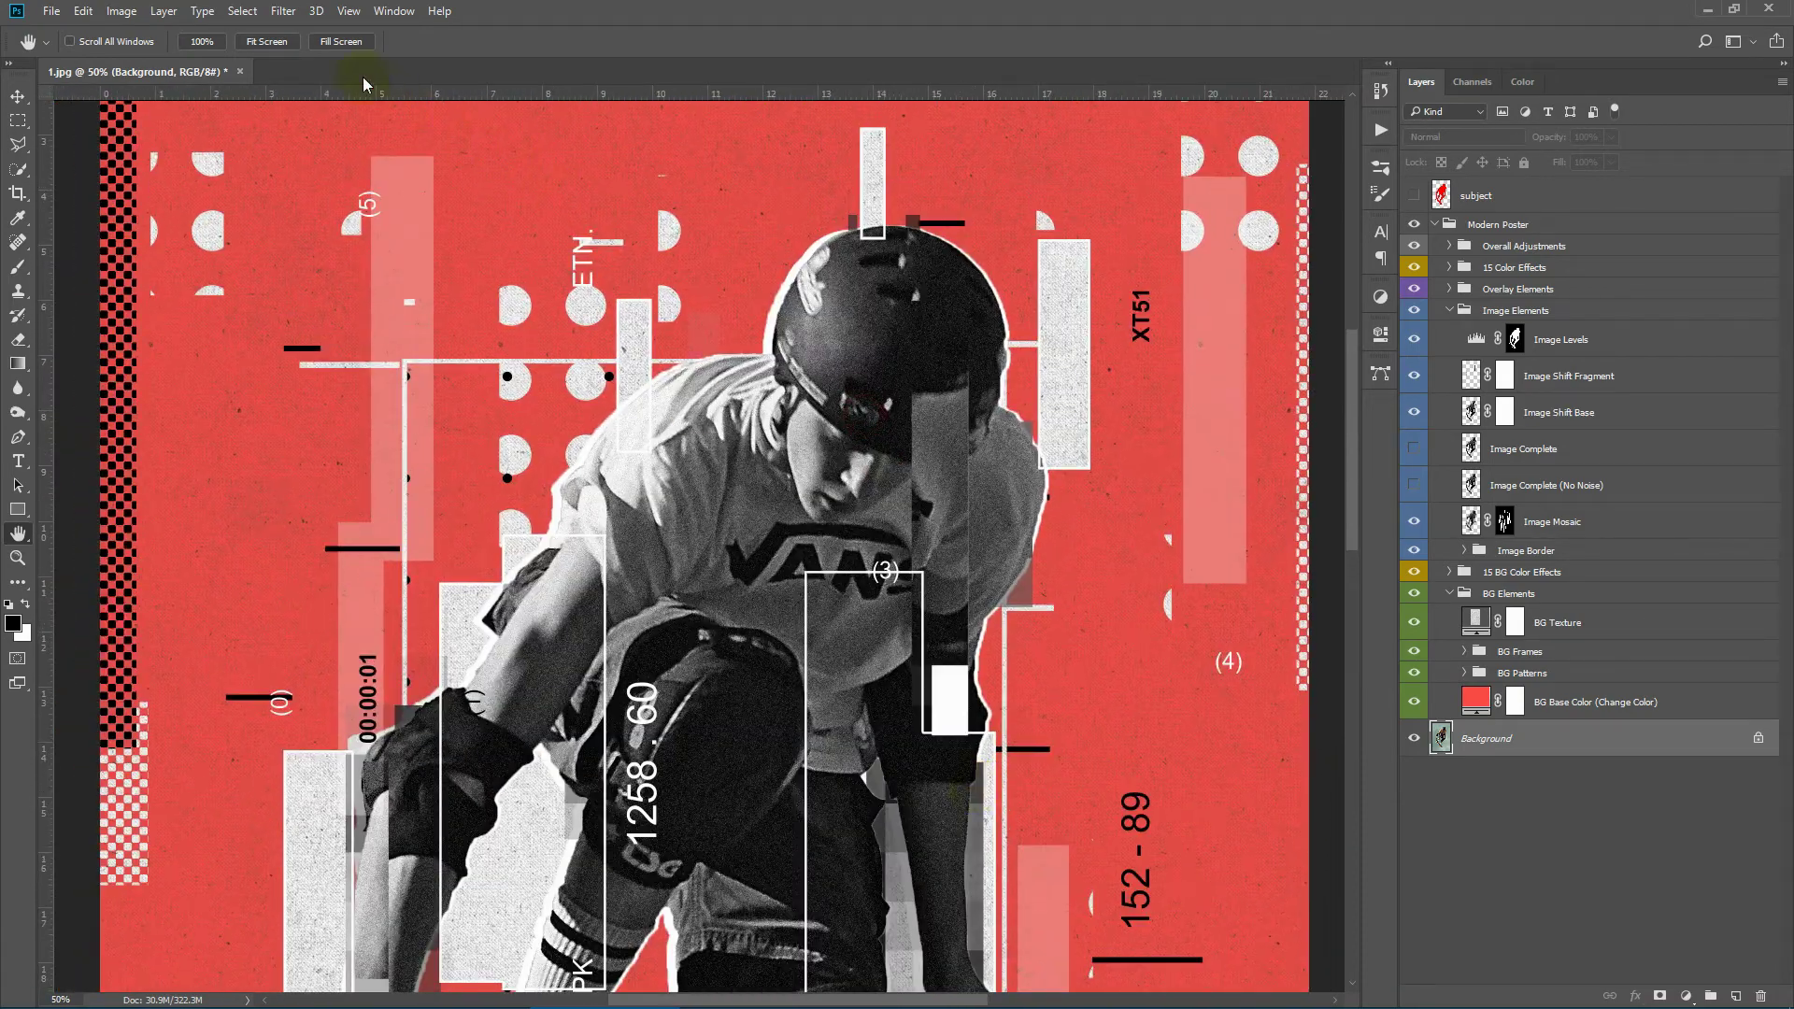
pyautogui.click(267, 41)
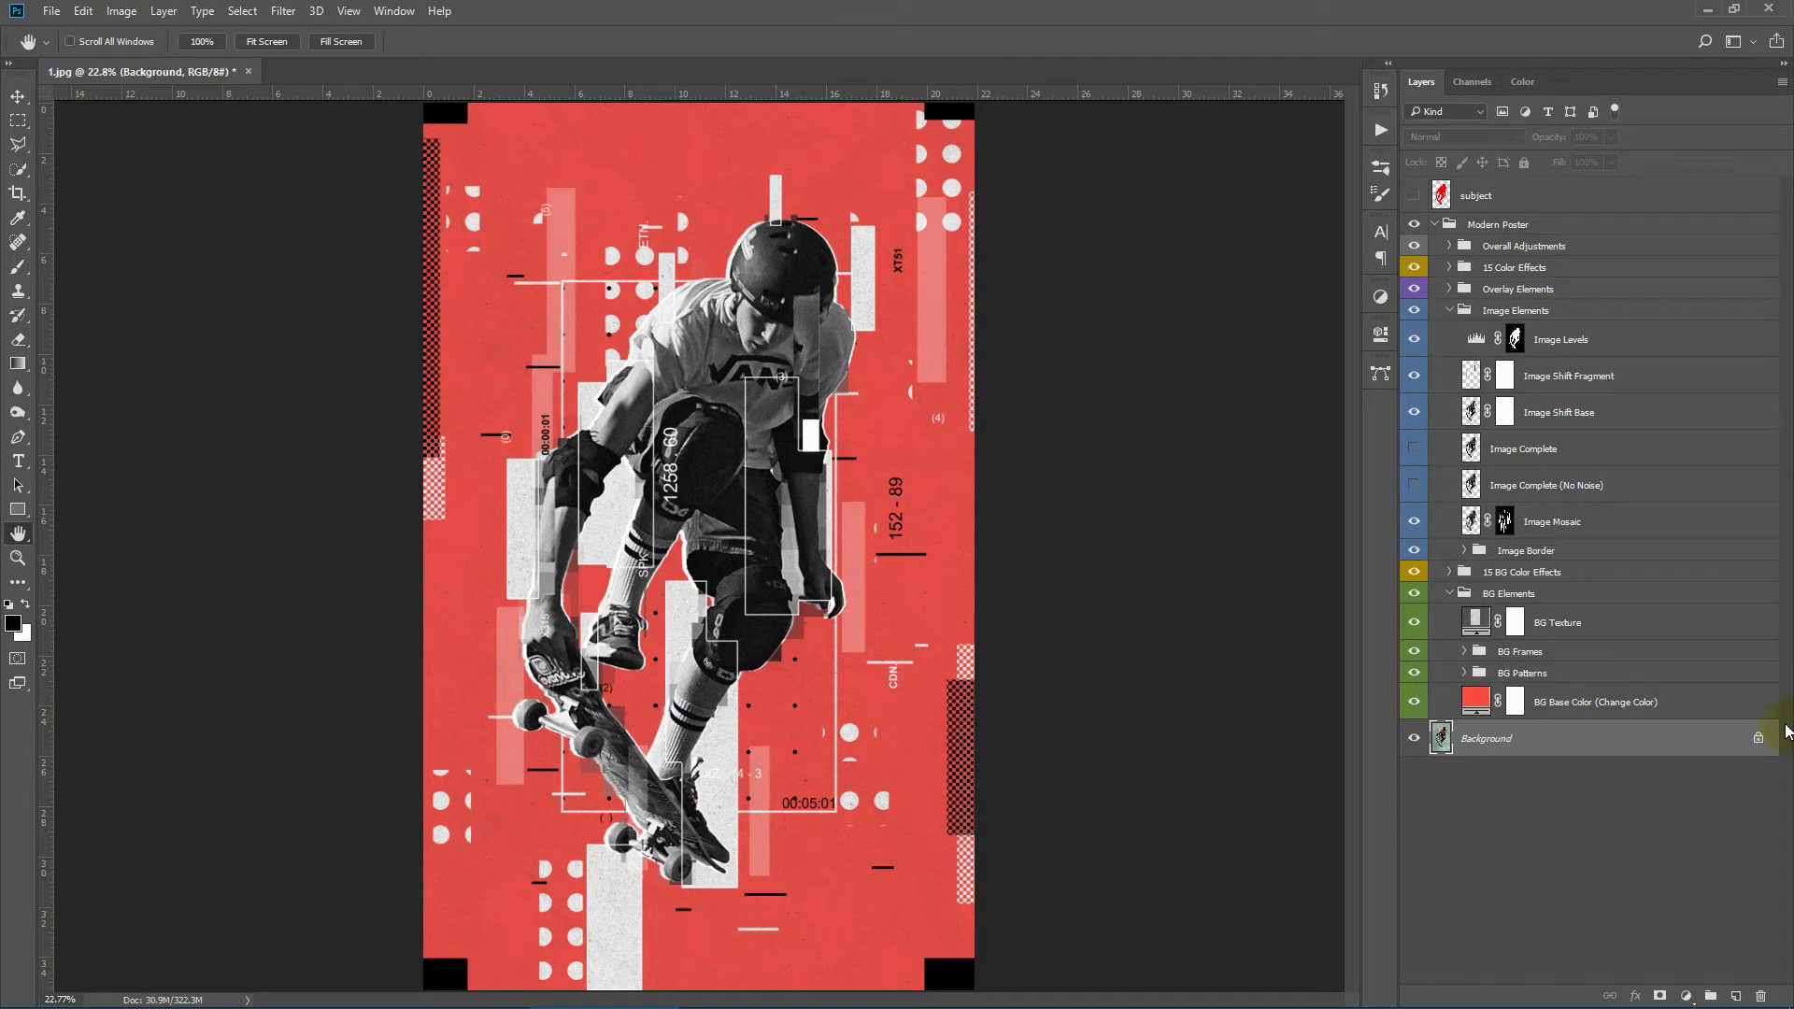
# Preview green and teal BG Base Color fills, then cancel to keep the red background
pyautogui.click(1530, 617)
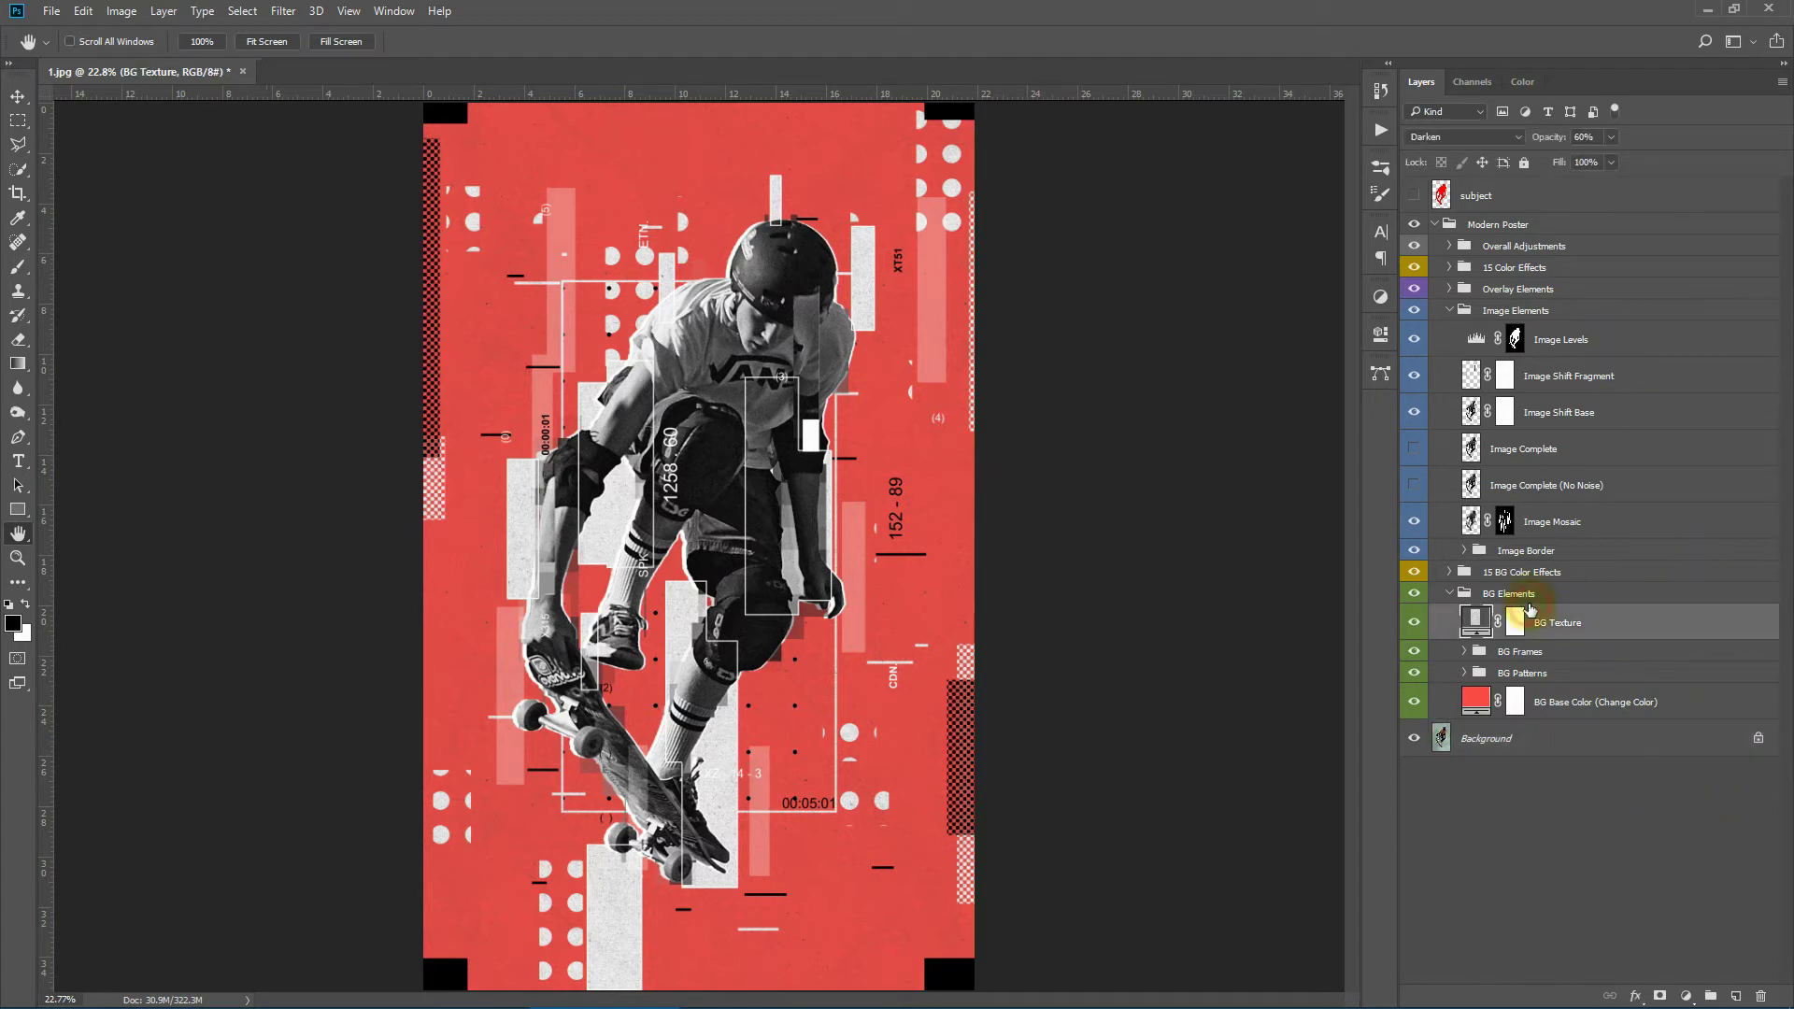
pyautogui.click(1528, 595)
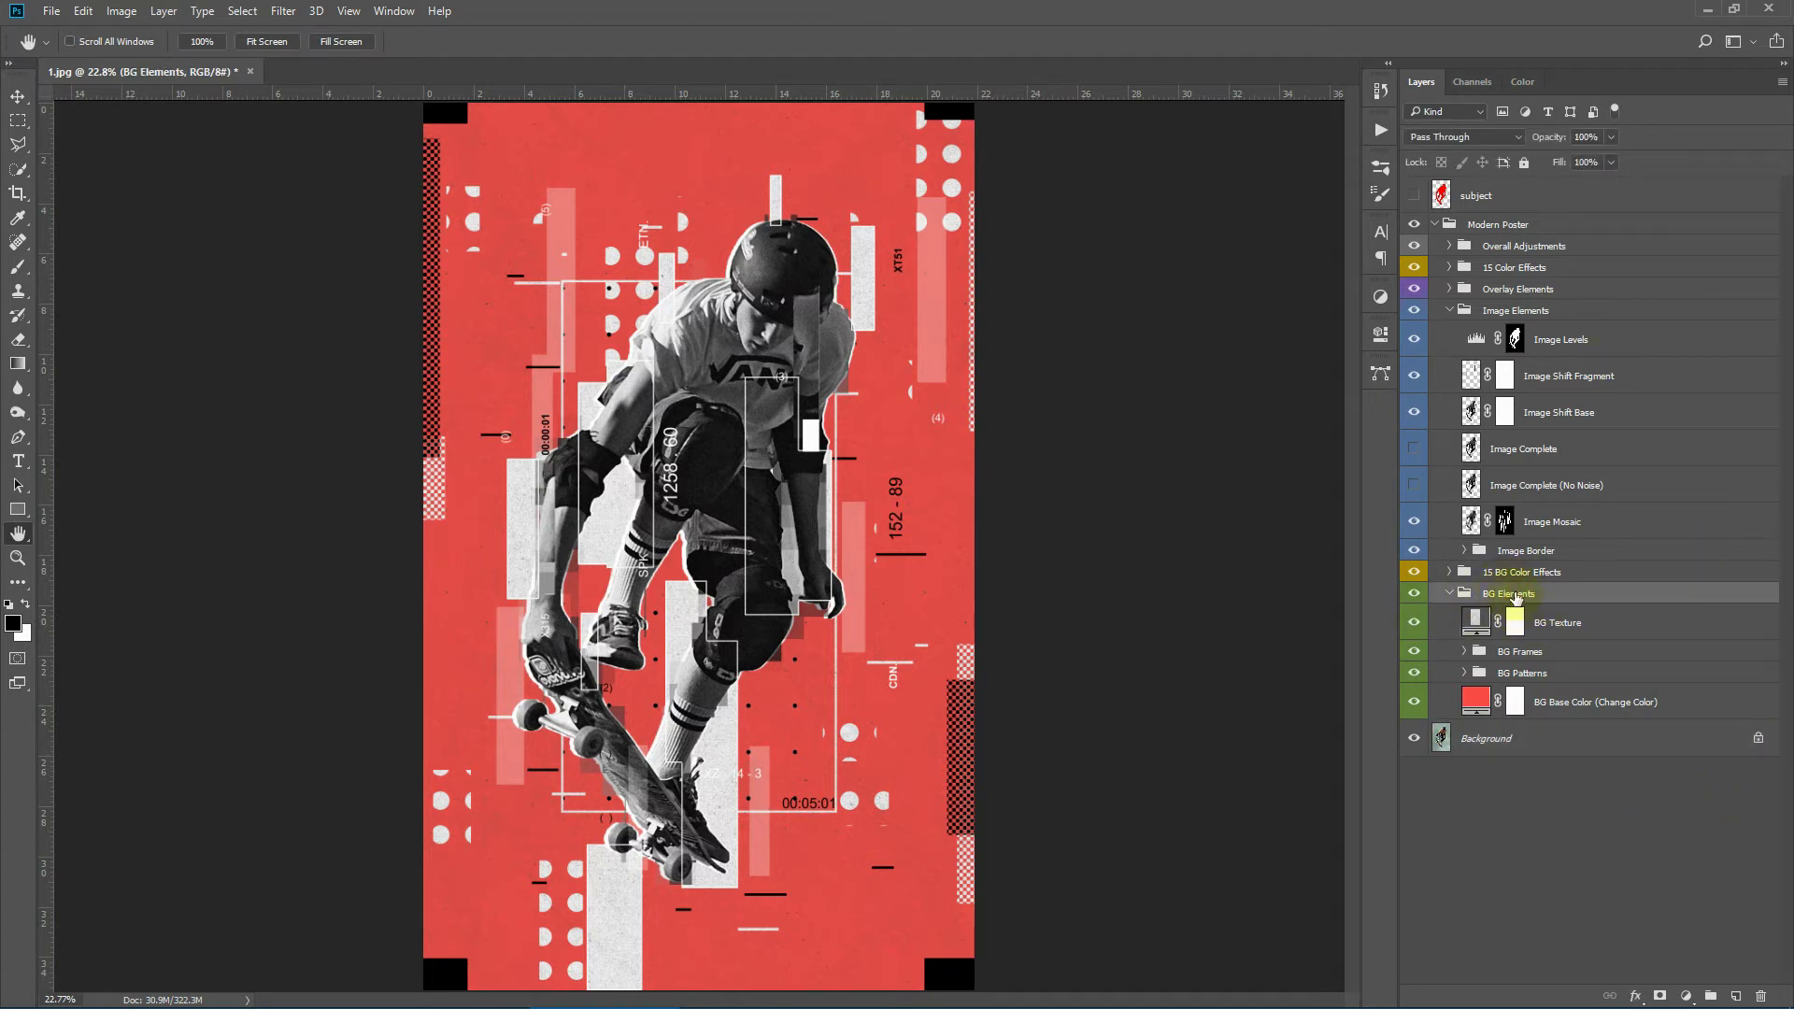
pyautogui.click(1605, 704)
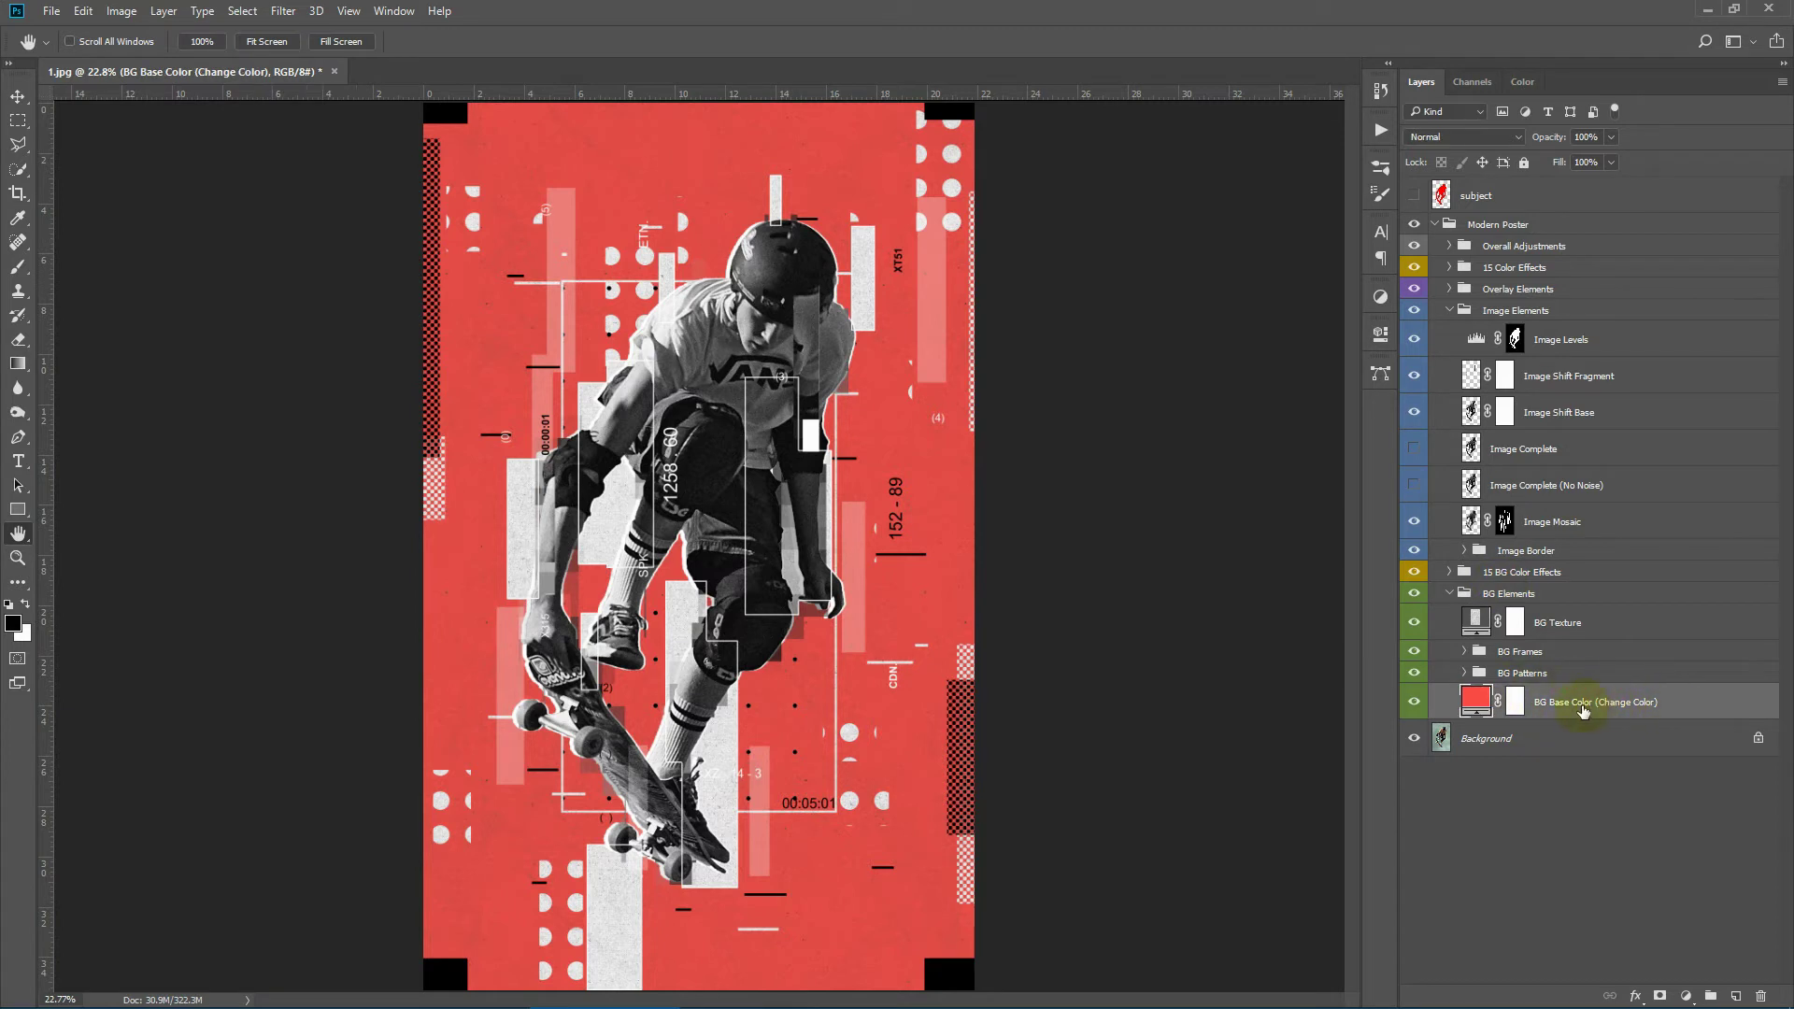
pyautogui.doubleClick(1471, 705)
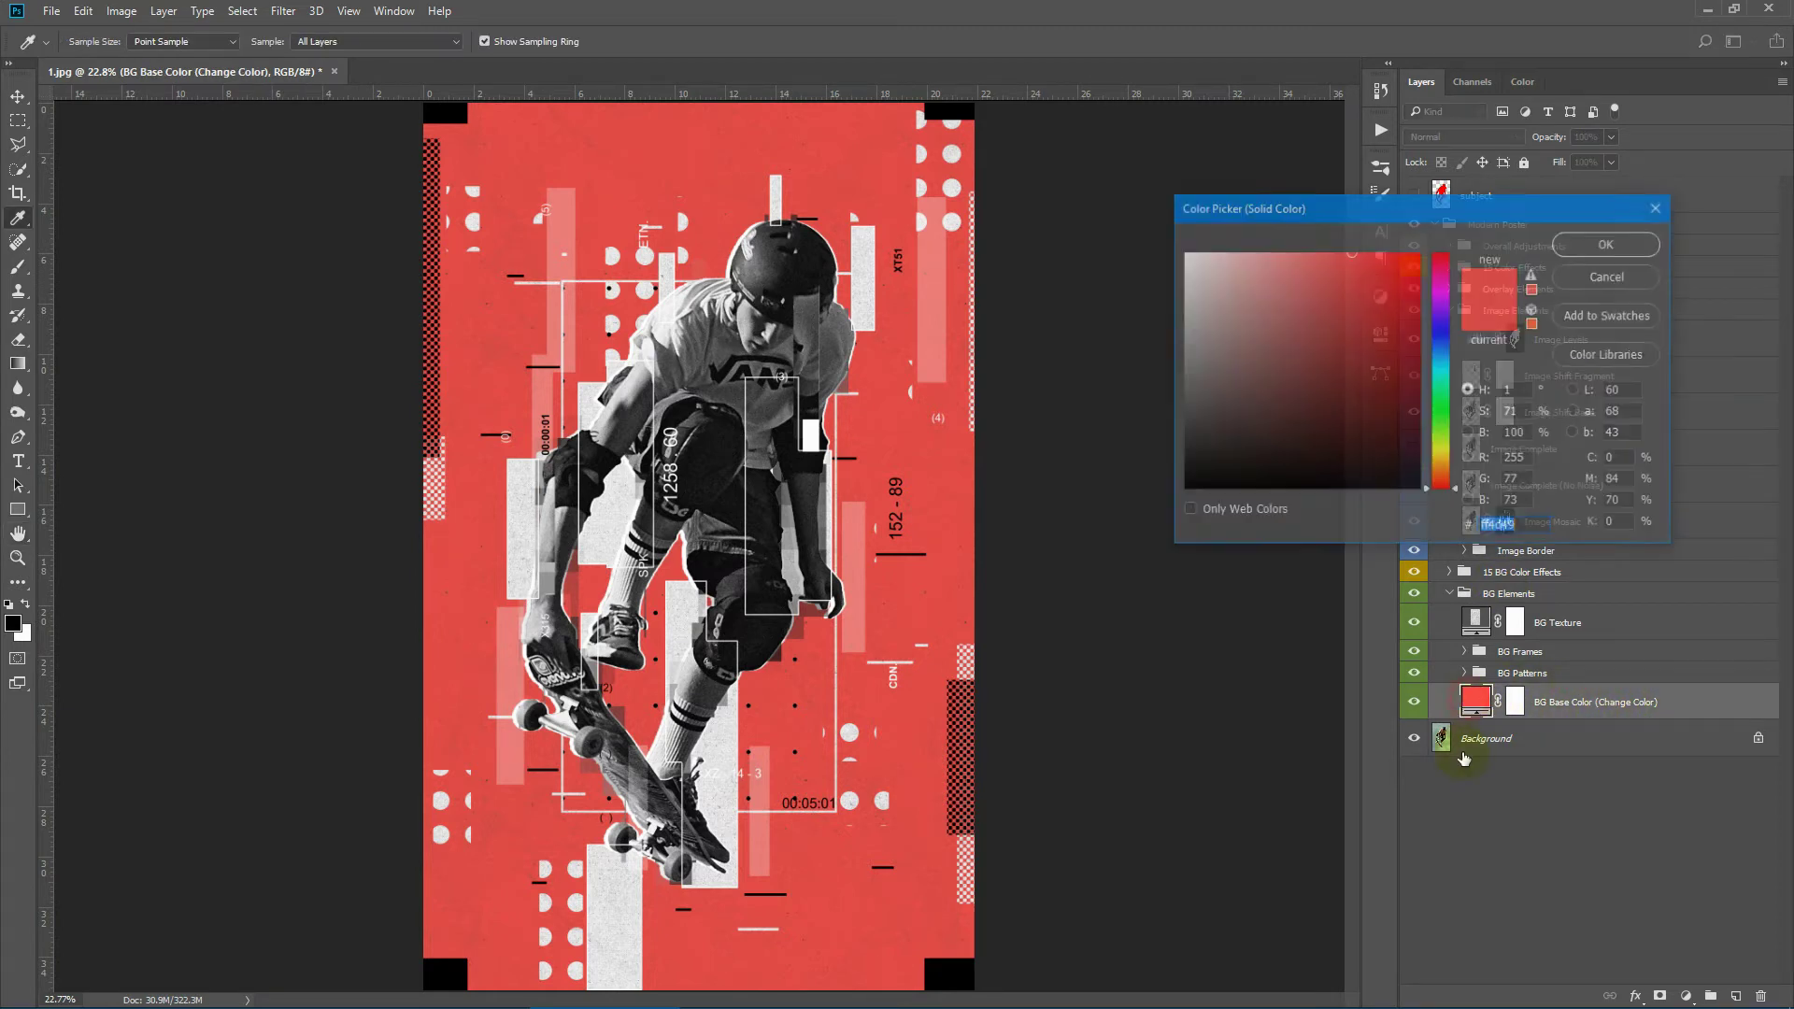
pyautogui.moveTo(1386, 196)
pyautogui.mouseDown()
pyautogui.moveTo(1343, 252)
pyautogui.moveTo(1399, 304)
pyautogui.moveTo(1403, 450)
pyautogui.mouseUp()
pyautogui.moveTo(1309, 327)
pyautogui.mouseDown()
pyautogui.moveTo(1269, 306)
pyautogui.moveTo(1291, 320)
pyautogui.mouseUp()
pyautogui.moveTo(1404, 445); pyautogui.dragTo(1410, 441)
pyautogui.moveTo(1290, 322); pyautogui.dragTo(1293, 353)
pyautogui.click(1567, 318)
# Toggle the BG Patterns group's visibility and expand it
pyautogui.press('h')
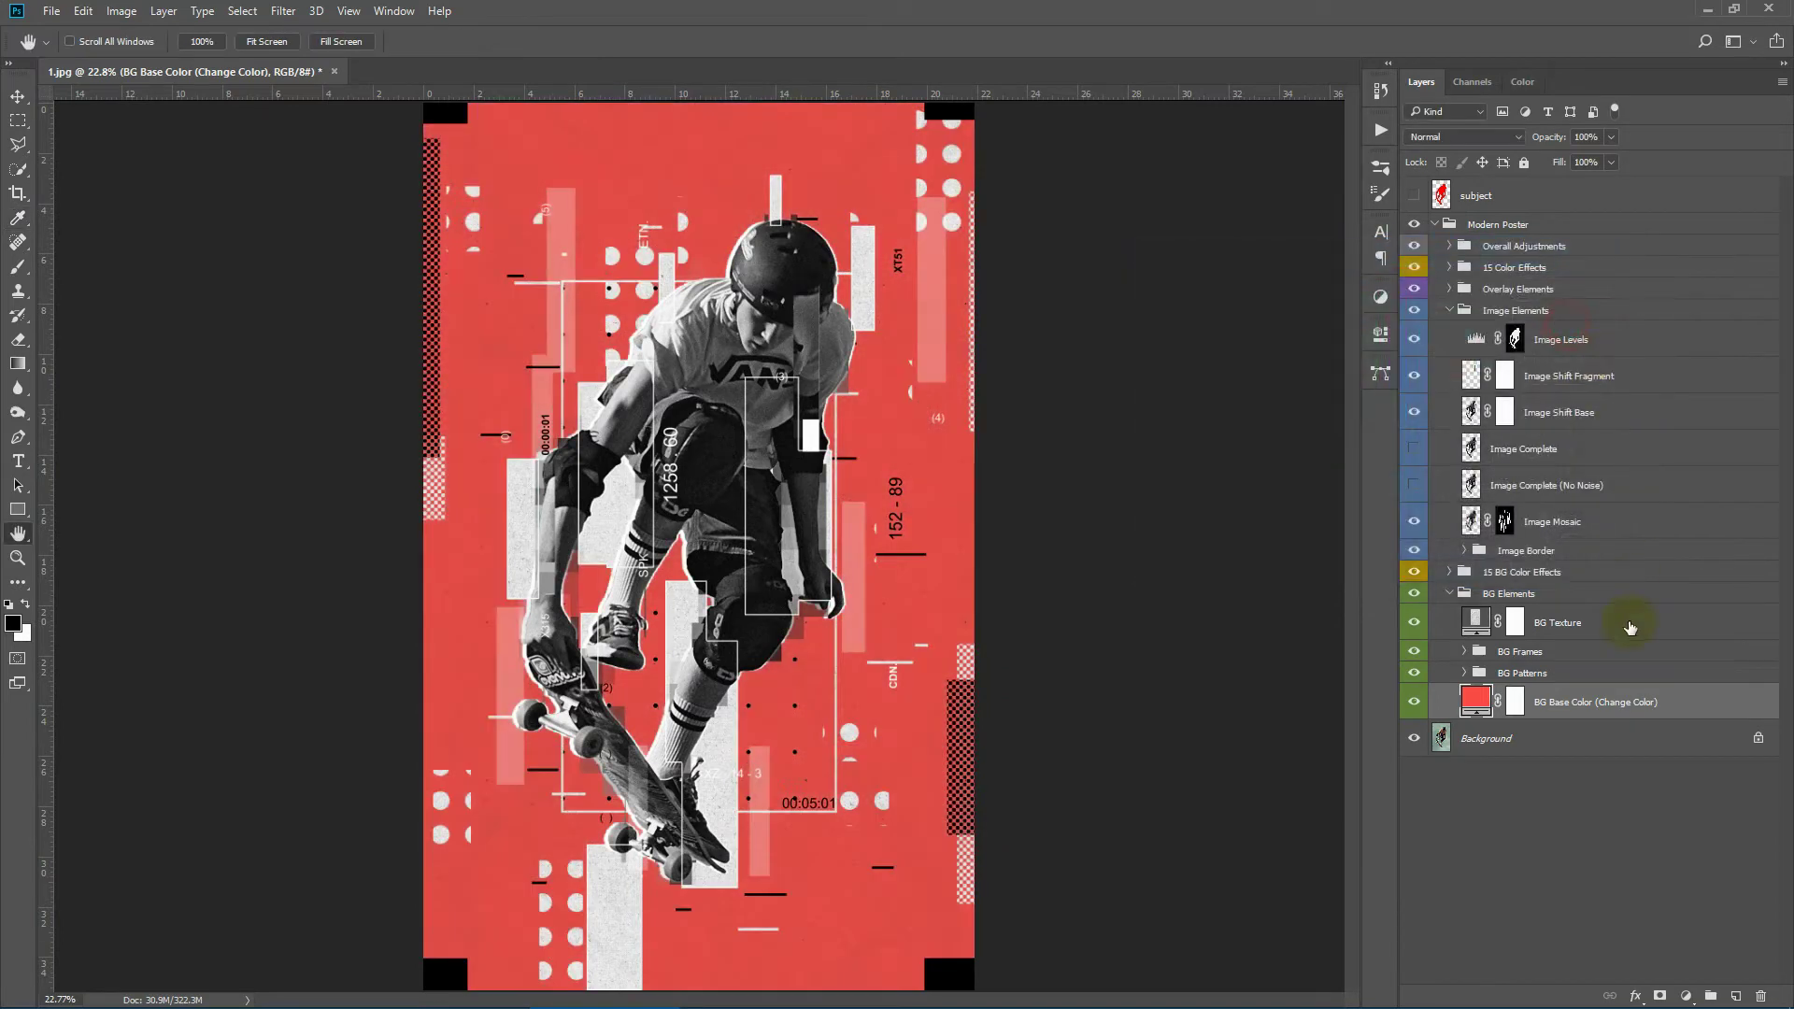
pyautogui.click(1586, 673)
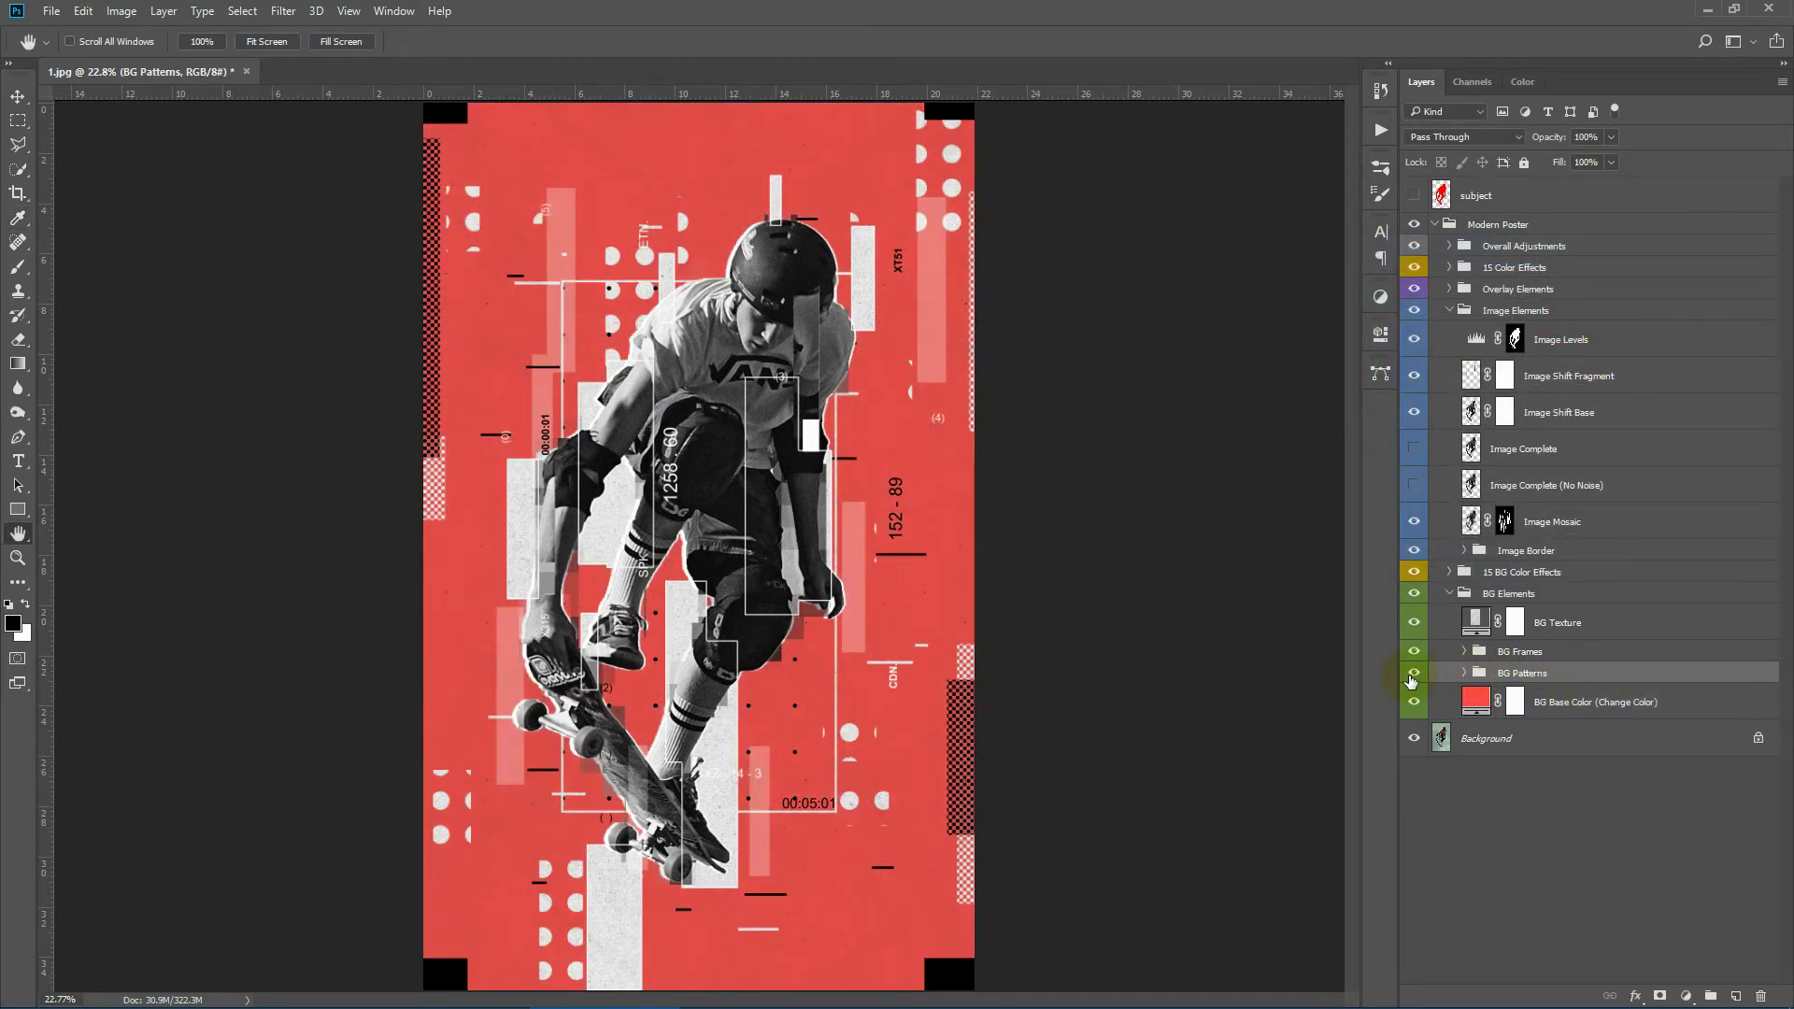
pyautogui.click(1412, 675)
pyautogui.click(1412, 674)
pyautogui.click(1464, 674)
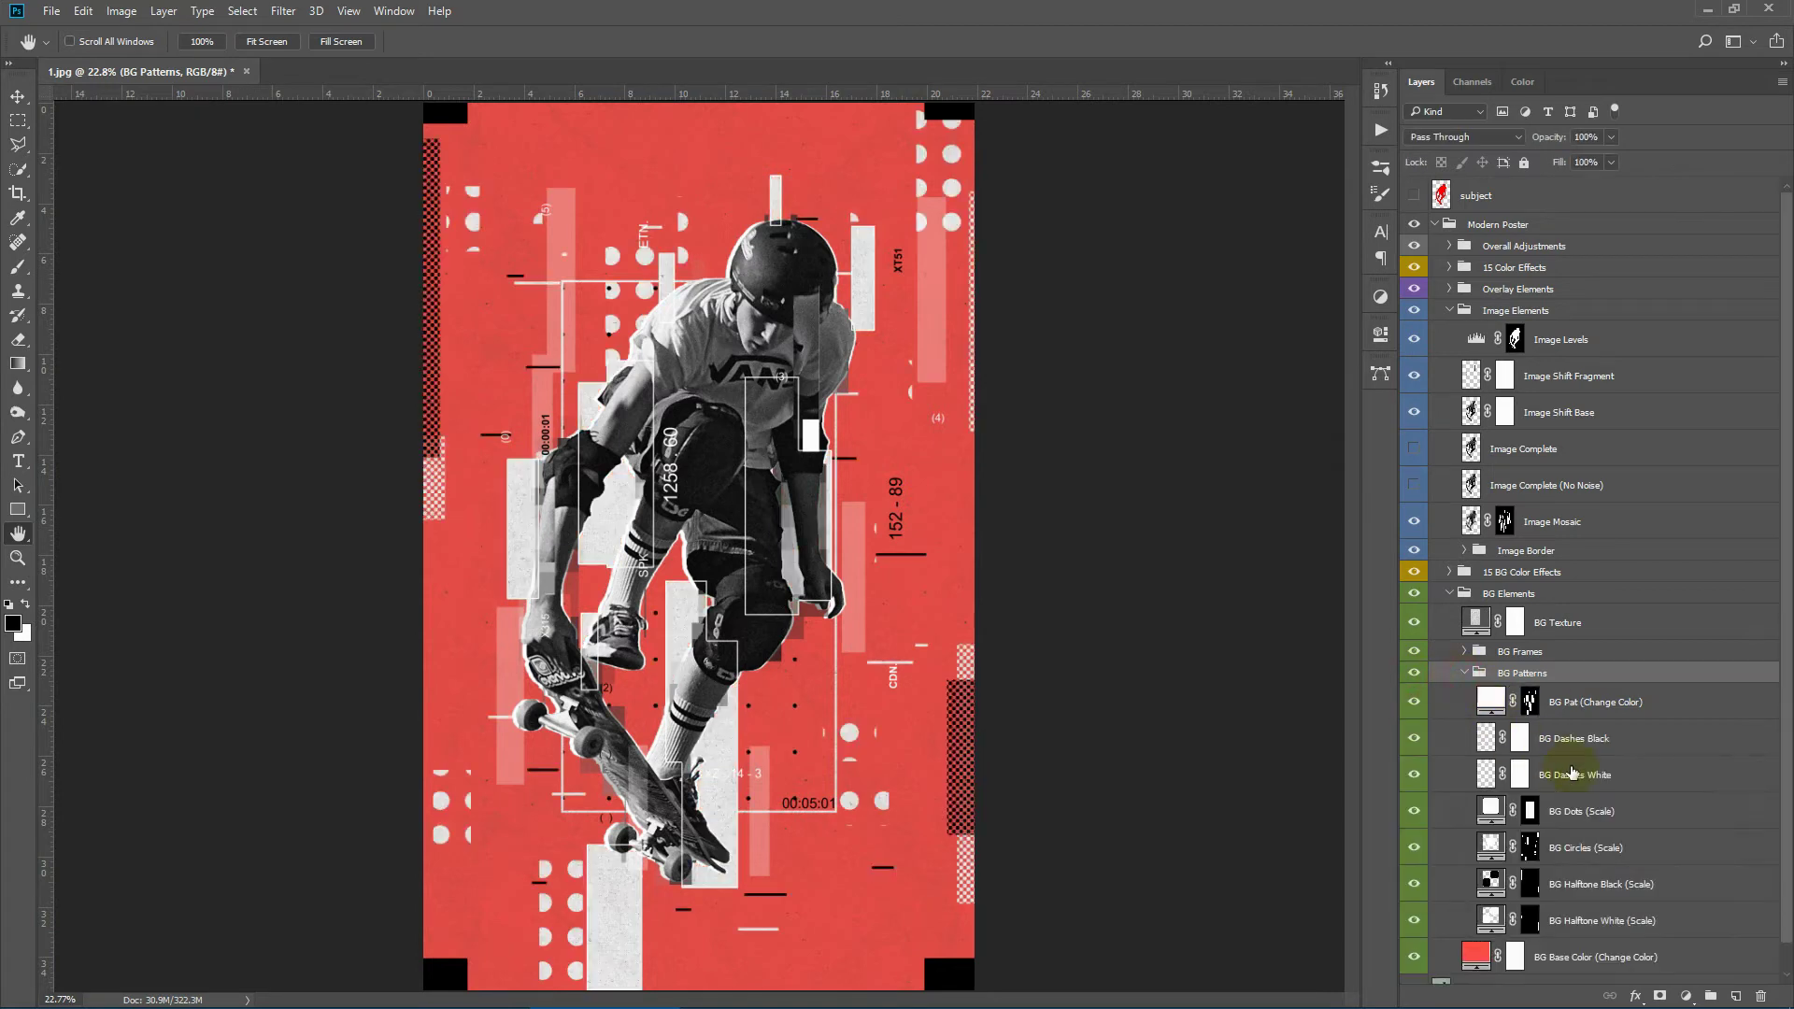
pyautogui.scroll(-1, 1687, 719)
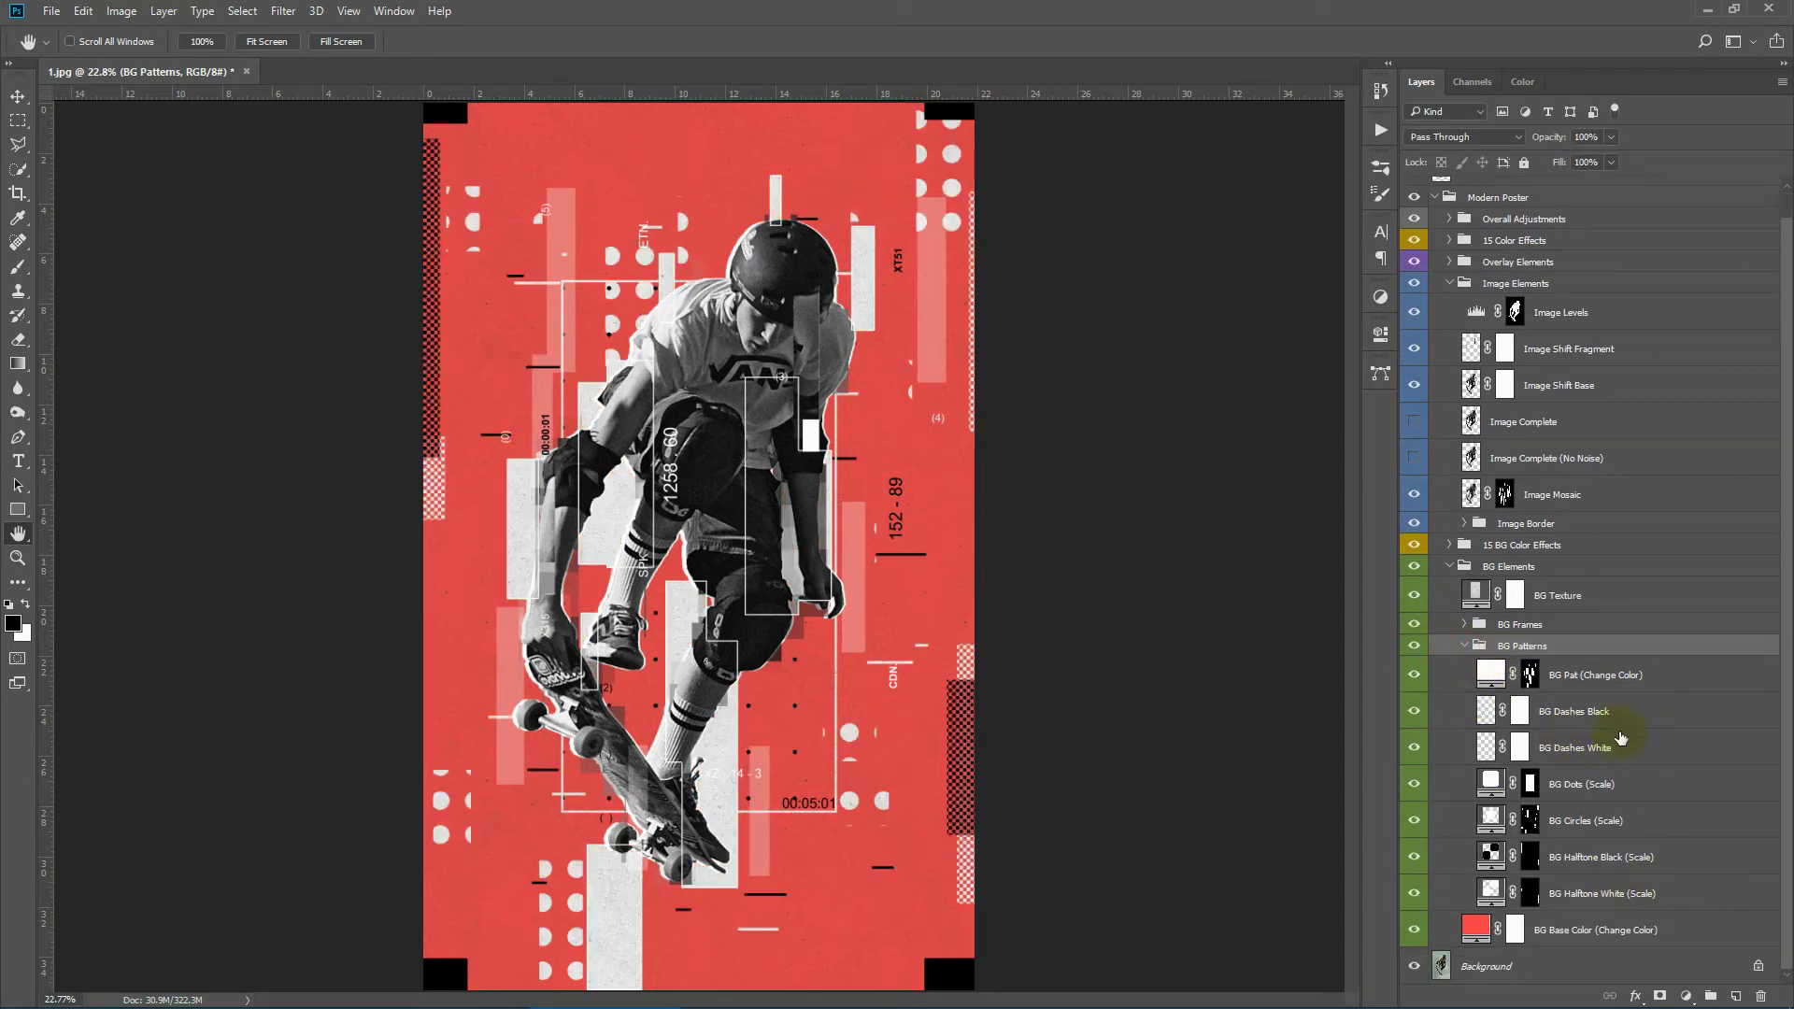
# Toggle BG Halftone White and preview a 102 pattern scale before cancelling
pyautogui.click(1676, 899)
pyautogui.click(1411, 894)
pyautogui.click(1409, 895)
pyautogui.doubleClick(1491, 890)
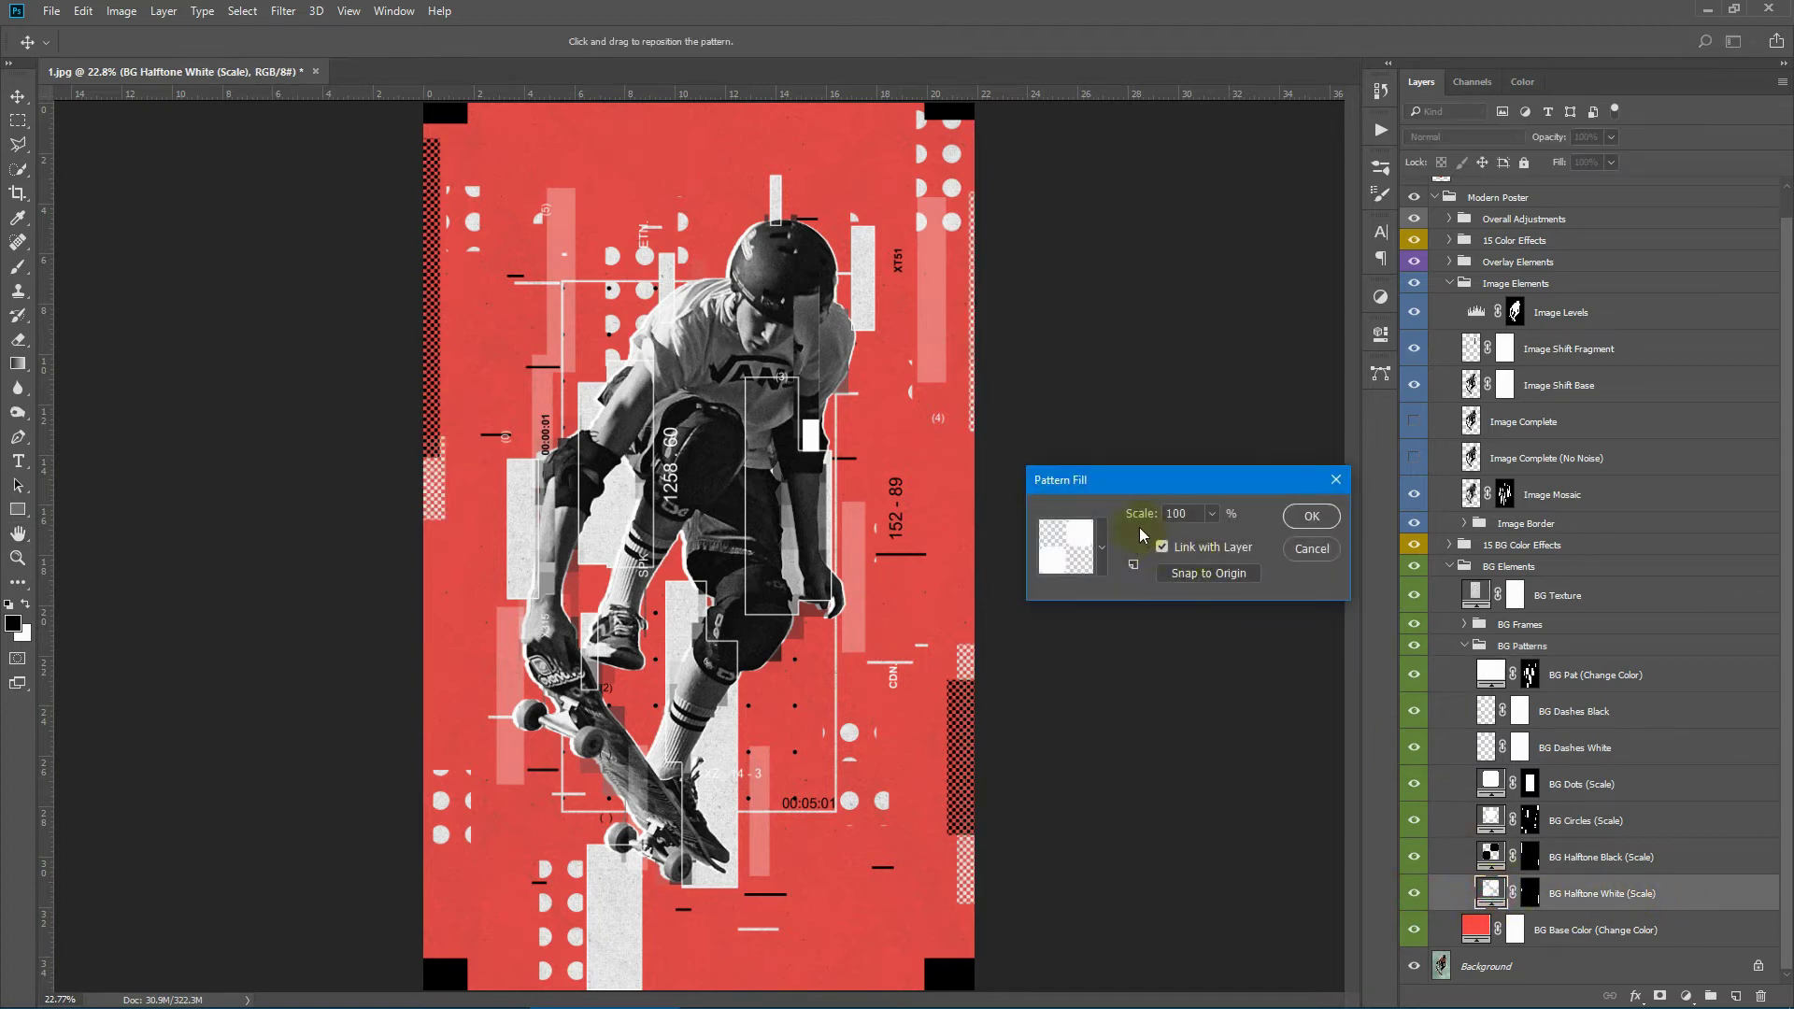
pyautogui.press('Up')
pyautogui.press('Up')
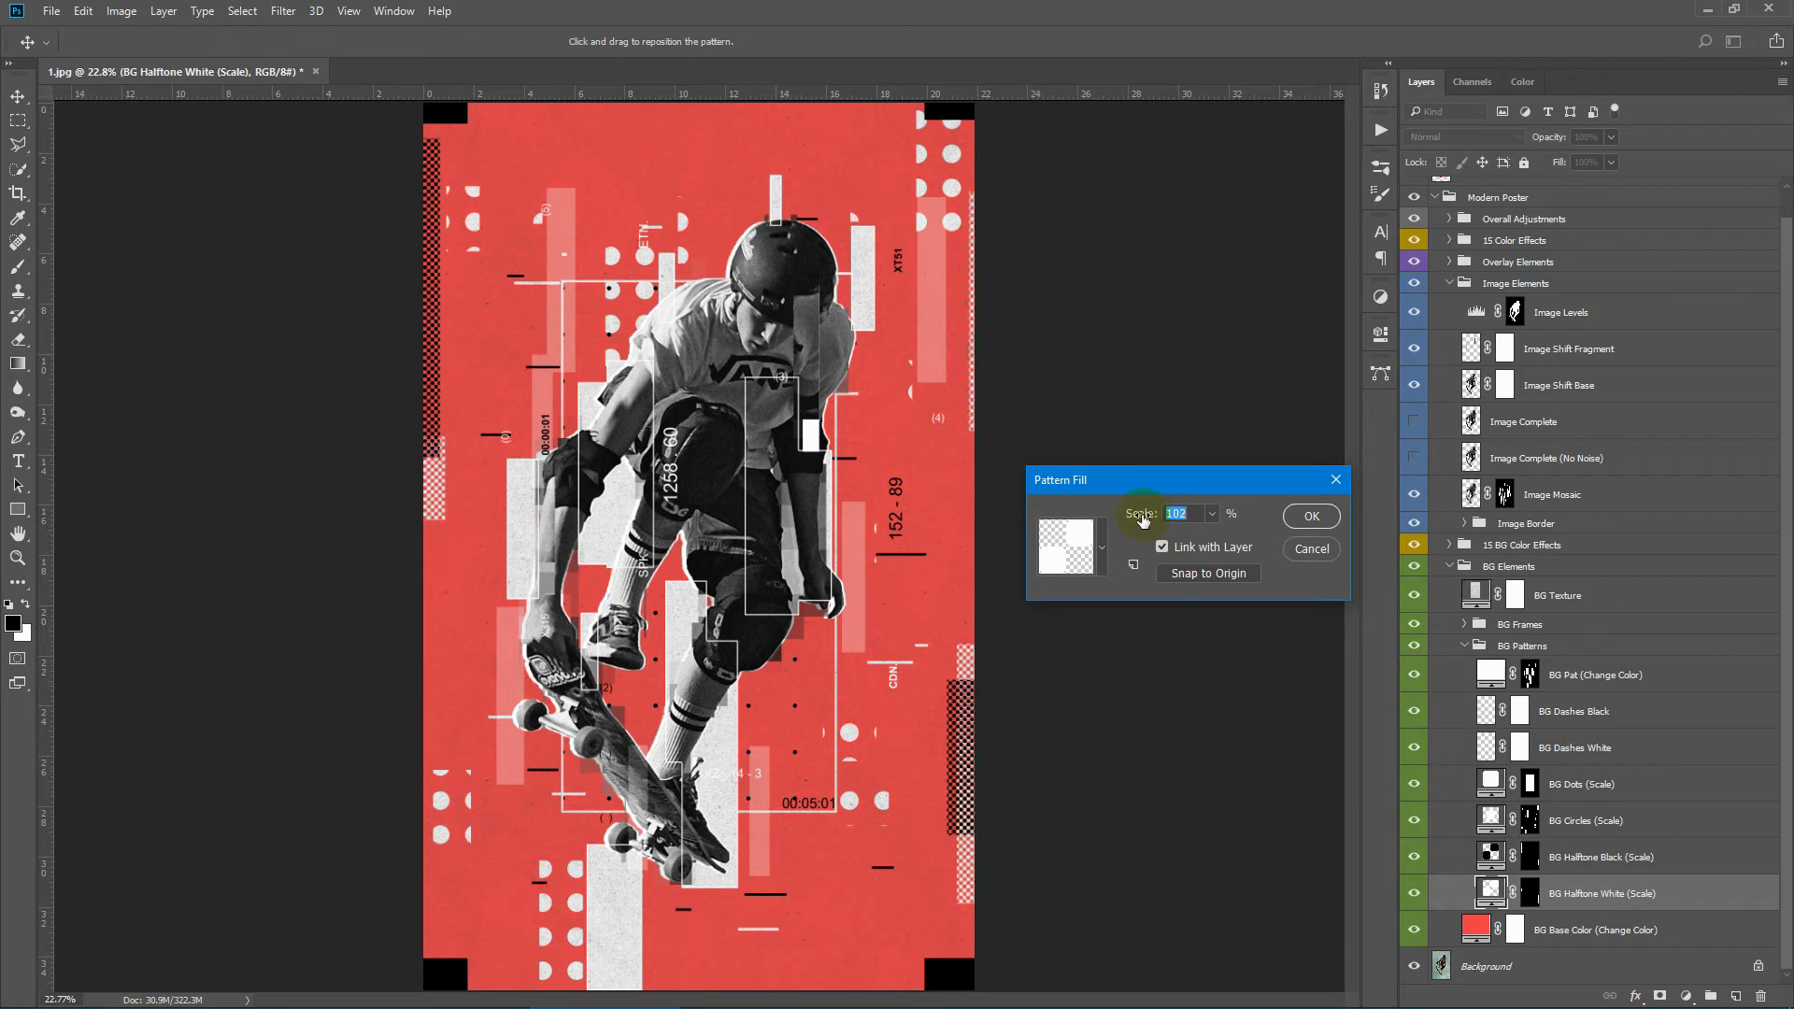
pyautogui.click(1312, 548)
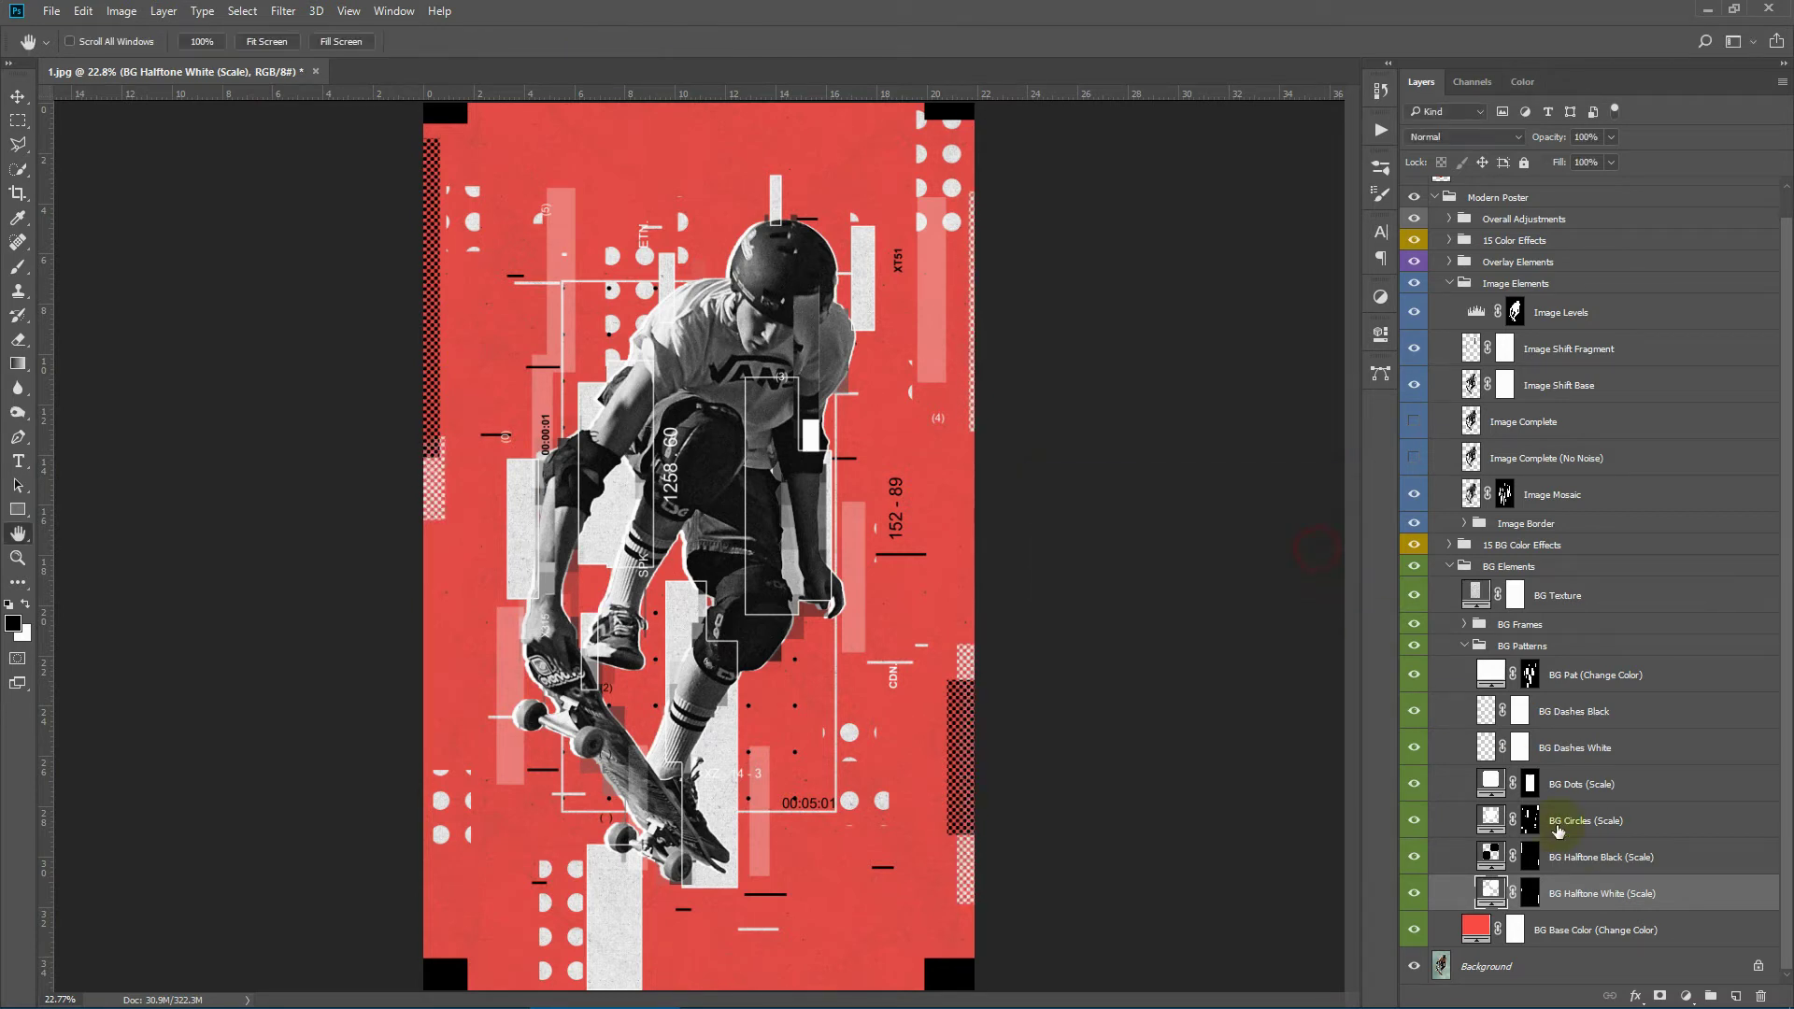
# Toggle BG Halftone Black and shrink its pattern scale
pyautogui.click(1579, 854)
pyautogui.click(1417, 865)
pyautogui.click(1417, 865)
pyautogui.doubleClick(1492, 855)
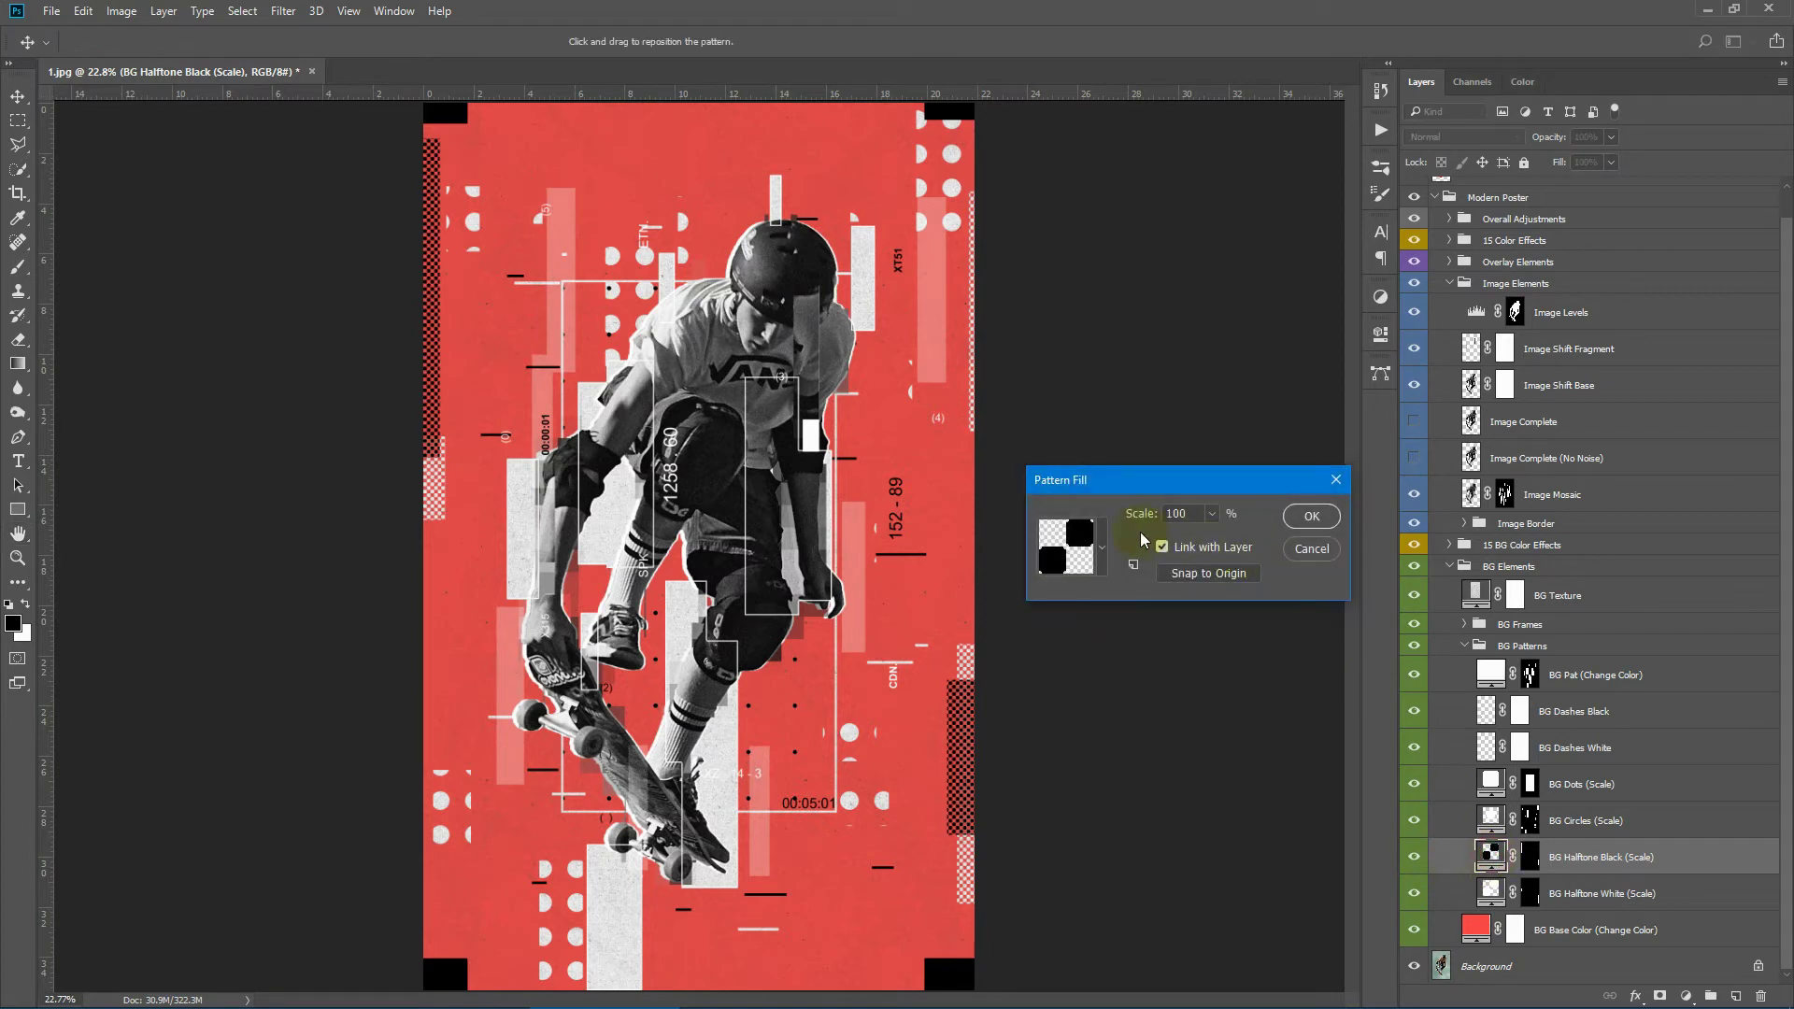
pyautogui.moveTo(1153, 514)
pyautogui.mouseDown()
pyautogui.moveTo(1175, 519)
pyautogui.moveTo(1122, 521)
pyautogui.mouseUp()
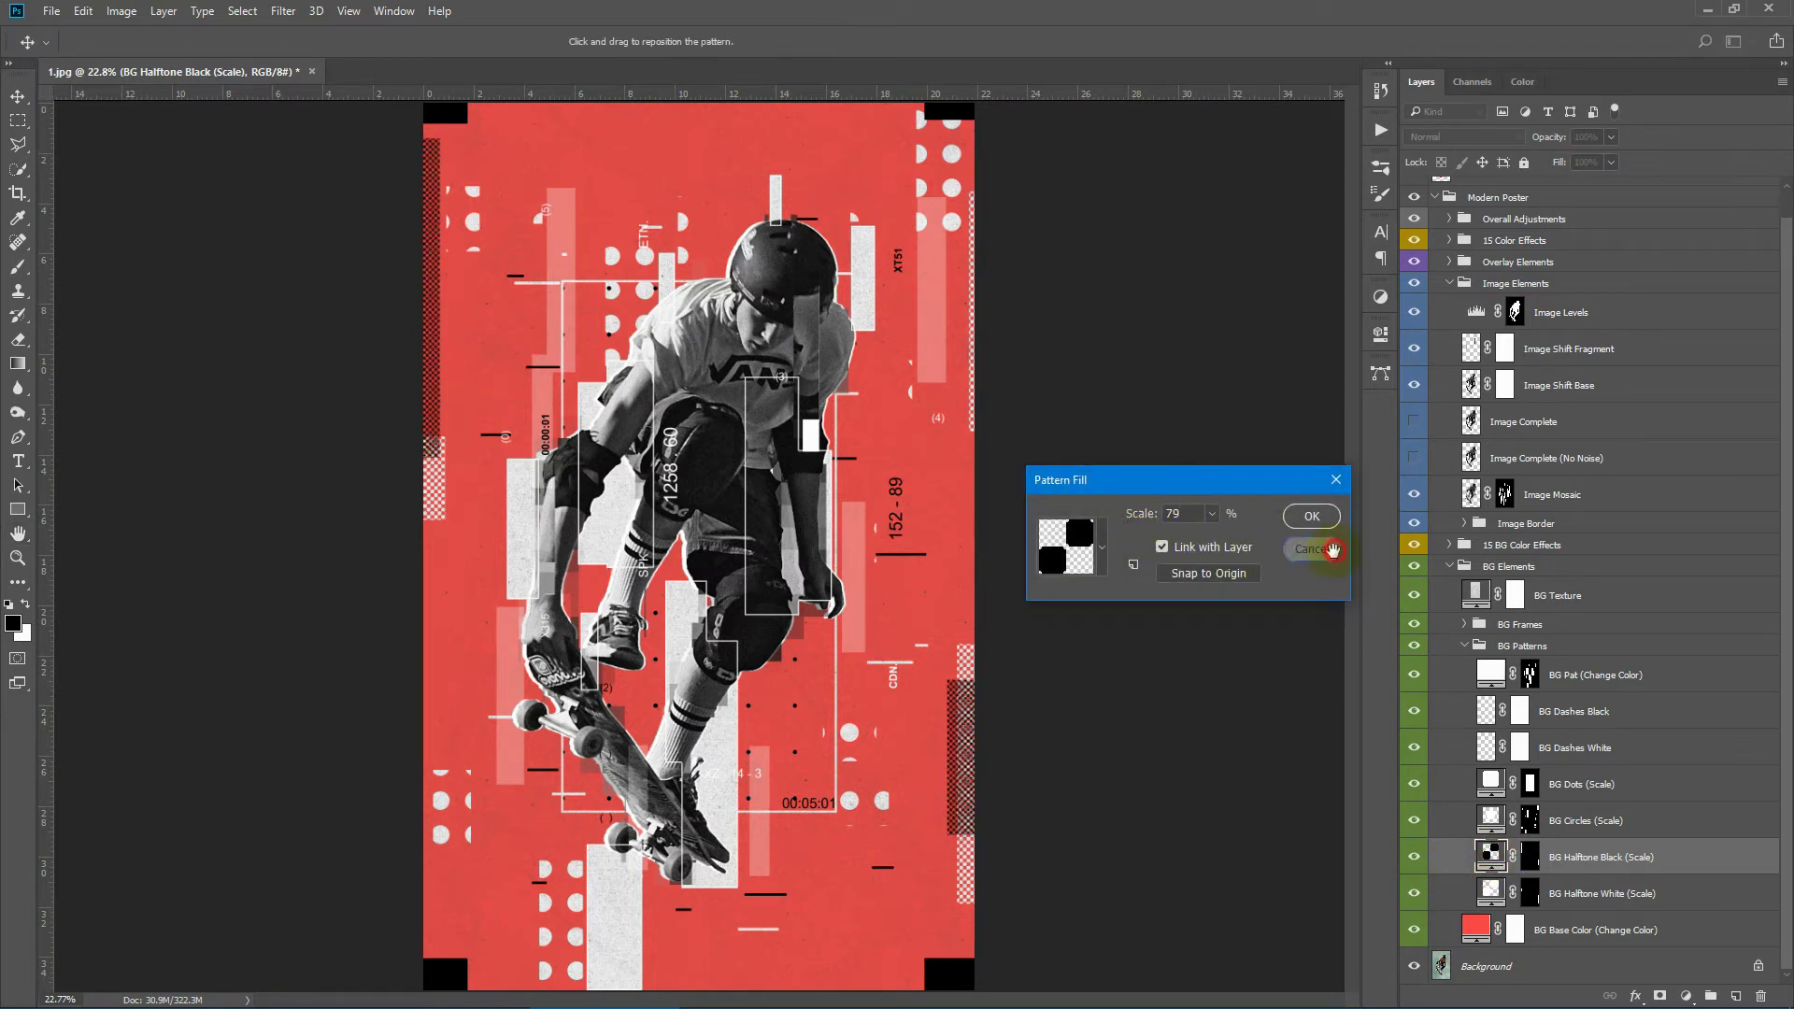
pyautogui.click(1311, 515)
# Toggle the BG Circles pattern and try a smaller pattern scale
pyautogui.click(1670, 830)
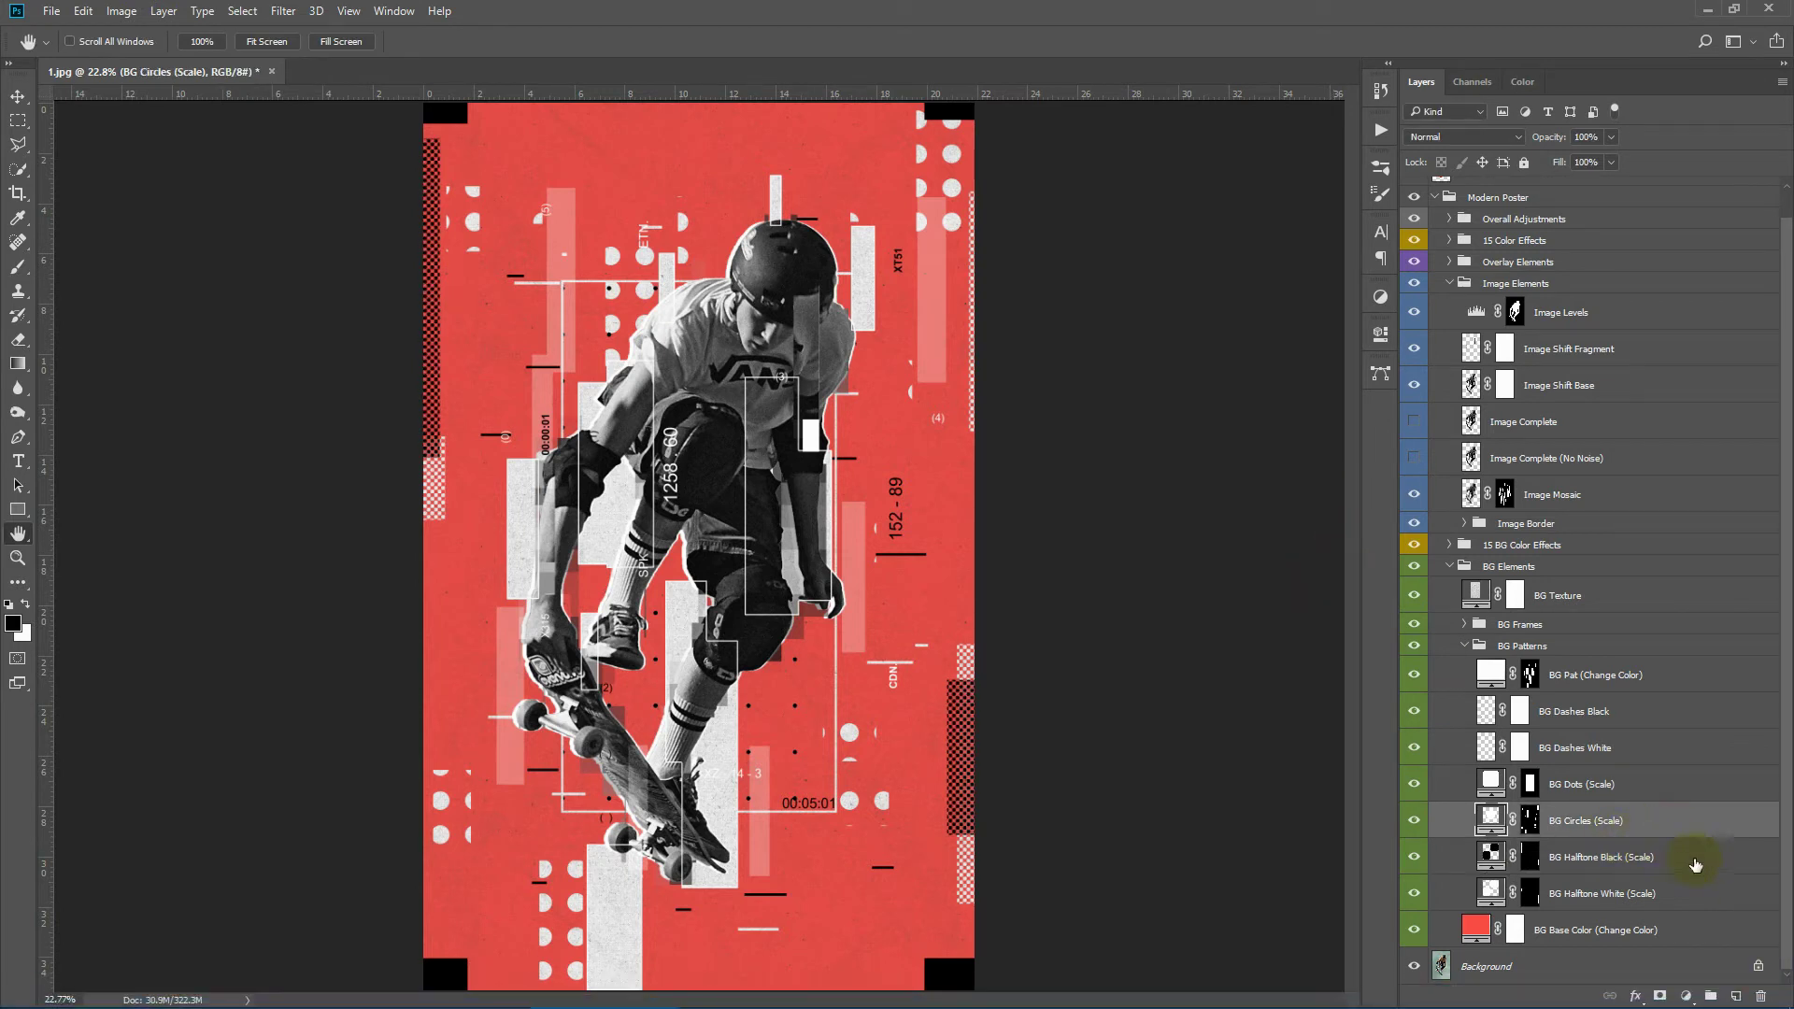
pyautogui.click(1415, 821)
pyautogui.click(1415, 820)
pyautogui.doubleClick(1491, 820)
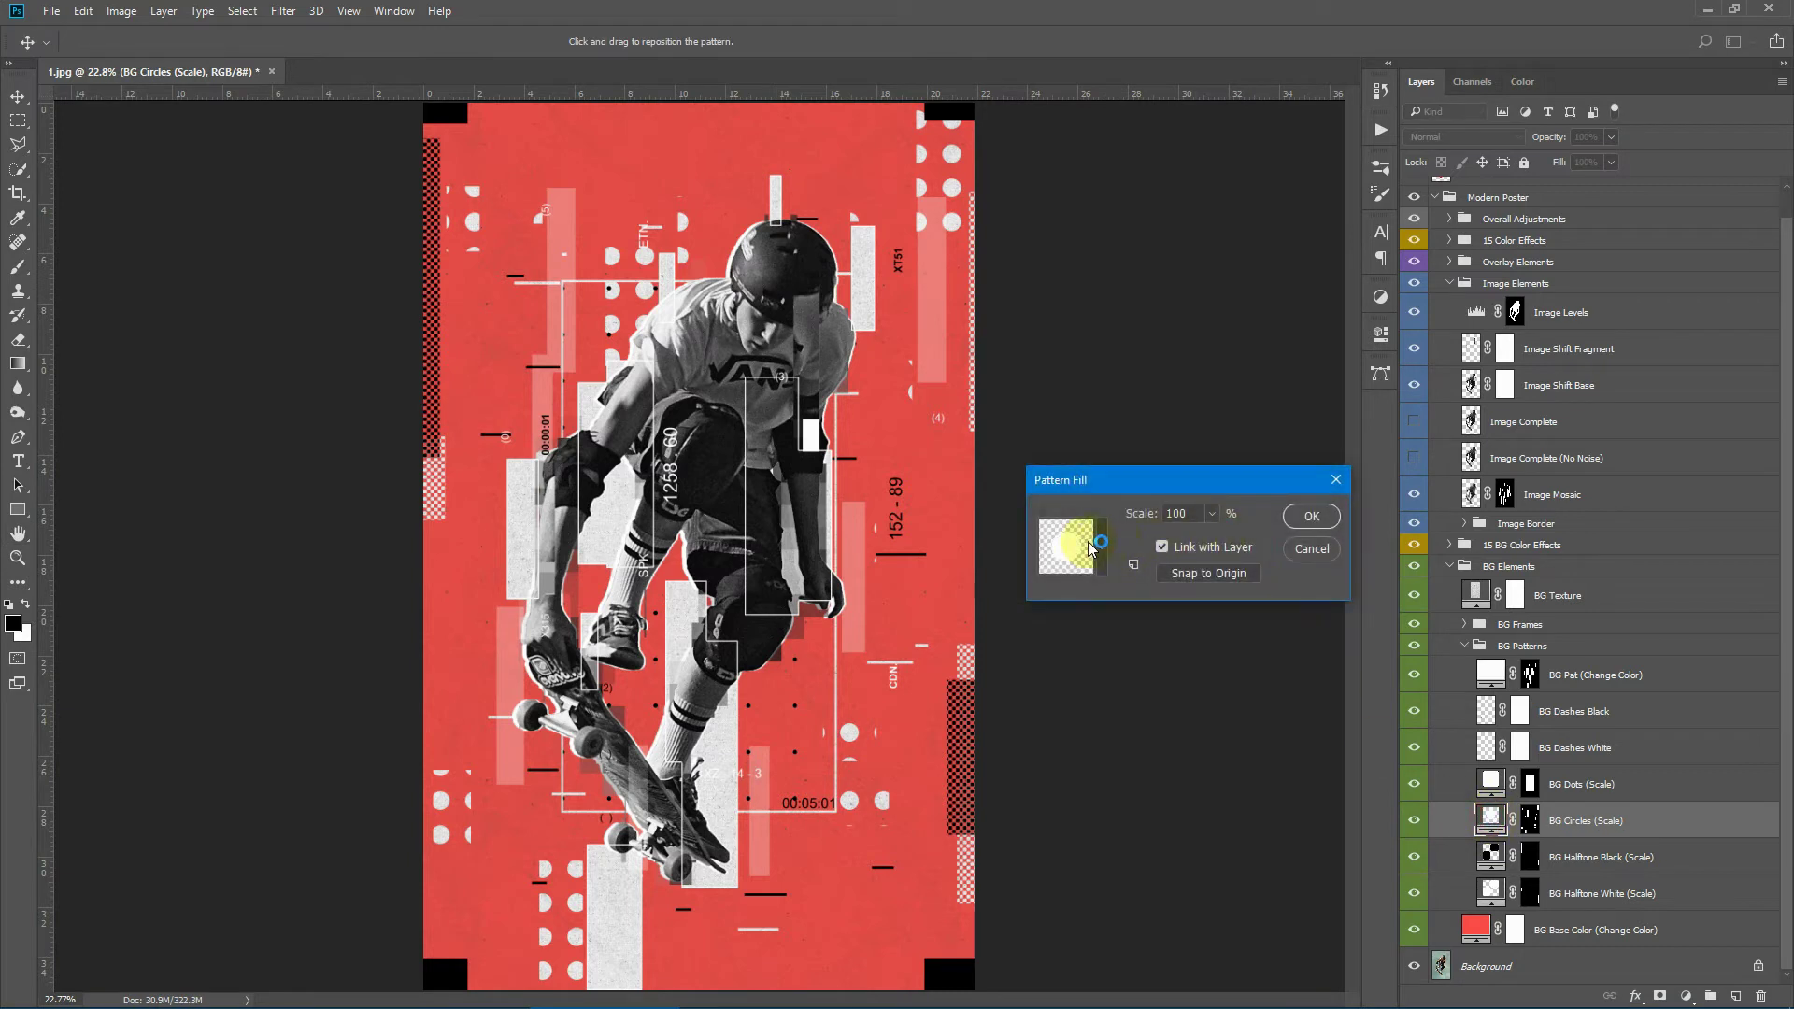
pyautogui.moveTo(1140, 519)
pyautogui.mouseDown()
pyautogui.moveTo(1156, 520)
pyautogui.moveTo(1123, 521)
pyautogui.mouseUp()
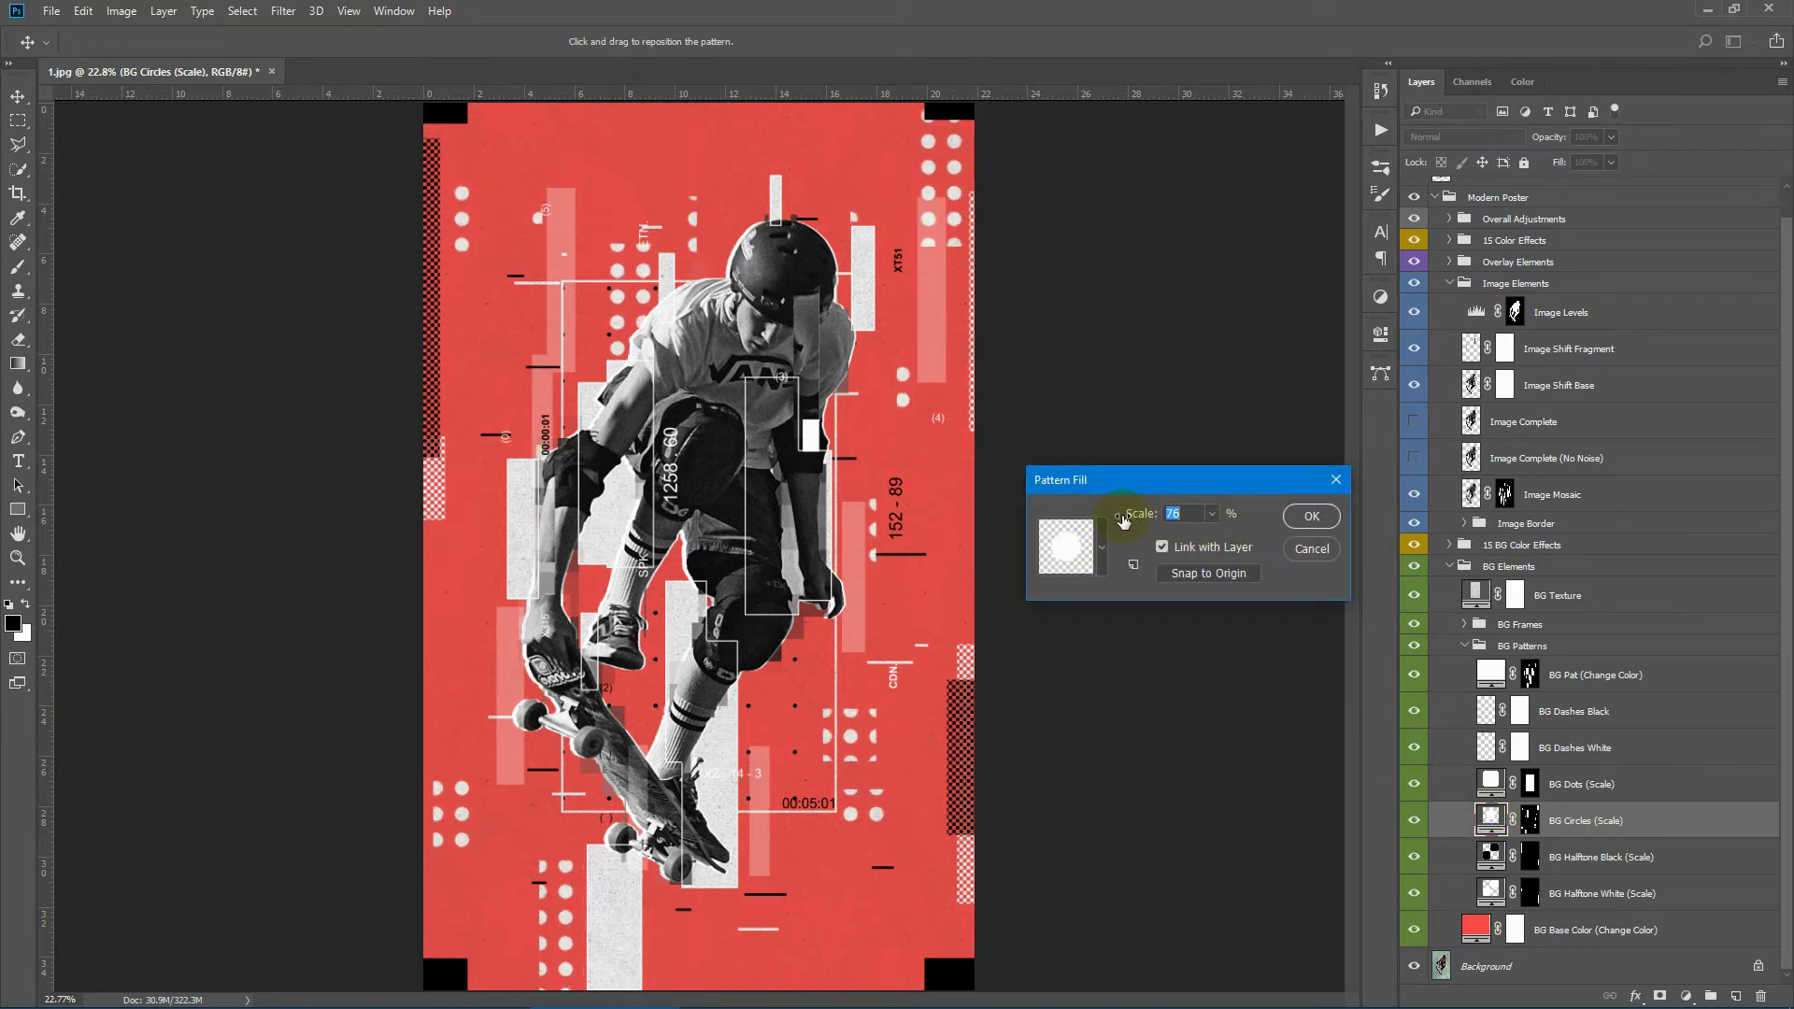
pyautogui.click(1310, 549)
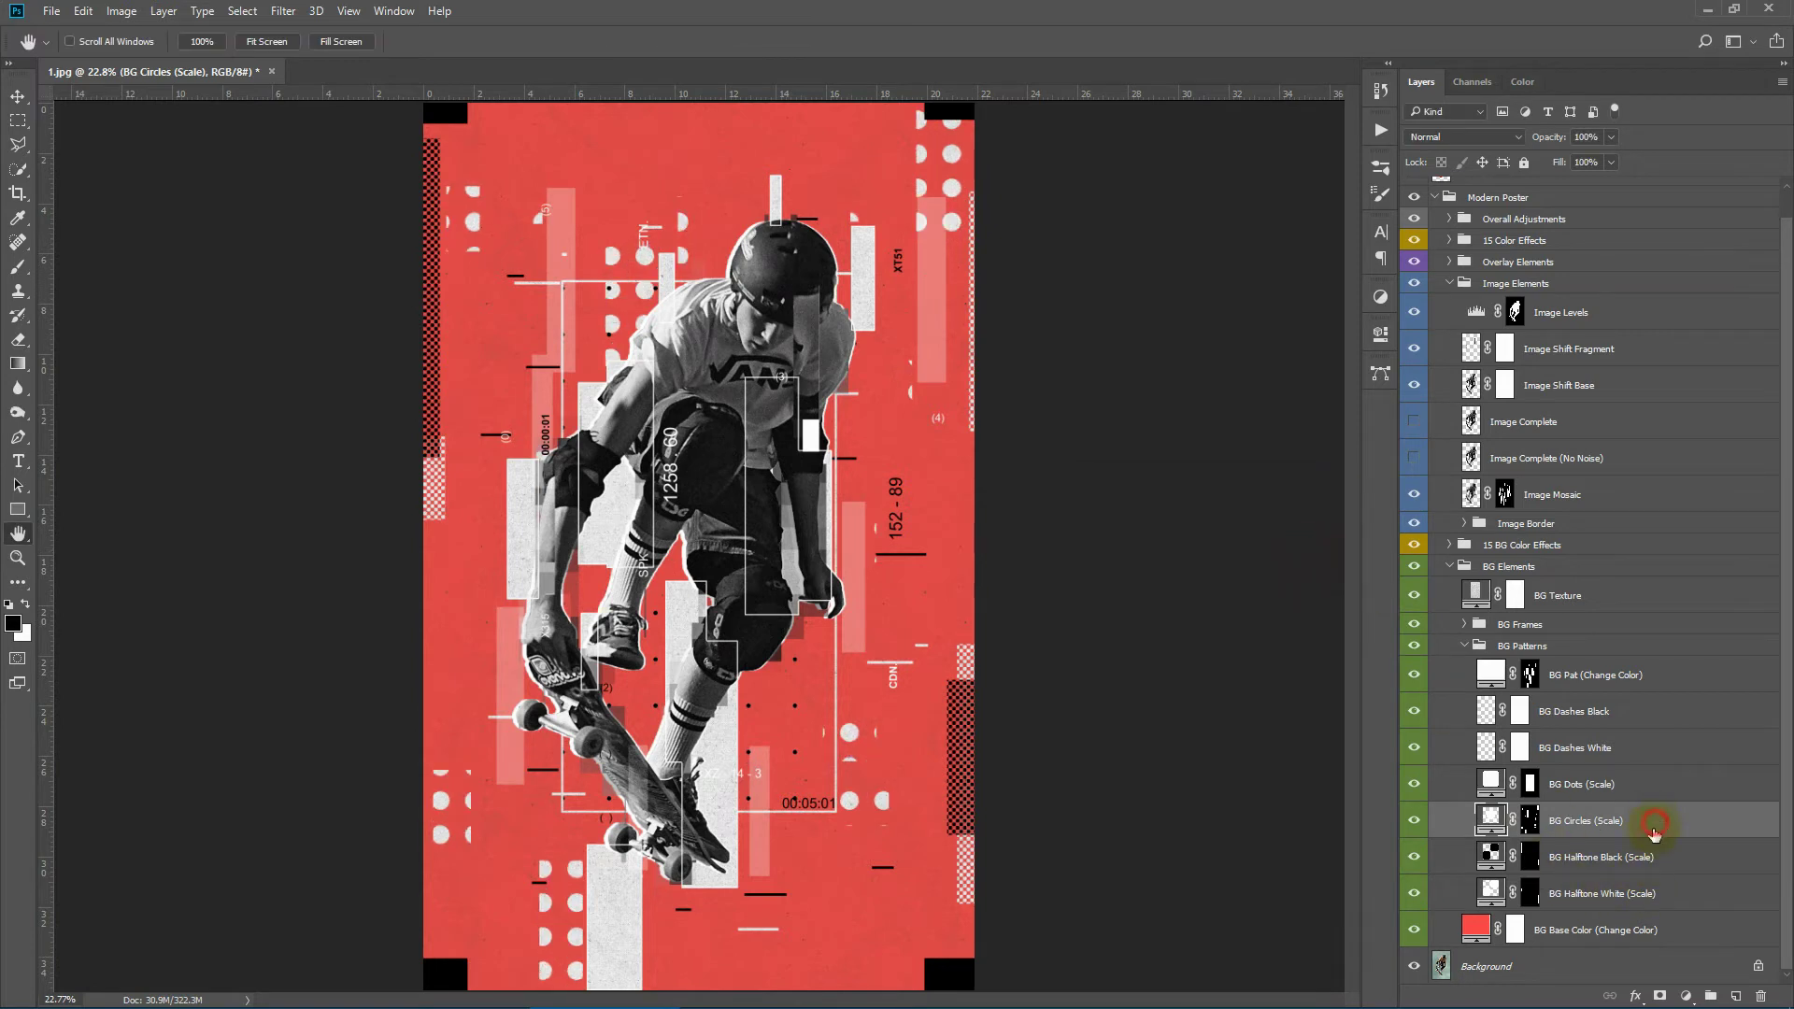
# Toggle BG Dots, BG Dashes White and BG Dashes Black to inspect each pattern
pyautogui.click(1624, 785)
pyautogui.click(1412, 787)
pyautogui.click(1412, 787)
pyautogui.click(1666, 750)
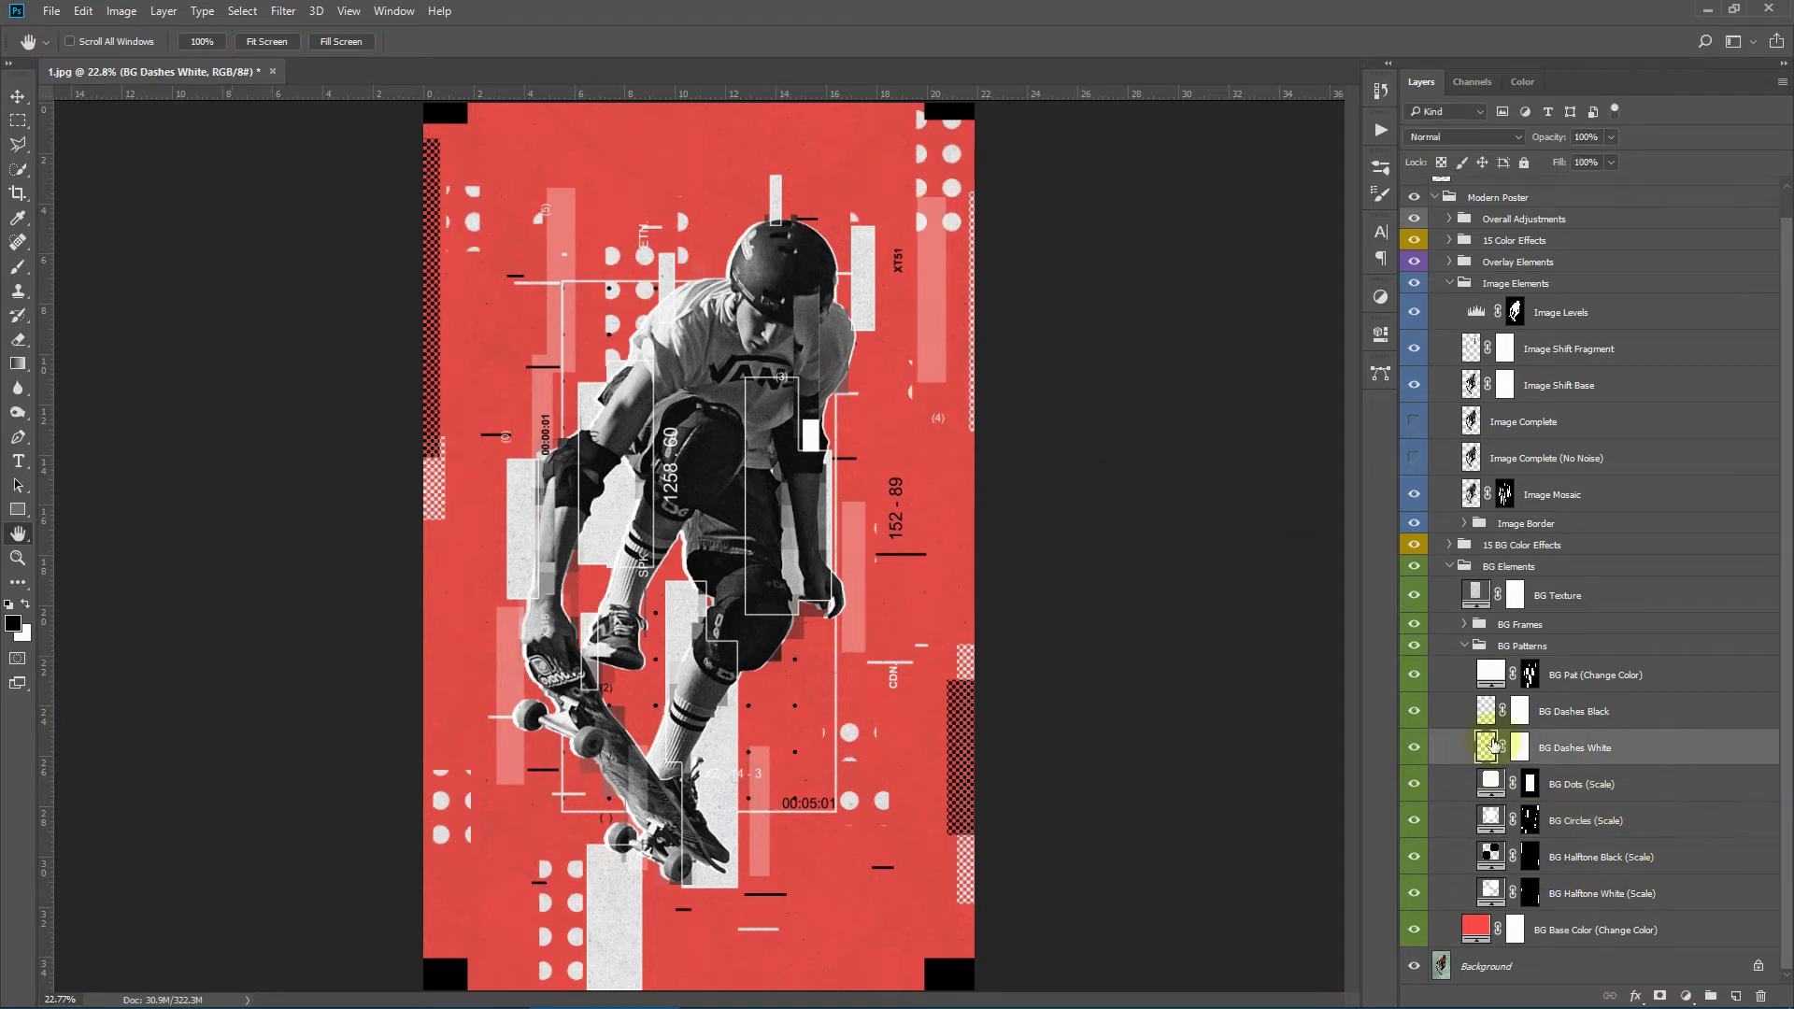
pyautogui.click(1417, 747)
pyautogui.click(1417, 747)
pyautogui.click(1412, 714)
pyautogui.click(1412, 716)
pyautogui.click(1647, 682)
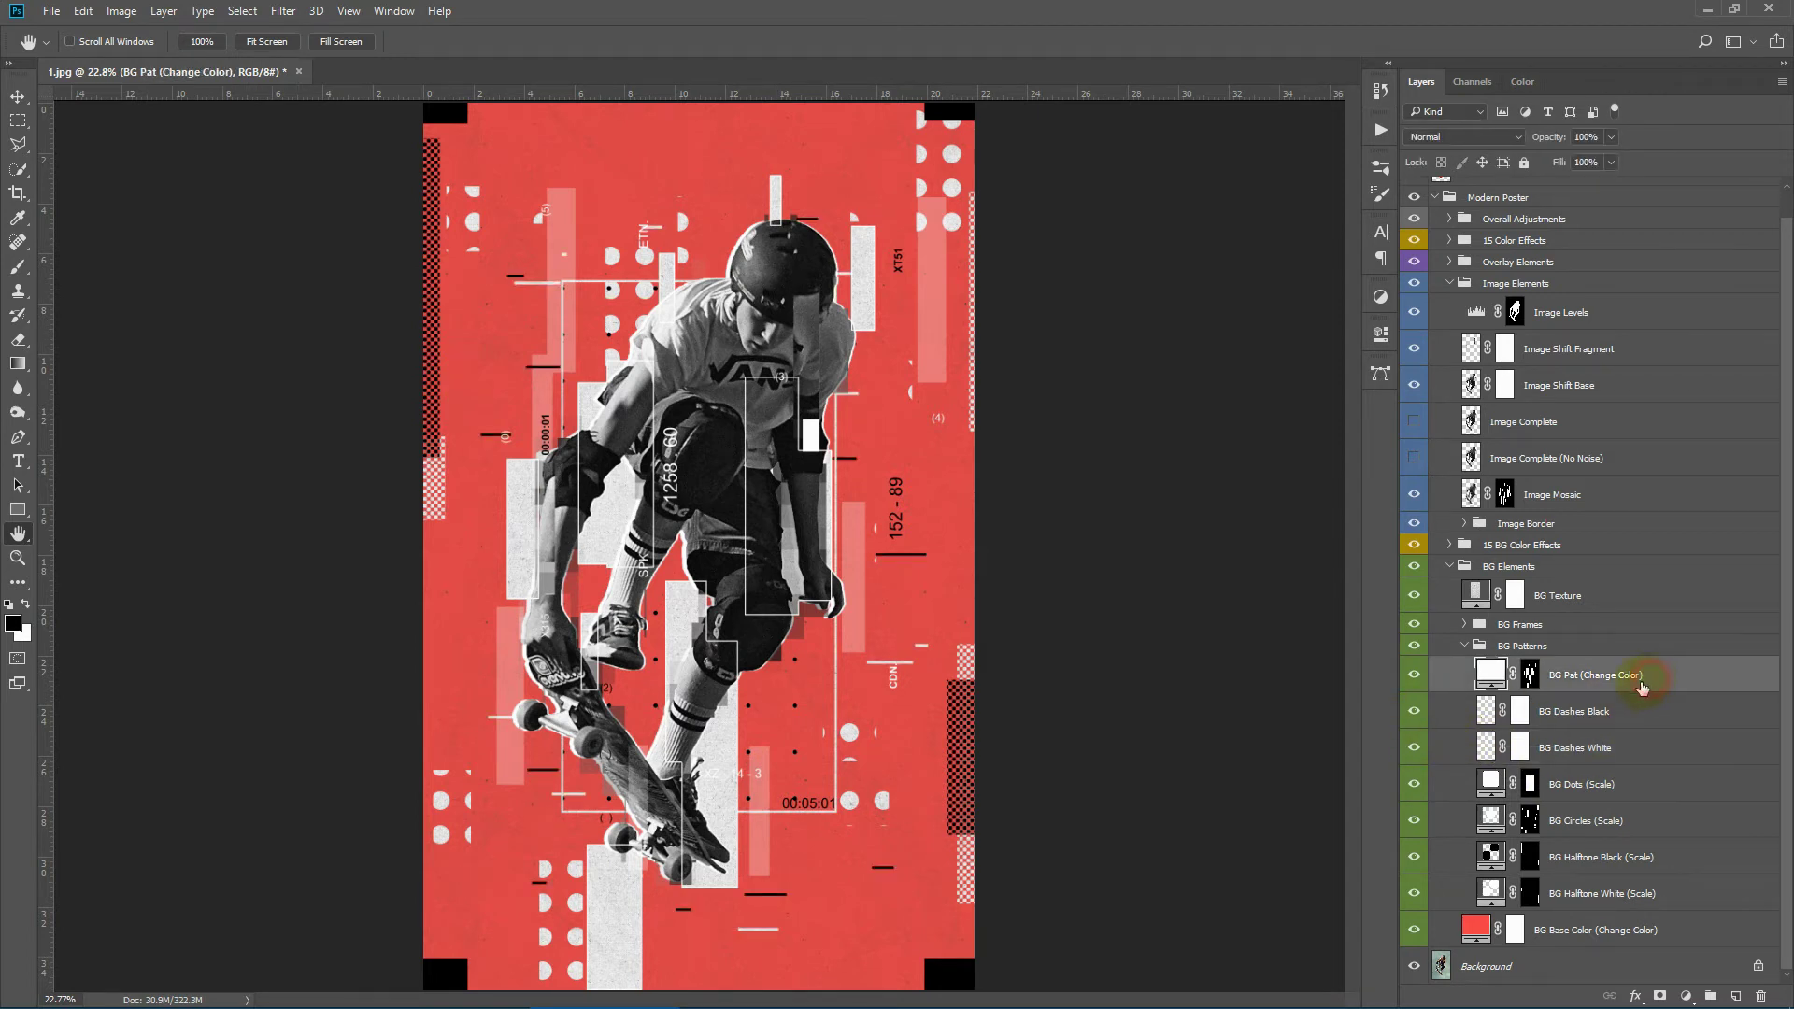
pyautogui.click(1411, 666)
pyautogui.click(1411, 667)
pyautogui.doubleClick(1491, 671)
pyautogui.moveTo(1400, 323); pyautogui.dragTo(1402, 510)
pyautogui.moveTo(1294, 297); pyautogui.dragTo(1246, 281)
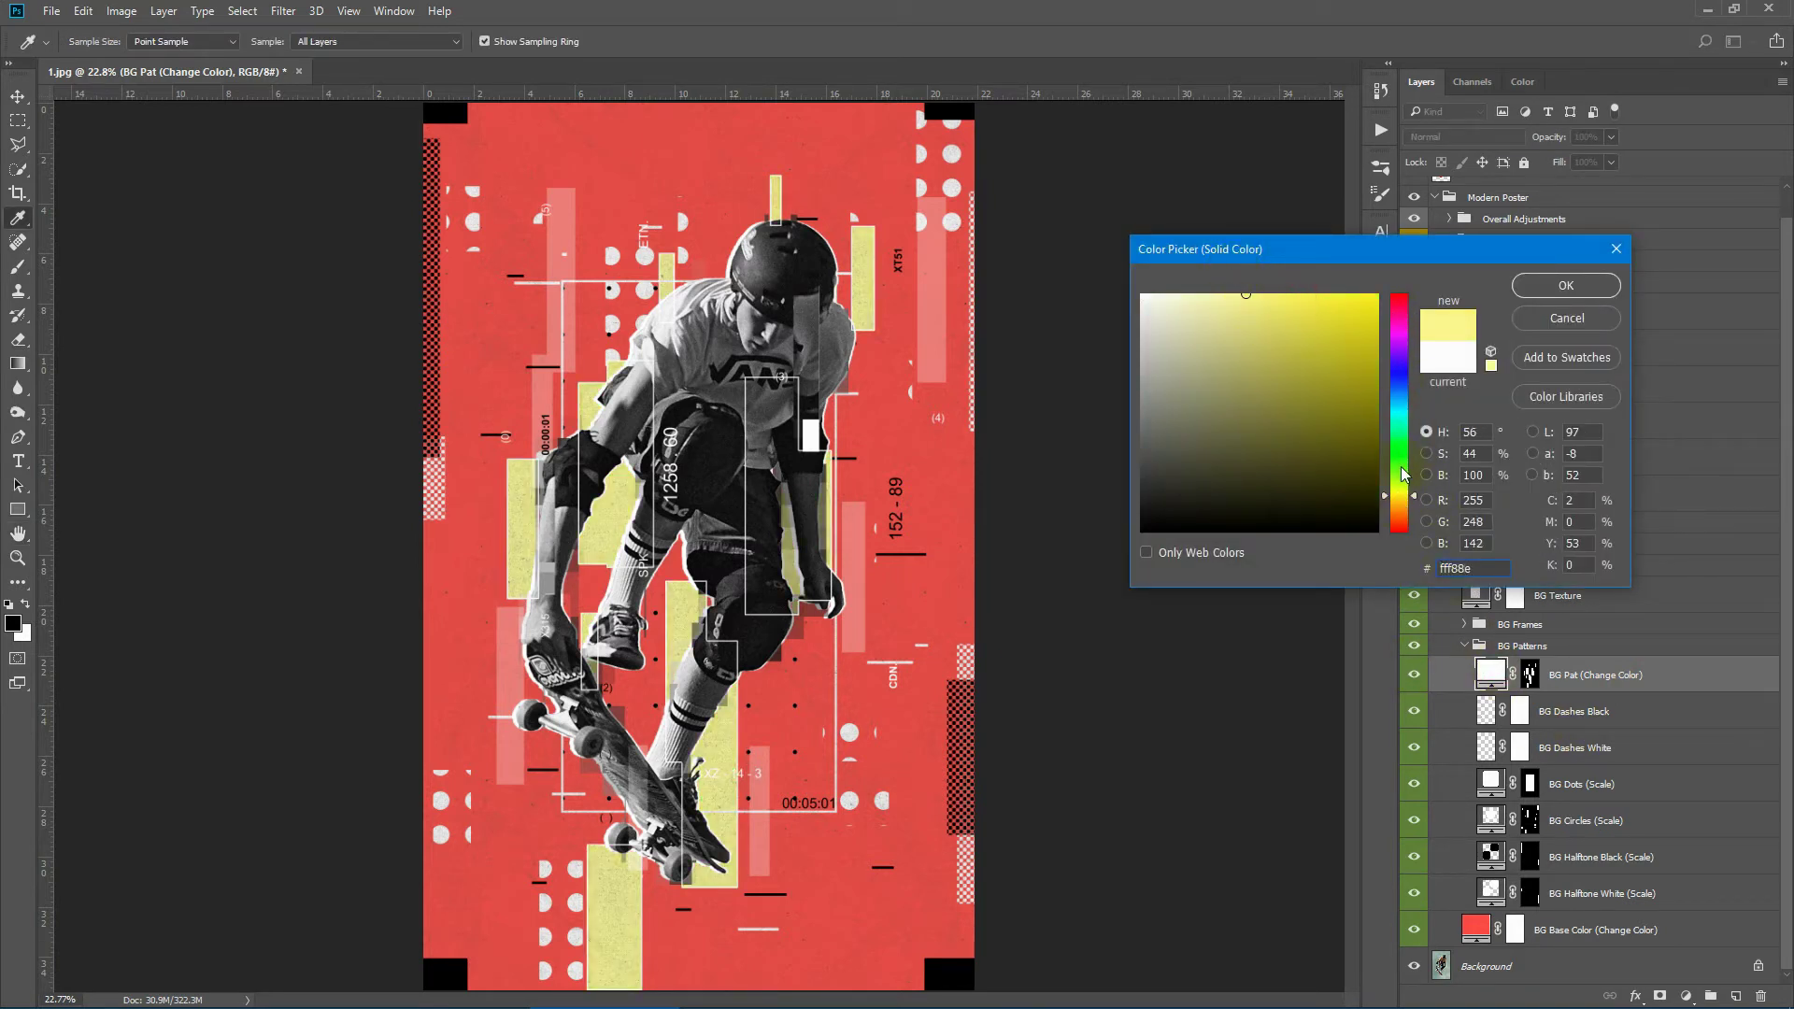
pyautogui.moveTo(1407, 495); pyautogui.dragTo(1406, 510)
pyautogui.moveTo(1309, 389); pyautogui.dragTo(1228, 294)
pyautogui.click(1554, 319)
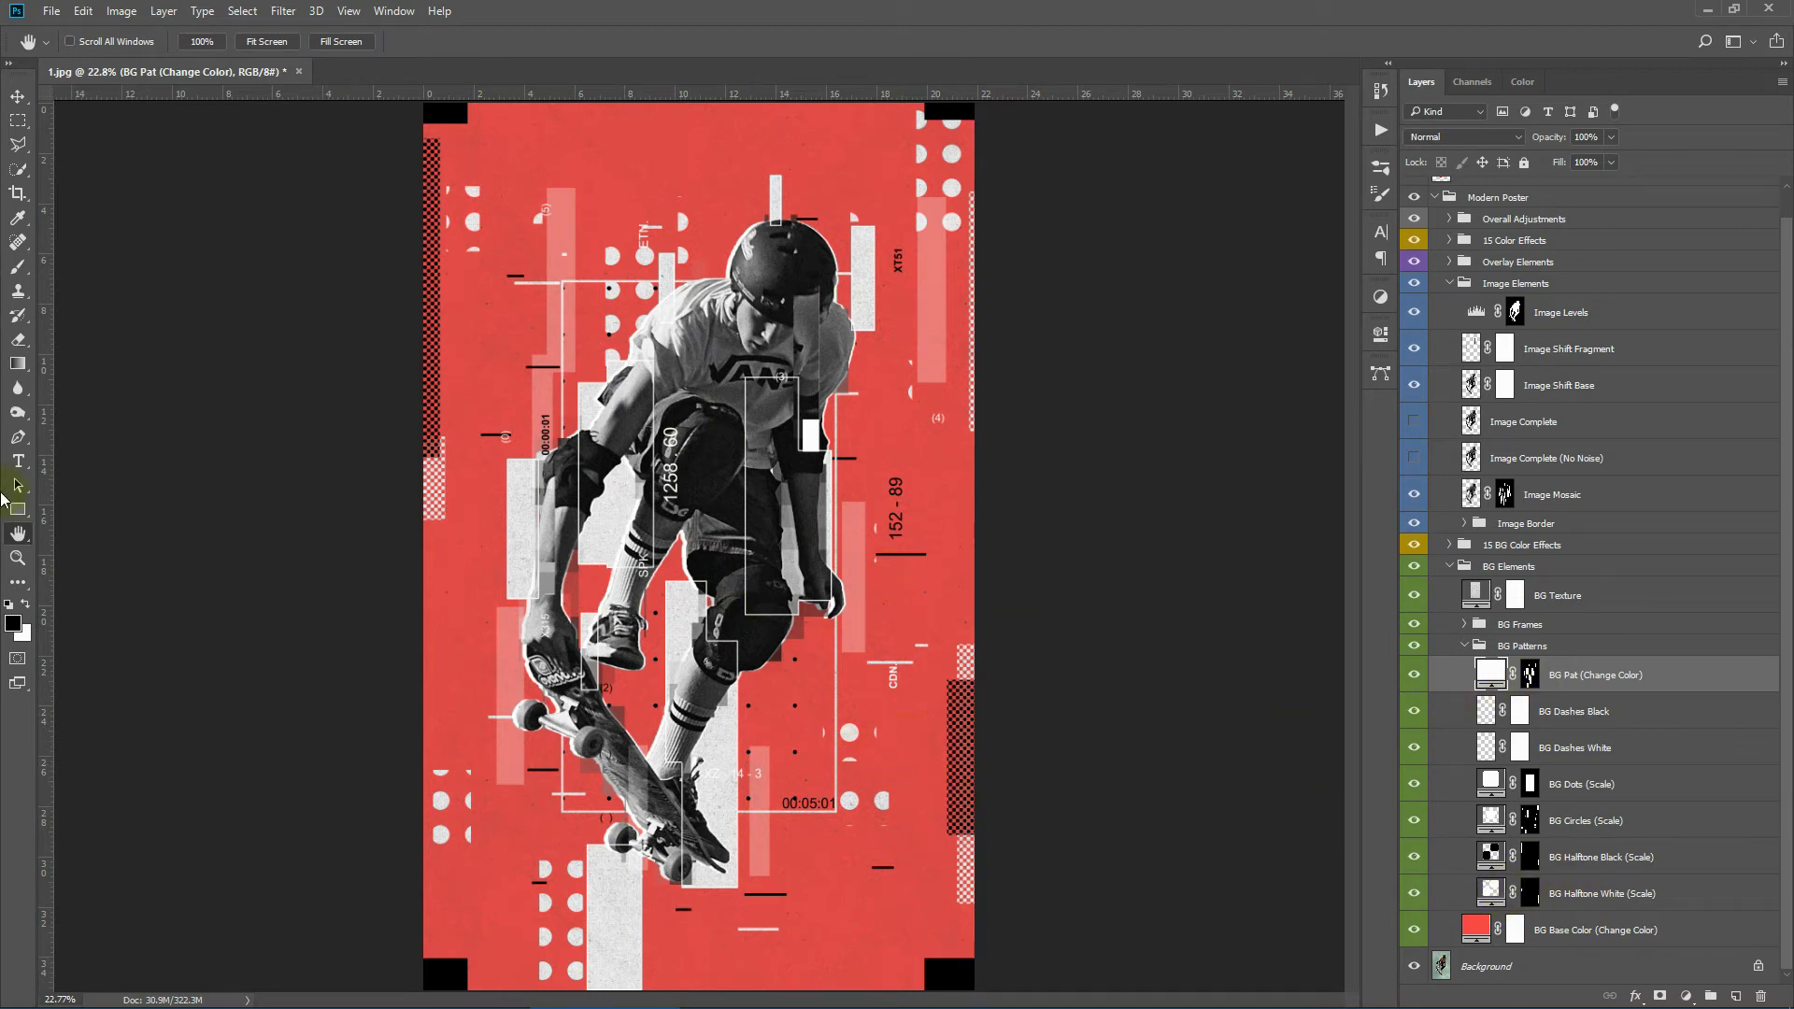
# Choose the Brush tool with the mod-pos-br-02 preset from Modern Poster Brushes
pyautogui.click(17, 267)
pyautogui.click(80, 41)
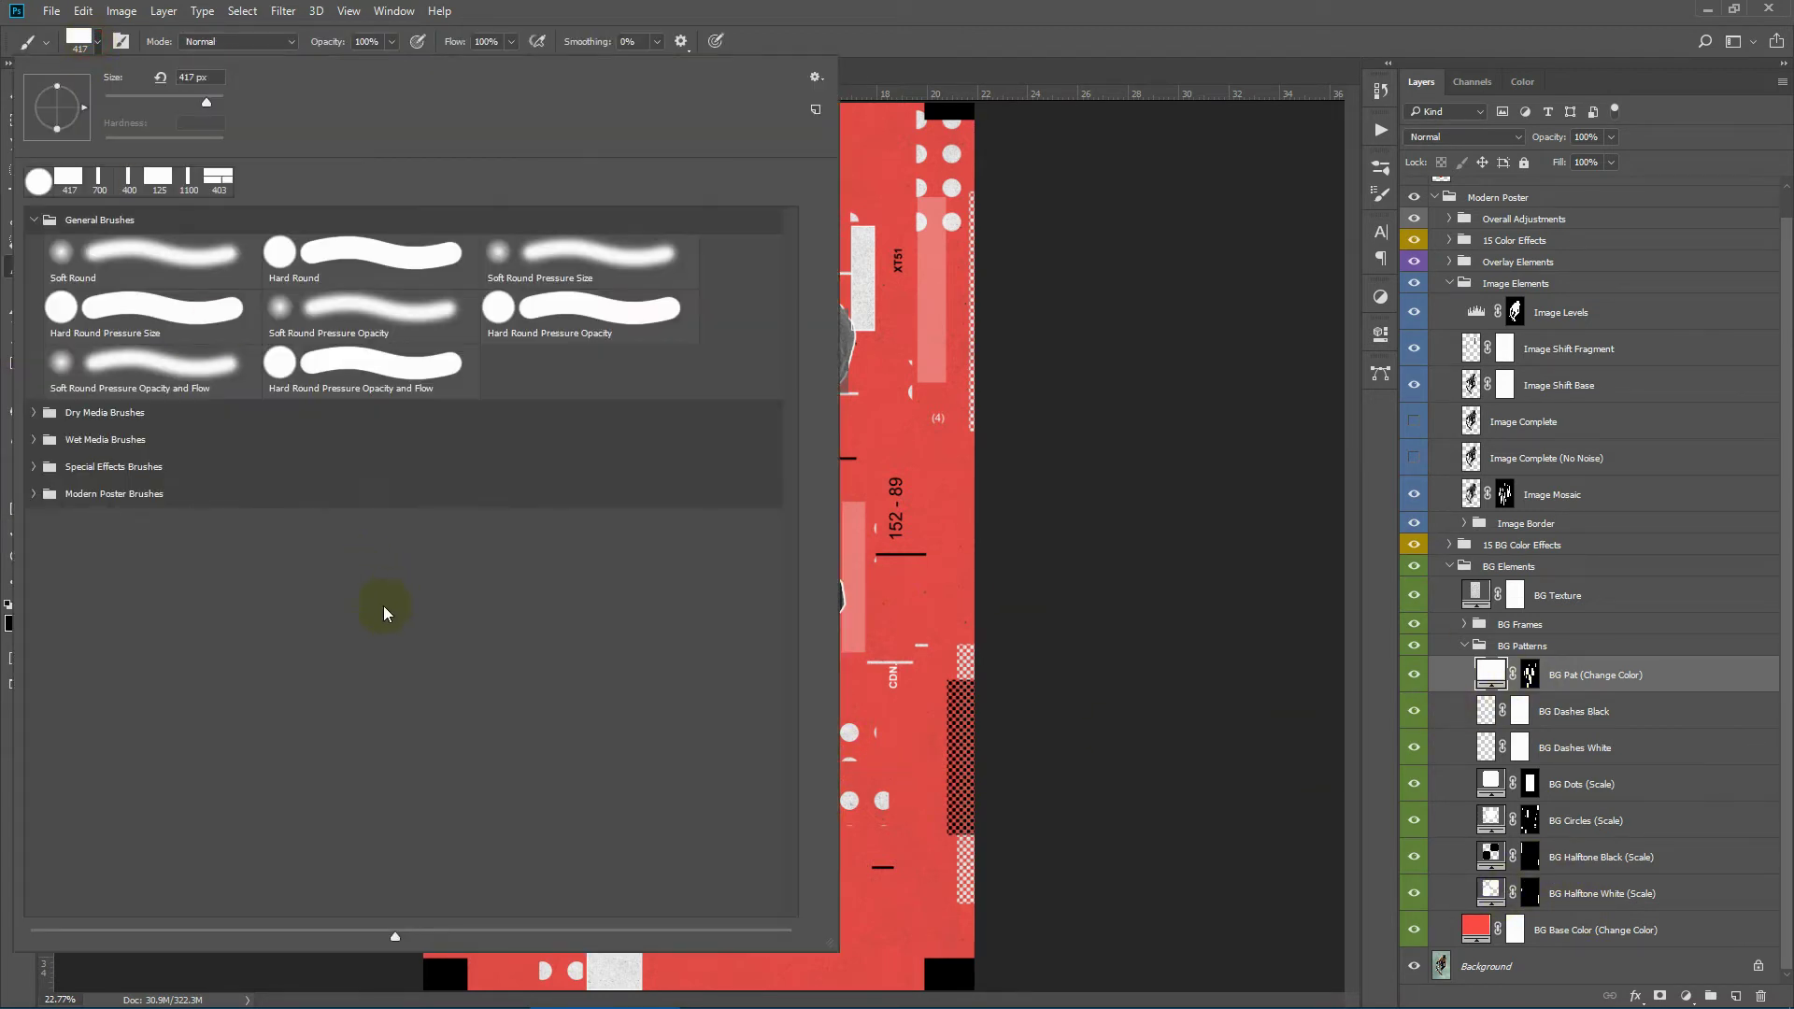
pyautogui.click(35, 492)
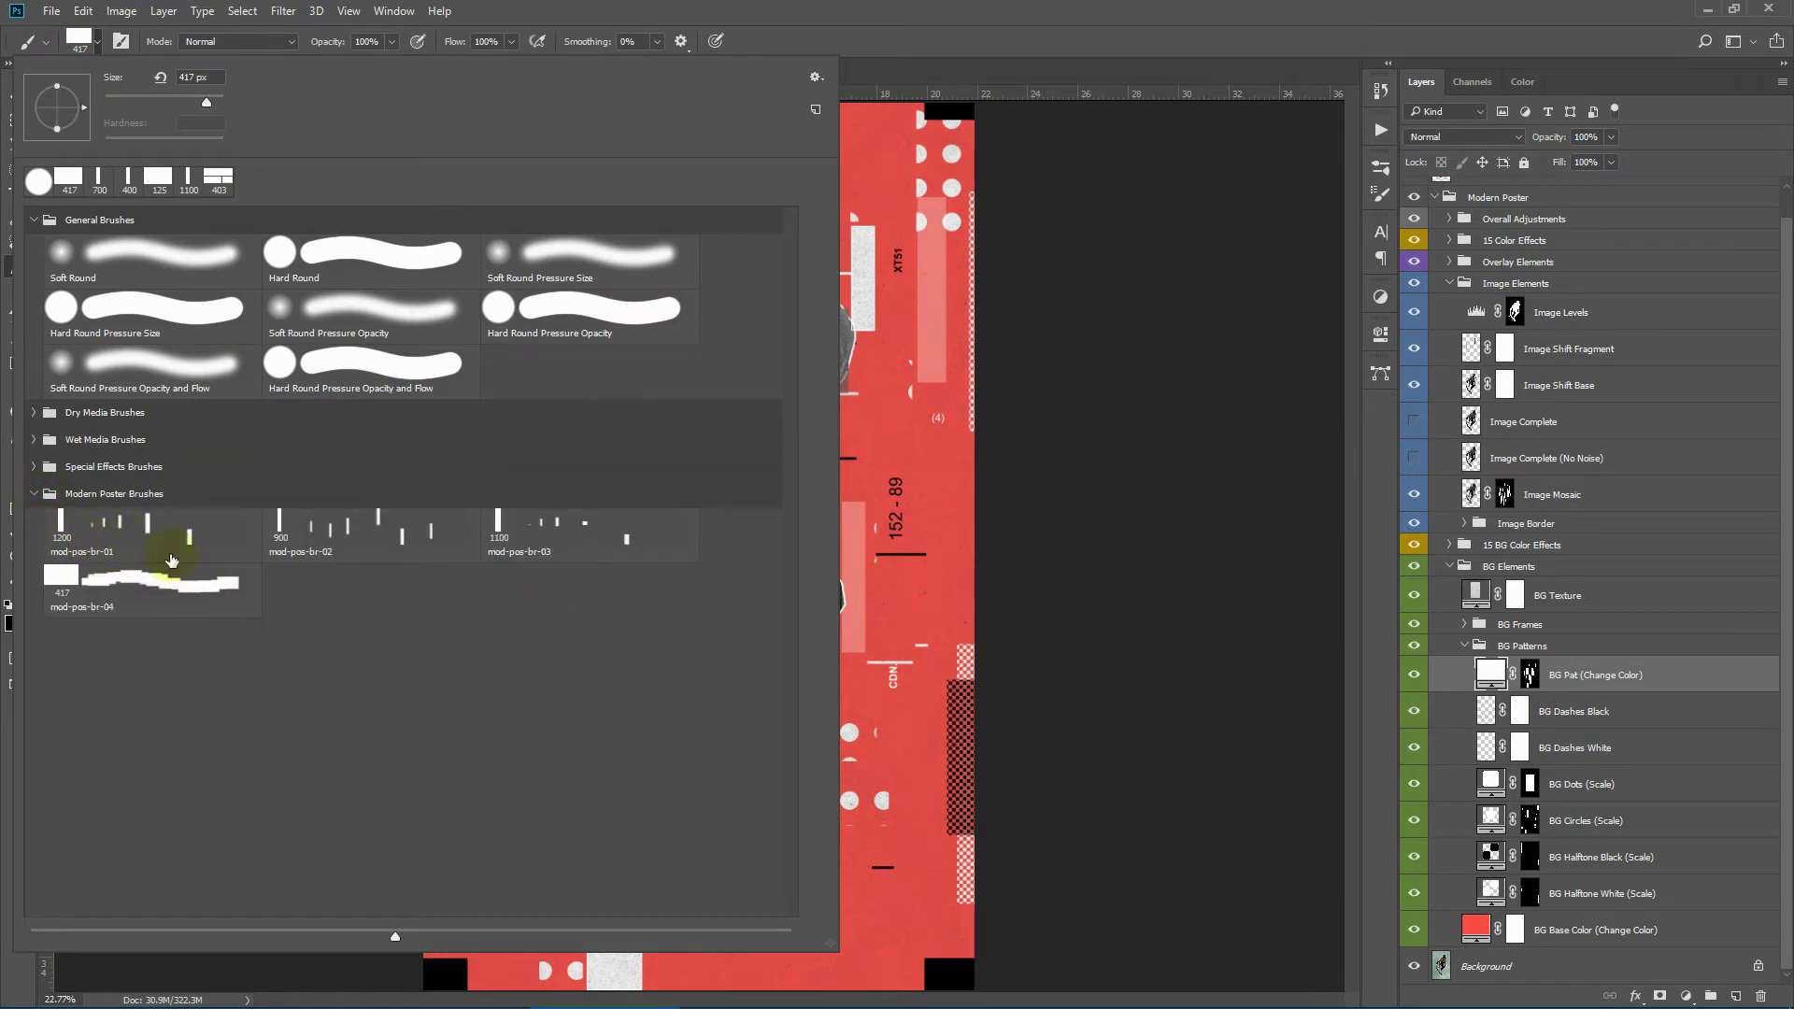
pyautogui.click(380, 543)
pyautogui.click(1038, 69)
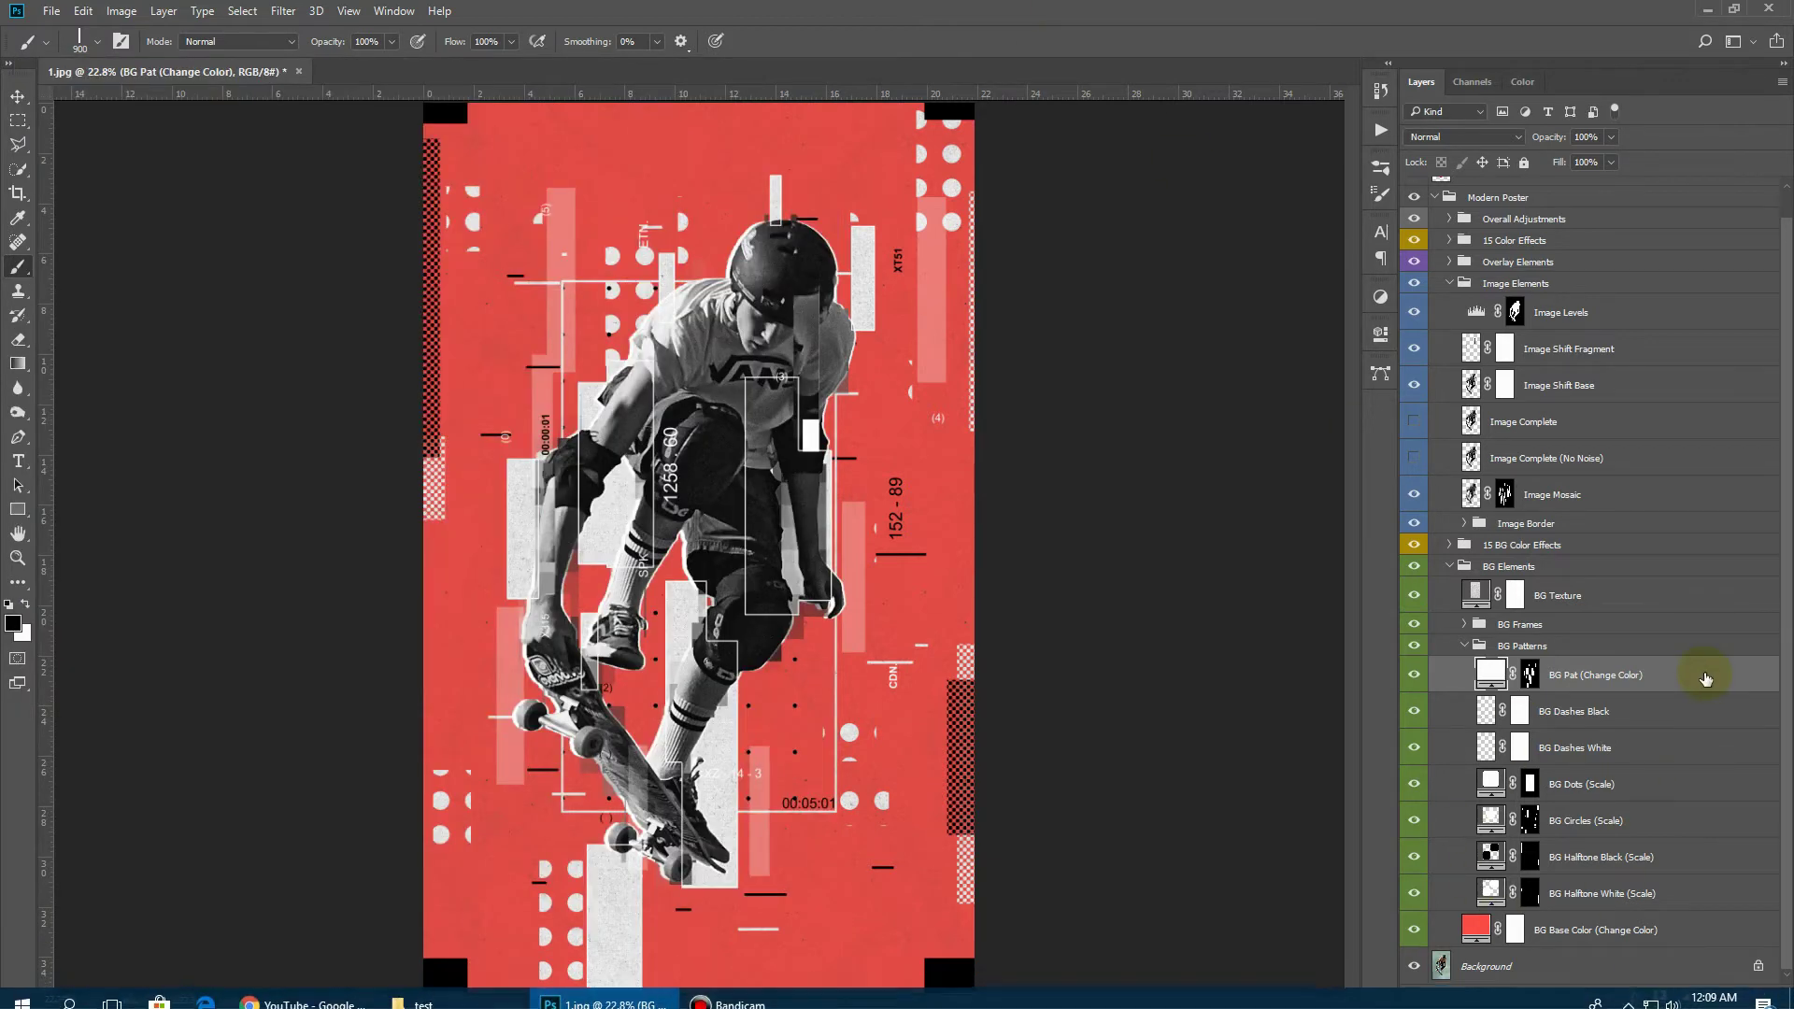
# Stamp trial glitch bars into the BG Pat mask, then undo them
pyautogui.click(1529, 683)
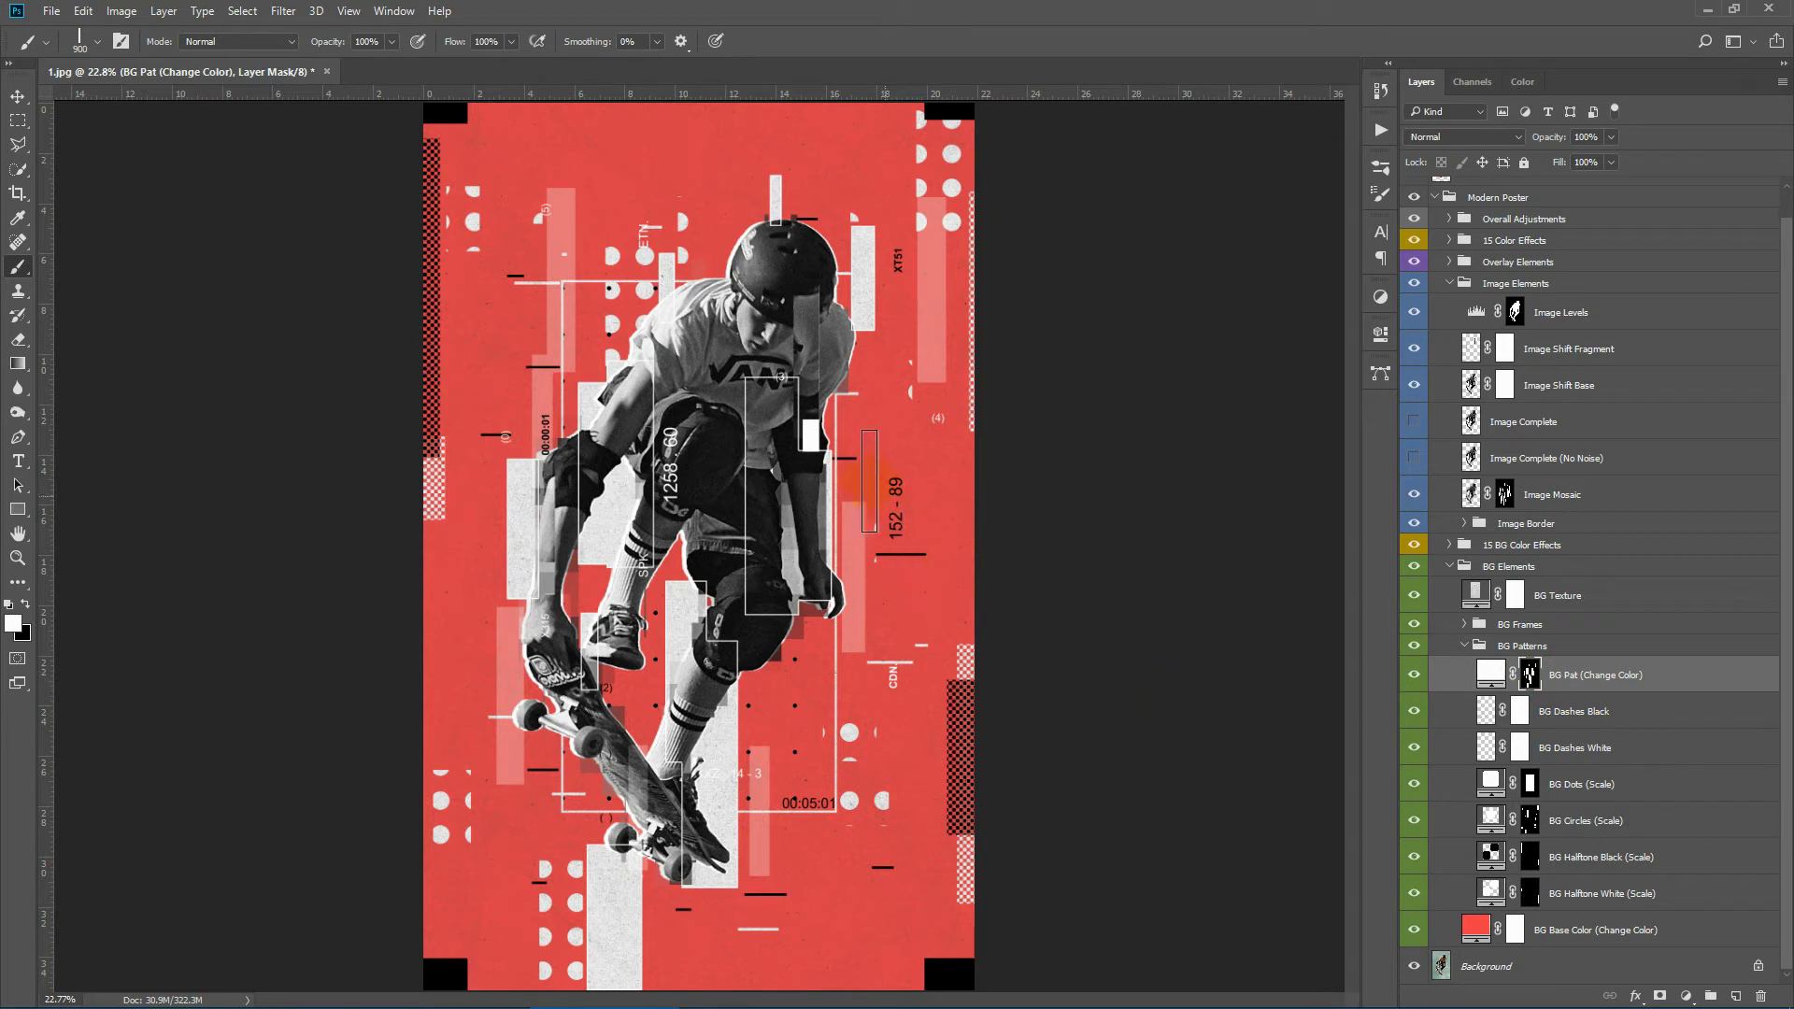
pyautogui.click(863, 471)
pyautogui.click(906, 497)
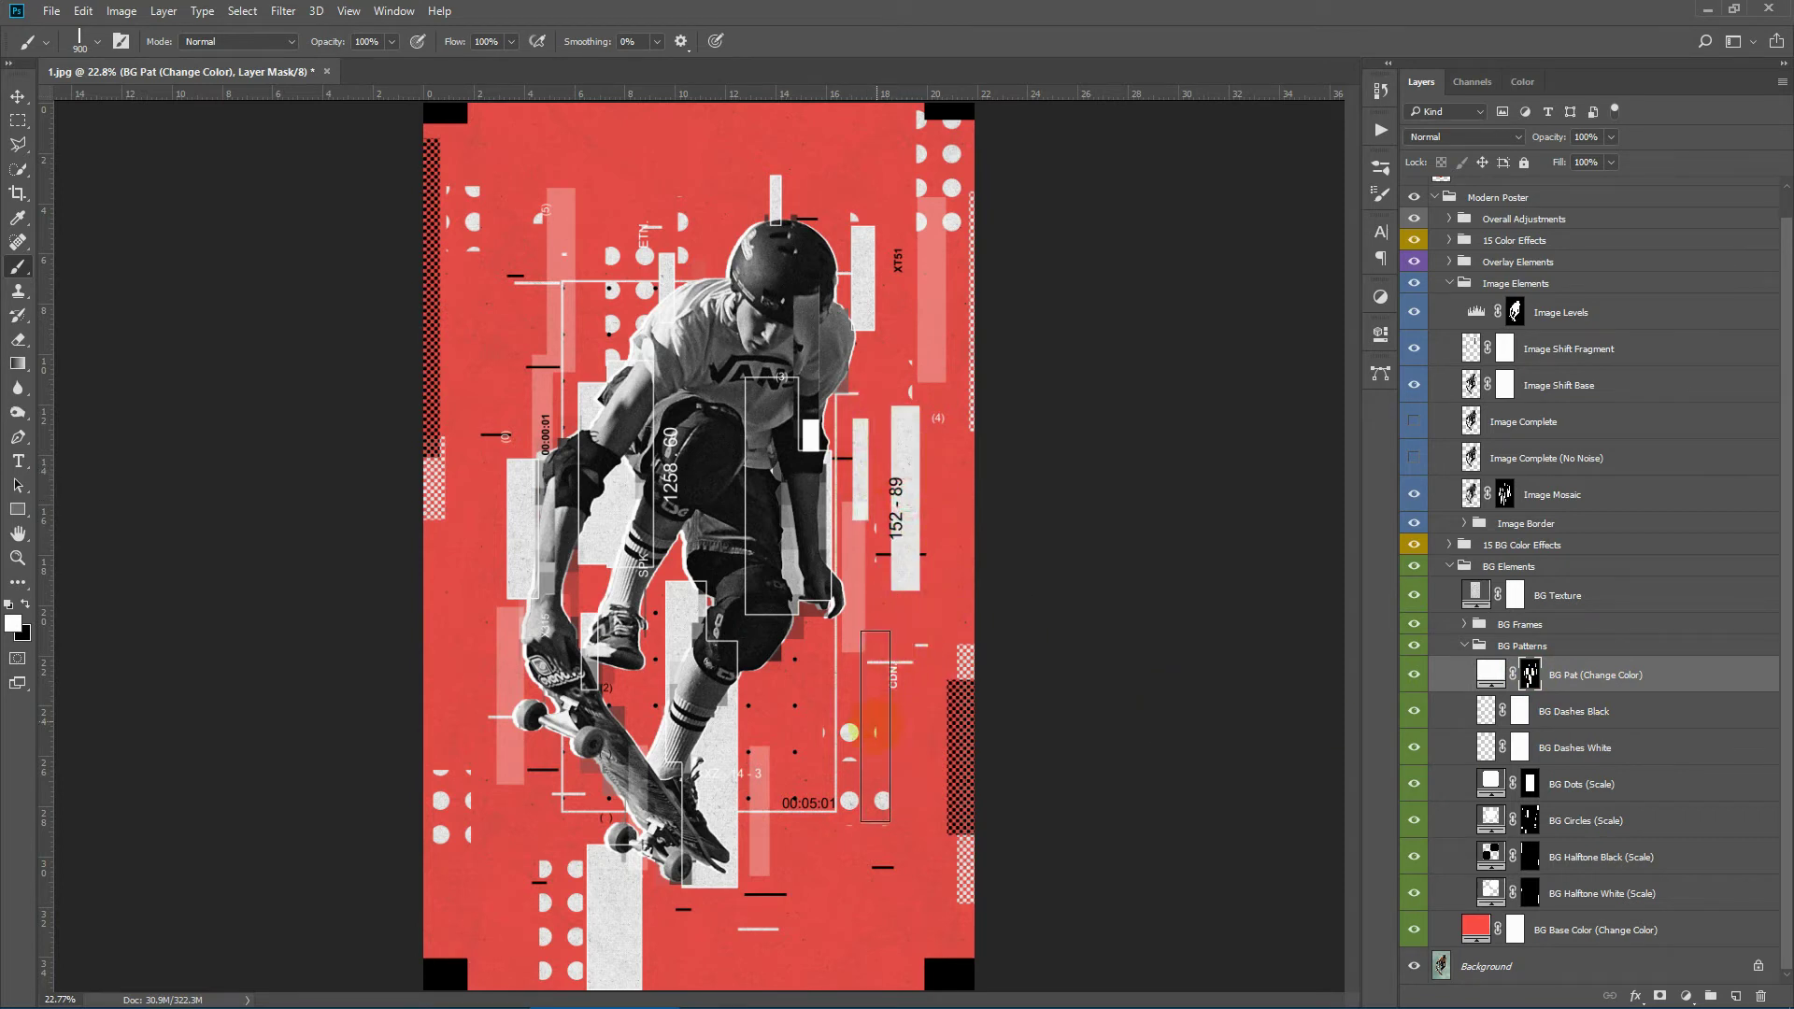
pyautogui.click(875, 727)
pyautogui.click(556, 329)
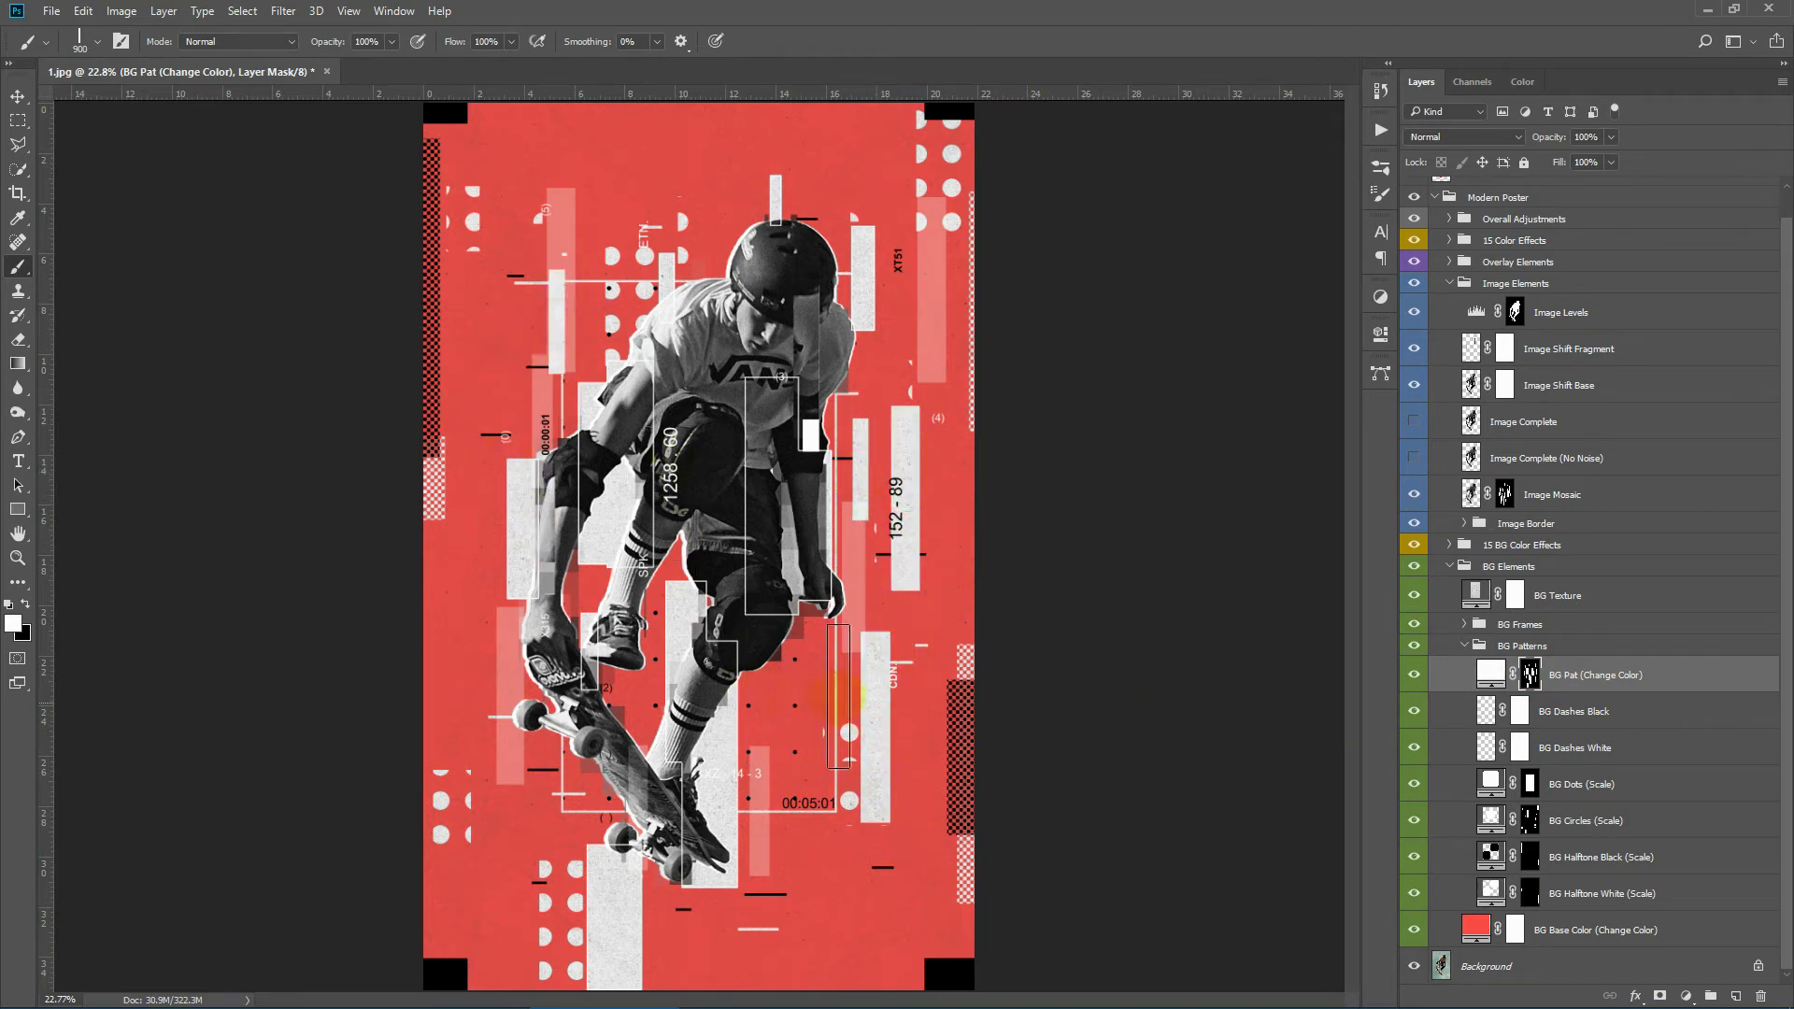
pyautogui.click(616, 241)
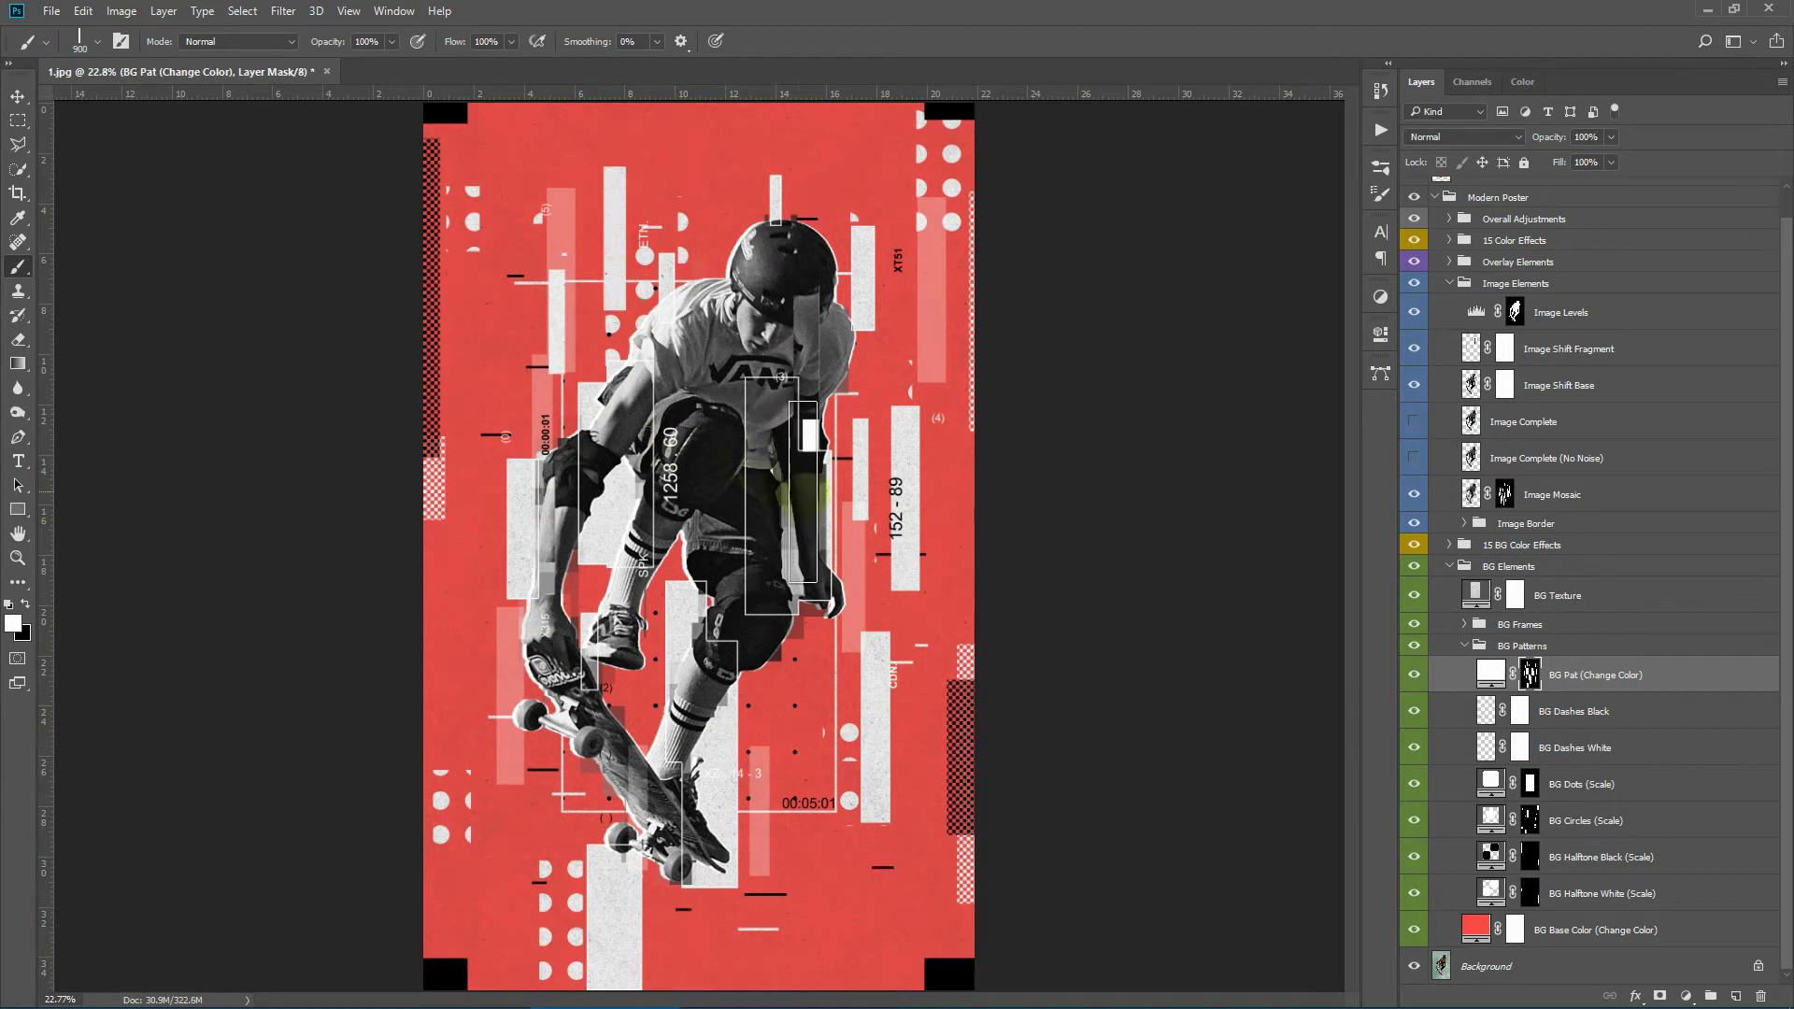
pyautogui.hotkey('ctrl', 'alt', 'z')
pyautogui.hotkey('ctrl', 'alt', 'z')
pyautogui.hotkey('ctrl', 'alt', 'z')
pyautogui.hotkey('ctrl', 'alt', 'z')
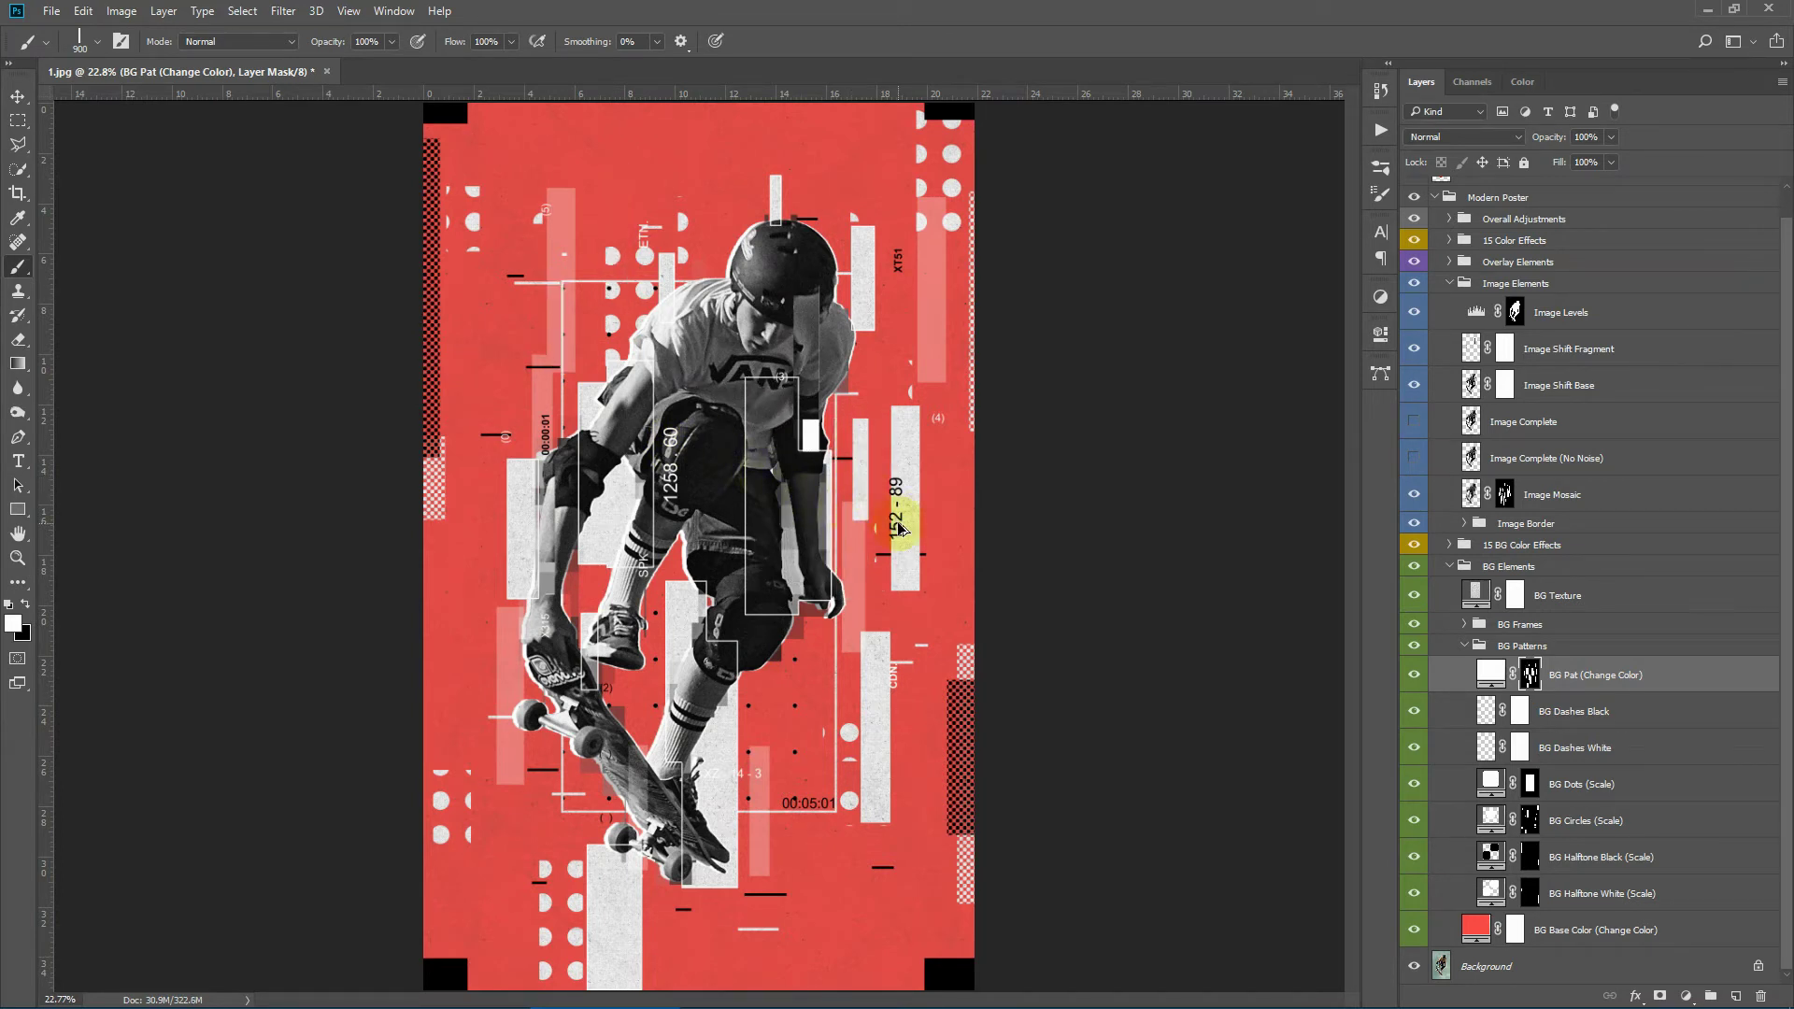
pyautogui.hotkey('ctrl', '2')
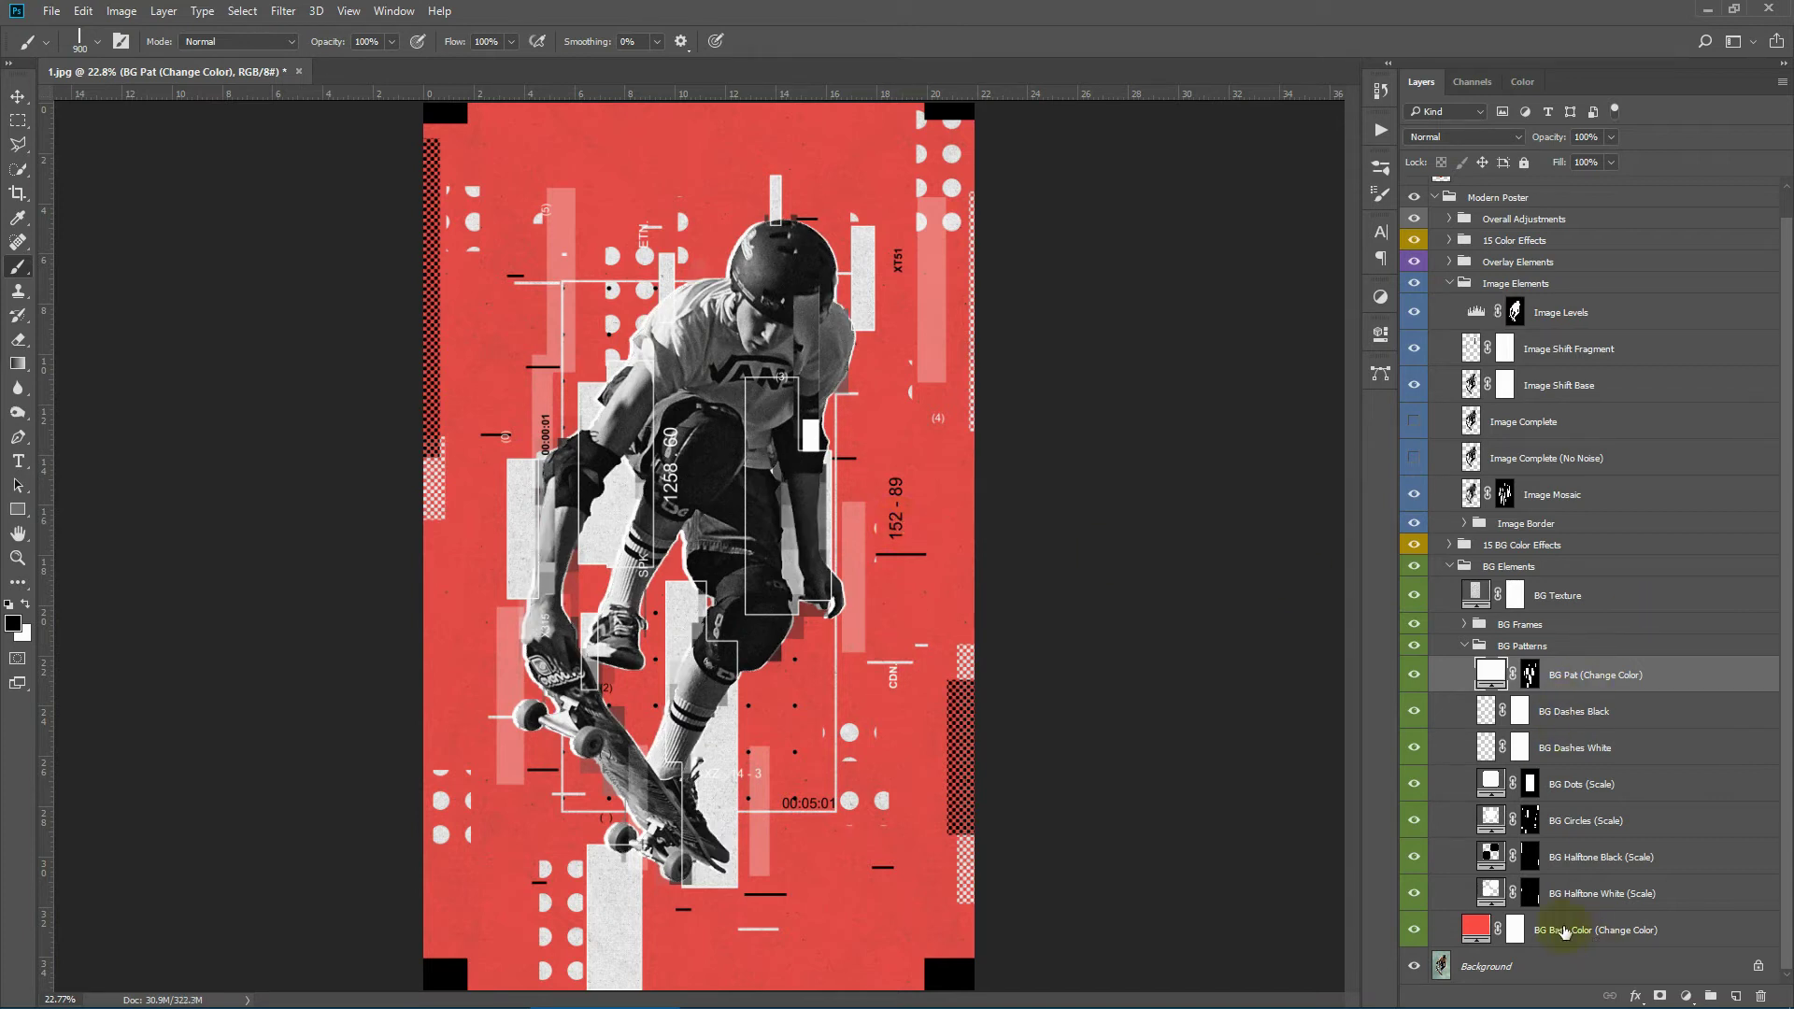
# Paint white into the BG Halftone White mask to reveal strips along the right edge
pyautogui.click(1646, 909)
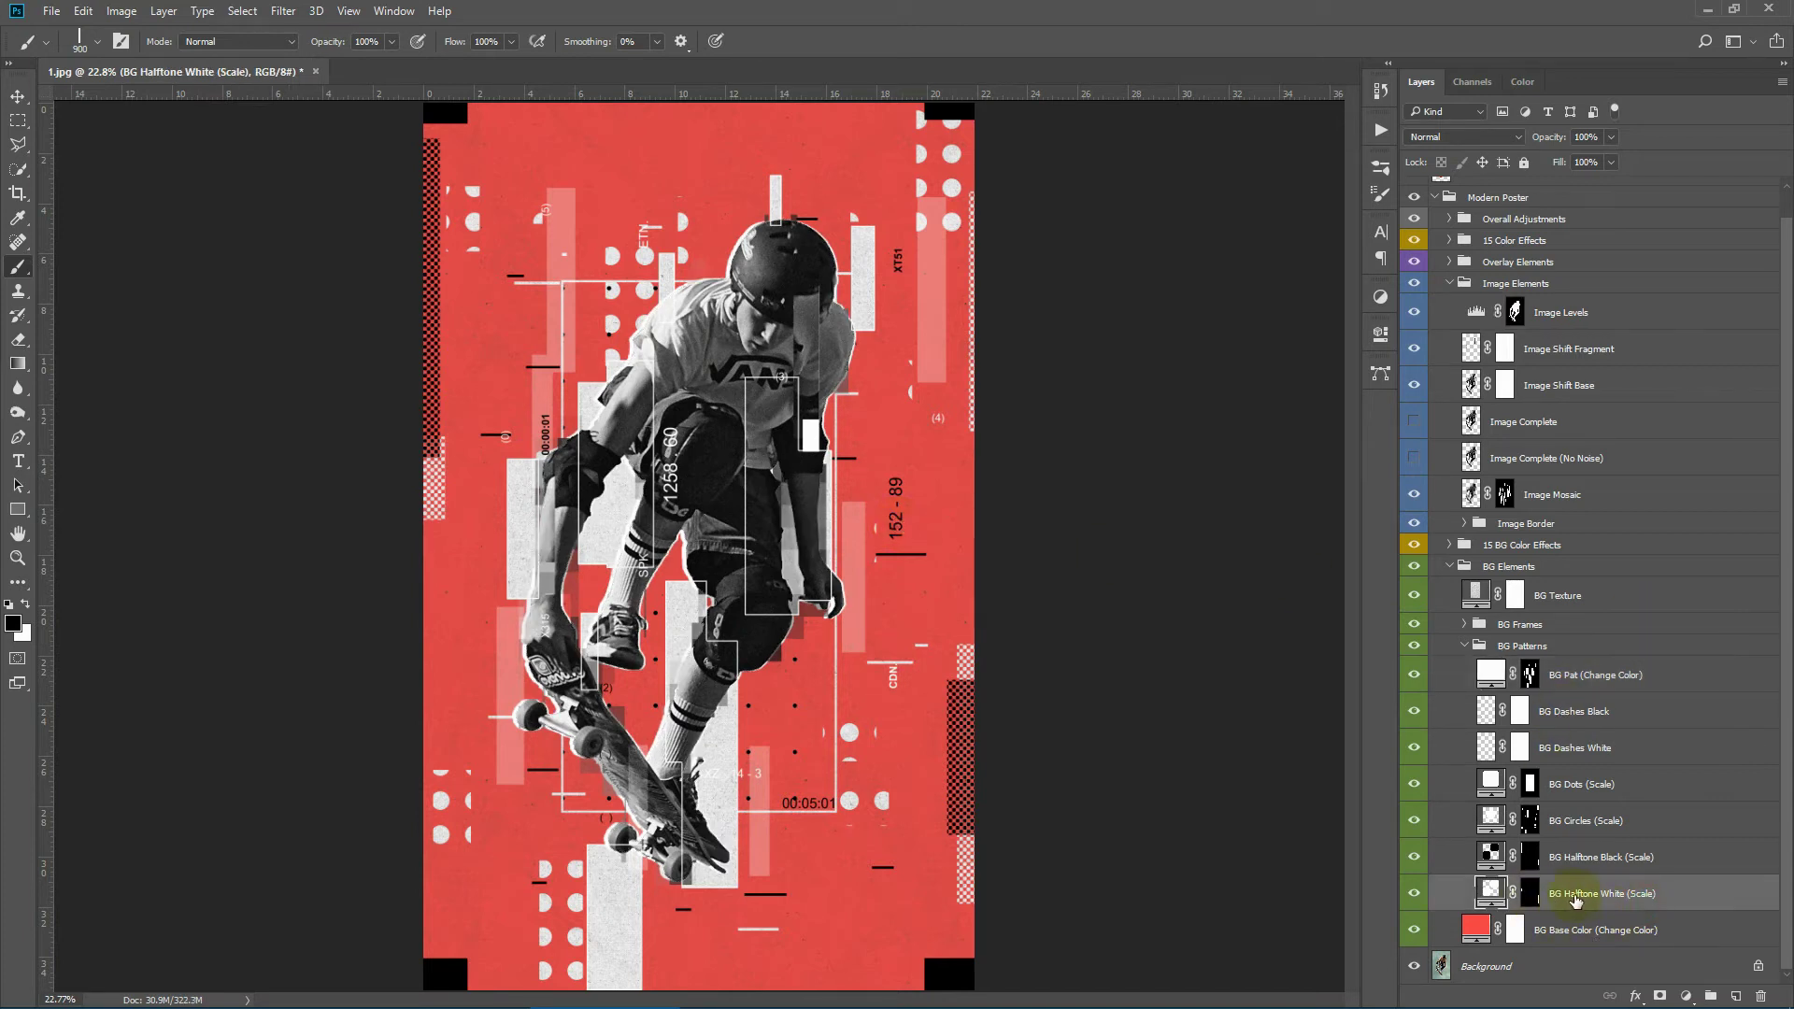
pyautogui.click(1530, 893)
pyautogui.press('x')
pyautogui.moveTo(958, 500); pyautogui.dragTo(958, 561)
pyautogui.click(418, 691)
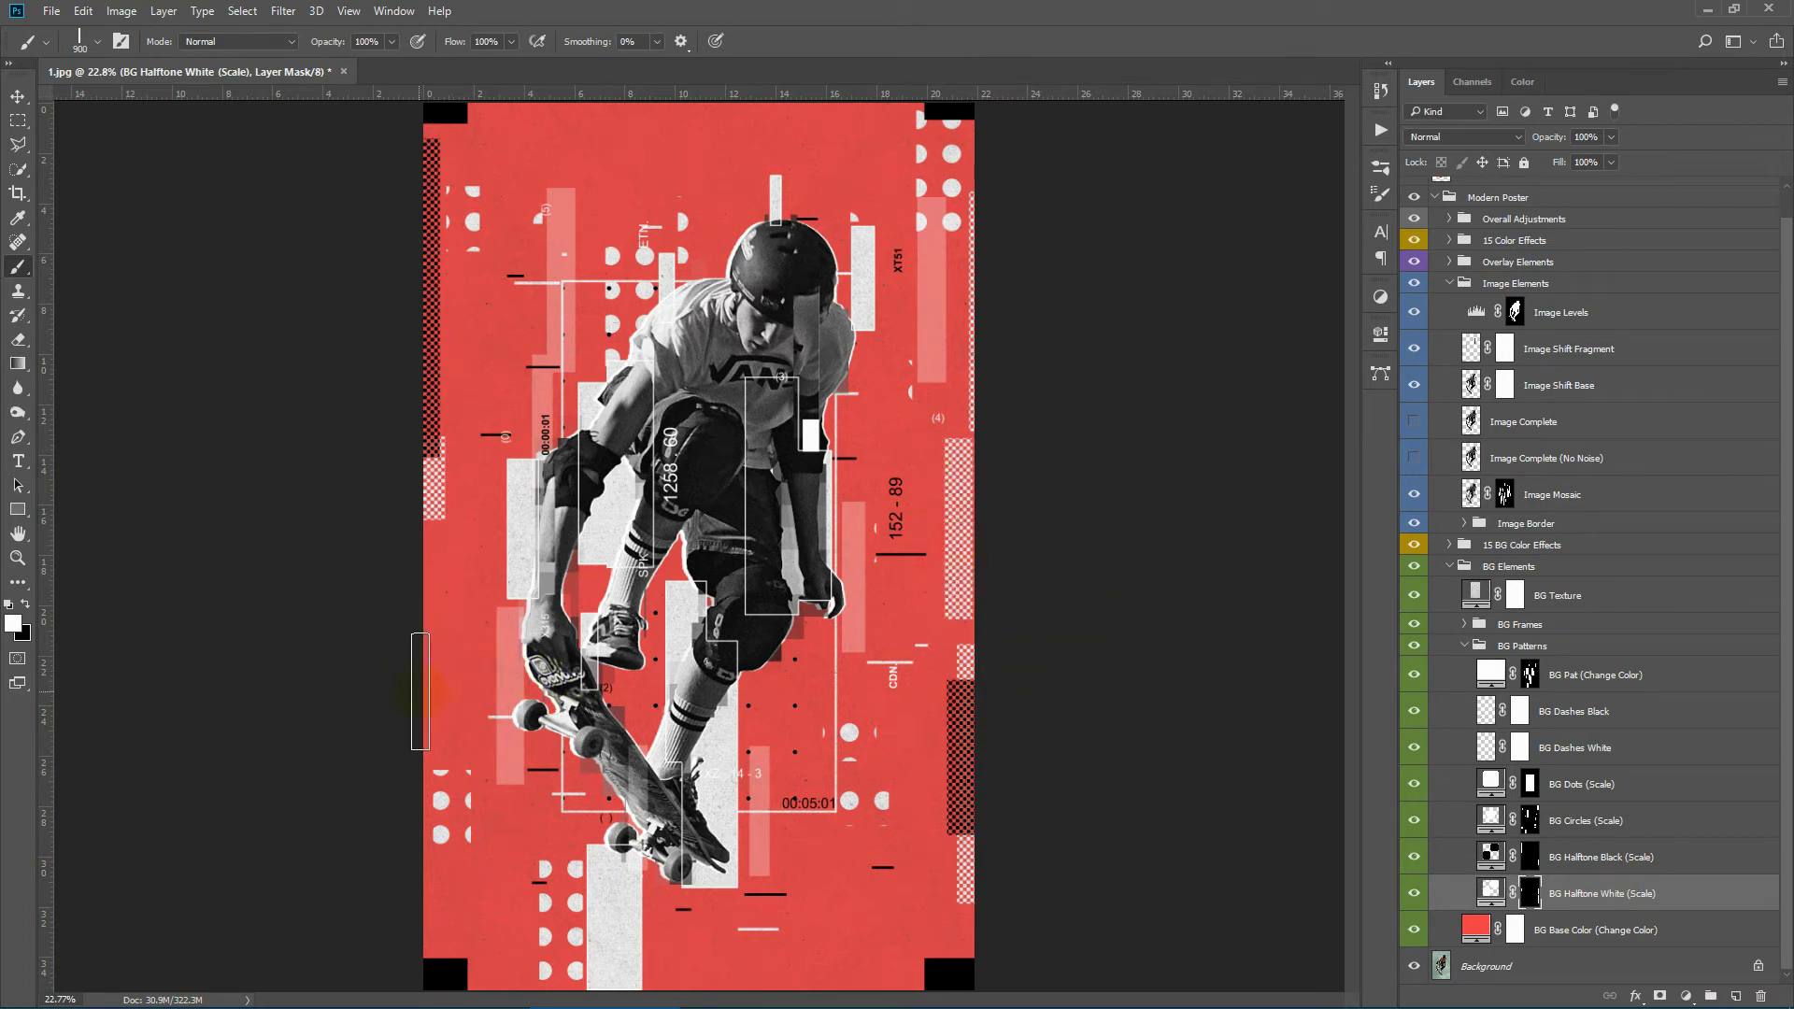
pyautogui.click(603, 848)
pyautogui.hotkey('ctrl', 'z')
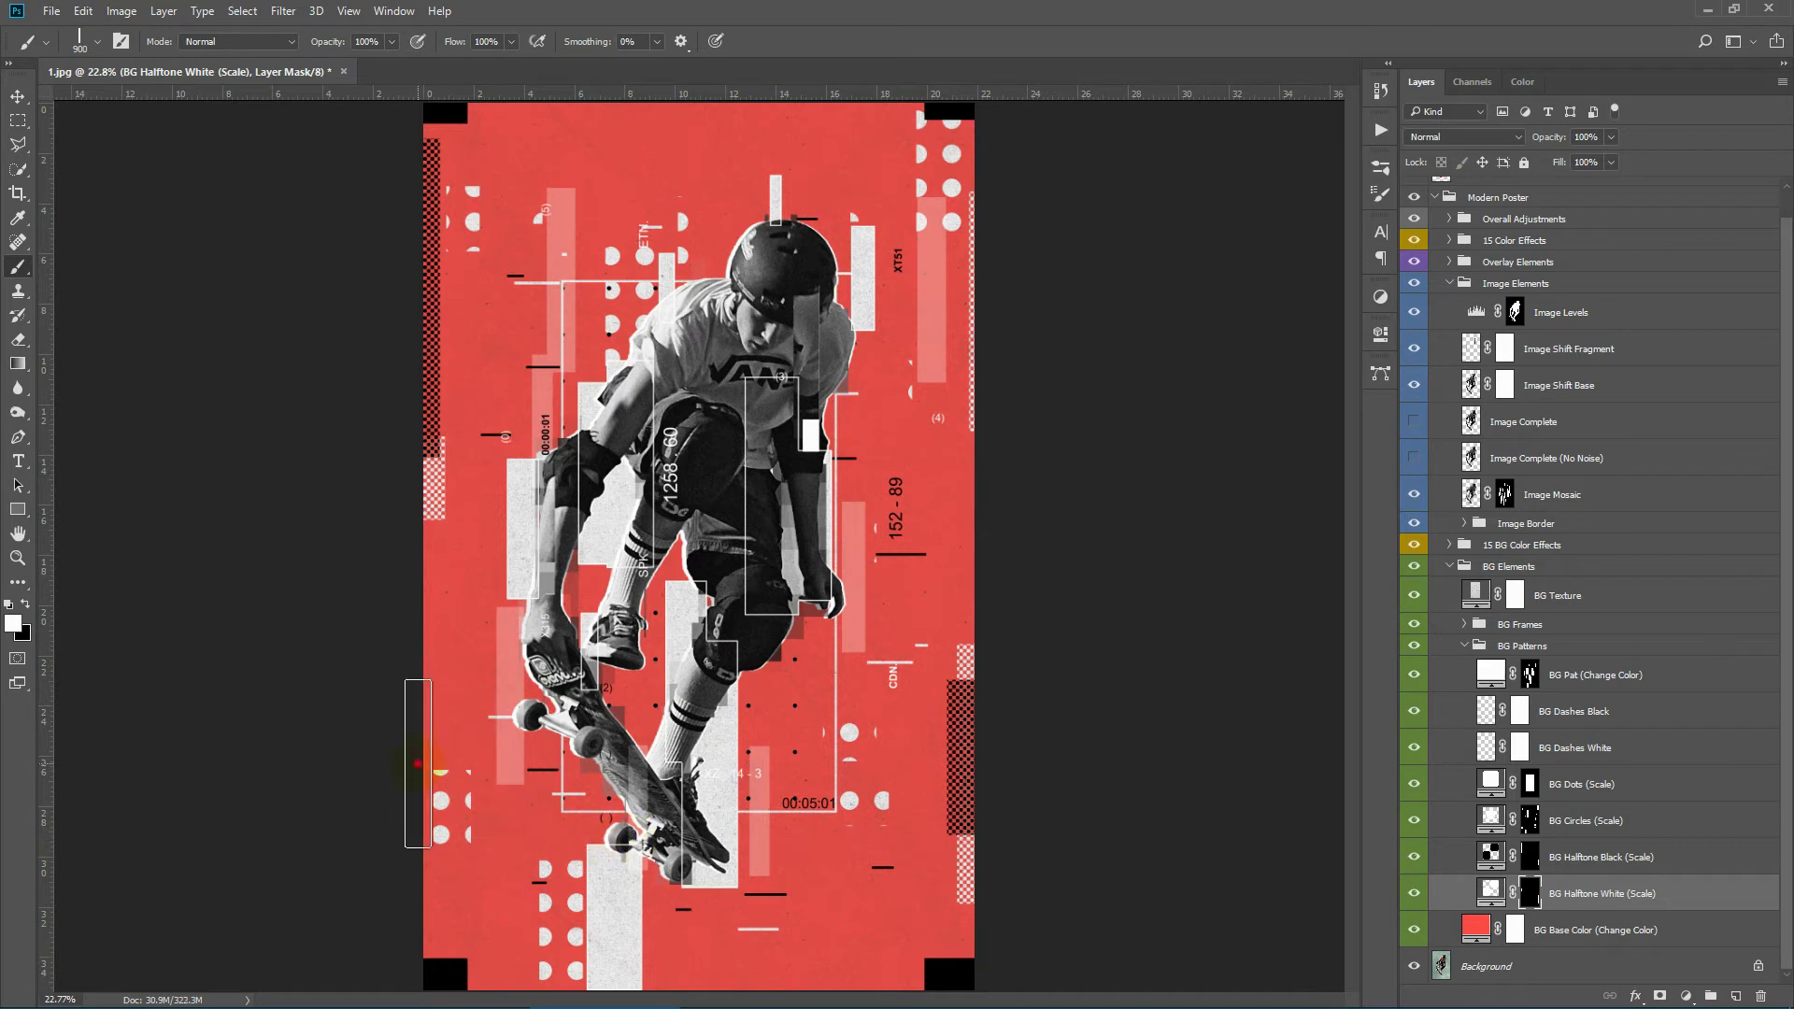
pyautogui.click(538, 589)
pyautogui.click(974, 509)
# Try masking circles near the skateboard in black, undo it, and collapse BG Patterns
pyautogui.click(1488, 682)
pyautogui.click(1492, 878)
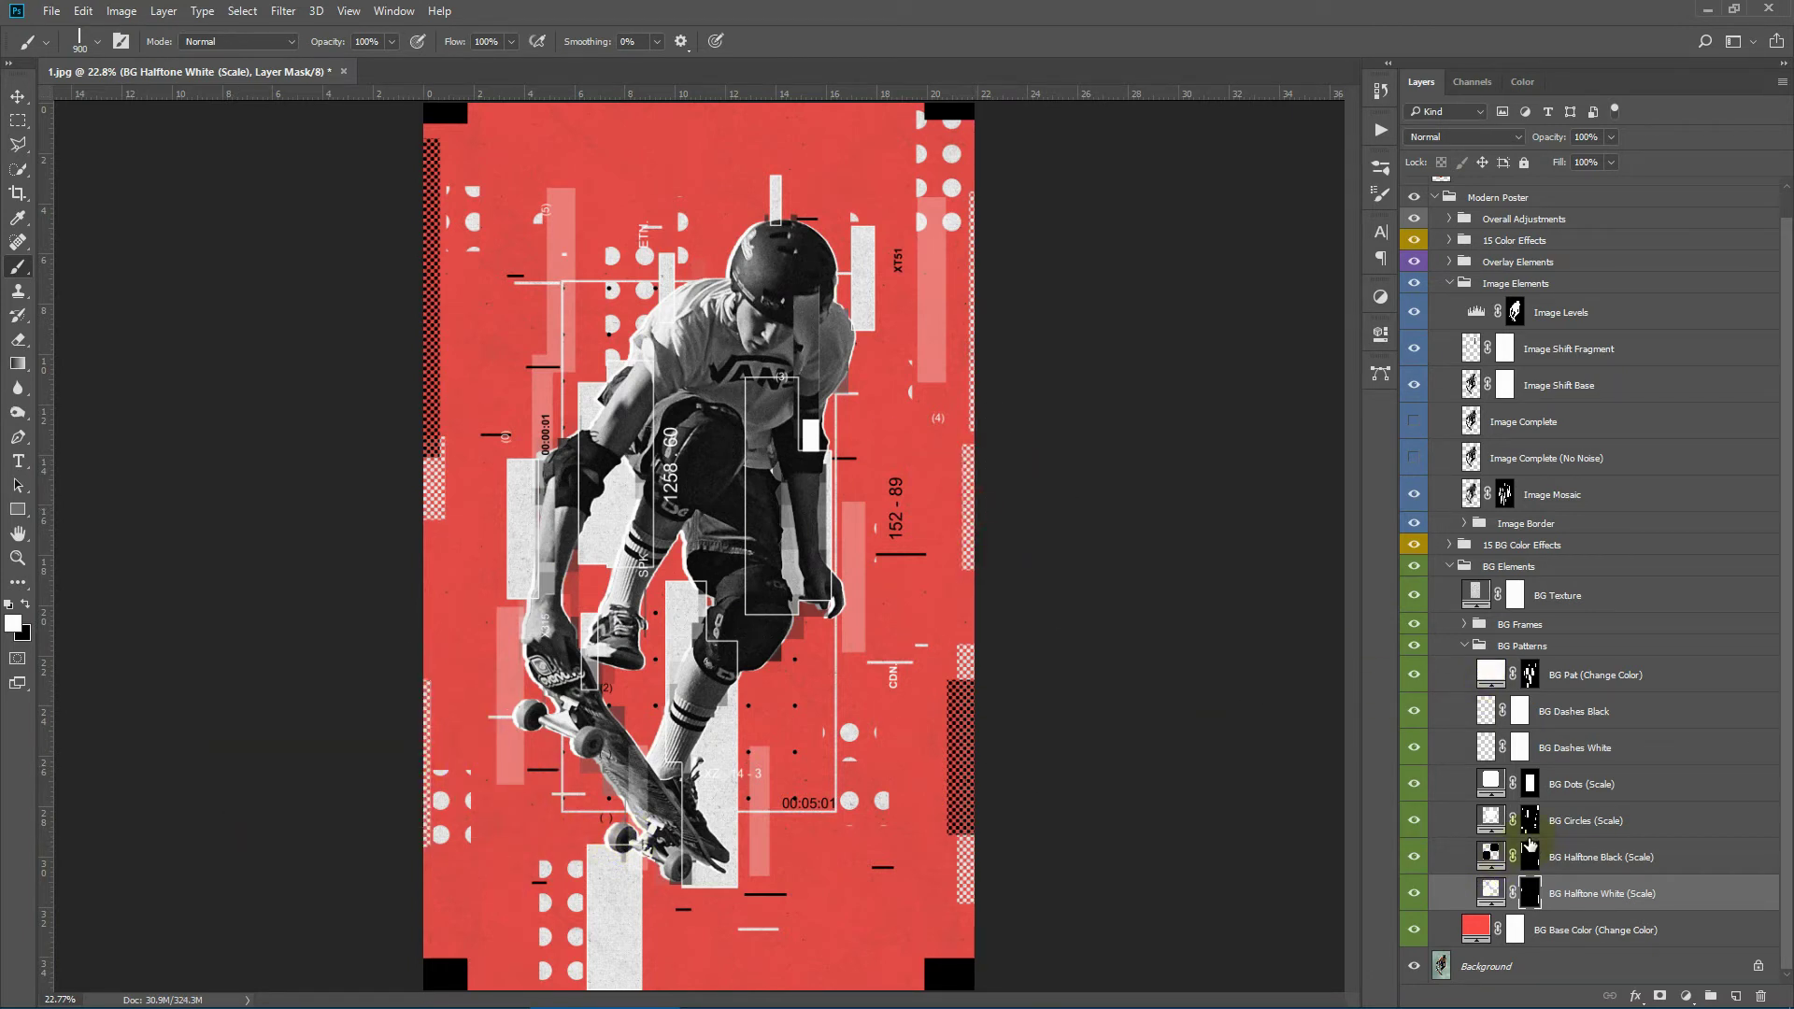
pyautogui.click(1492, 817)
pyautogui.click(1531, 821)
pyautogui.click(25, 604)
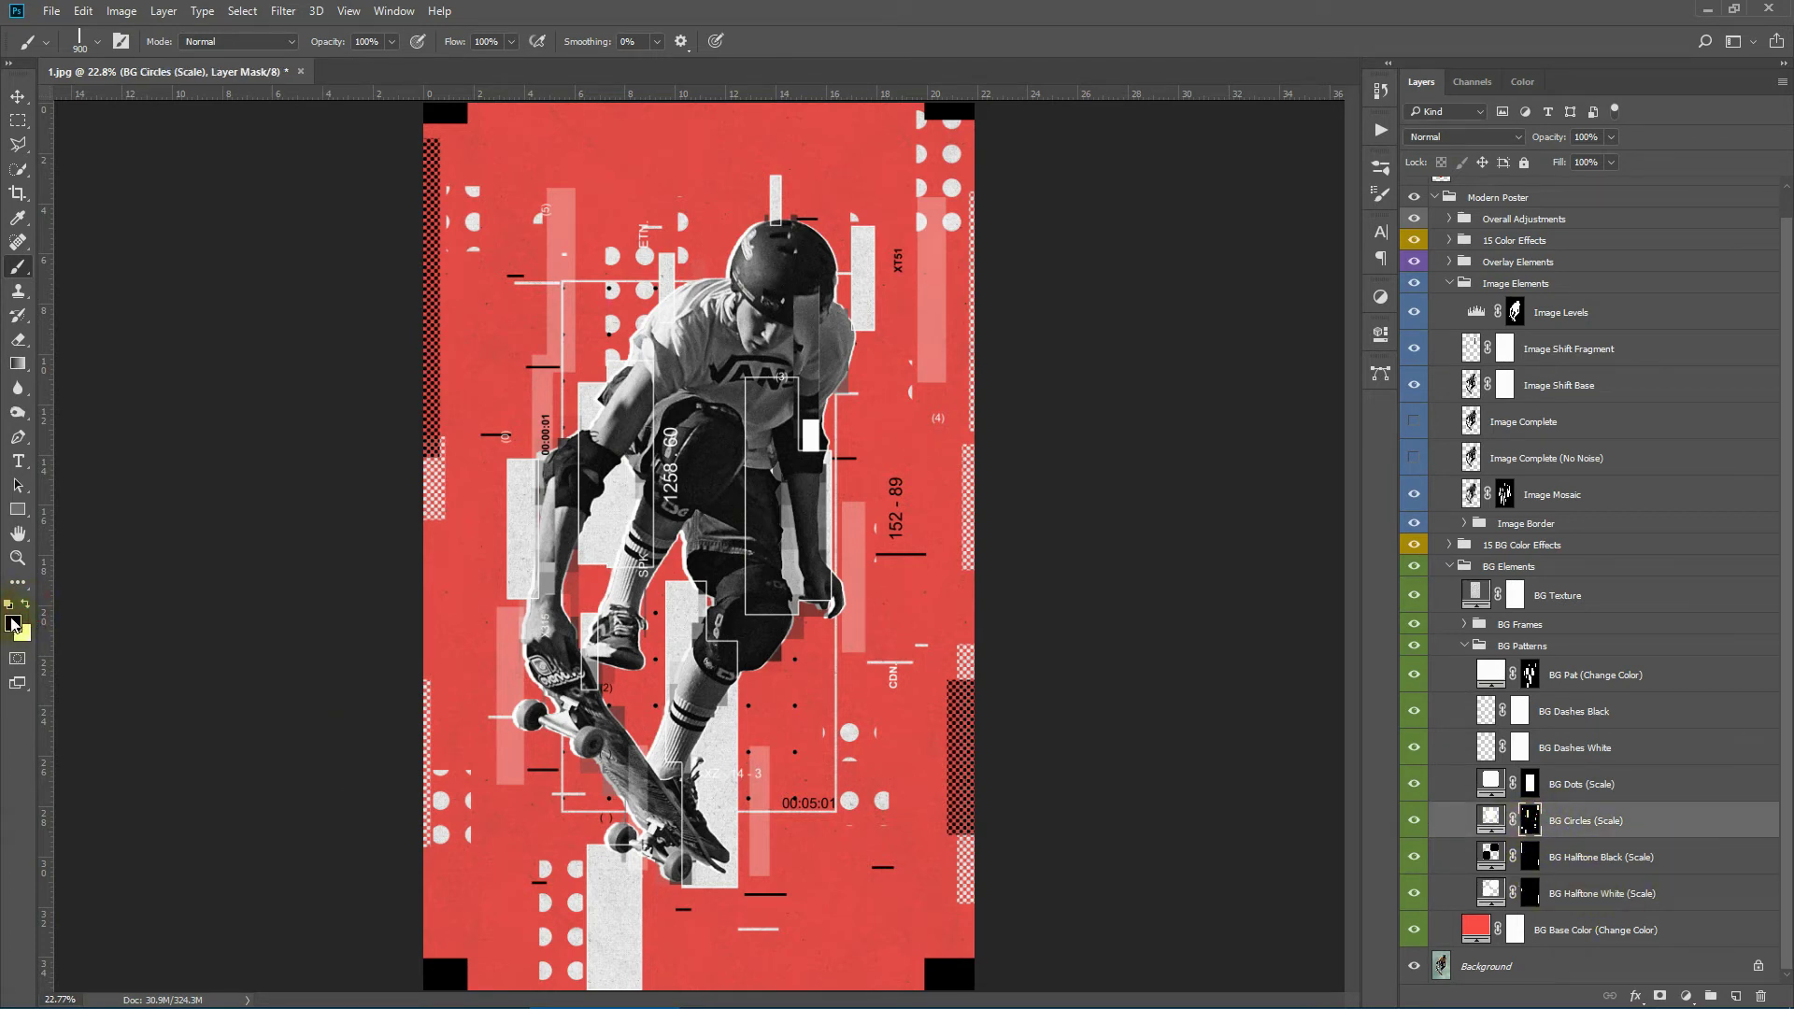
pyautogui.moveTo(849, 754)
pyautogui.mouseDown()
pyautogui.moveTo(838, 780)
pyautogui.moveTo(906, 780)
pyautogui.moveTo(850, 793)
pyautogui.moveTo(847, 773)
pyautogui.moveTo(884, 792)
pyautogui.moveTo(853, 761)
pyautogui.mouseUp()
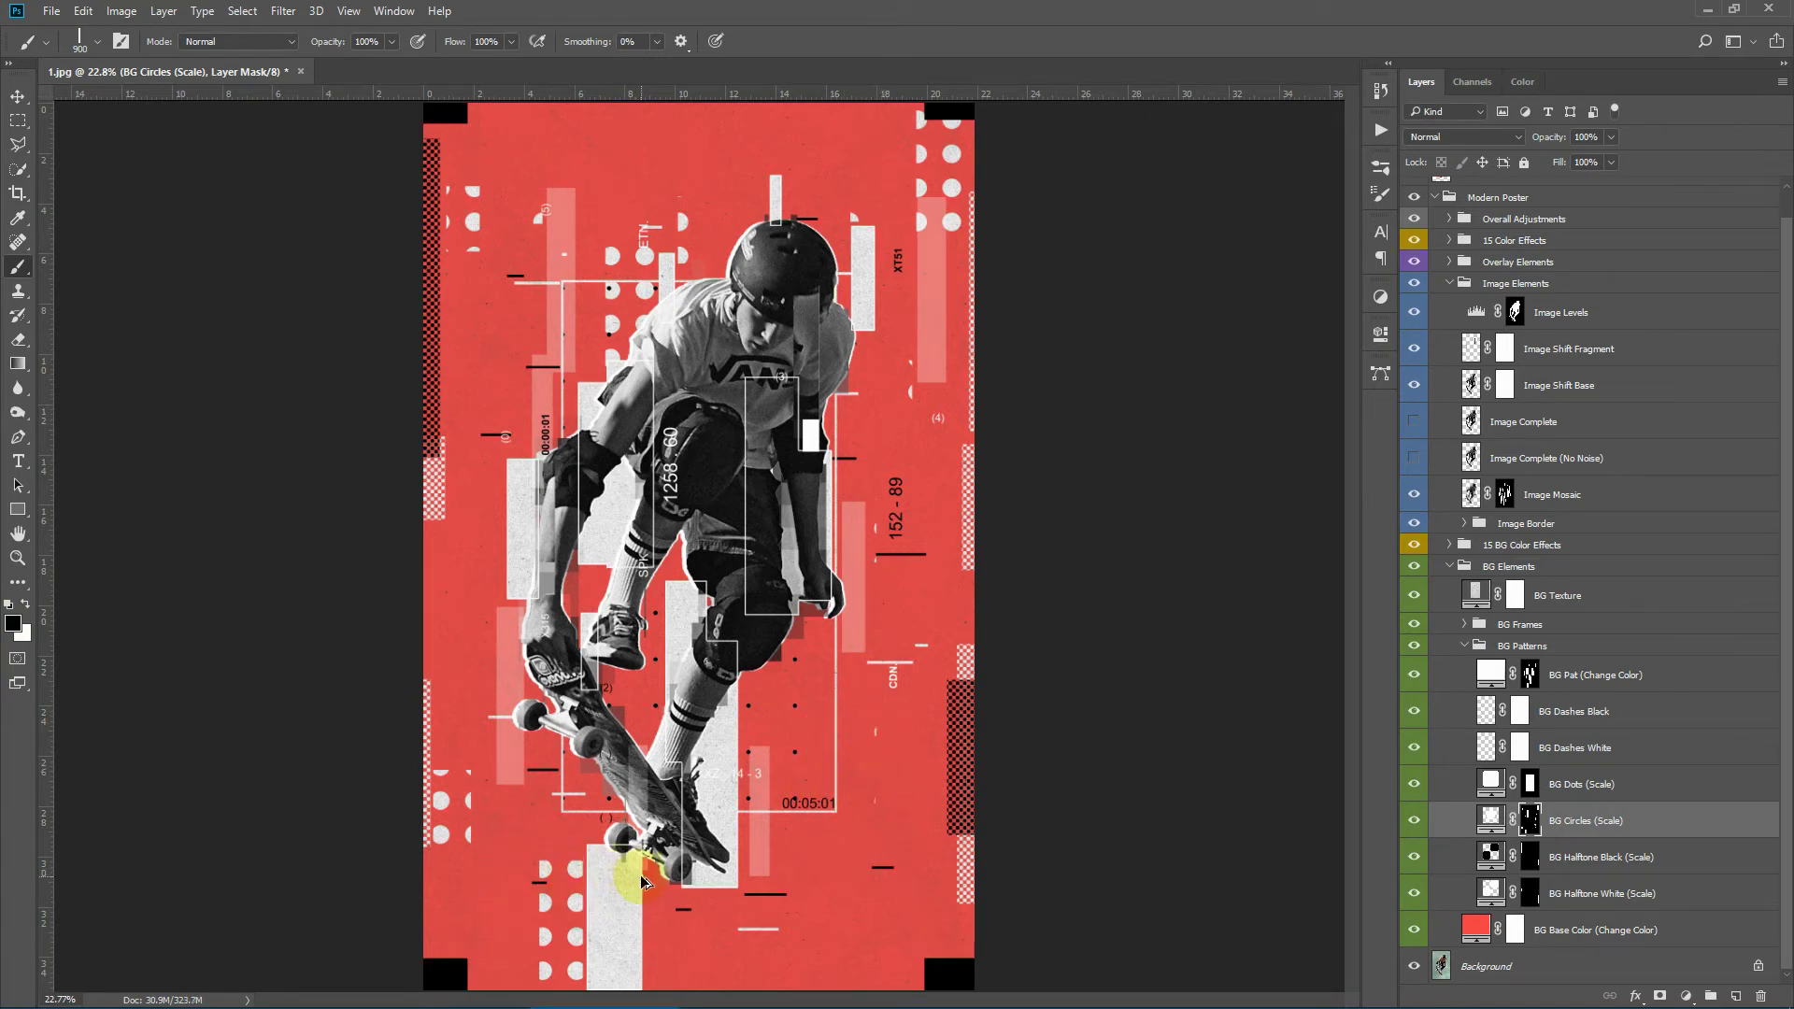
pyautogui.hotkey('ctrl', 'z')
pyautogui.click(937, 849)
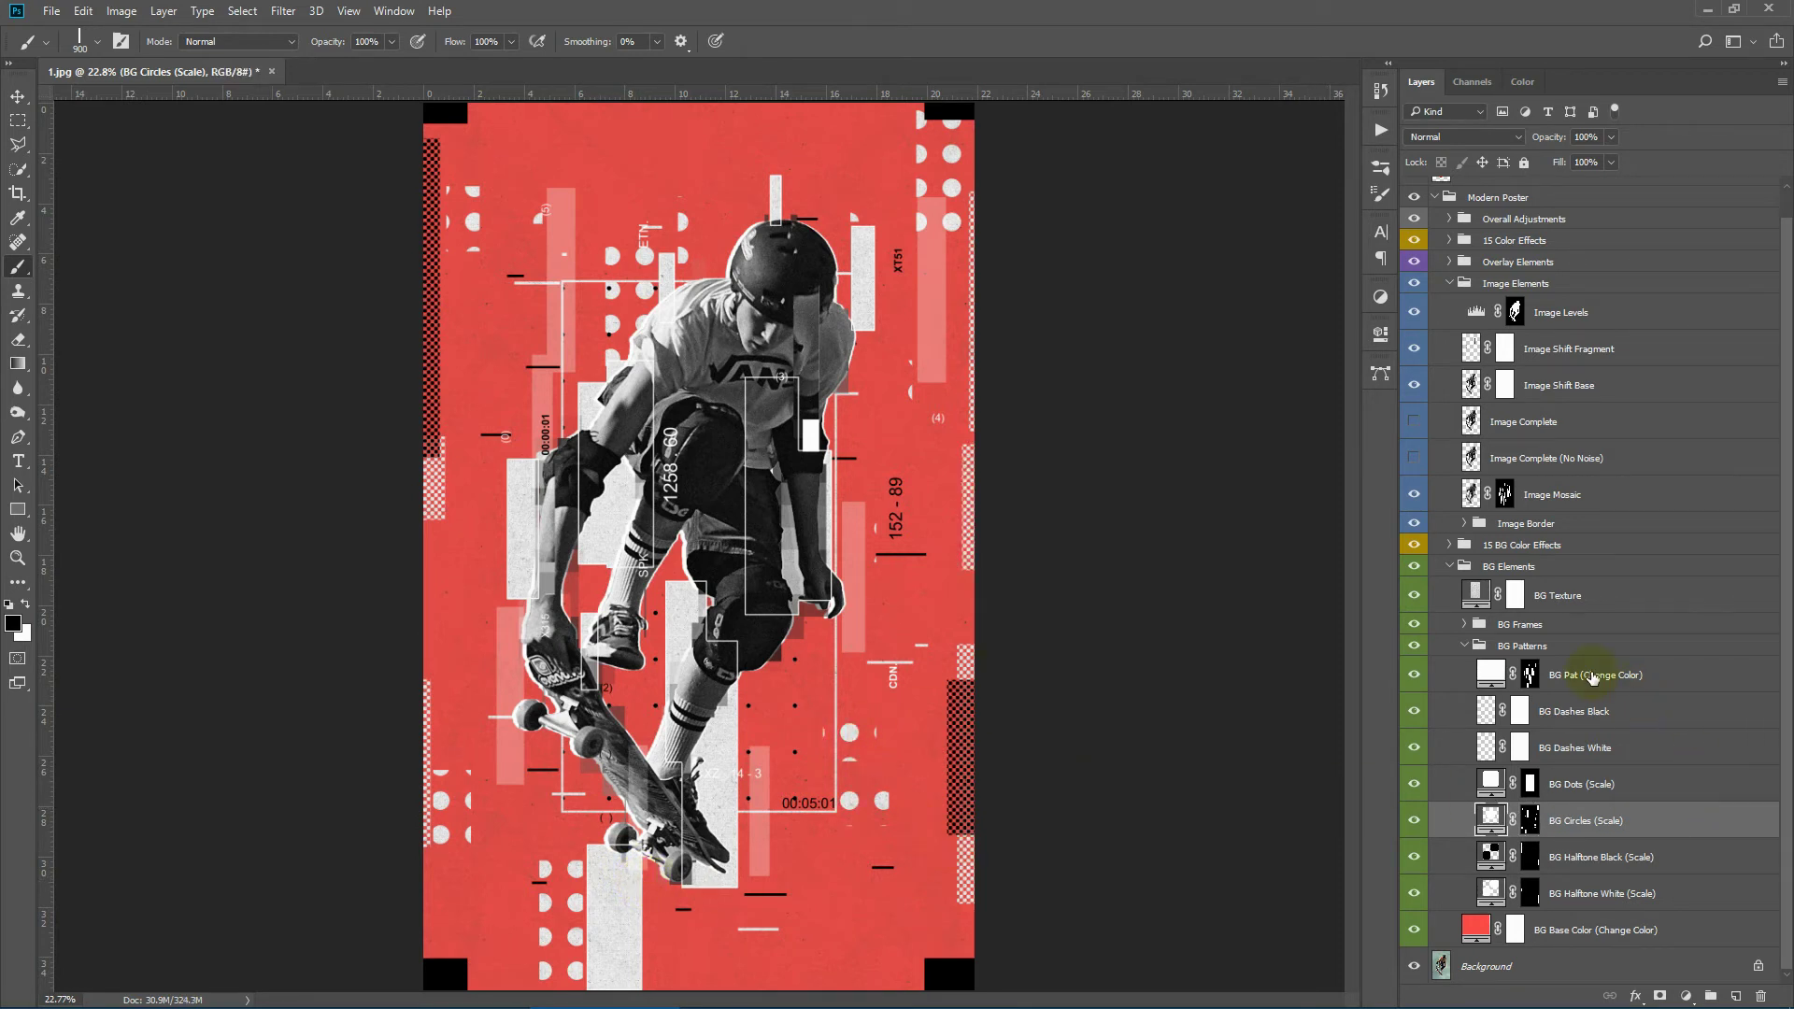
pyautogui.click(1465, 648)
# Expand BG Frames and toggle the frame stroke and corner layers to locate them
pyautogui.click(1587, 657)
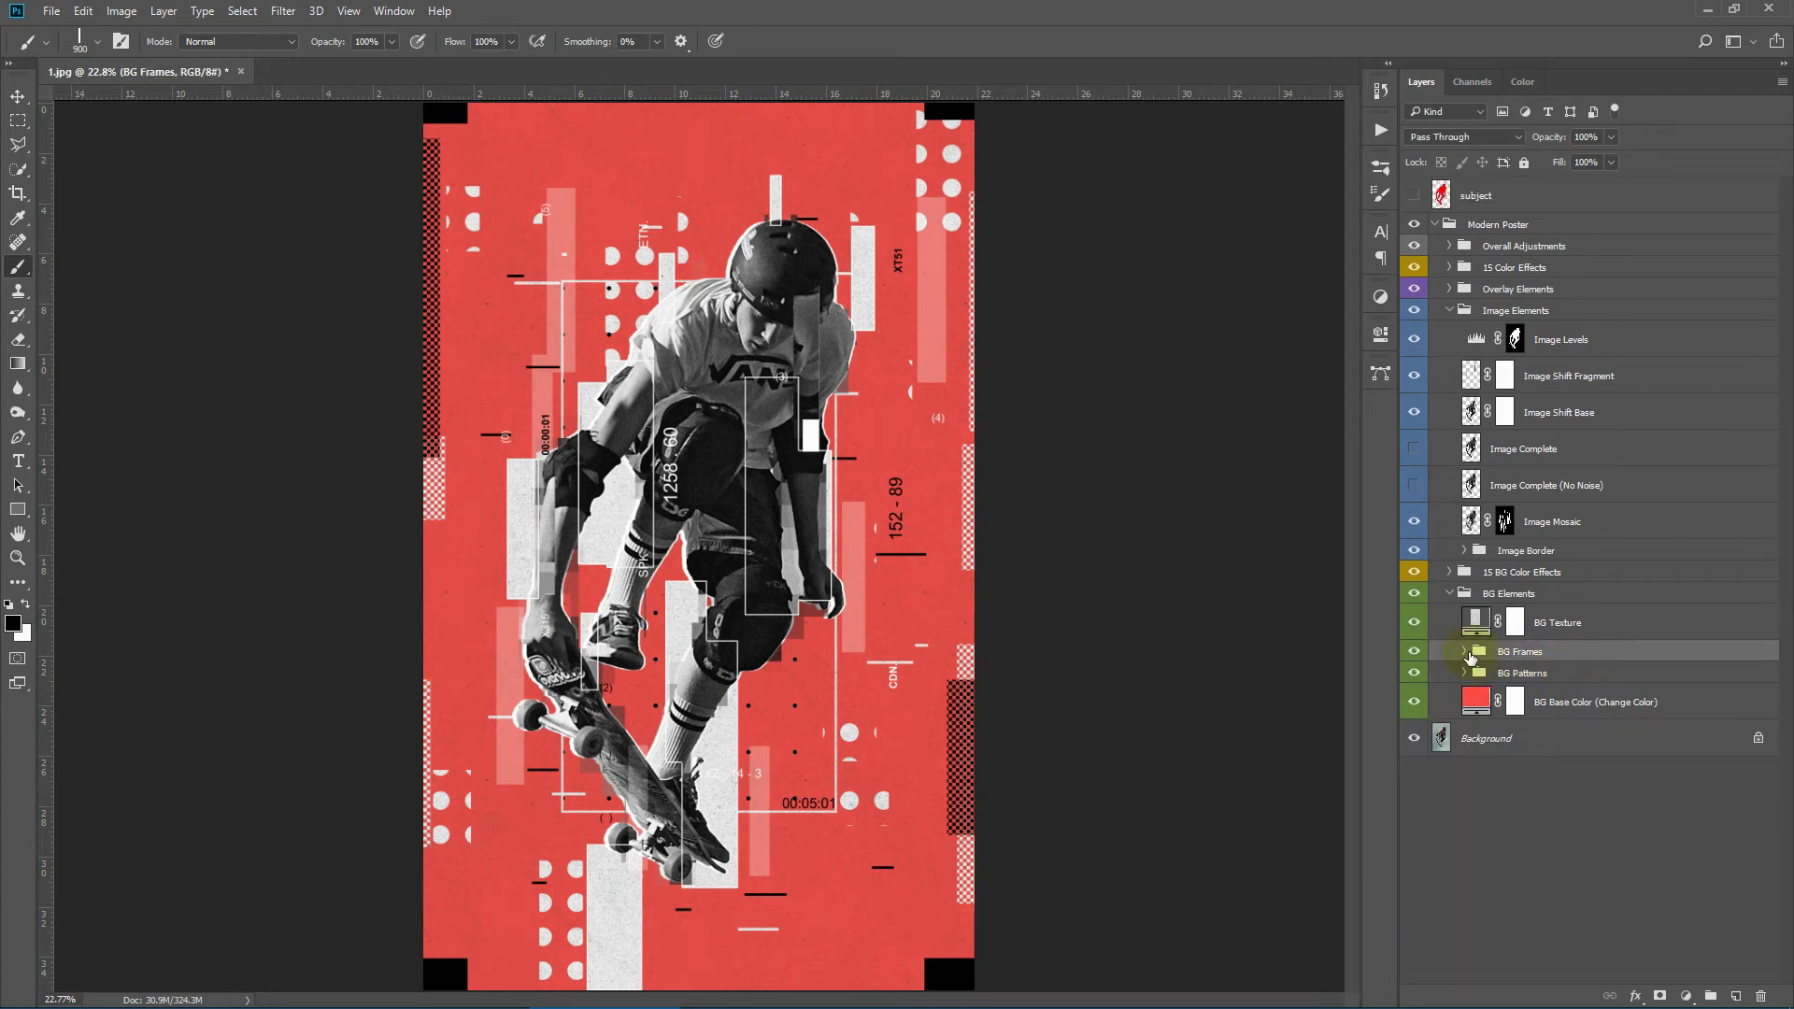
pyautogui.click(1464, 652)
pyautogui.click(1637, 729)
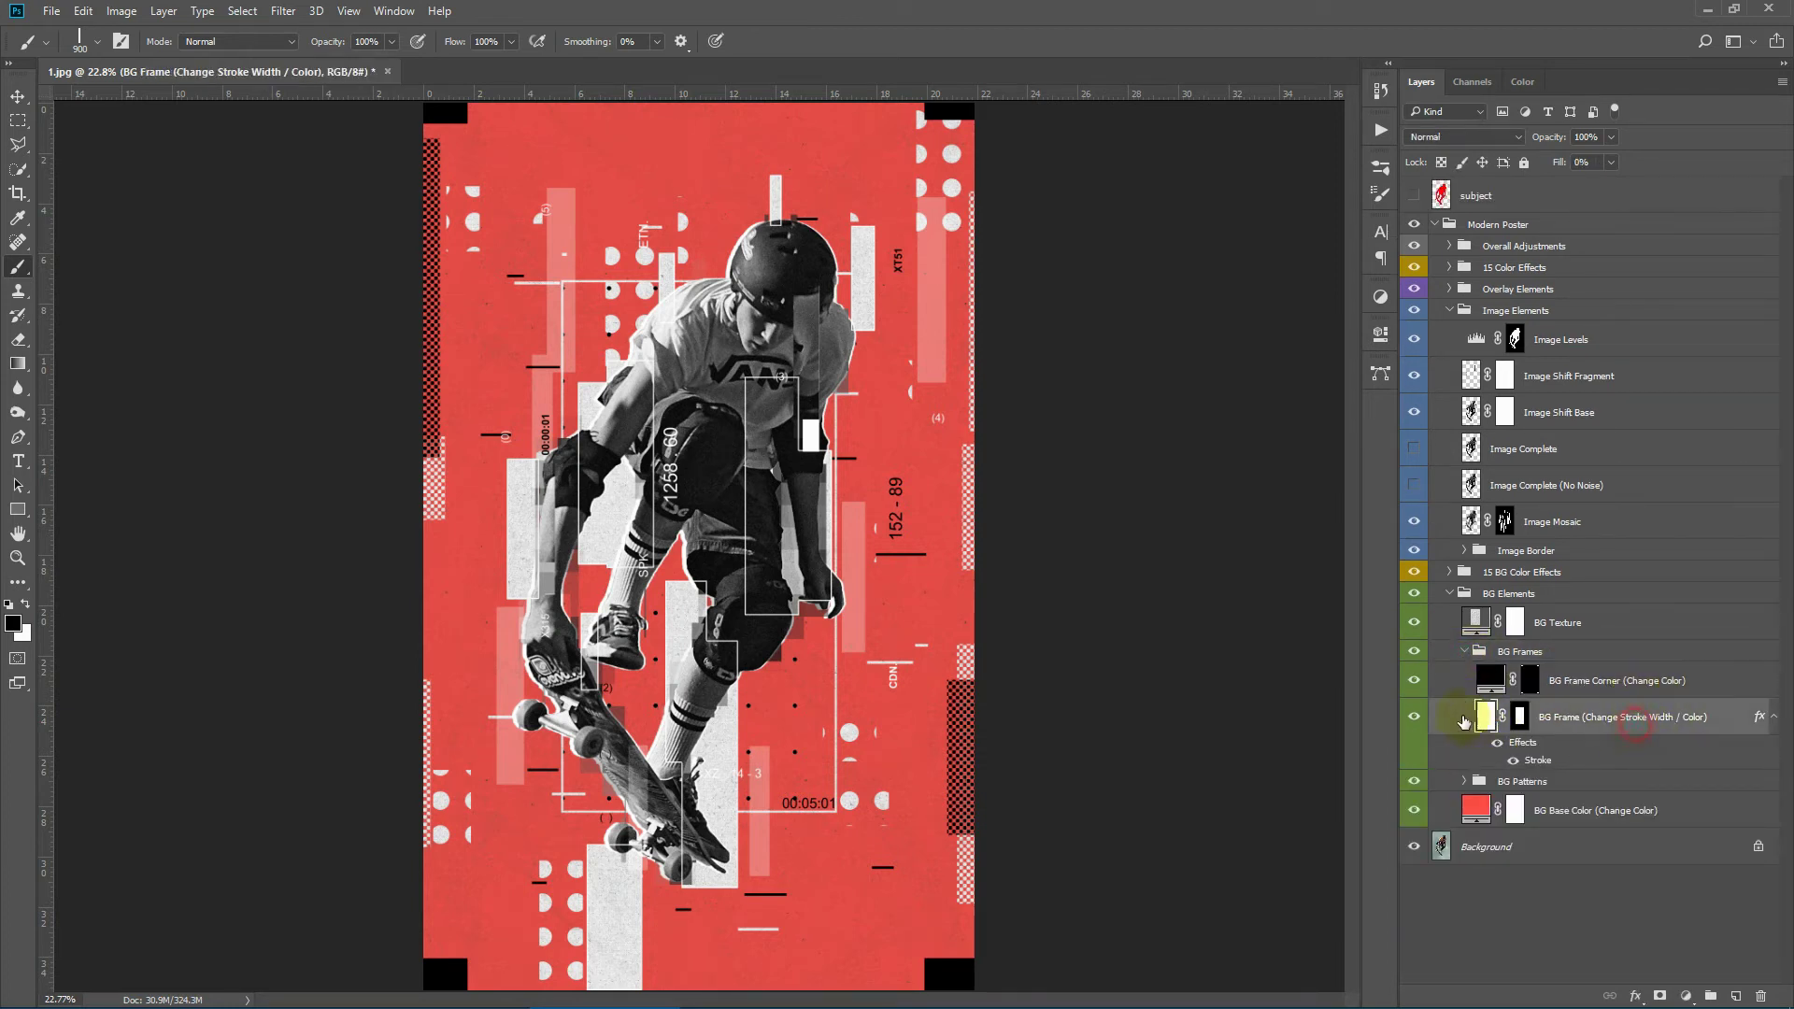
pyautogui.click(1413, 717)
pyautogui.click(1413, 717)
pyautogui.click(1645, 682)
pyautogui.click(1408, 681)
pyautogui.click(1408, 681)
# Change the BG Frame stroke to 35 px in pale yellow #ffd973
pyautogui.click(1637, 721)
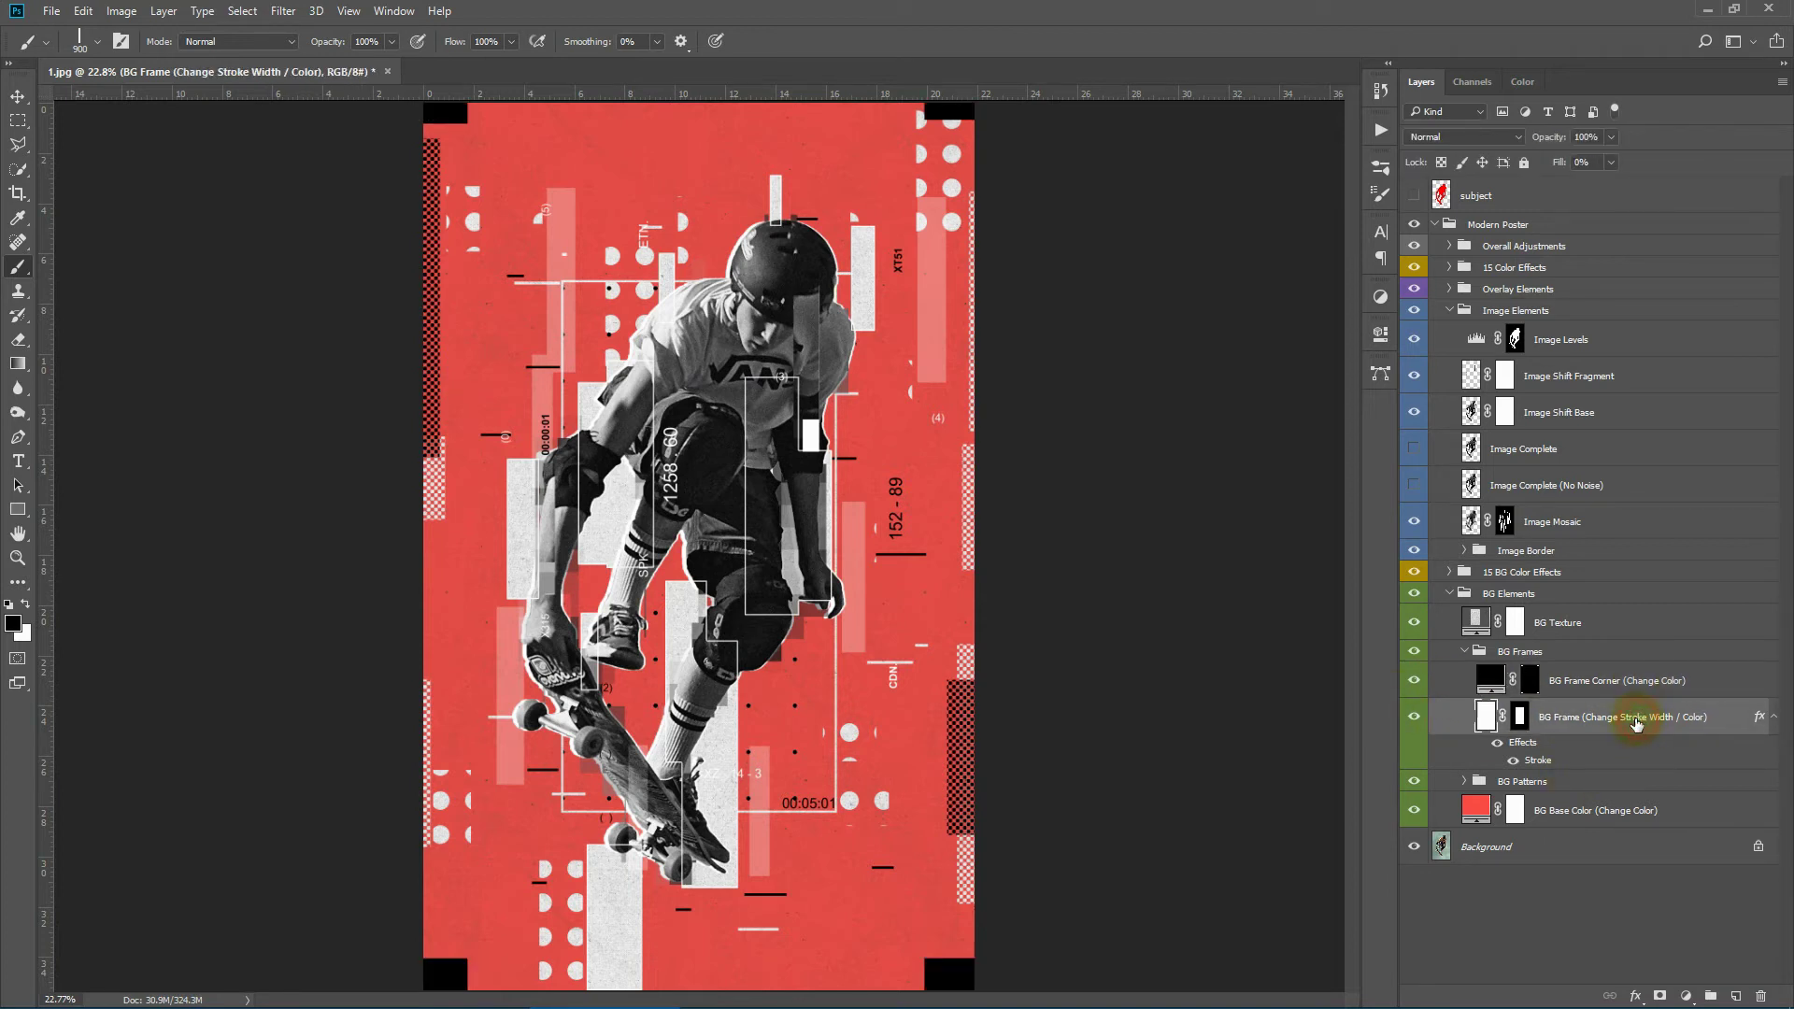
pyautogui.doubleClick(1540, 760)
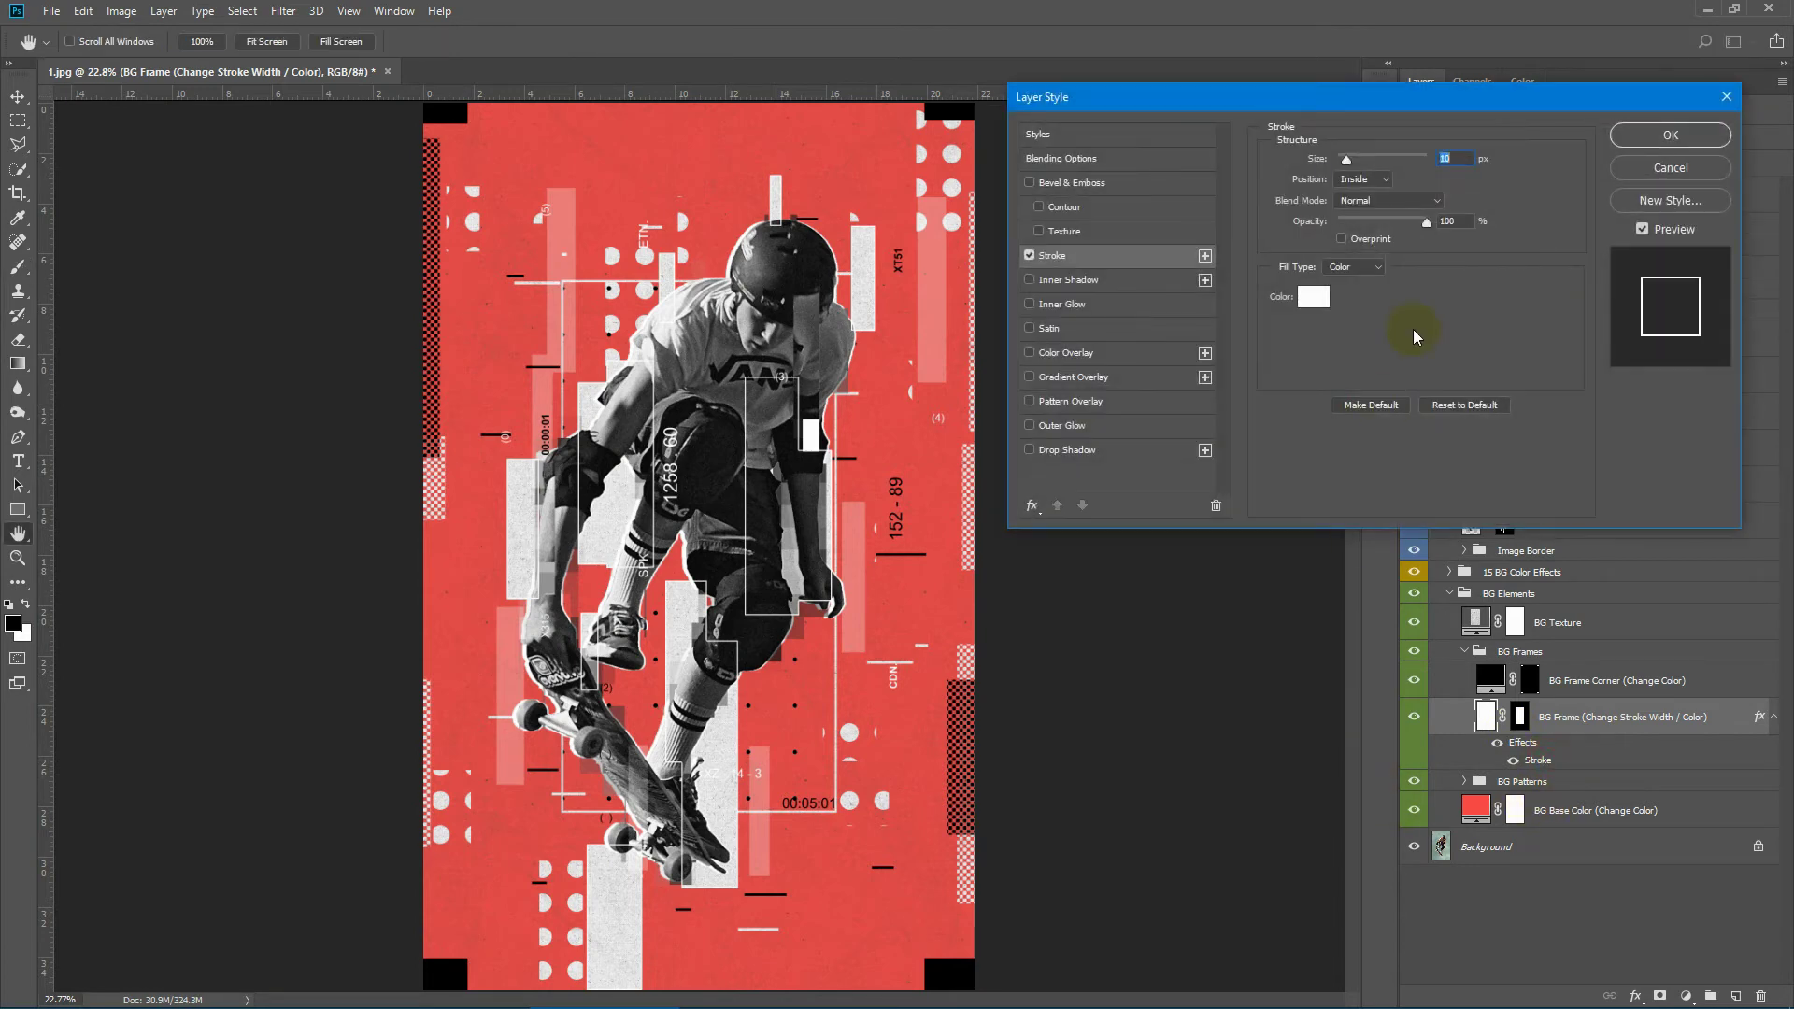
pyautogui.moveTo(1346, 159); pyautogui.dragTo(1355, 159)
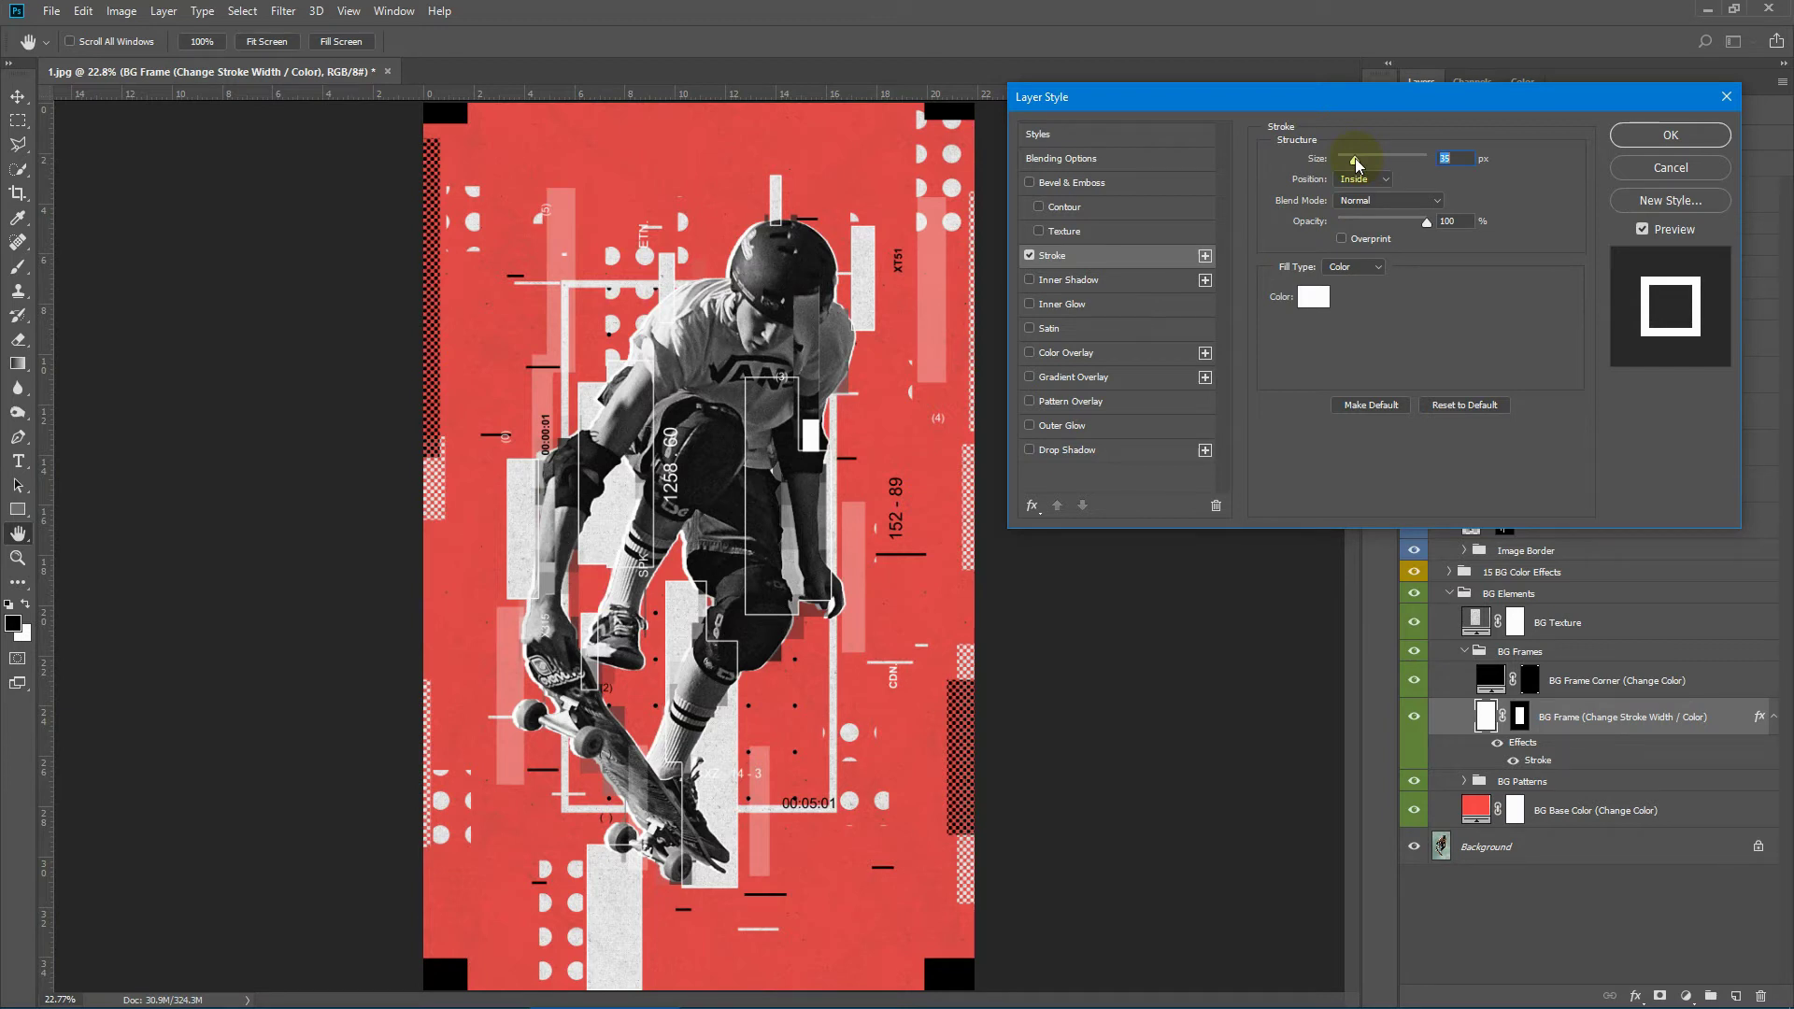
pyautogui.click(1307, 299)
pyautogui.click(1399, 504)
pyautogui.moveTo(1330, 361)
pyautogui.mouseDown()
pyautogui.moveTo(1312, 307)
pyautogui.moveTo(1270, 292)
pyautogui.mouseUp()
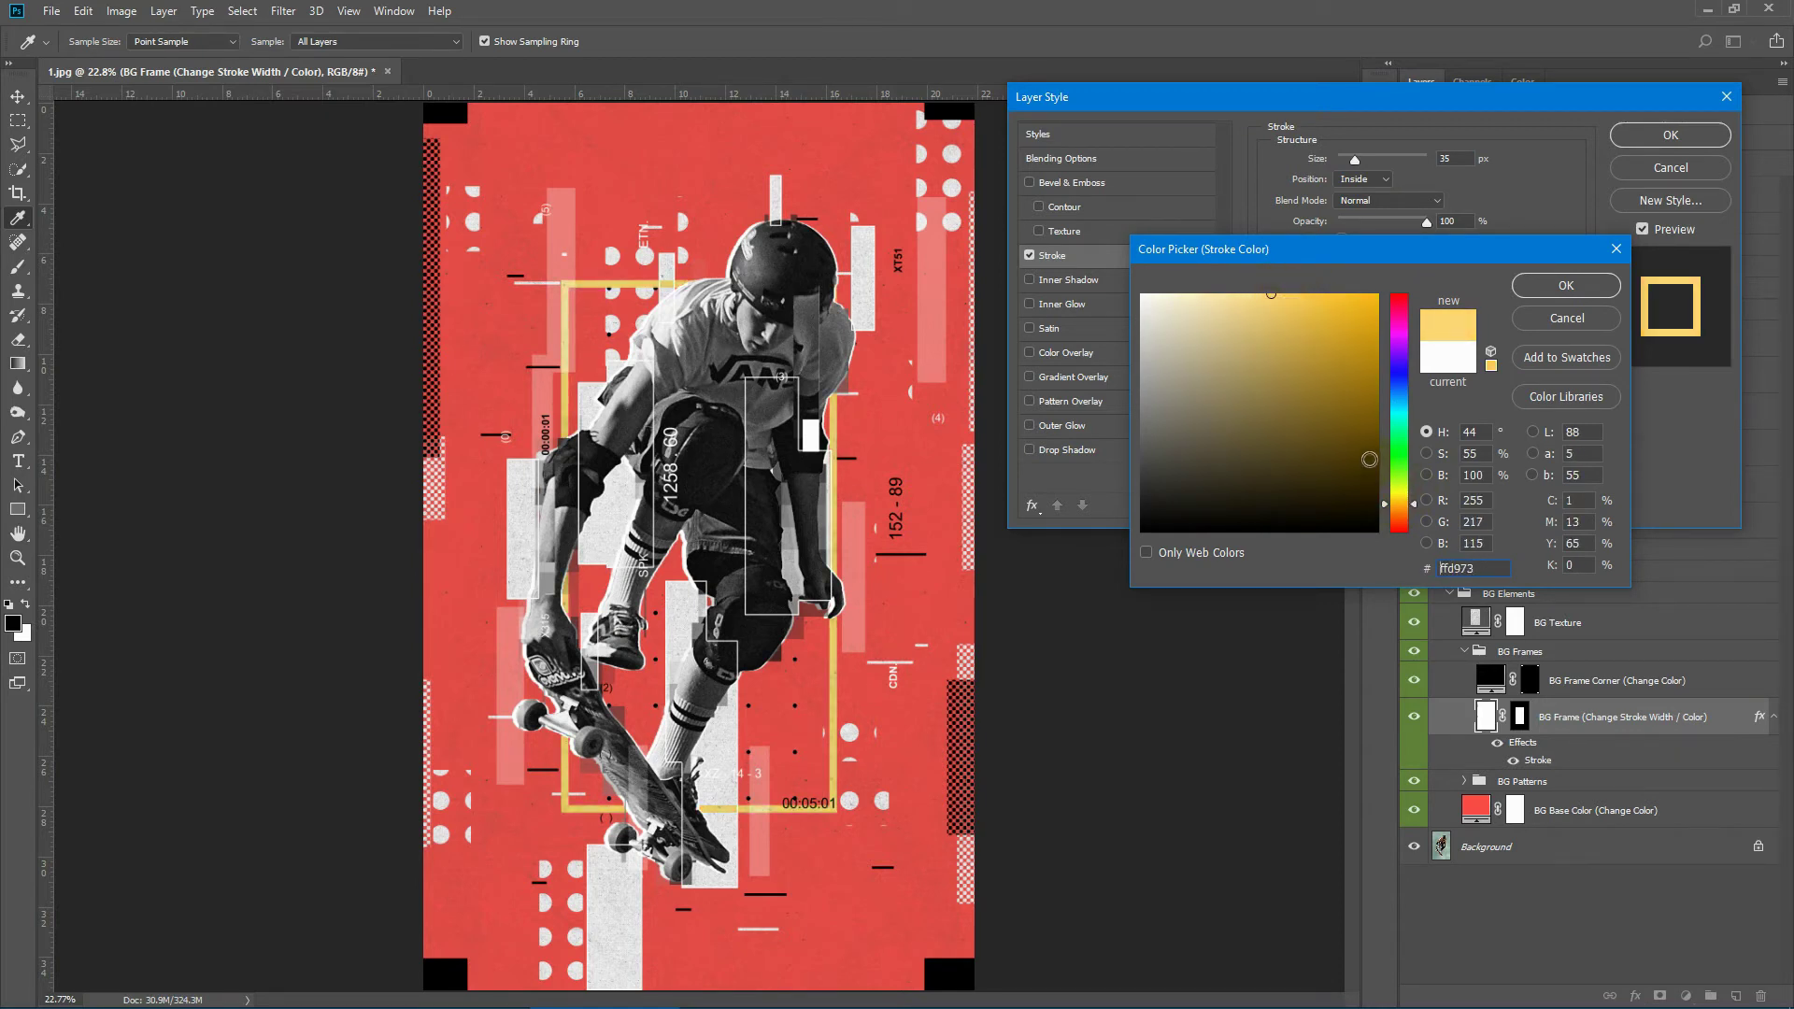
pyautogui.click(1566, 285)
pyautogui.click(1669, 131)
# Preview dark red and near-black corner colours, cancel them, and collapse BG Frames
pyautogui.click(1634, 687)
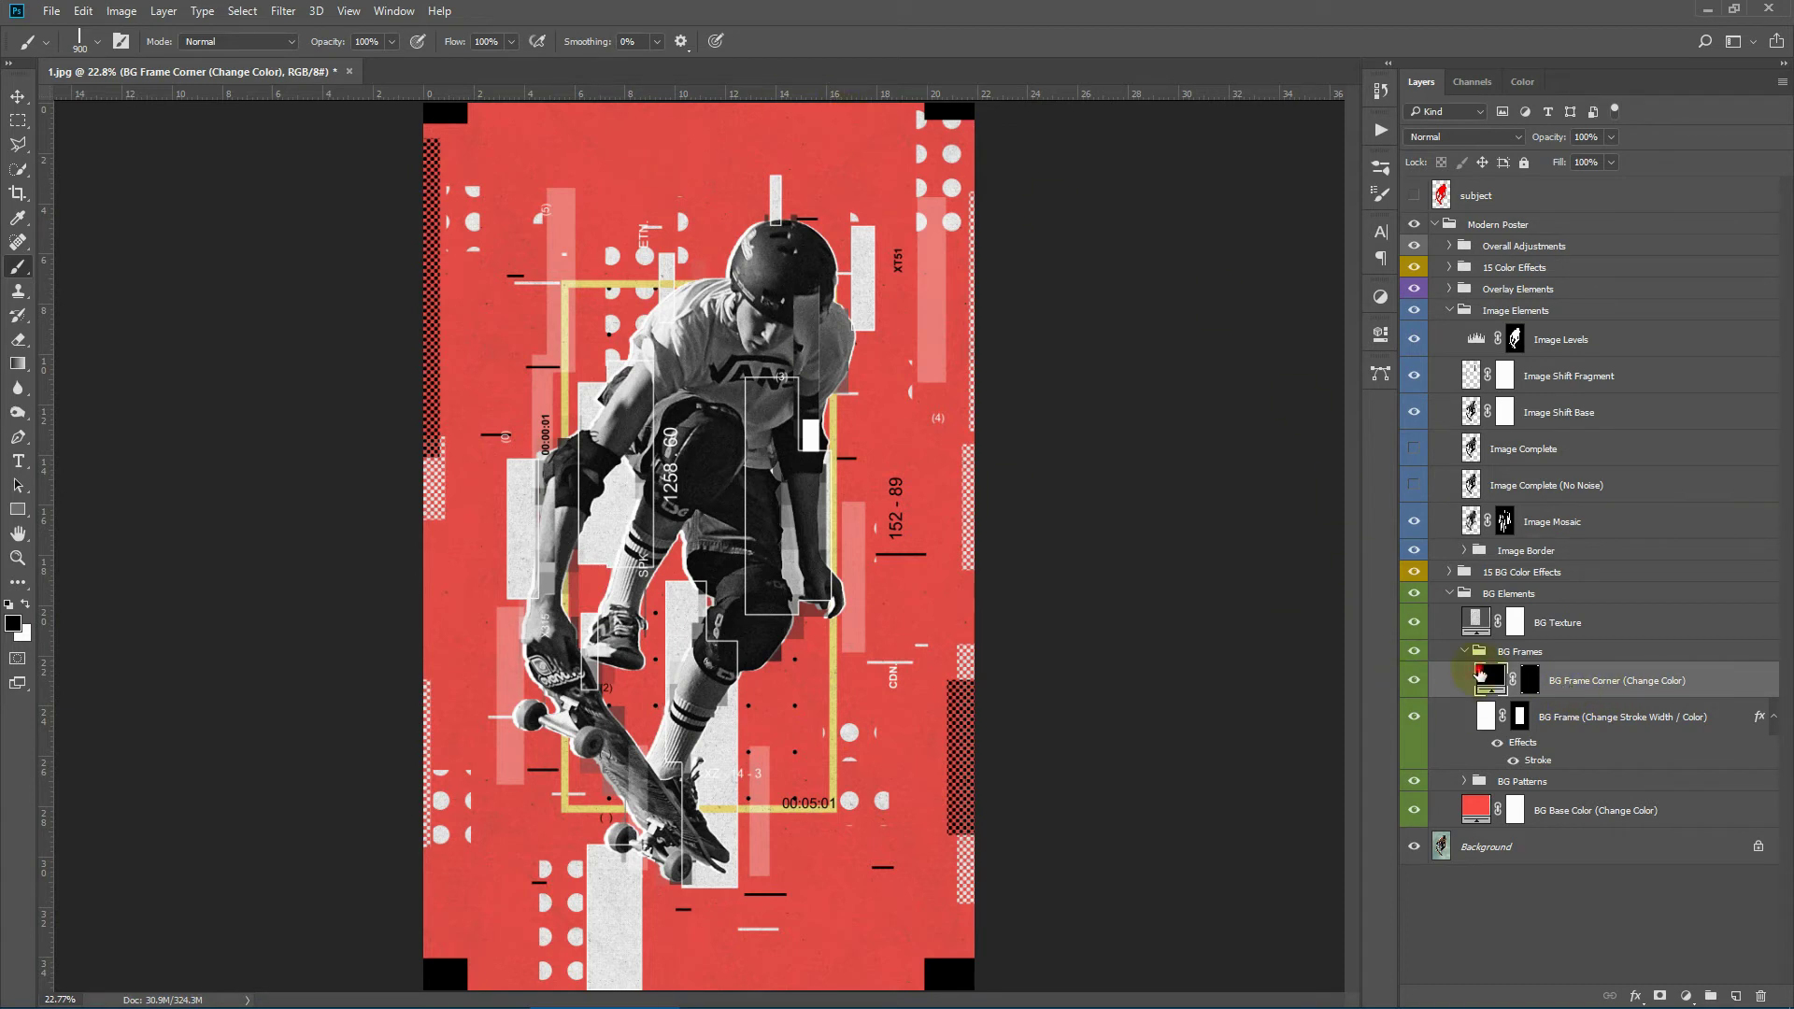
pyautogui.doubleClick(1480, 675)
pyautogui.click(1358, 468)
pyautogui.click(1230, 453)
pyautogui.click(1241, 461)
pyautogui.click(1330, 496)
pyautogui.click(1222, 518)
pyautogui.click(1550, 321)
pyautogui.click(1462, 651)
# Compare the poster with BG Texture on and off, keeping its opacity at 60%
pyautogui.click(1628, 625)
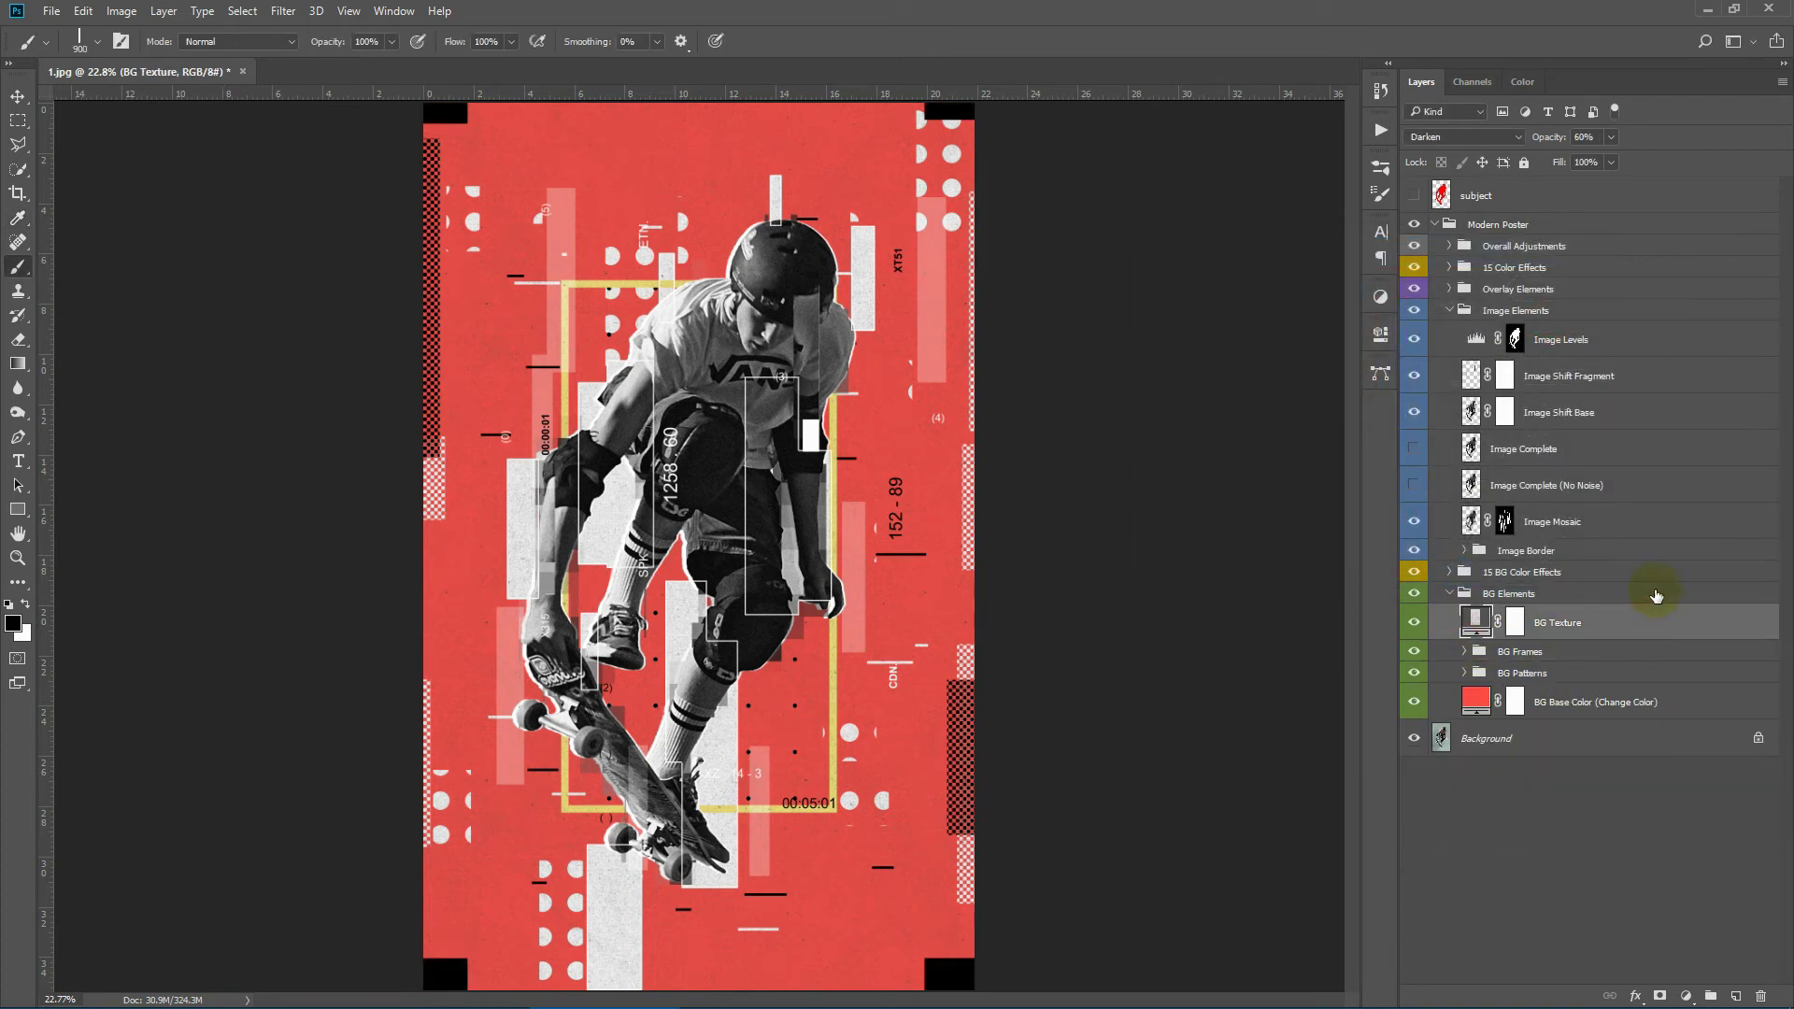
pyautogui.click(17, 558)
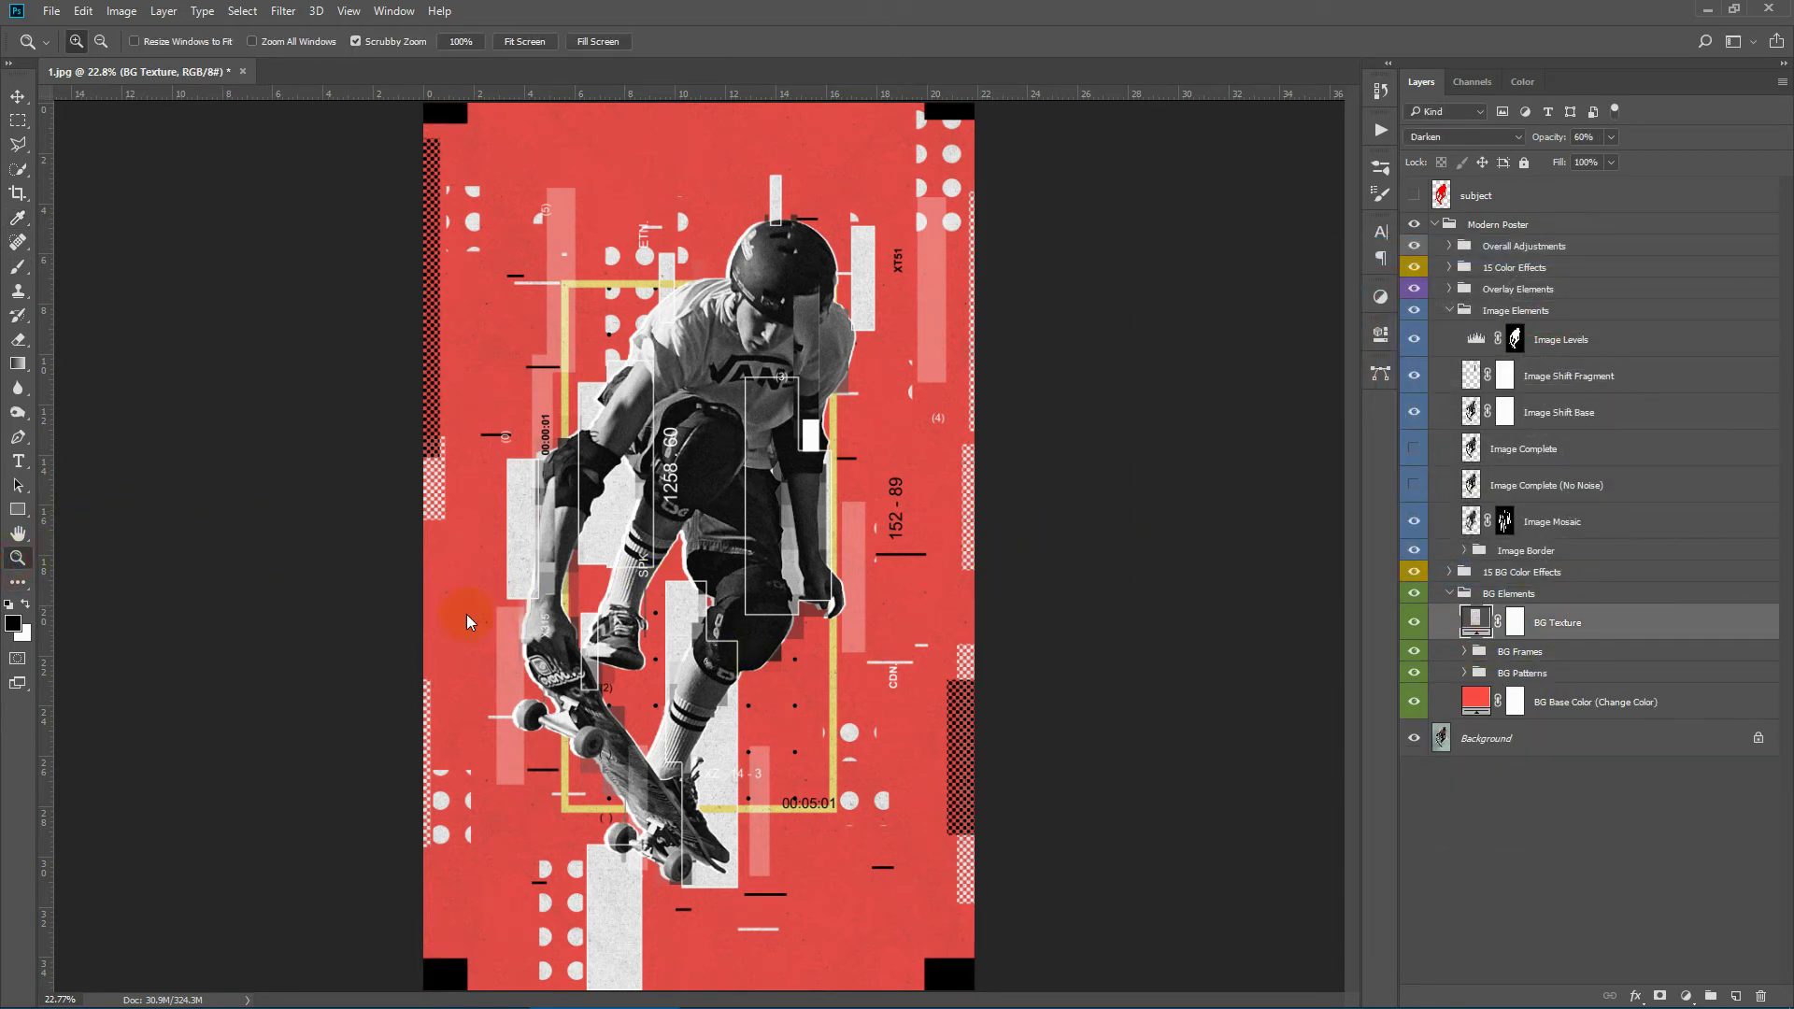
pyautogui.moveTo(851, 641); pyautogui.dragTo(847, 569)
pyautogui.click(1411, 620)
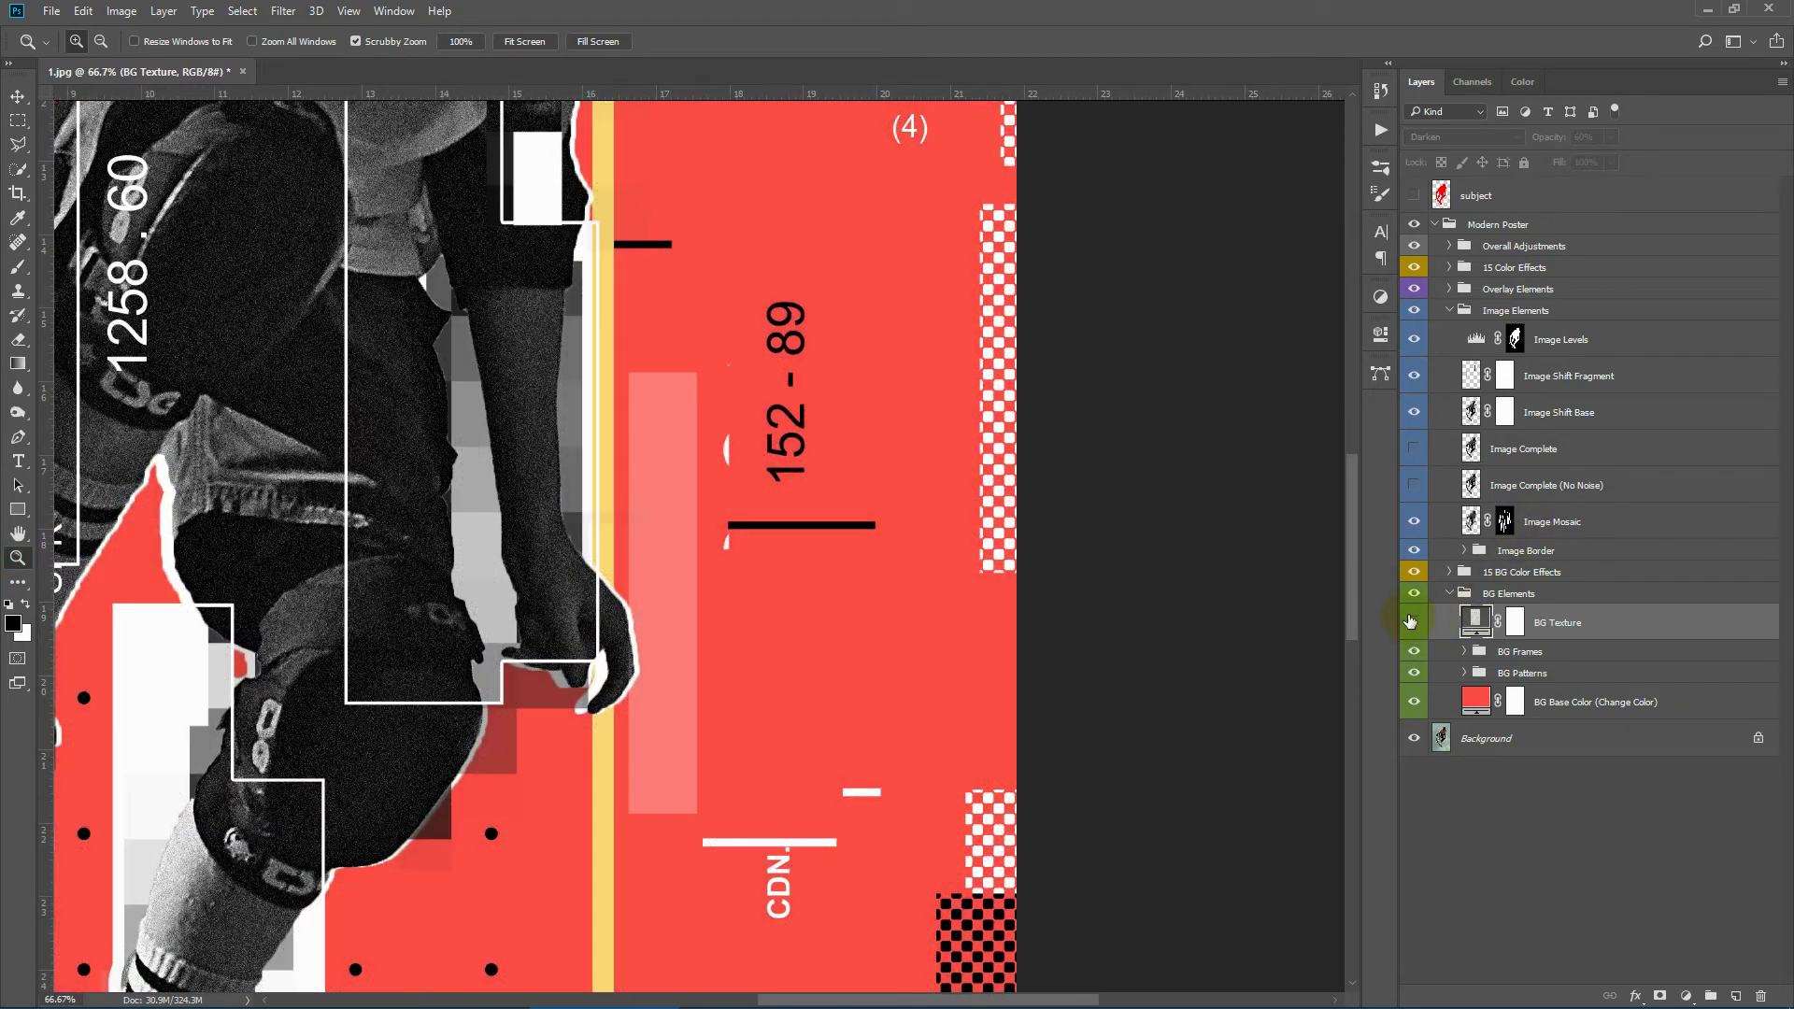
pyautogui.click(1411, 620)
pyautogui.click(1411, 621)
pyautogui.click(1412, 621)
pyautogui.moveTo(1554, 136); pyautogui.dragTo(1540, 142)
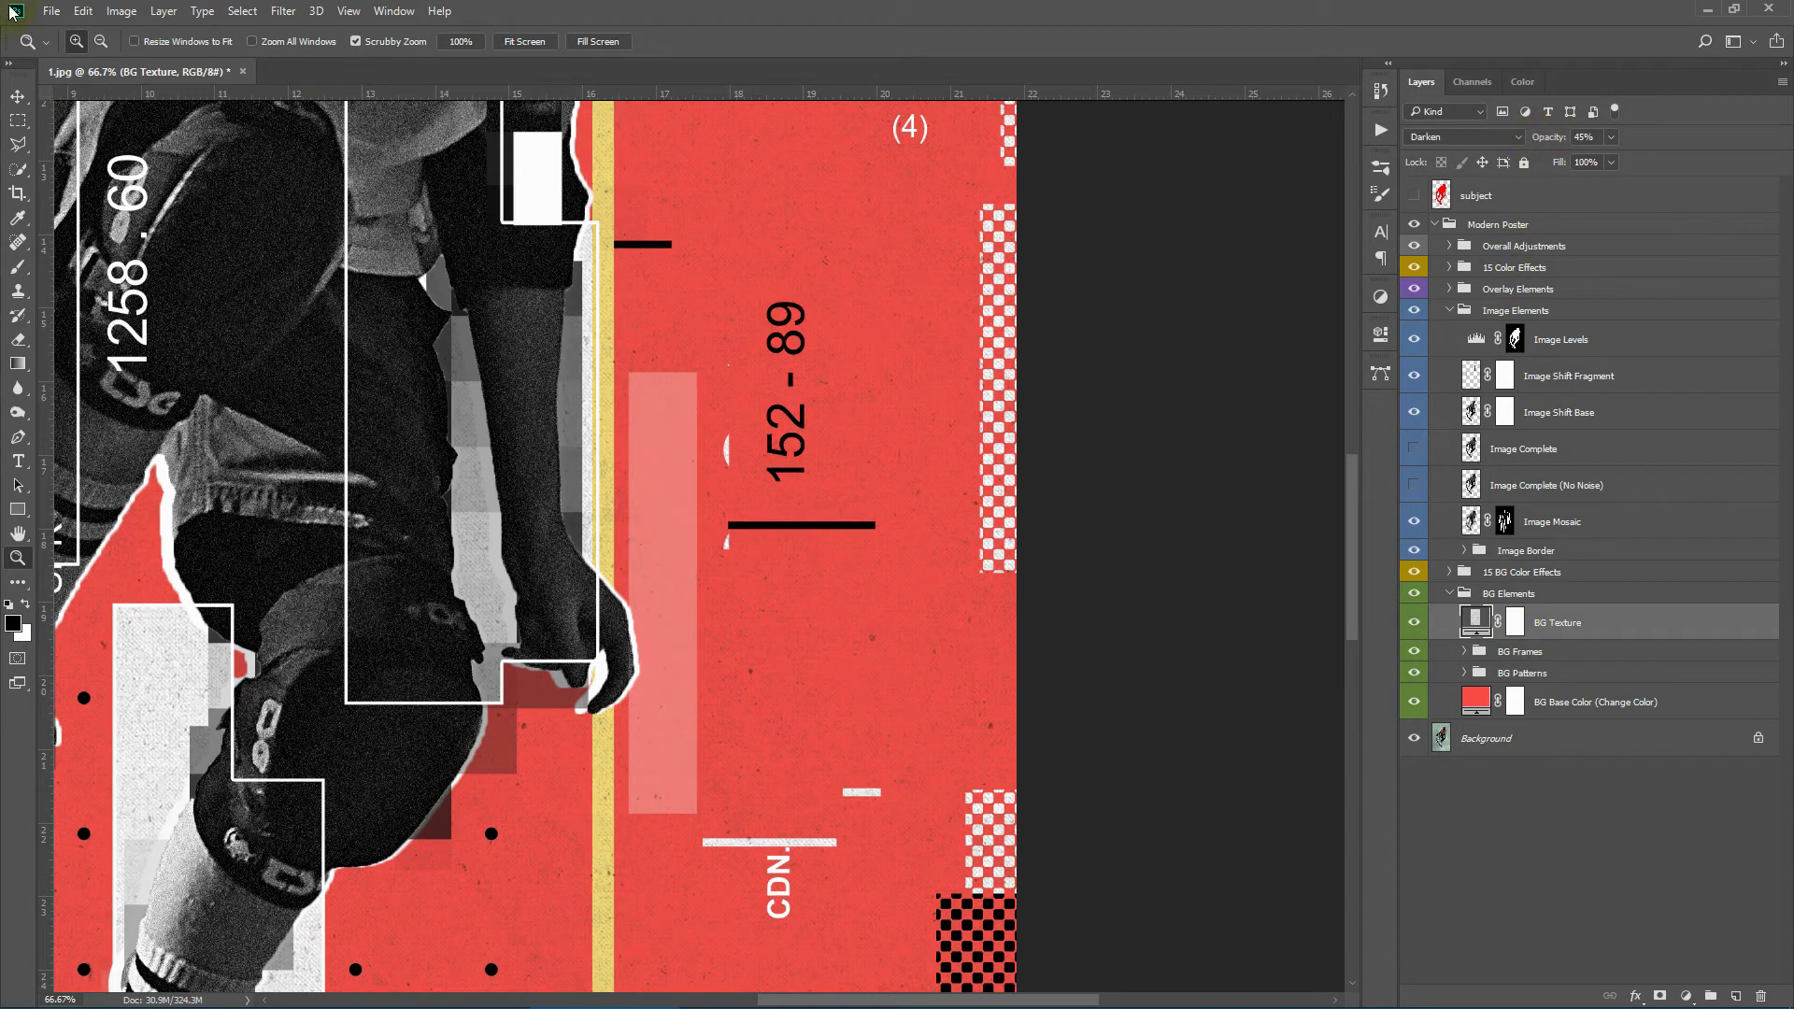
pyautogui.click(84, 11)
pyautogui.click(103, 25)
# Fit the poster on screen, collapse BG Elements and select 15 BG Color Effects
pyautogui.click(551, 45)
pyautogui.click(1523, 633)
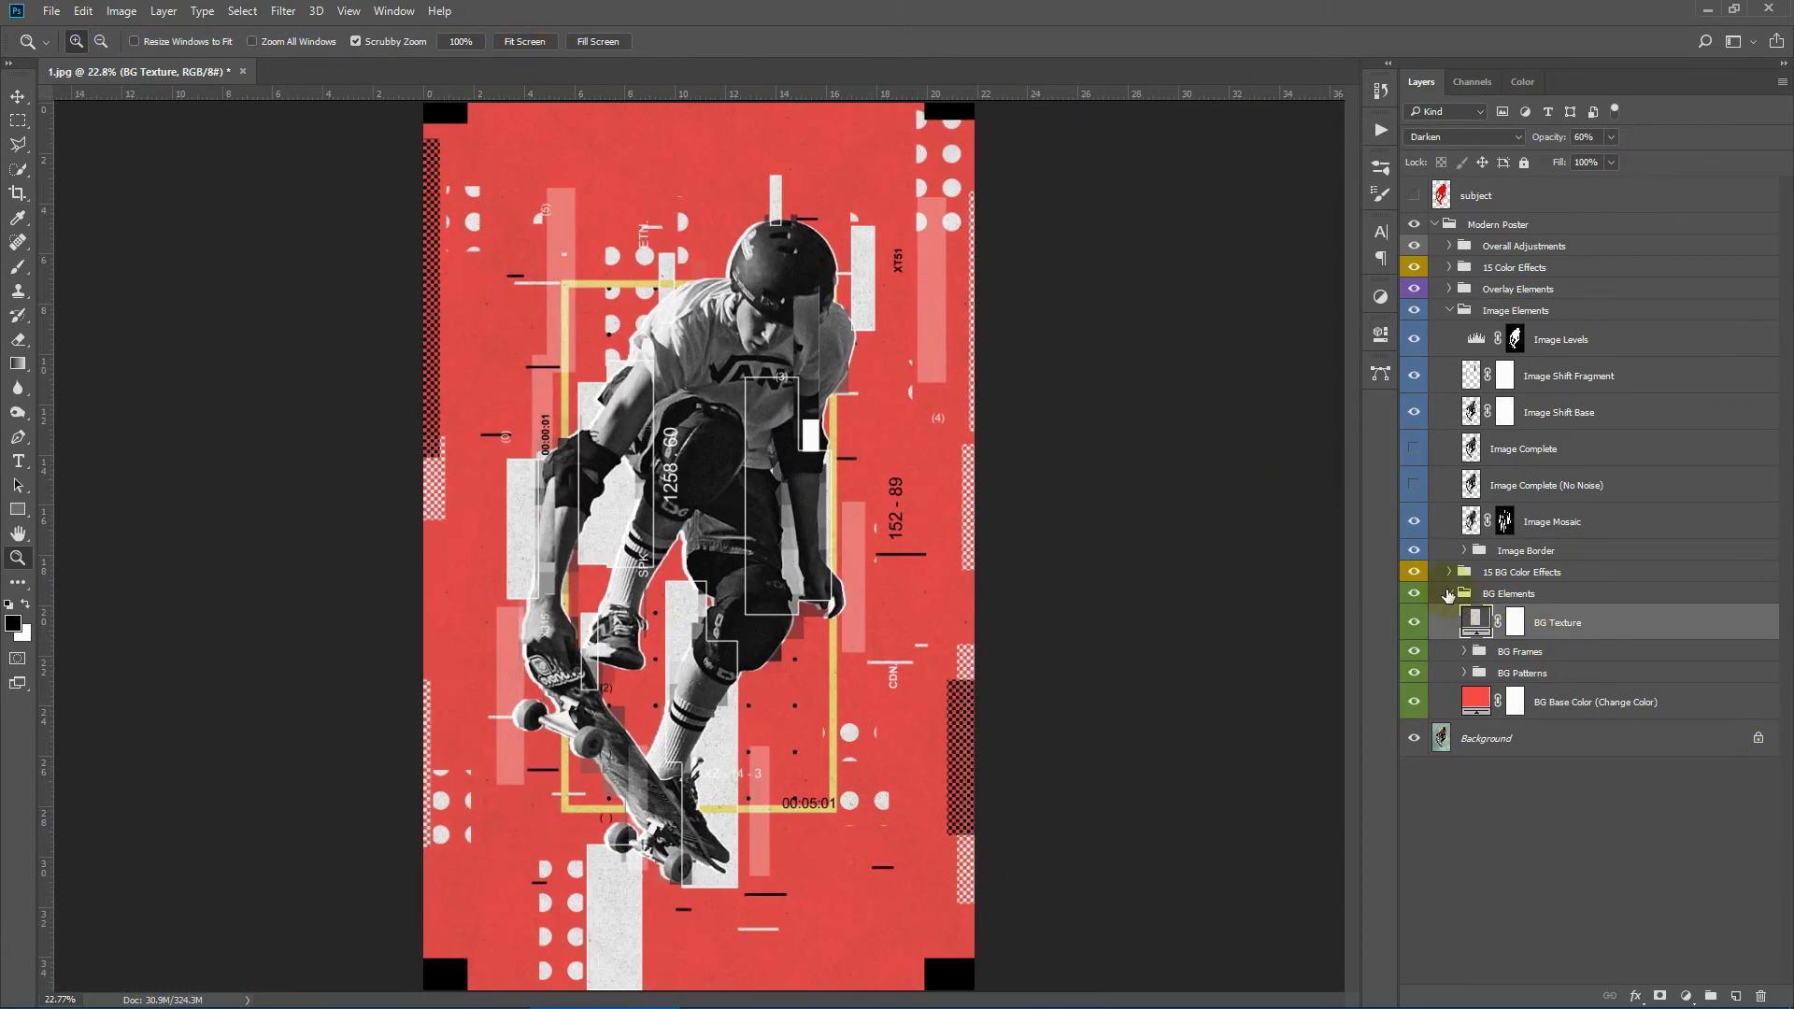
pyautogui.click(1448, 594)
pyautogui.click(1622, 576)
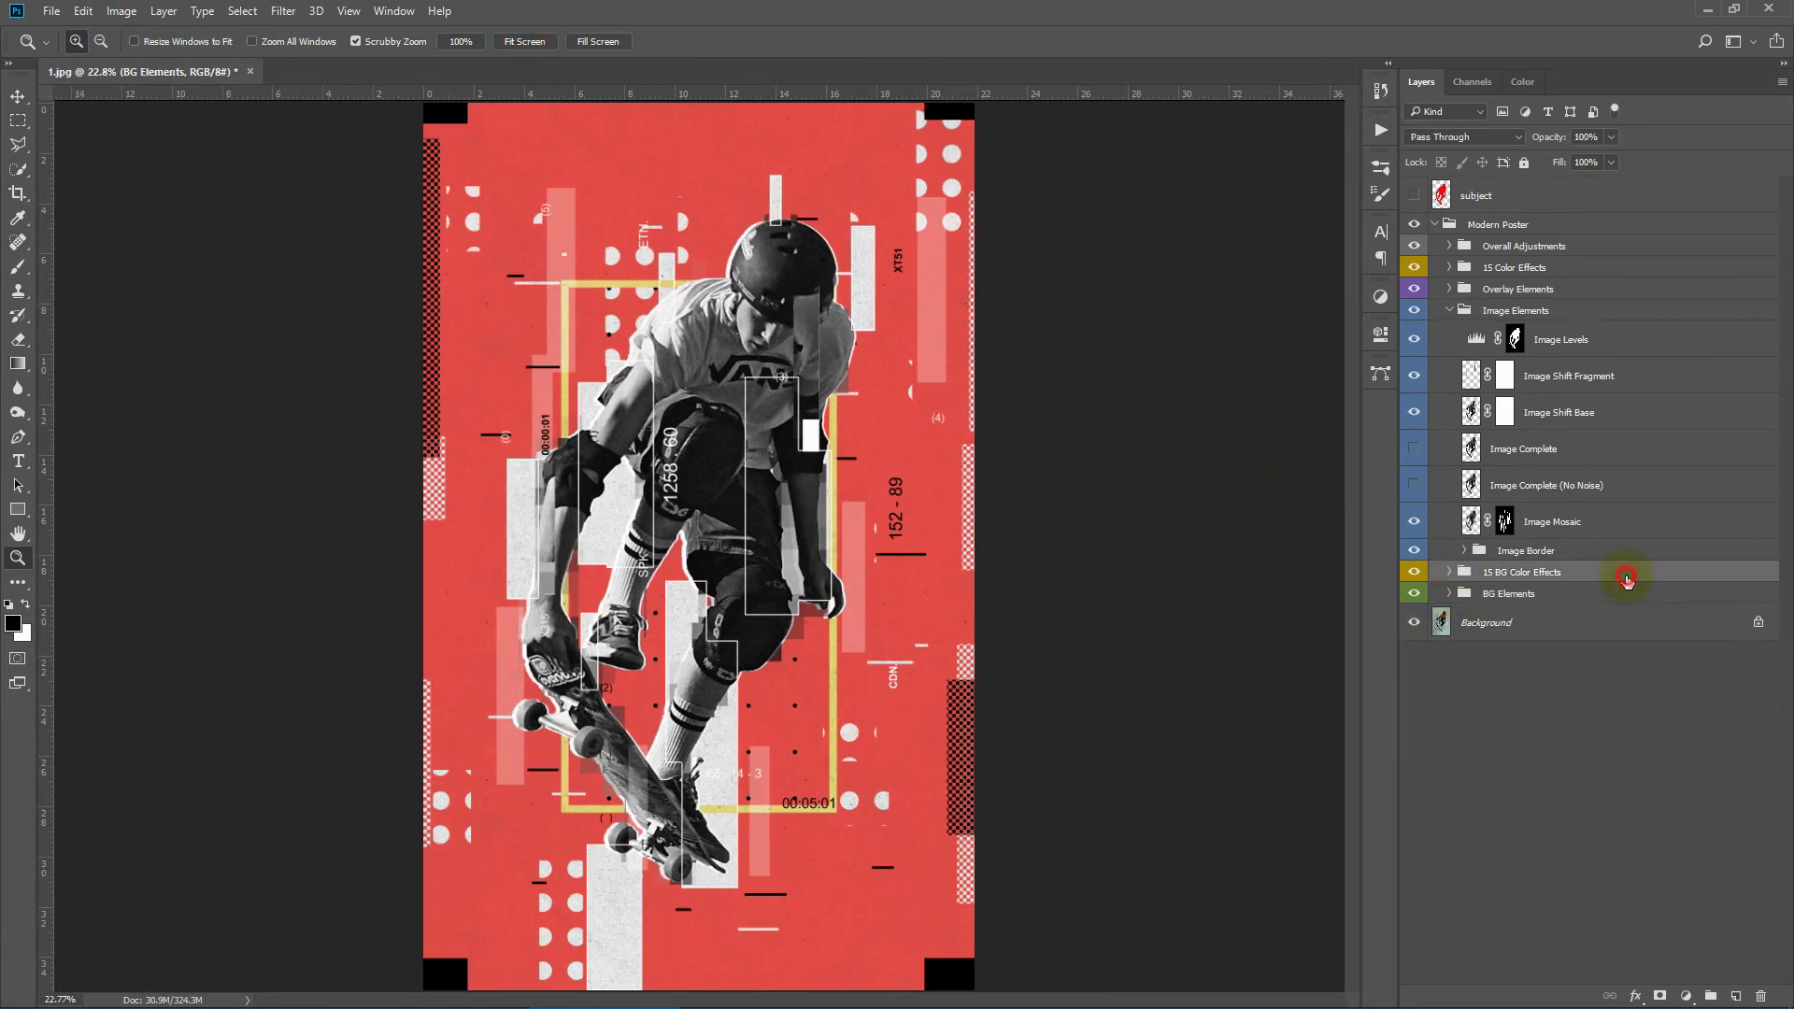
pyautogui.click(1450, 574)
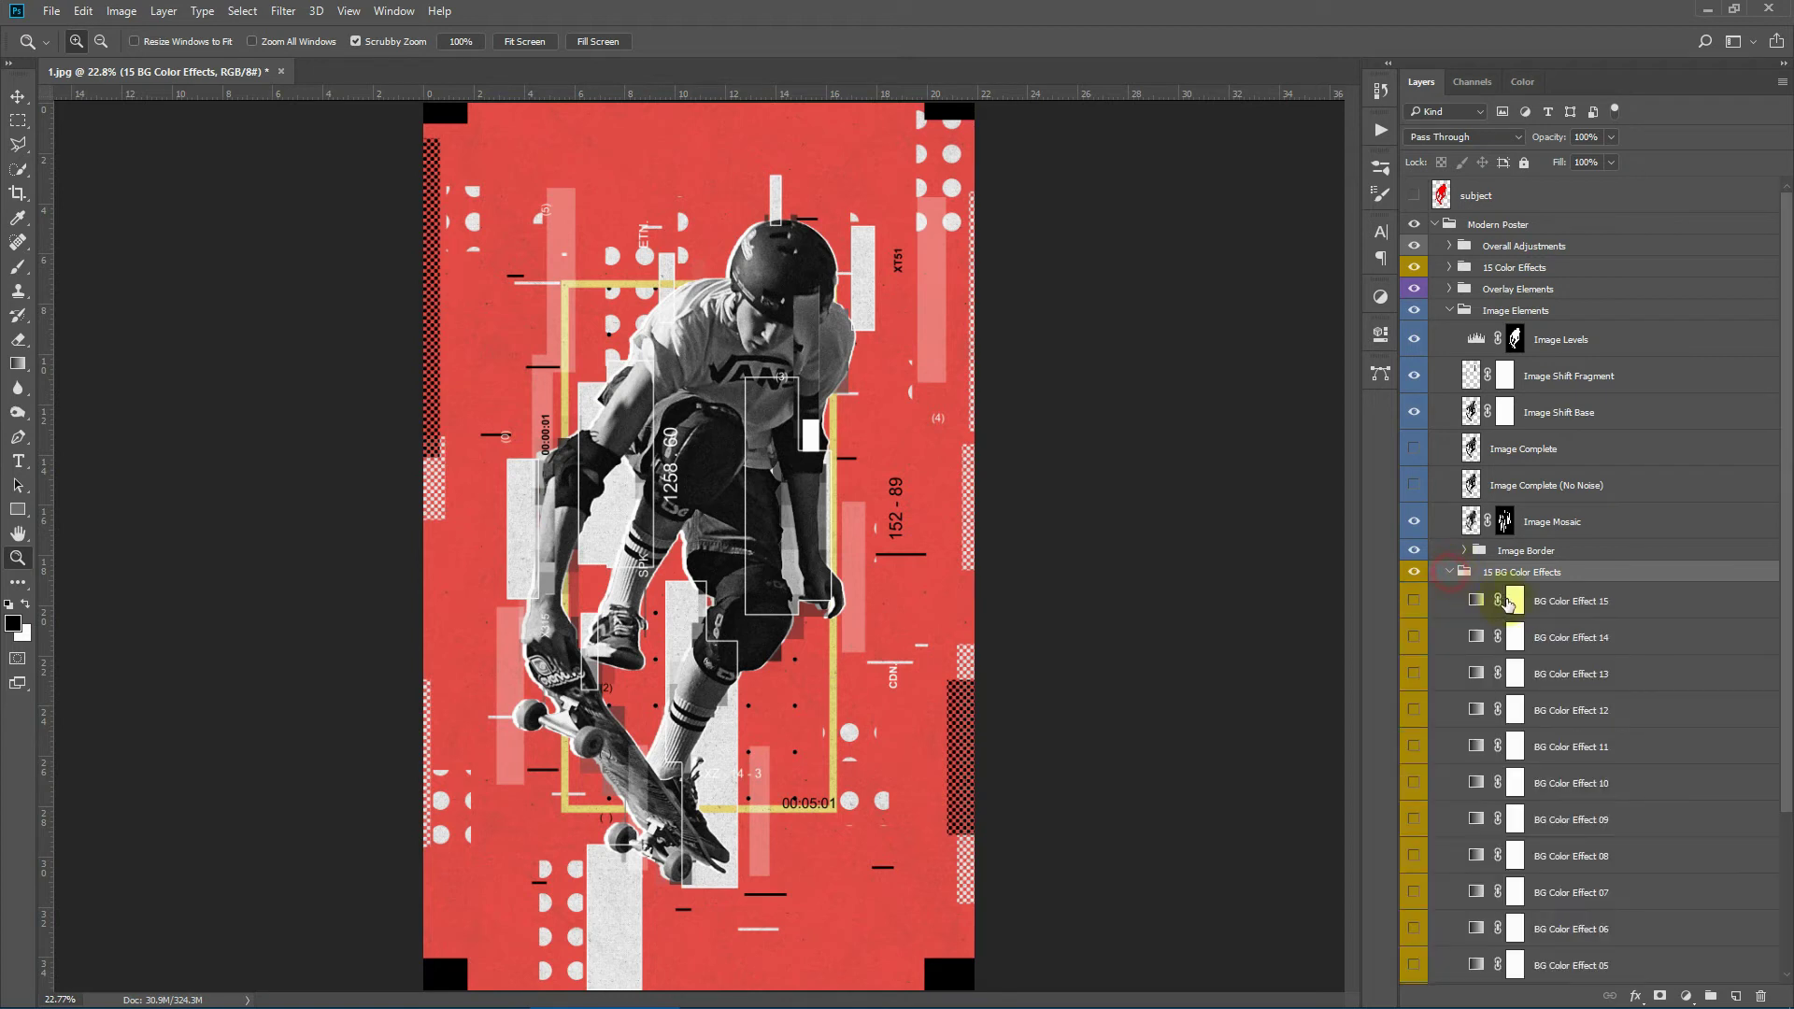
pyautogui.scroll(-3, 1654, 734)
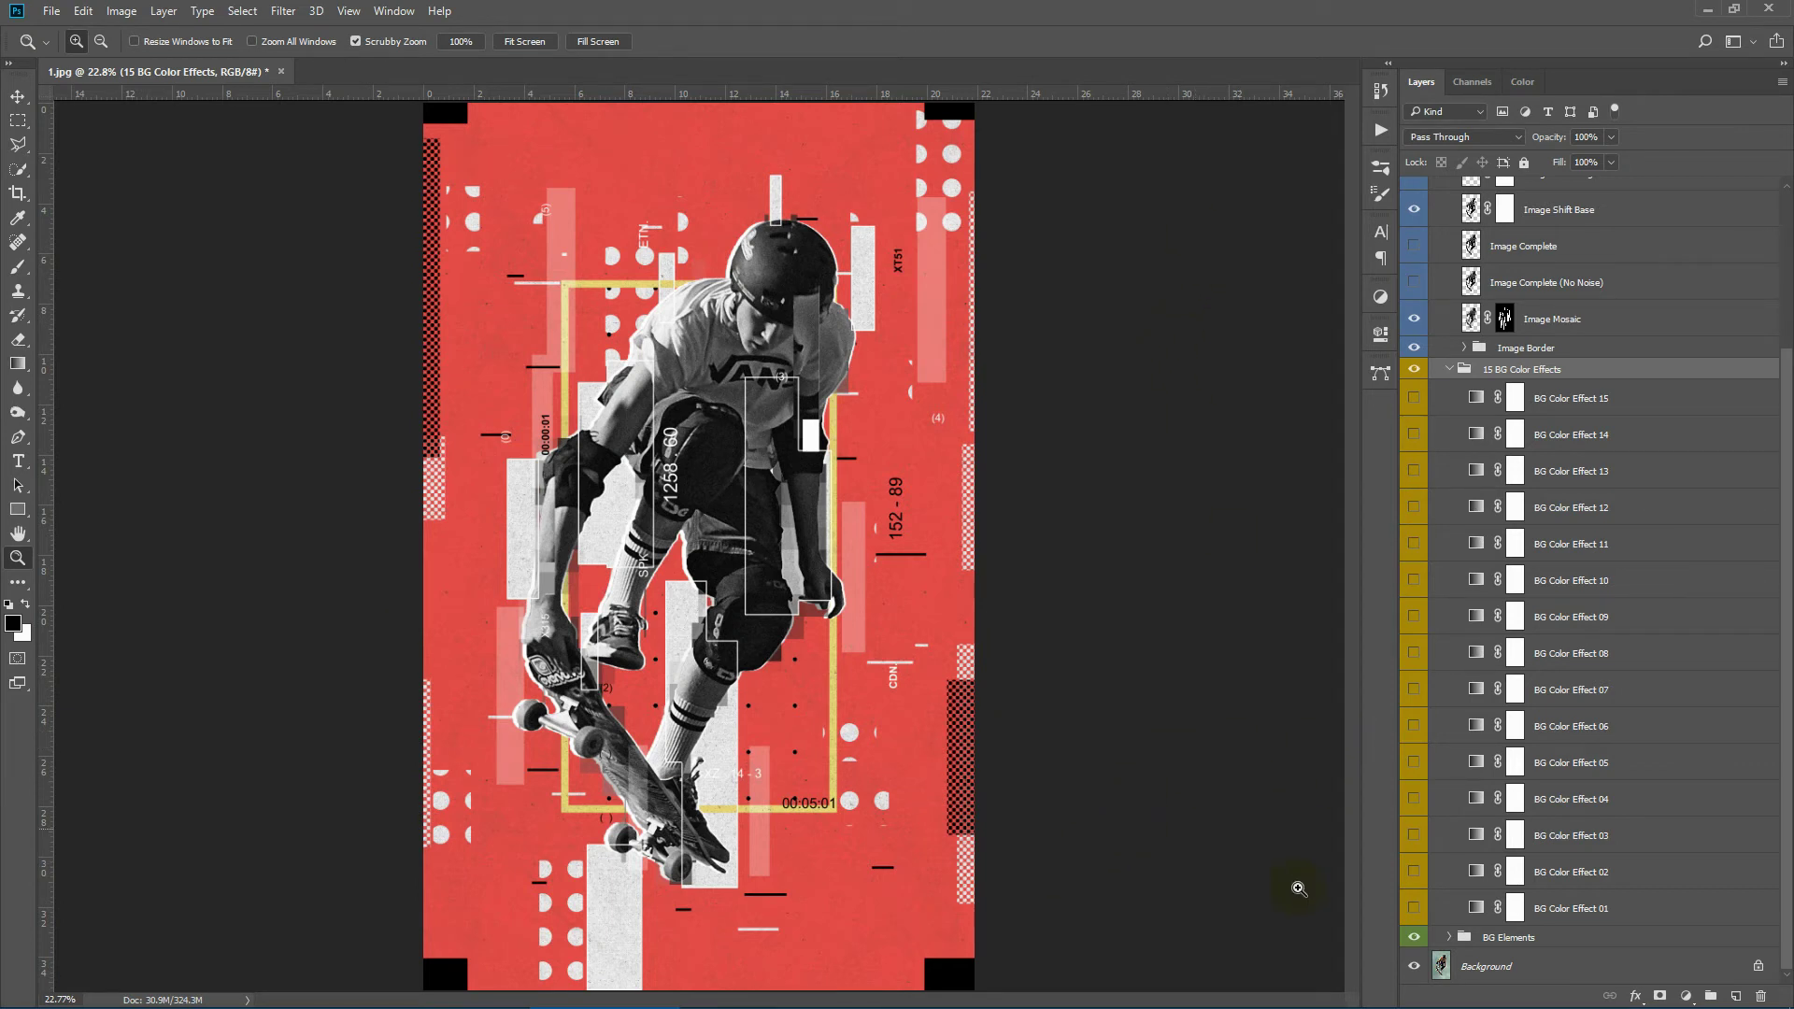
pyautogui.click(1414, 872)
pyautogui.click(1414, 872)
pyautogui.click(1412, 836)
pyautogui.click(1412, 836)
pyautogui.click(1414, 799)
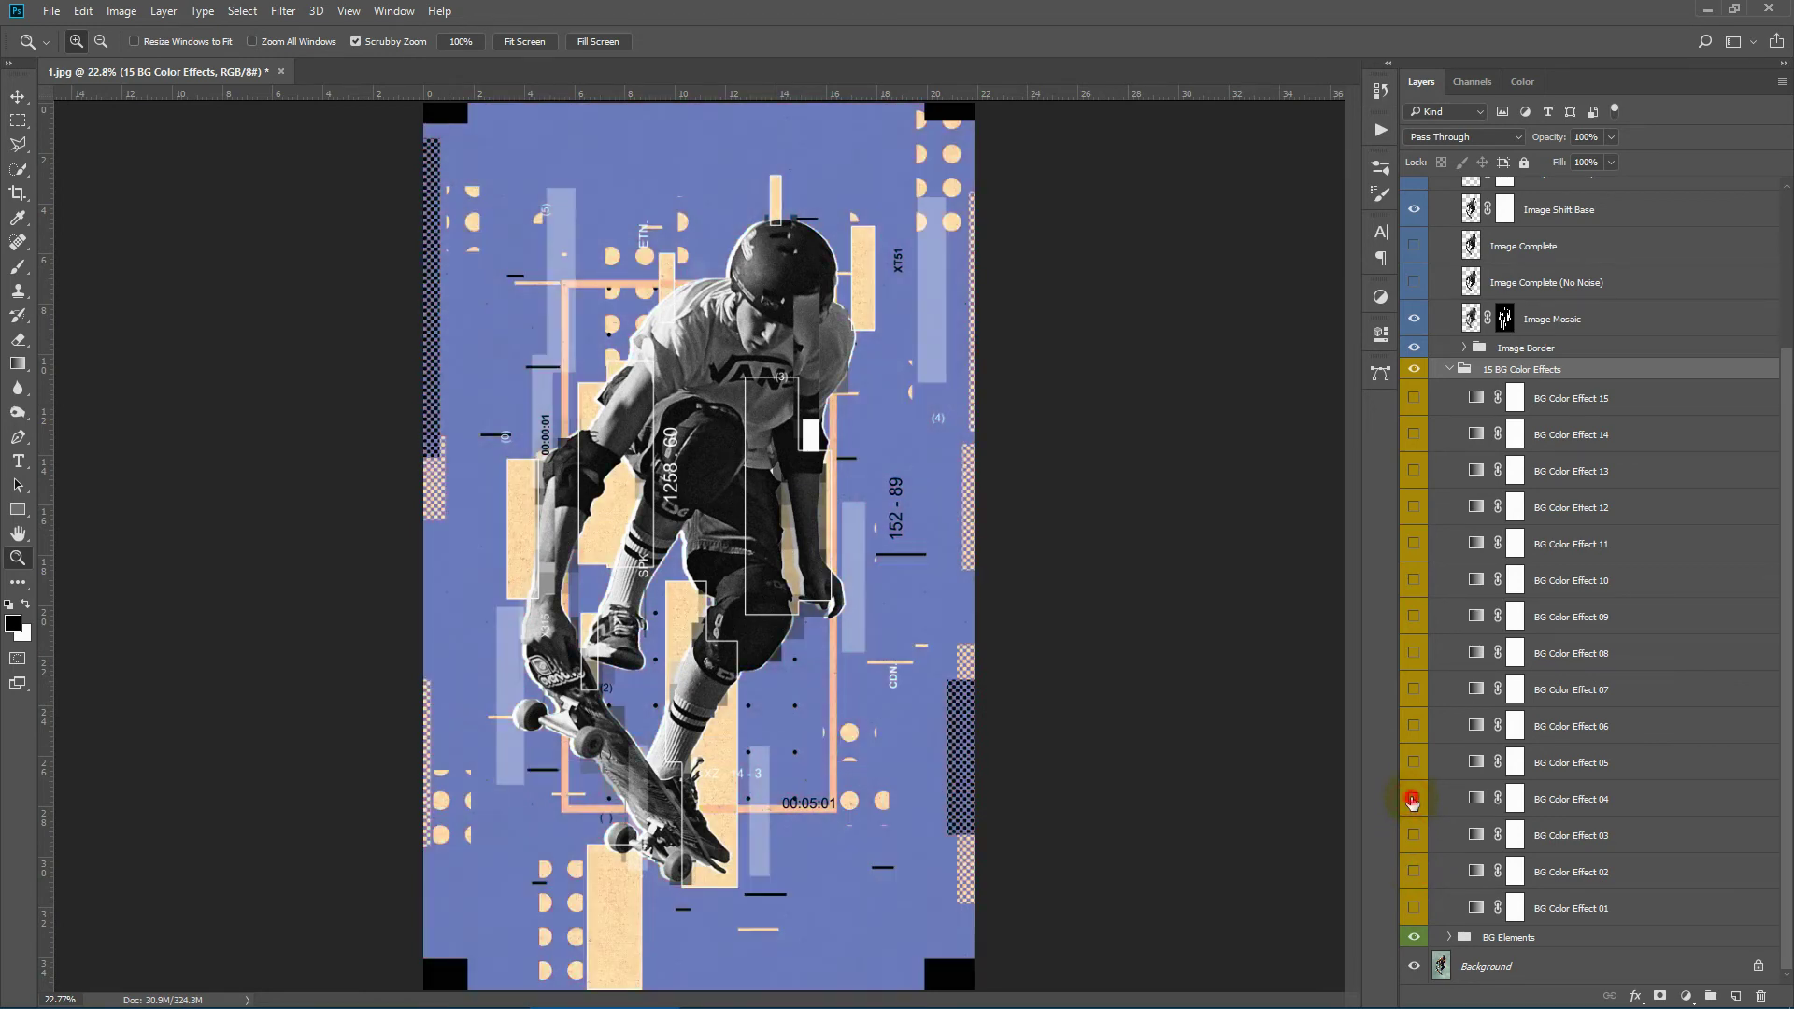
pyautogui.click(1414, 799)
pyautogui.click(1414, 762)
pyautogui.click(1414, 762)
pyautogui.click(1414, 726)
pyautogui.click(1414, 726)
pyautogui.click(1413, 690)
pyautogui.click(1414, 689)
pyautogui.click(1414, 653)
pyautogui.click(1414, 653)
pyautogui.click(1416, 616)
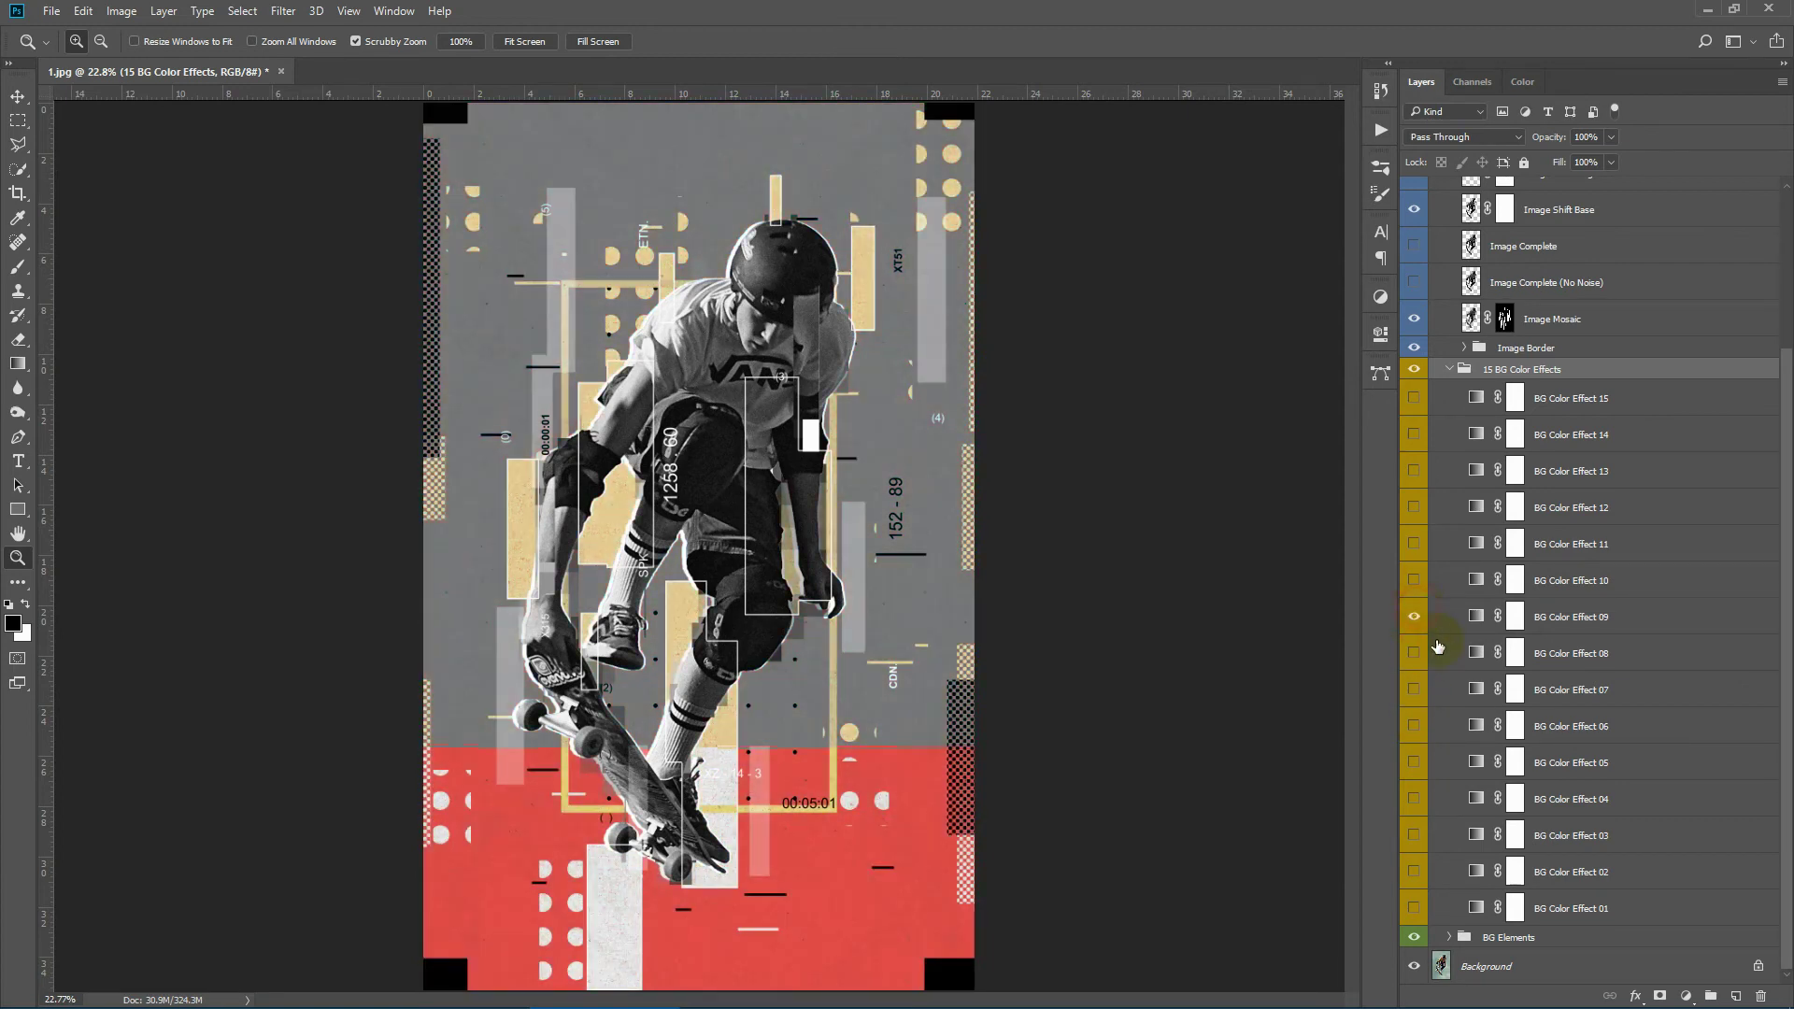
pyautogui.click(1414, 617)
pyautogui.click(1414, 580)
pyautogui.click(1414, 580)
pyautogui.click(1414, 543)
pyautogui.click(1414, 544)
pyautogui.click(1414, 508)
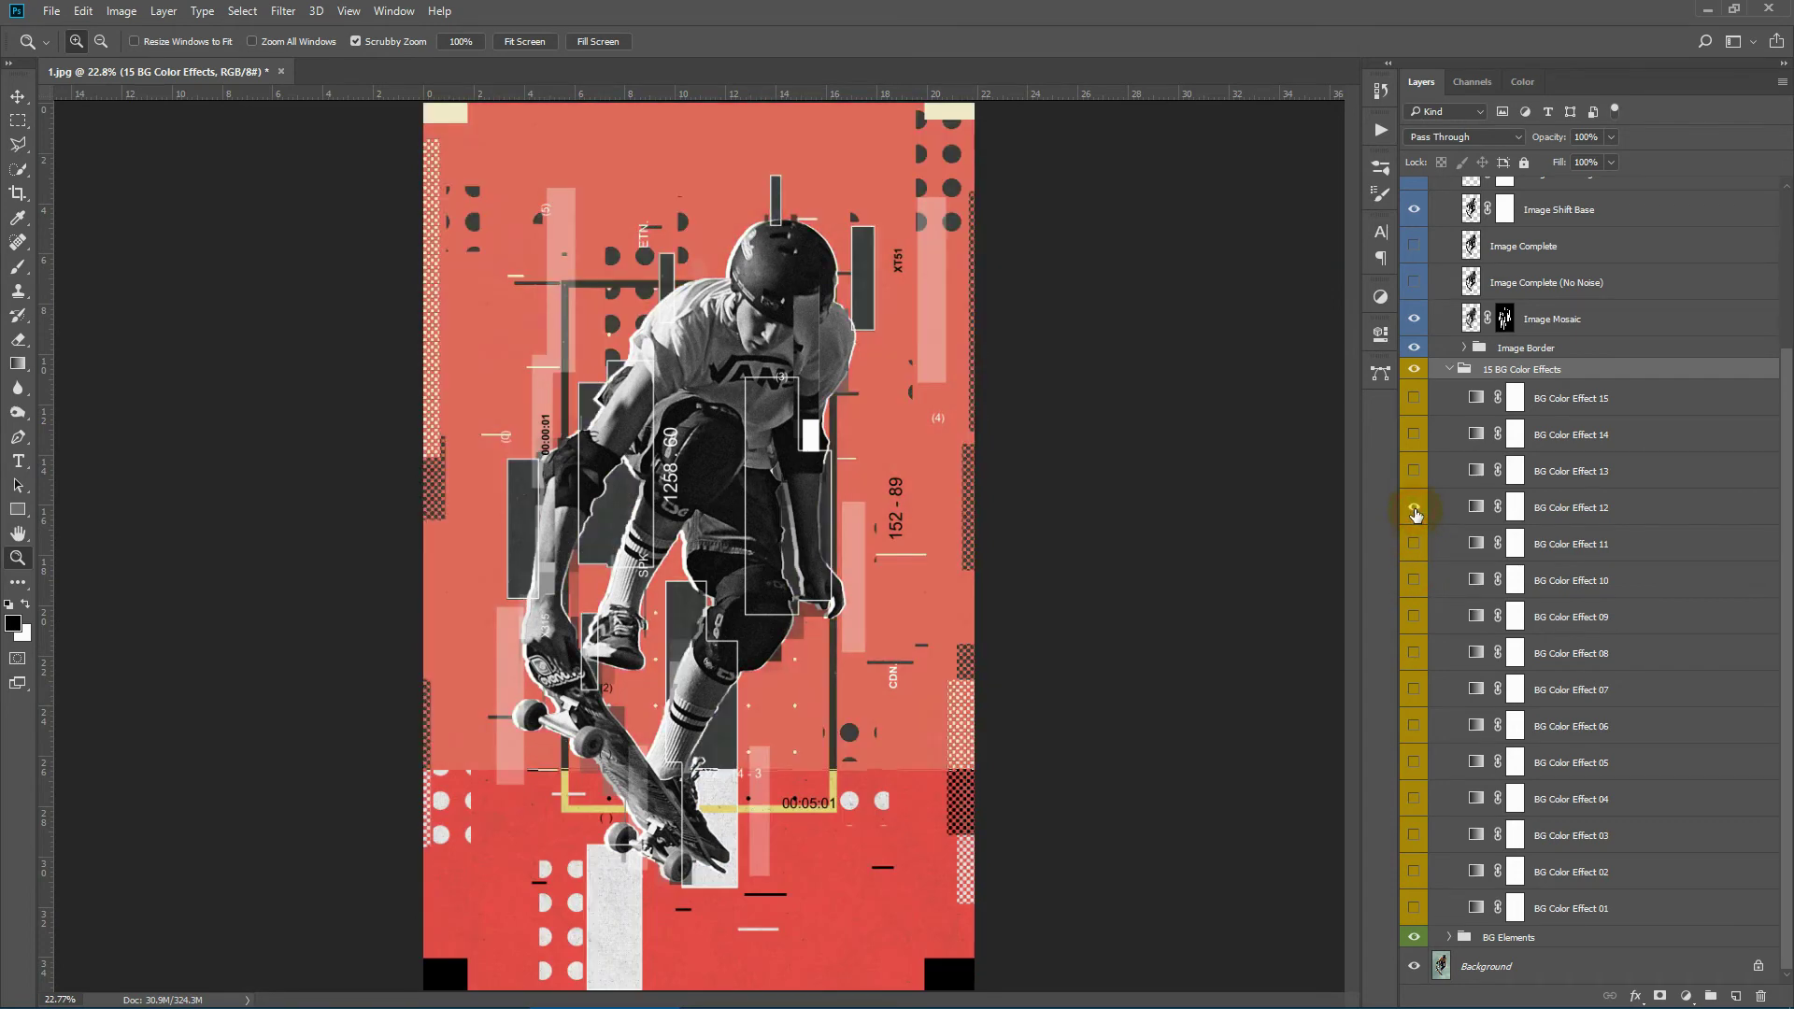
pyautogui.click(1414, 508)
pyautogui.click(1416, 483)
pyautogui.click(1414, 471)
pyautogui.click(1414, 434)
pyautogui.click(1414, 434)
pyautogui.click(1414, 398)
pyautogui.click(1414, 398)
pyautogui.click(1448, 369)
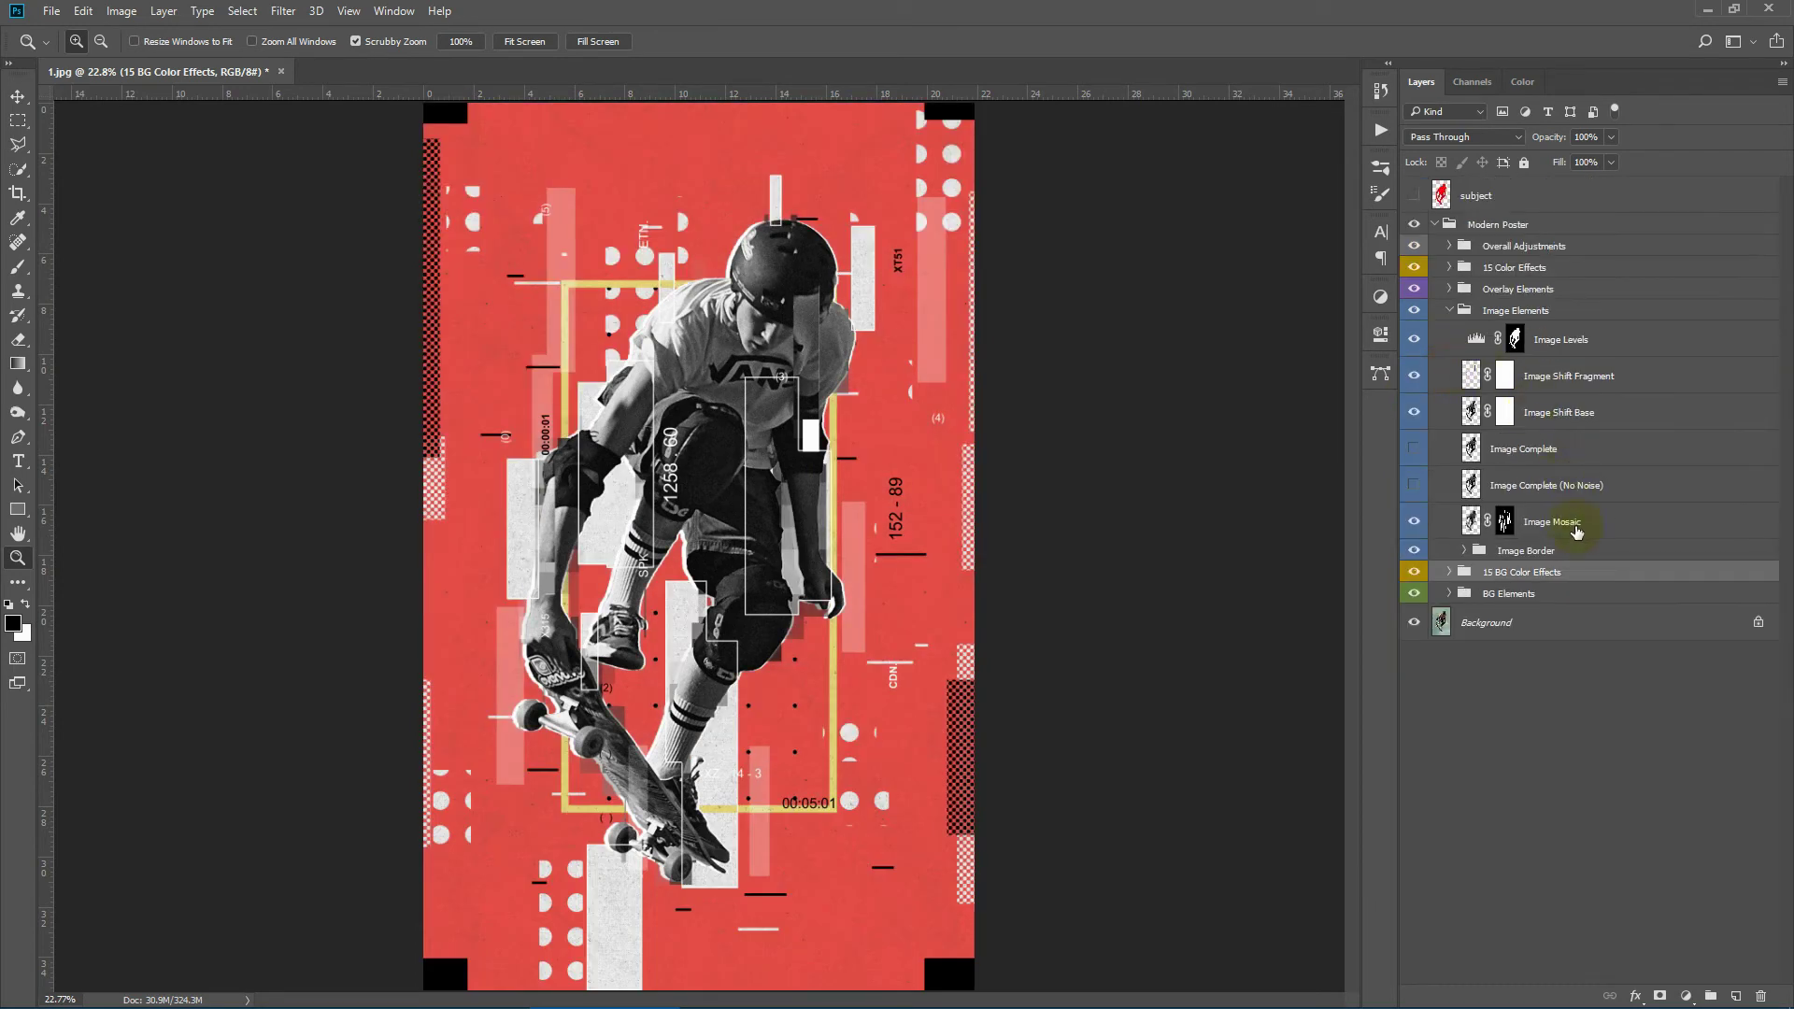
pyautogui.click(1521, 312)
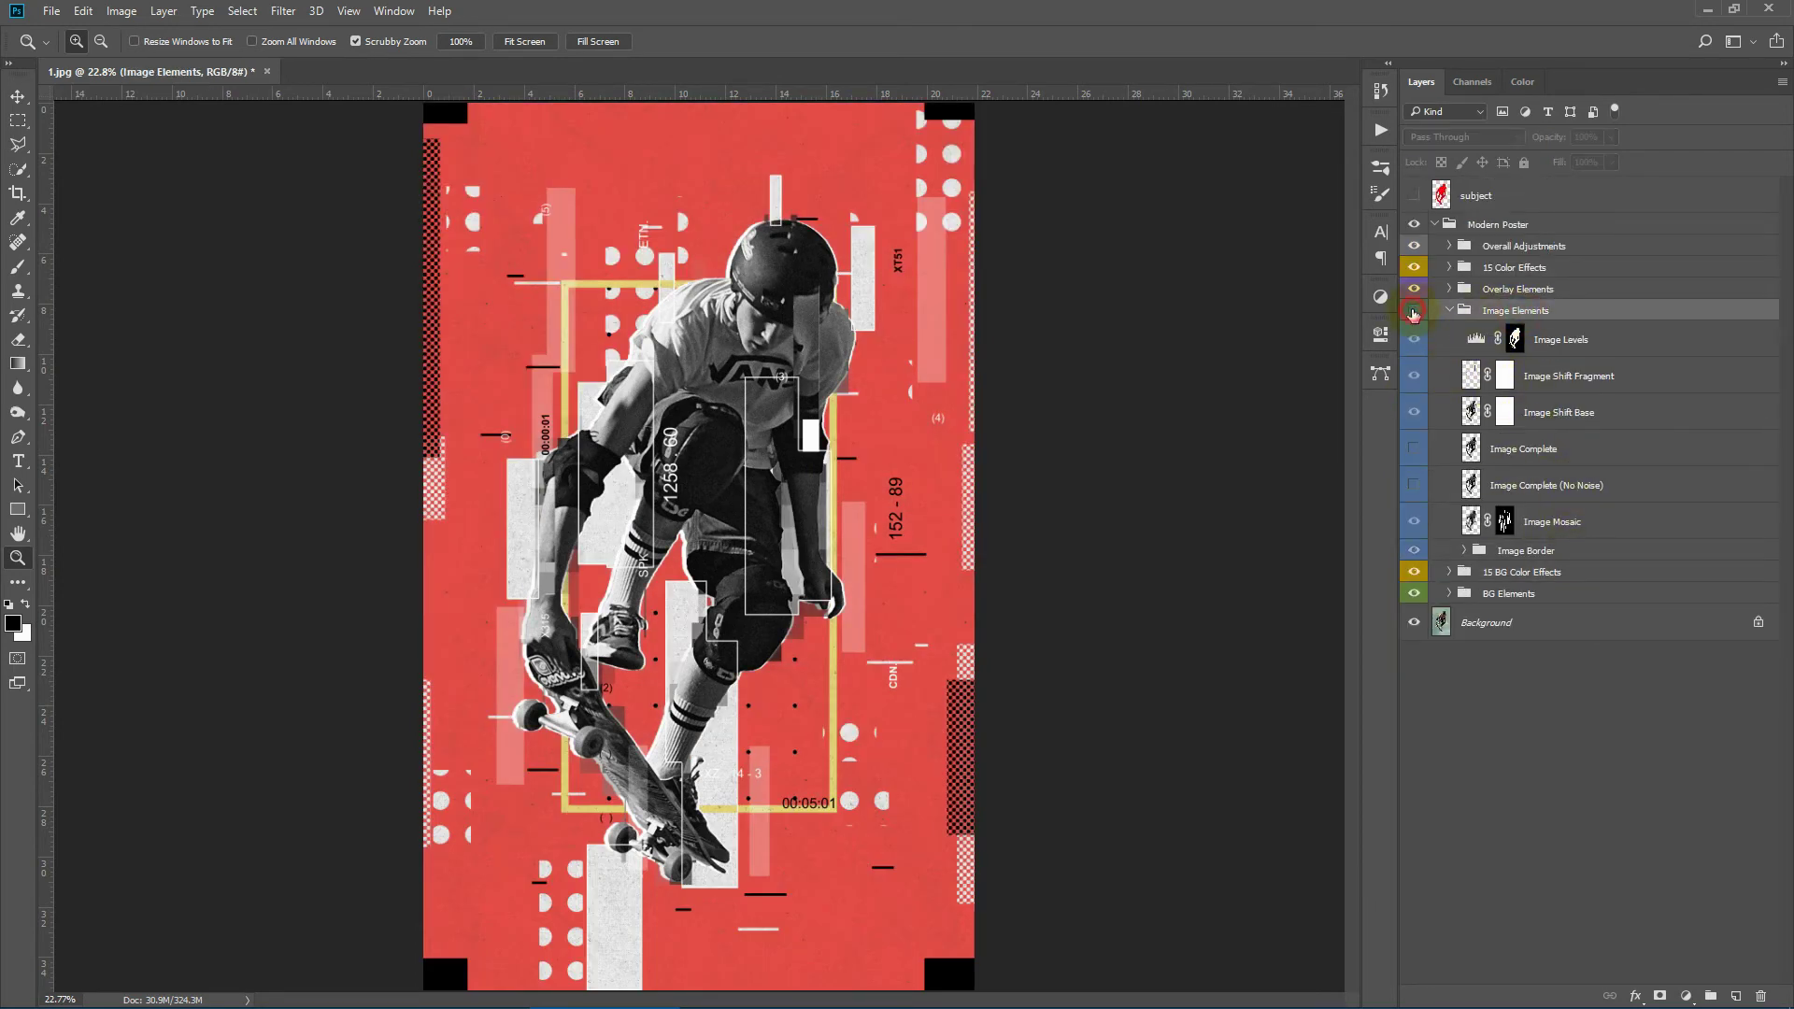
pyautogui.click(1414, 310)
pyautogui.click(1414, 310)
pyautogui.click(1414, 310)
pyautogui.click(1414, 310)
pyautogui.click(1567, 558)
pyautogui.click(1464, 550)
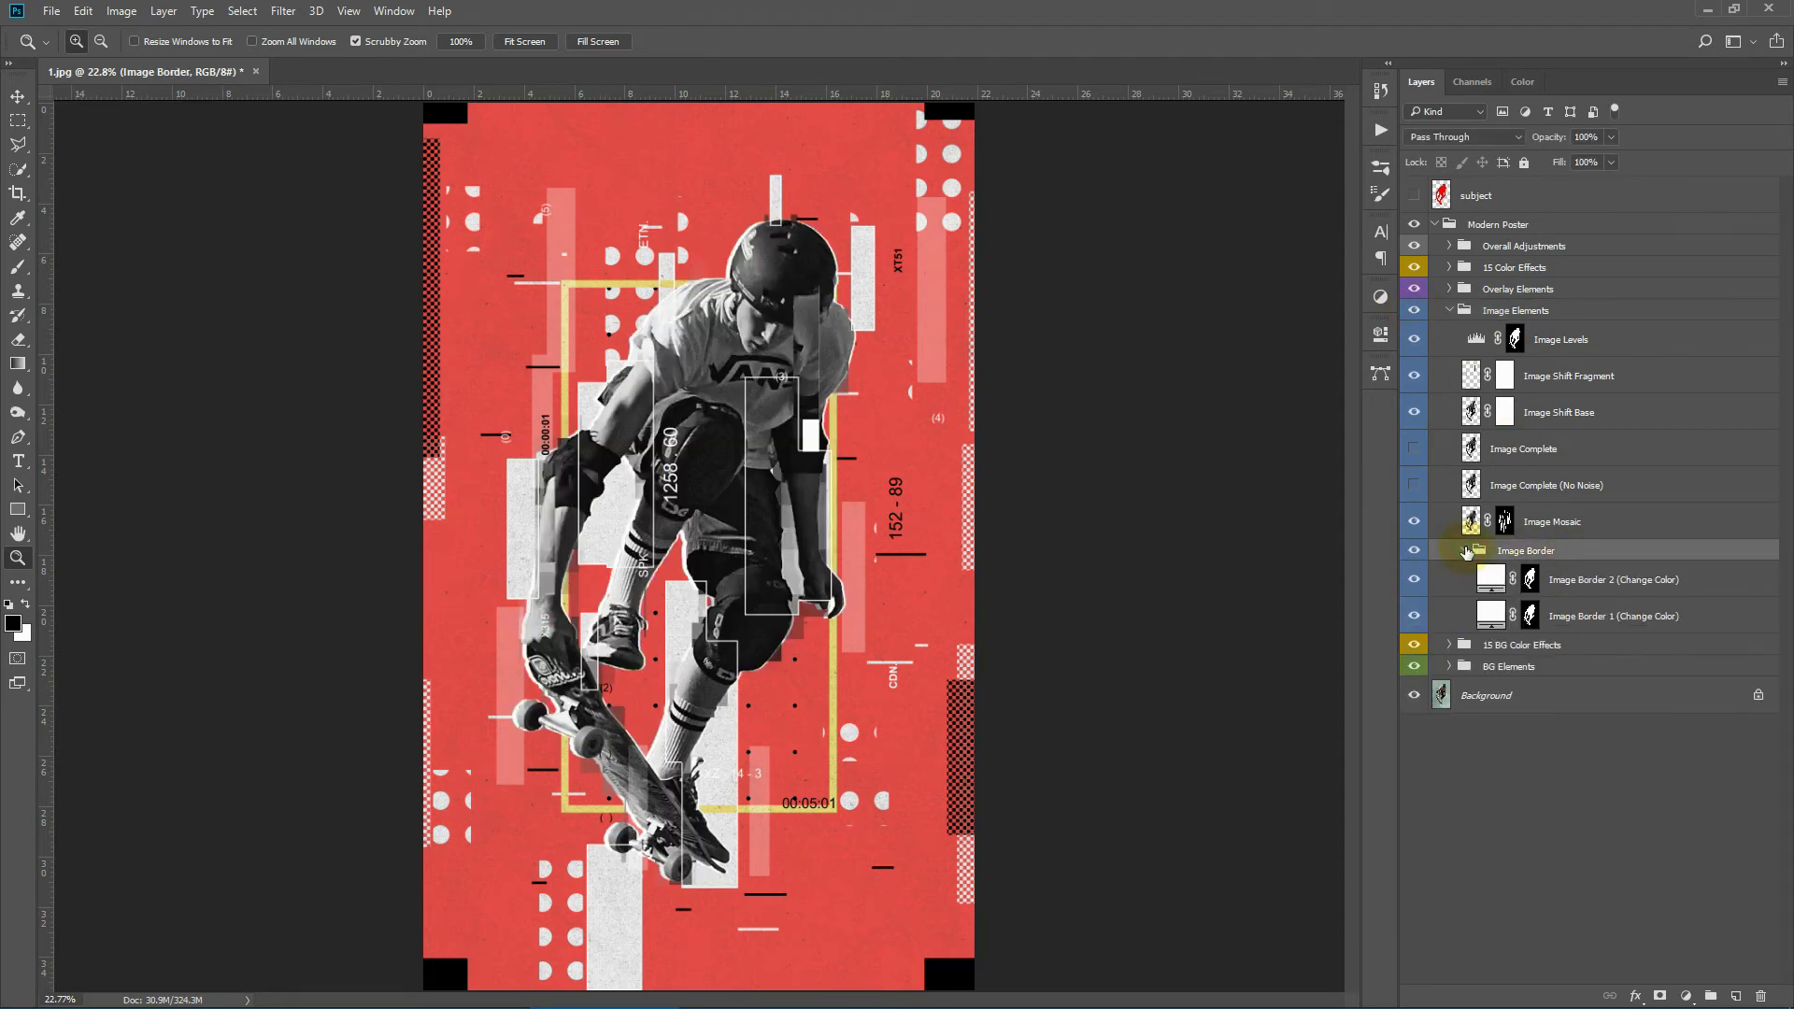
pyautogui.click(1414, 550)
pyautogui.click(1414, 550)
pyautogui.click(1413, 551)
pyautogui.click(1414, 550)
pyautogui.doubleClick(1481, 579)
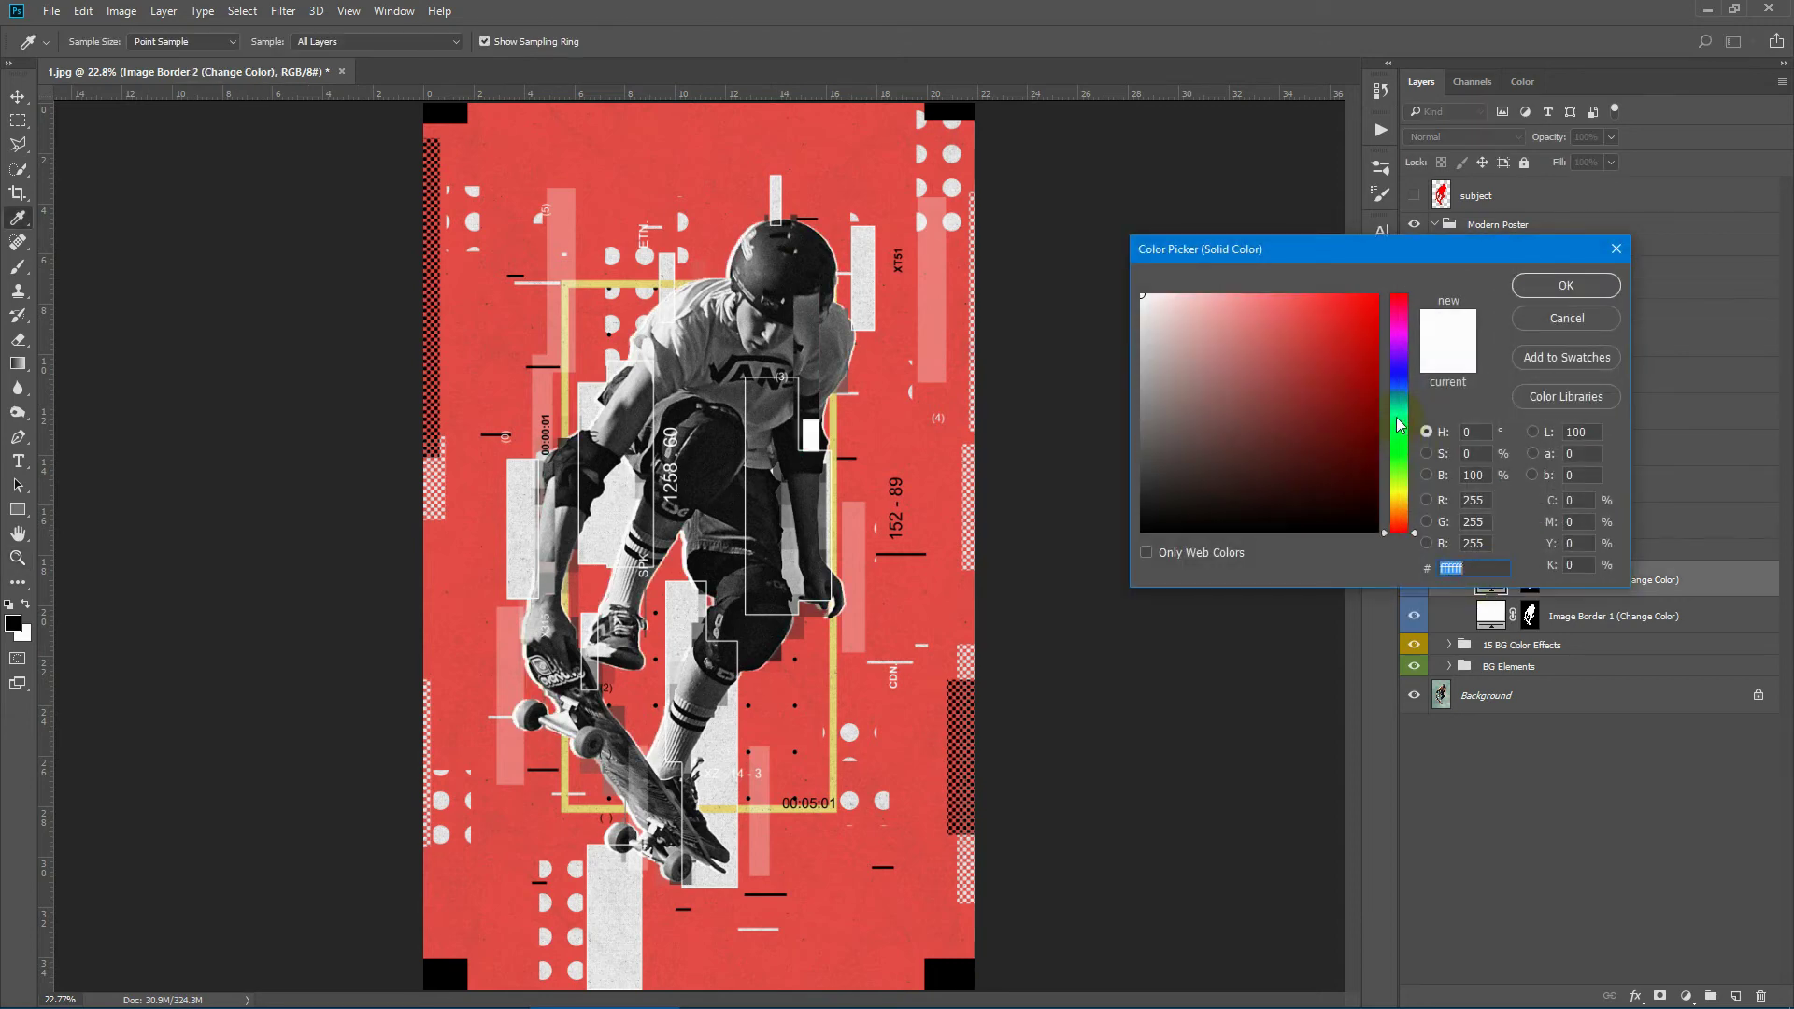
pyautogui.click(1399, 508)
pyautogui.click(1322, 360)
pyautogui.moveTo(1244, 270); pyautogui.dragTo(1231, 281)
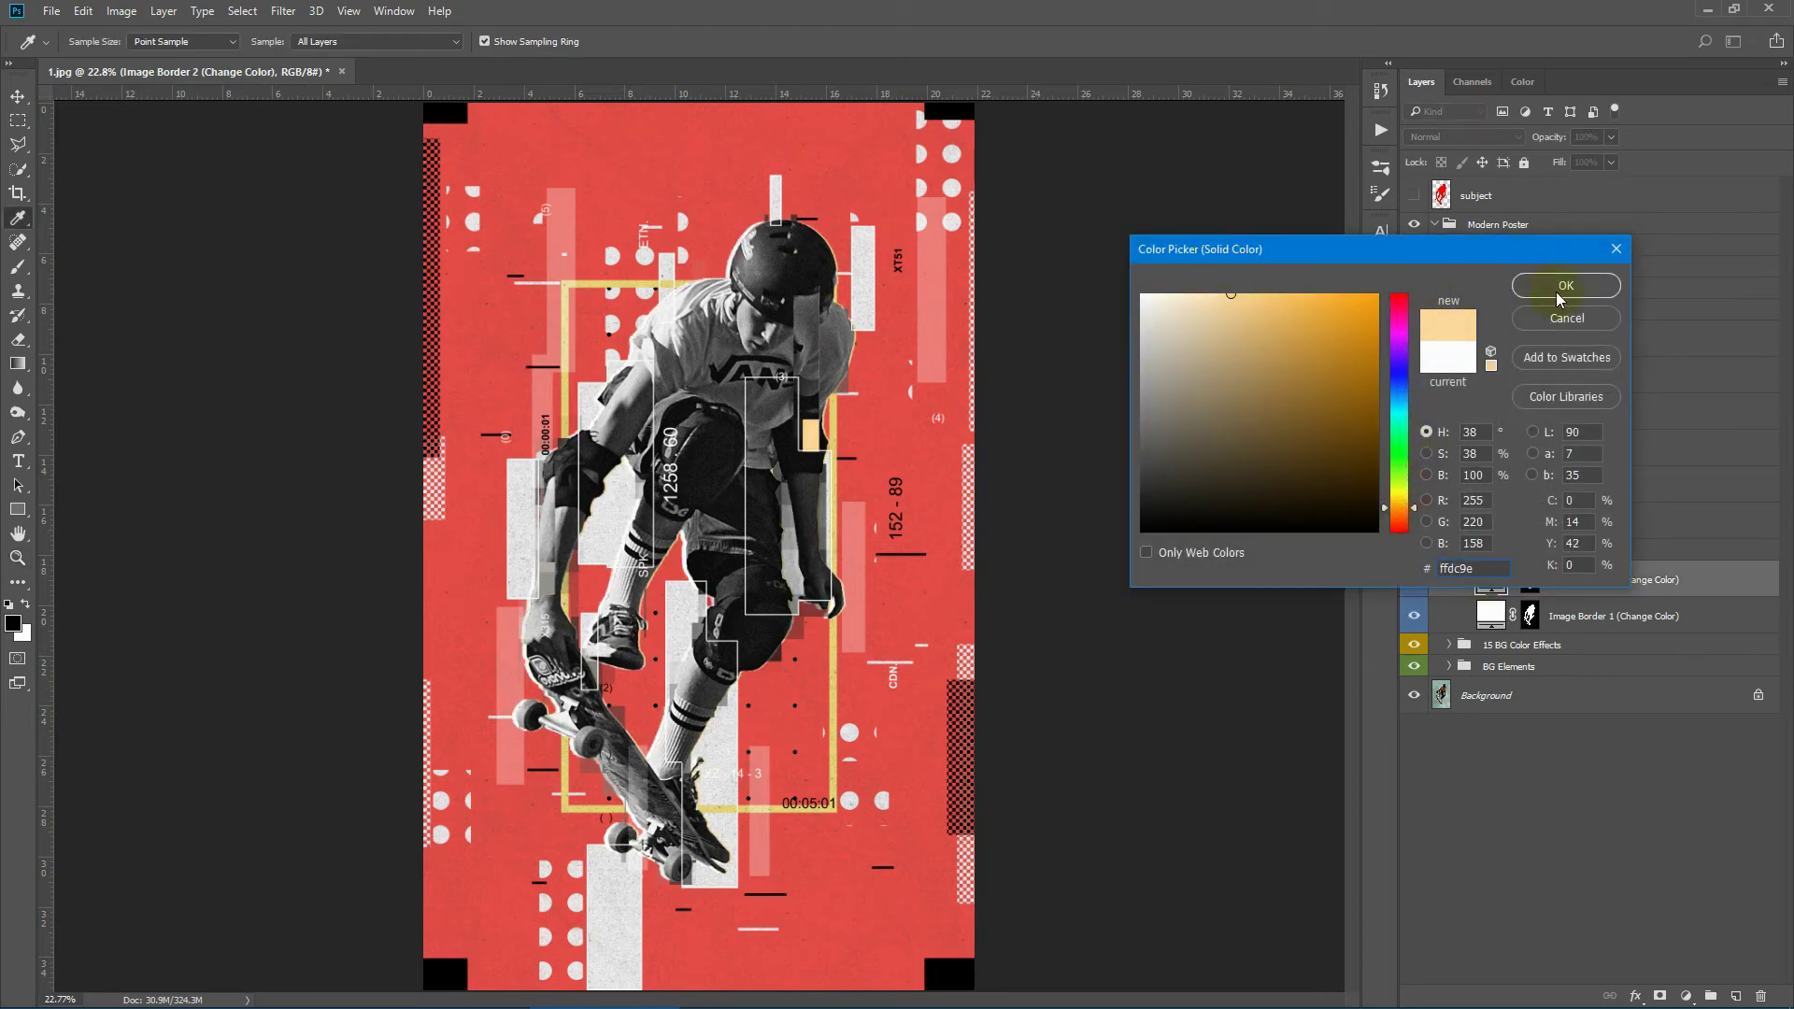
pyautogui.click(1558, 297)
pyautogui.doubleClick(1491, 616)
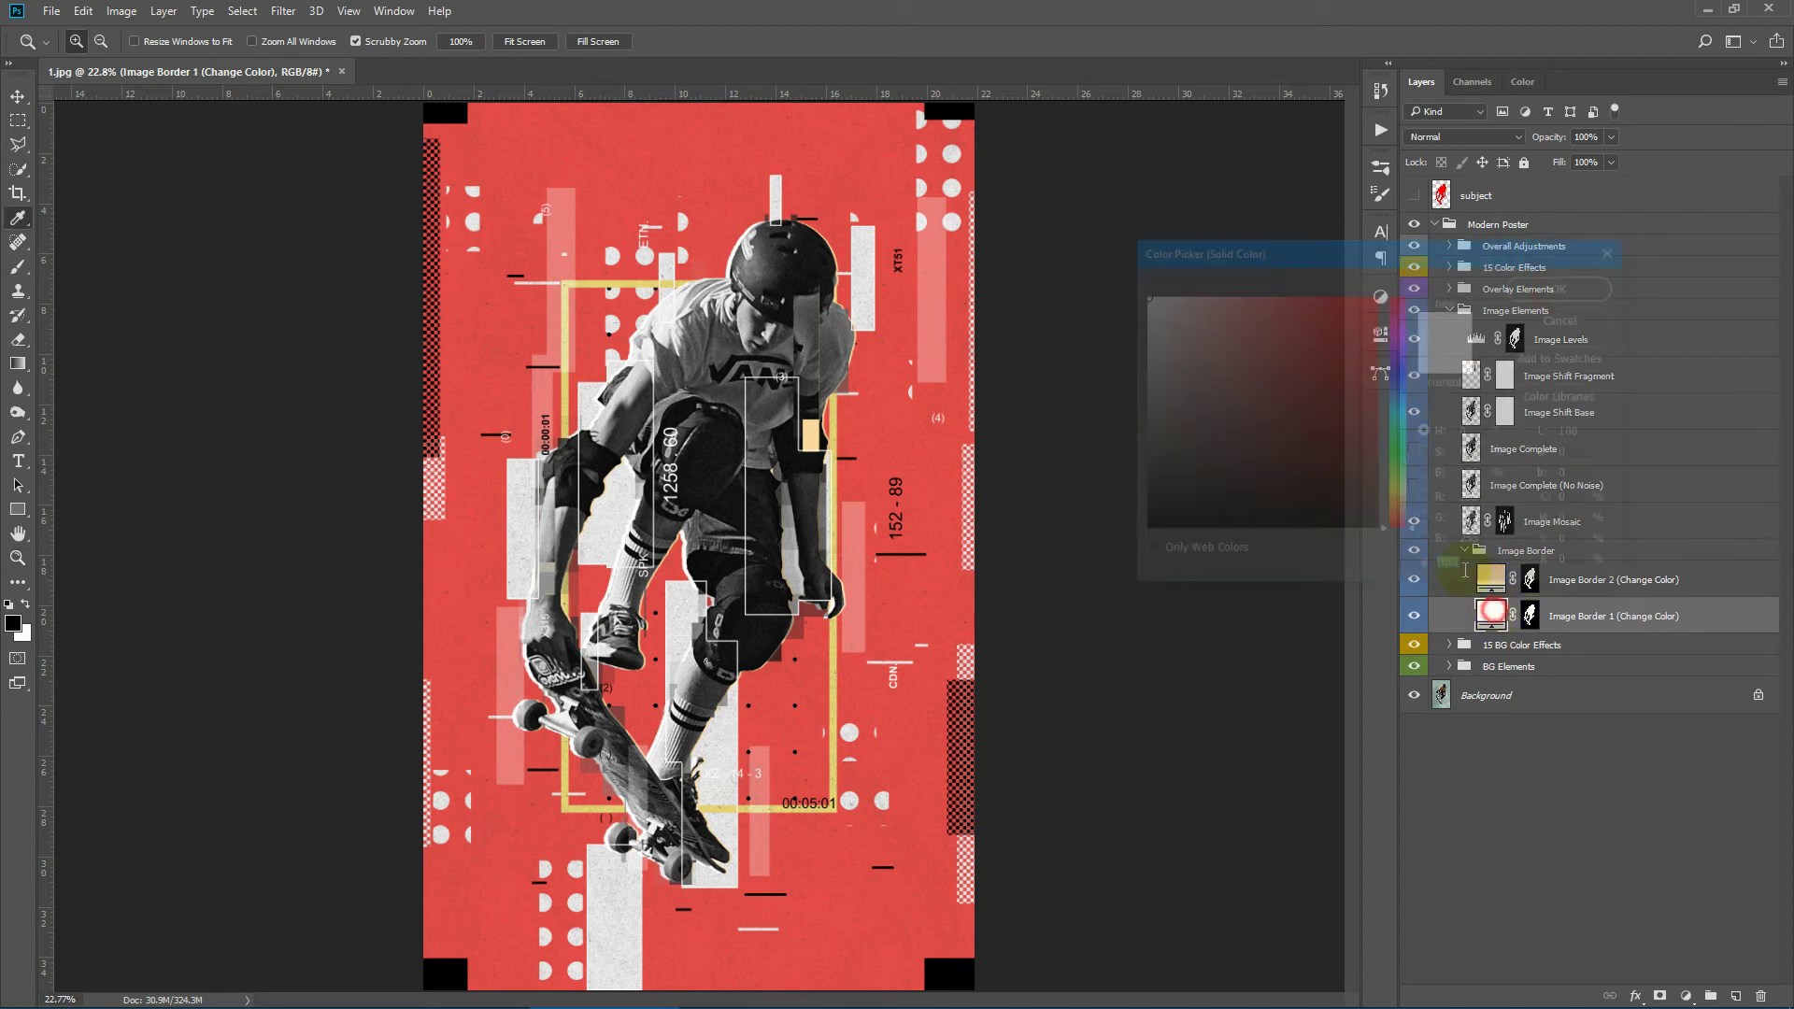
pyautogui.click(1397, 505)
pyautogui.moveTo(1312, 356); pyautogui.dragTo(1265, 261)
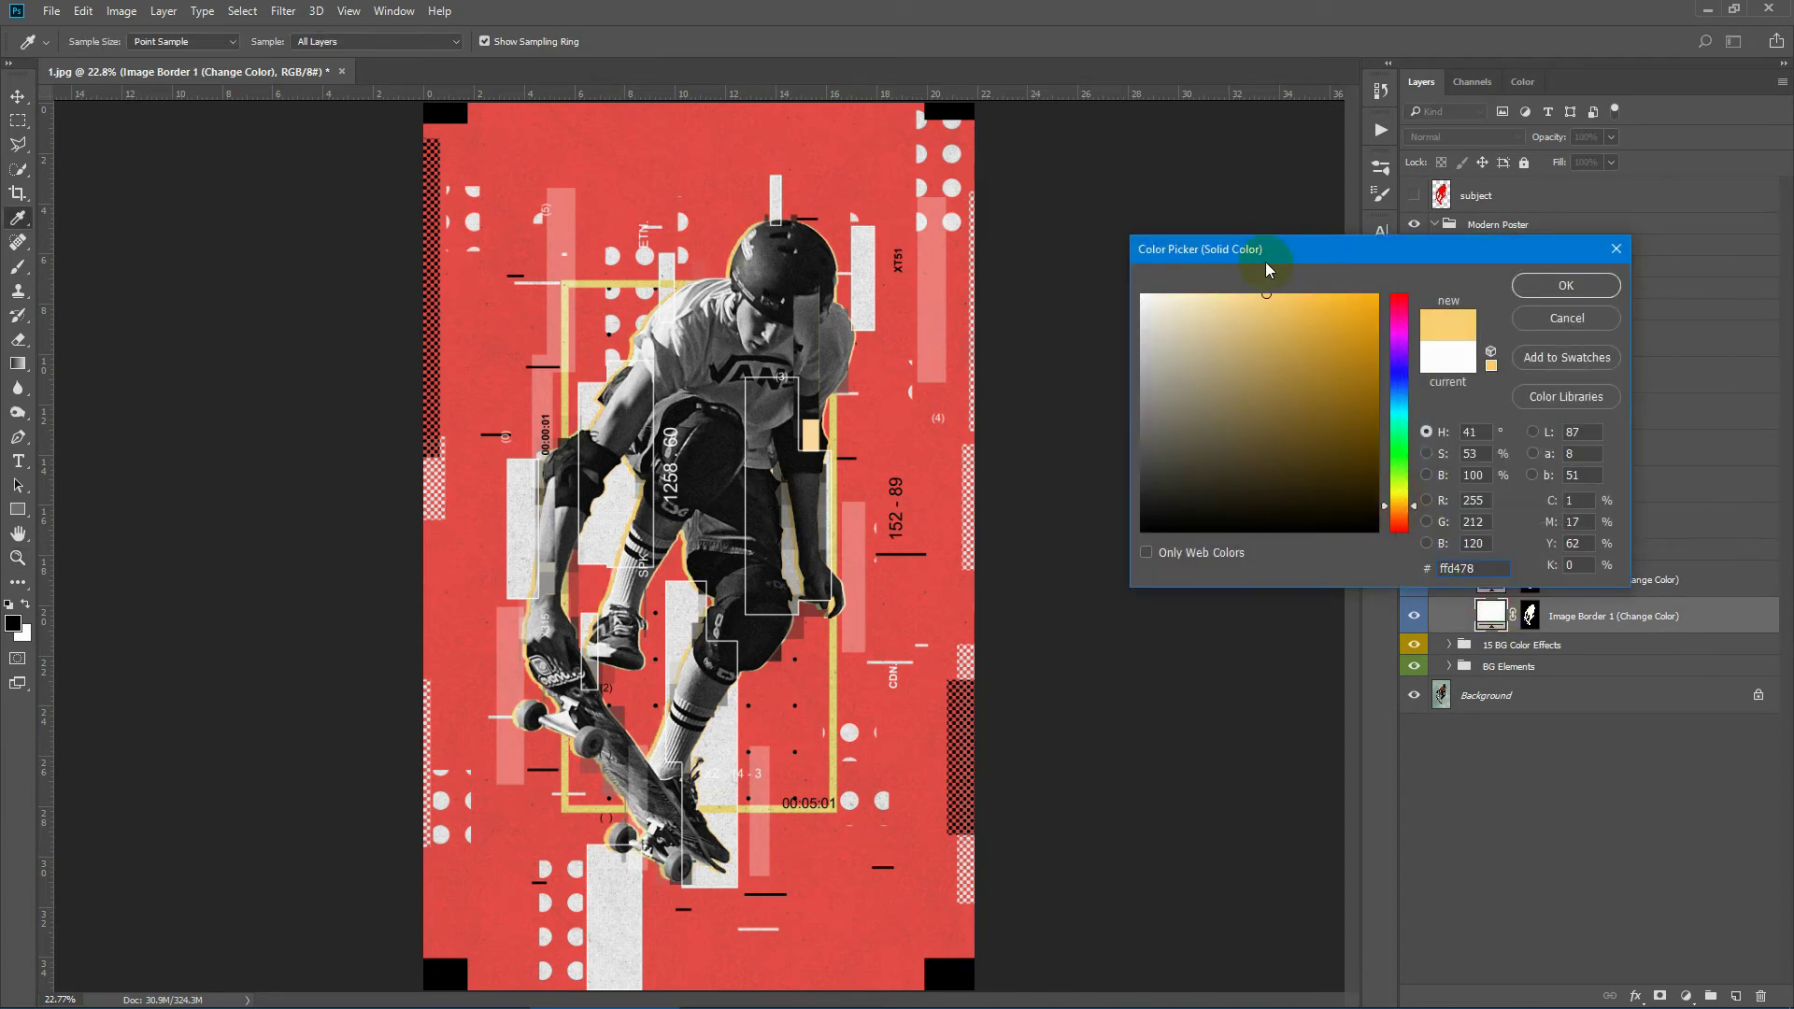
pyautogui.click(1608, 276)
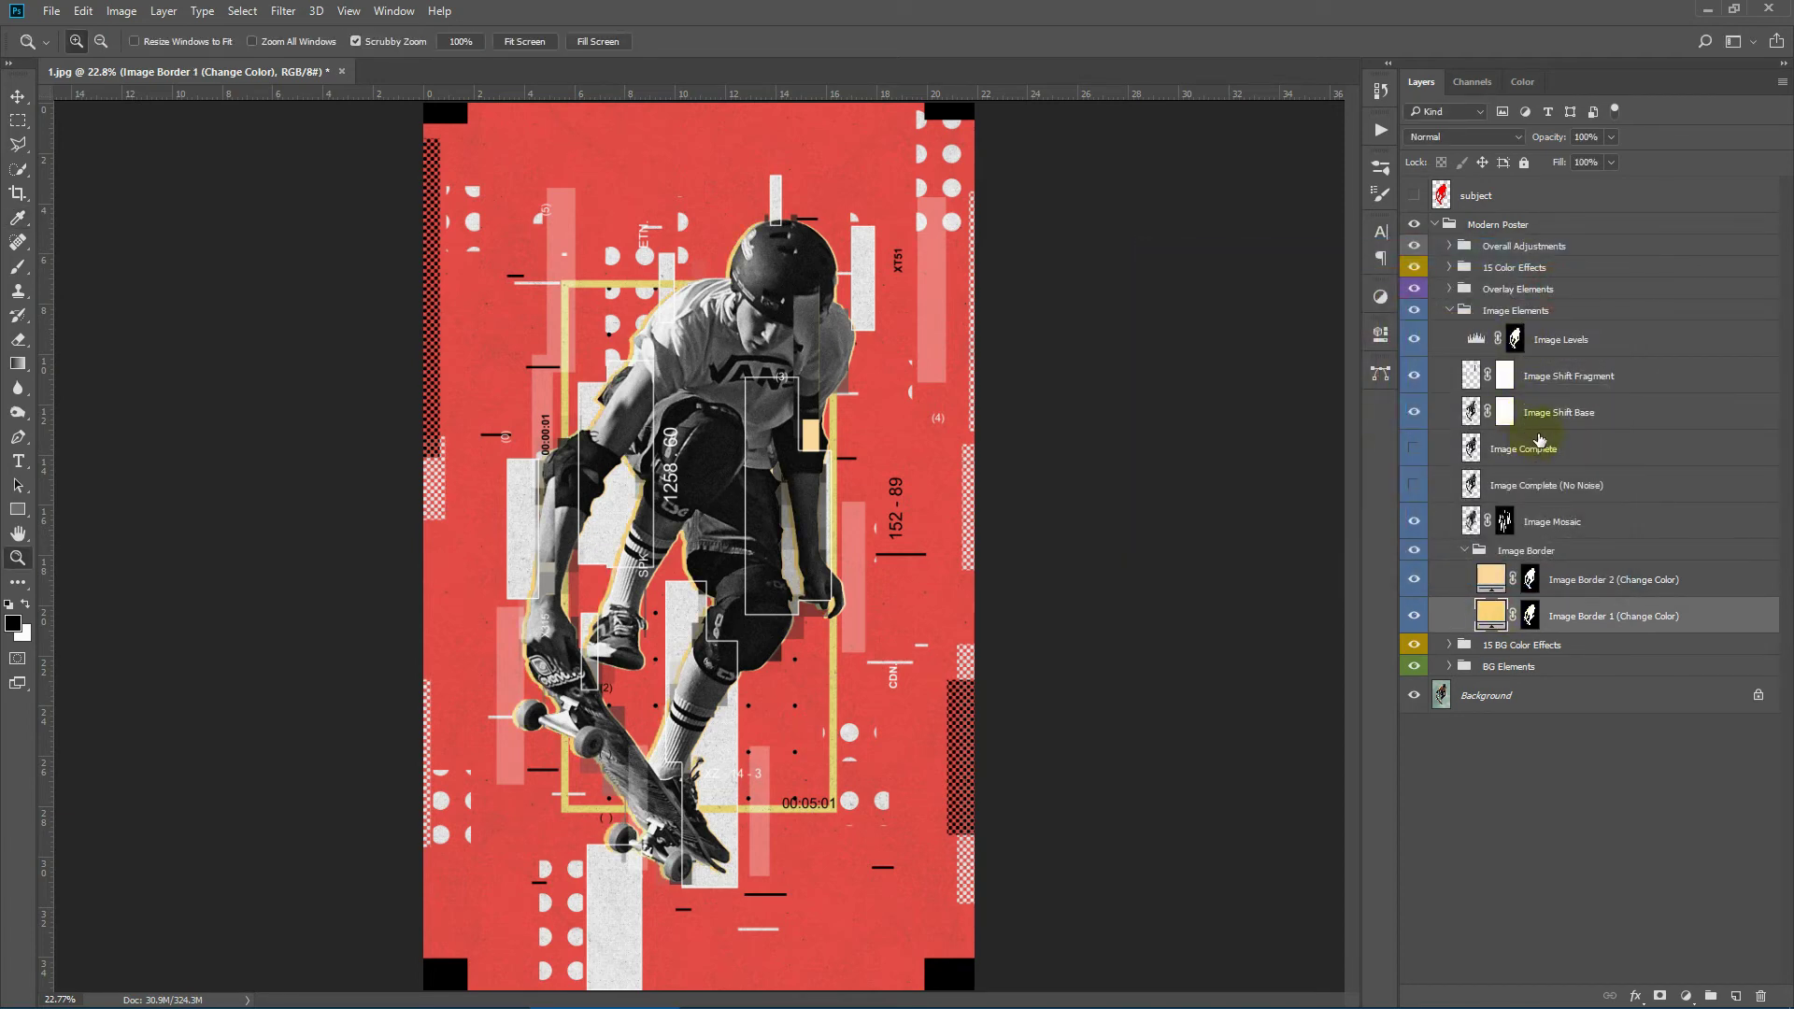
pyautogui.hotkey('ctrl', 'z')
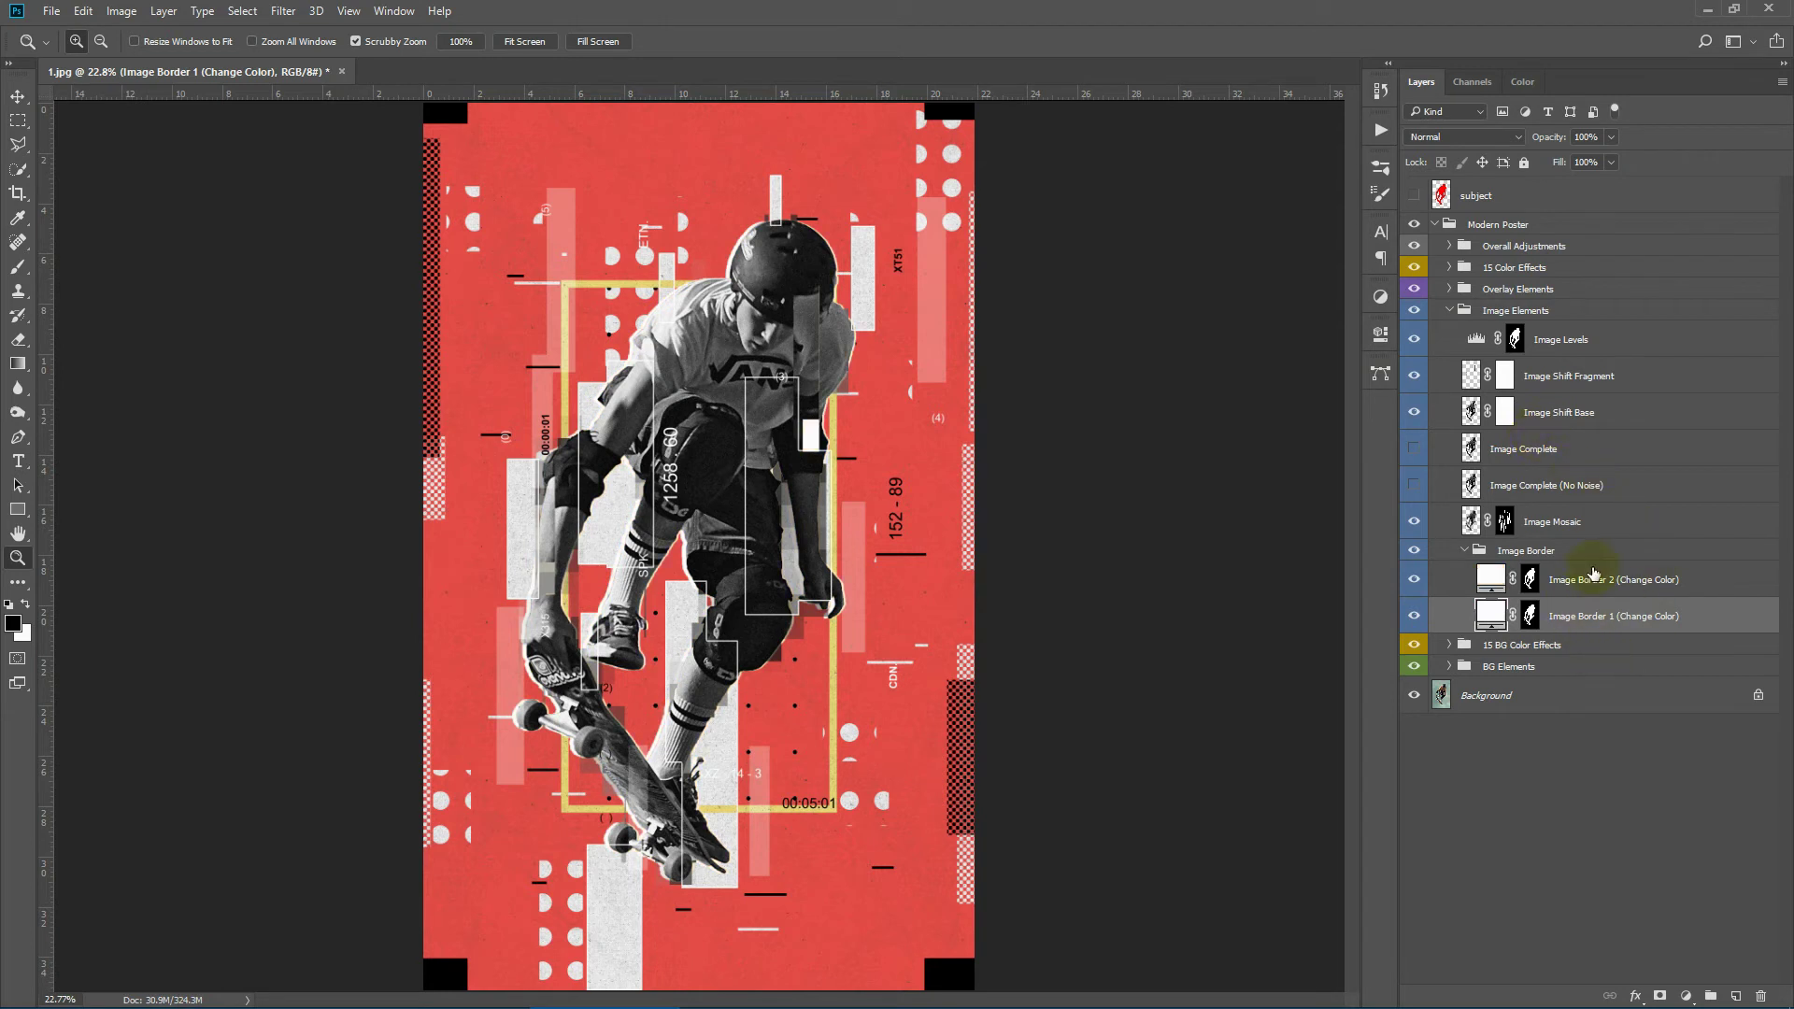
pyautogui.click(1464, 551)
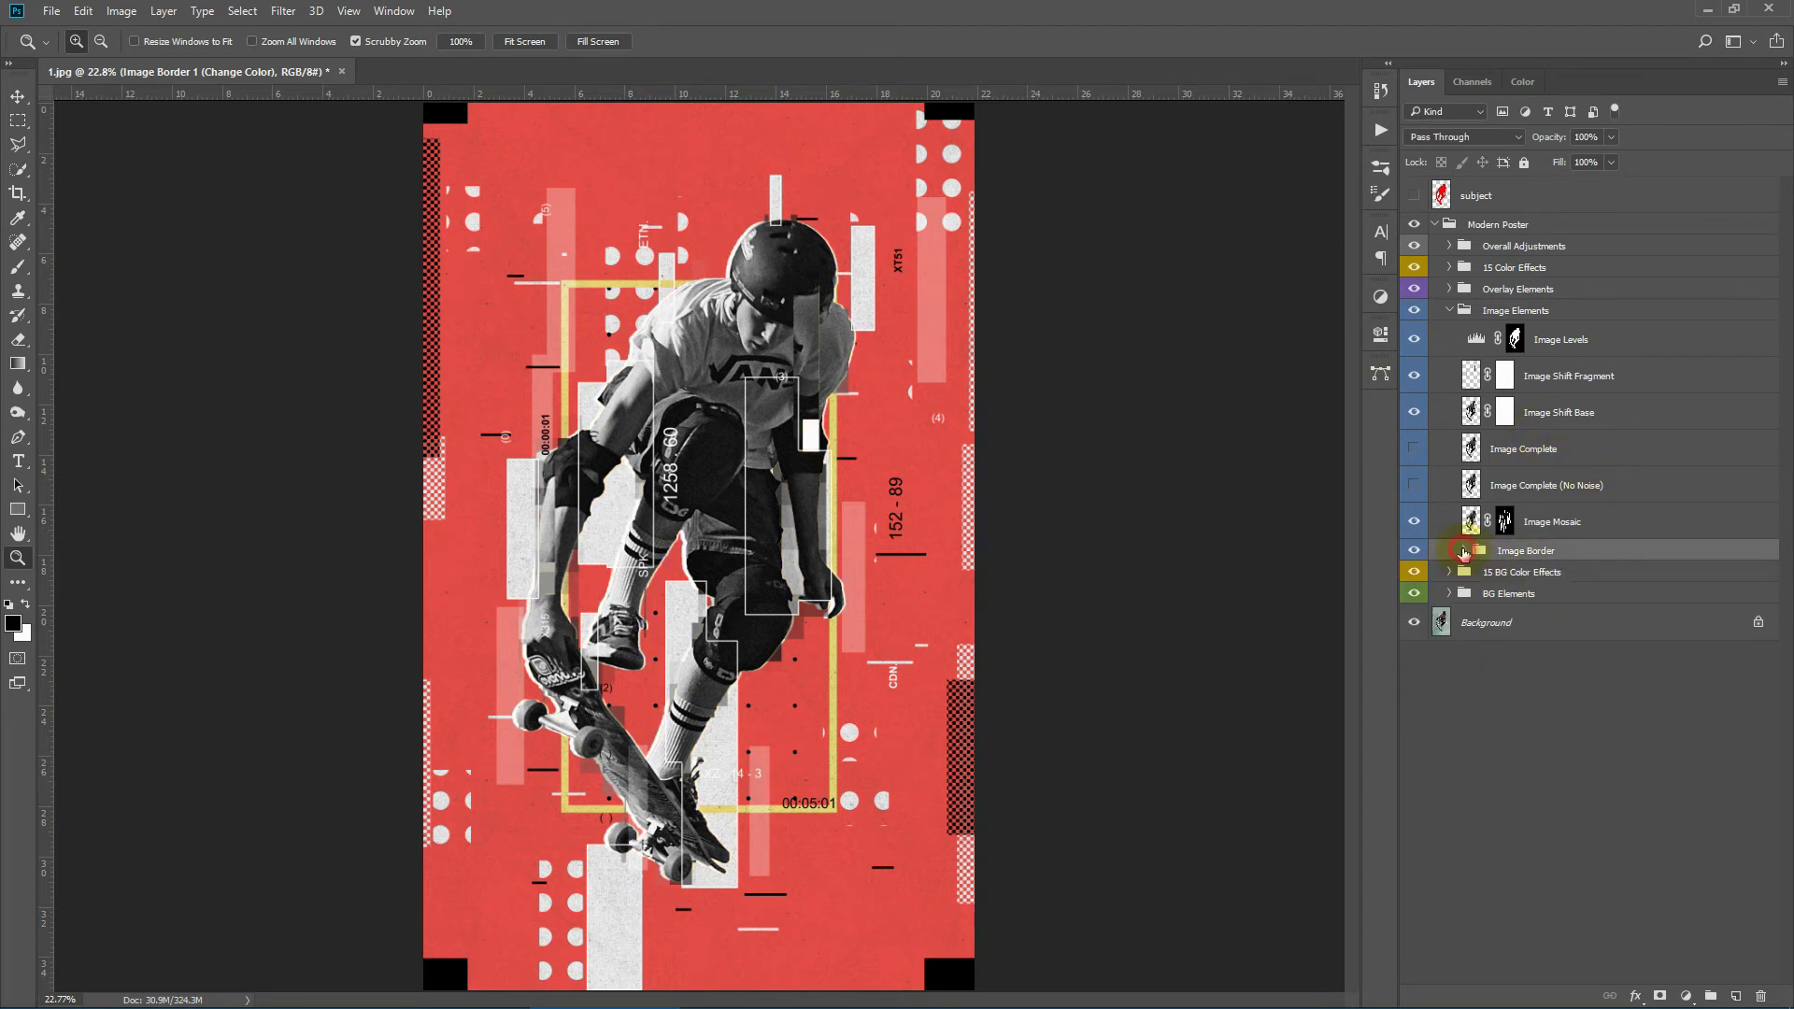
pyautogui.click(1658, 528)
pyautogui.click(1416, 518)
pyautogui.click(1415, 520)
pyautogui.click(1415, 521)
pyautogui.click(1415, 521)
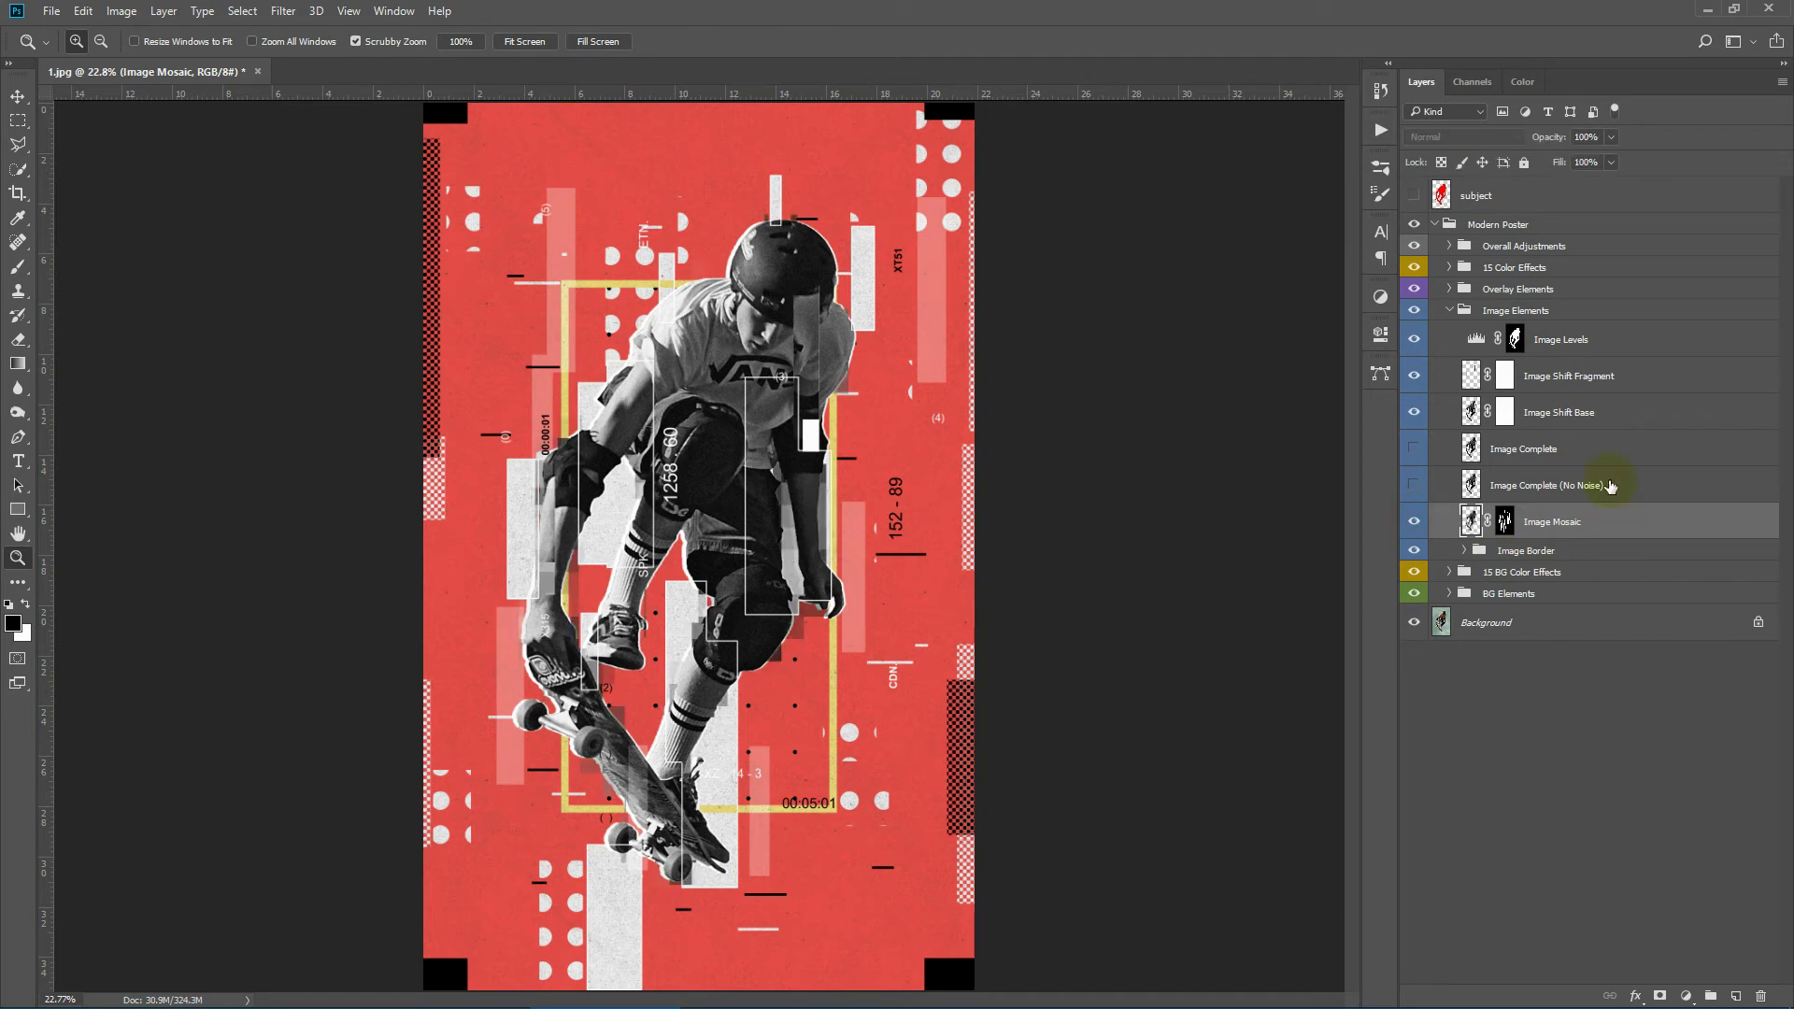
pyautogui.click(1600, 381)
pyautogui.click(1594, 410)
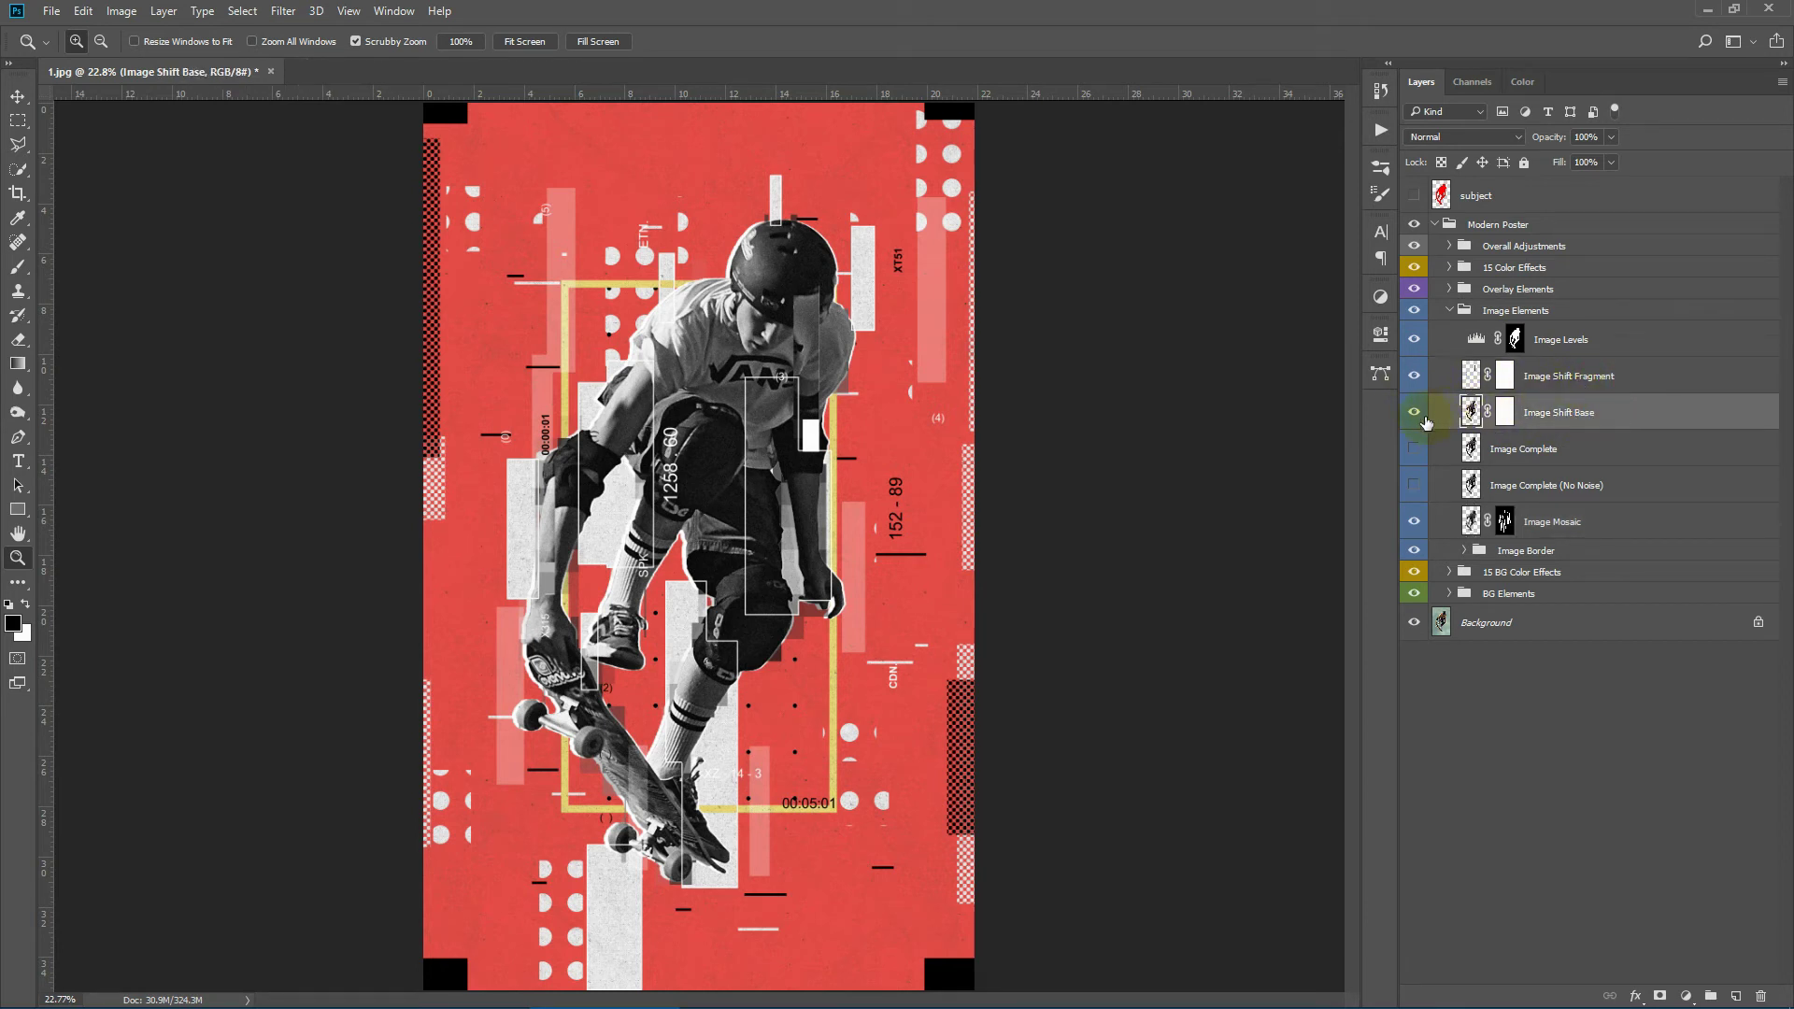
pyautogui.click(1415, 376)
pyautogui.click(1414, 414)
pyautogui.click(1415, 414)
pyautogui.click(1415, 414)
pyautogui.click(1415, 376)
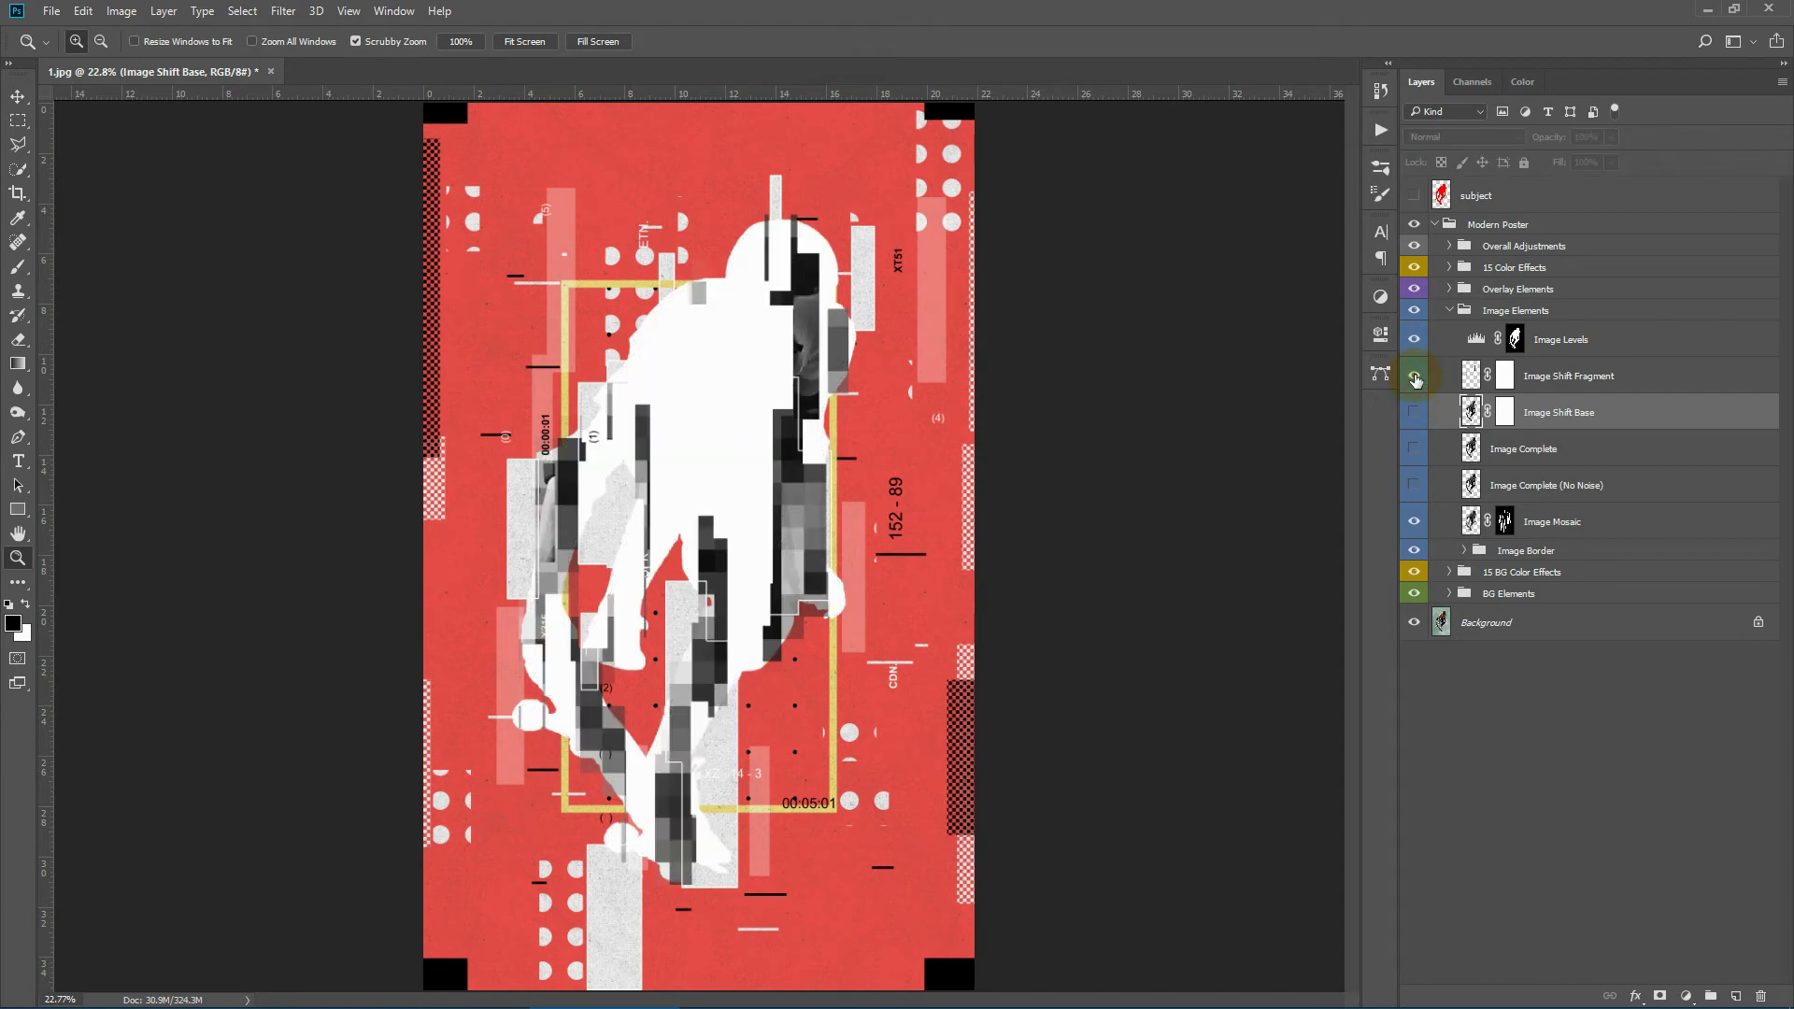
pyautogui.click(1415, 377)
pyautogui.click(1414, 377)
pyautogui.click(1415, 378)
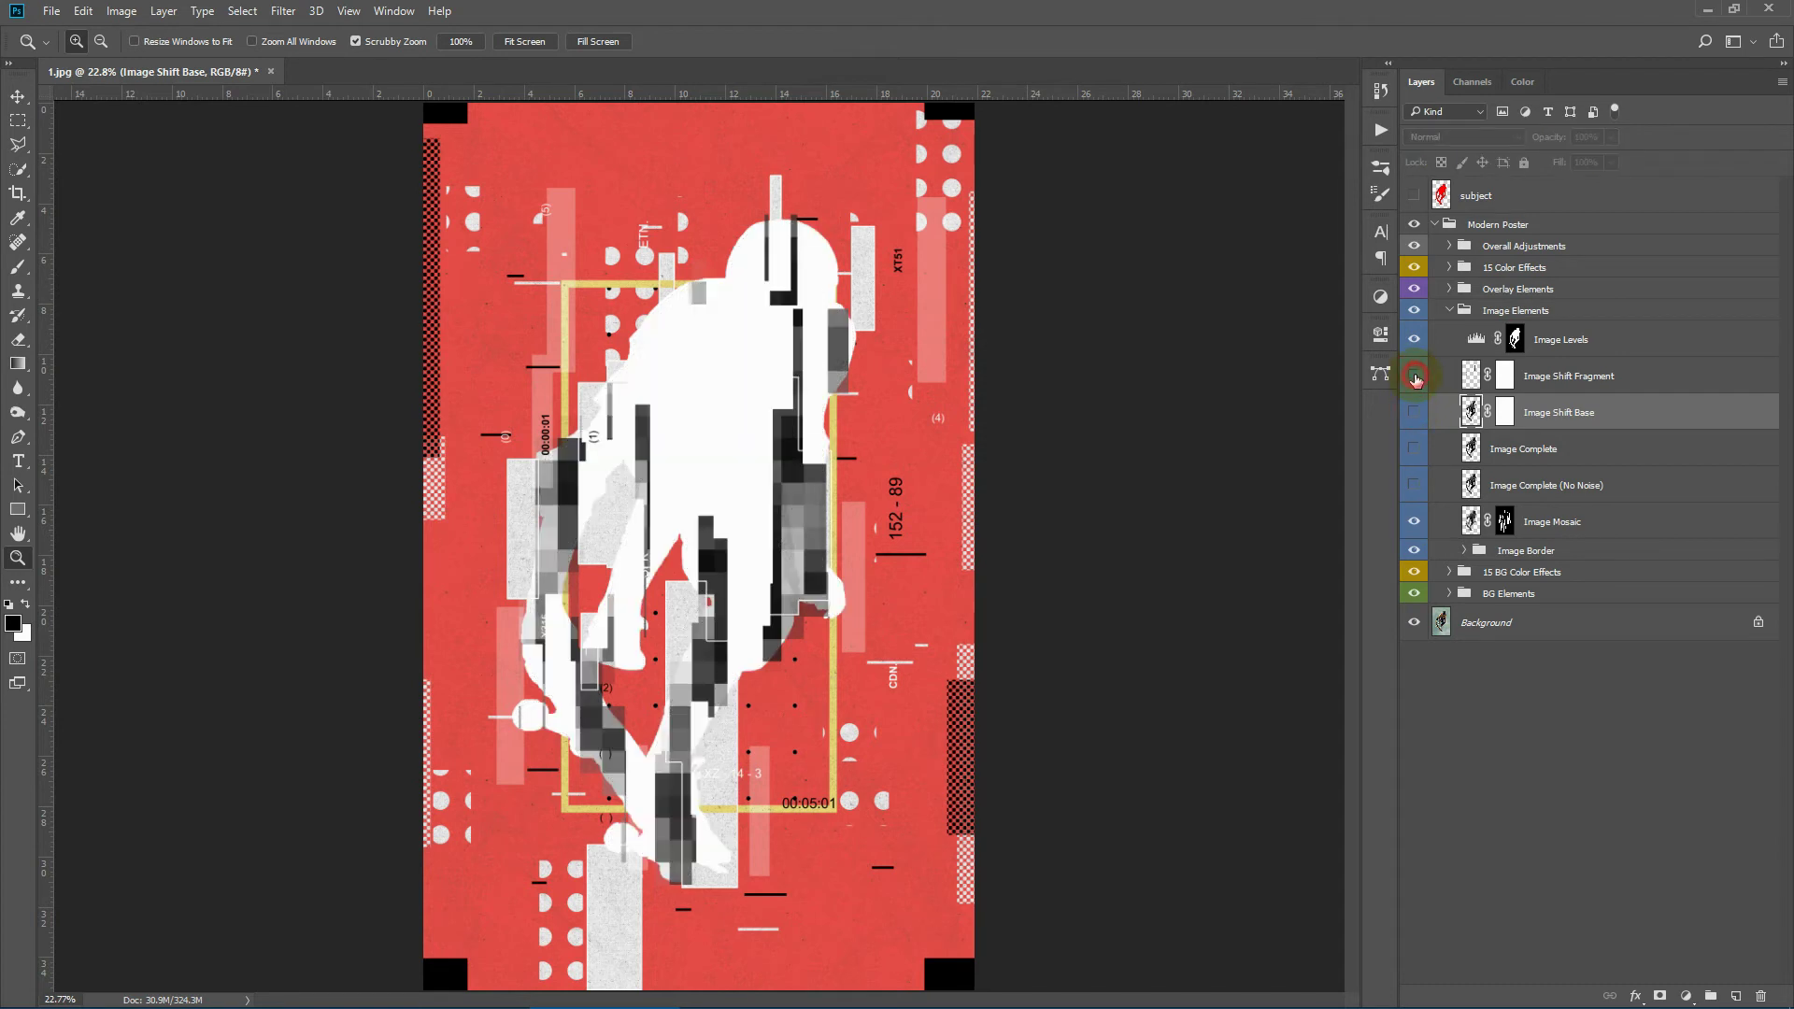
pyautogui.click(1414, 411)
pyautogui.click(1414, 377)
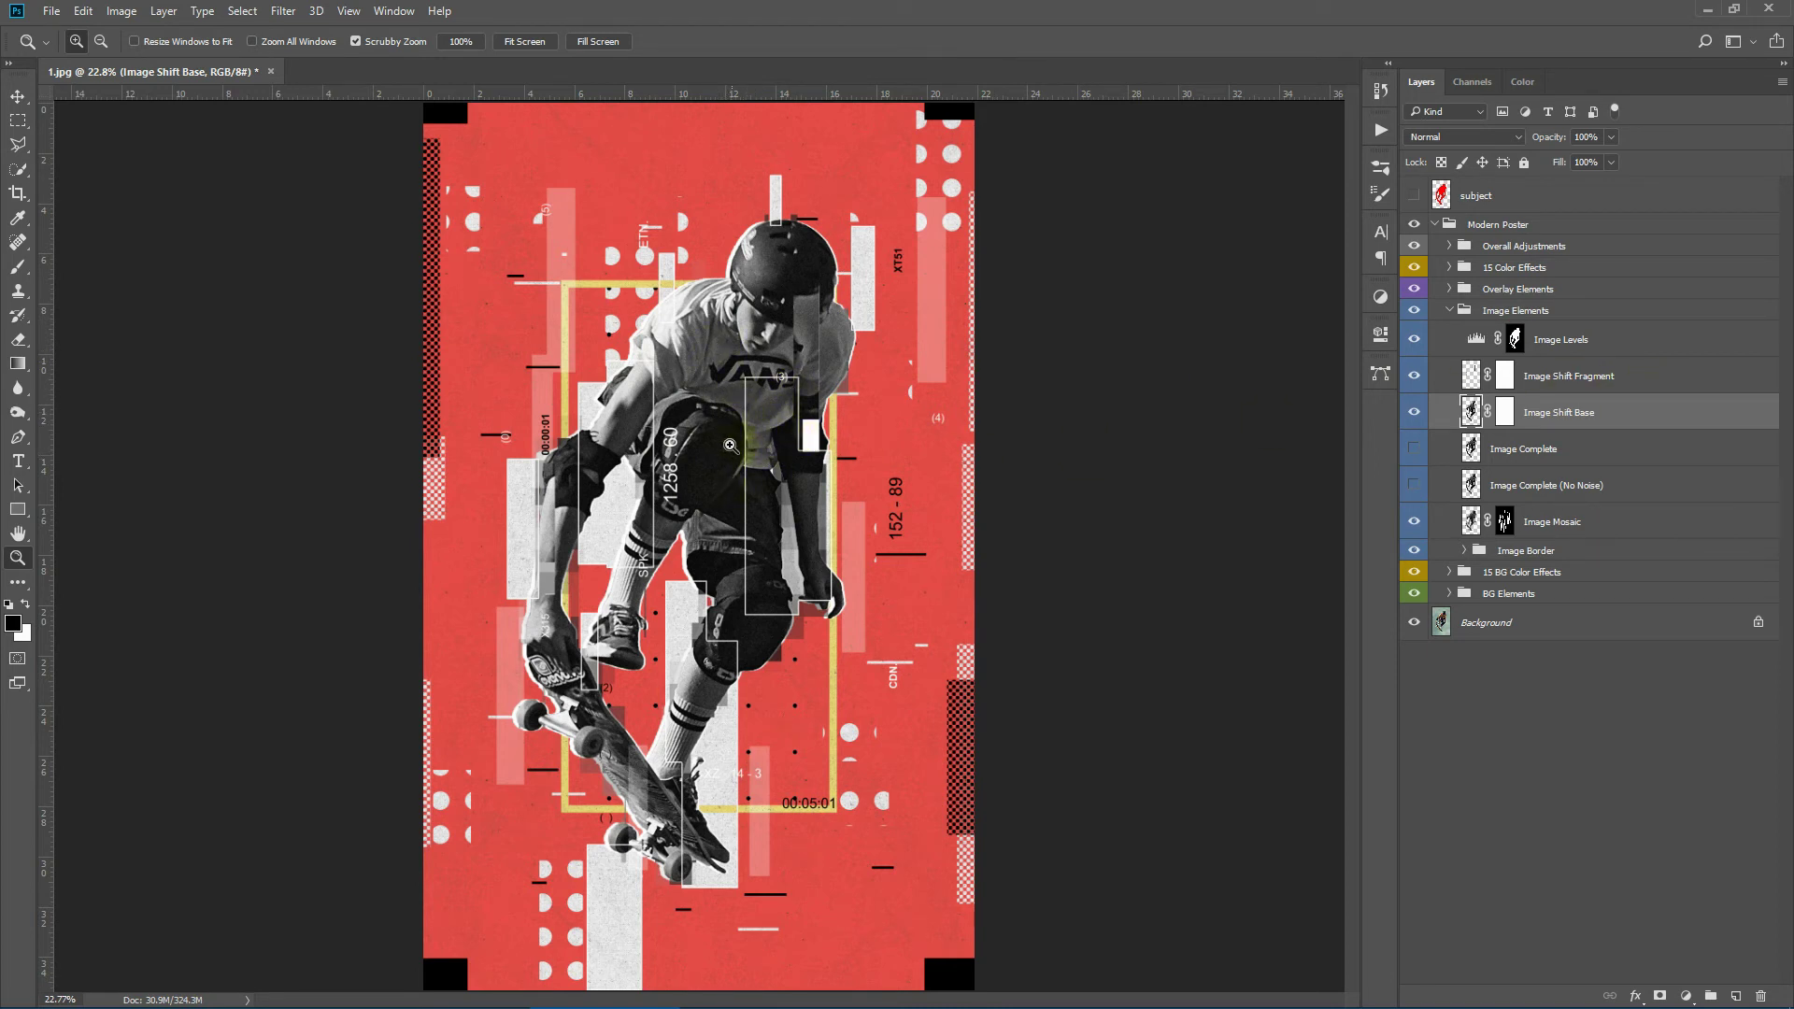
# Compare the poster with the Image Shift Base and Image Complete layers toggled off and on
pyautogui.click(1608, 452)
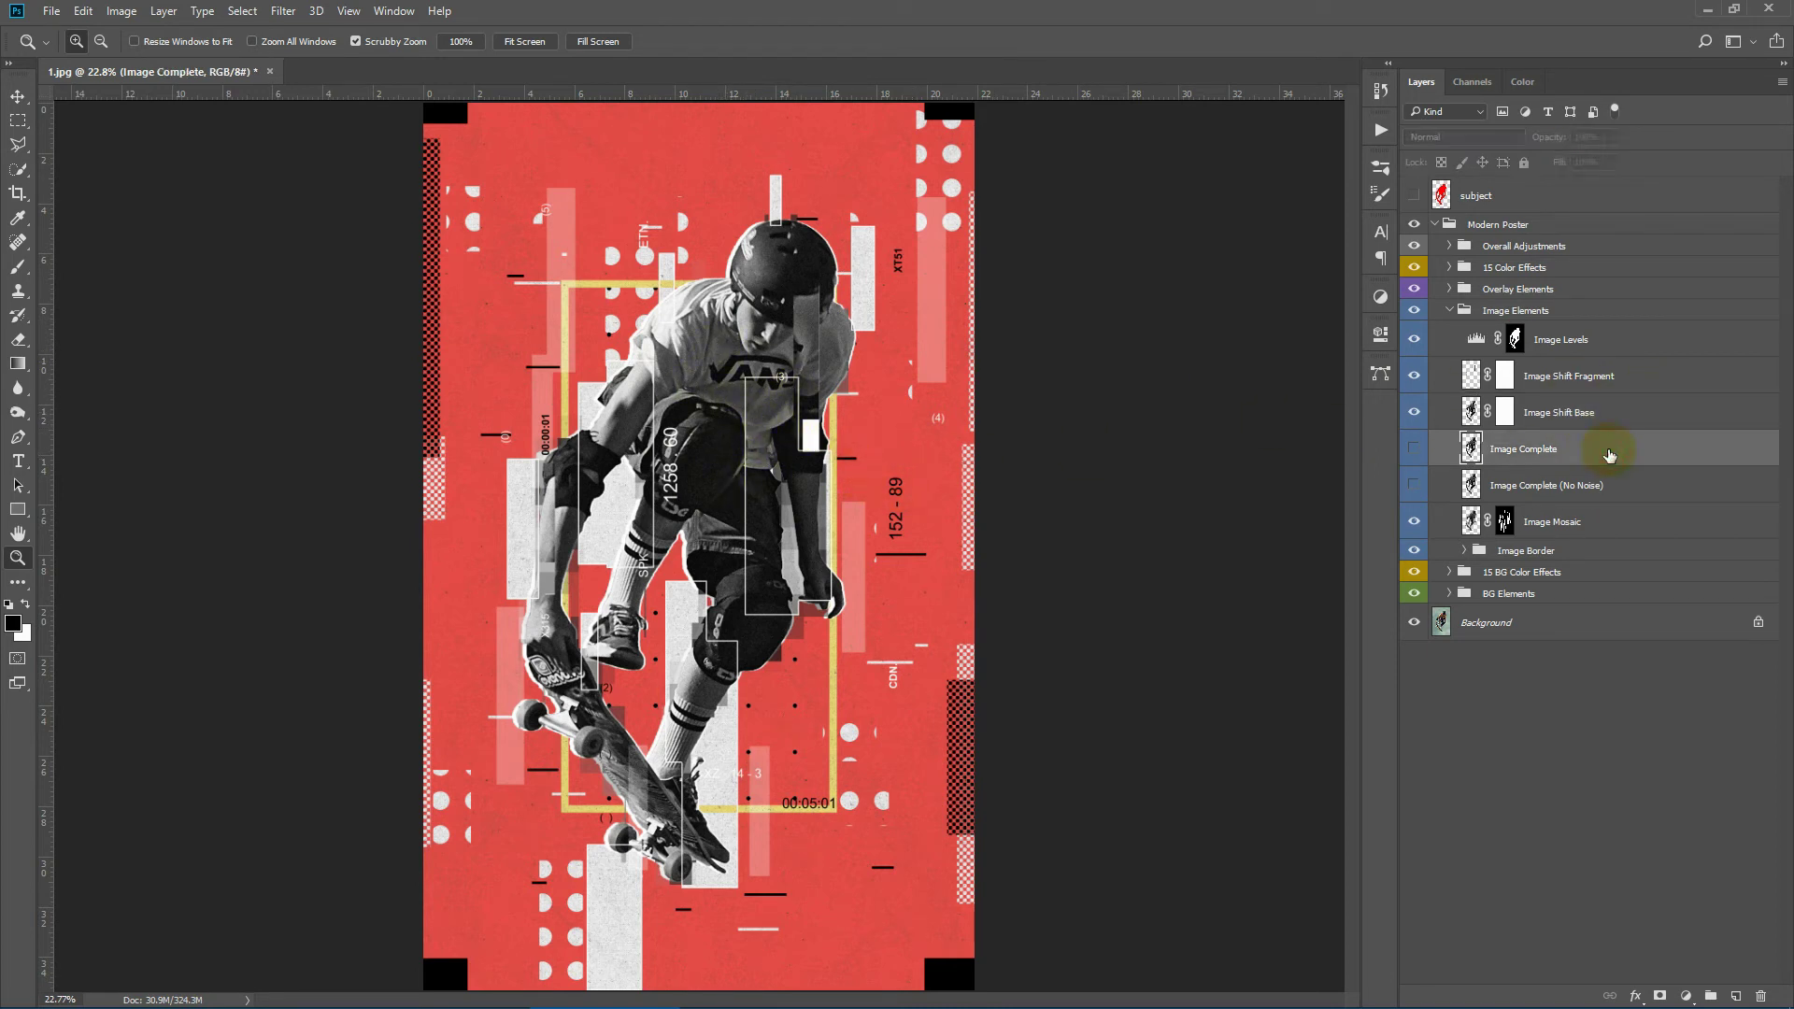
pyautogui.click(1411, 414)
pyautogui.click(1413, 412)
pyautogui.click(1414, 449)
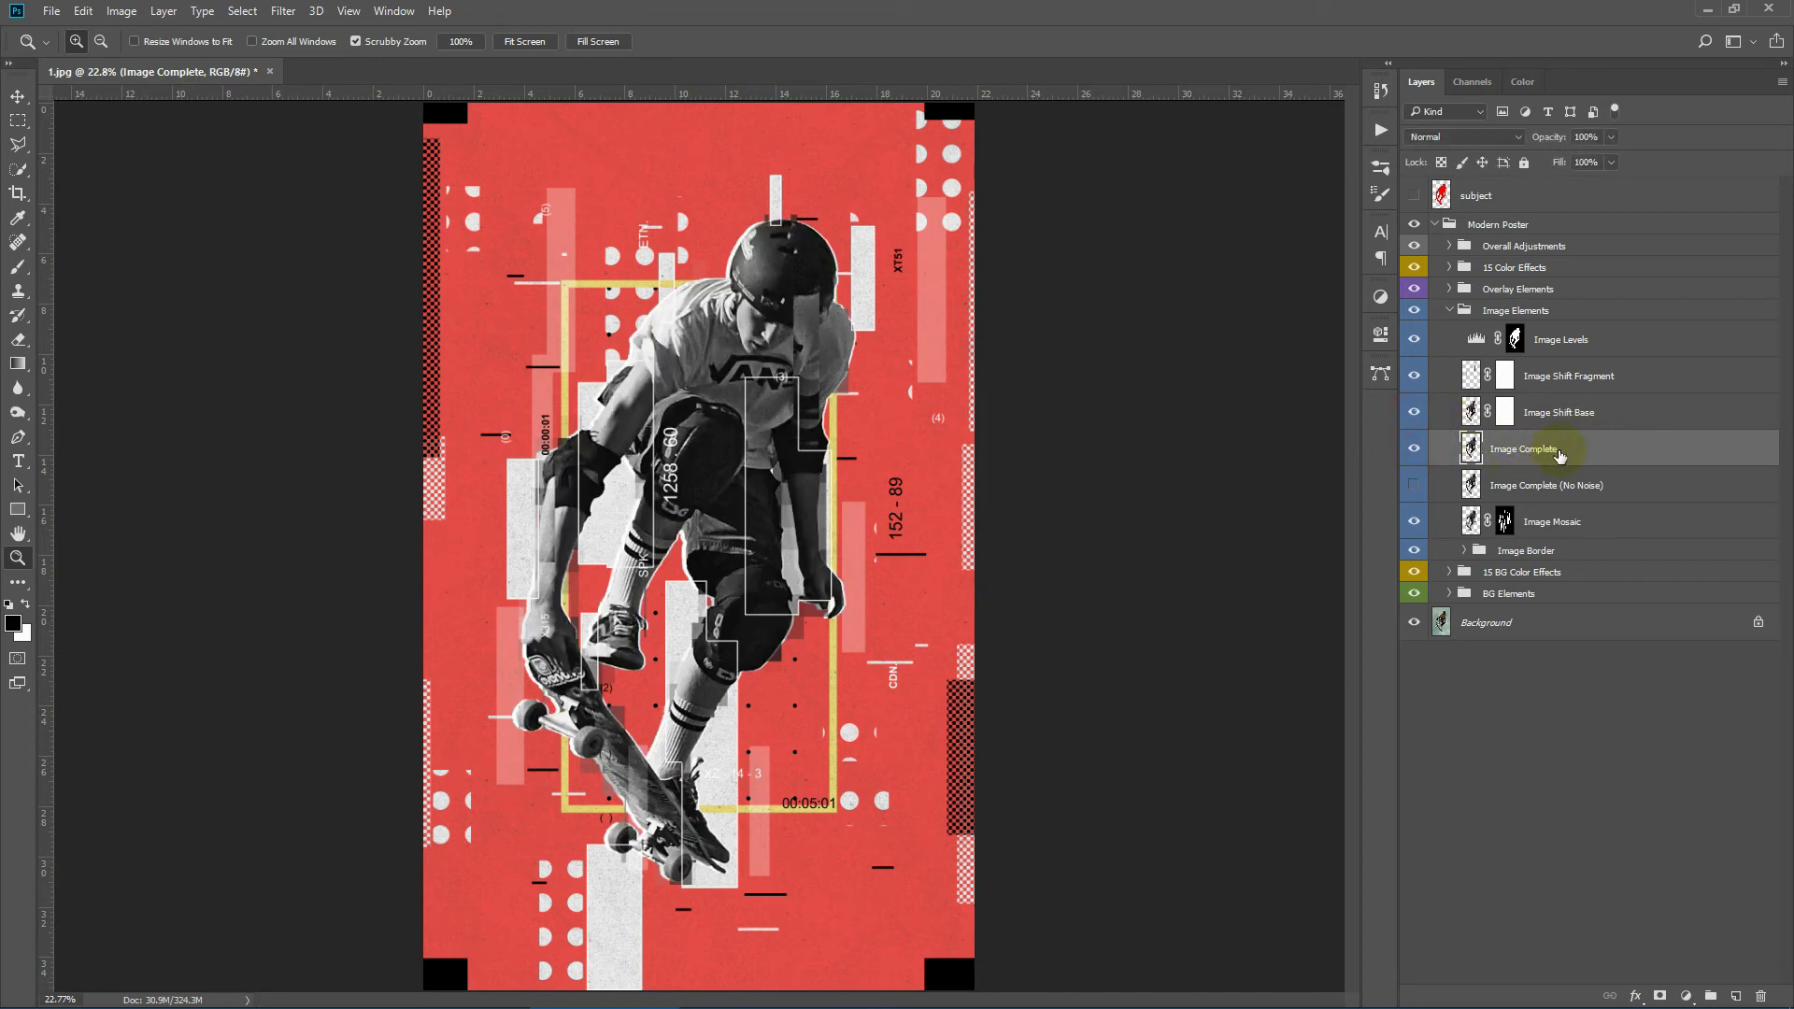
pyautogui.click(1413, 447)
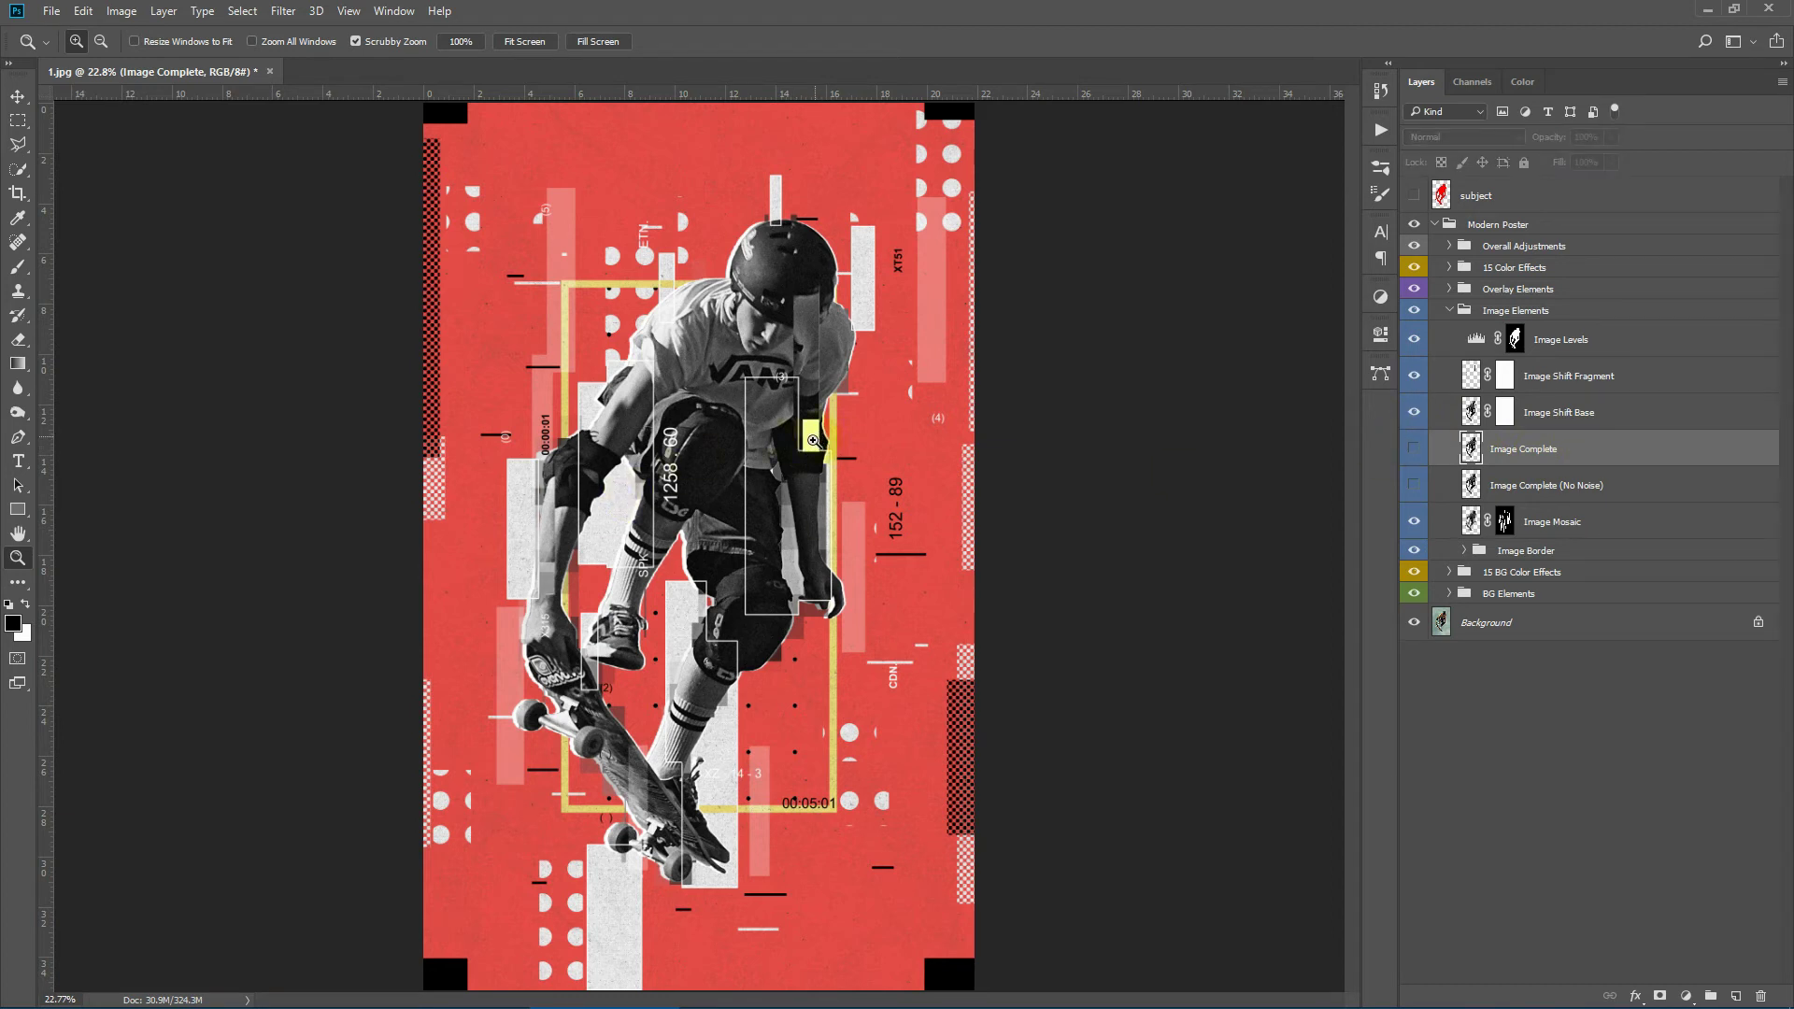
pyautogui.click(1413, 447)
pyautogui.click(1425, 447)
pyautogui.click(1425, 447)
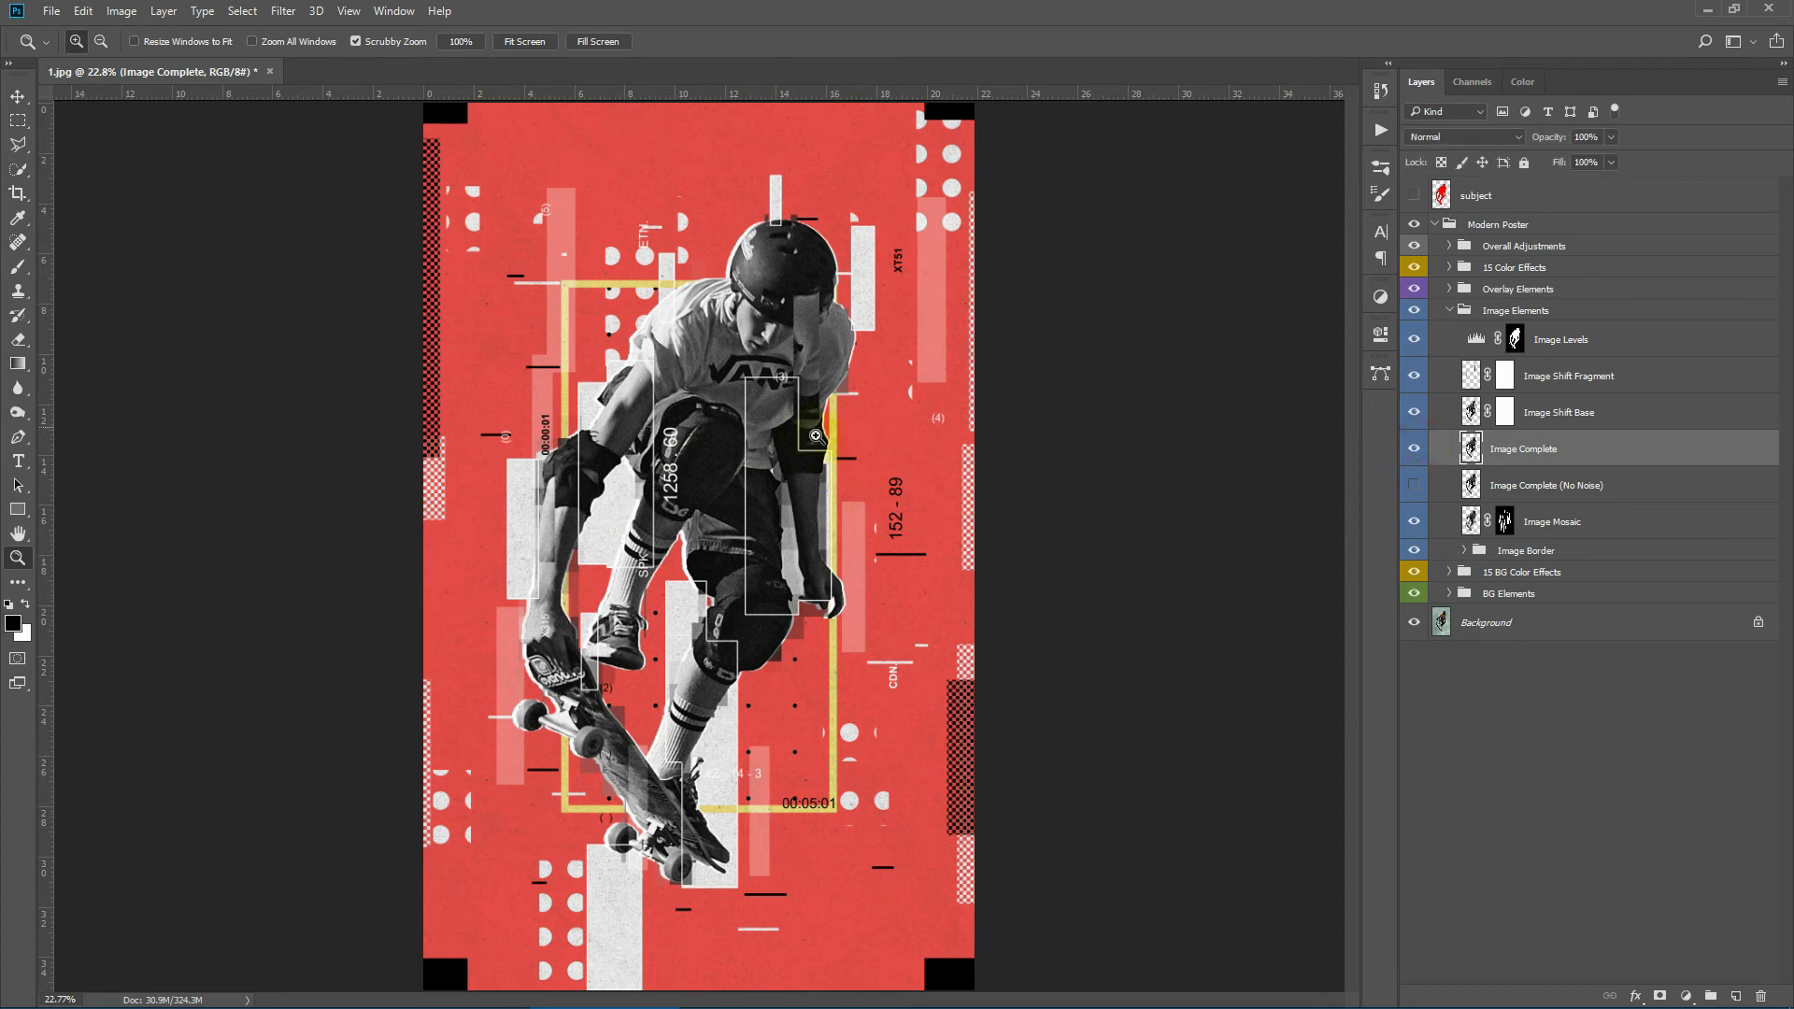
# Compare Image Mosaic and Image Complete visibility, then show Image Complete (No Noise)
pyautogui.click(1414, 522)
pyautogui.click(1412, 450)
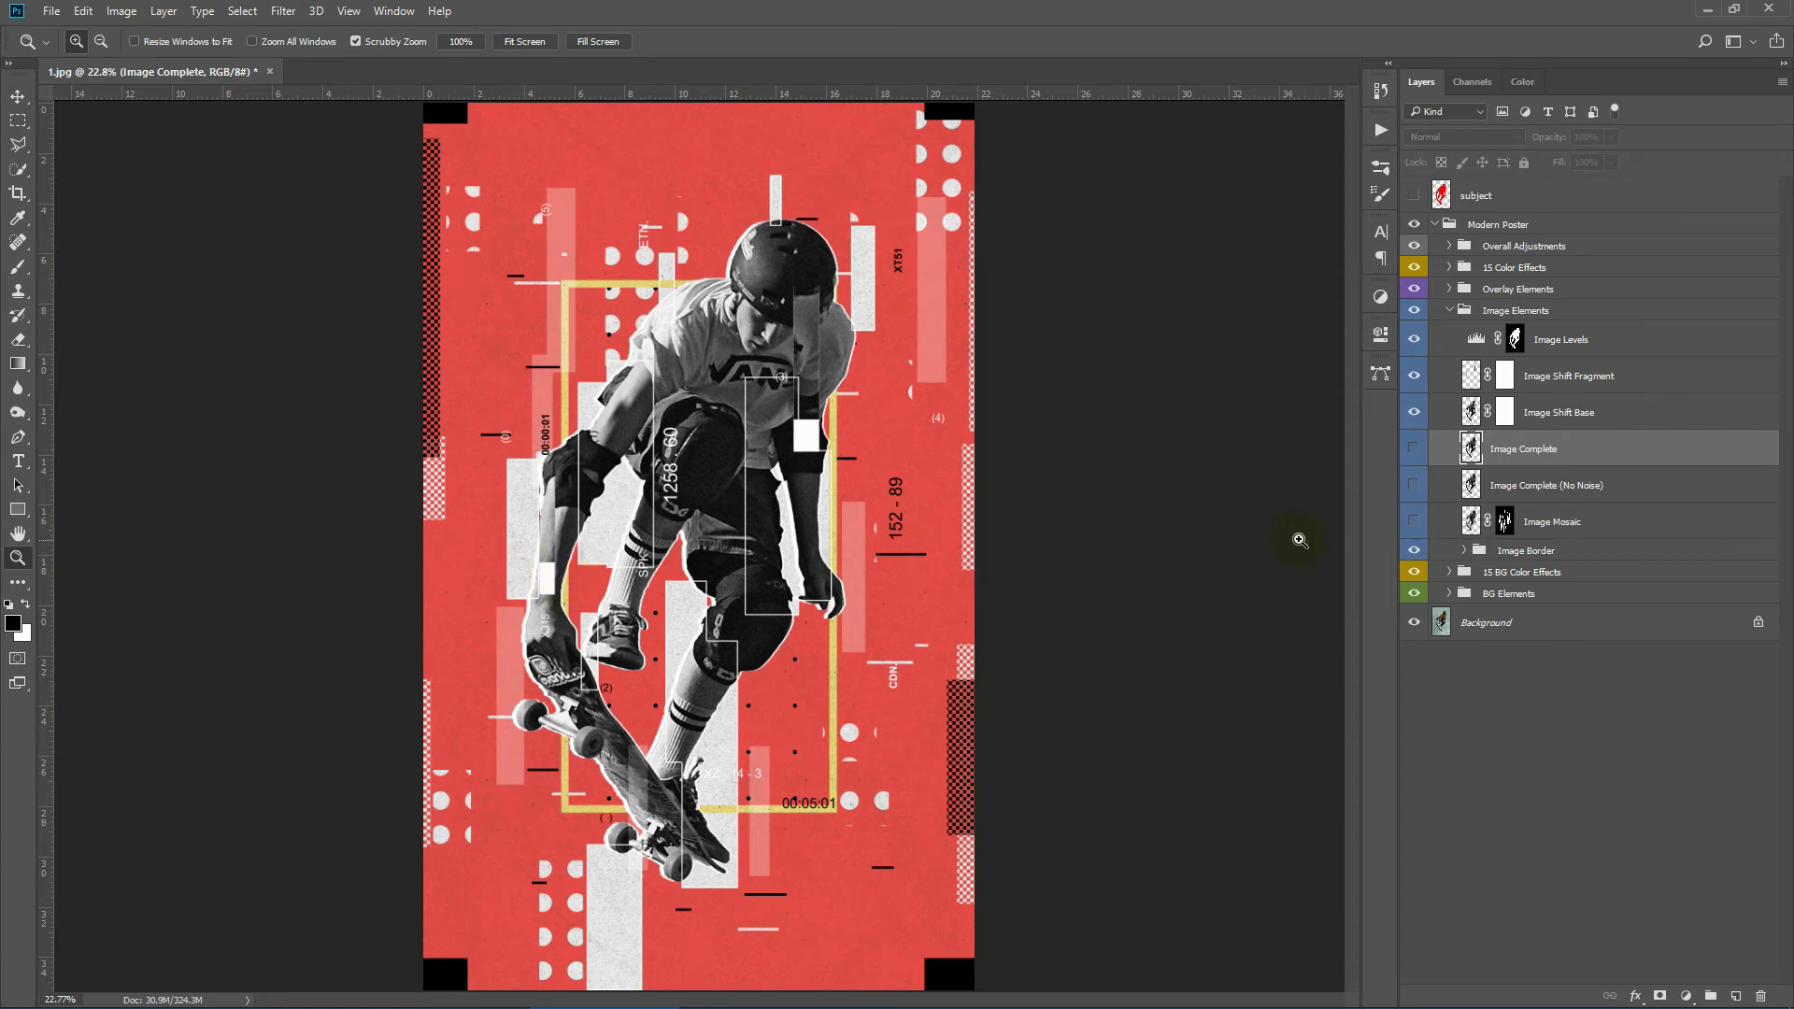
pyautogui.click(1412, 521)
pyautogui.click(1413, 448)
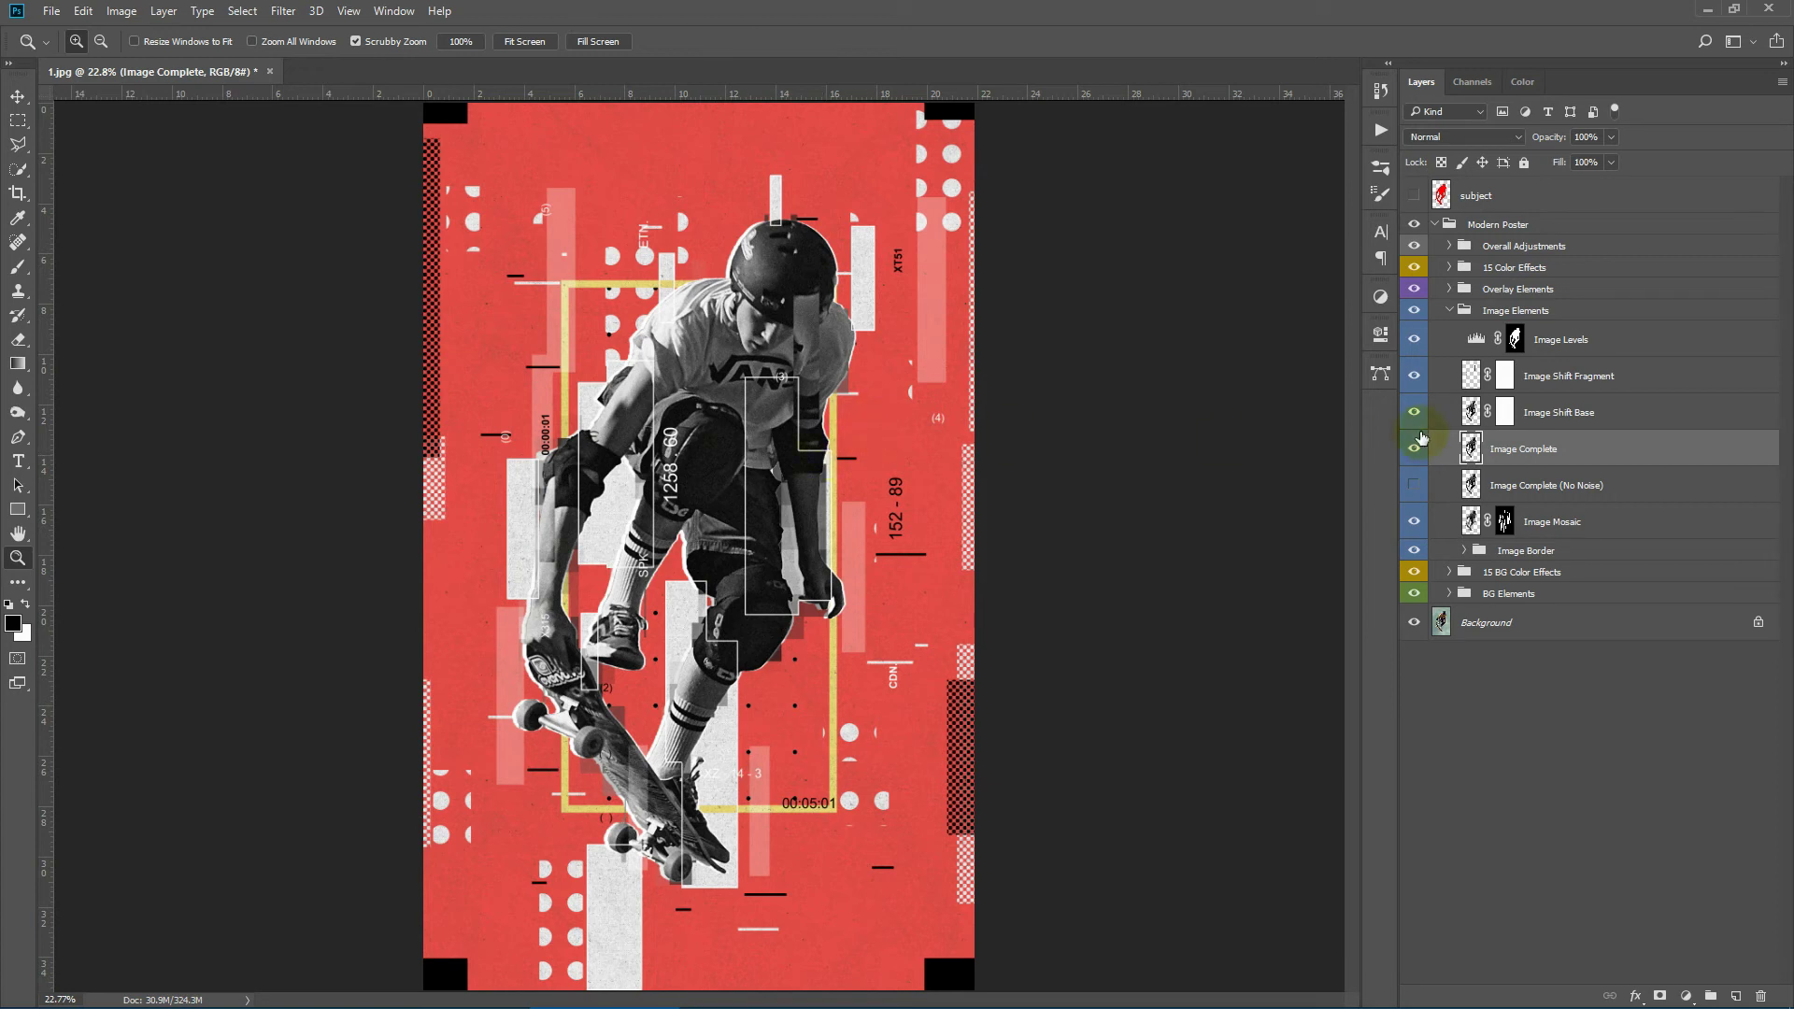
pyautogui.click(1413, 449)
pyautogui.click(1617, 485)
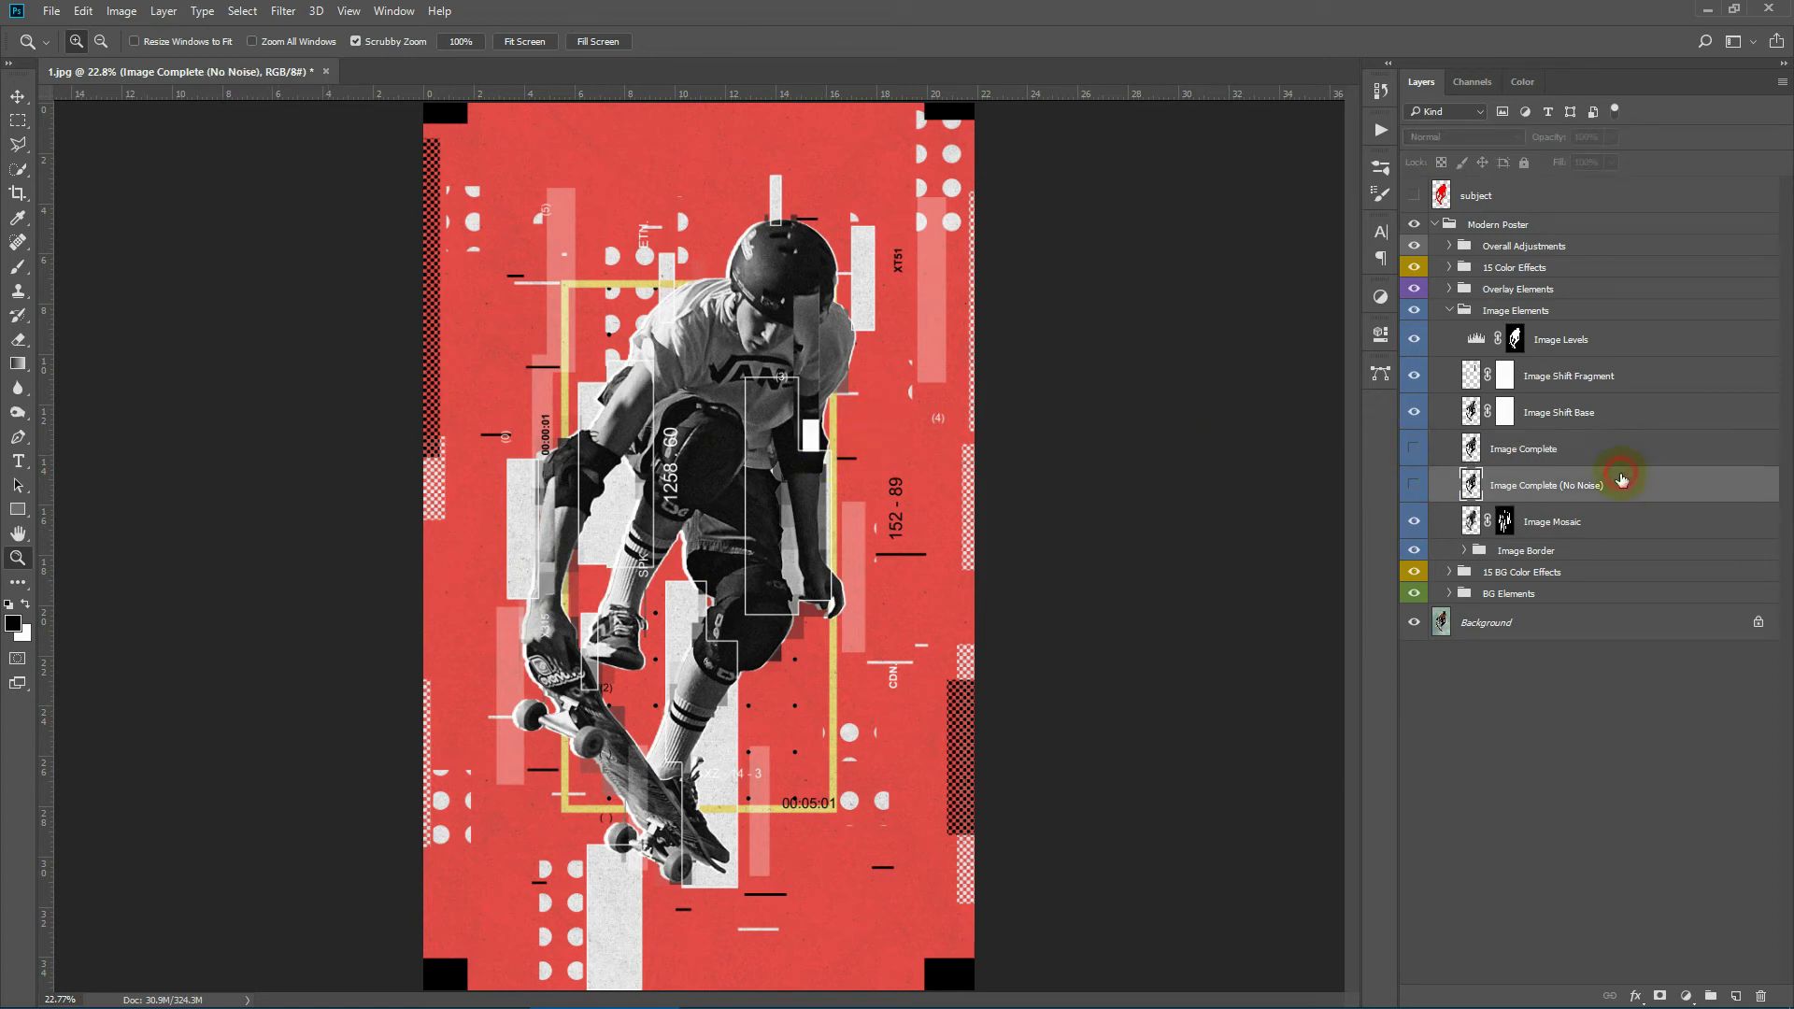
pyautogui.click(1413, 487)
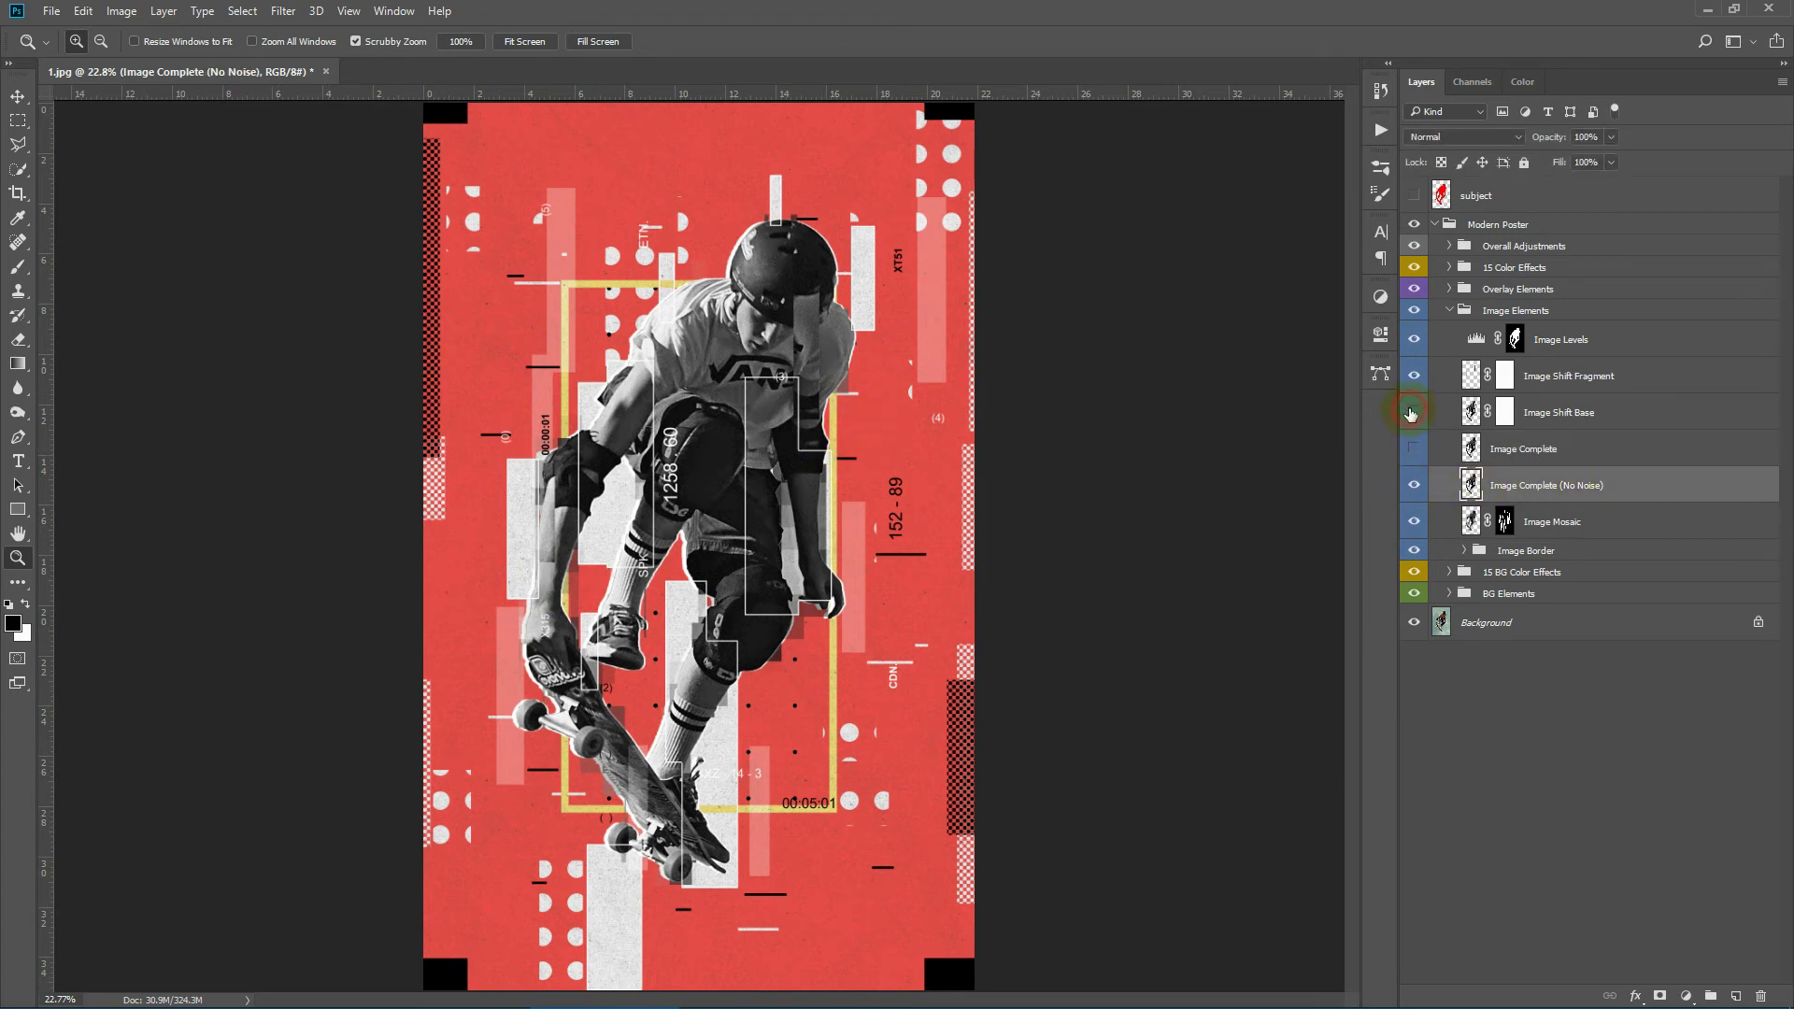
# Zoom in, recheck Image Shift Base, hide Image Complete (No Noise) and fit the poster on screen
pyautogui.hotkey('ctrl', '+')
pyautogui.hotkey('ctrl', '+')
pyautogui.hotkey('ctrl', '+')
pyautogui.hotkey('ctrl', '+')
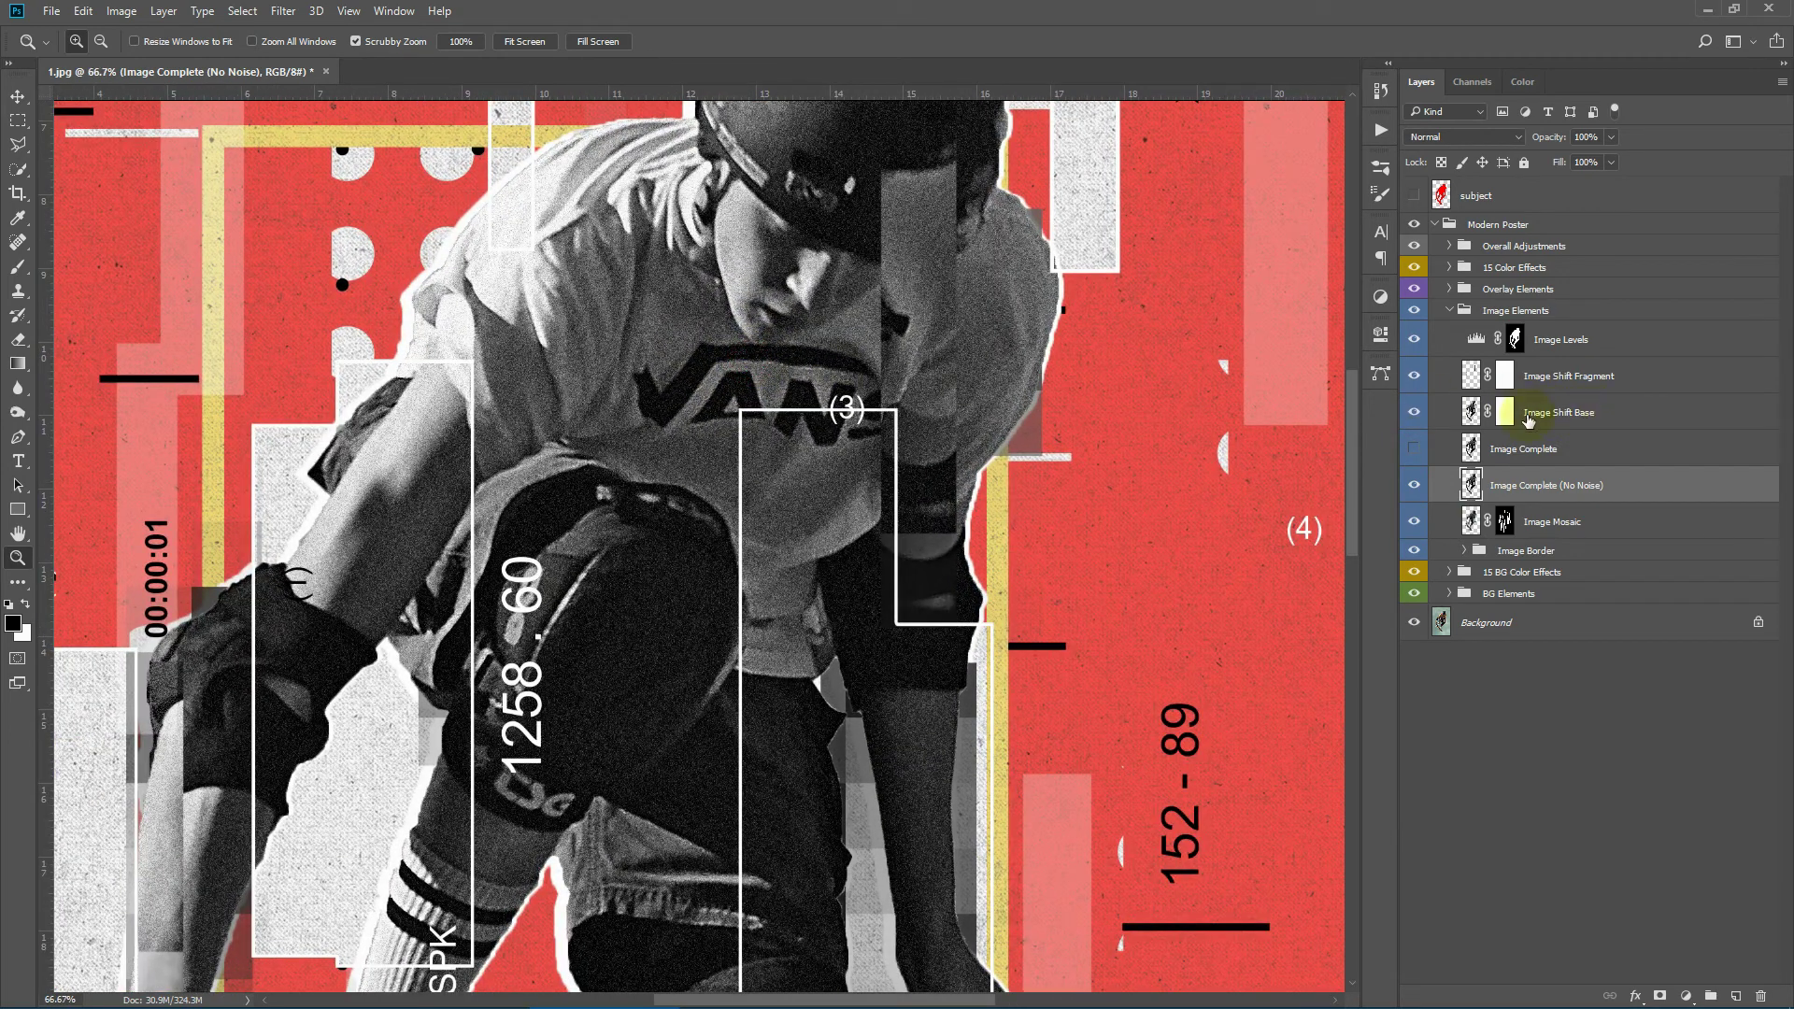
pyautogui.click(1413, 413)
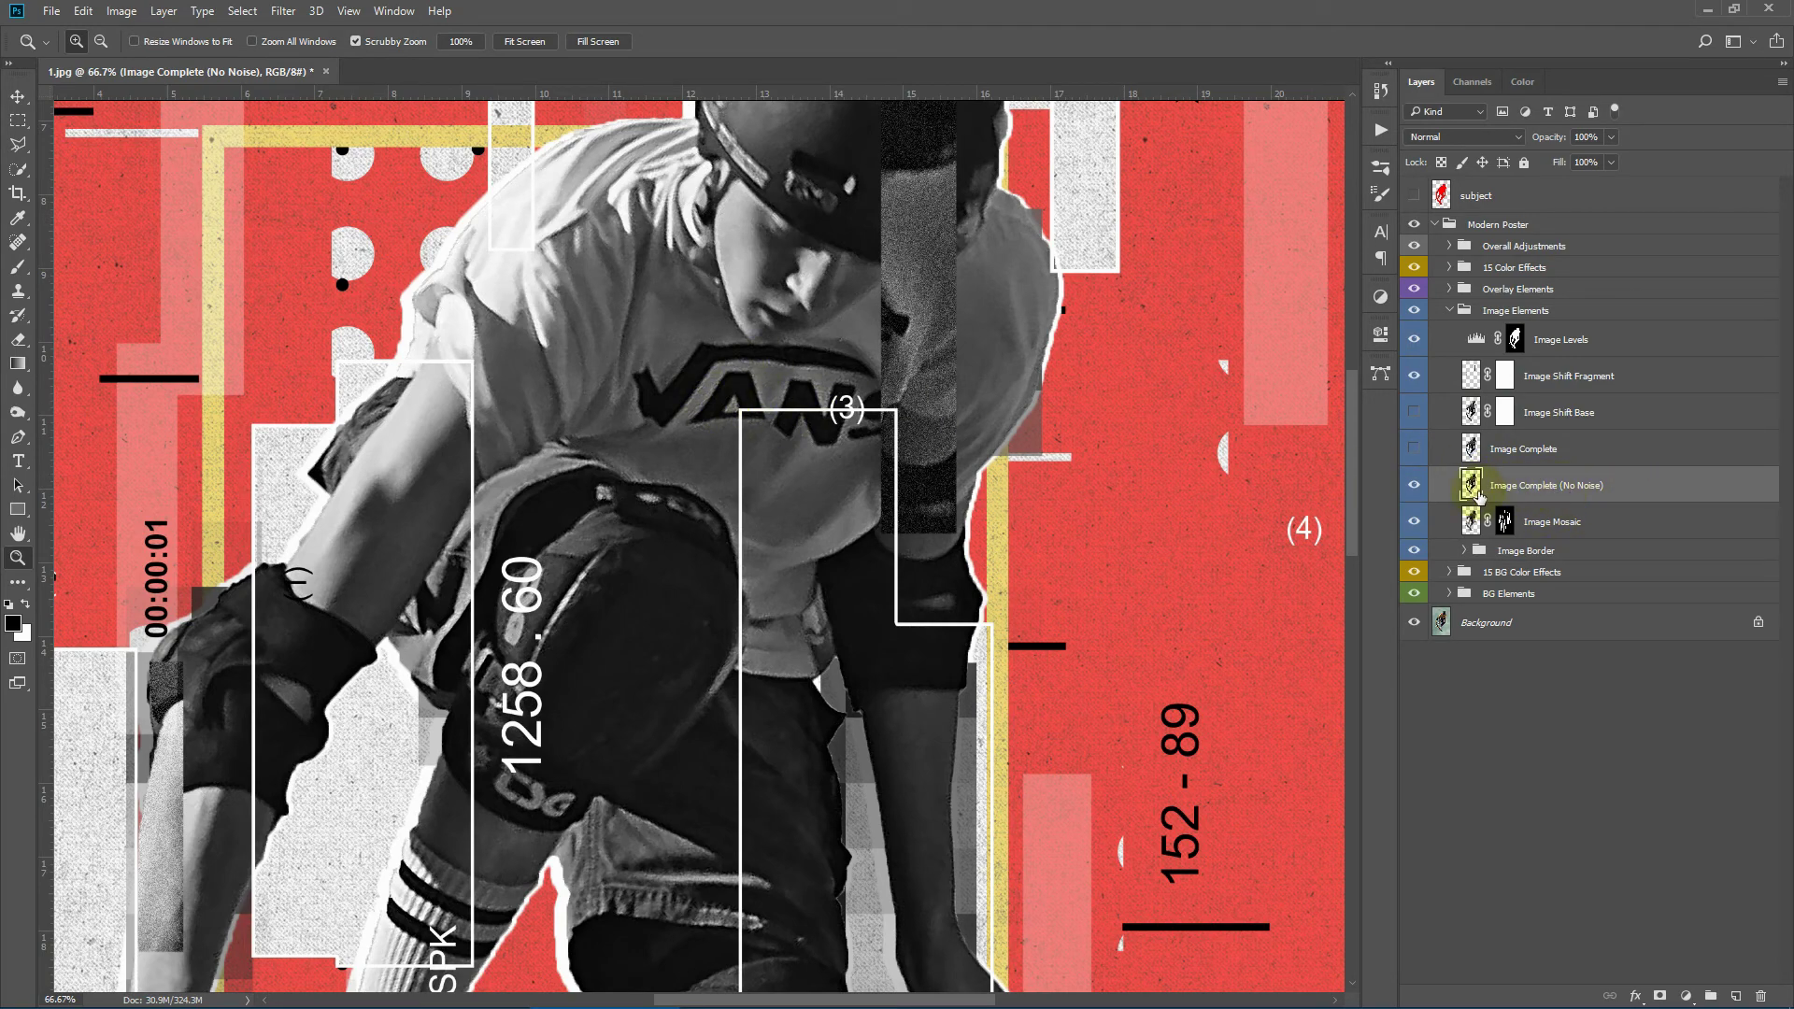
pyautogui.click(1414, 412)
pyautogui.click(1414, 484)
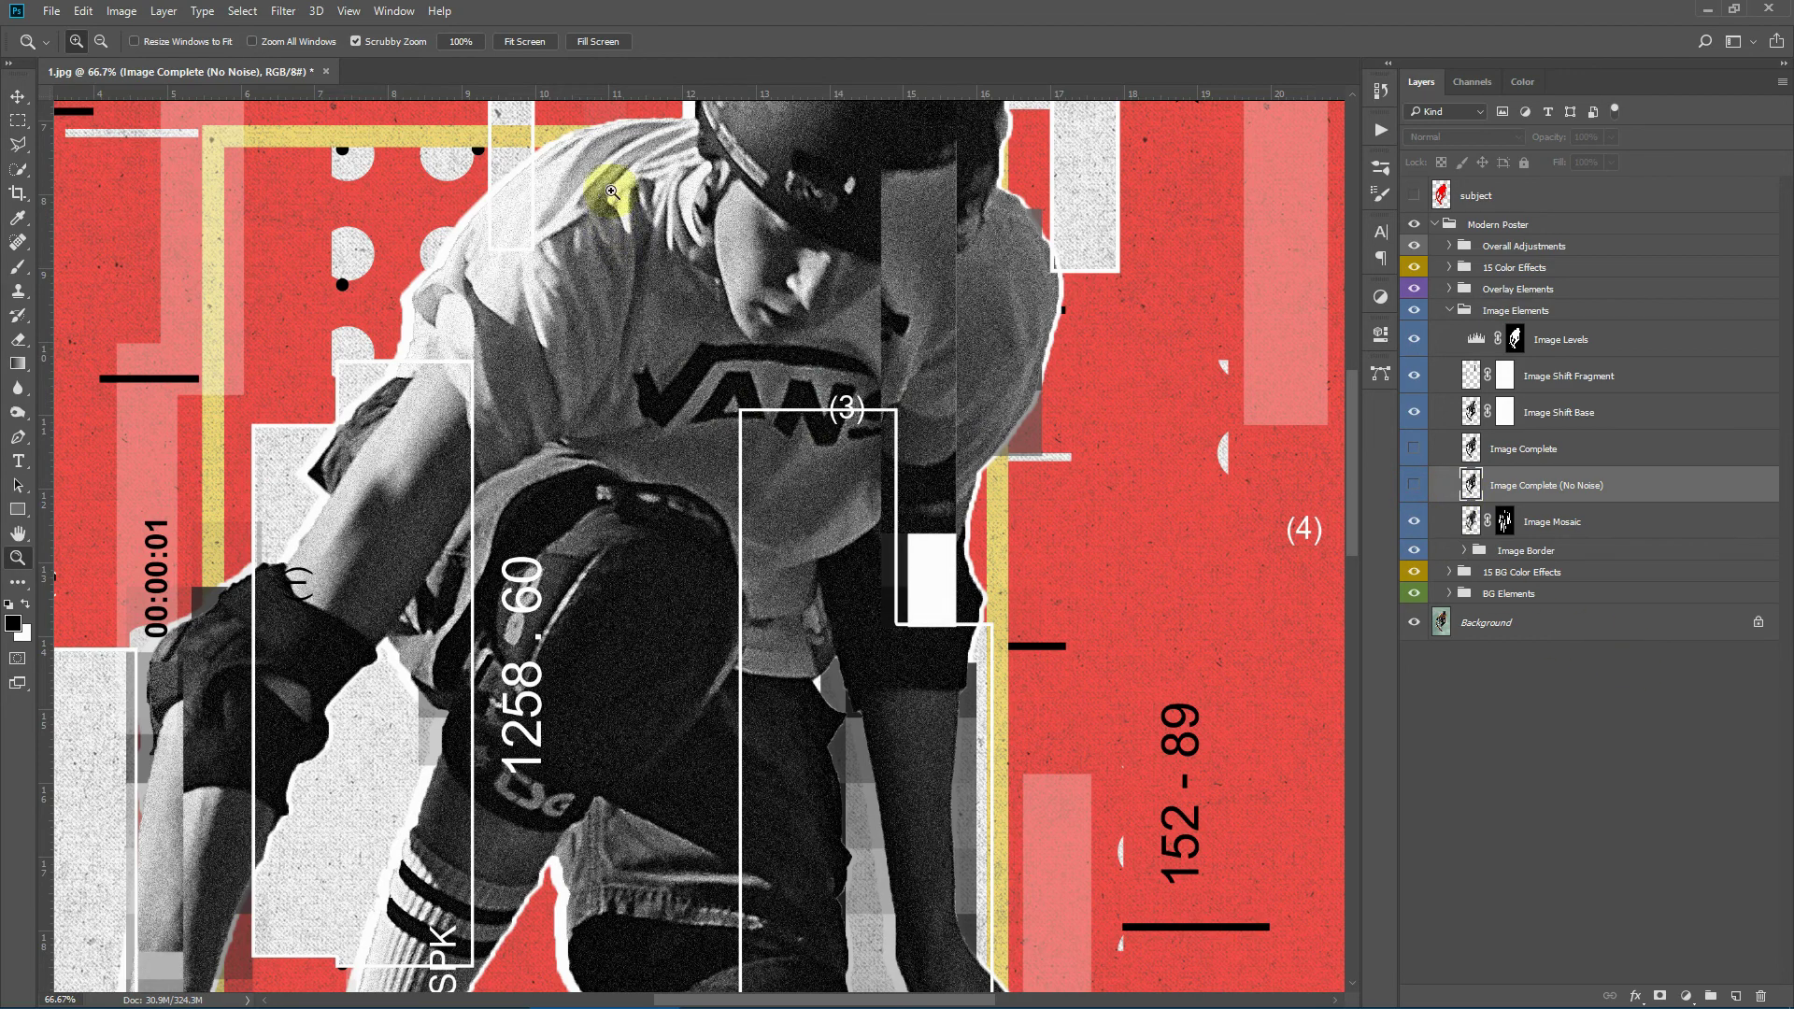
pyautogui.click(524, 41)
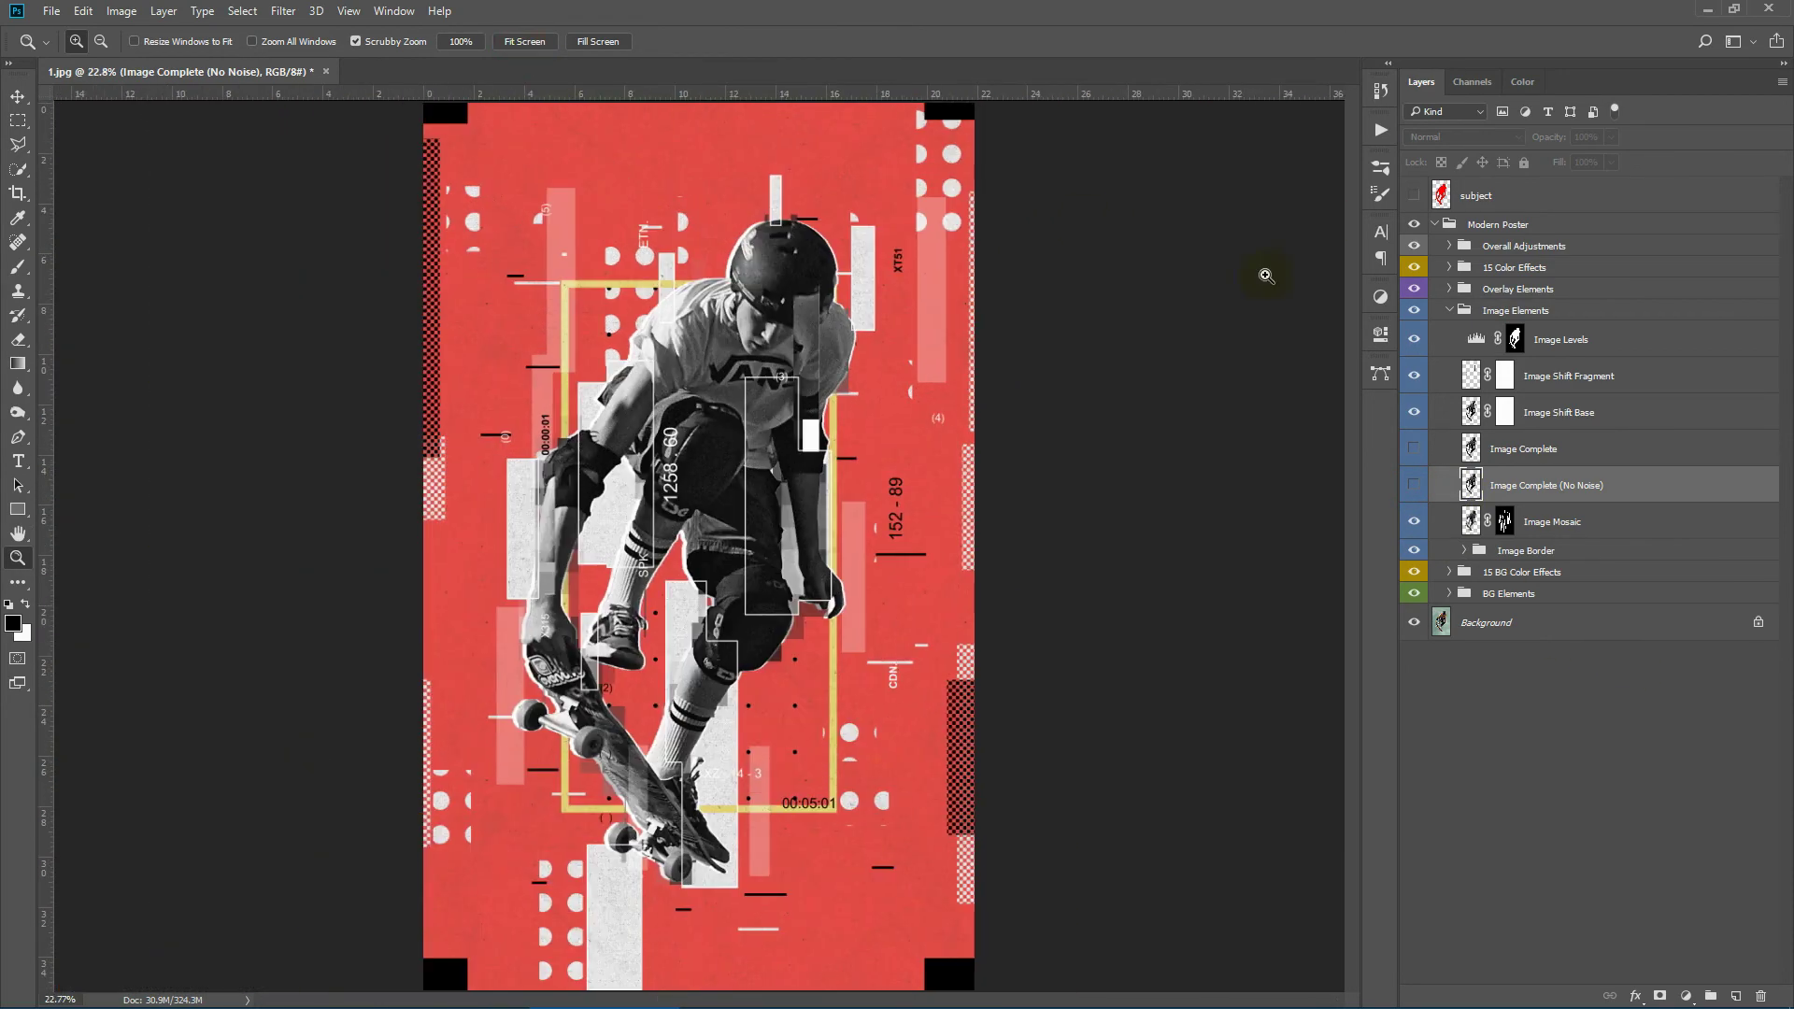
pyautogui.click(1603, 376)
# Set the Image Levels input levels to black 6 and white about 243
pyautogui.click(1611, 338)
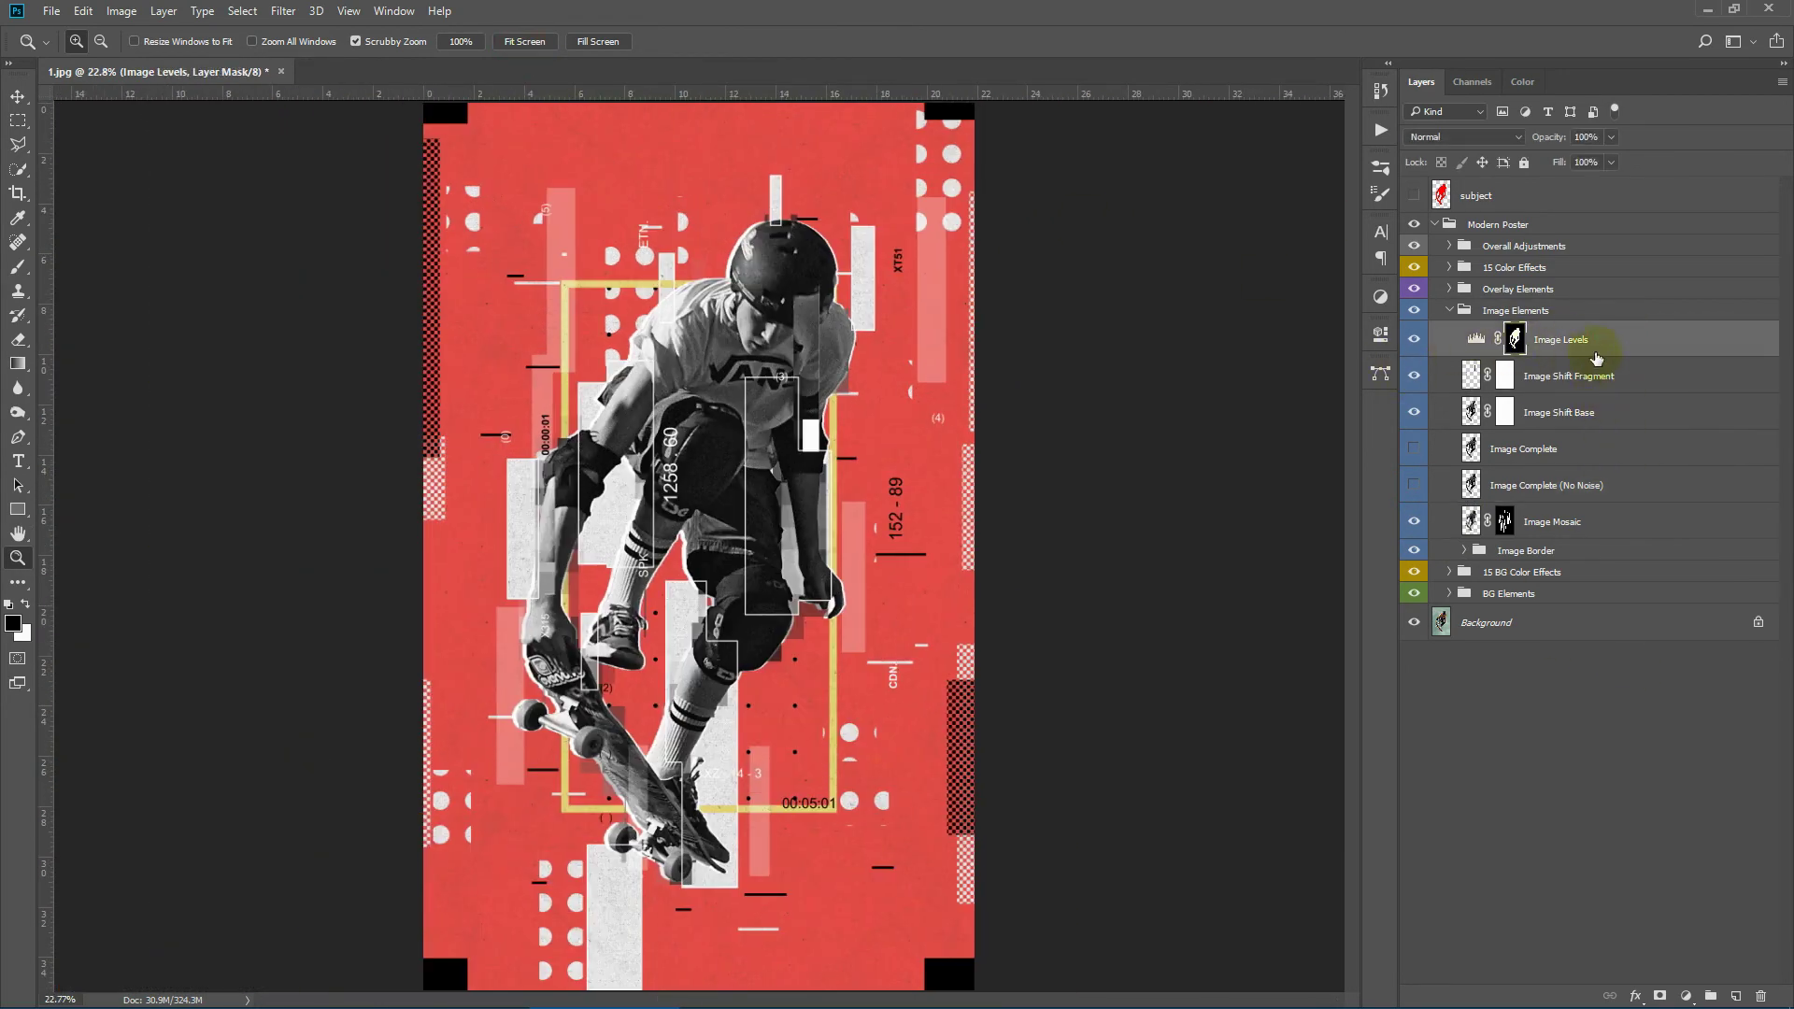
pyautogui.click(1475, 338)
pyautogui.moveTo(1134, 518); pyautogui.dragTo(1134, 521)
pyautogui.moveTo(1337, 521); pyautogui.dragTo(1224, 524)
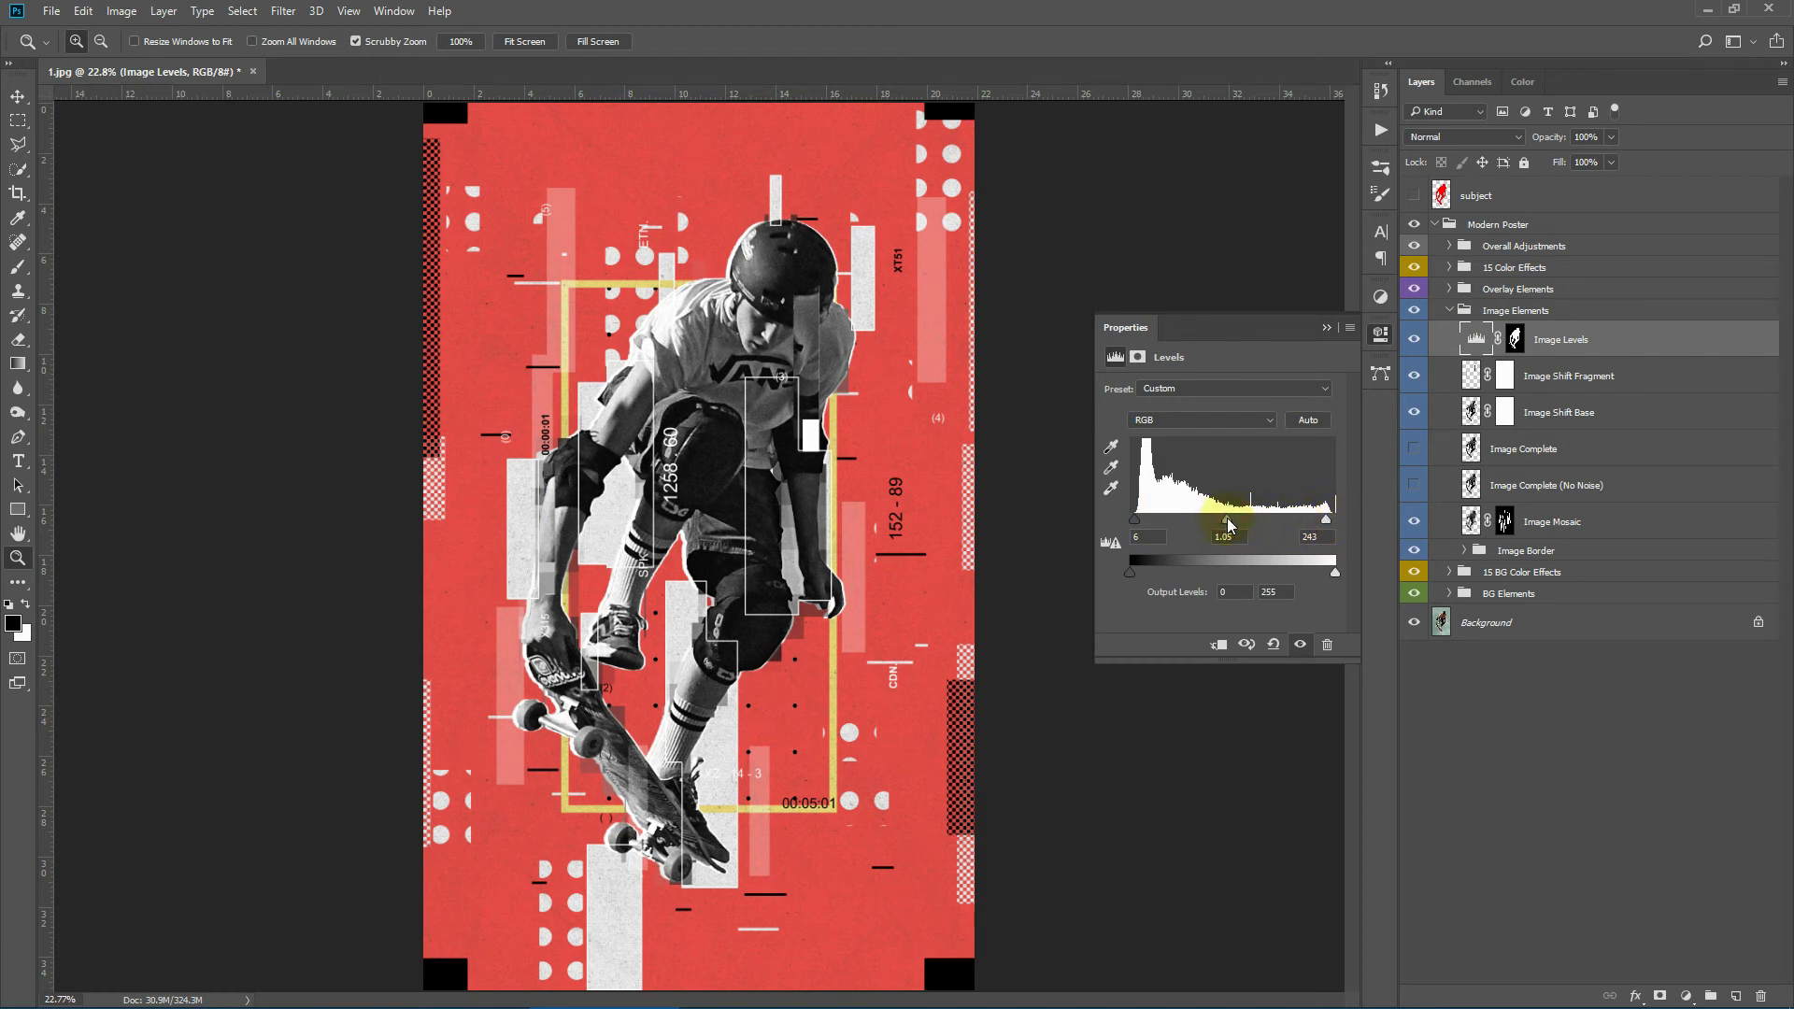
pyautogui.click(1326, 327)
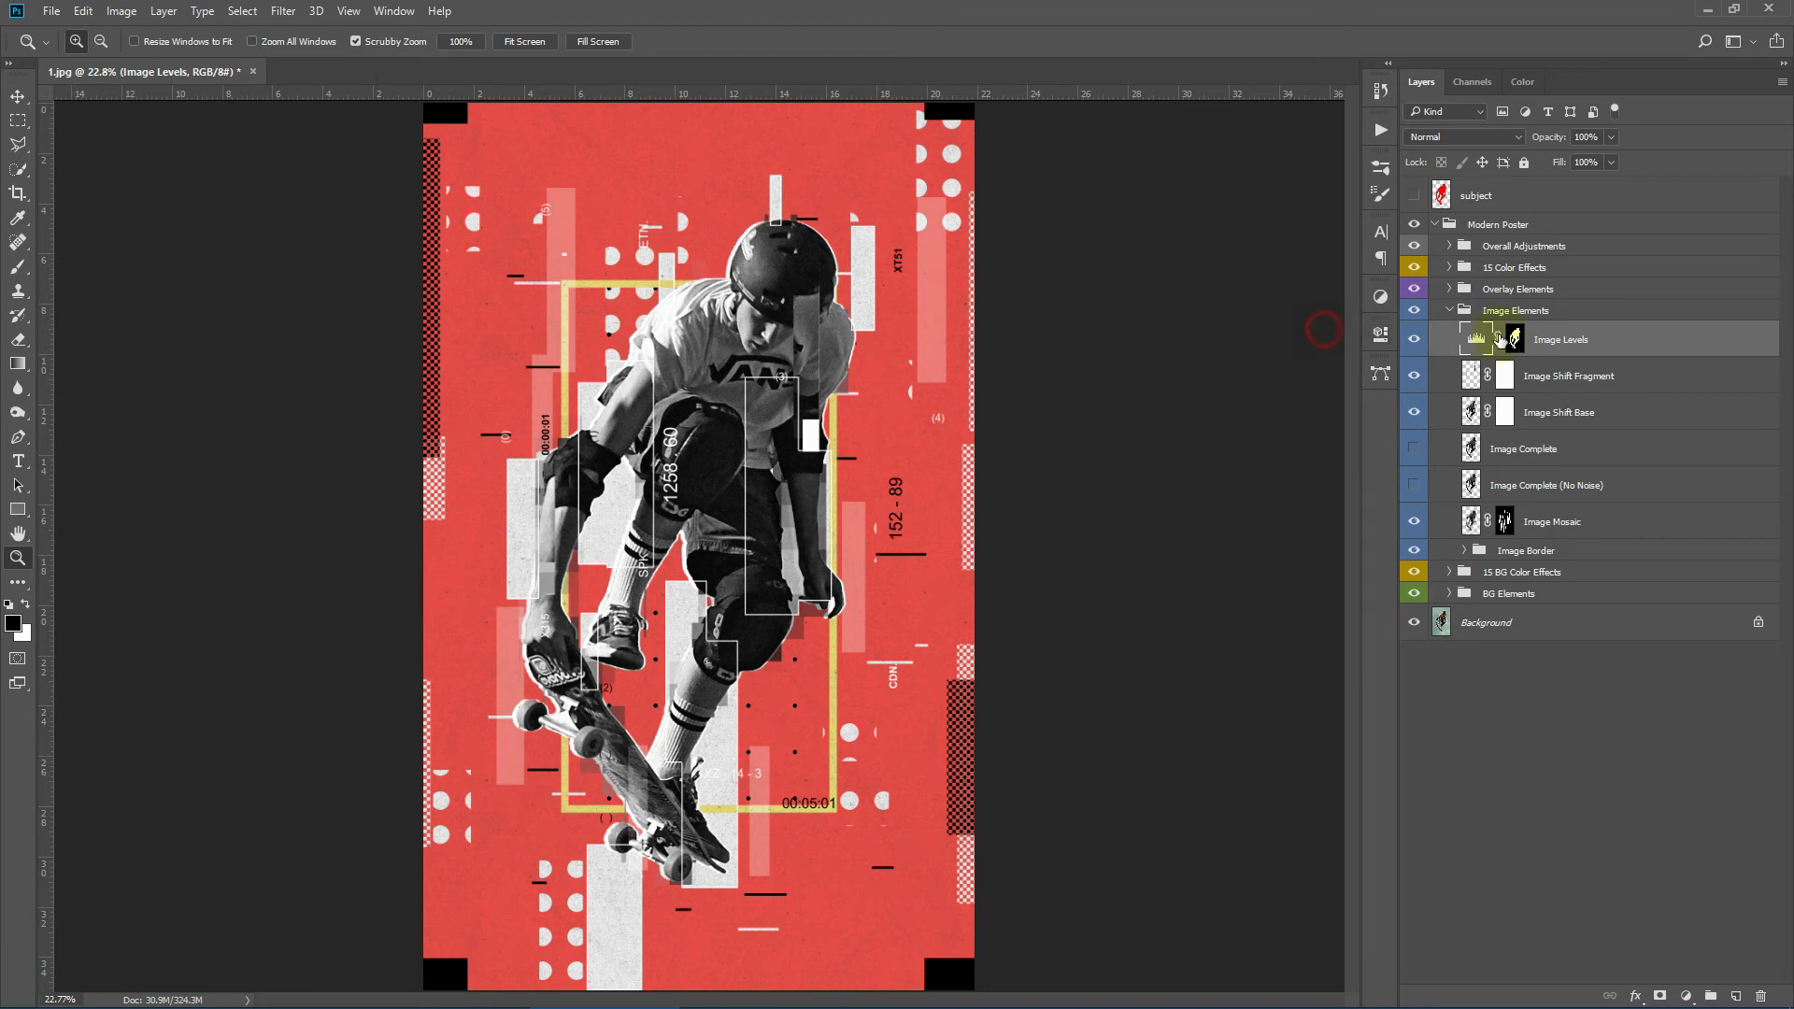
pyautogui.click(1458, 312)
# Collapse Image Elements, expand Overlay Elements, and toggle the OL Pat layer's visibility
pyautogui.click(1449, 310)
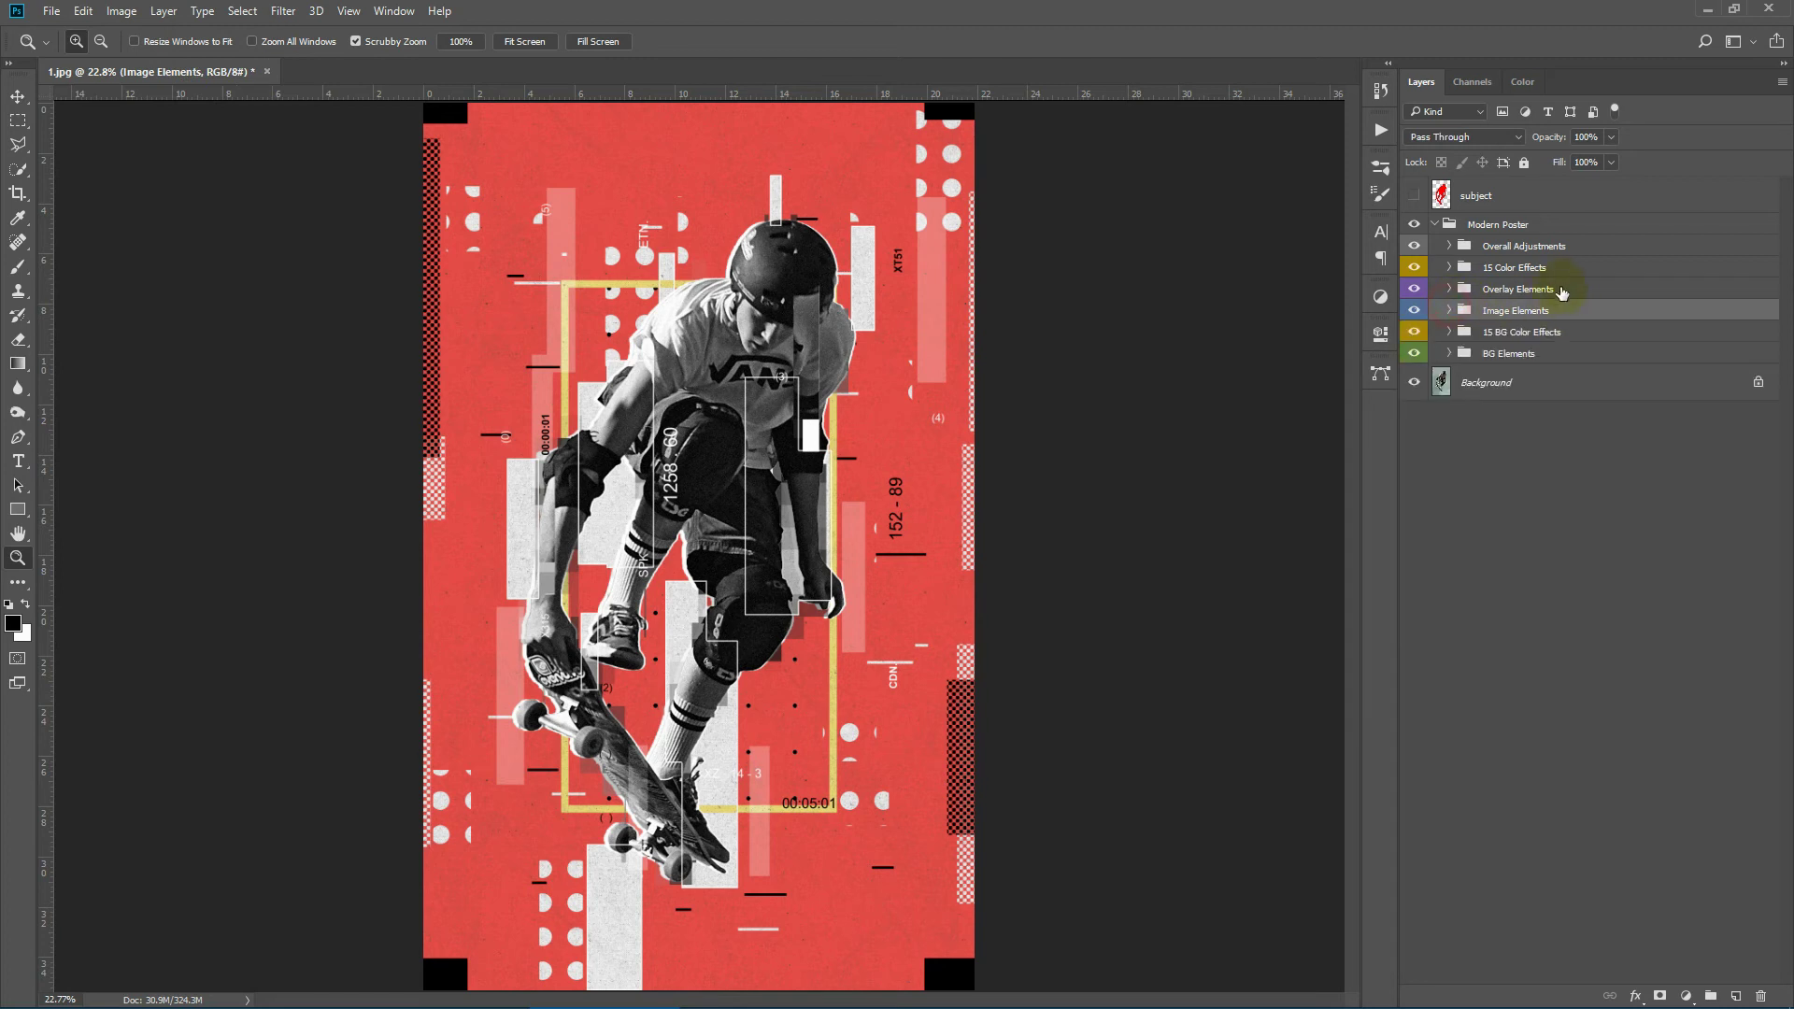
pyautogui.click(1567, 289)
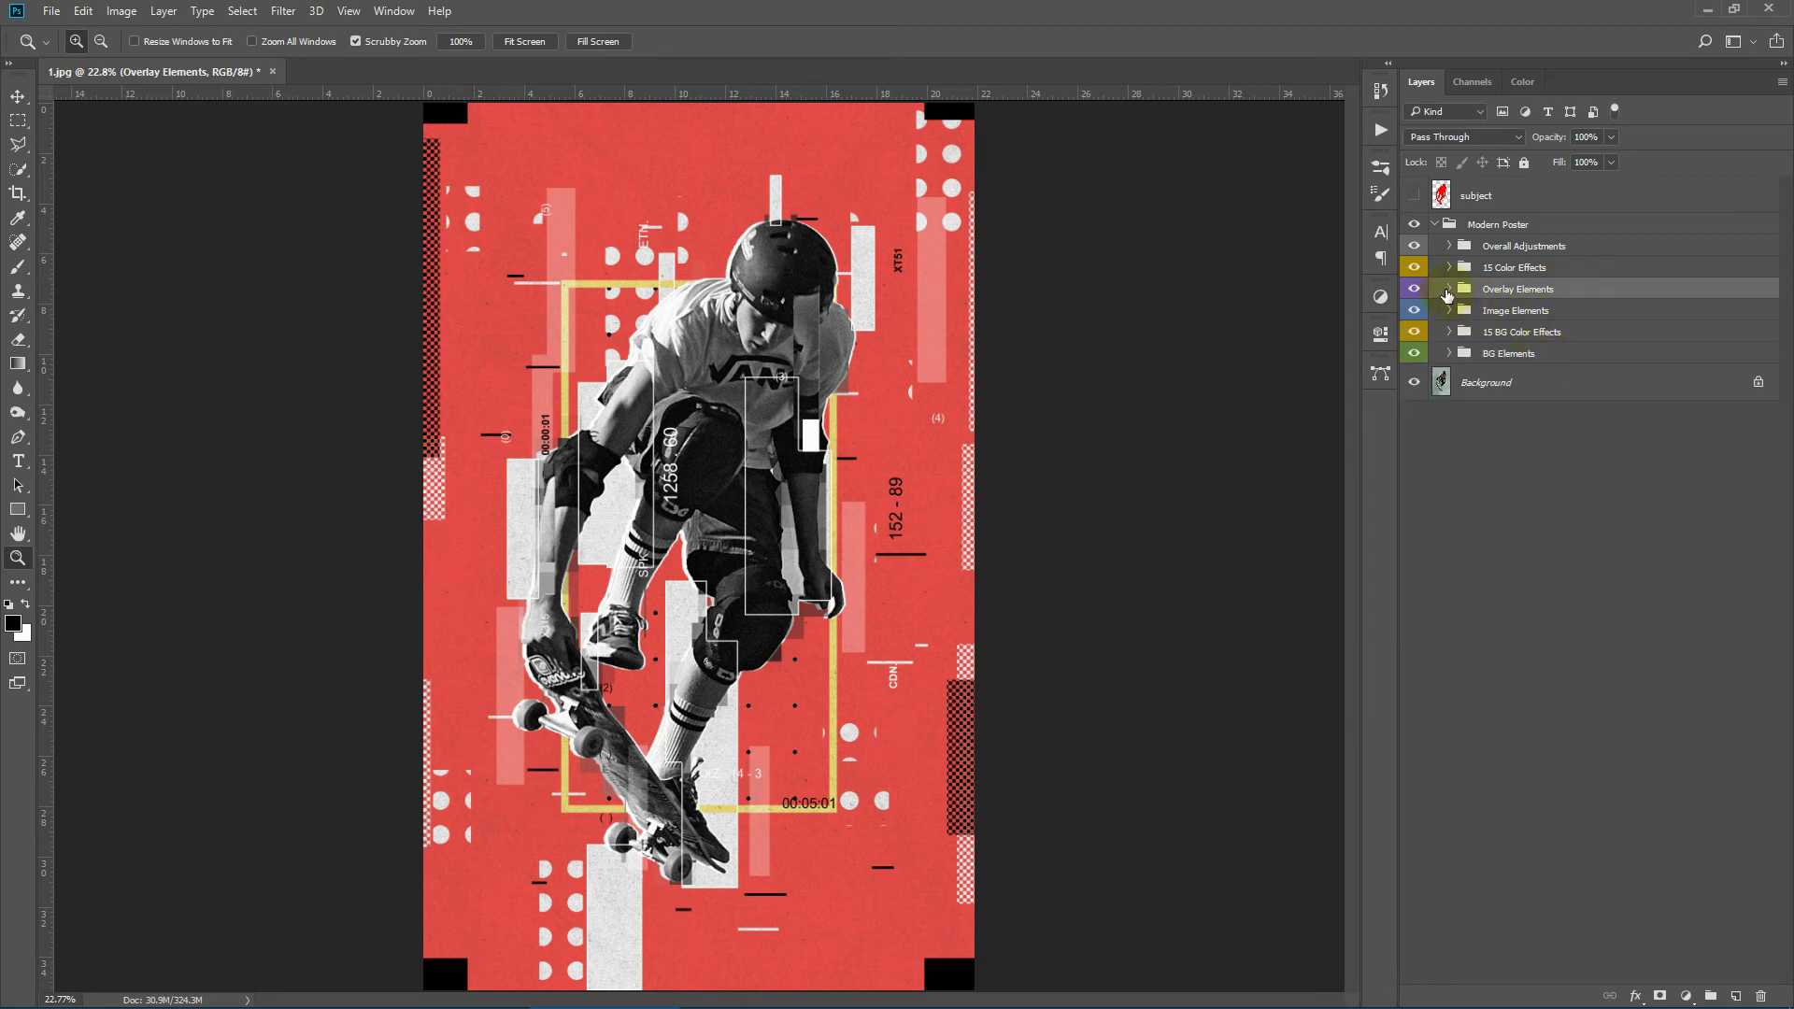
pyautogui.click(1450, 290)
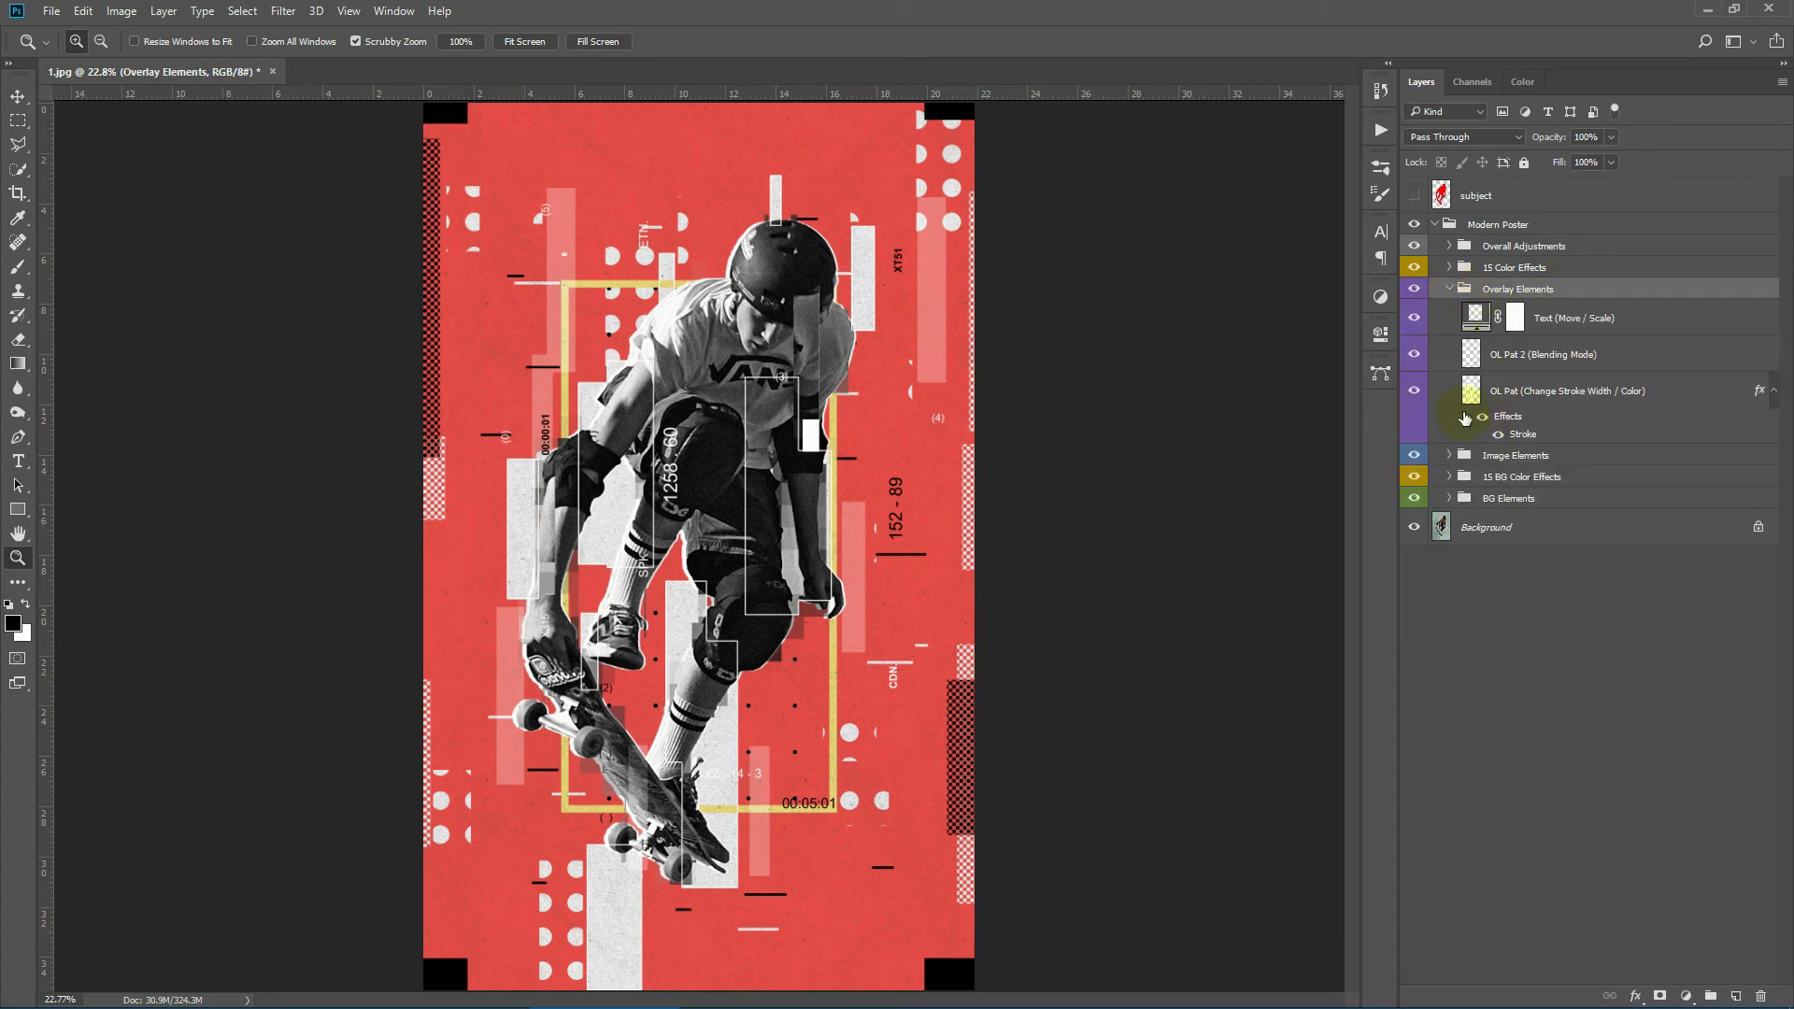
pyautogui.click(1579, 391)
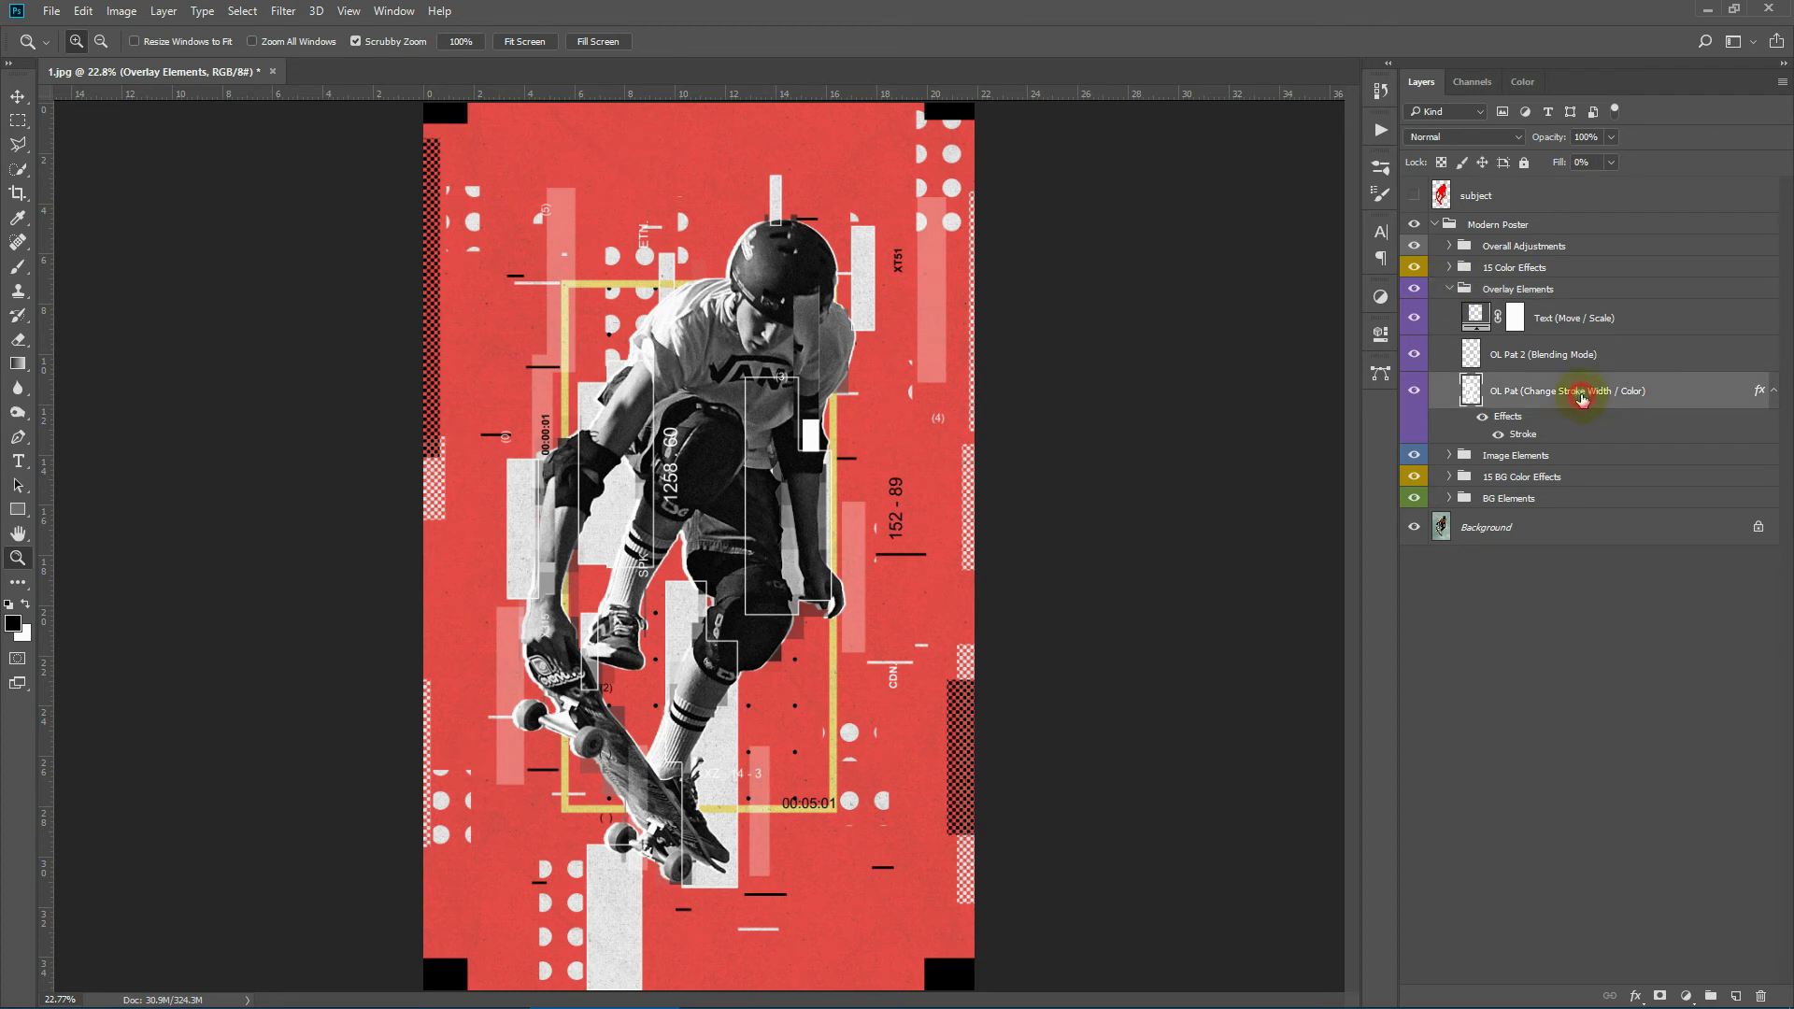
pyautogui.click(1415, 392)
pyautogui.click(1415, 393)
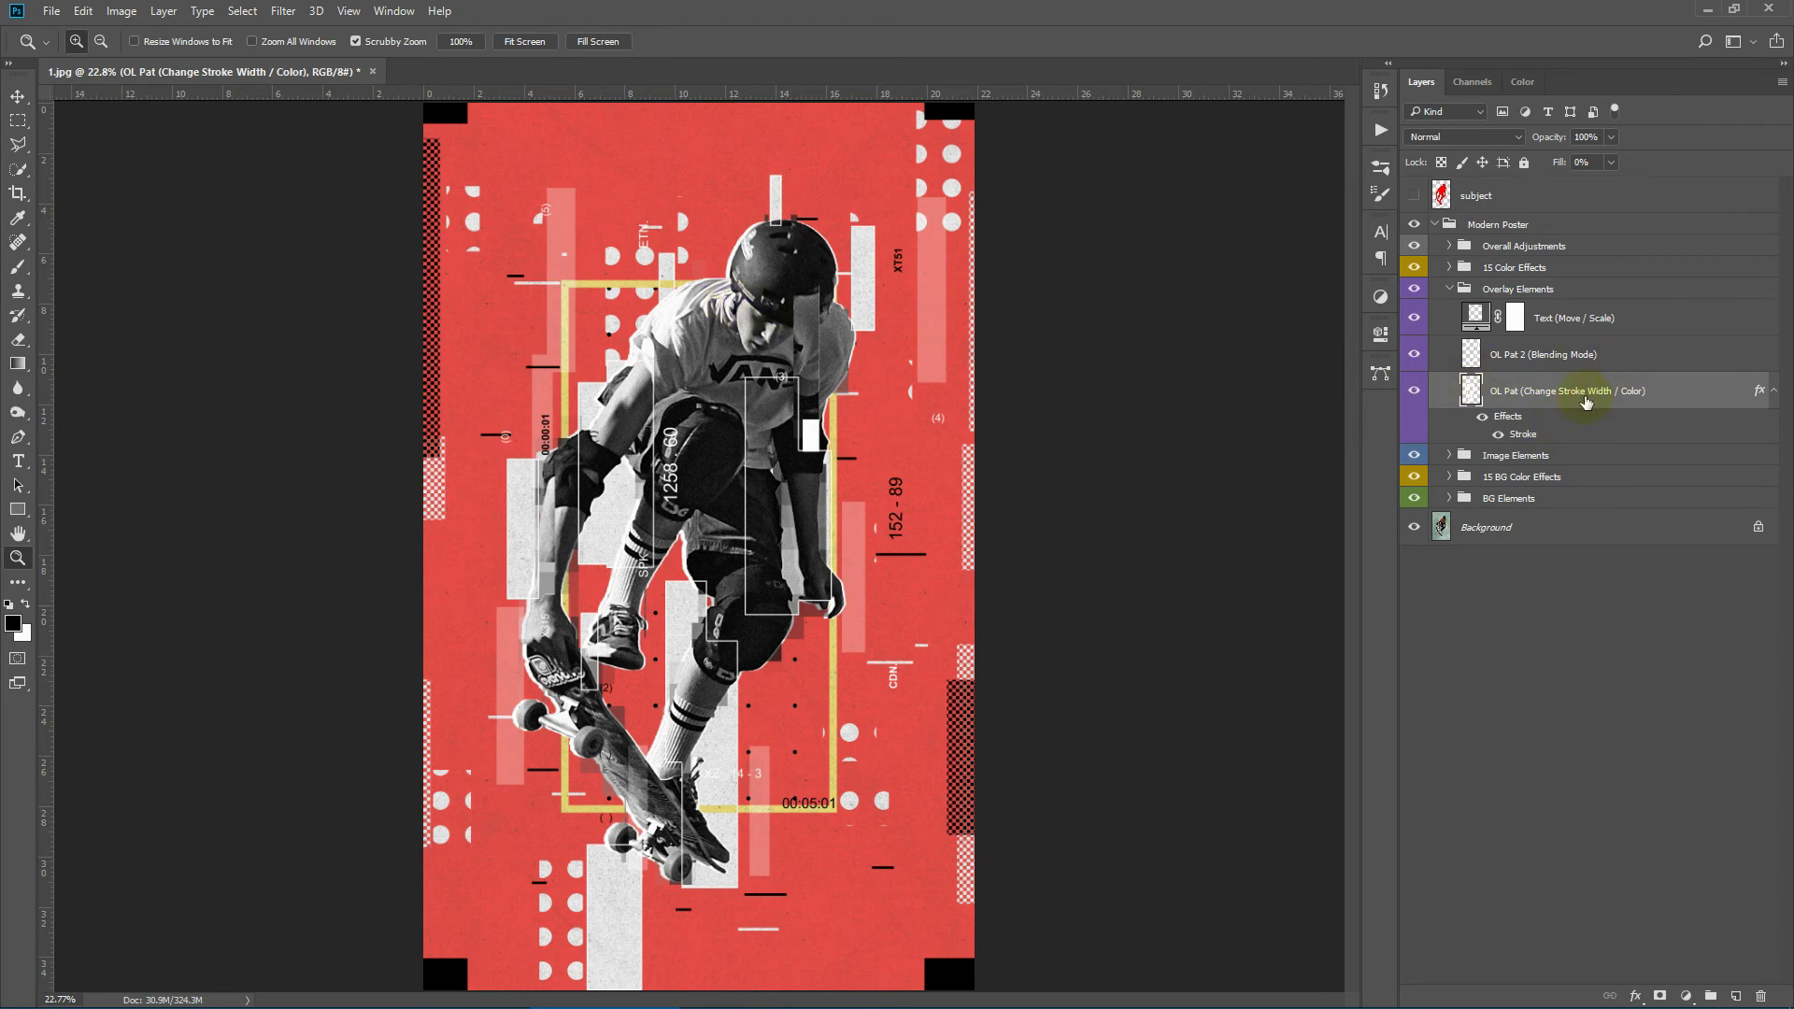
# Try an 8 px yellow OL Pat stroke, then cancel to keep it 5 px white
pyautogui.doubleClick(1509, 436)
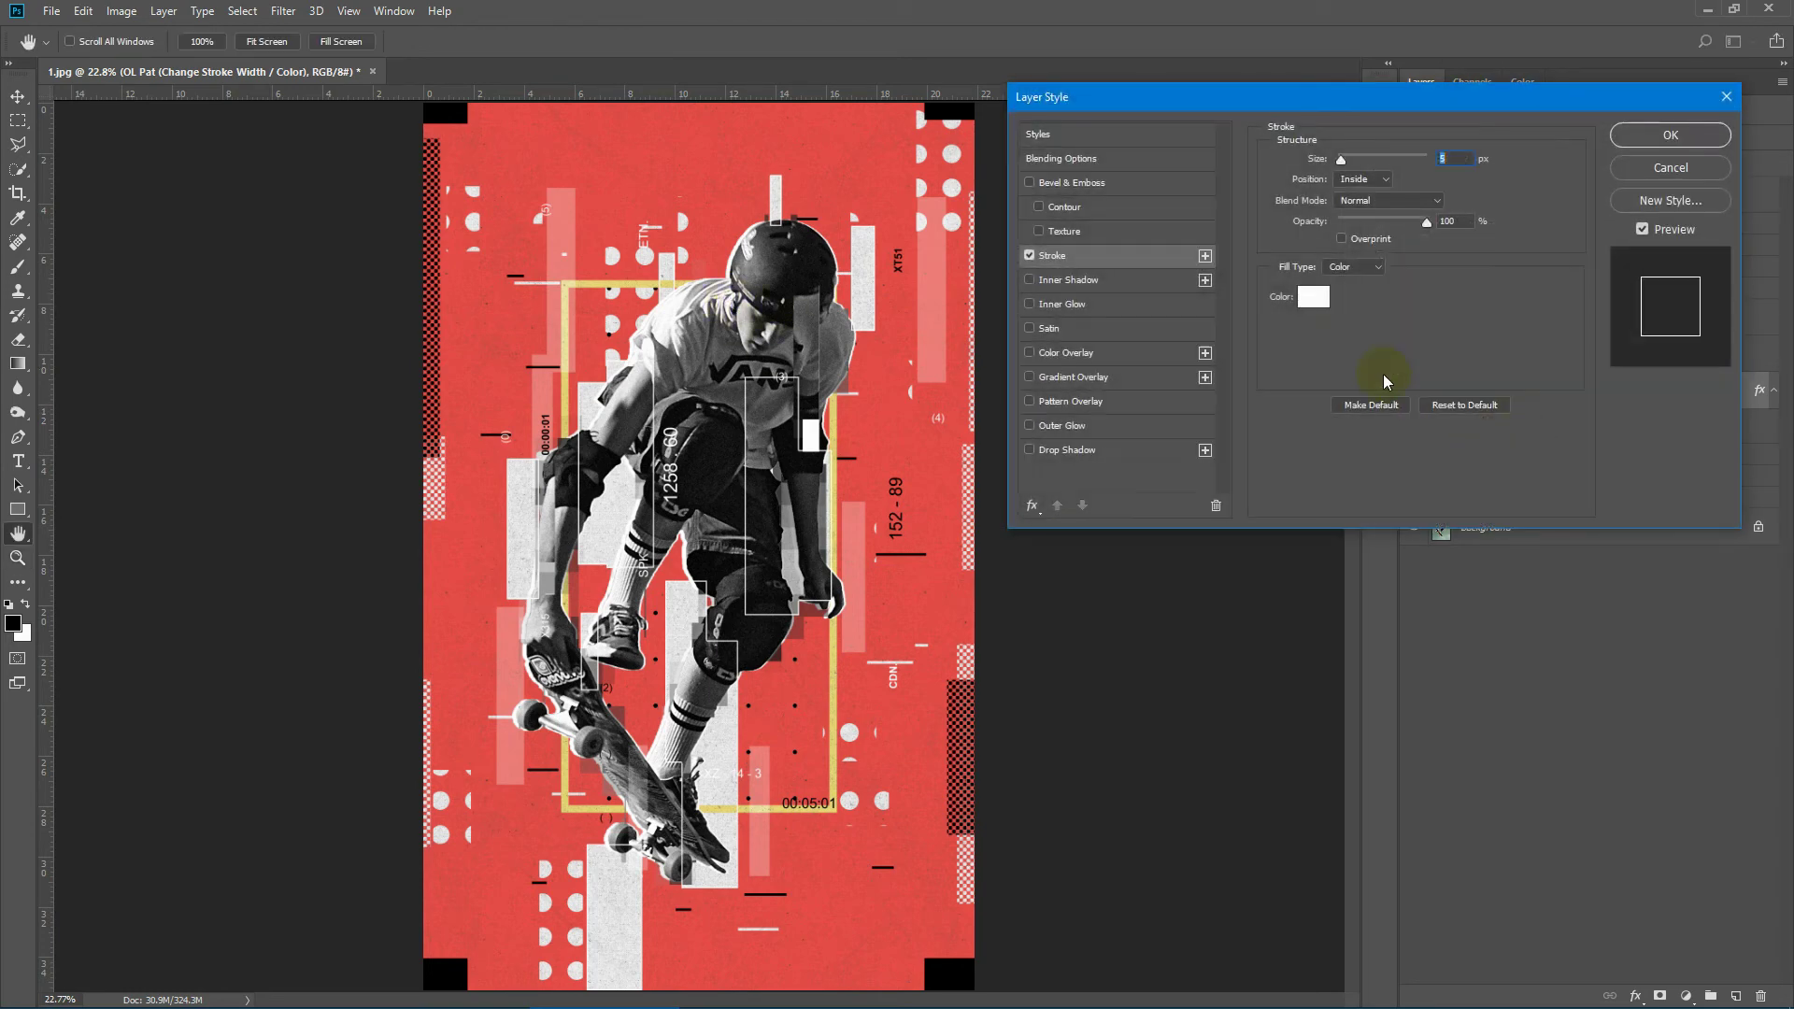
pyautogui.moveTo(1342, 159); pyautogui.dragTo(1343, 159)
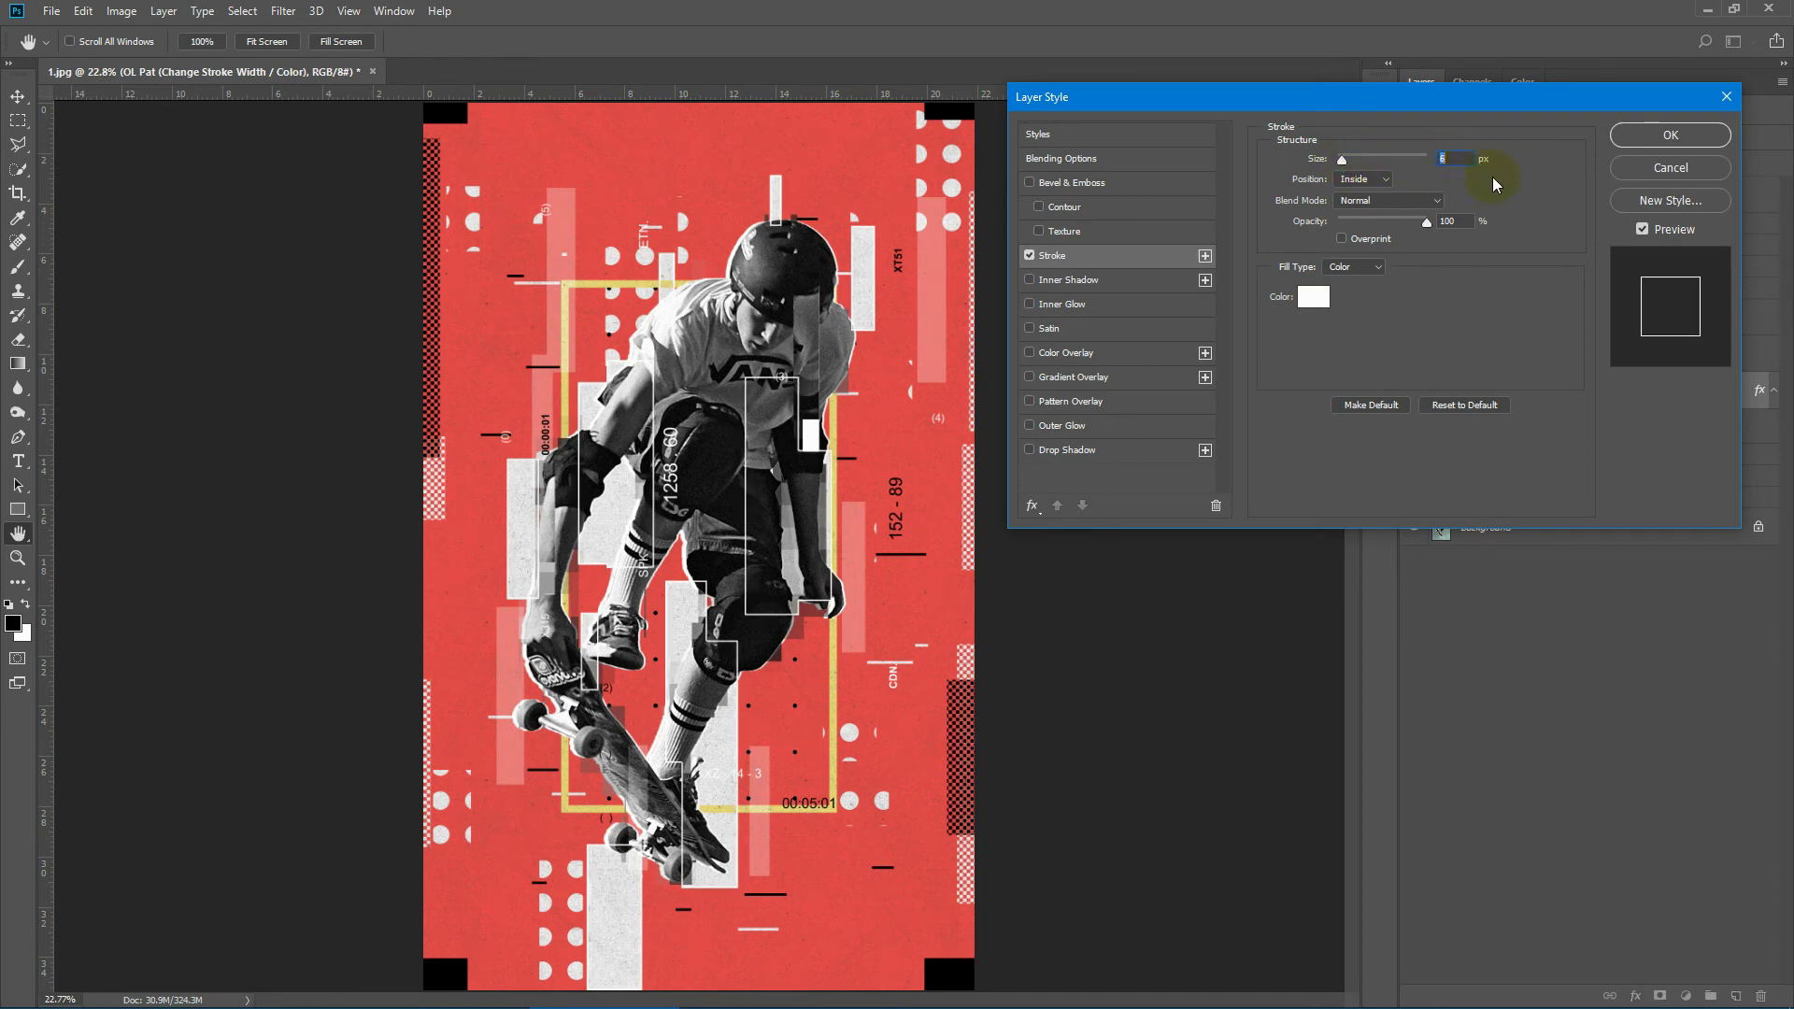
pyautogui.press('Down')
pyautogui.click(1313, 296)
pyautogui.click(1317, 300)
pyautogui.click(1399, 496)
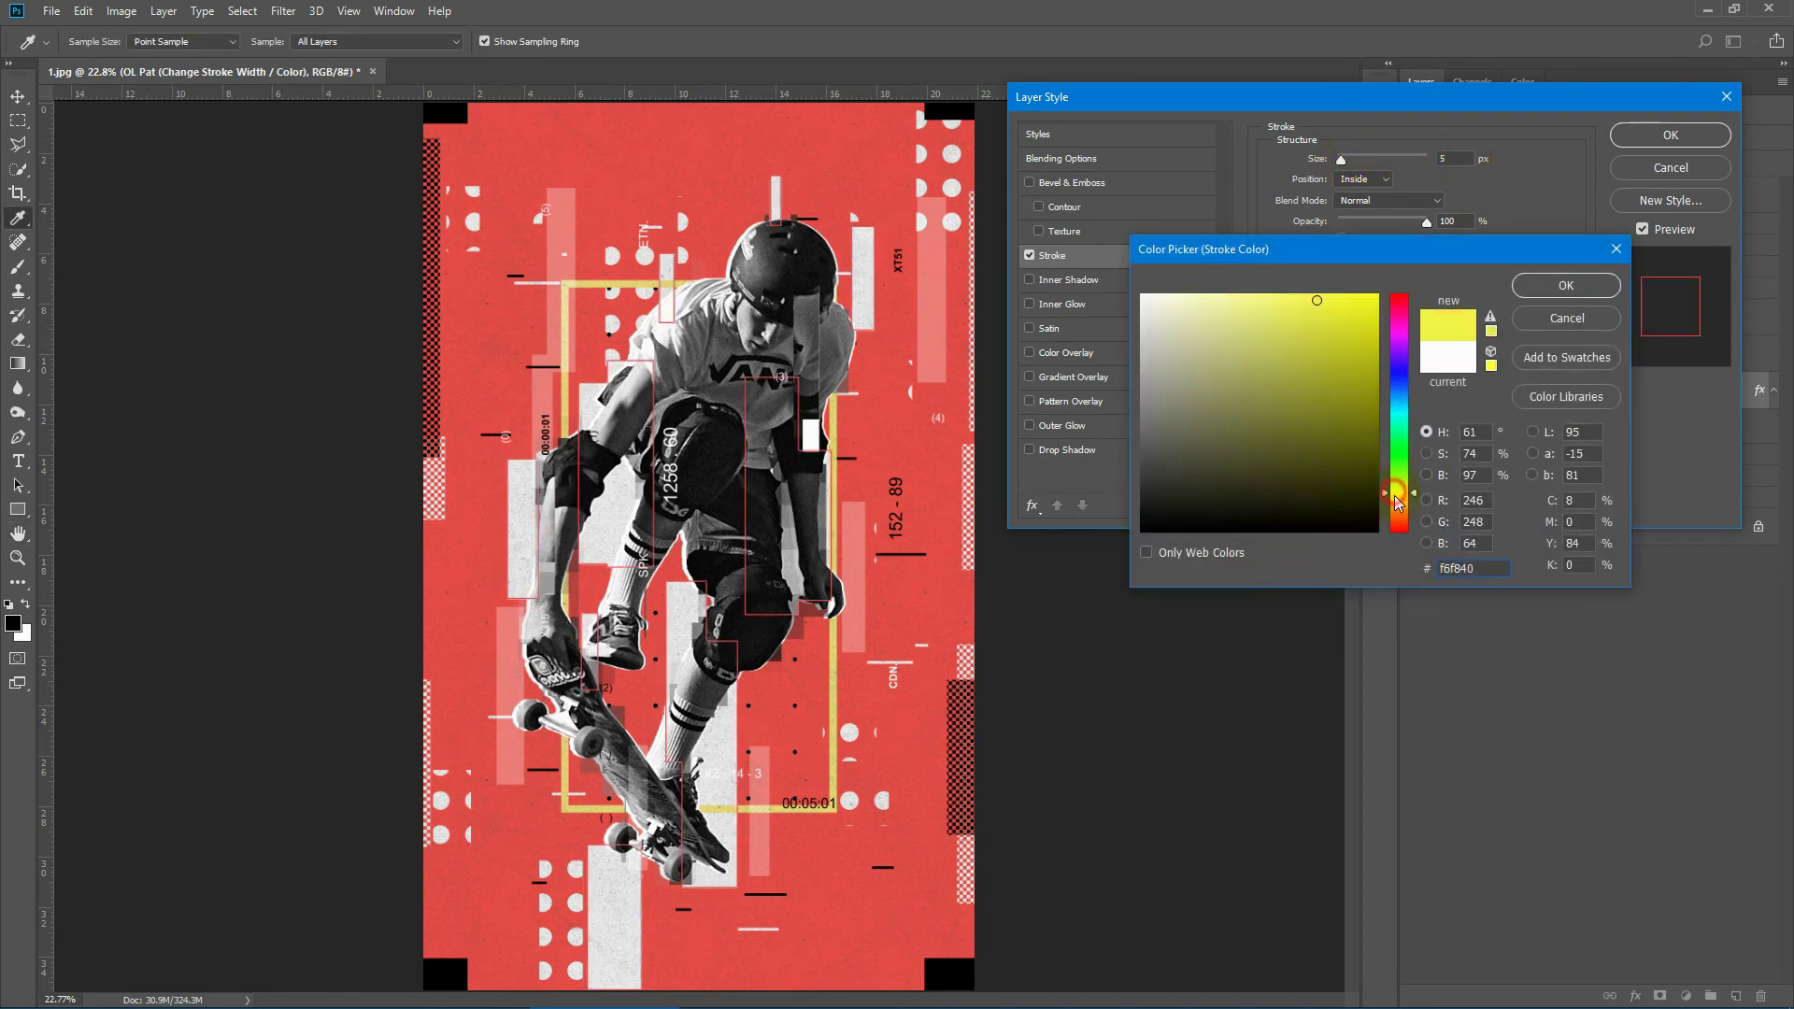
pyautogui.moveTo(1399, 504); pyautogui.dragTo(1399, 497)
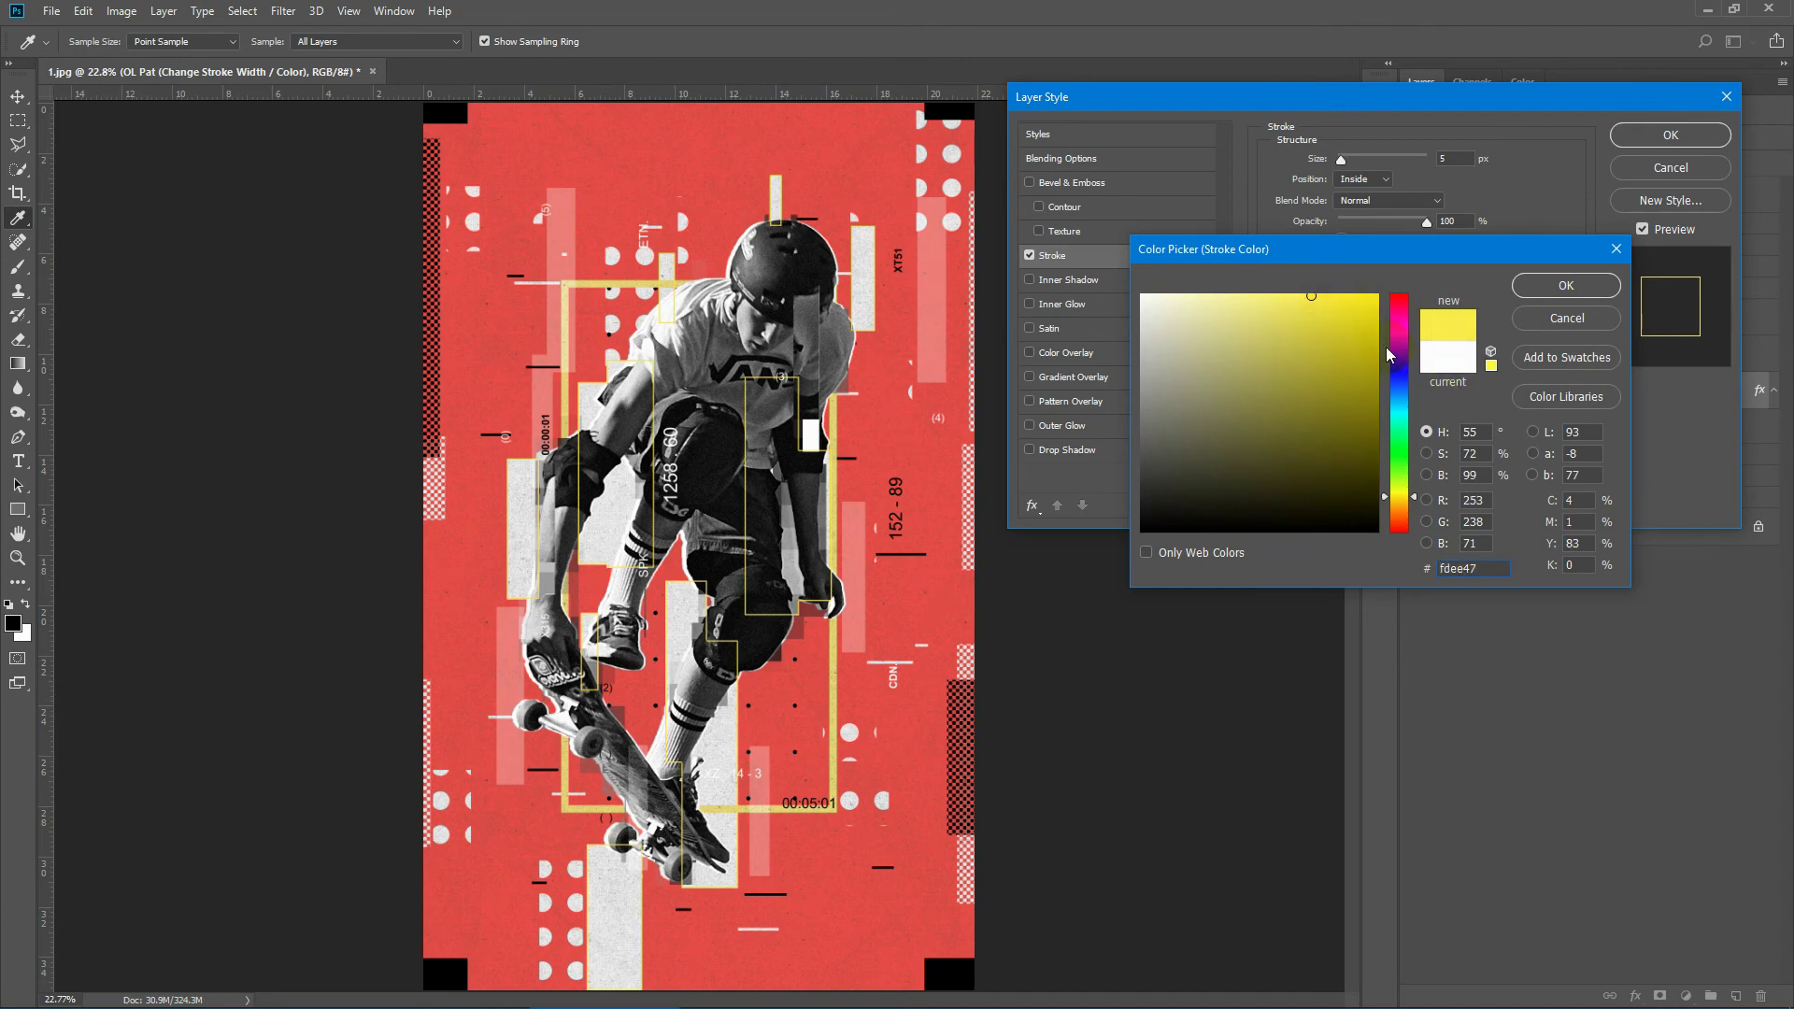
pyautogui.click(1275, 294)
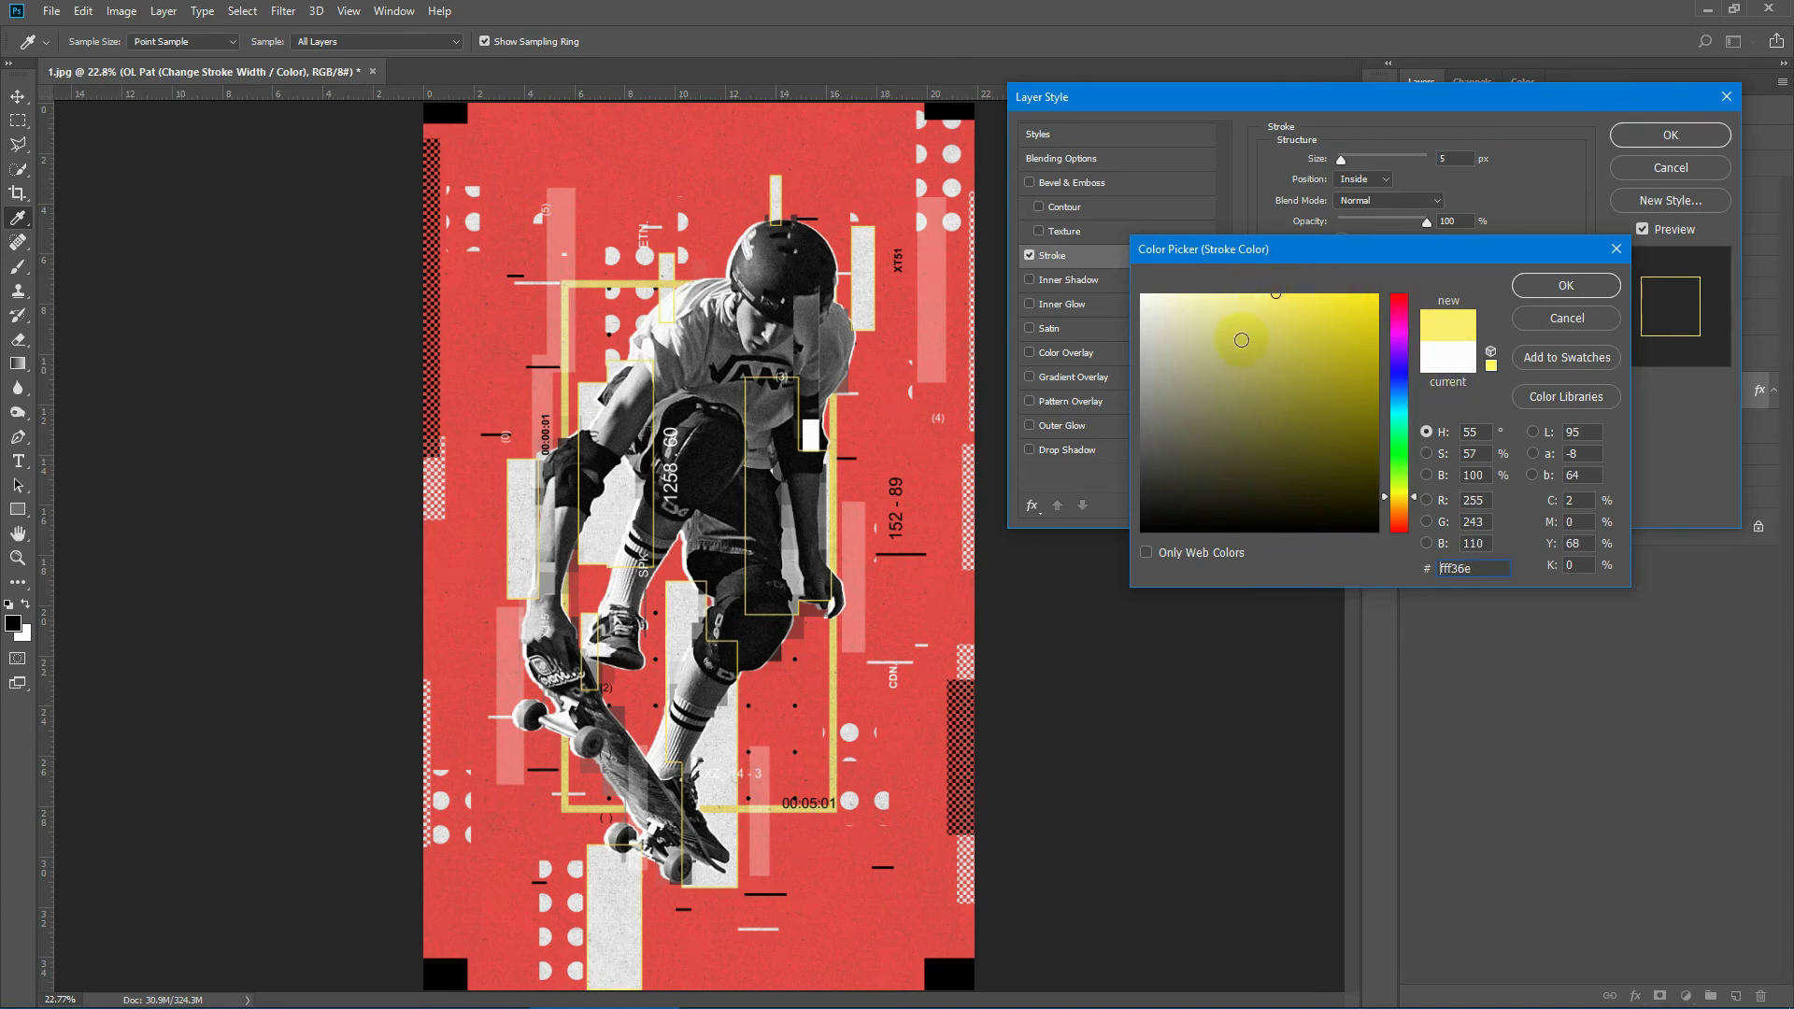
pyautogui.click(1542, 318)
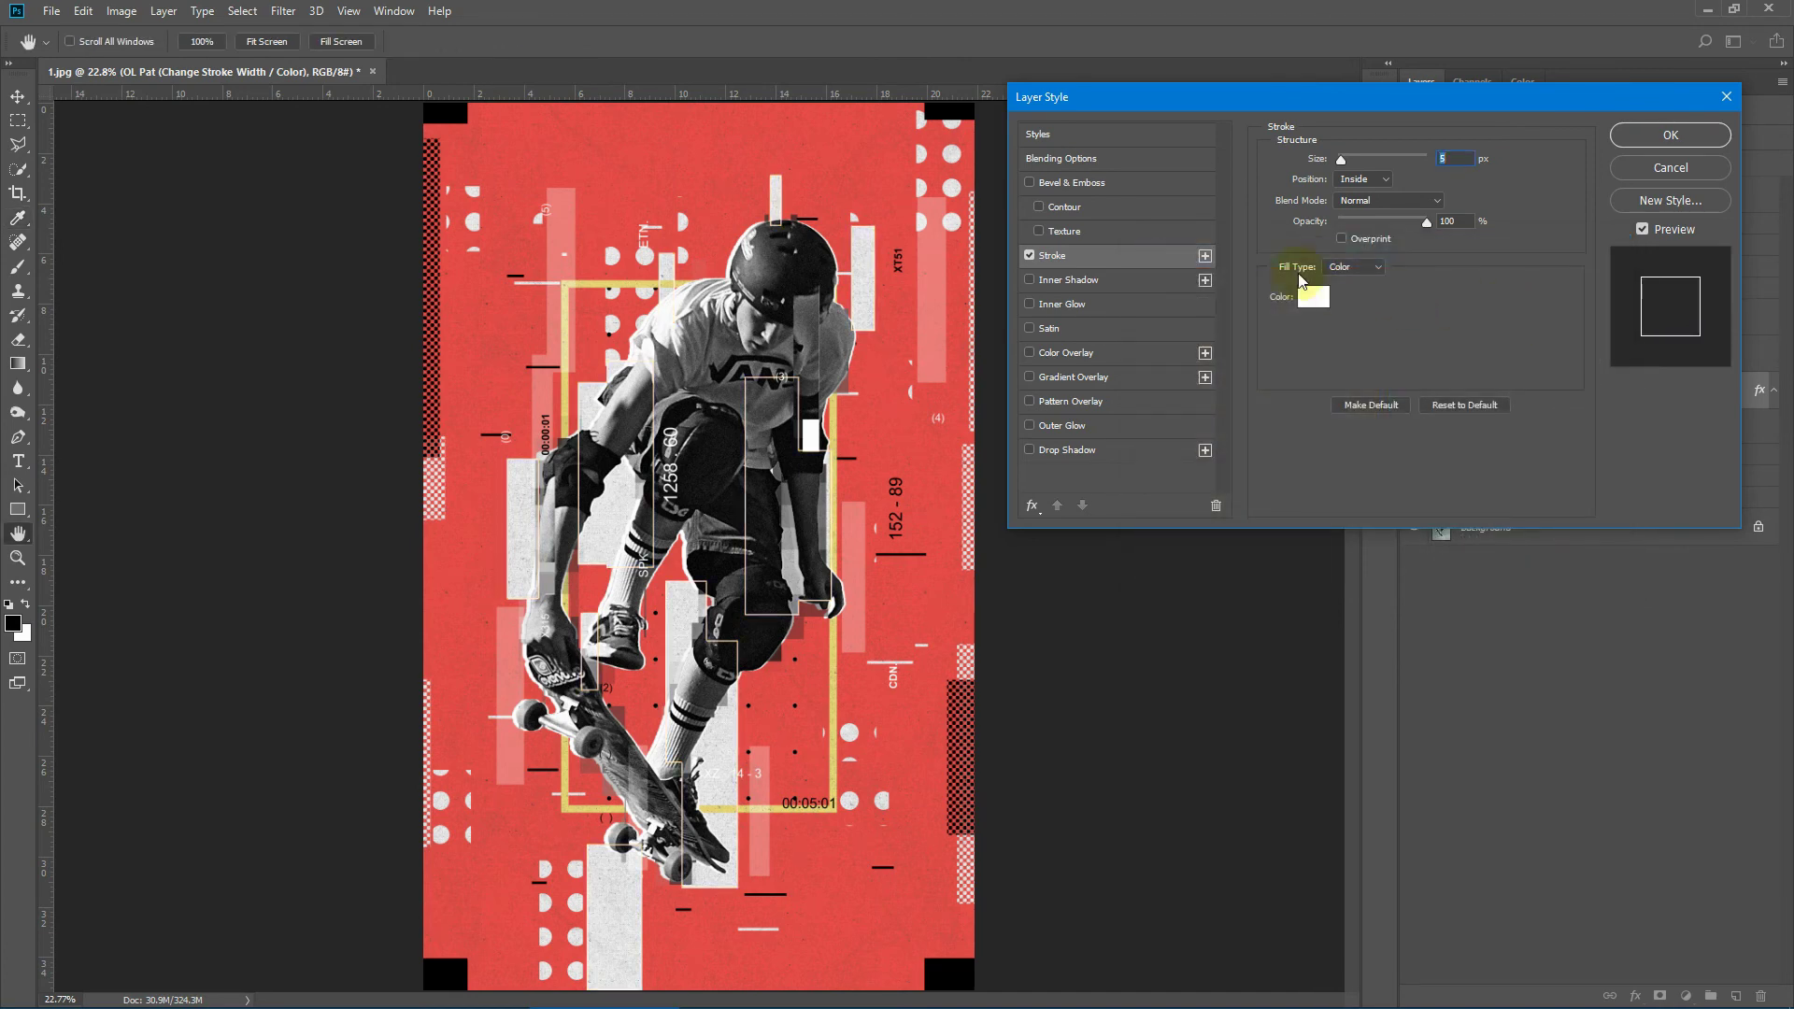
pyautogui.click(1652, 172)
pyautogui.click(1617, 361)
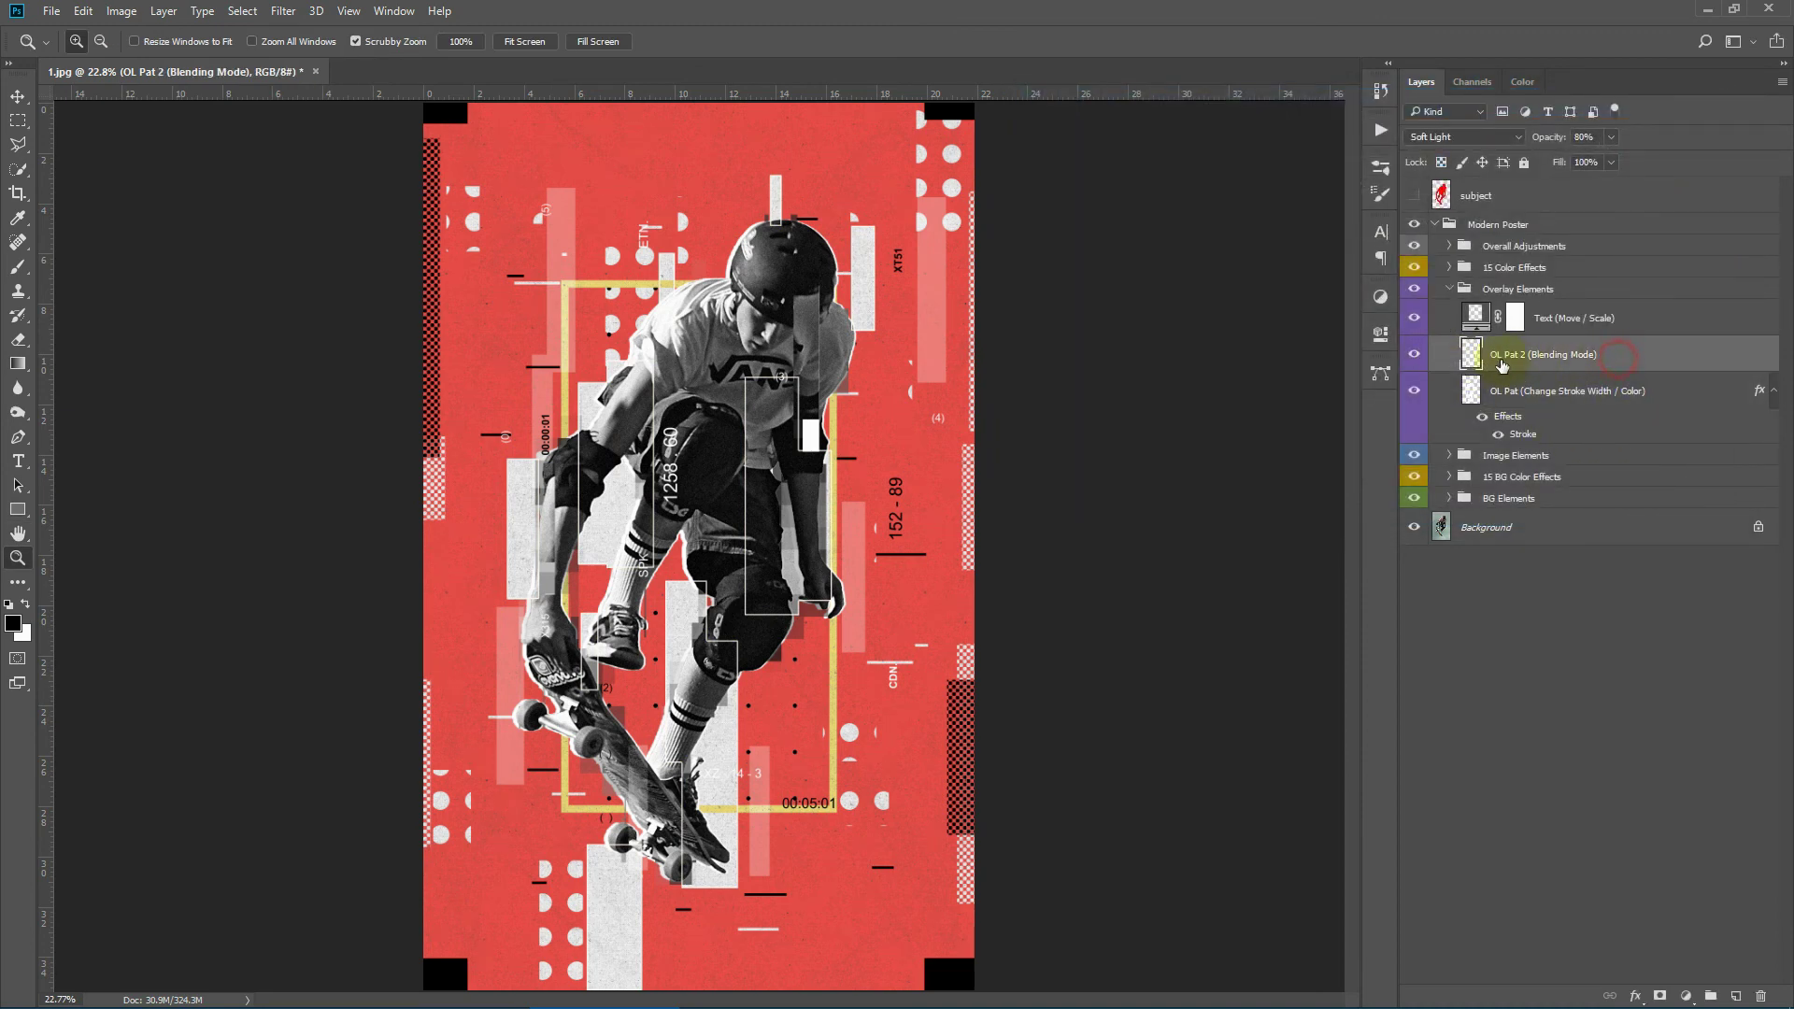
pyautogui.click(1414, 360)
pyautogui.click(1415, 360)
pyautogui.click(1464, 137)
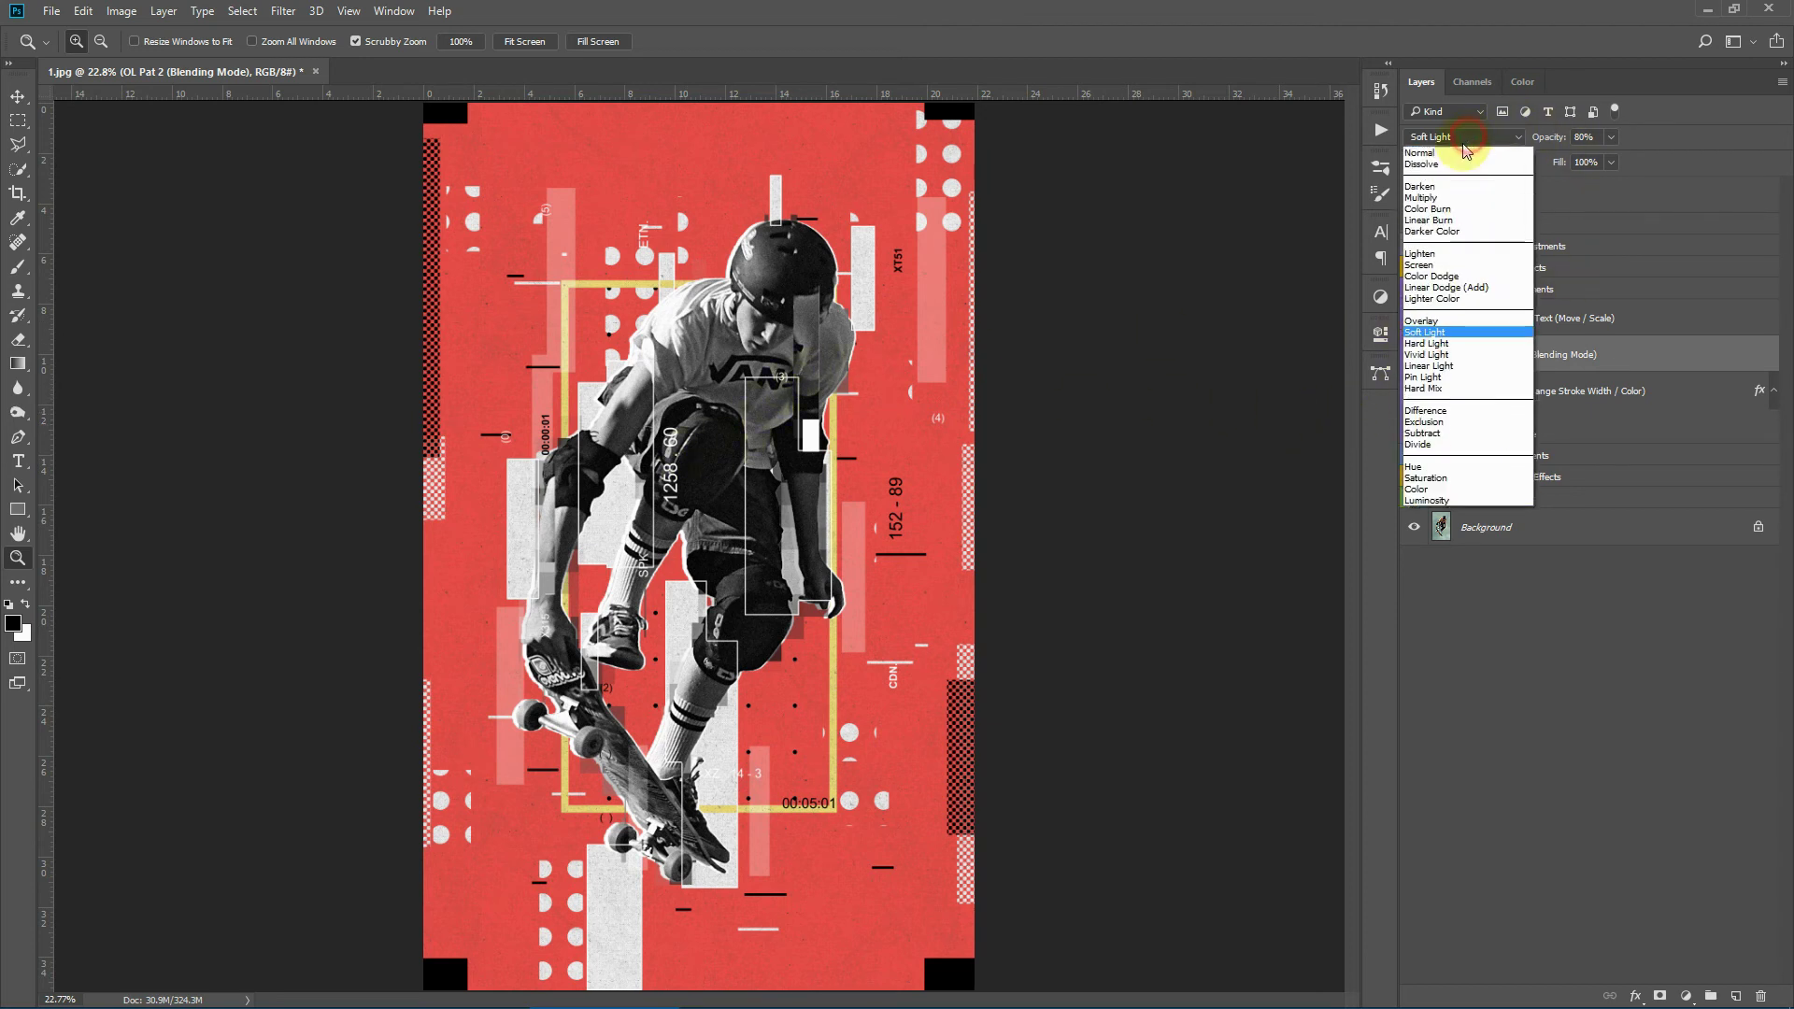
pyautogui.click(1435, 321)
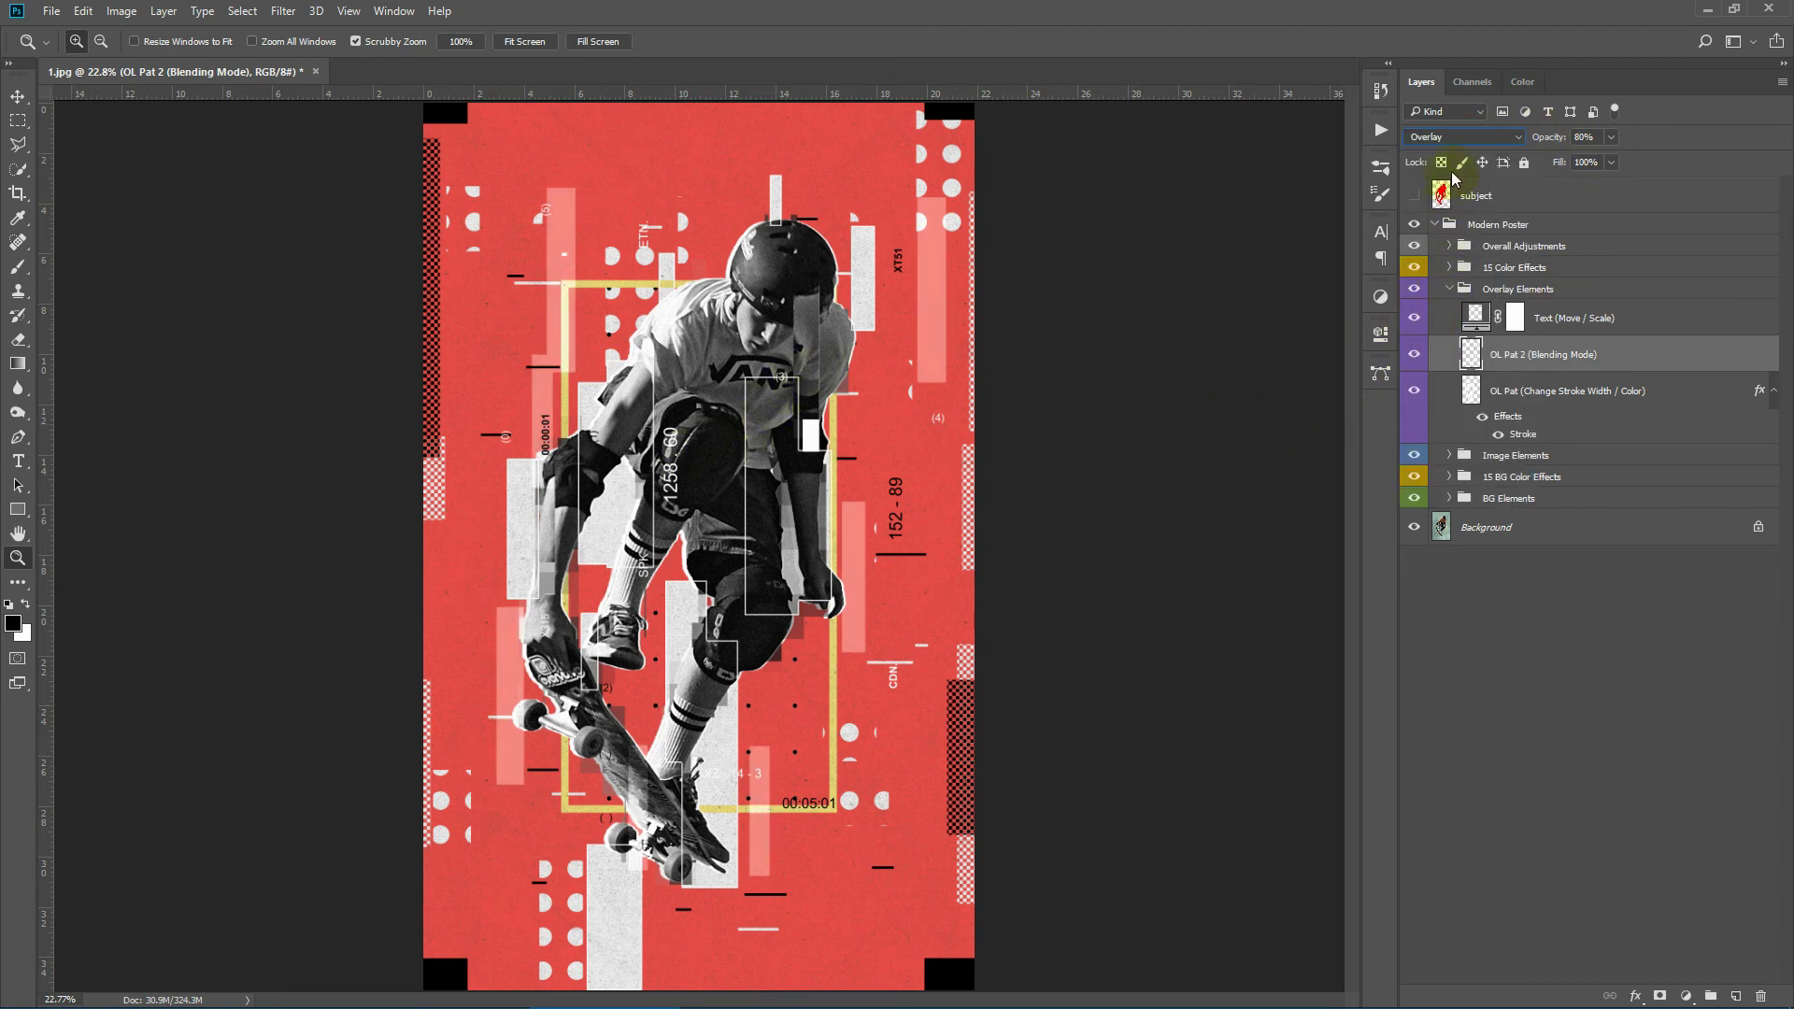
pyautogui.click(1464, 137)
pyautogui.click(1421, 152)
pyautogui.click(1464, 137)
pyautogui.click(1425, 332)
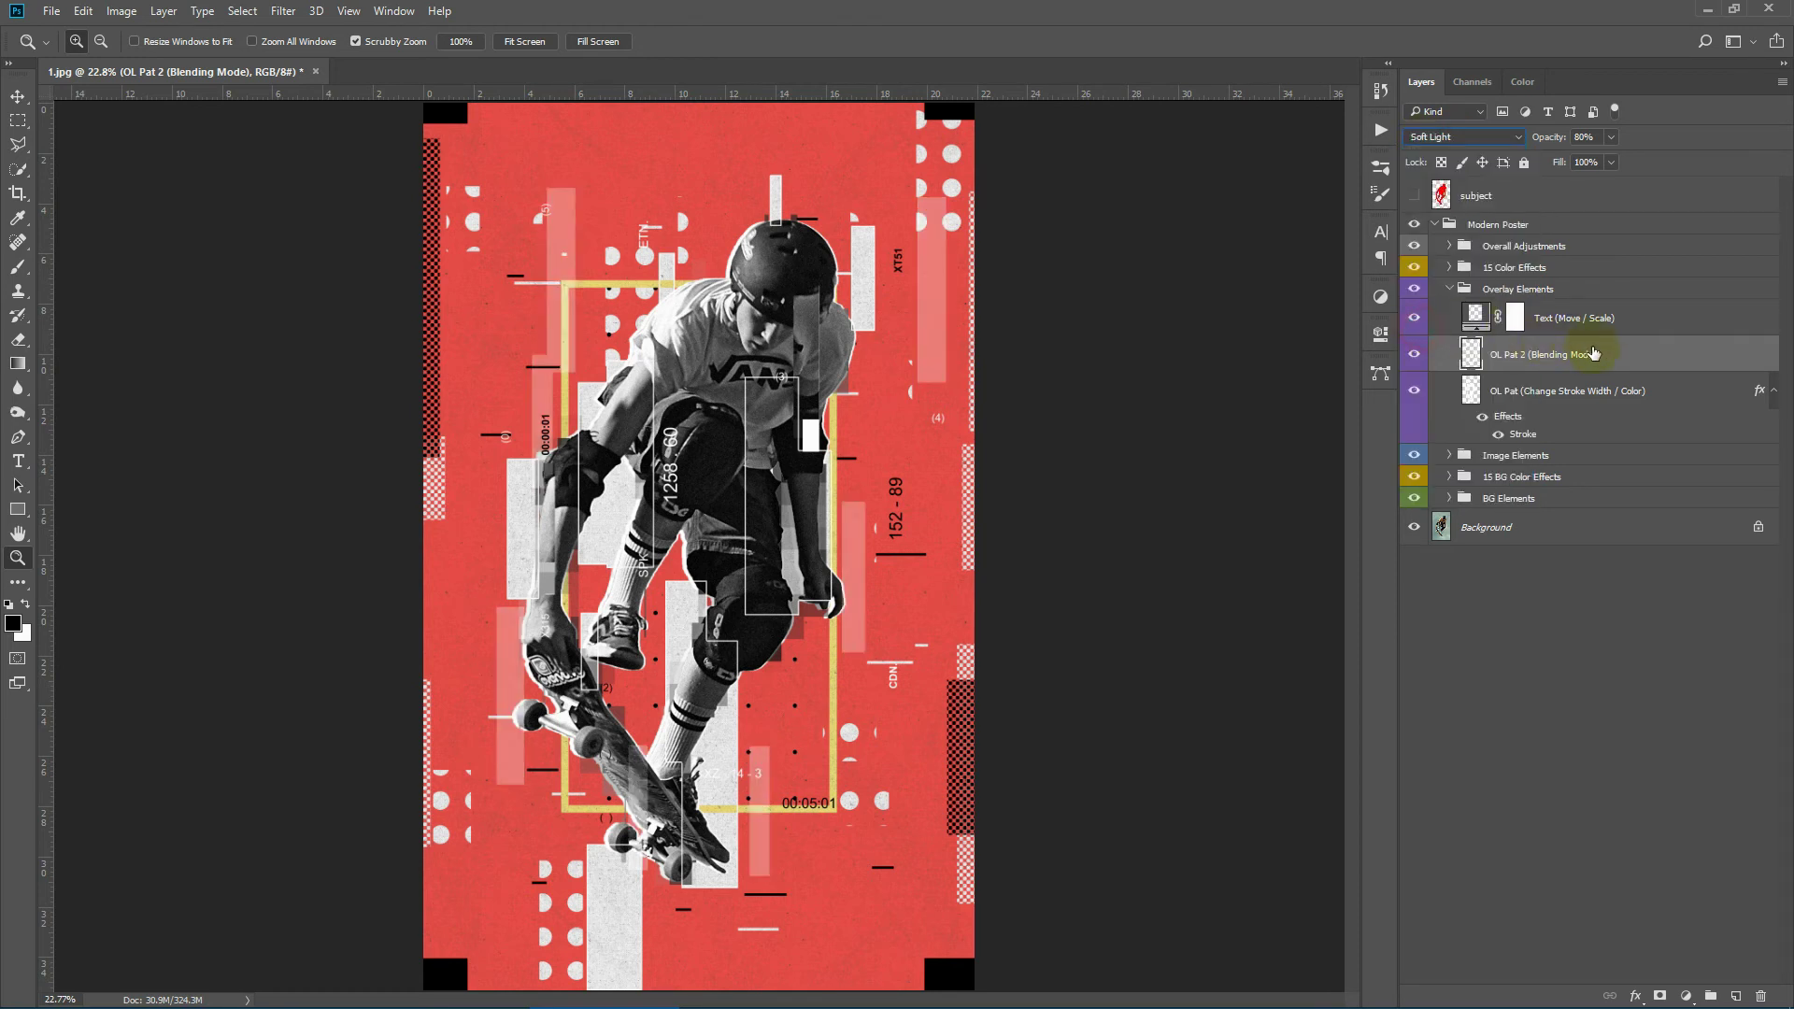
pyautogui.click(1664, 331)
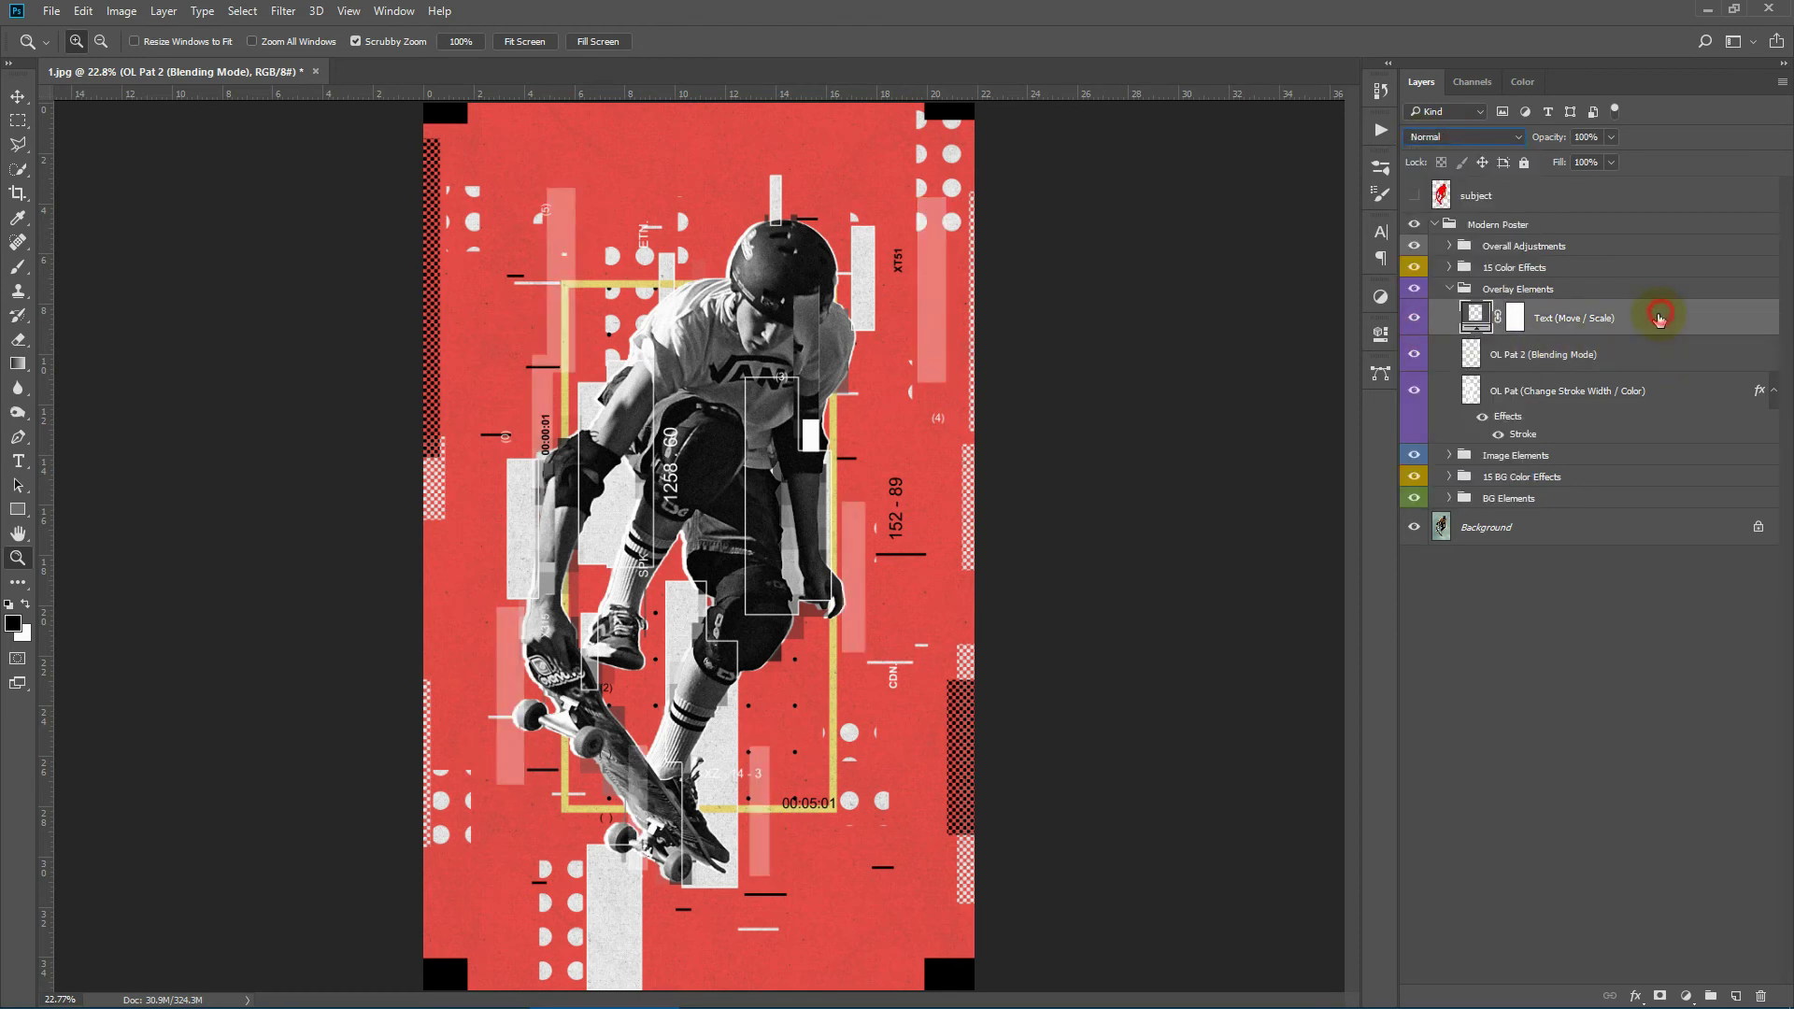
# Scale the text pattern fill to 83% and move the text overlay about 1.35 cm down
pyautogui.doubleClick(1477, 317)
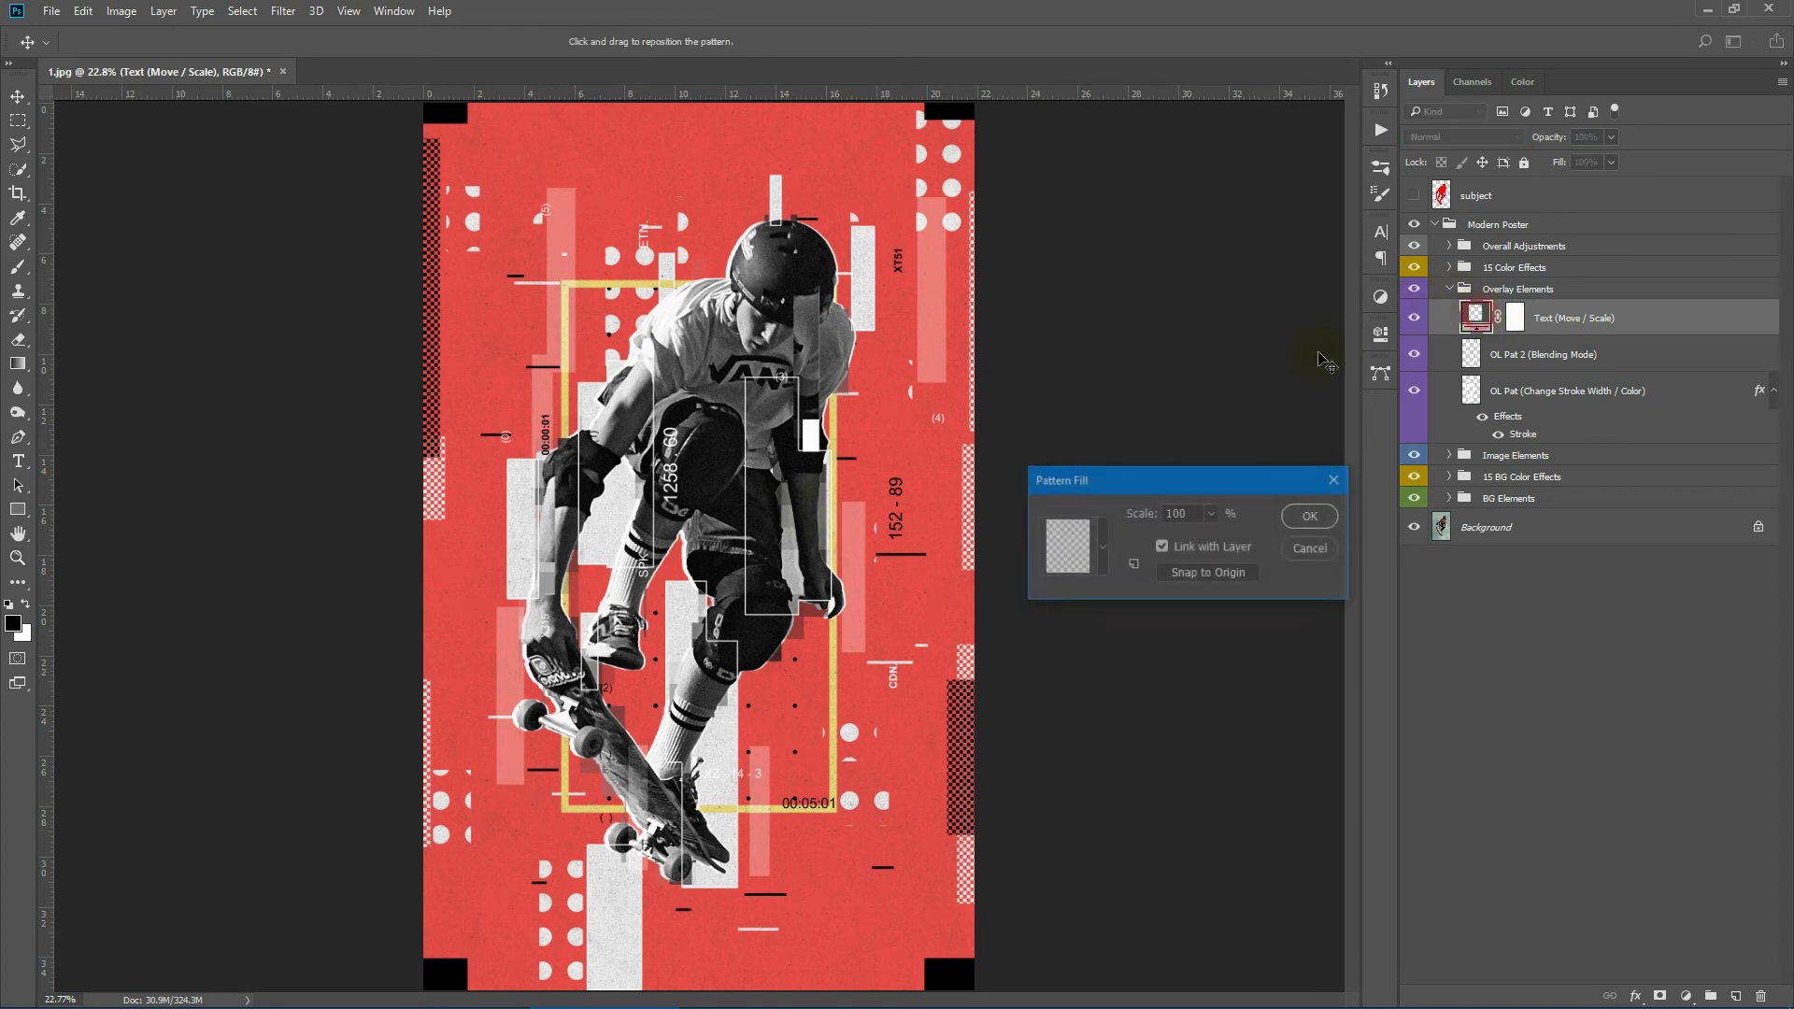
pyautogui.moveTo(1135, 520)
pyautogui.mouseDown()
pyautogui.moveTo(1119, 520)
pyautogui.moveTo(1136, 520)
pyautogui.mouseUp()
pyautogui.click(1311, 516)
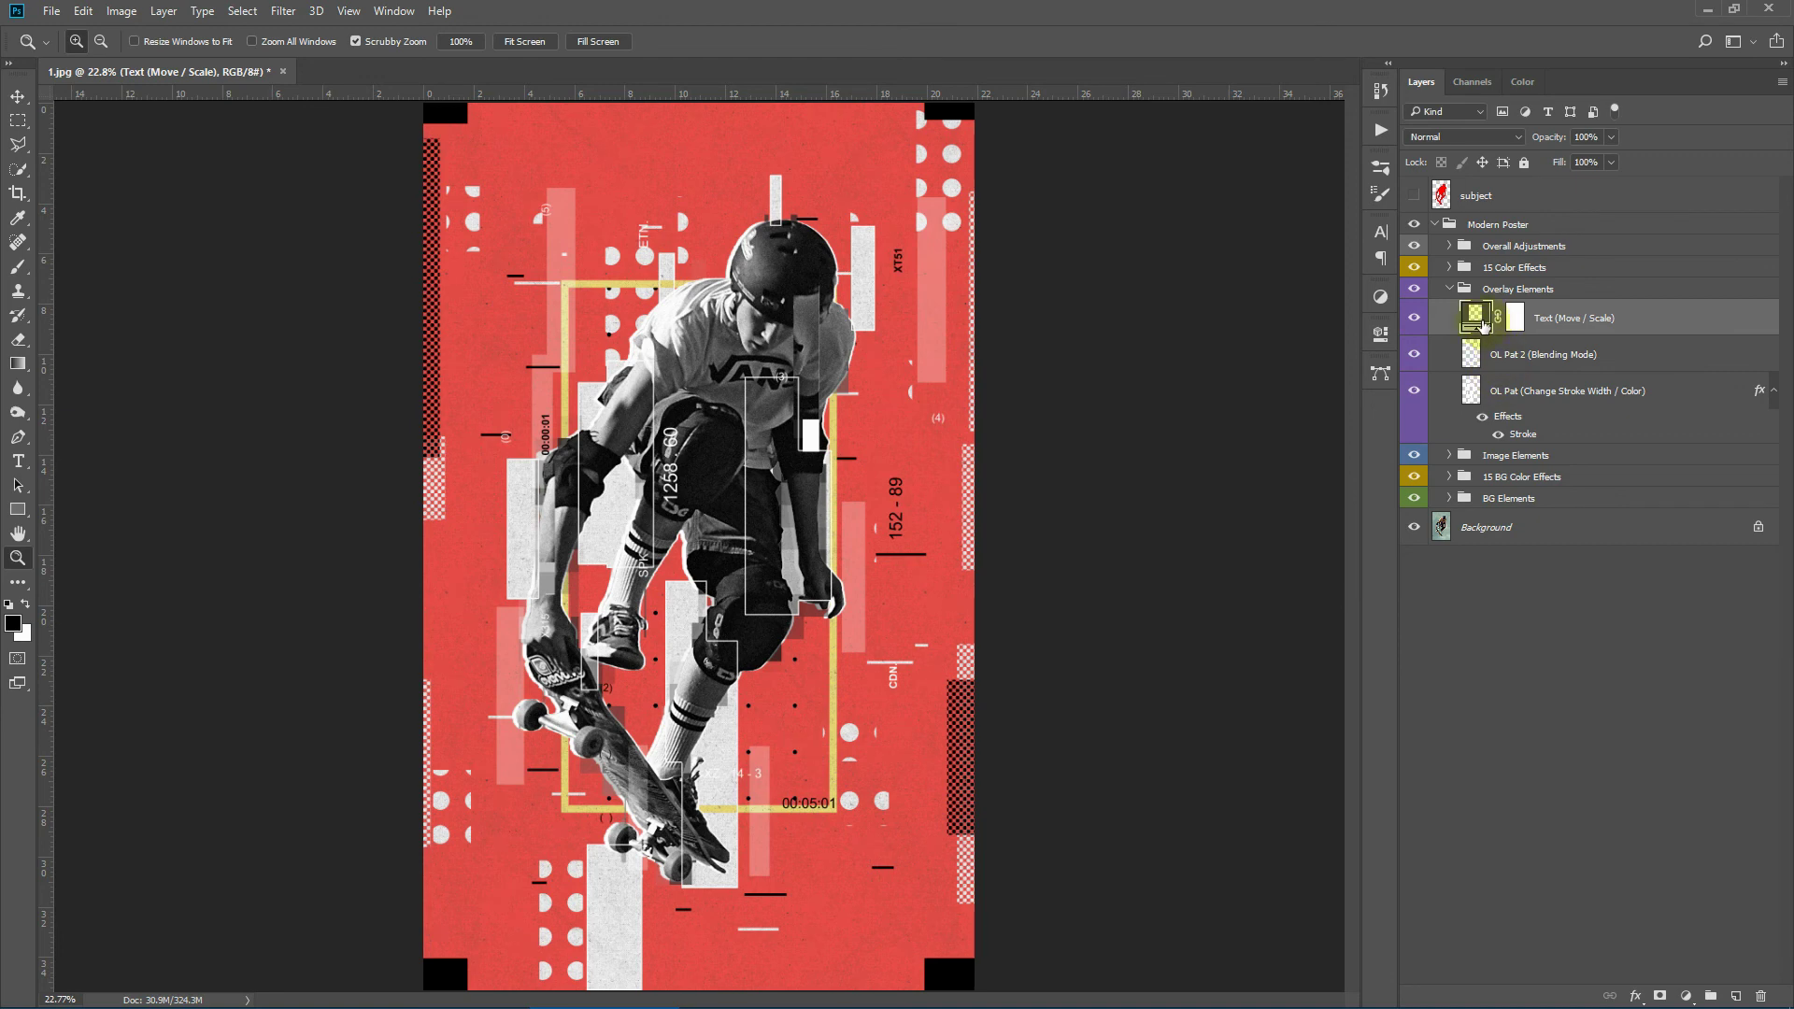
pyautogui.click(20, 98)
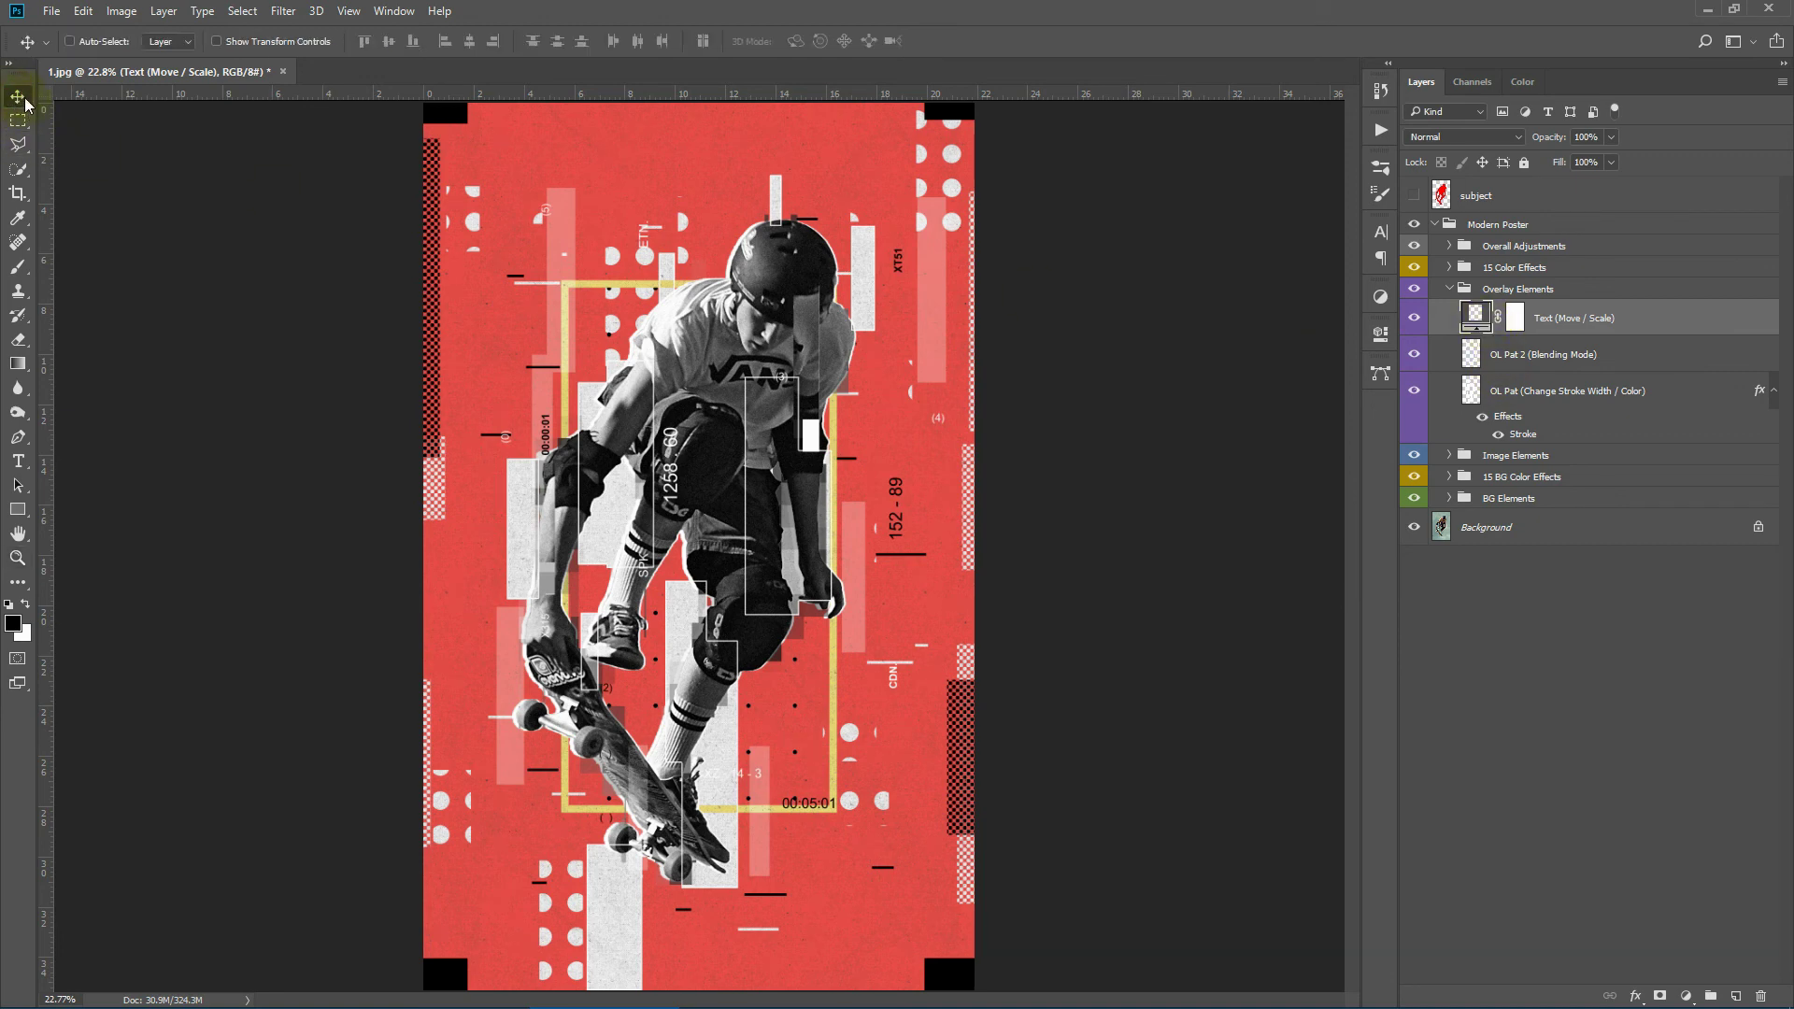
pyautogui.moveTo(759, 461)
pyautogui.mouseDown()
pyautogui.moveTo(787, 429)
pyautogui.moveTo(721, 443)
pyautogui.moveTo(763, 495)
pyautogui.moveTo(731, 447)
pyautogui.moveTo(738, 488)
pyautogui.moveTo(752, 480)
pyautogui.mouseUp()
pyautogui.click(1512, 329)
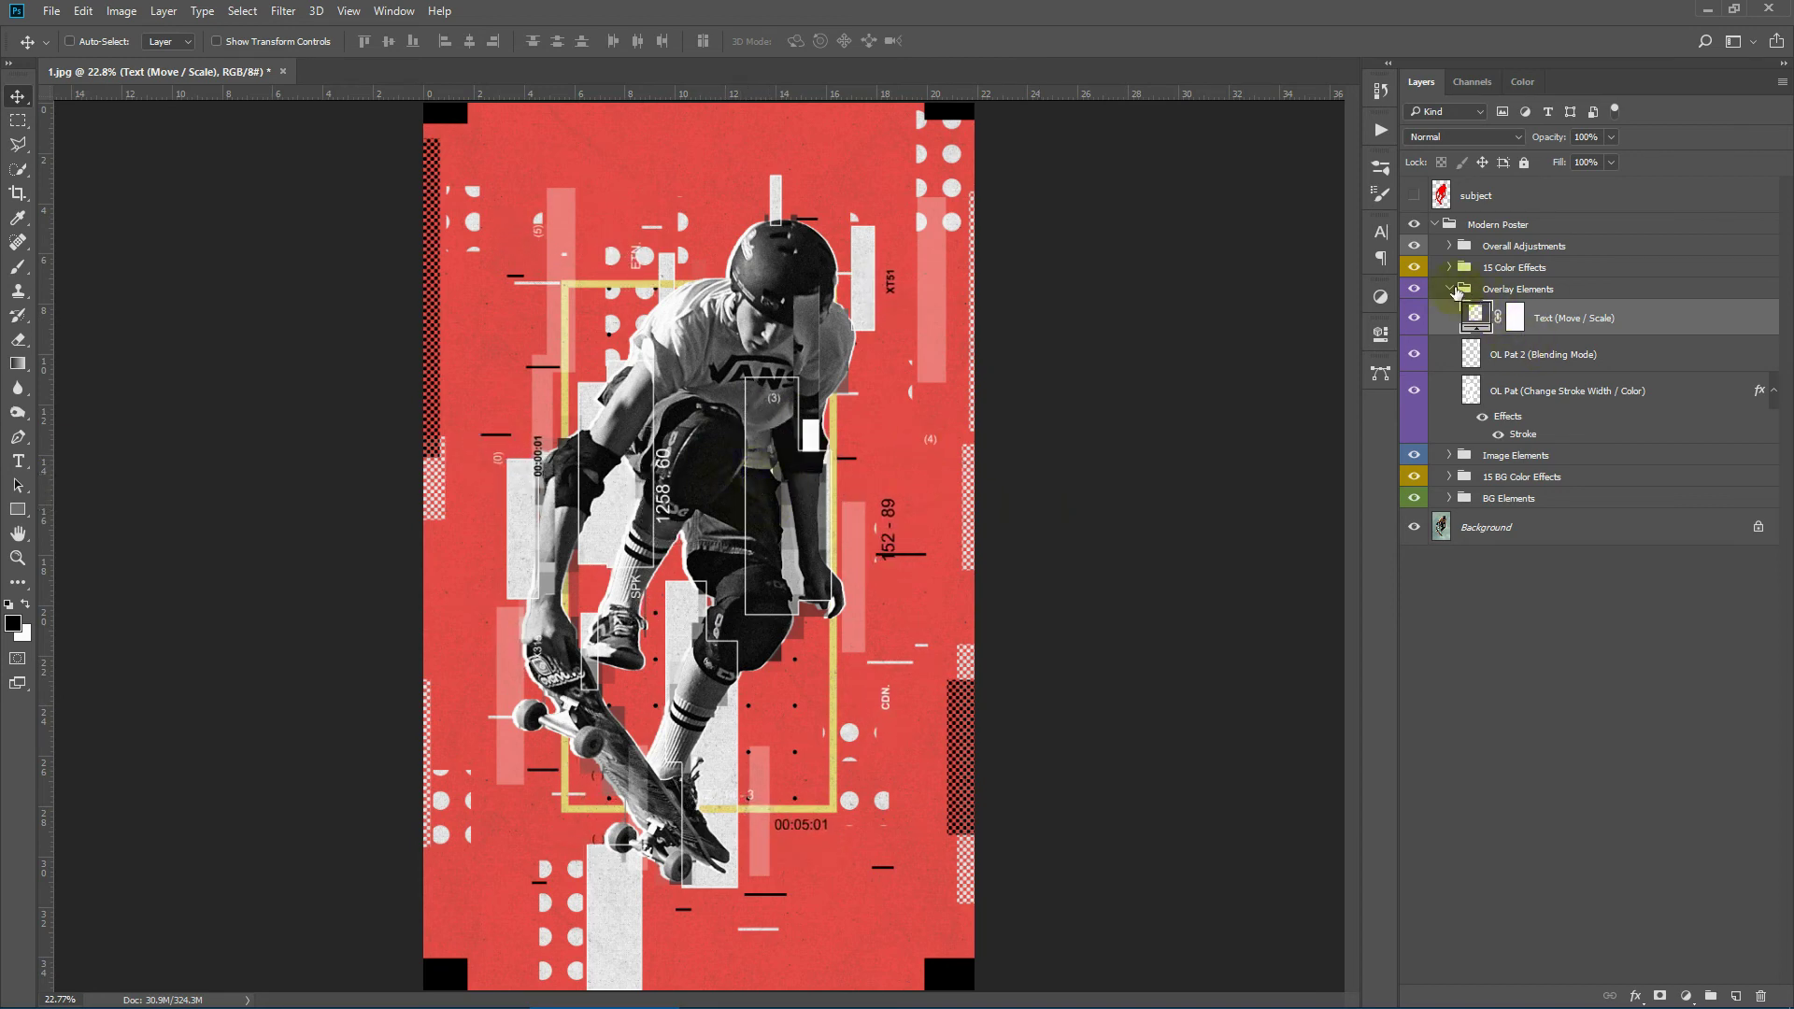
pyautogui.click(1452, 290)
pyautogui.click(1519, 271)
pyautogui.click(1449, 268)
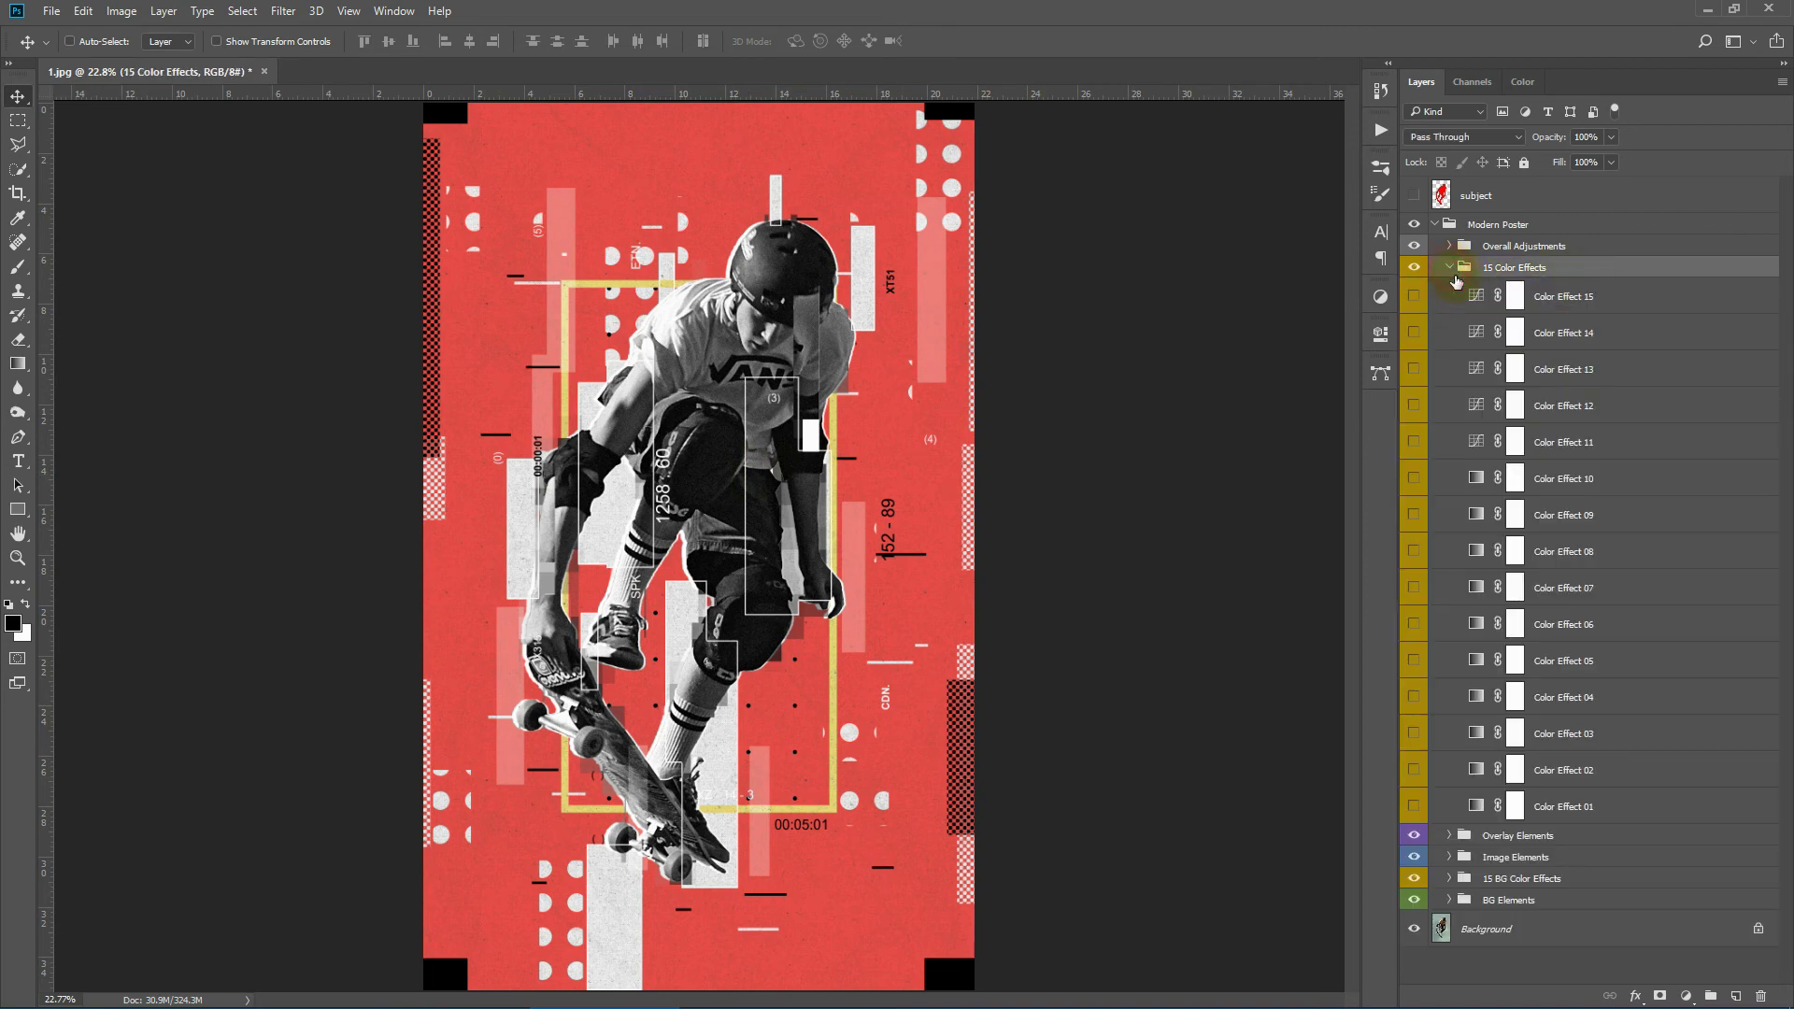
pyautogui.click(1413, 805)
pyautogui.click(1411, 804)
pyautogui.click(1413, 769)
pyautogui.click(1413, 769)
pyautogui.click(1412, 733)
pyautogui.click(1411, 729)
pyautogui.click(1413, 696)
pyautogui.click(1413, 696)
pyautogui.click(1413, 660)
pyautogui.click(1413, 660)
pyautogui.click(1414, 623)
pyautogui.click(1414, 623)
pyautogui.click(1414, 586)
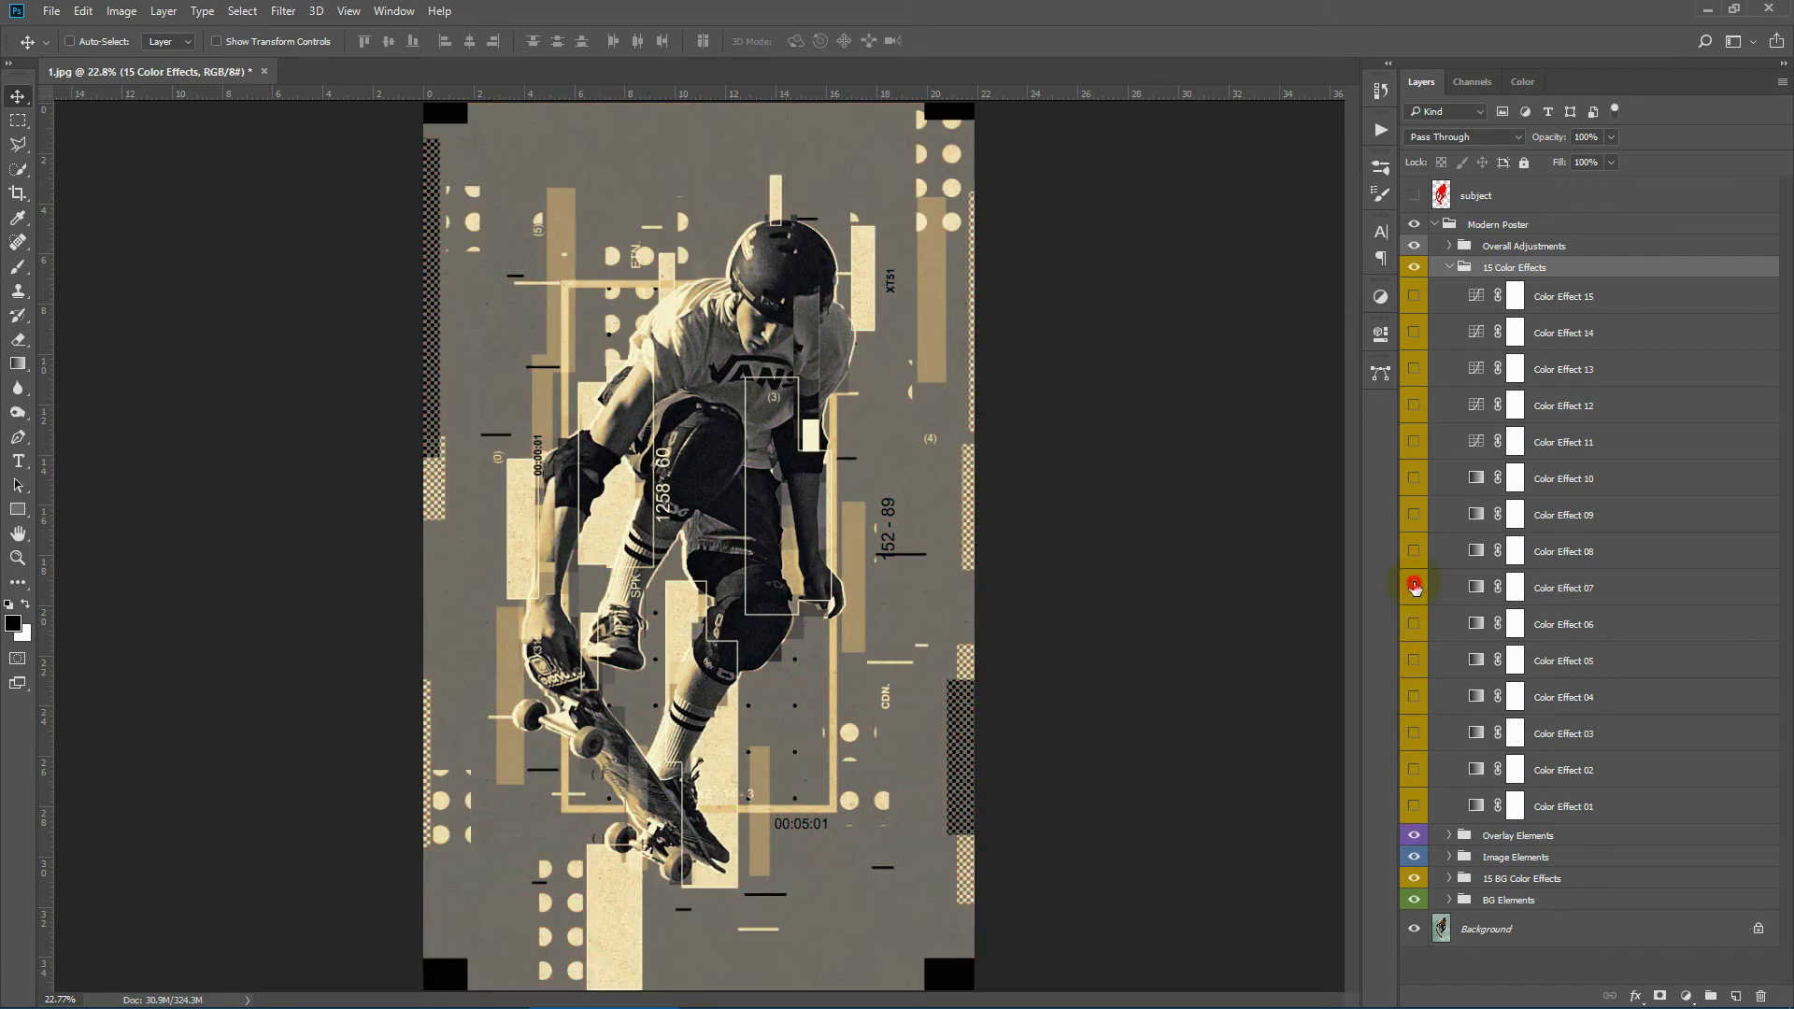
pyautogui.click(1414, 587)
pyautogui.click(1413, 550)
pyautogui.click(1413, 550)
pyautogui.click(1413, 514)
pyautogui.click(1413, 515)
pyautogui.click(1413, 479)
pyautogui.click(1413, 479)
pyautogui.click(1414, 442)
pyautogui.click(1414, 442)
pyautogui.click(1413, 406)
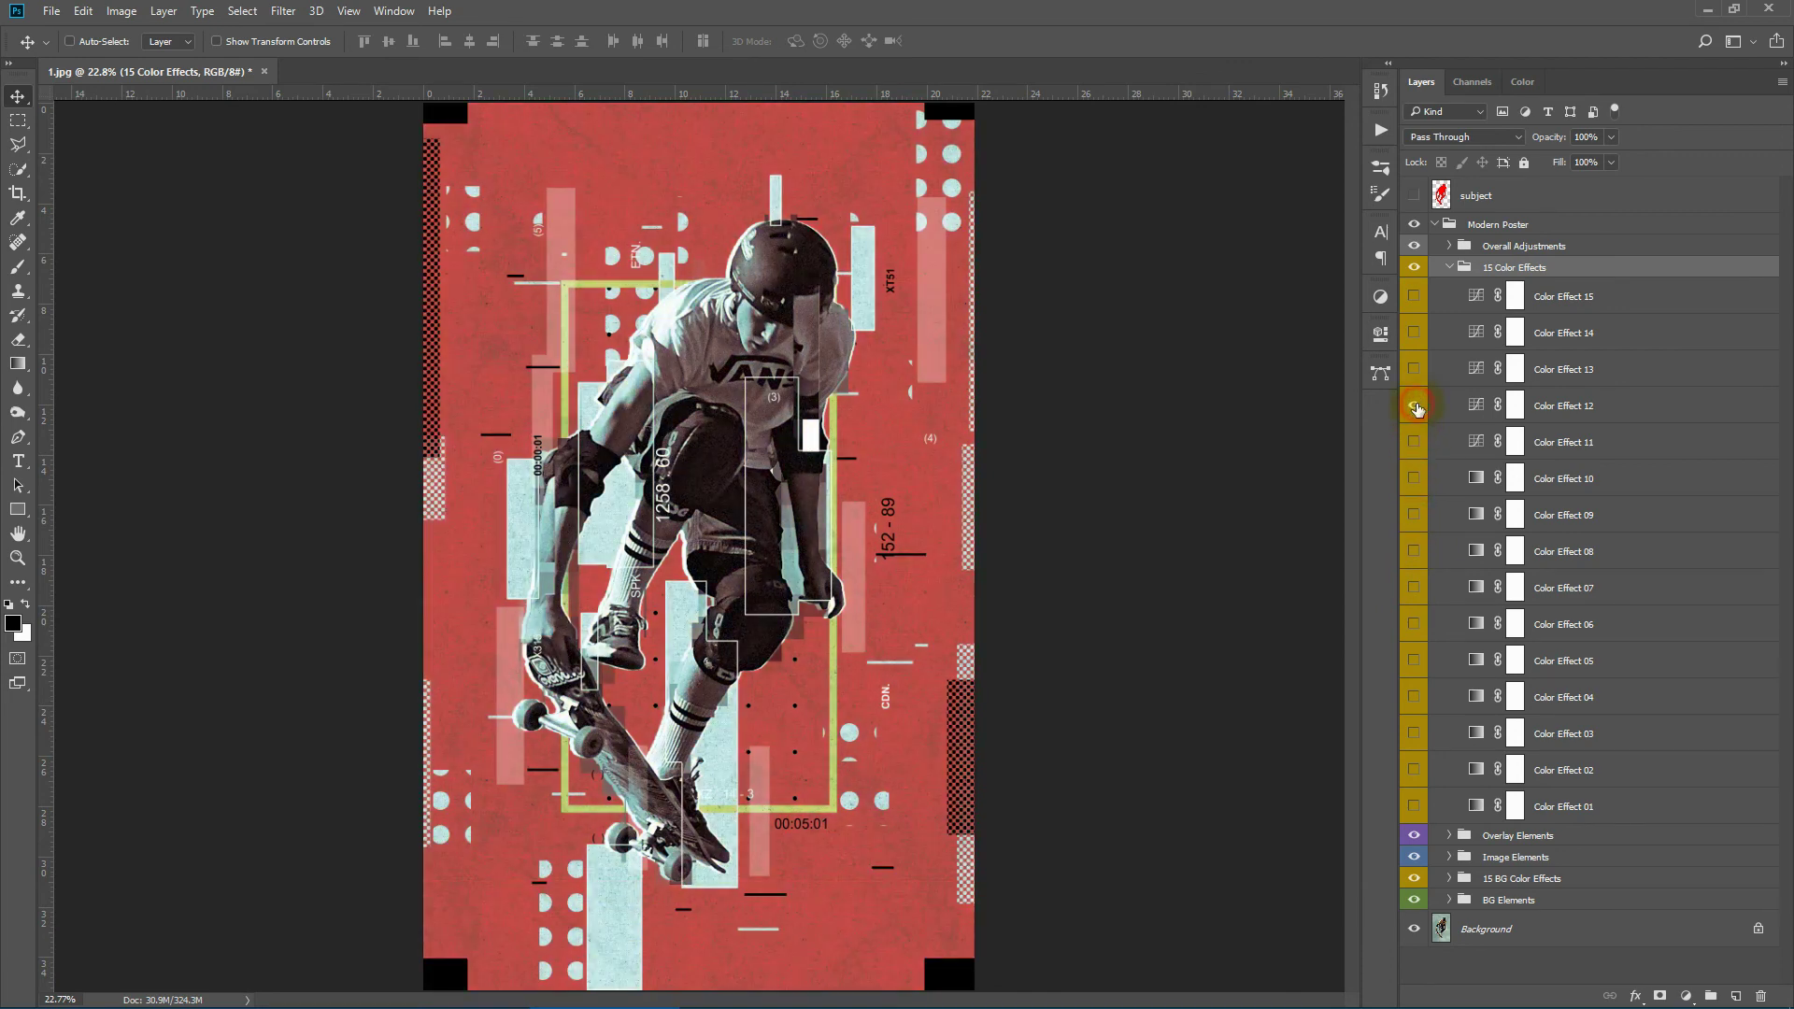
pyautogui.click(1413, 406)
pyautogui.click(1415, 369)
pyautogui.click(1415, 369)
pyautogui.click(1413, 333)
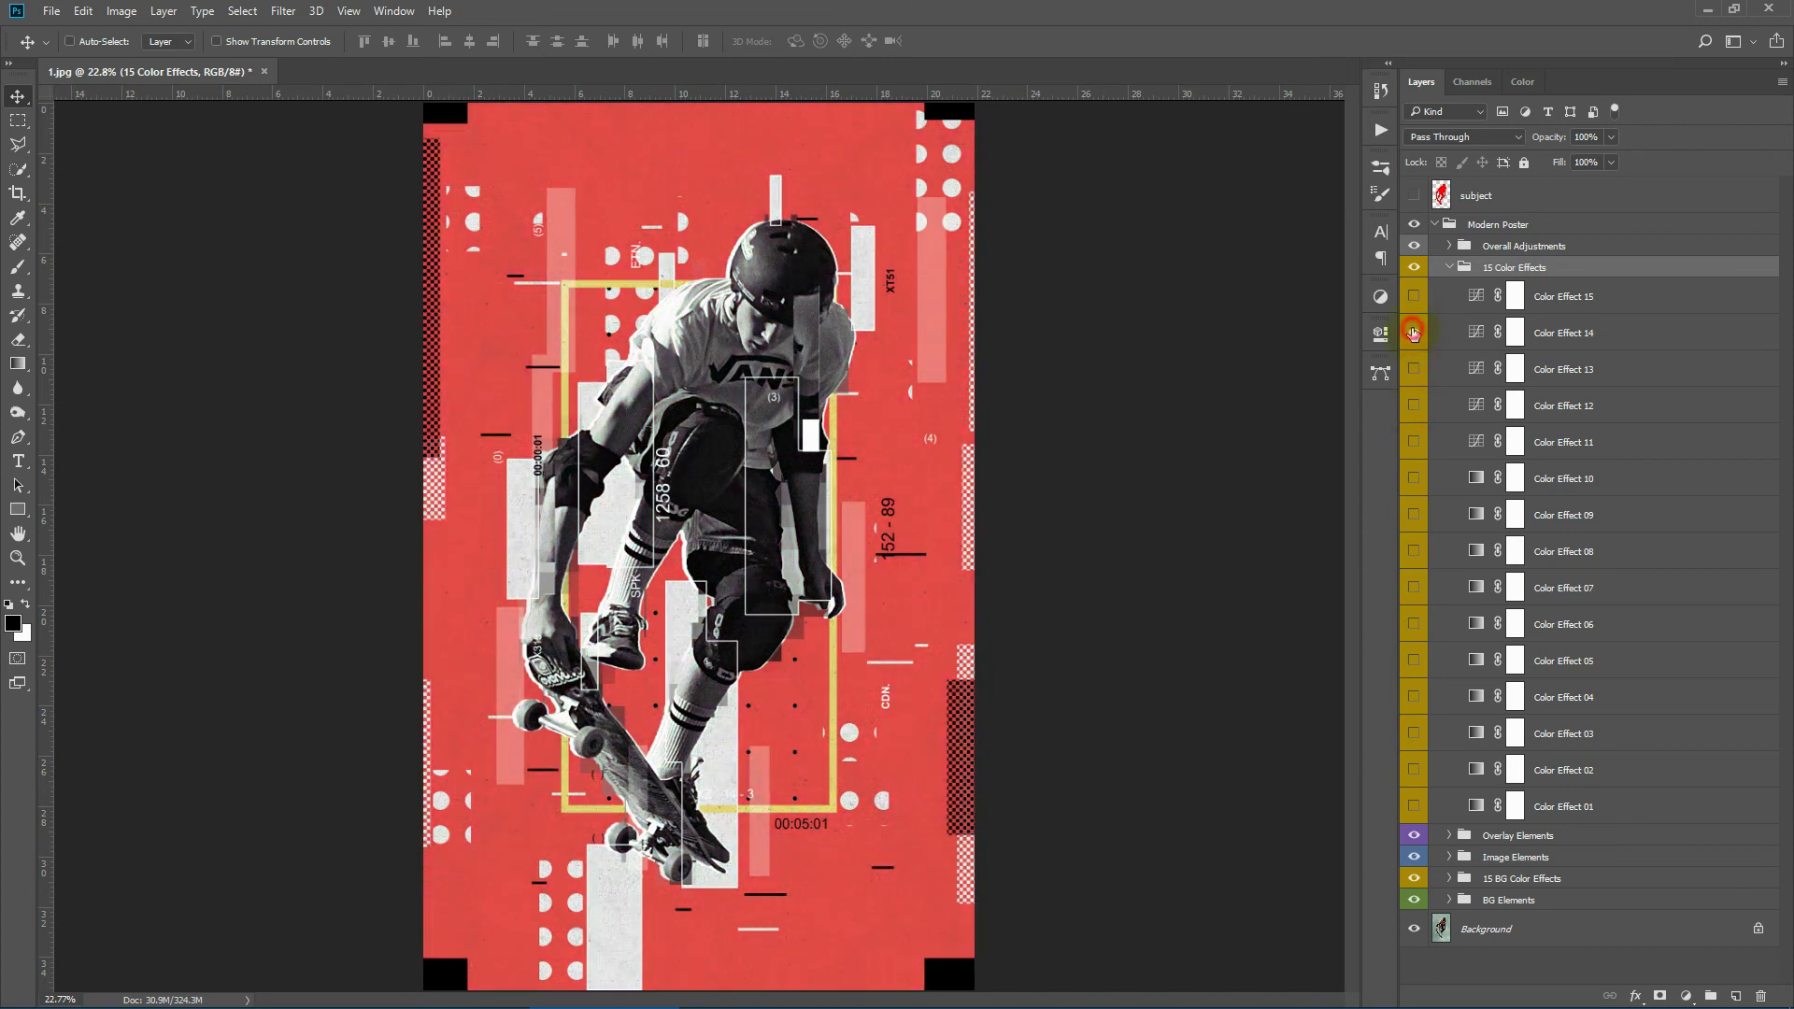
pyautogui.click(1413, 333)
pyautogui.click(1414, 296)
pyautogui.click(1413, 296)
pyautogui.click(1450, 268)
pyautogui.click(1544, 248)
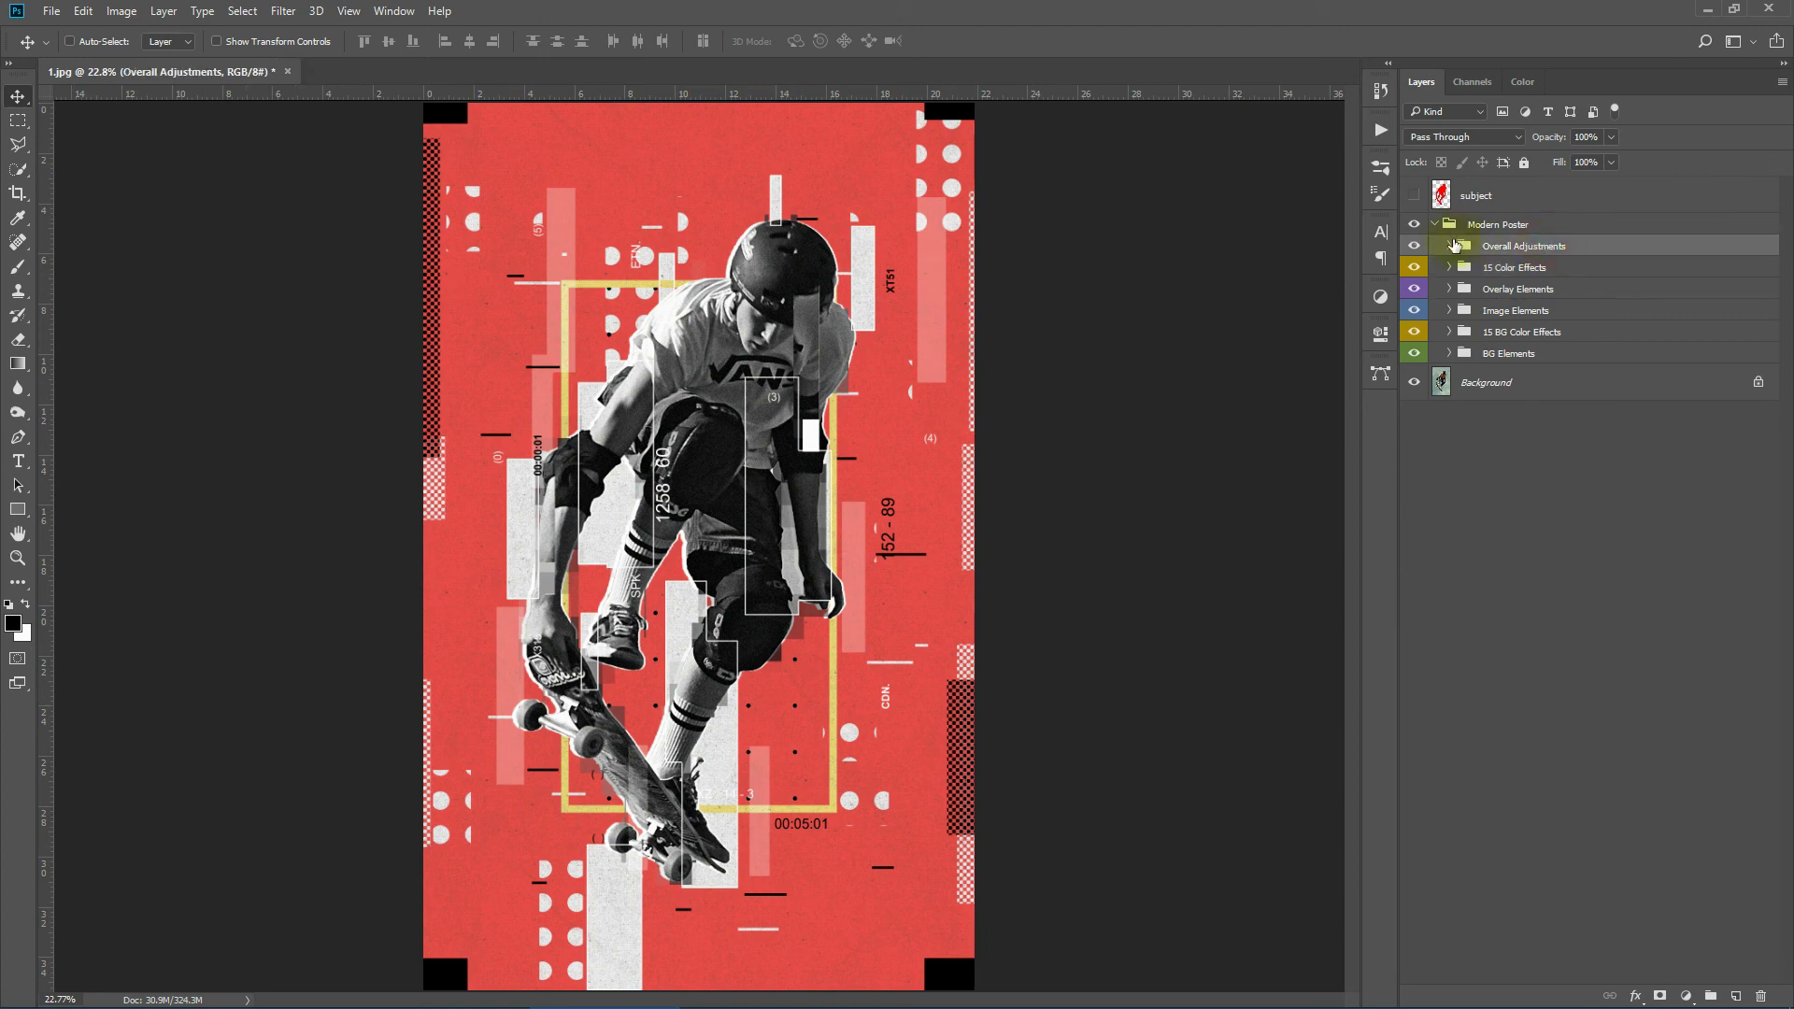
# Expand Overall Adjustments and raise the Overall Brightness/Contrast brightness to 11
pyautogui.click(1451, 247)
pyautogui.click(1609, 533)
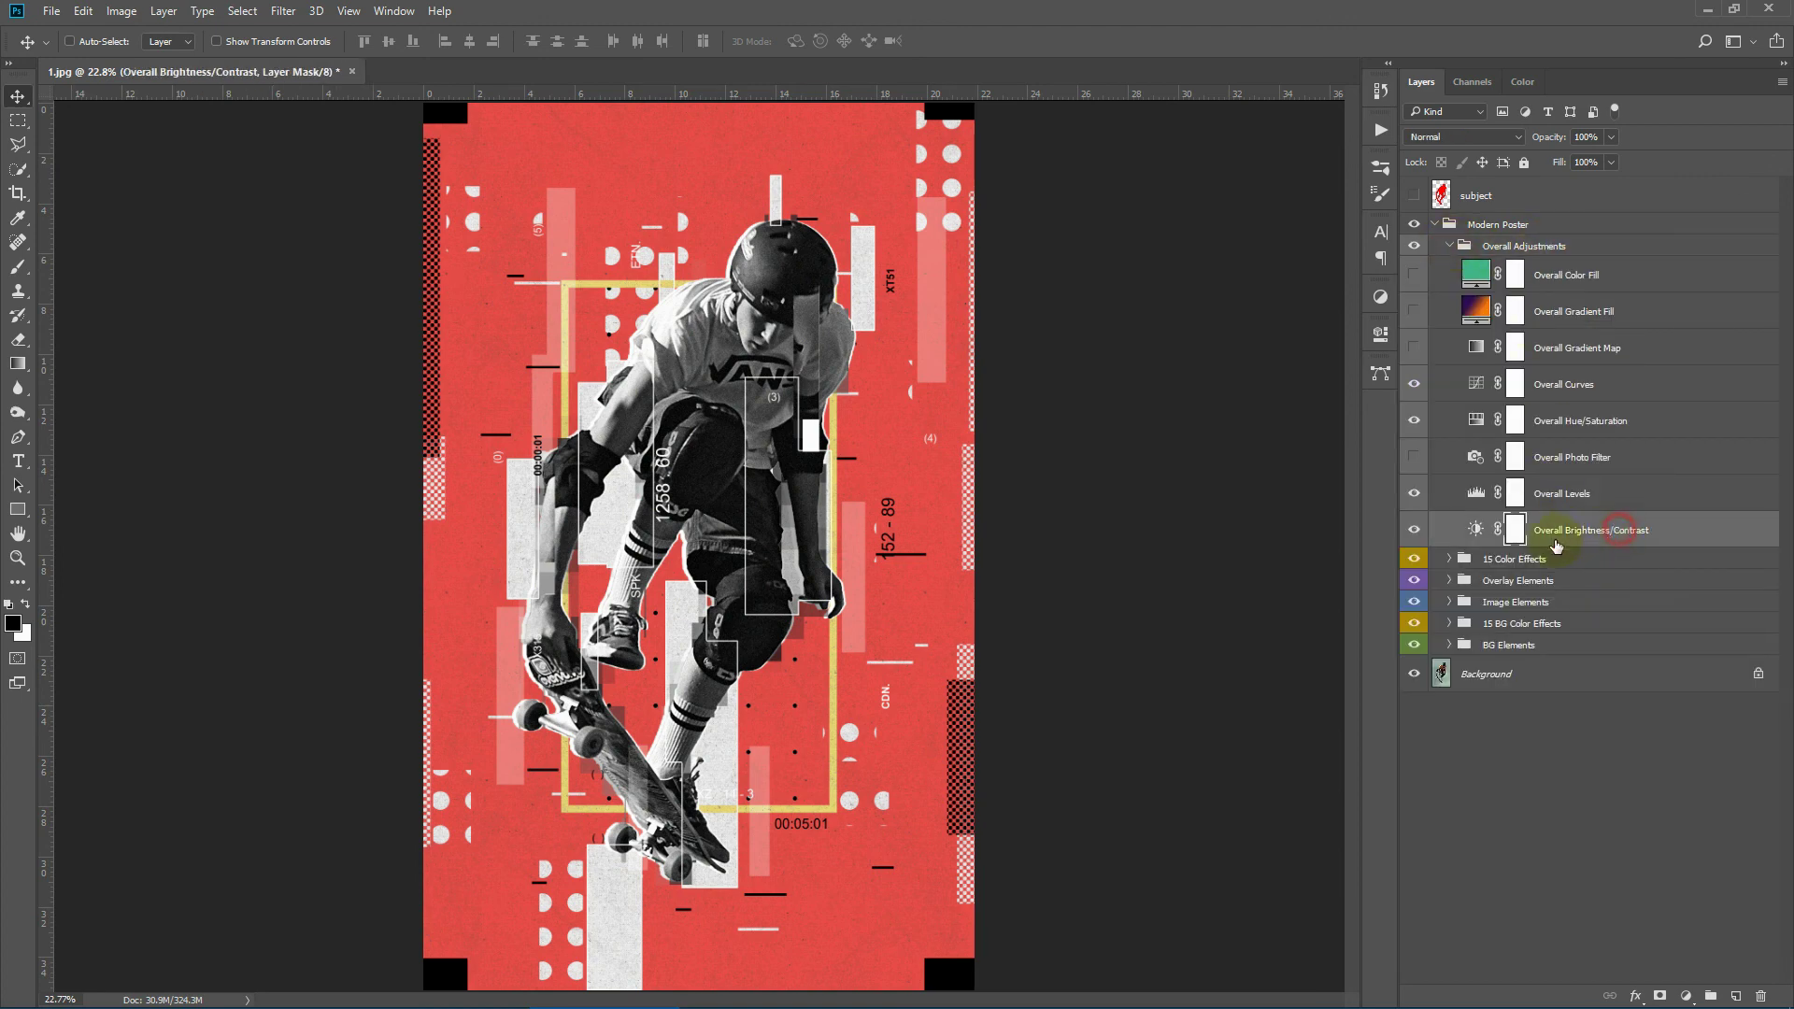
pyautogui.doubleClick(1475, 530)
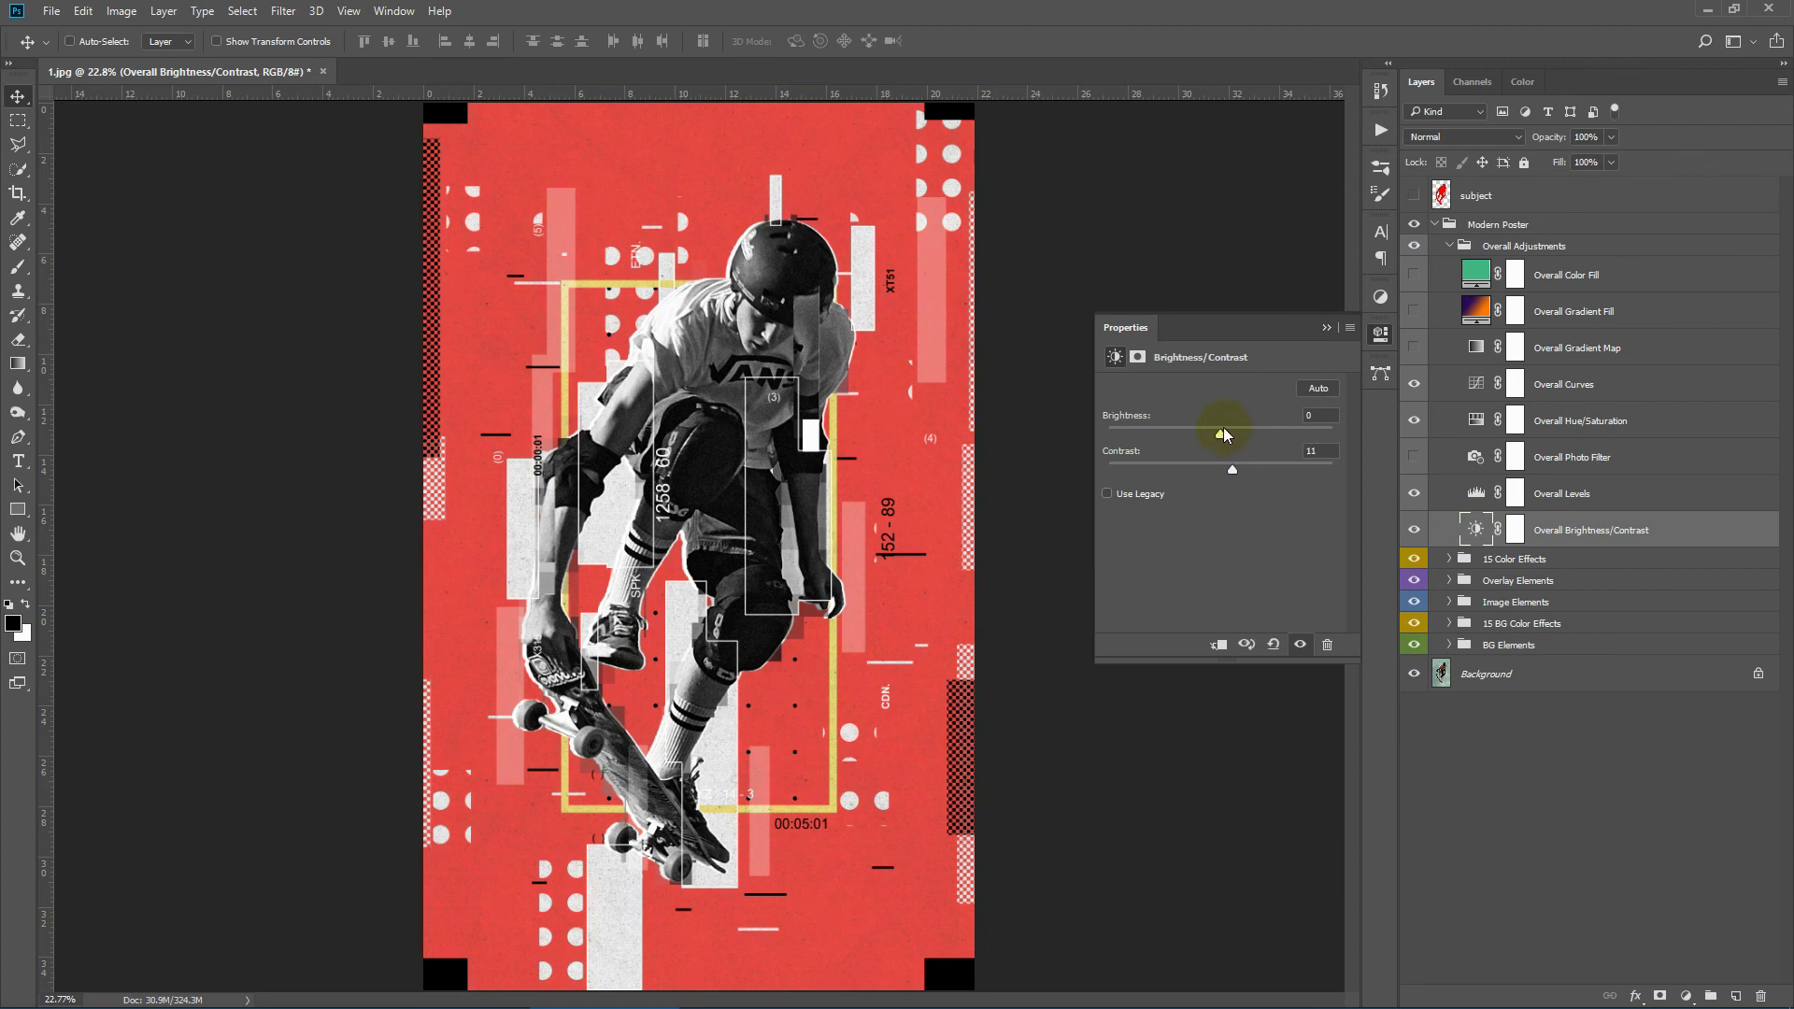
pyautogui.moveTo(1220, 434); pyautogui.dragTo(1229, 435)
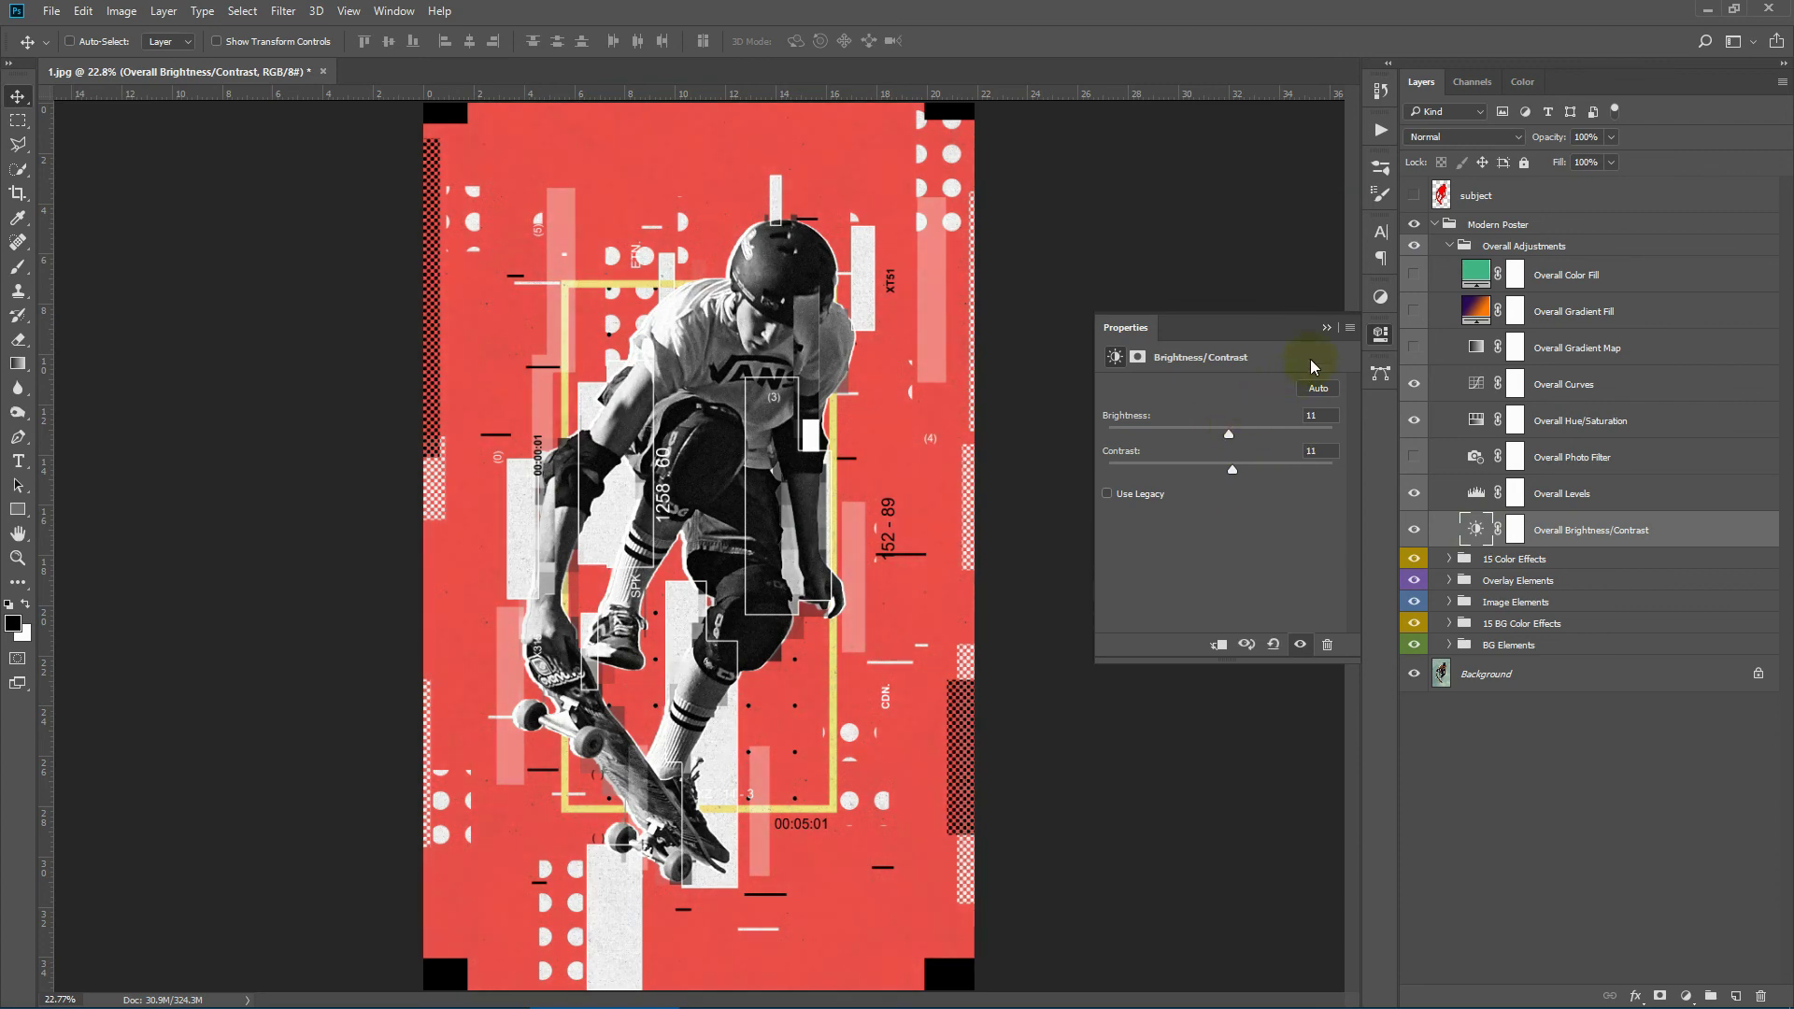
pyautogui.click(1326, 327)
# Nudge the black point in the Overall Levels adjustment
pyautogui.click(1453, 493)
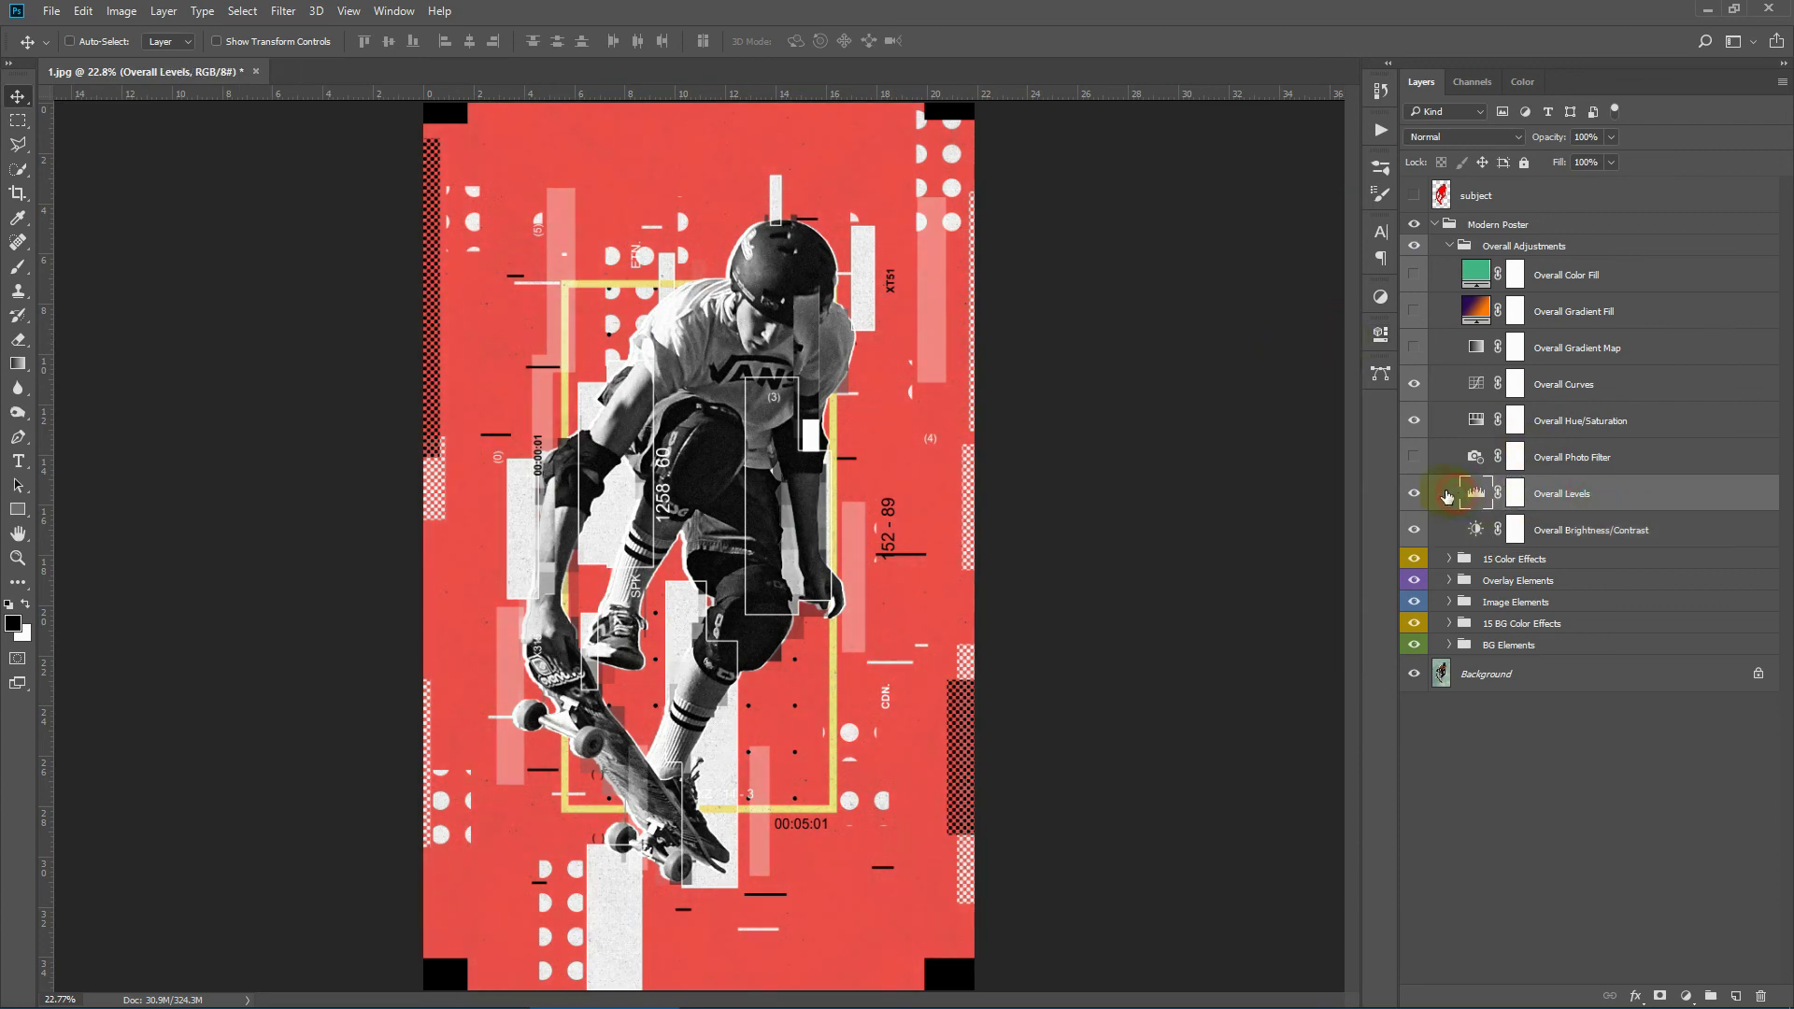
pyautogui.doubleClick(1435, 494)
pyautogui.click(1673, 168)
pyautogui.doubleClick(1475, 493)
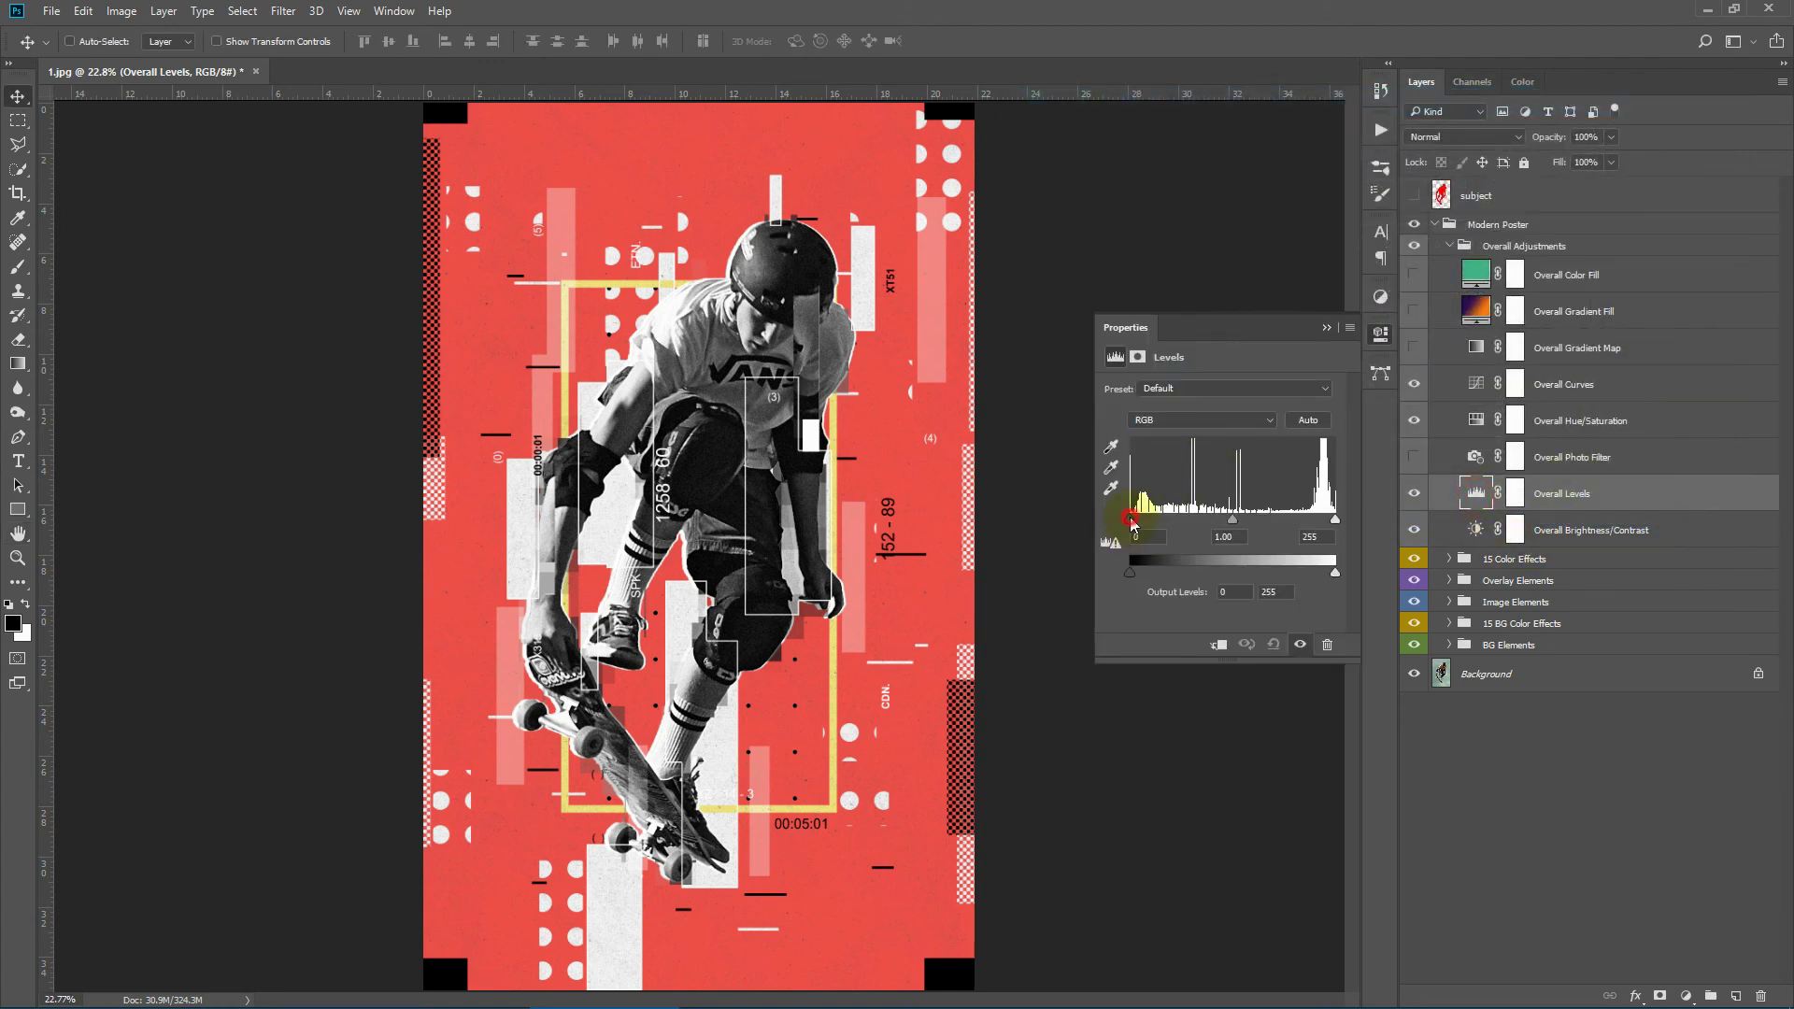
pyautogui.click(1132, 520)
pyautogui.click(1328, 327)
# Show Overall Photo Filter and try cooling, Red and warming filter presets
pyautogui.click(1474, 457)
pyautogui.click(1413, 457)
pyautogui.doubleClick(1475, 457)
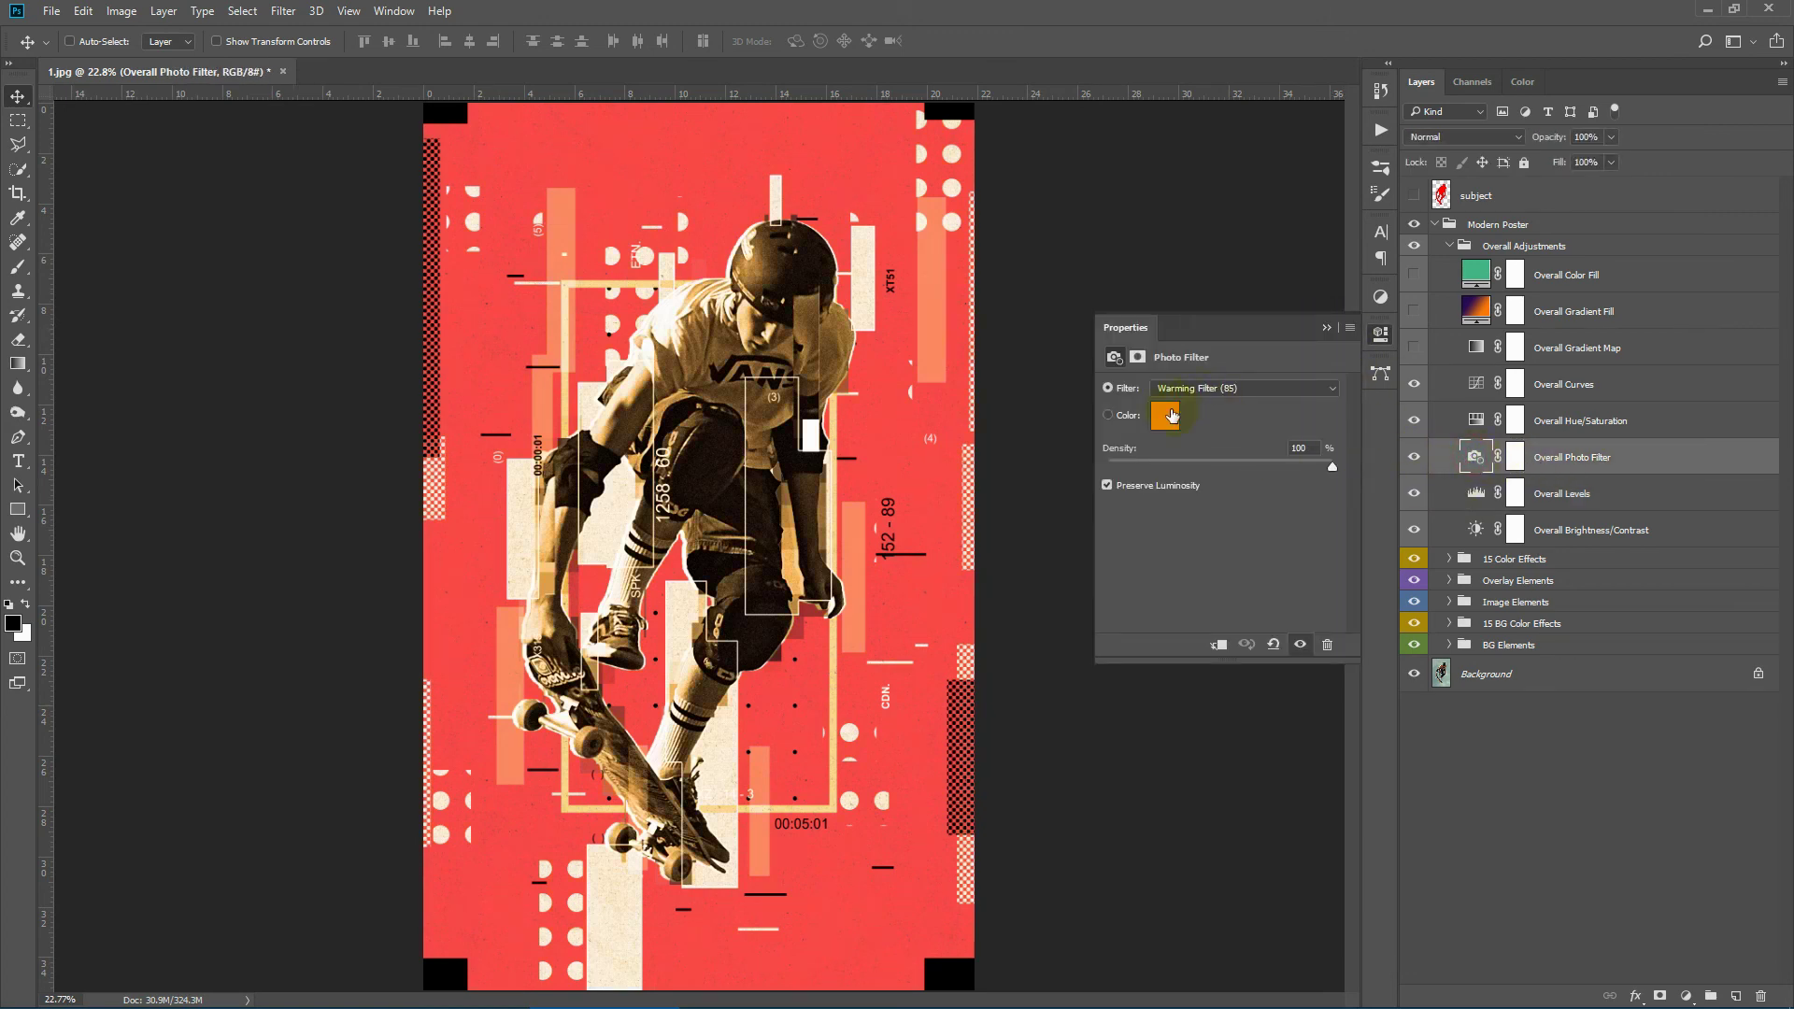
pyautogui.click(1238, 388)
pyautogui.click(1199, 461)
pyautogui.click(1238, 388)
pyautogui.click(1181, 490)
pyautogui.click(1227, 391)
pyautogui.click(1194, 413)
pyautogui.click(1327, 327)
# Hide the photo filter, sweep the Overall Hue/Saturation hue, then hide that layer too
pyautogui.click(1413, 457)
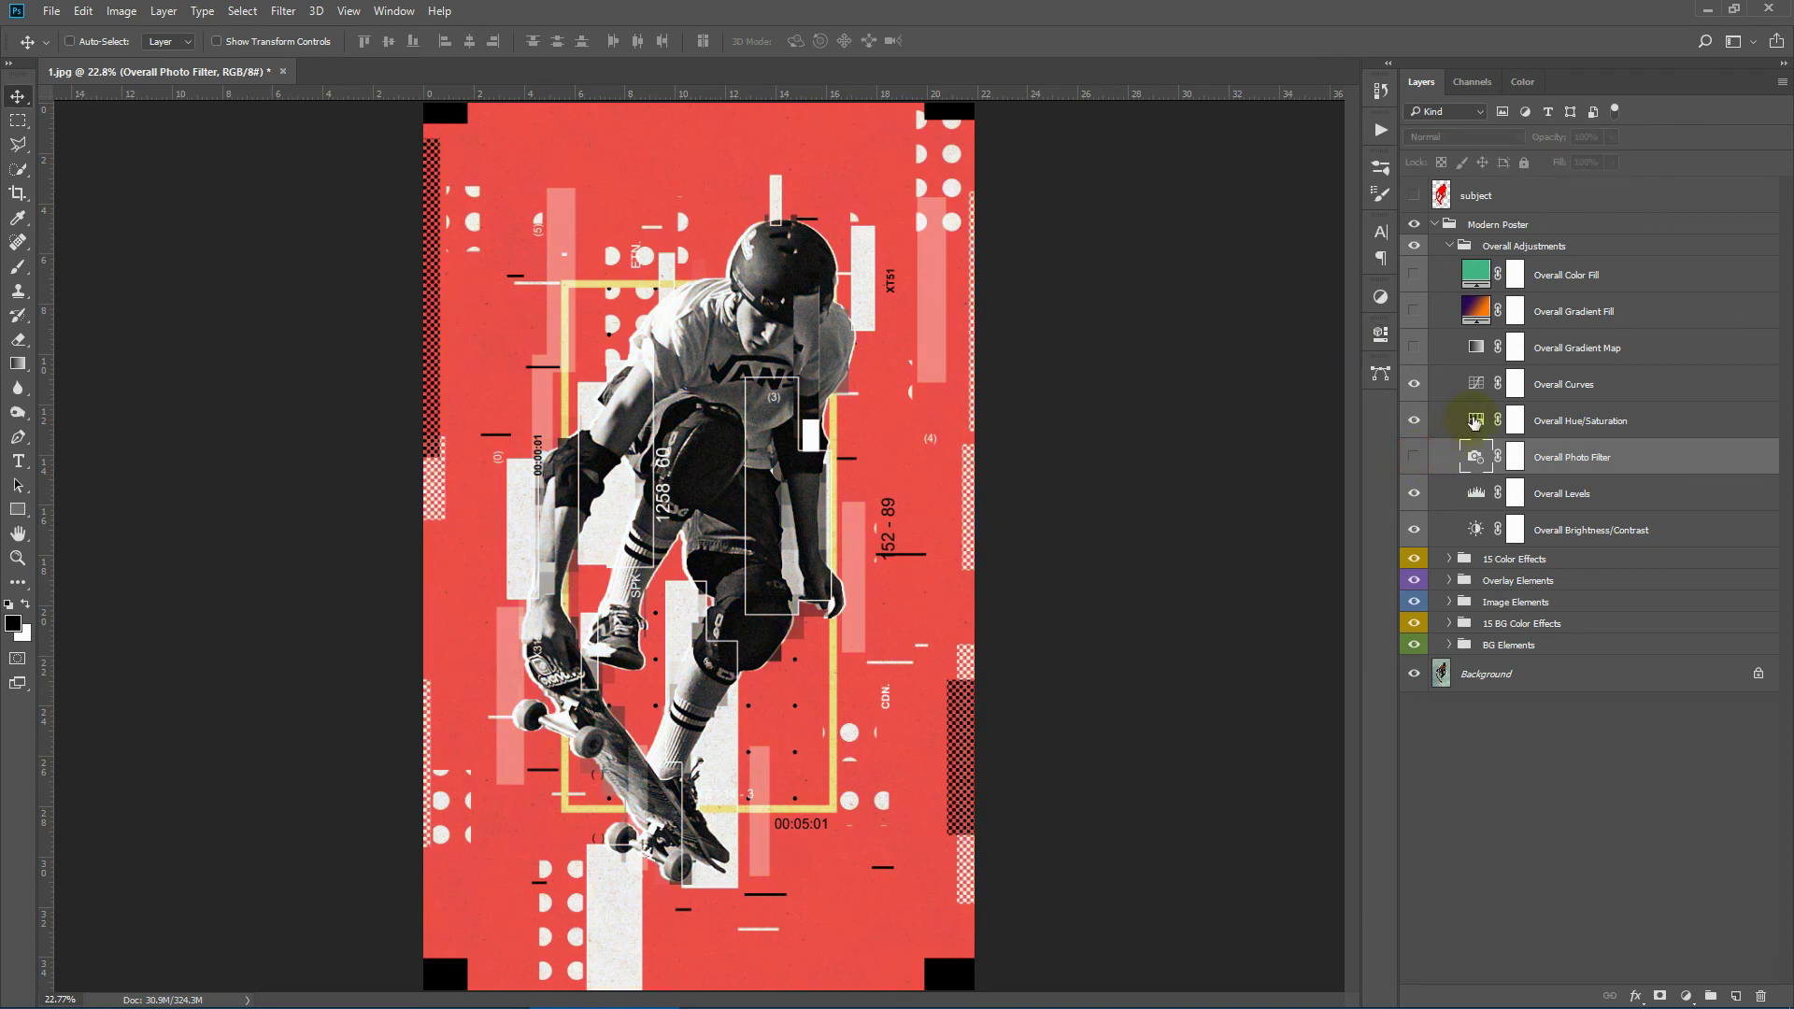
pyautogui.doubleClick(1475, 421)
pyautogui.moveTo(1128, 455); pyautogui.dragTo(1329, 463)
pyautogui.click(1327, 327)
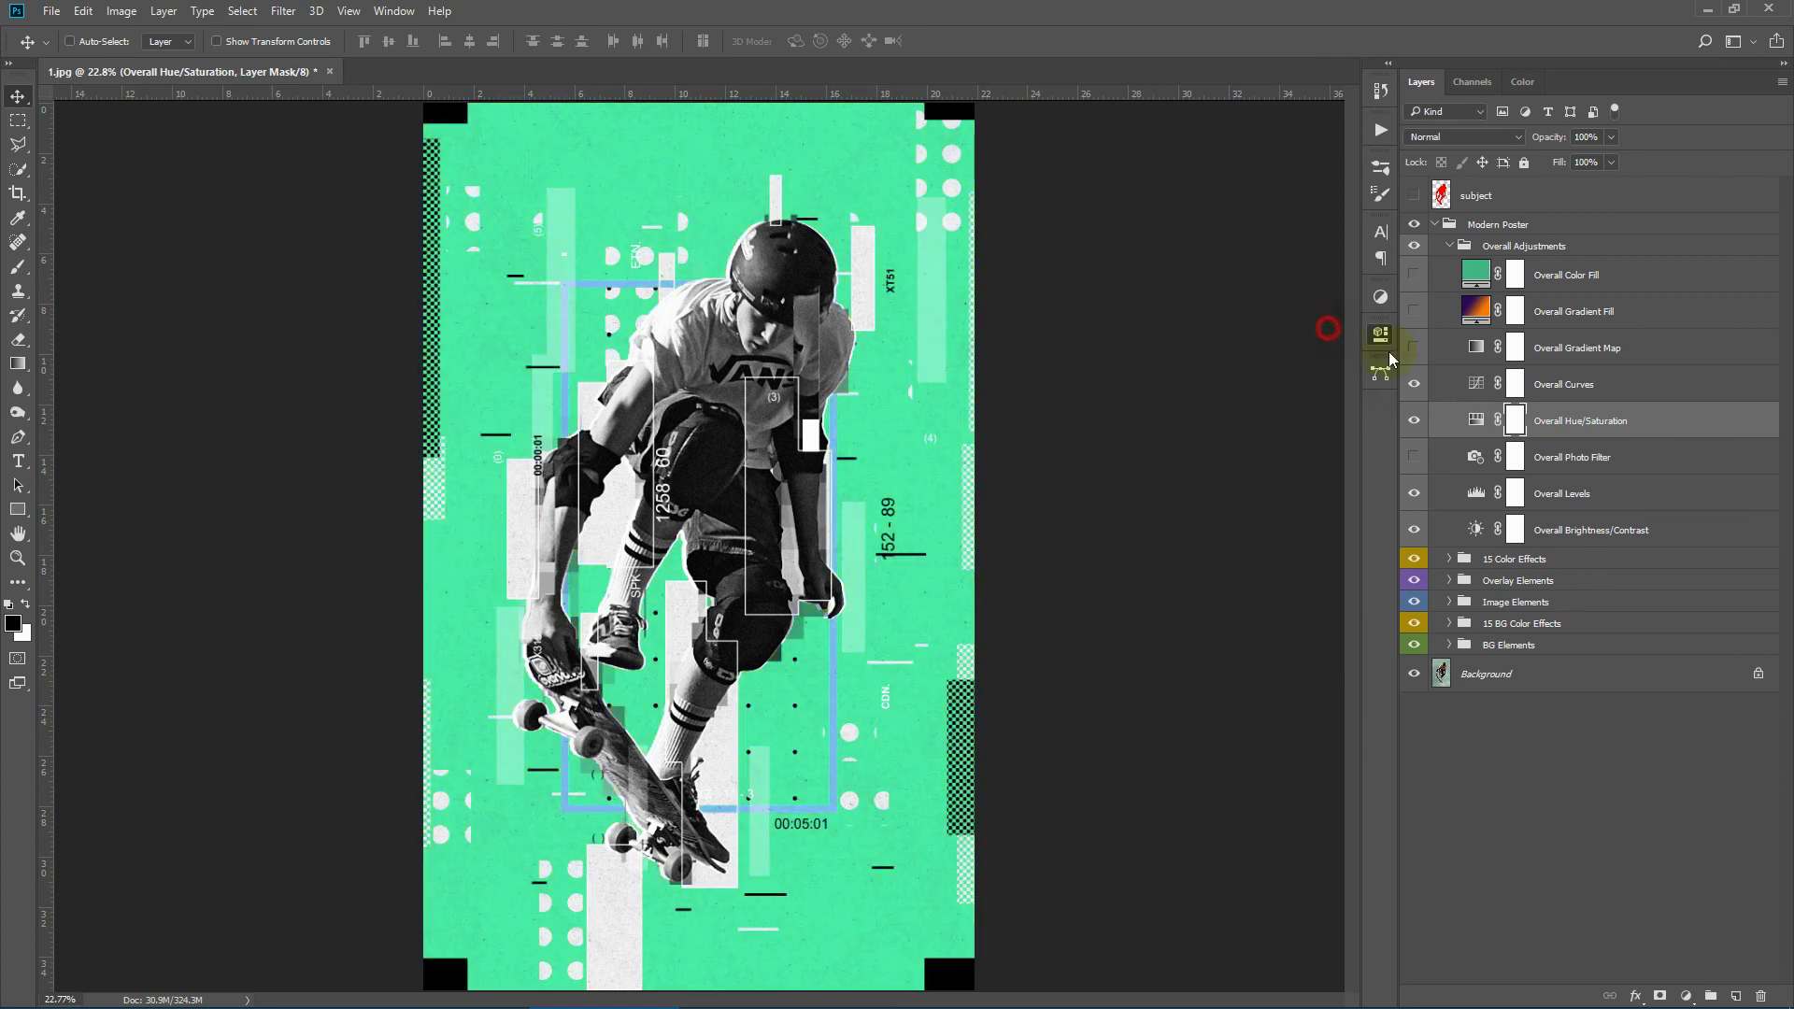
pyautogui.click(1414, 420)
# Add and adjust points on the Blue channel curve in Overall Curves
pyautogui.doubleClick(1476, 384)
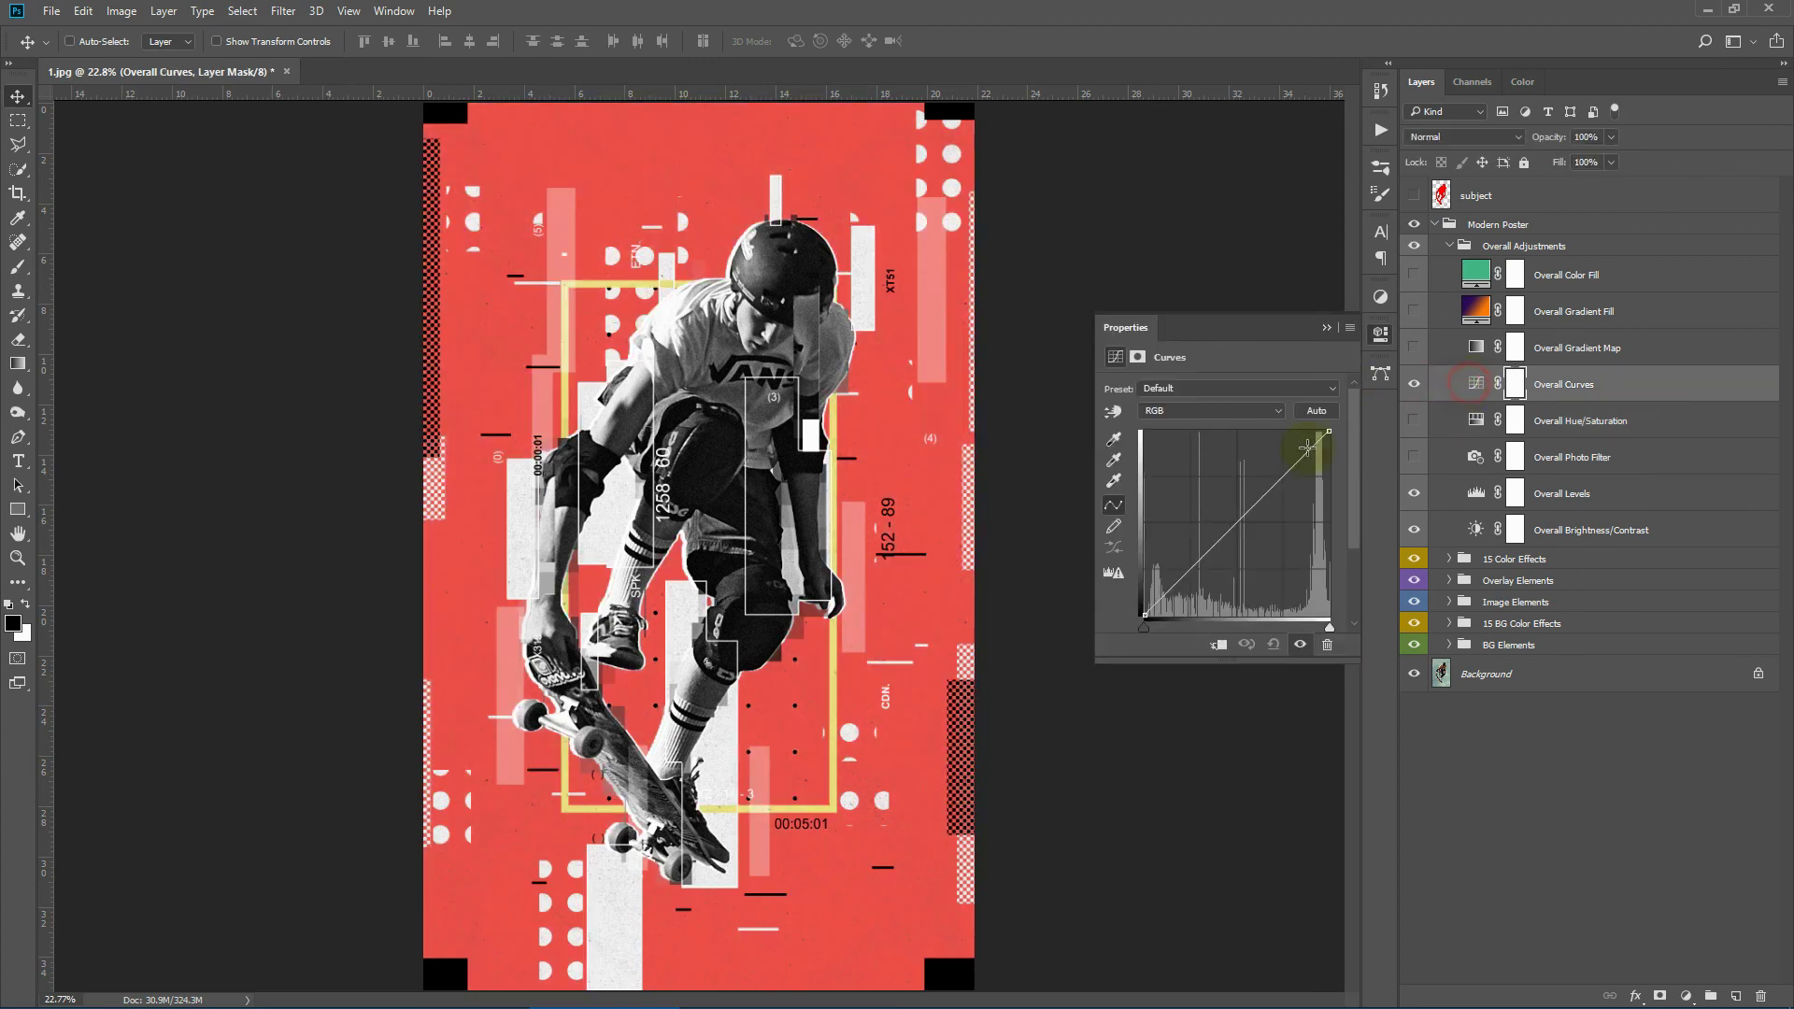
pyautogui.click(1181, 410)
pyautogui.click(1163, 456)
pyautogui.click(1239, 520)
pyautogui.moveTo(1282, 479); pyautogui.dragTo(1292, 492)
pyautogui.moveTo(1183, 561)
pyautogui.mouseDown()
pyautogui.moveTo(1163, 540)
pyautogui.moveTo(1180, 557)
pyautogui.mouseUp()
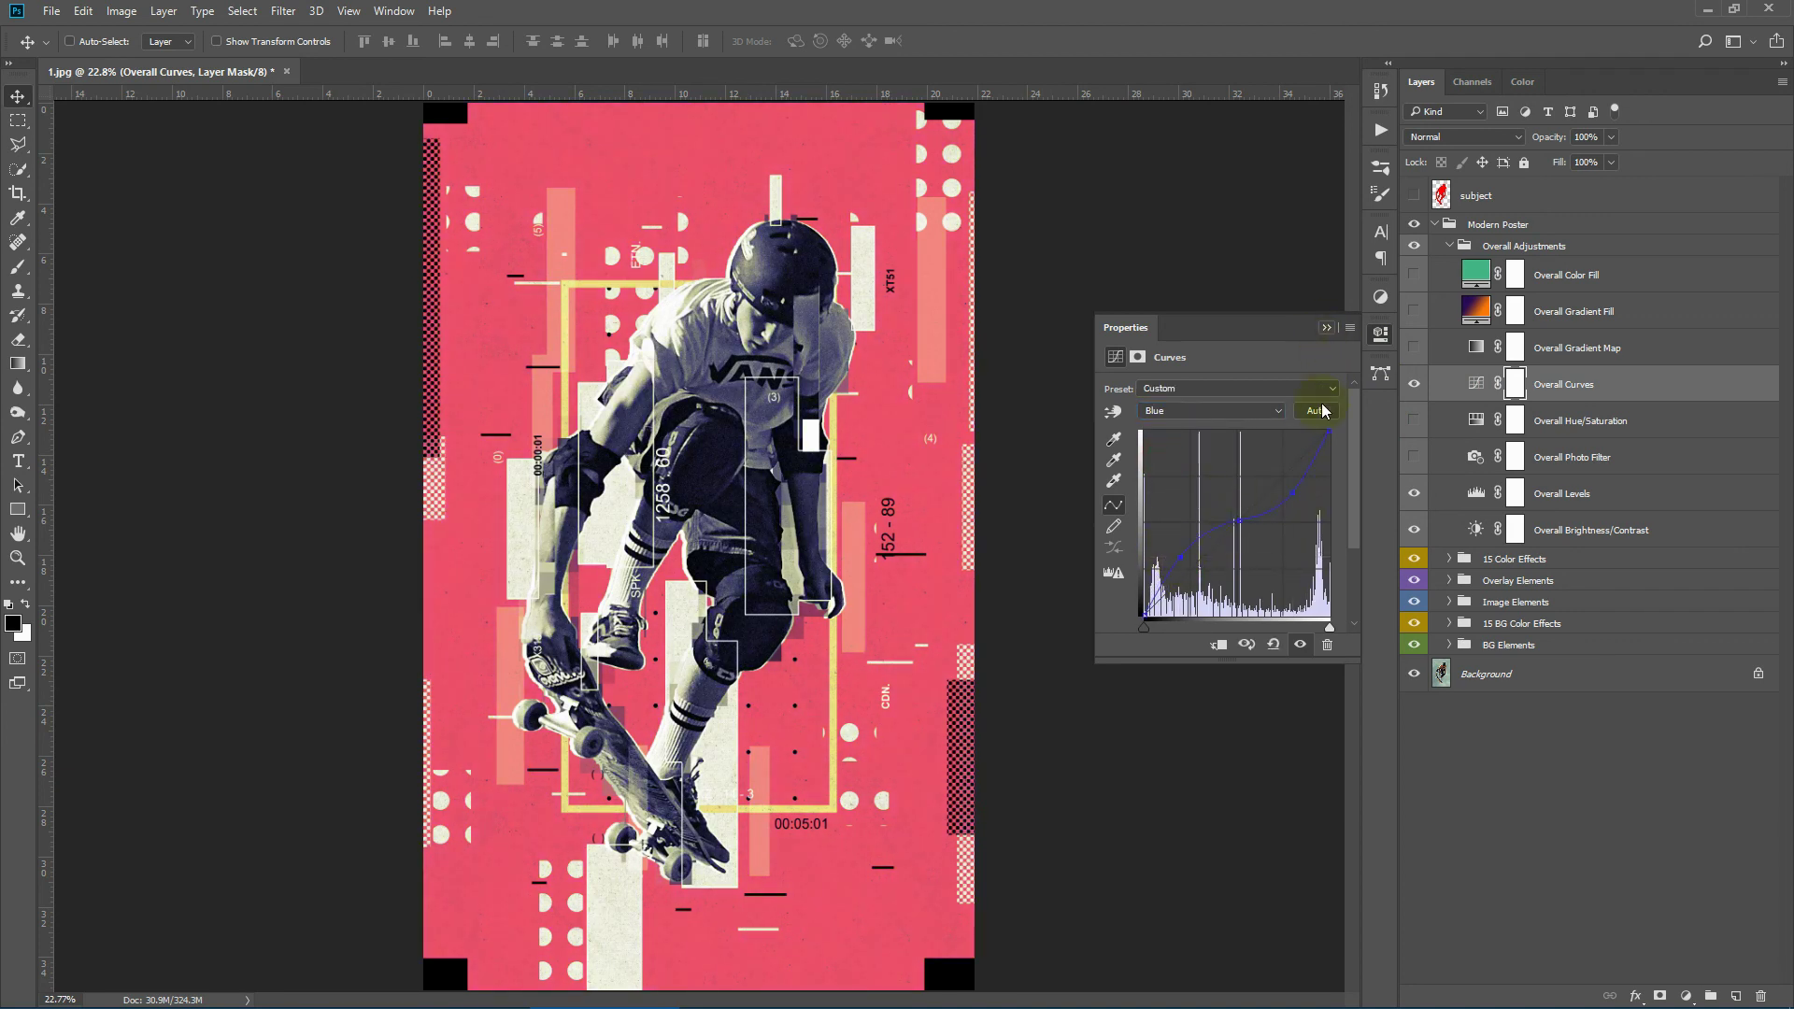
pyautogui.click(1325, 329)
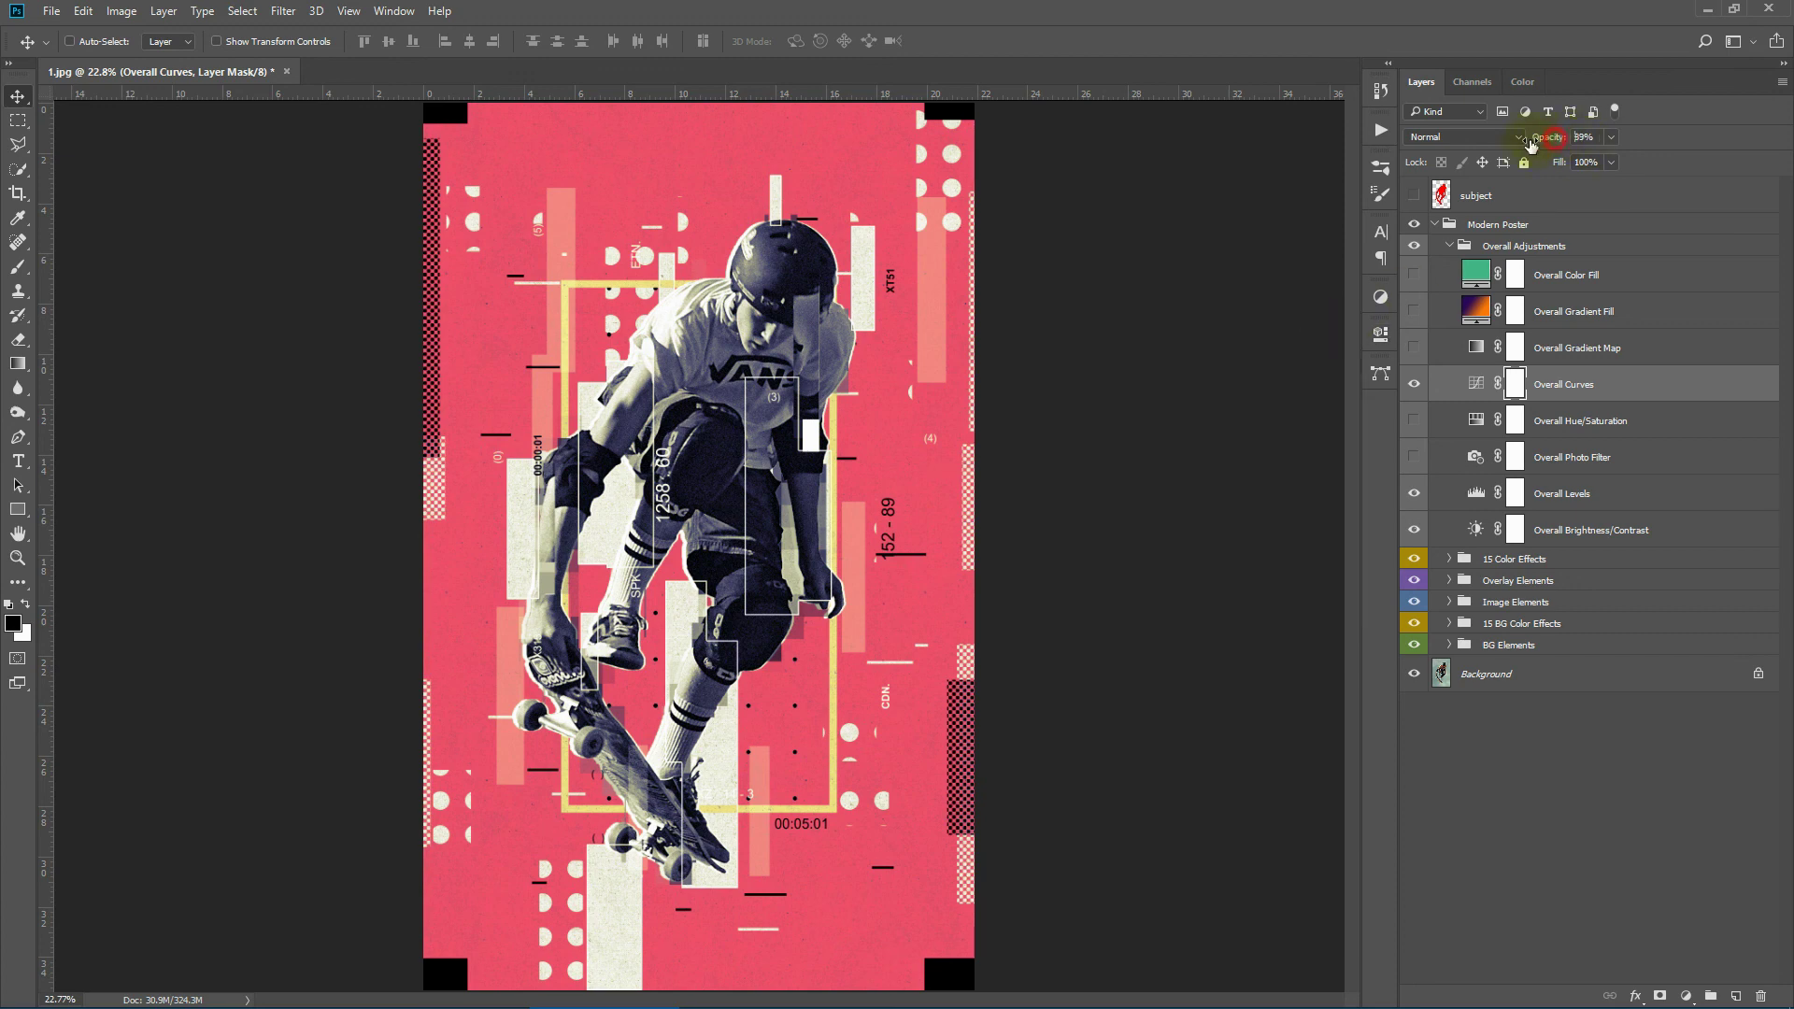
# Set the Overall Curves opacity to 58% and show the Overall Gradient Map
pyautogui.moveTo(1555, 140); pyautogui.dragTo(1516, 144)
pyautogui.click(1471, 392)
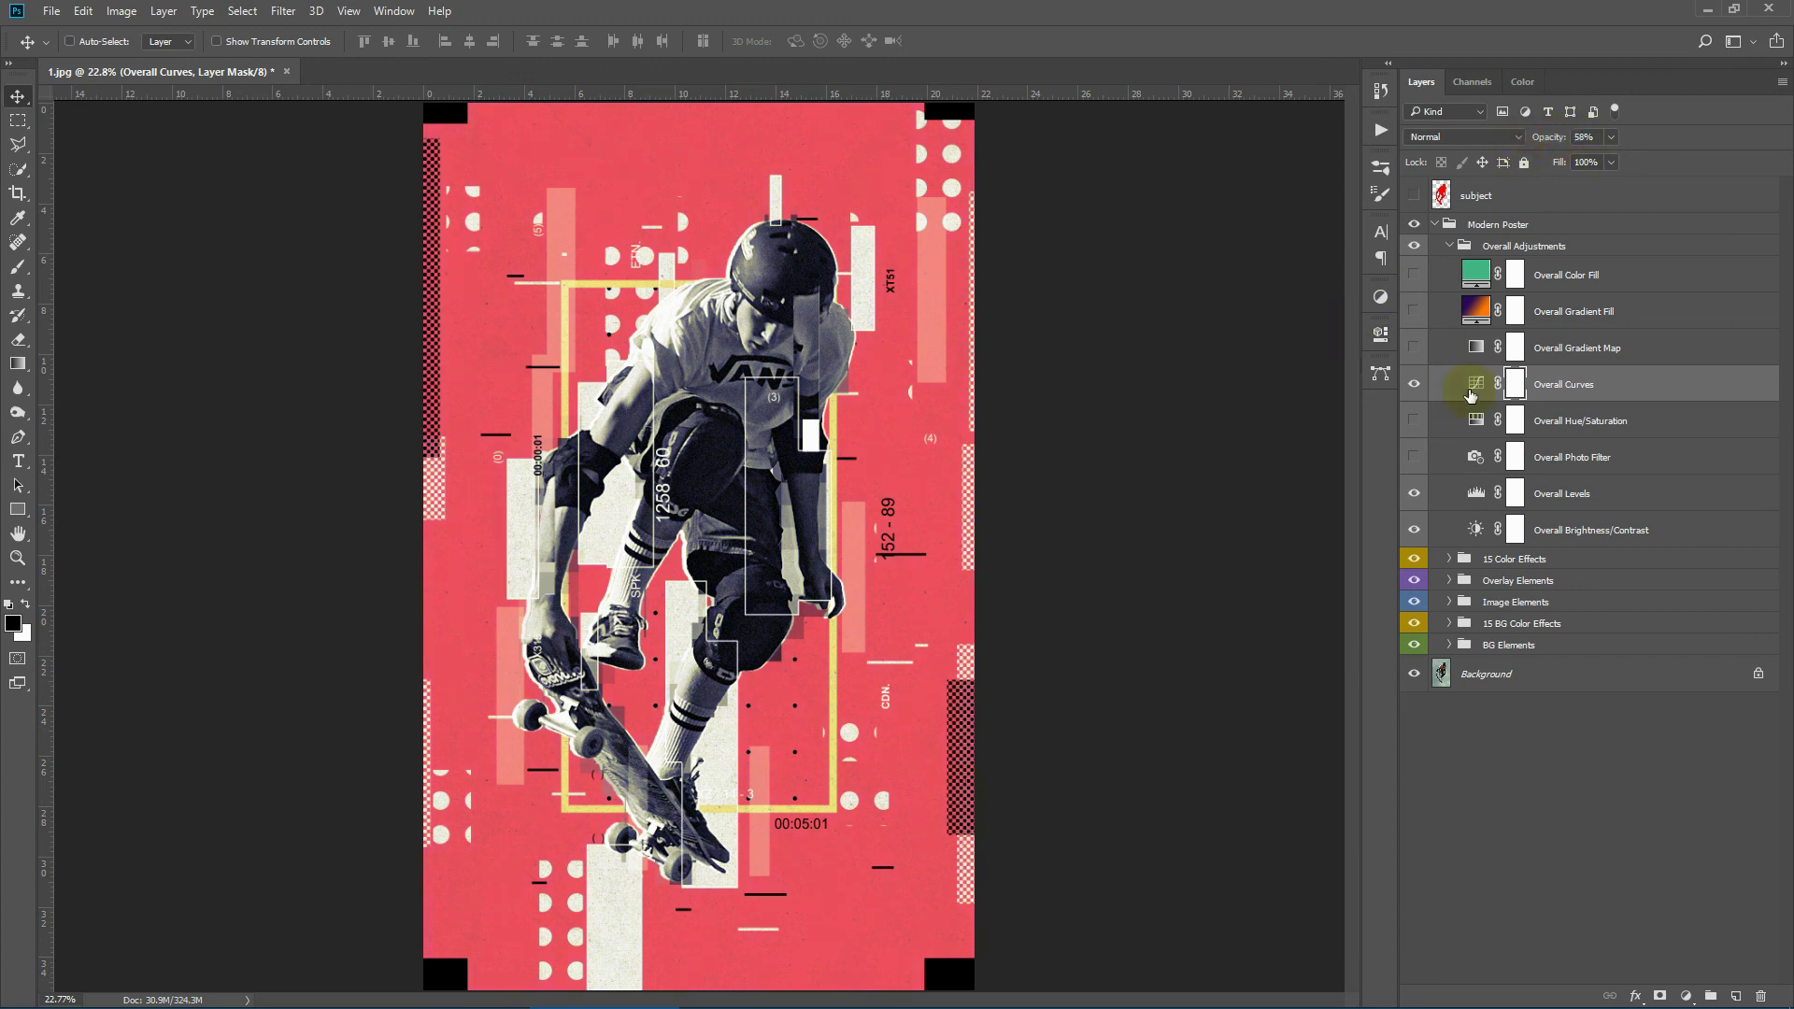
pyautogui.click(1636, 353)
pyautogui.click(1414, 348)
# Try toning and Copper 1 Gradient Map presets, cancel, and hide the gradient map
pyautogui.doubleClick(1476, 347)
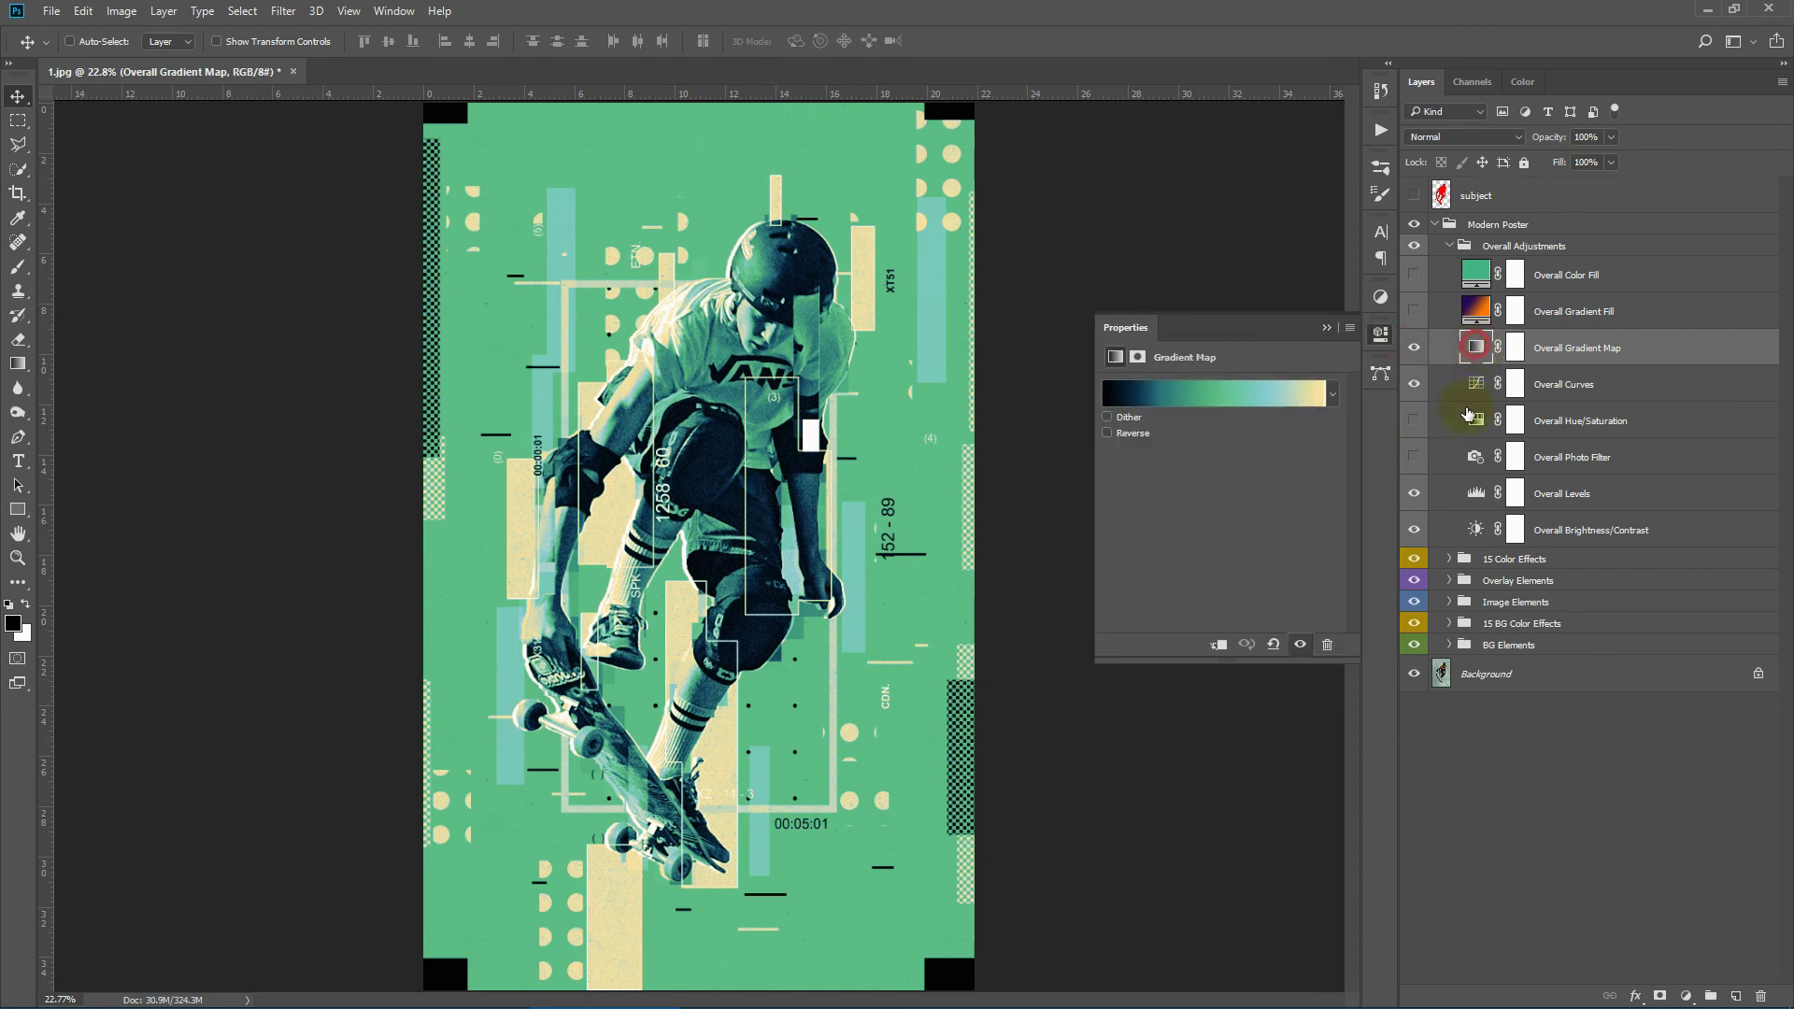
pyautogui.click(1198, 388)
pyautogui.click(1294, 484)
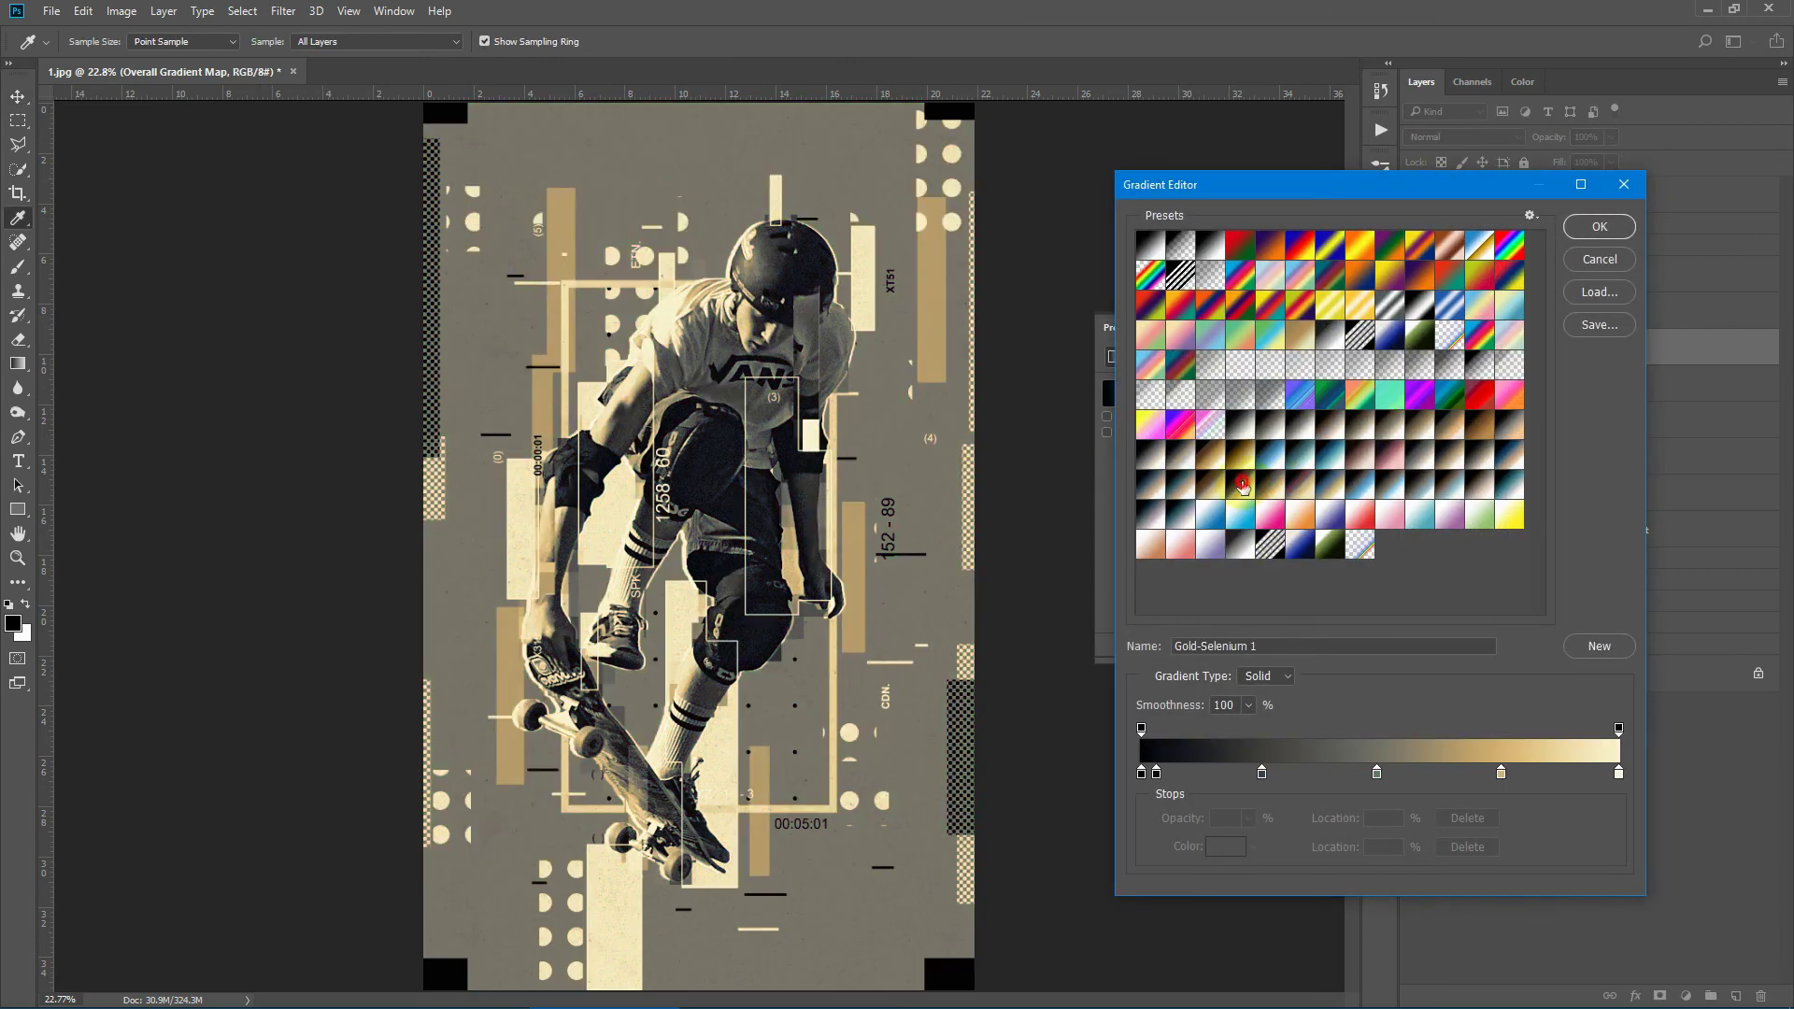
pyautogui.click(1357, 474)
pyautogui.click(1332, 454)
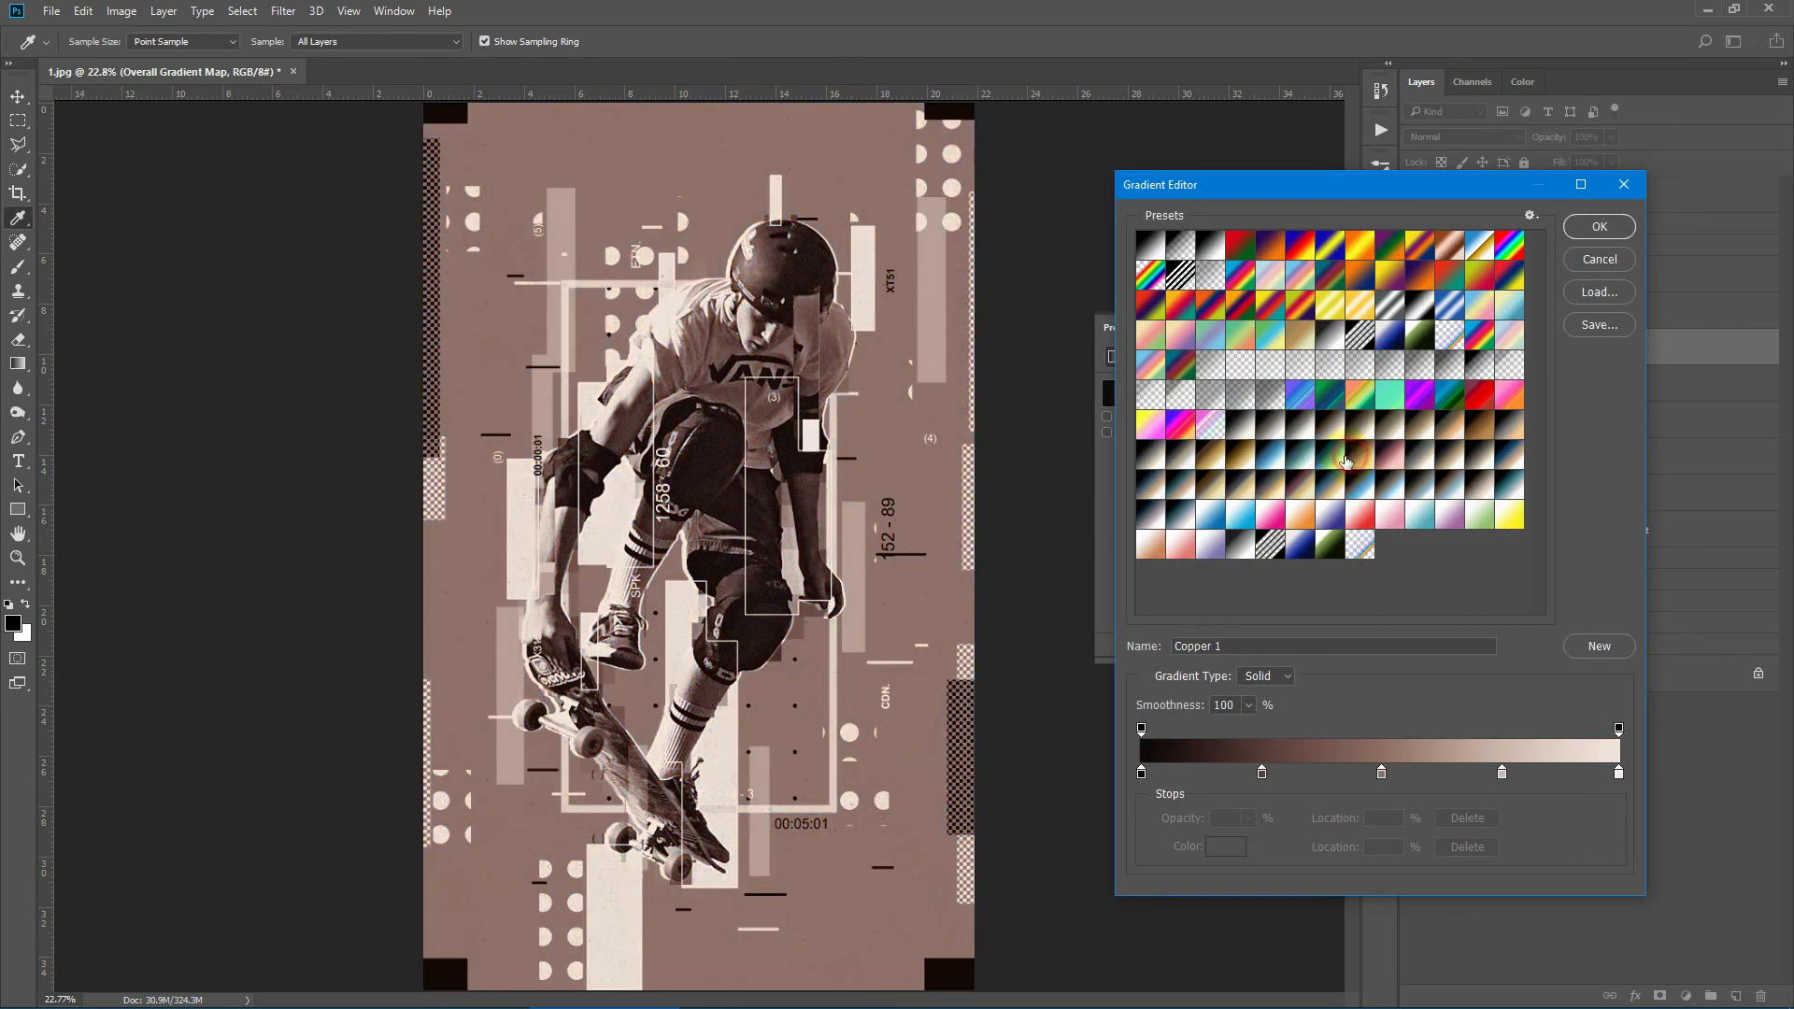
pyautogui.click(1597, 260)
pyautogui.click(1327, 323)
pyautogui.click(1414, 347)
# Show Overall Gradient Fill, try a red-green preset, revert to violet-orange, and hide it
pyautogui.click(1414, 311)
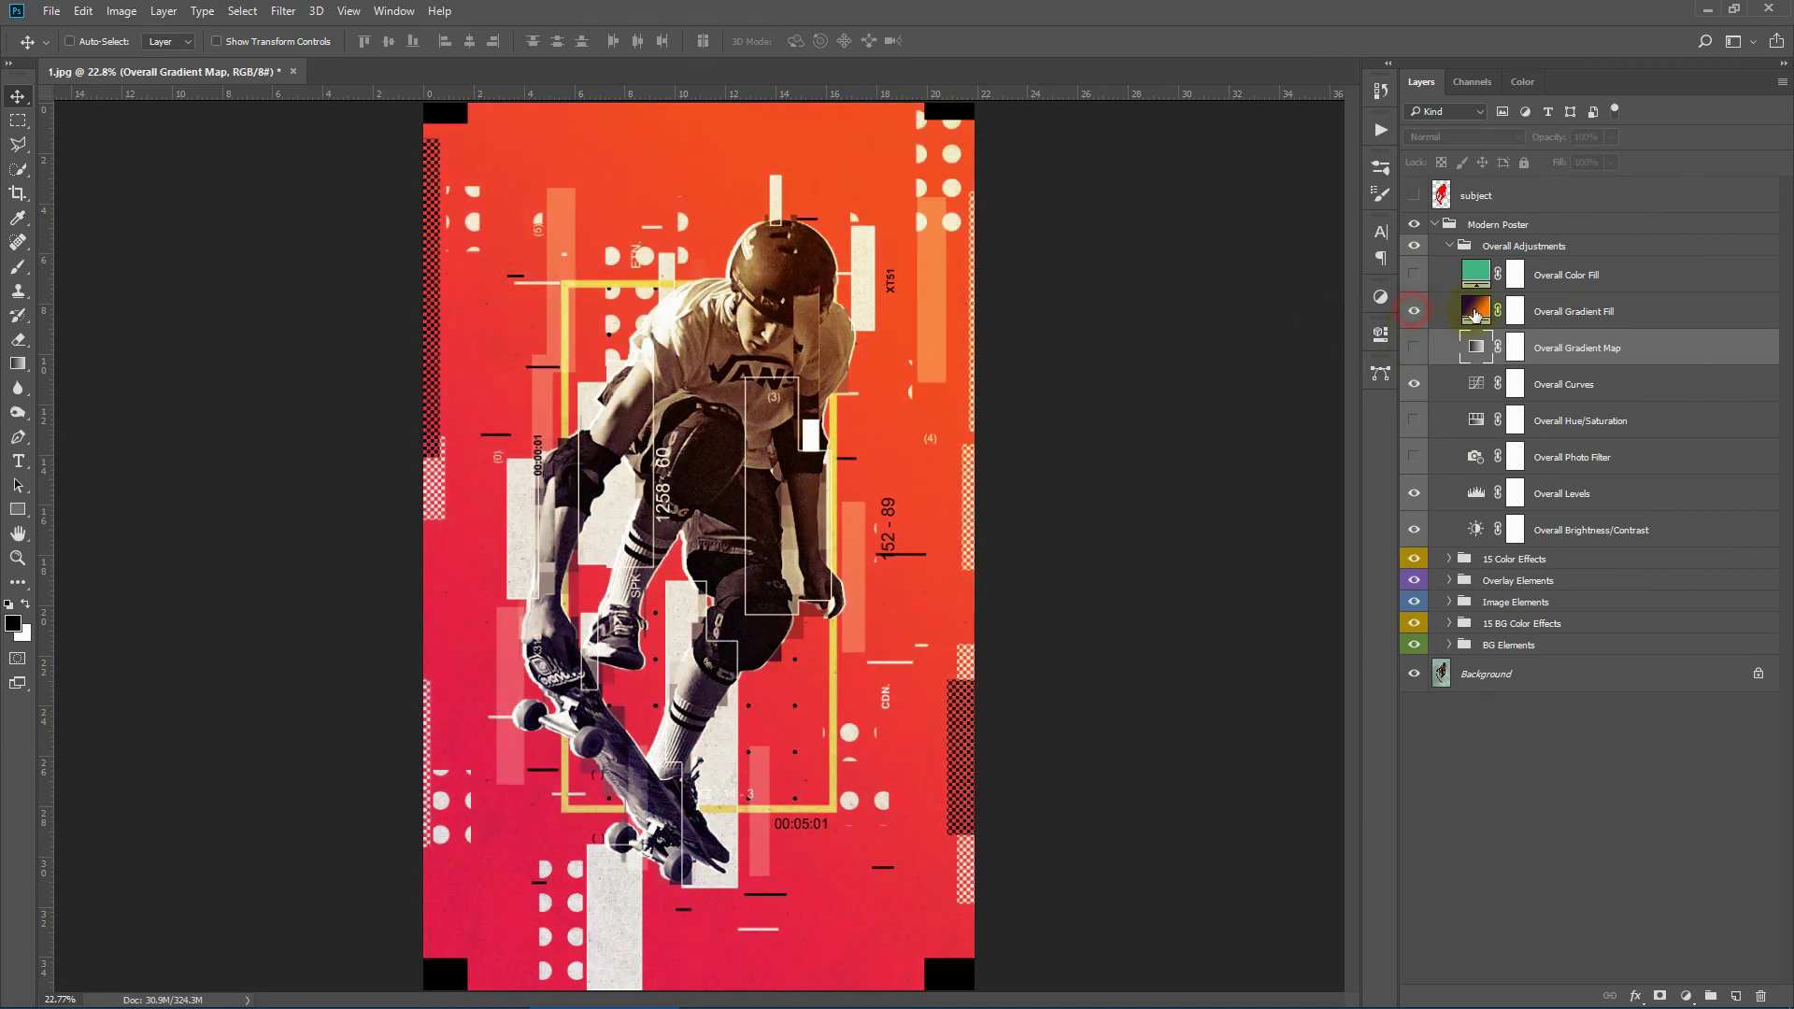
pyautogui.doubleClick(1477, 313)
pyautogui.click(1142, 278)
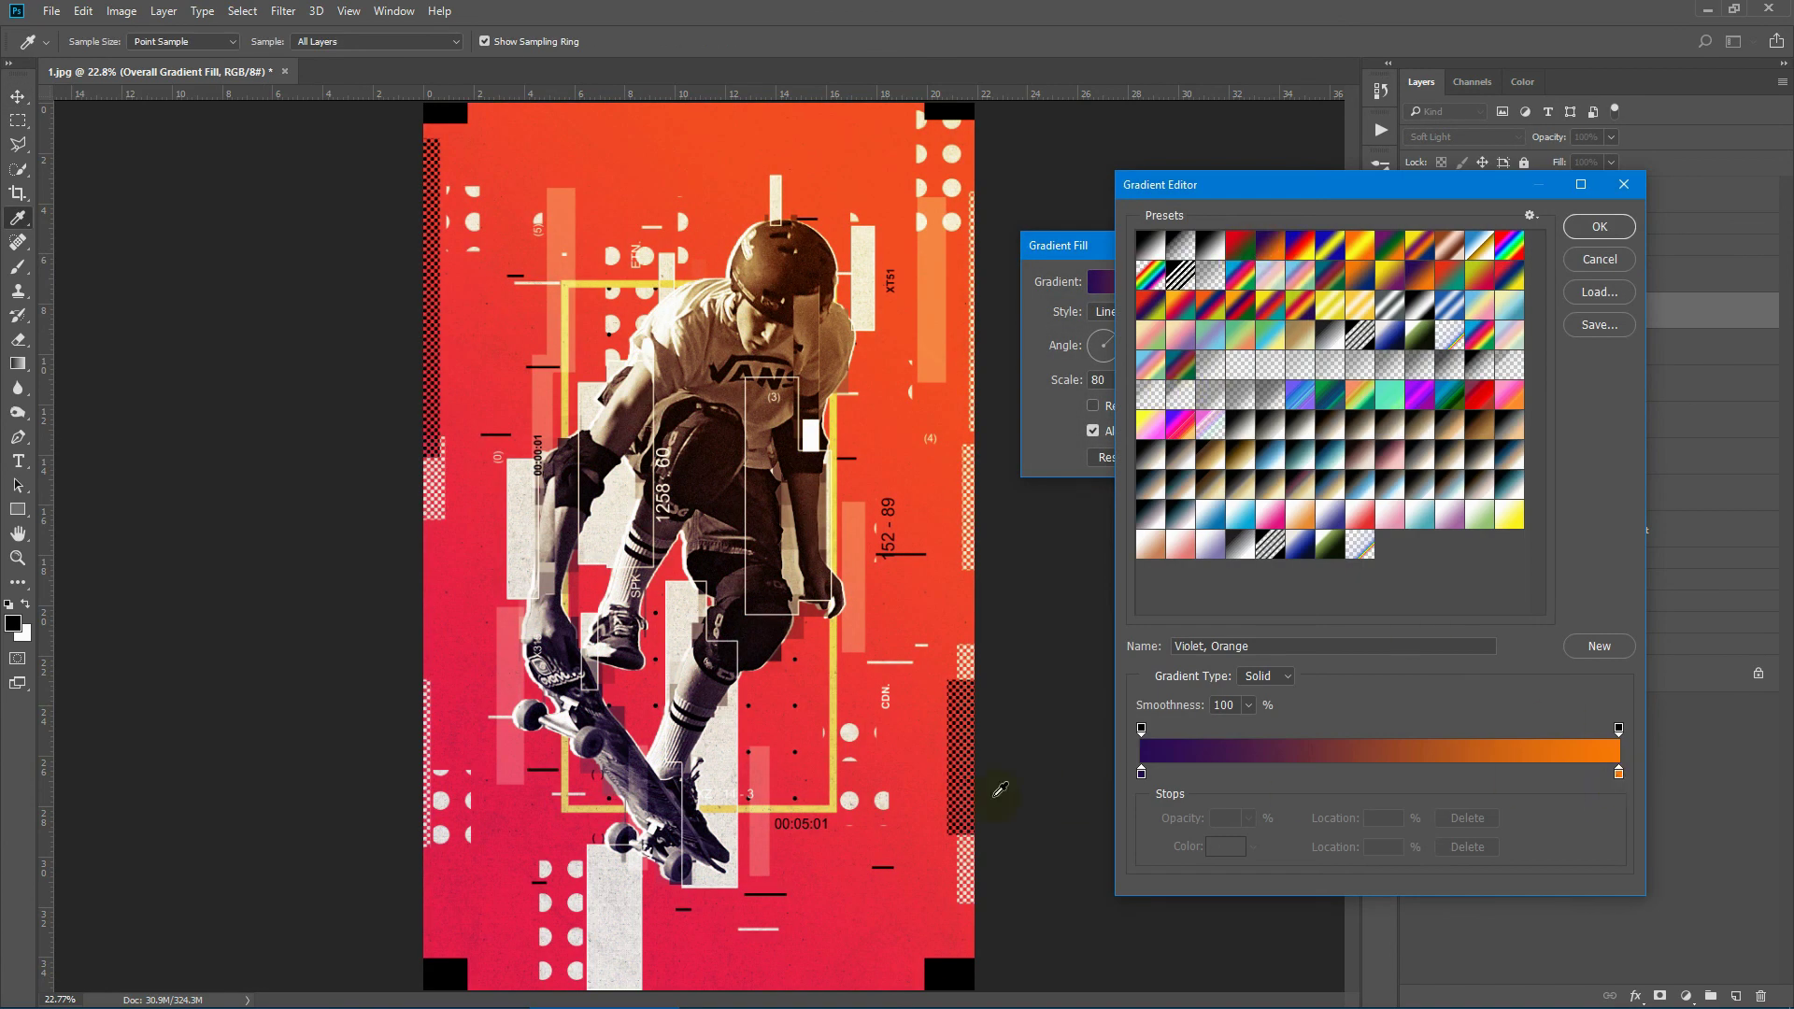
pyautogui.click(1269, 246)
pyautogui.click(1274, 246)
pyautogui.click(1598, 260)
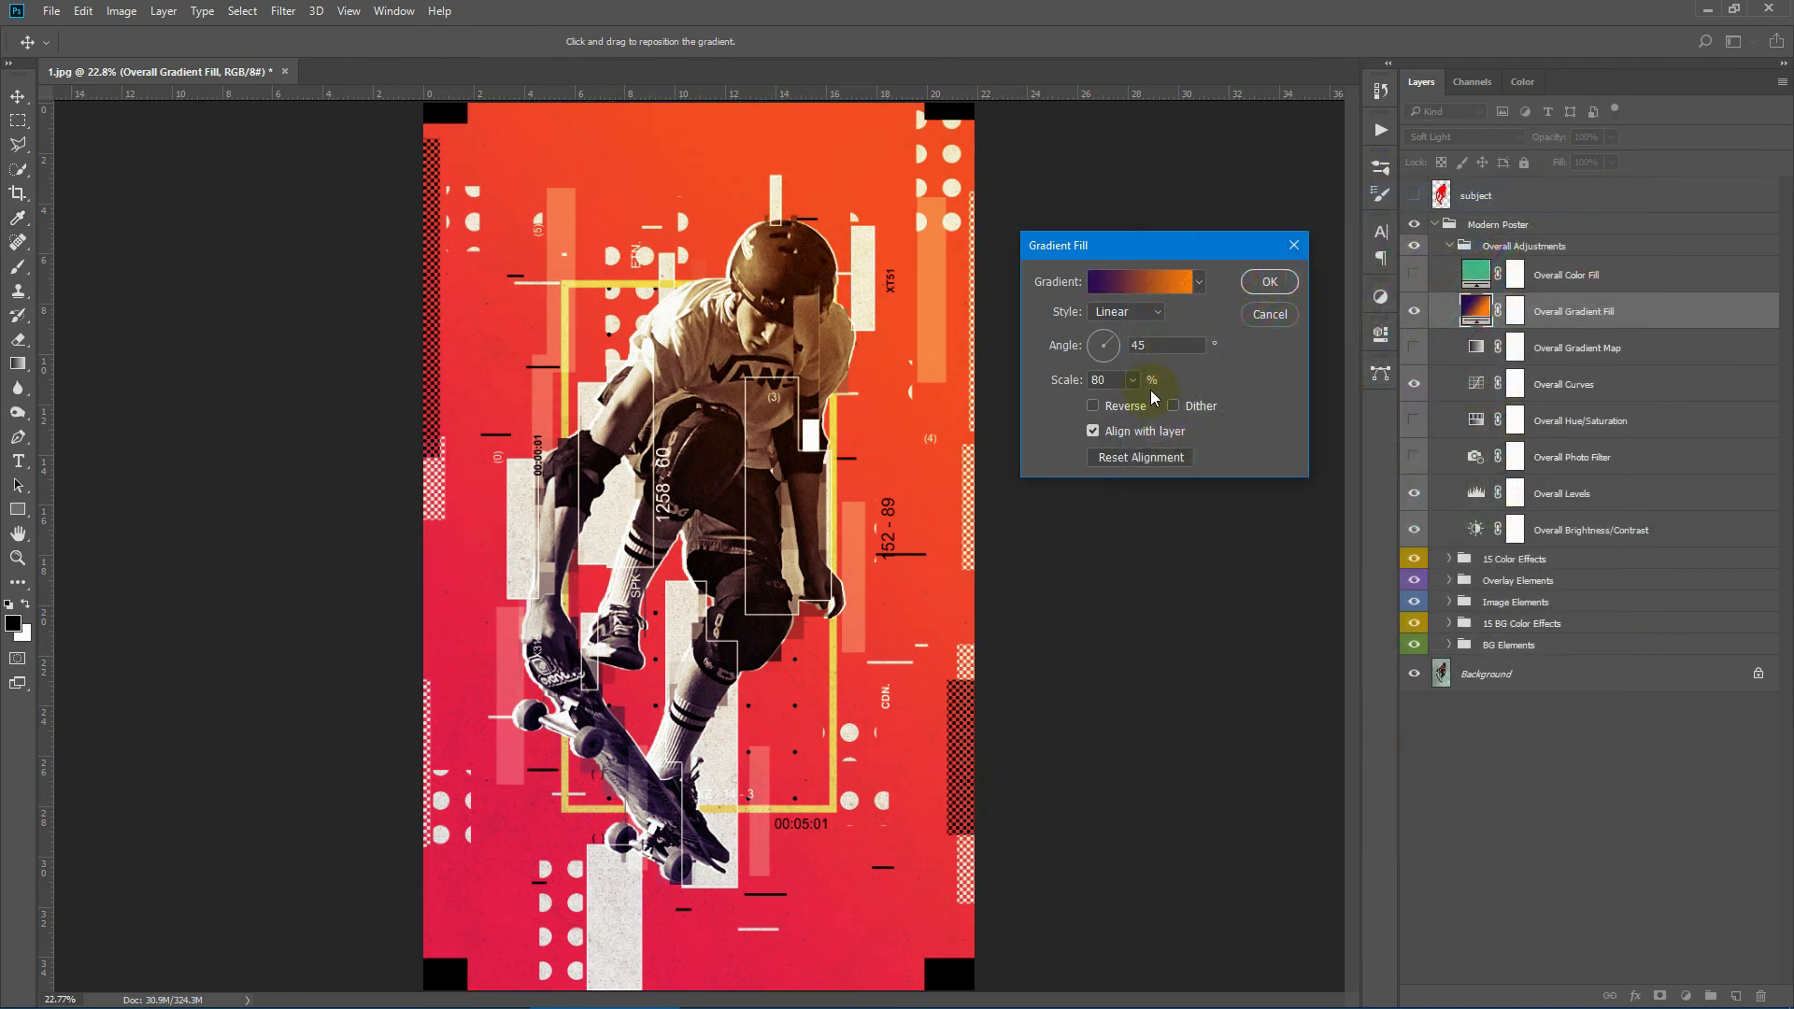
pyautogui.click(1268, 314)
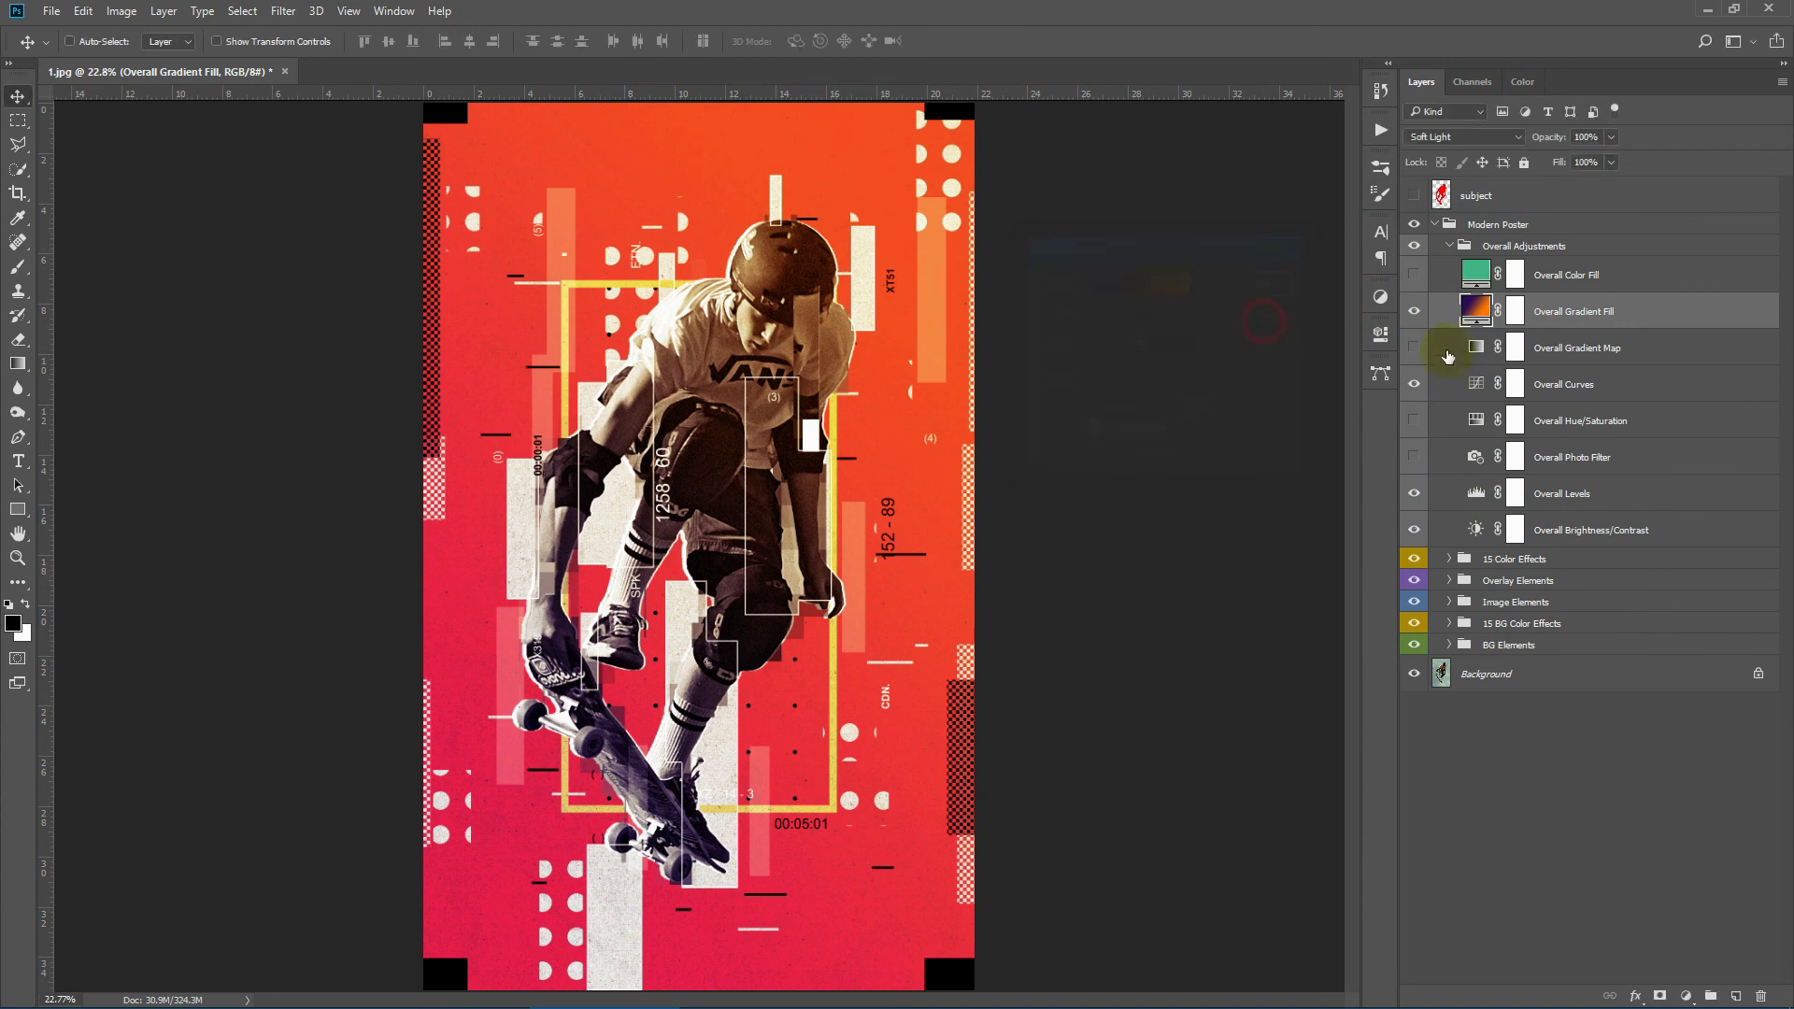
pyautogui.click(1414, 312)
# Preview Overall Color Fill hues, cancel the colour change, hide it and collapse Overall Adjustments
pyautogui.click(1414, 275)
pyautogui.click(1484, 272)
pyautogui.doubleClick(1484, 271)
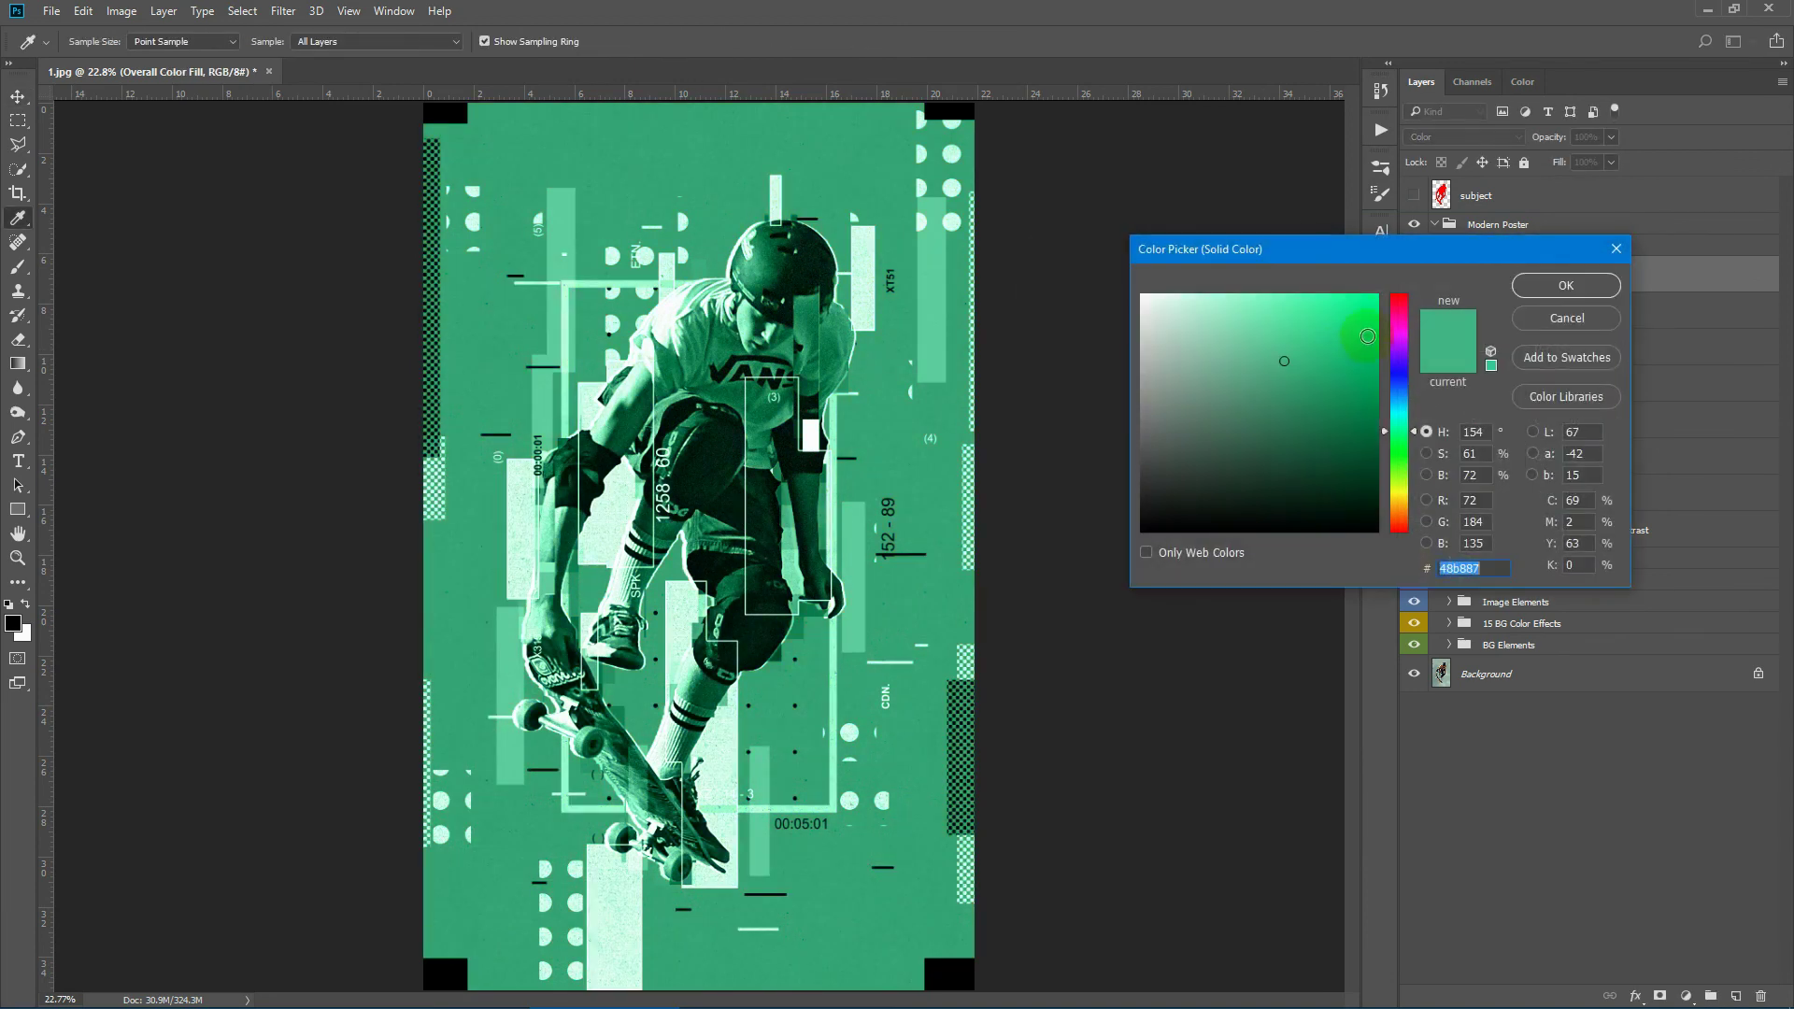
pyautogui.moveTo(1399, 327); pyautogui.dragTo(1399, 519)
pyautogui.click(1561, 317)
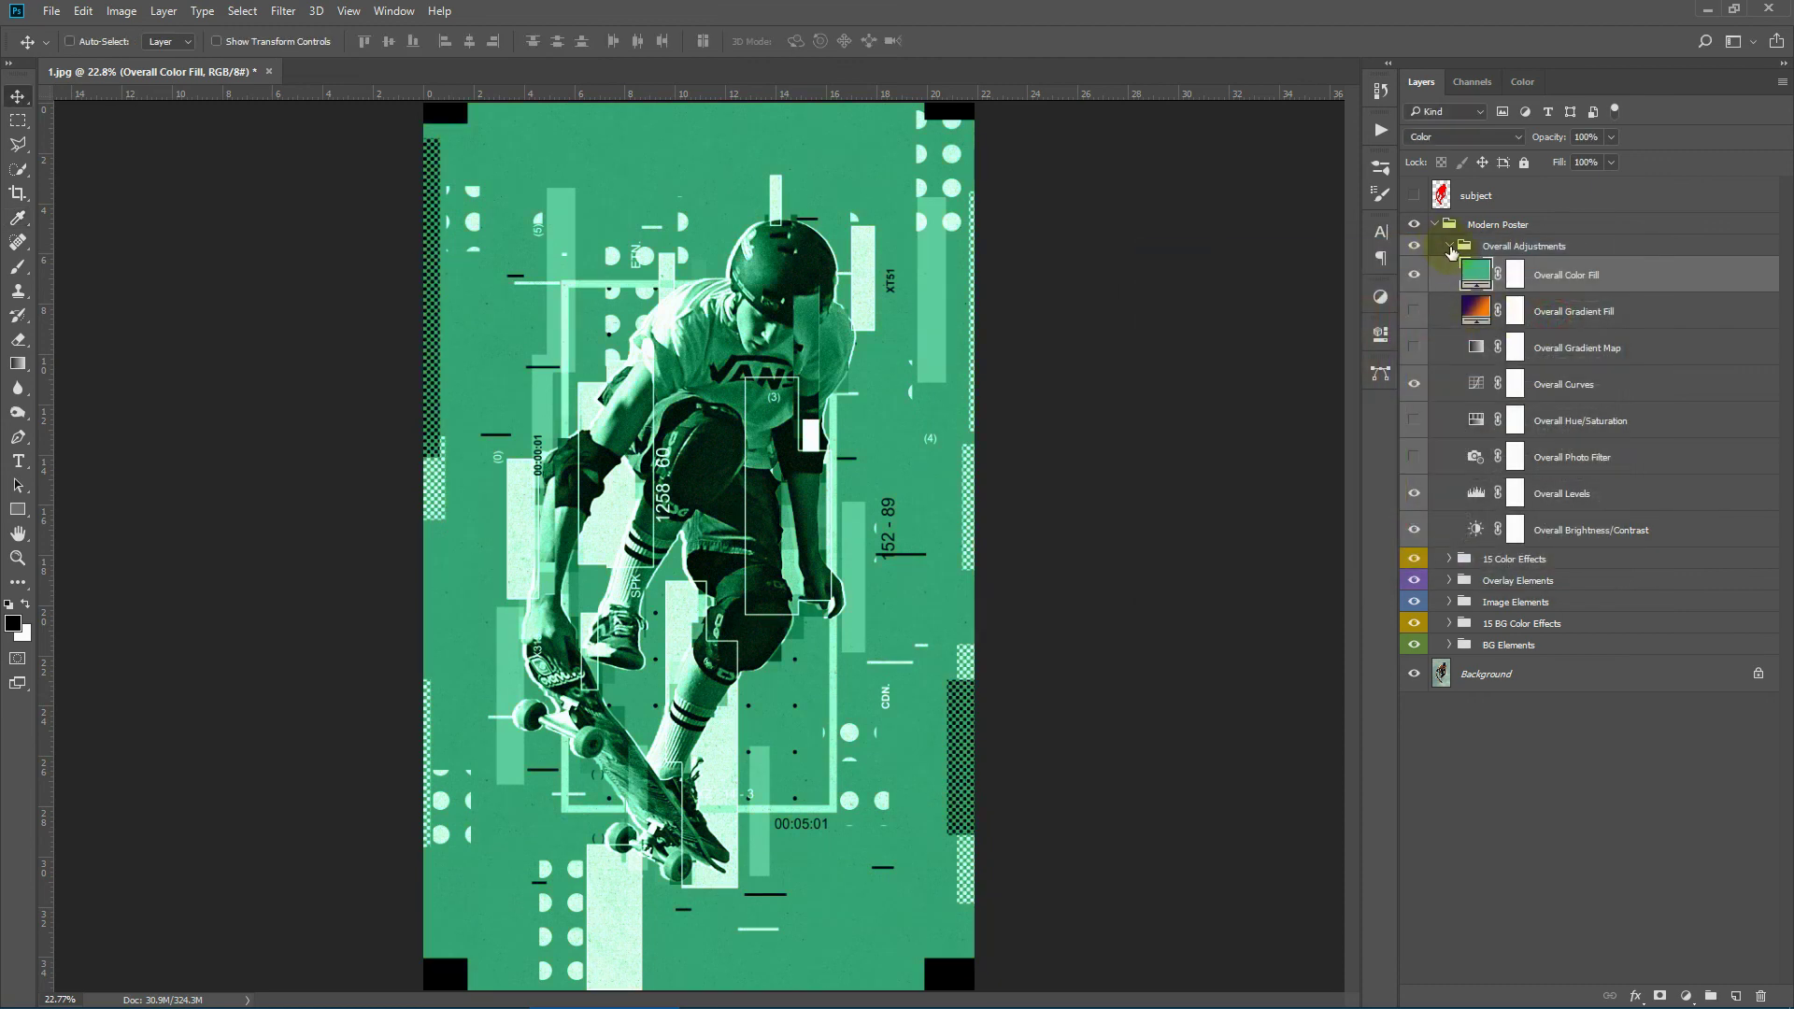
pyautogui.click(1449, 247)
pyautogui.click(1449, 247)
pyautogui.click(1414, 275)
pyautogui.click(1453, 250)
pyautogui.click(1450, 247)
pyautogui.click(1449, 224)
pyautogui.click(1435, 224)
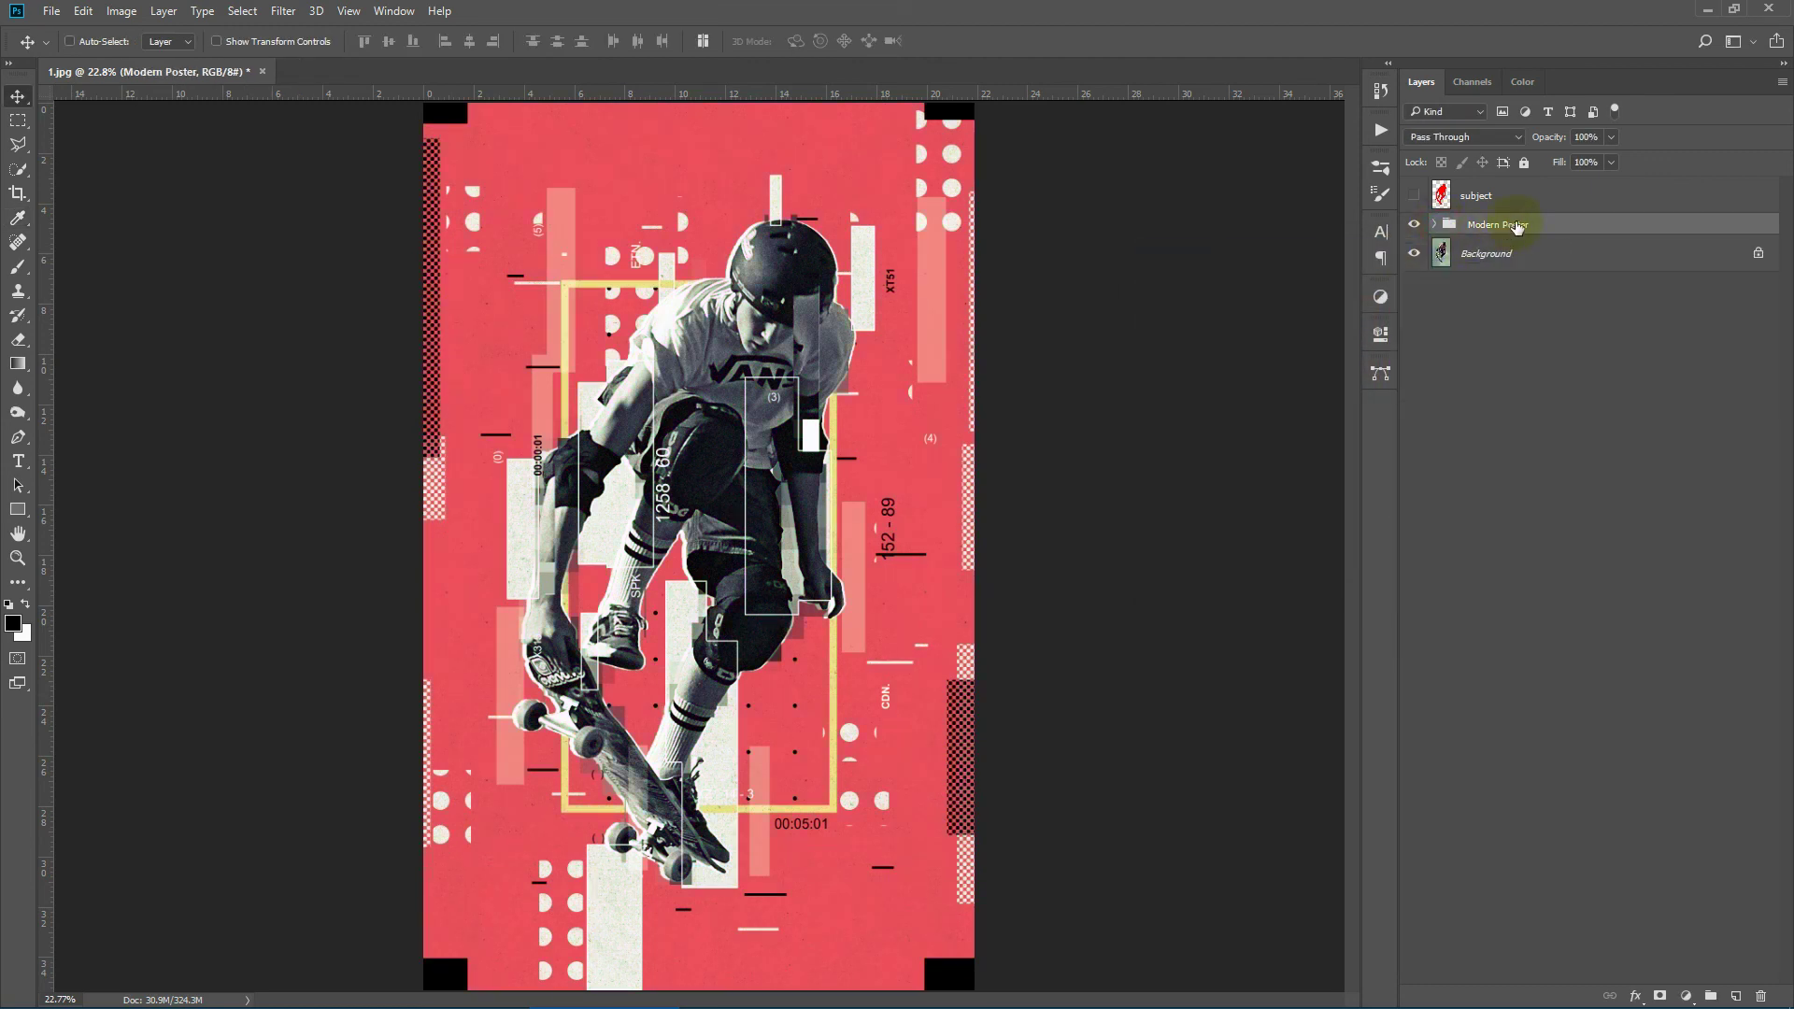
pyautogui.press('Delete')
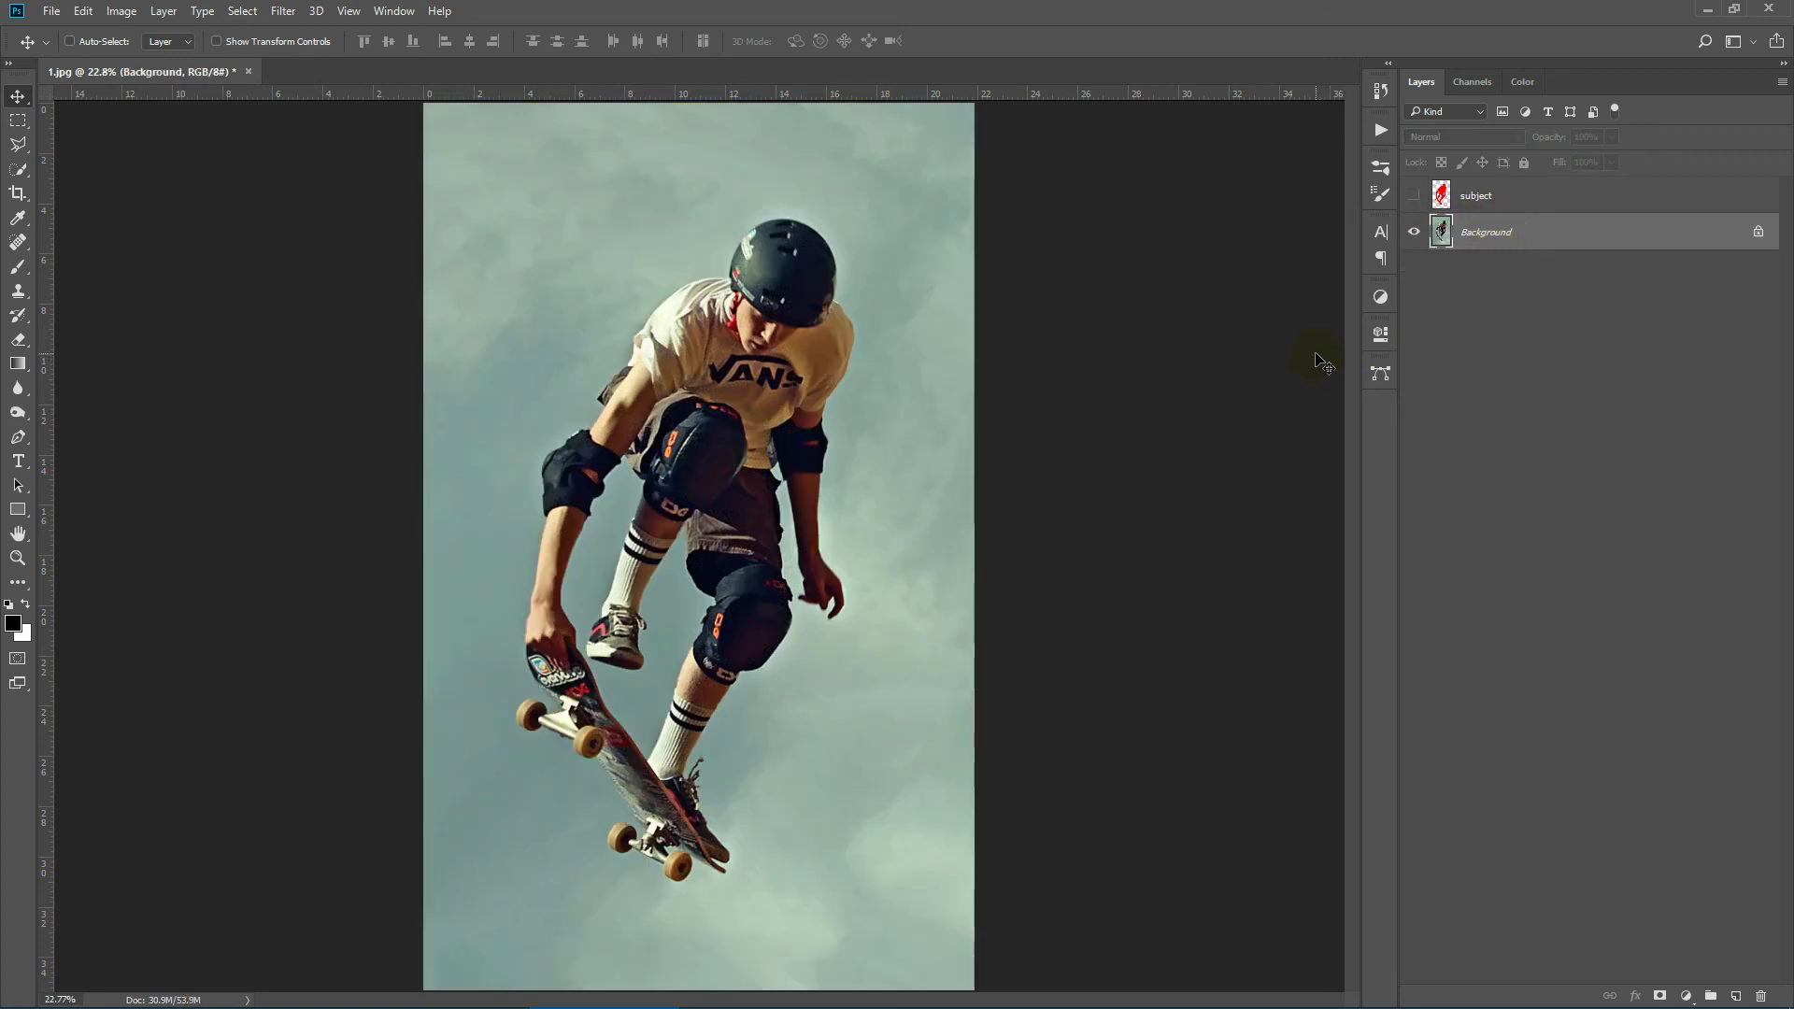
pyautogui.press('ctrl')
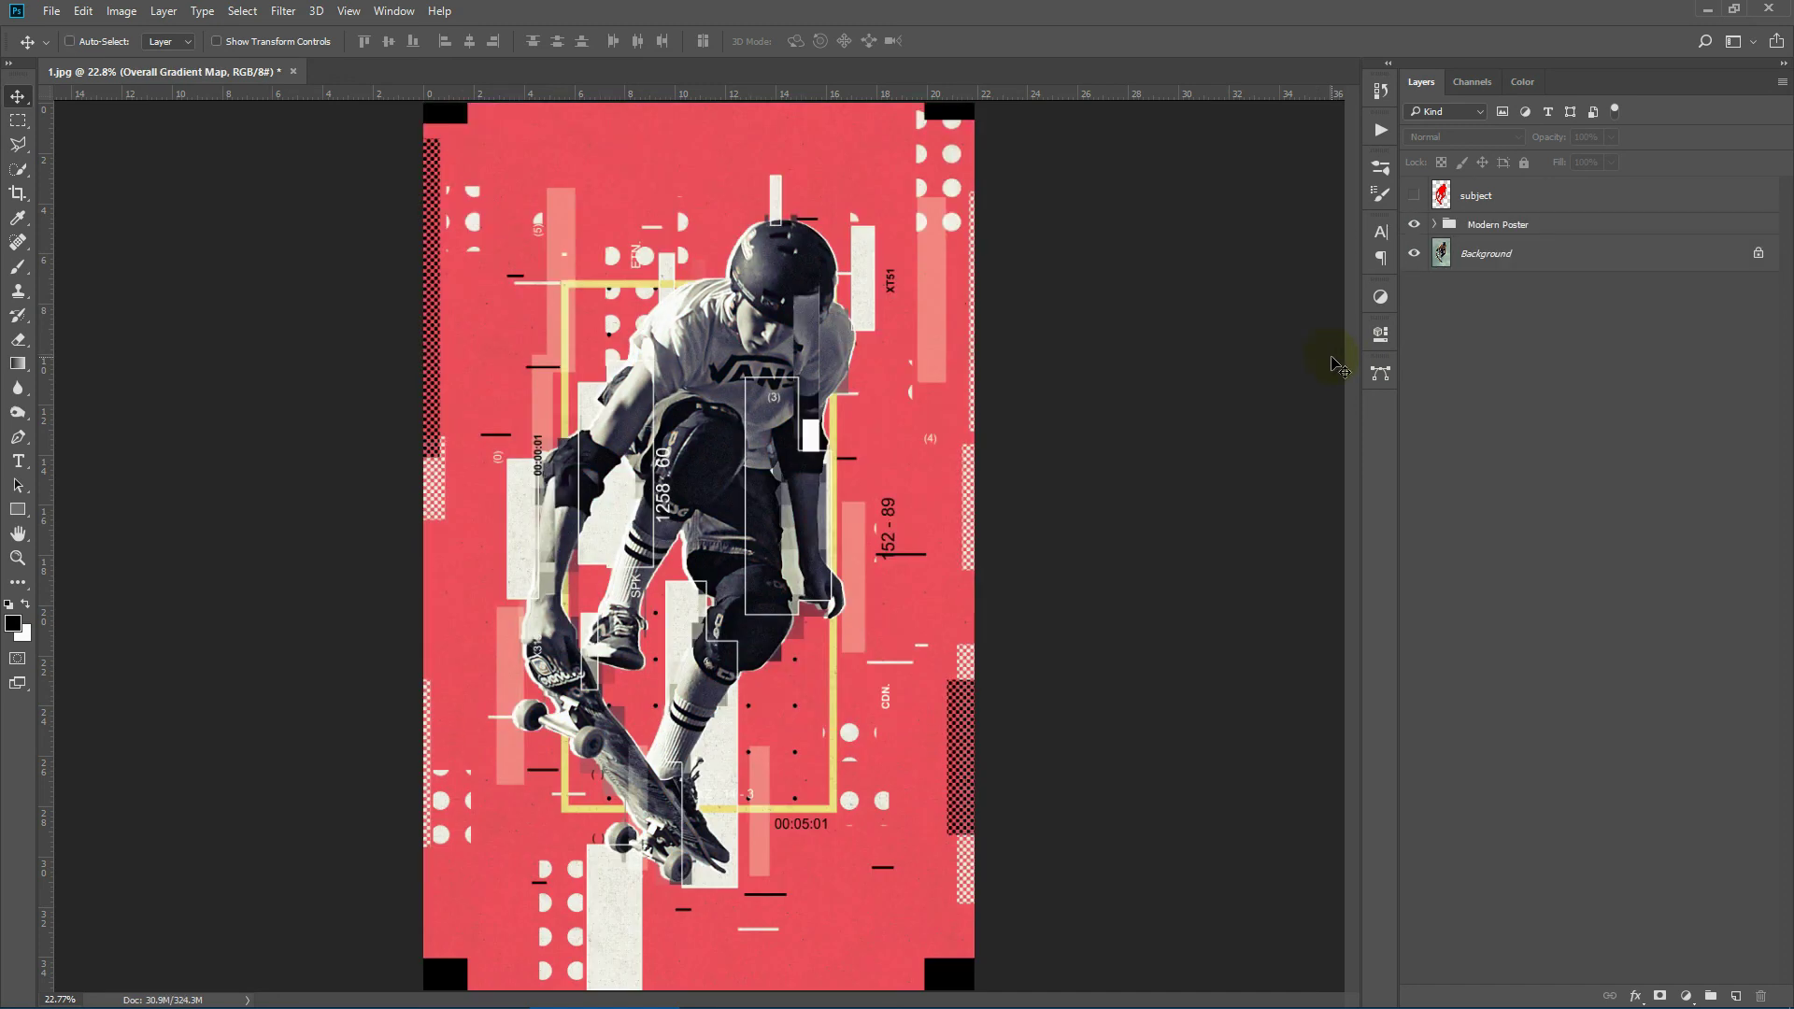
pyautogui.click(1379, 130)
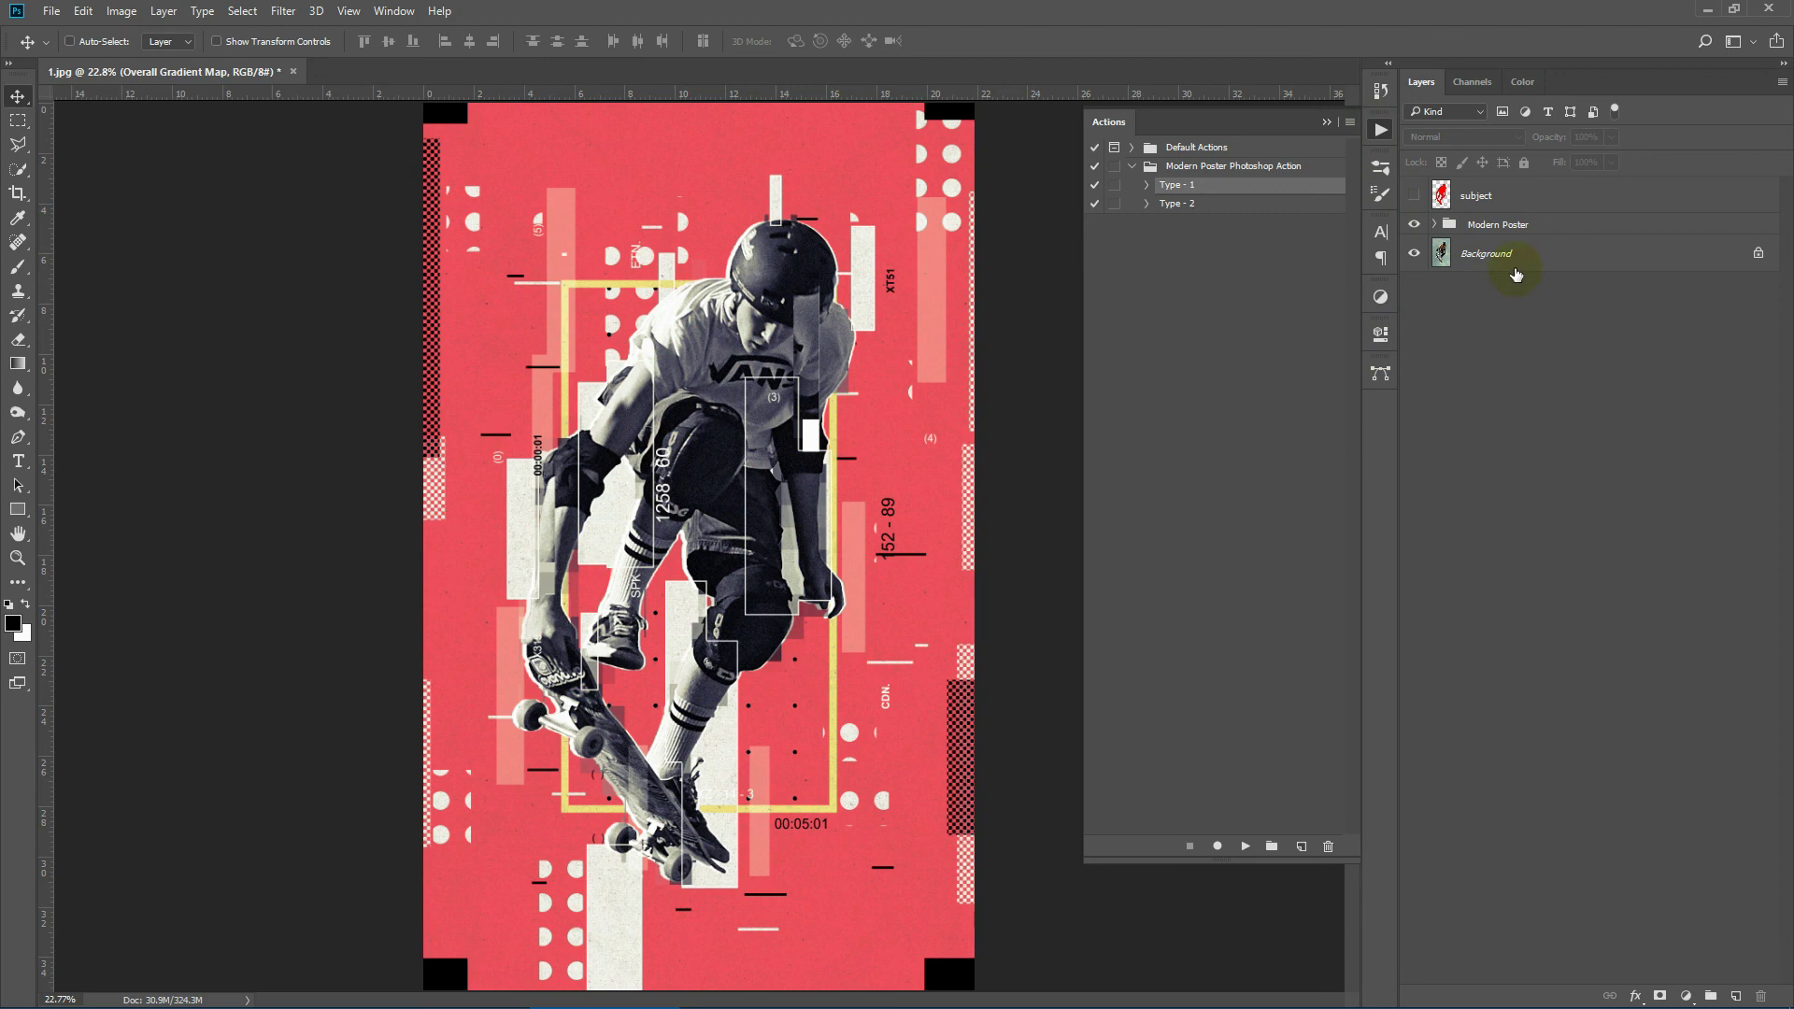
pyautogui.click(1174, 204)
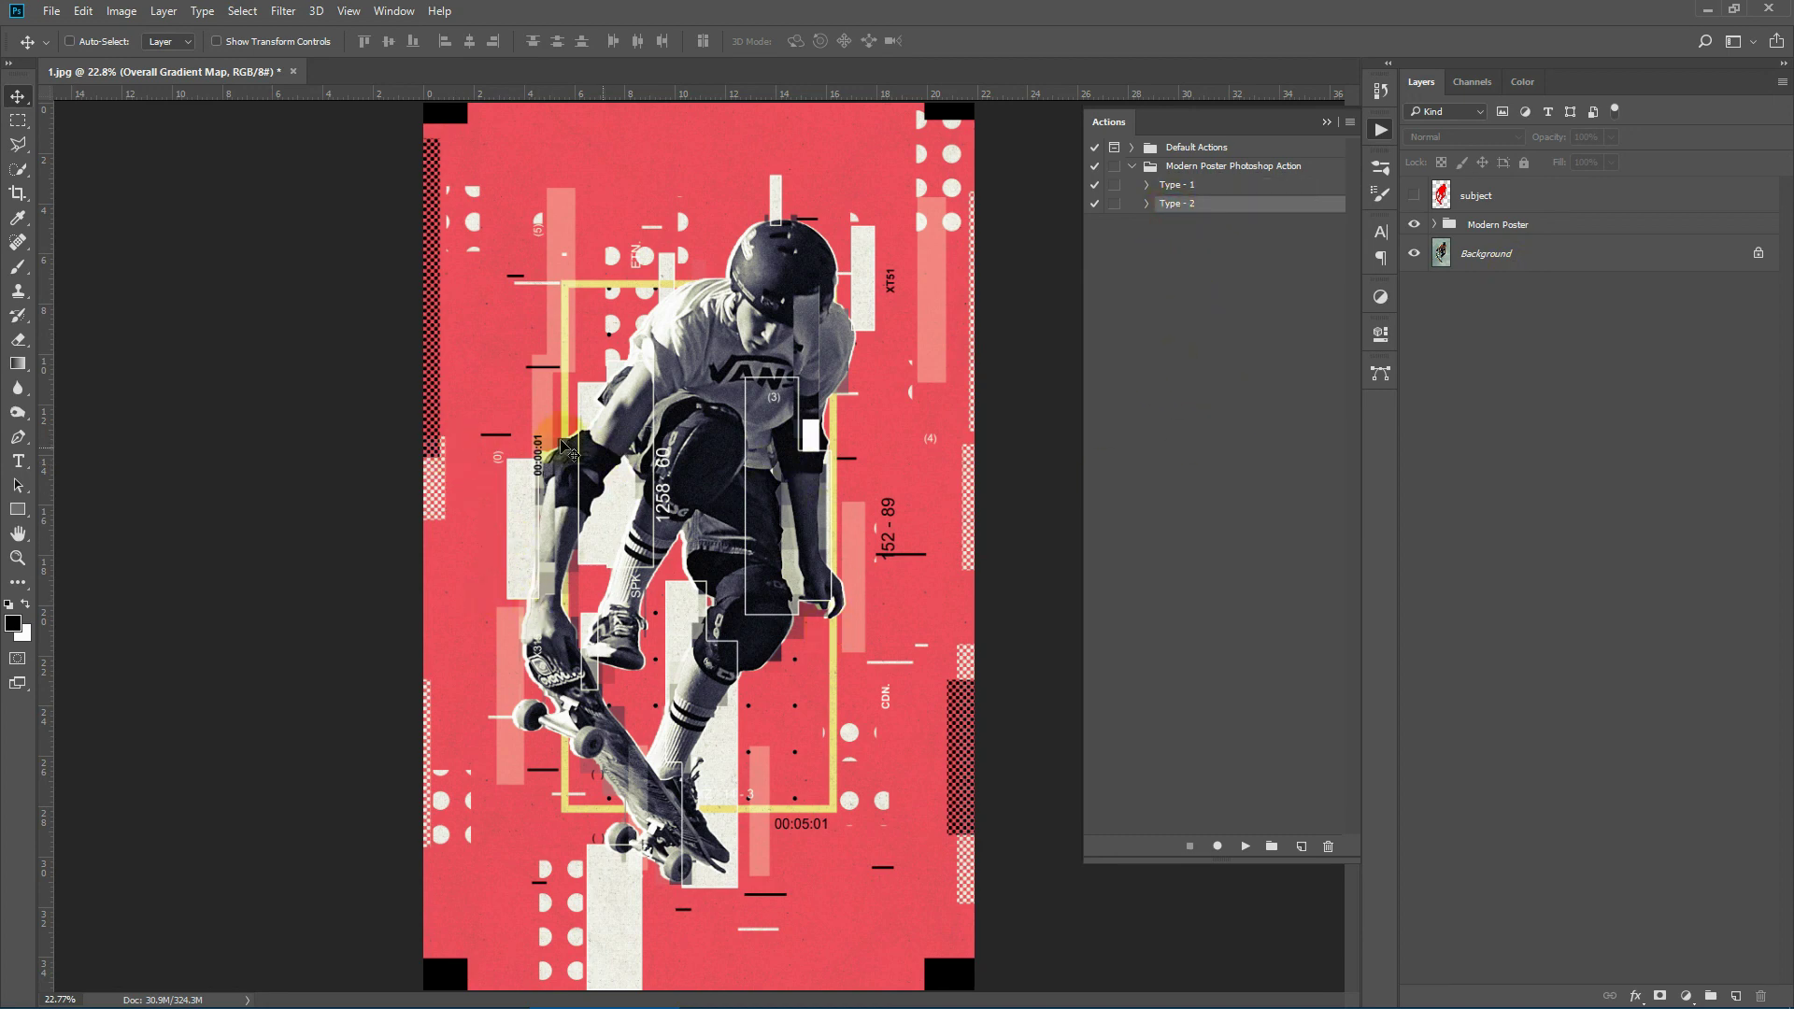
pyautogui.click(1321, 121)
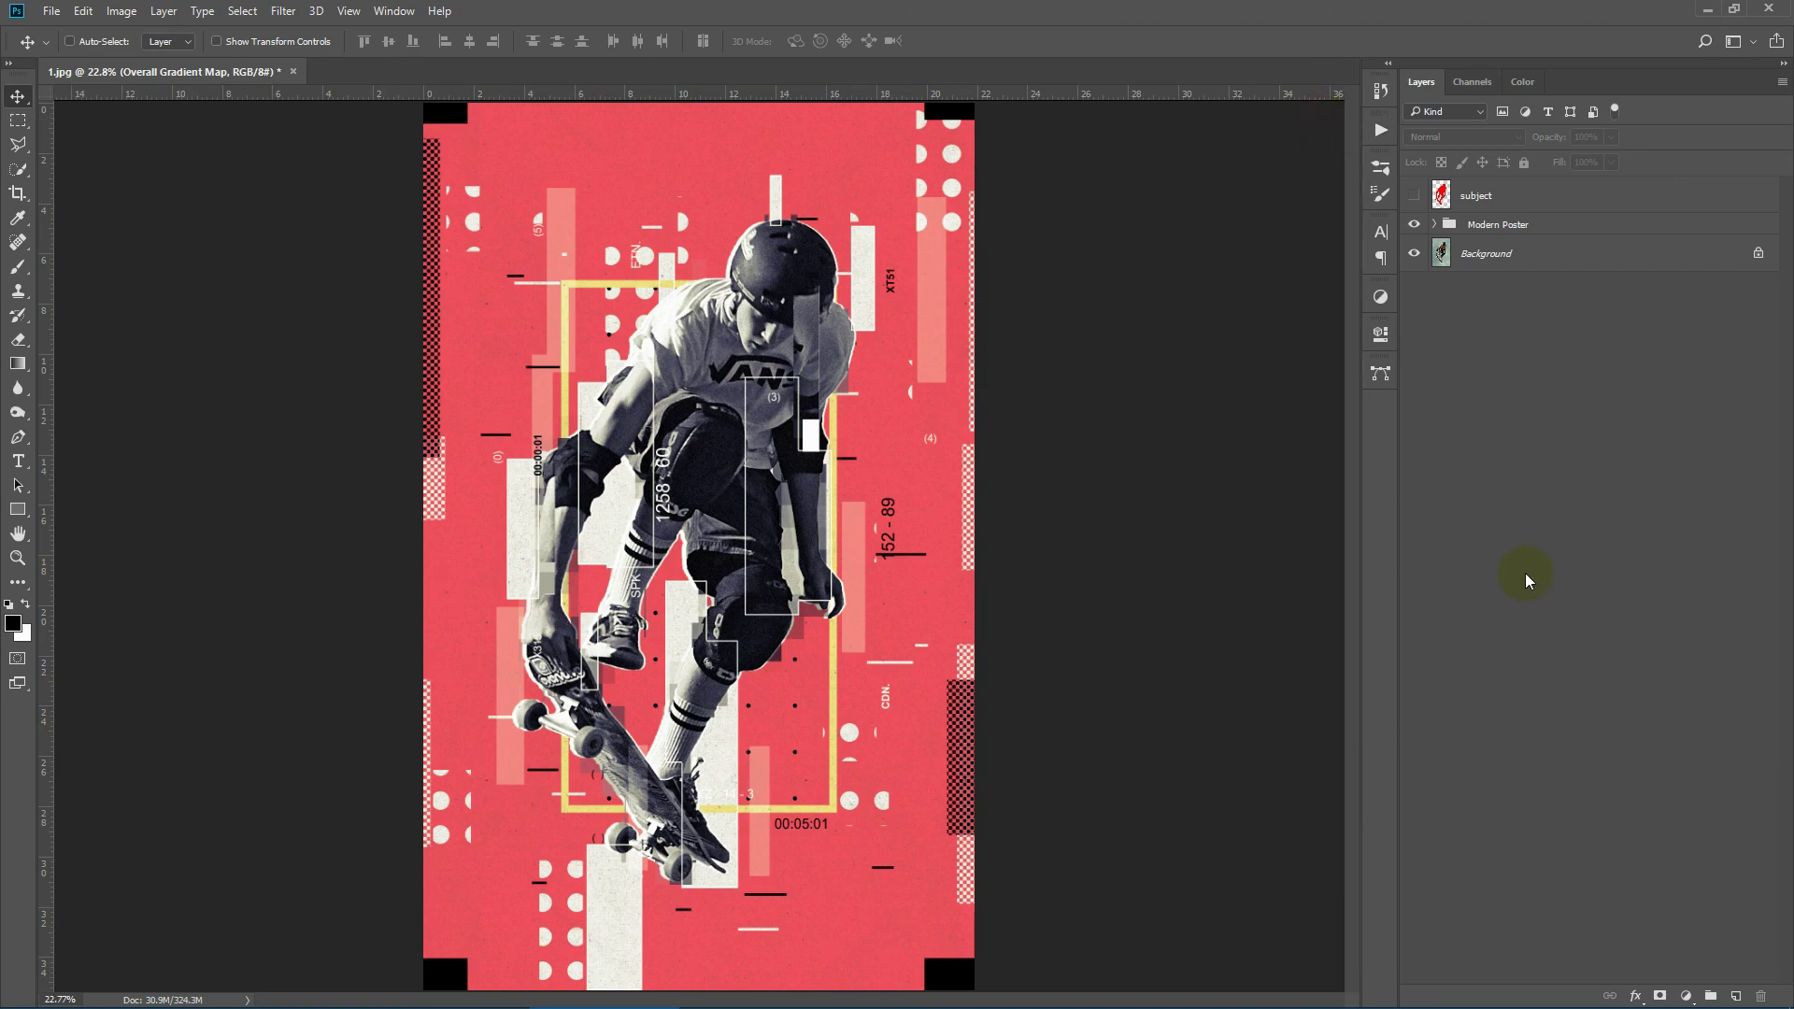